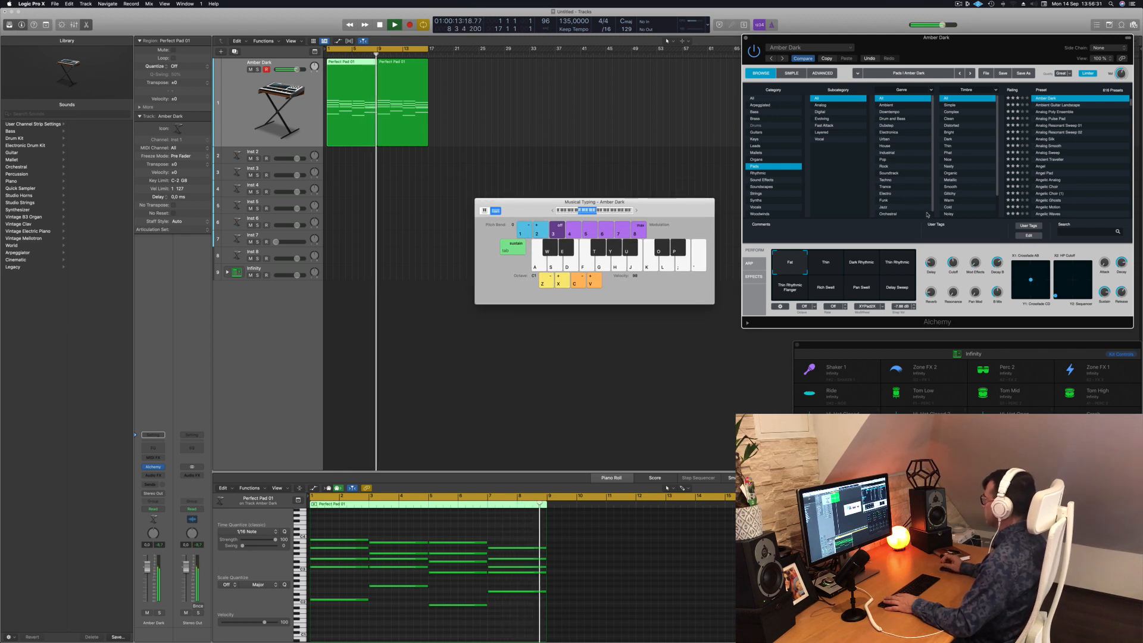
# Turn up the performance knob beside Mod Effects on the Amber Dark synth and move the Musical Typing window clear of the arrangement
pyautogui.moveTo(995, 263); pyautogui.dragTo(1005, 242)
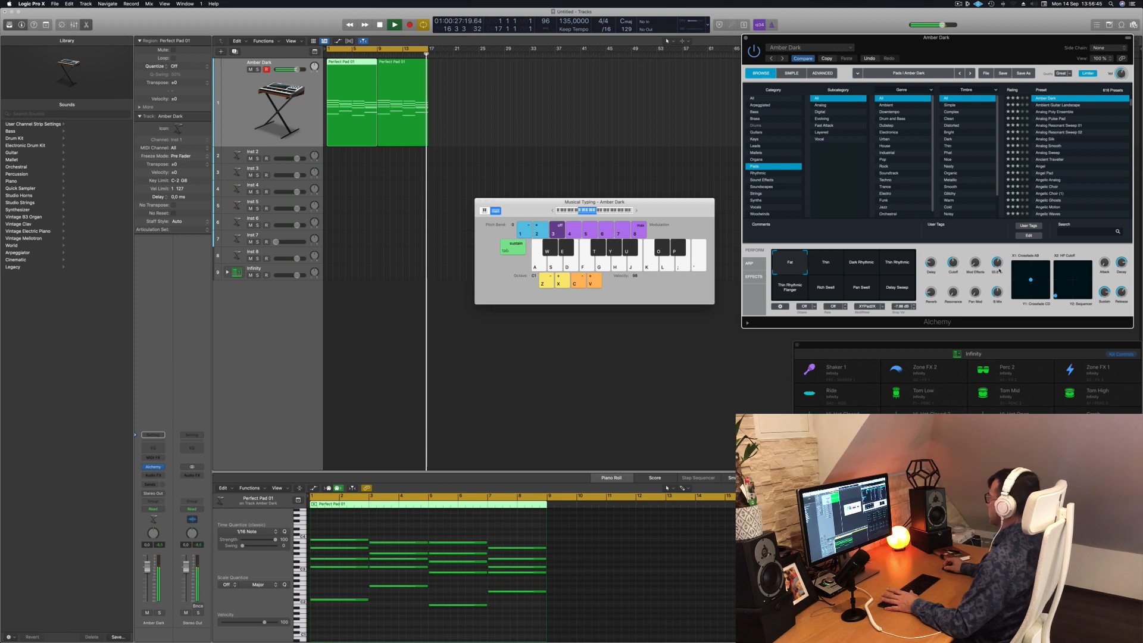
pyautogui.click(587, 127)
pyautogui.press('space')
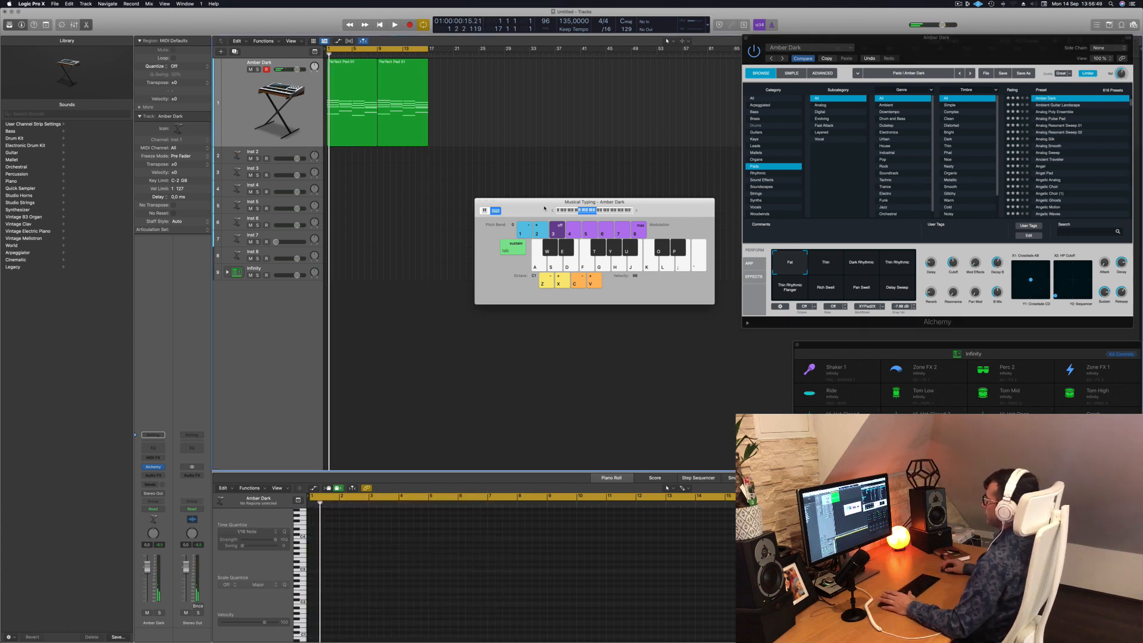
pyautogui.moveTo(536, 207); pyautogui.dragTo(693, 229)
pyautogui.press('super+a')
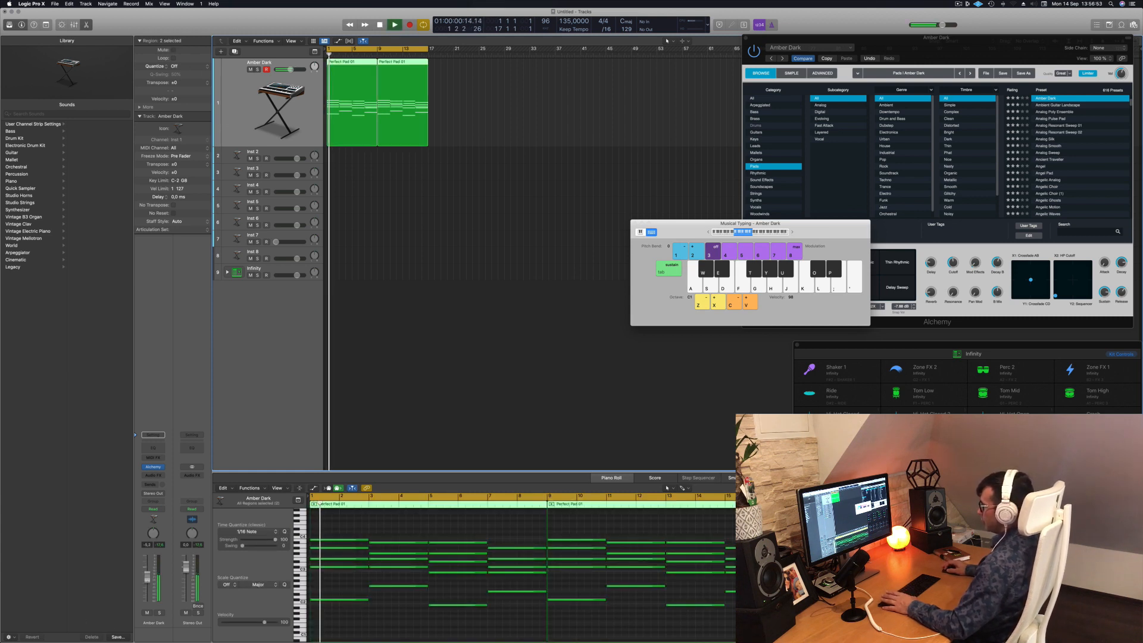
# Expand the Infinity drum kit's track stack and select its main track for playing
pyautogui.click(292, 270)
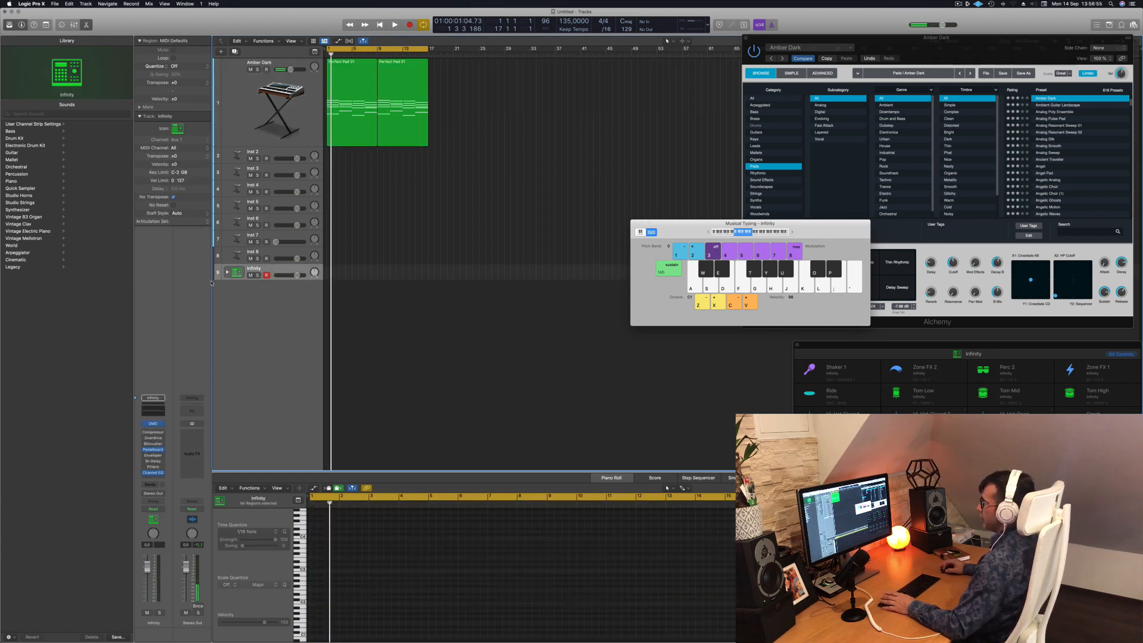
pyautogui.click(227, 272)
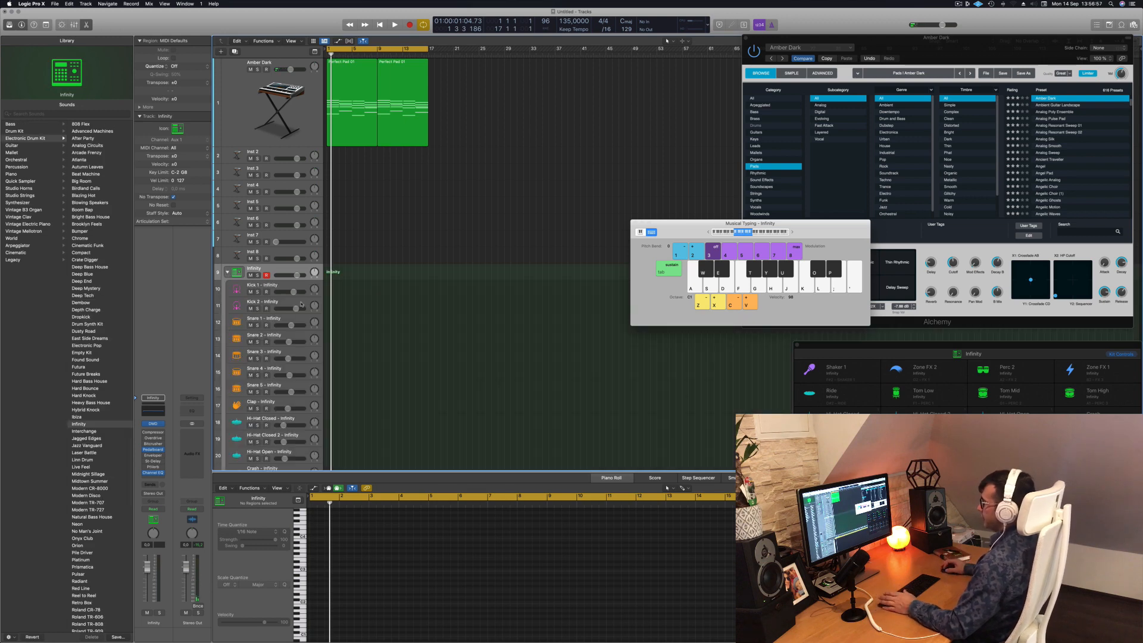
pyautogui.click(303, 289)
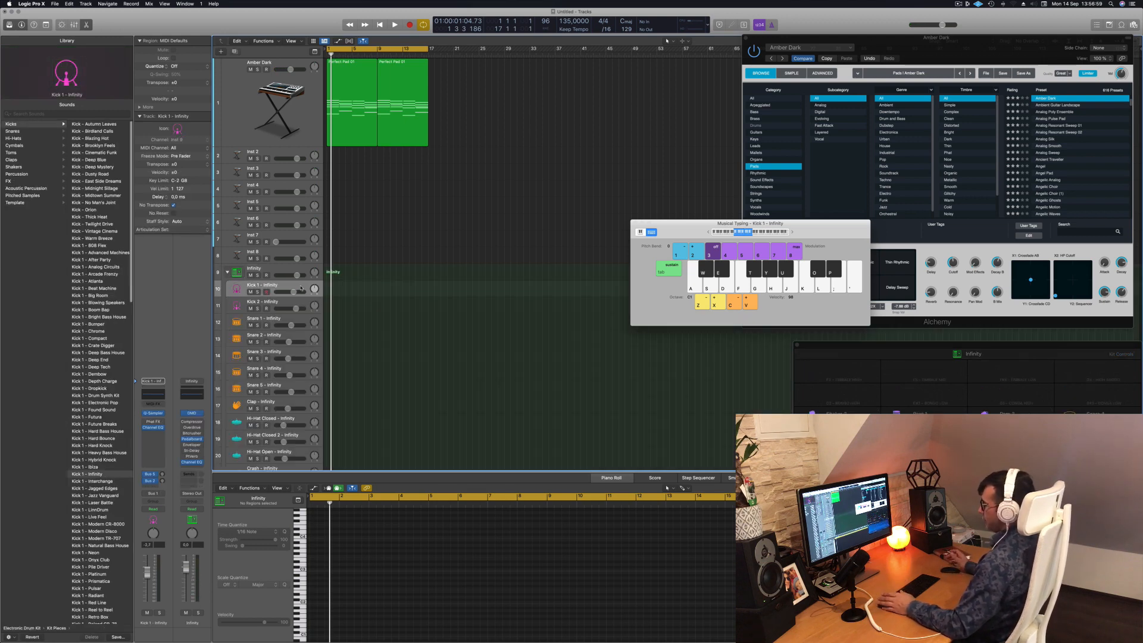
pyautogui.click(300, 269)
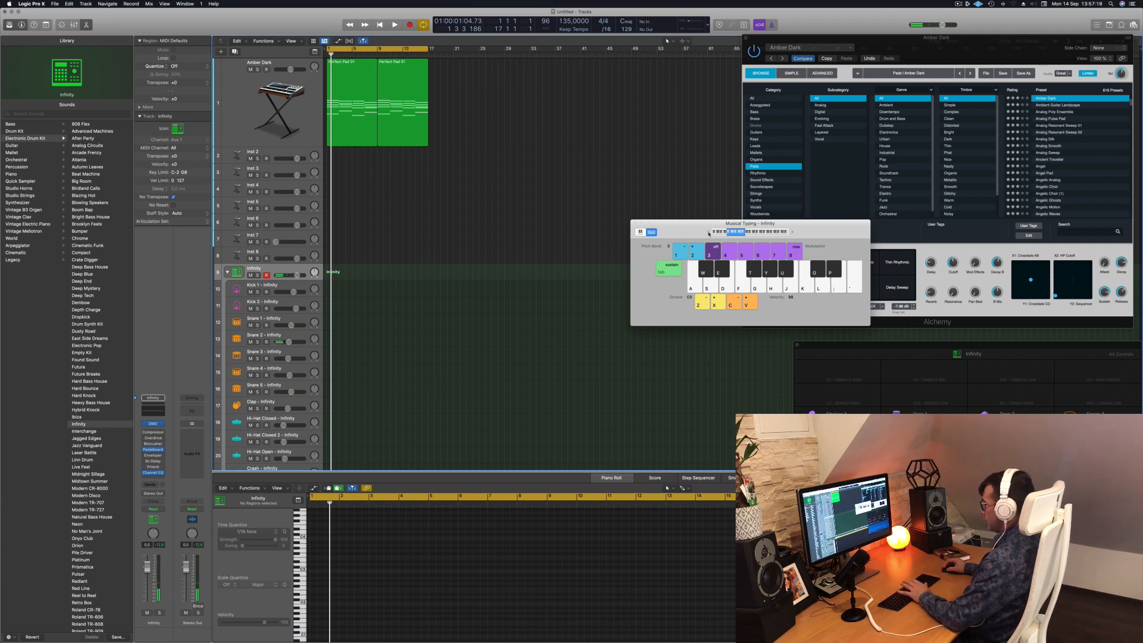
# Record a one-bar pattern of four kick hits on the main Infinity track with Musical Typing
pyautogui.press('a')
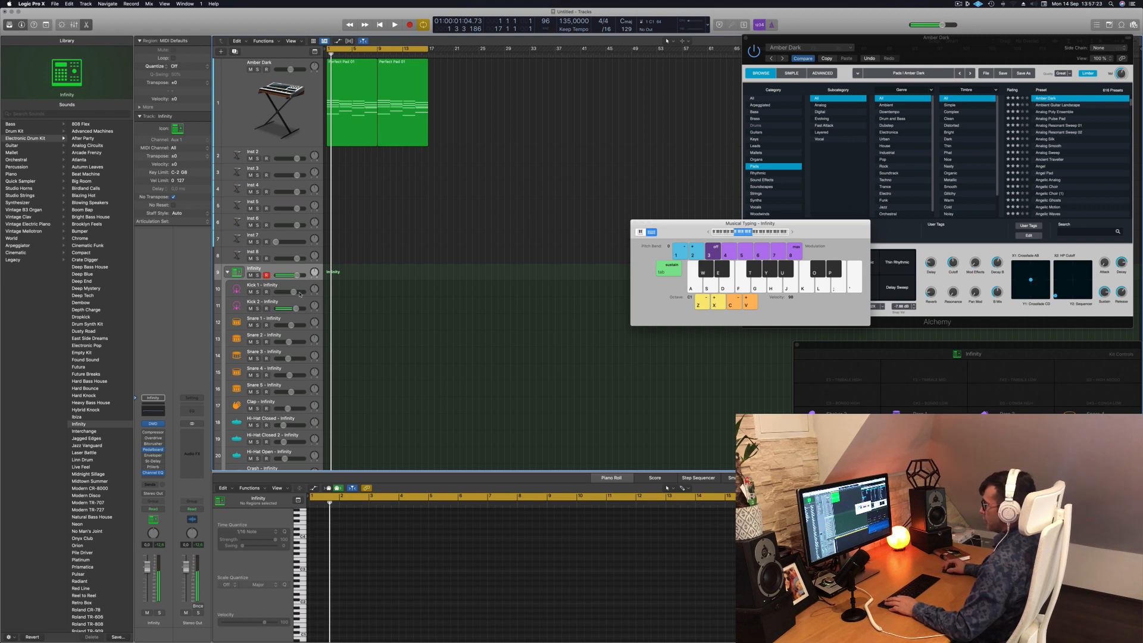
pyautogui.press('r')
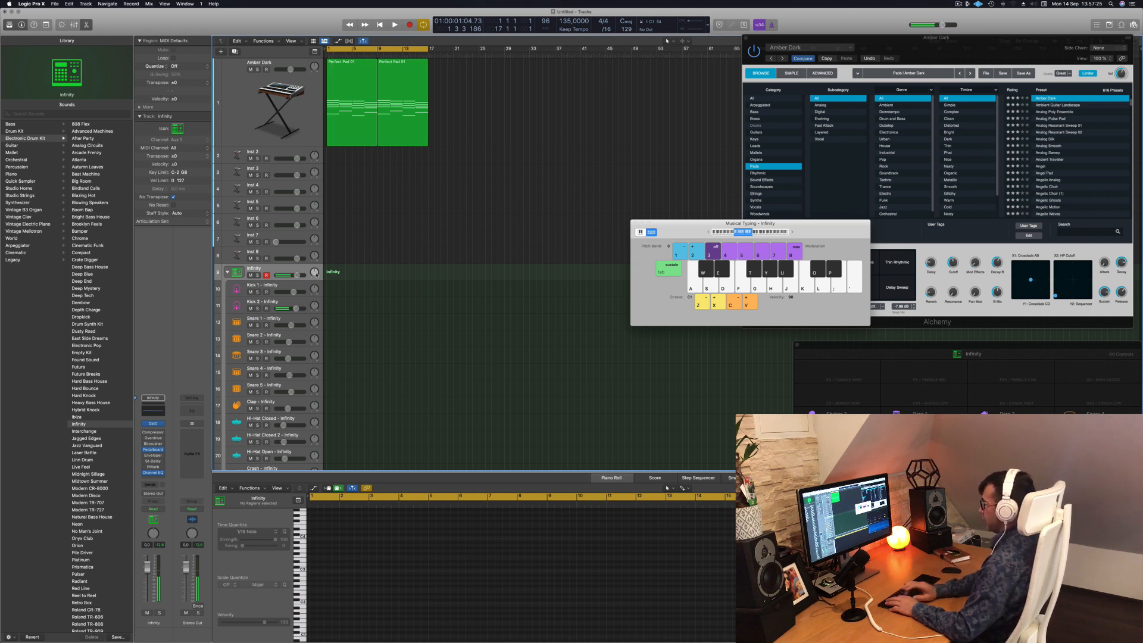
pyautogui.press('a')
pyautogui.press('a')
pyautogui.press('a')
pyautogui.press('a')
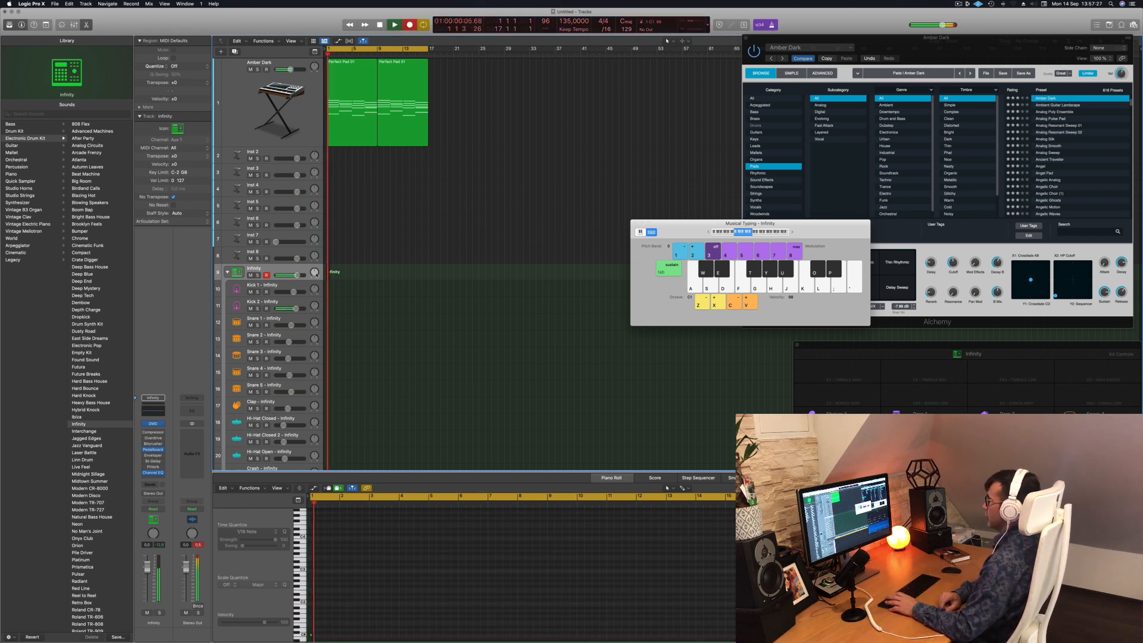
pyautogui.press('space')
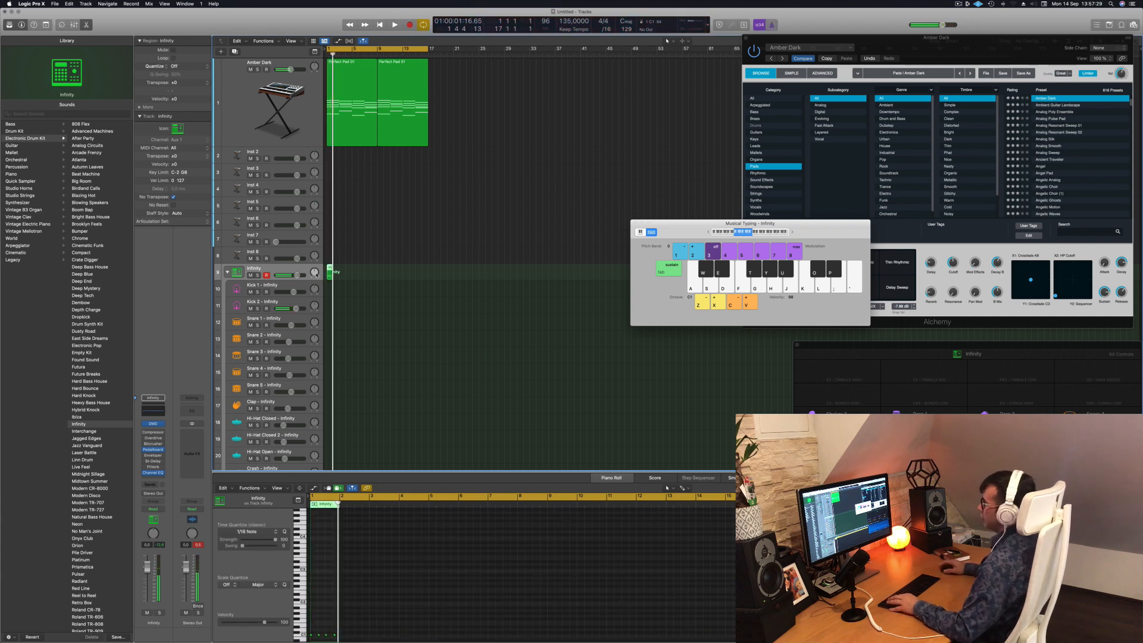
# Open the recorded Infinity region in the Piano Roll and show its four kick notes up close
pyautogui.doubleClick(330, 269)
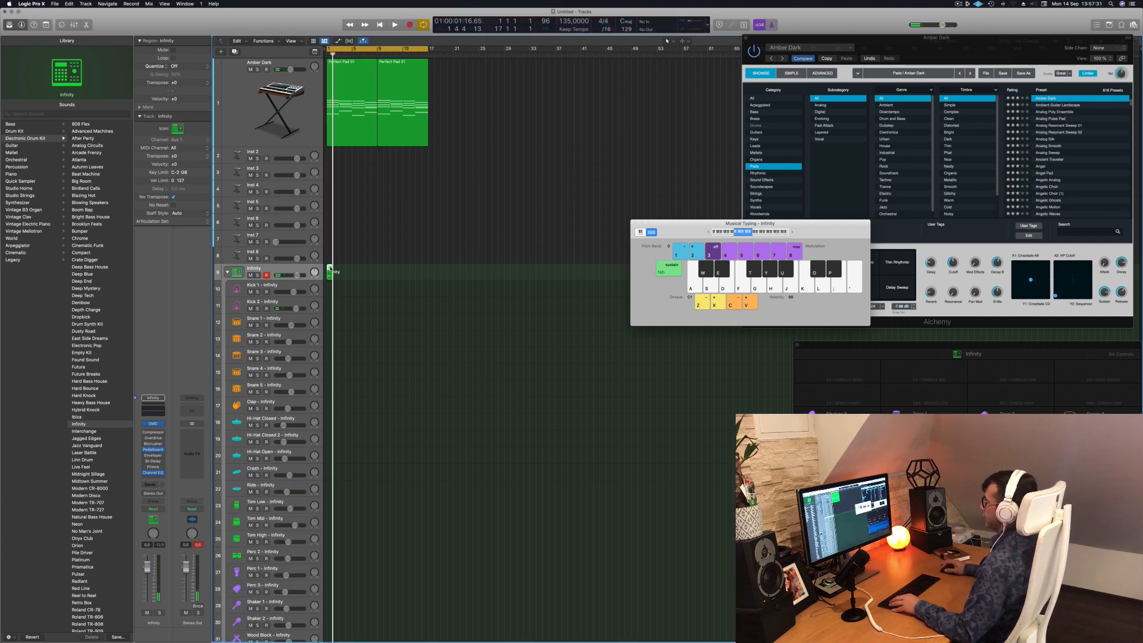
pyautogui.doubleClick(331, 268)
pyautogui.scroll(10, 369, 572)
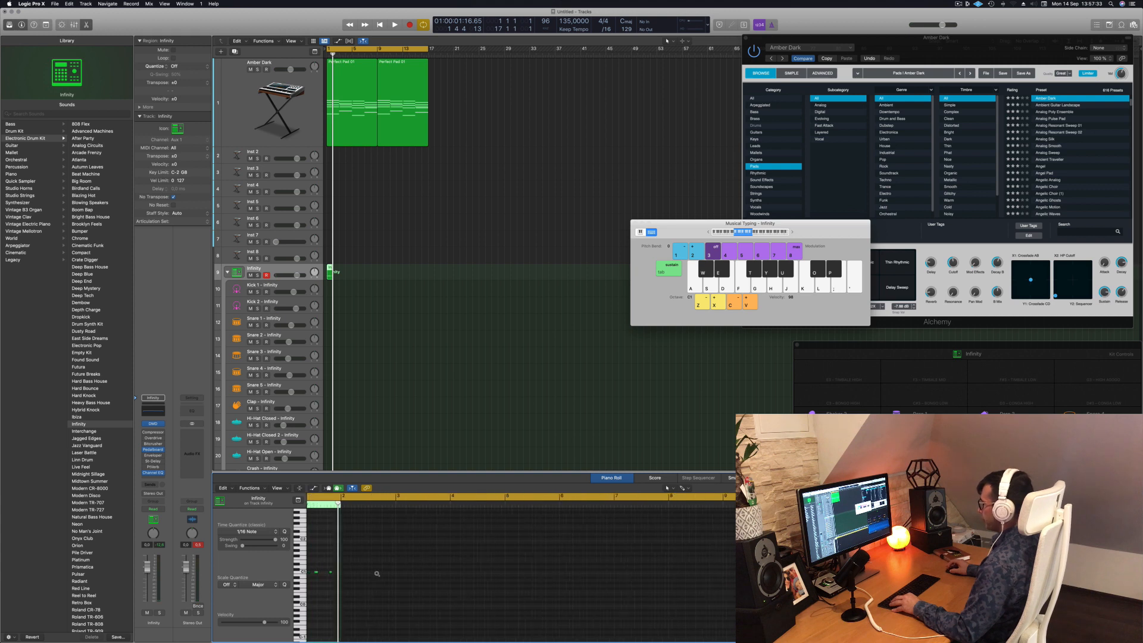
pyautogui.press('super+a')
pyautogui.click(353, 600)
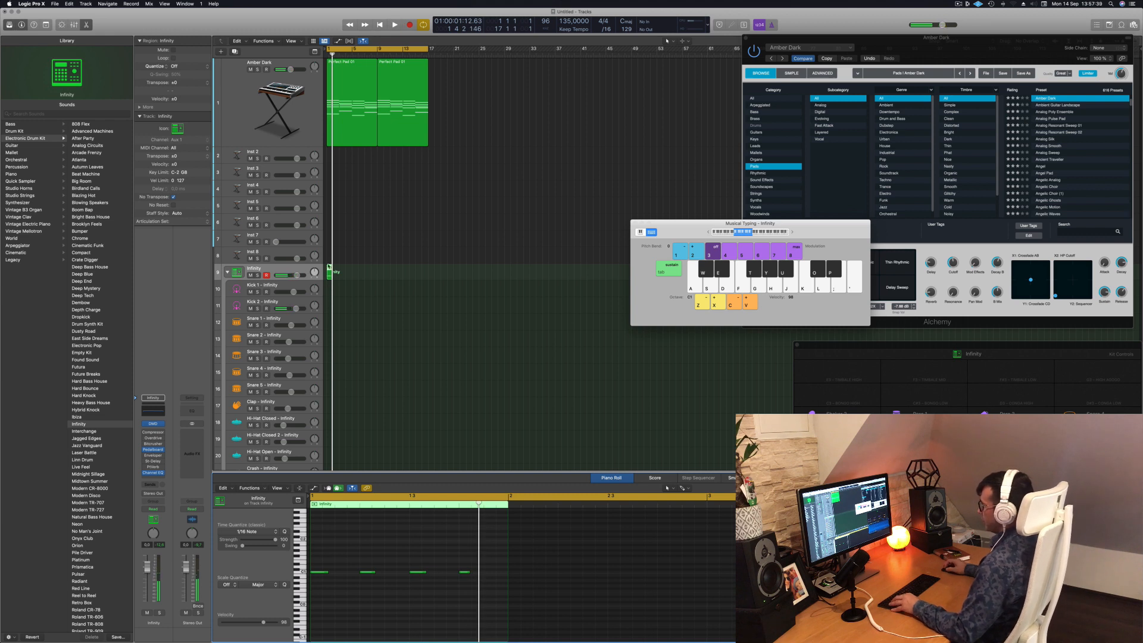
# Move the recorded region from the main Infinity track onto the Kick 1 track and check its note timing in playback
pyautogui.moveTo(329, 267); pyautogui.dragTo(329, 289)
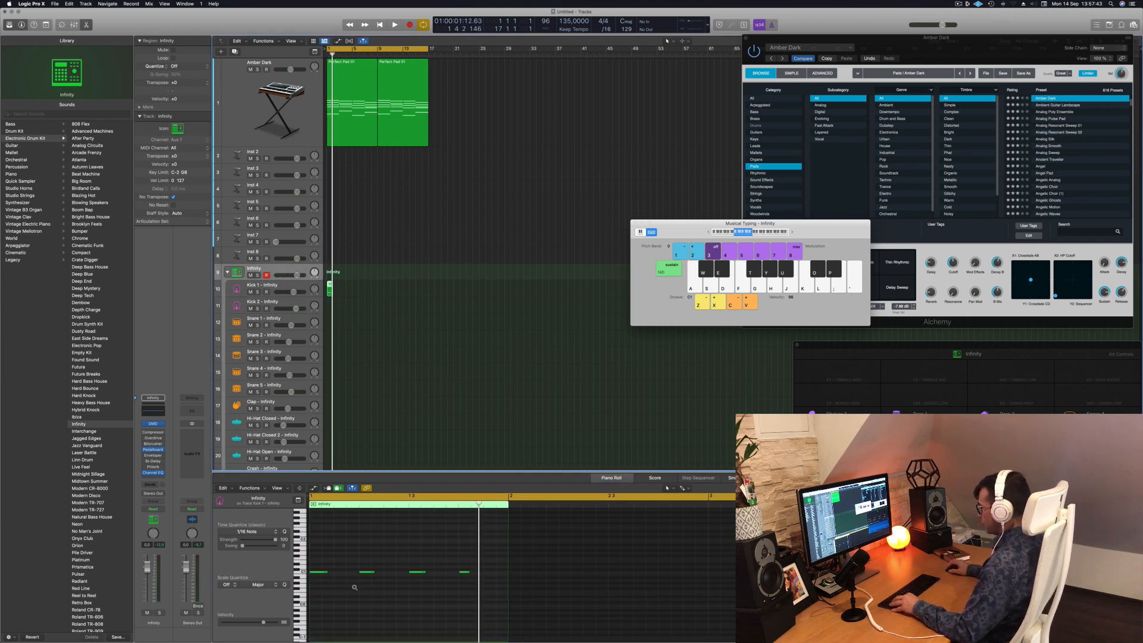
pyautogui.hscroll(5, 355, 587)
pyautogui.hscroll(-15, 358, 588)
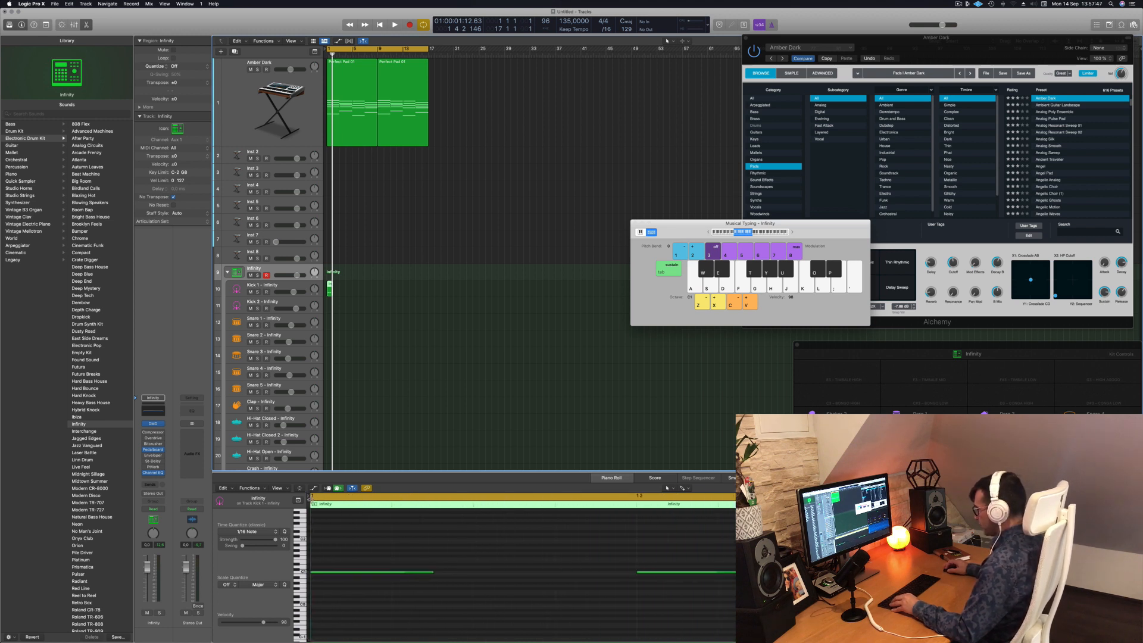
pyautogui.moveTo(309, 497)
pyautogui.mouseDown()
pyautogui.moveTo(352, 501)
pyautogui.moveTo(310, 504)
pyautogui.mouseUp()
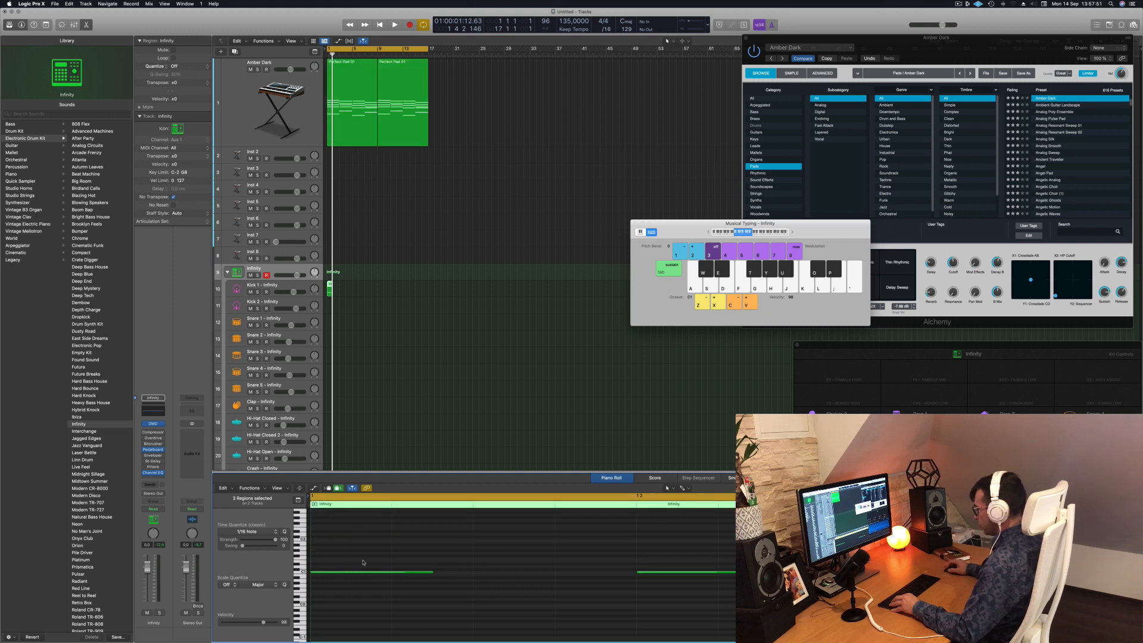
pyautogui.click(385, 278)
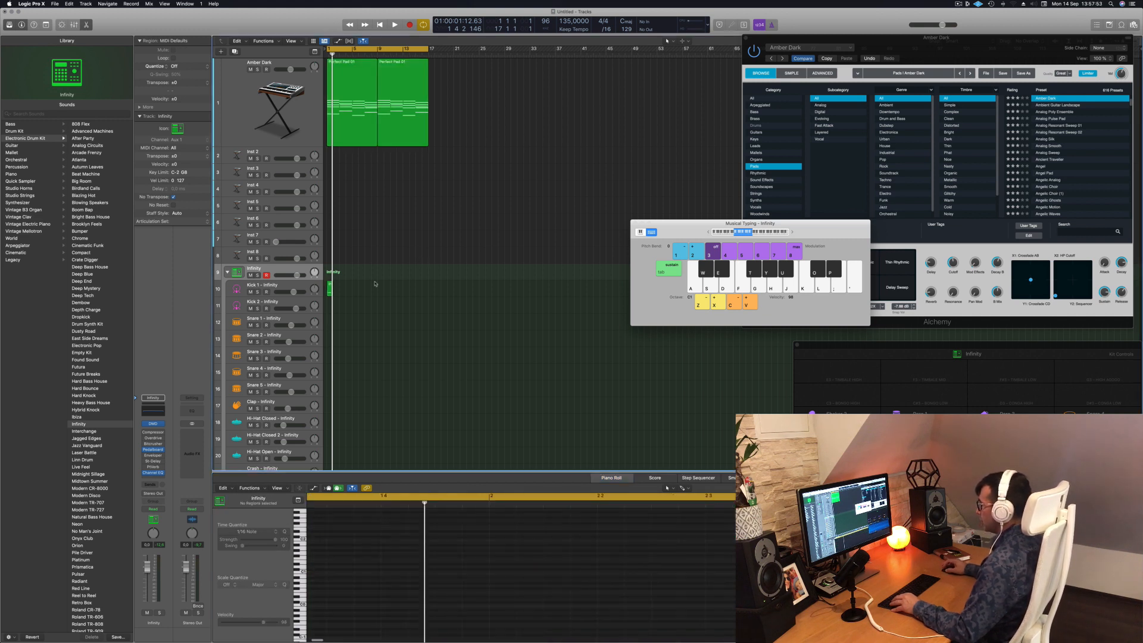
pyautogui.click(330, 287)
pyautogui.press('space')
pyautogui.press('space')
# Try transposing the four kick notes up three semitones during playback, and bring them back down by the same amount
pyautogui.moveTo(688, 556)
pyautogui.mouseDown()
pyautogui.moveTo(310, 603)
pyautogui.moveTo(329, 603)
pyautogui.mouseUp()
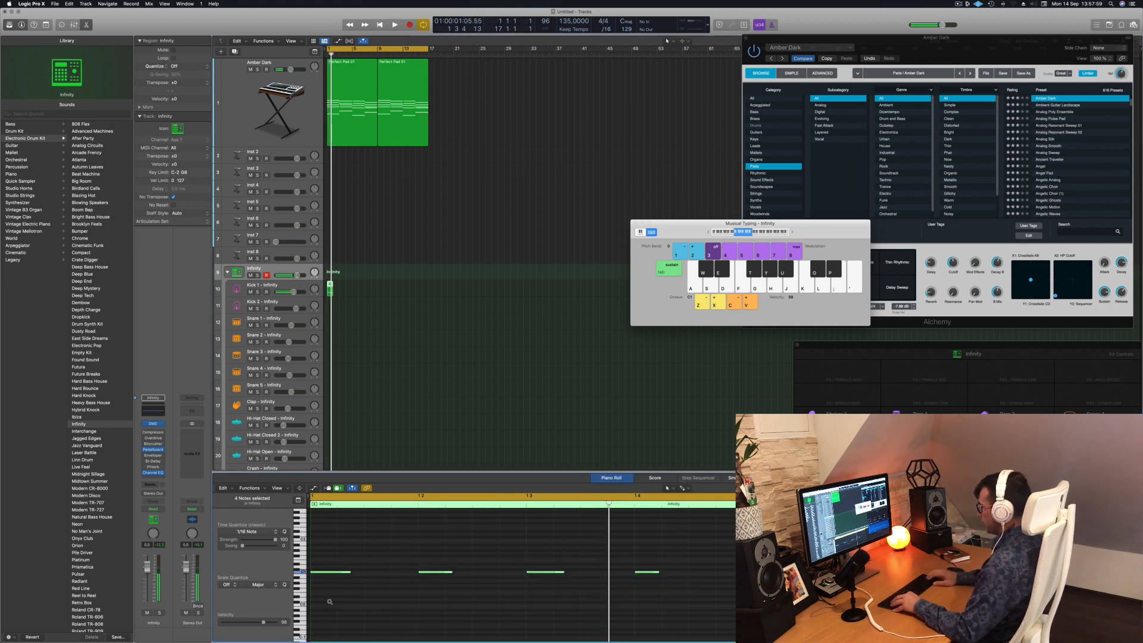
pyautogui.hotkey('alt', 'Up')
pyautogui.hotkey('alt', 'Up')
pyautogui.hotkey('alt', 'Up')
pyautogui.press('space')
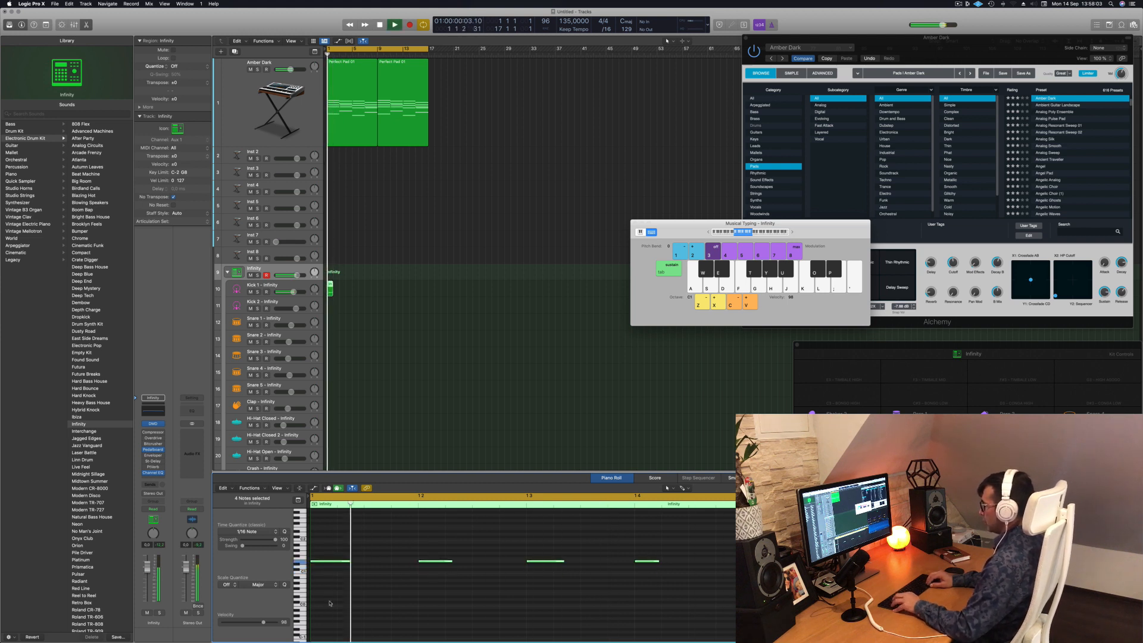
pyautogui.hotkey('alt', 'Down')
pyautogui.hotkey('alt', 'Down')
pyautogui.hotkey('alt', 'Down')
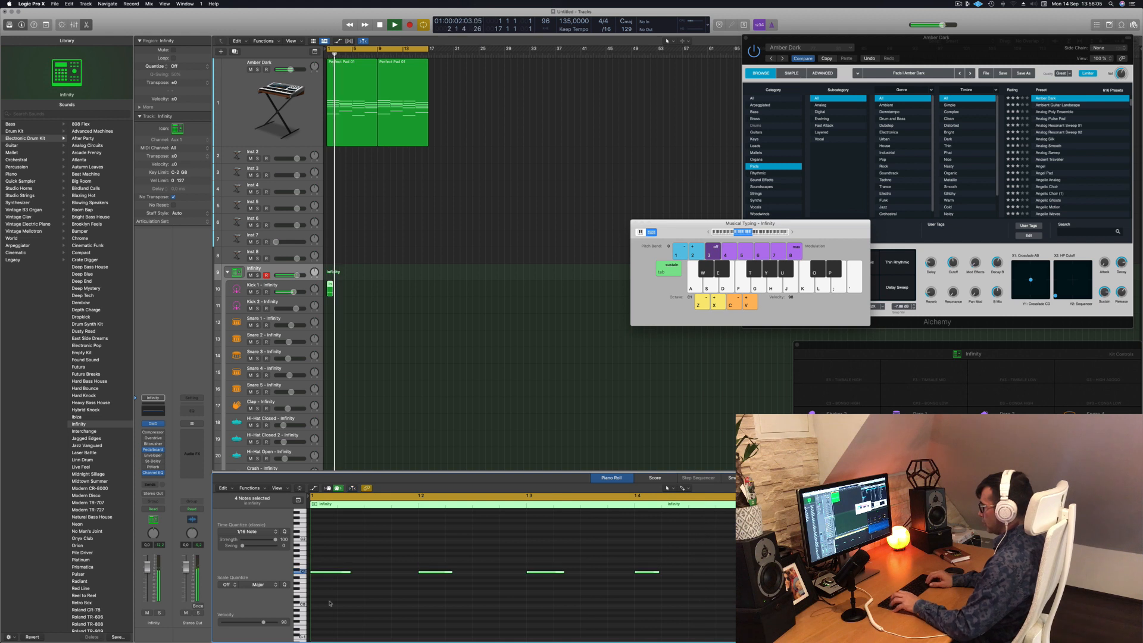
pyautogui.press('space')
# Copy the kick region onto the Kick 2 track, play both together, and mute Kick 2
pyautogui.moveTo(330, 285); pyautogui.dragTo(331, 307)
pyautogui.press('space')
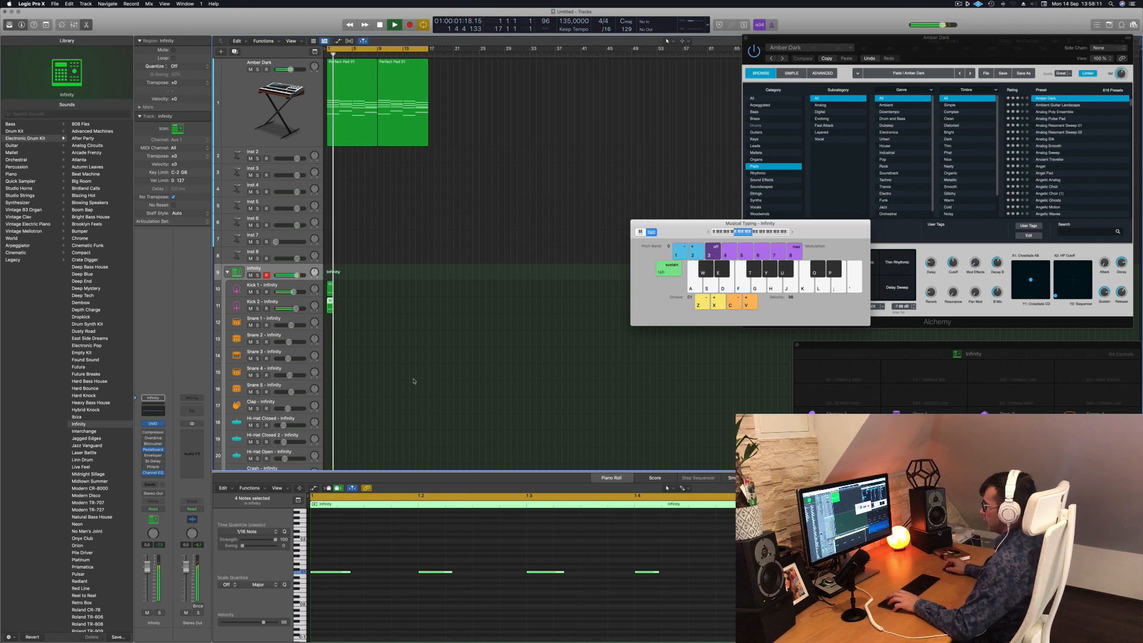
pyautogui.click(251, 308)
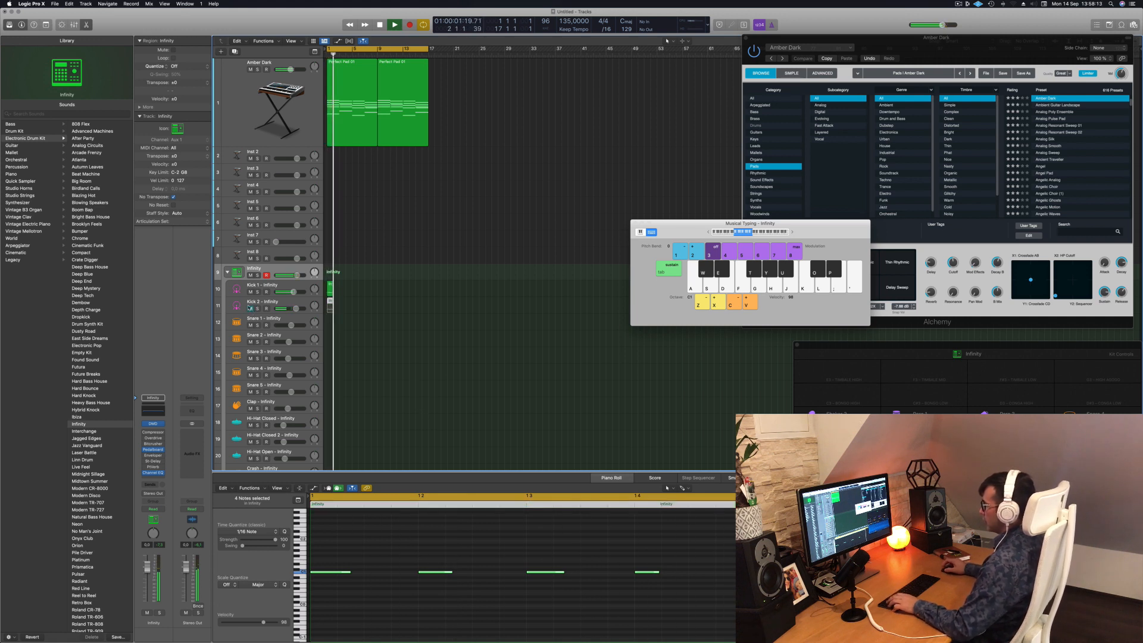
# Repeat the one-bar kick region along the Kick 1 track up to bar 17
pyautogui.moveTo(332, 285); pyautogui.dragTo(381, 289)
pyautogui.press('space')
pyautogui.click(298, 291)
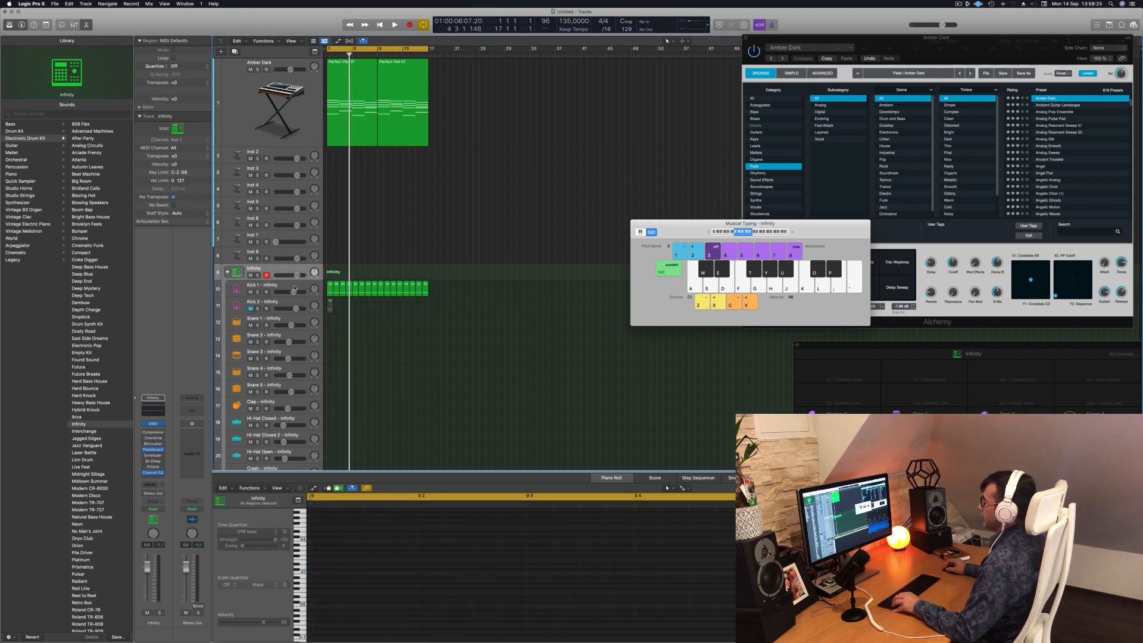
# Select the Kick 1 track, increase its height, and play the arrangement from the beginning
pyautogui.click(292, 284)
pyautogui.moveTo(285, 298); pyautogui.dragTo(283, 328)
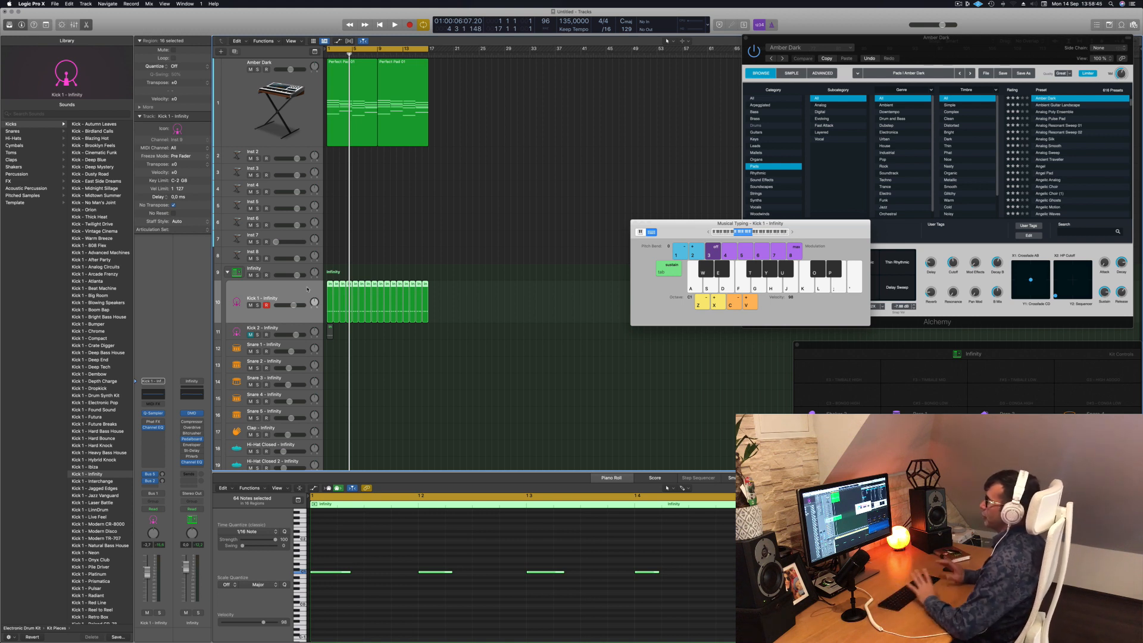
pyautogui.press('Return')
pyautogui.press('space')
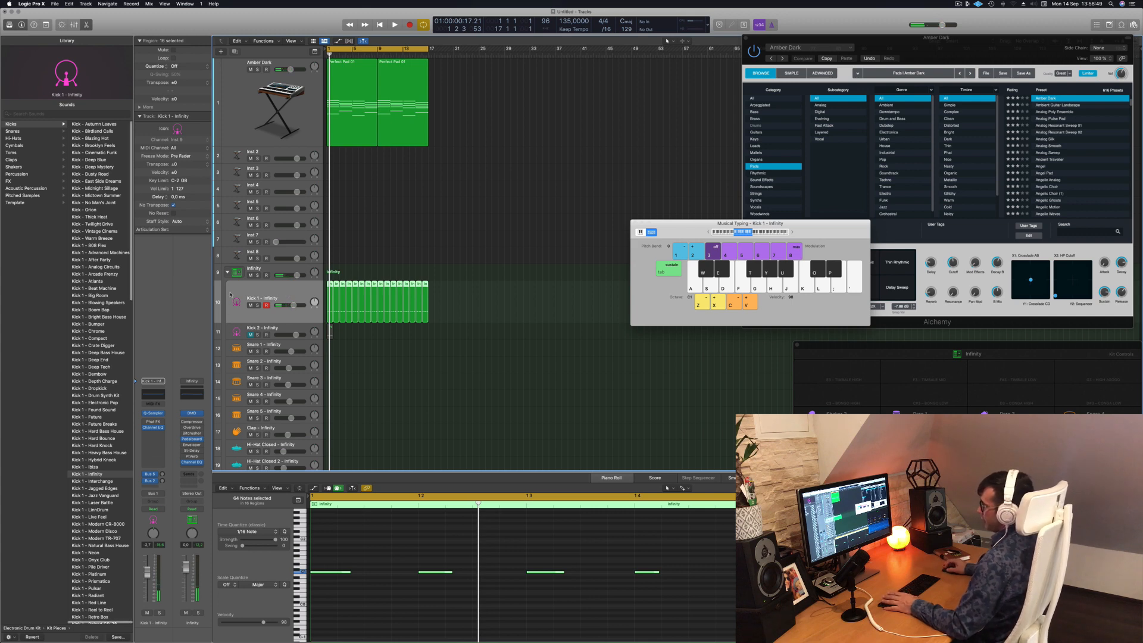
# Reselect all the Kick 1 regions and listen to the kick together with the pad
pyautogui.click(286, 269)
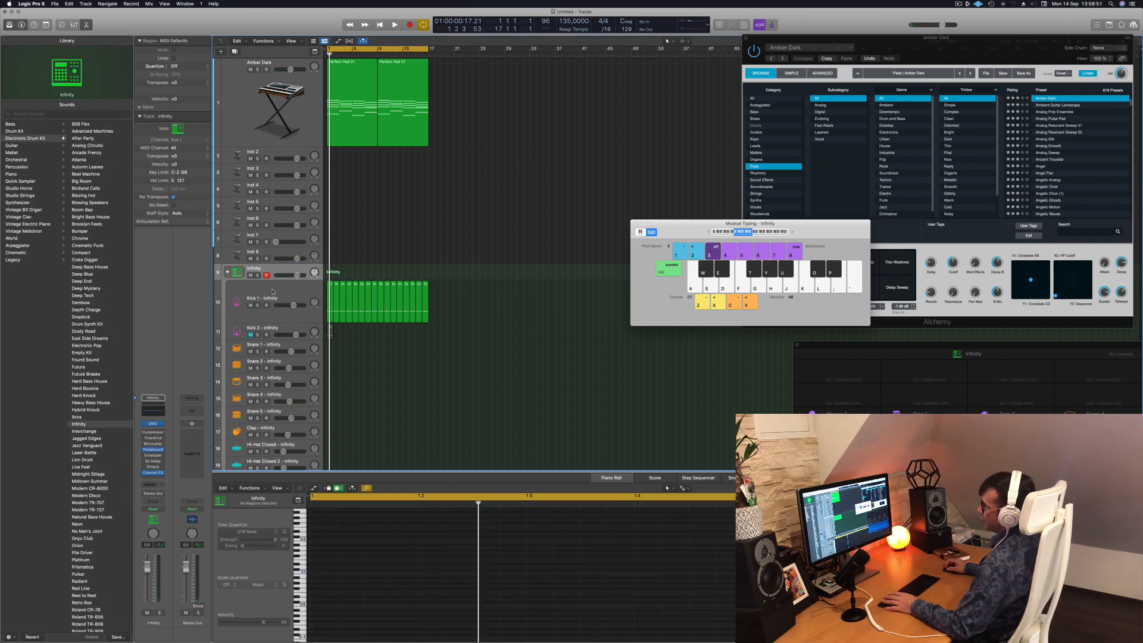
pyautogui.click(283, 293)
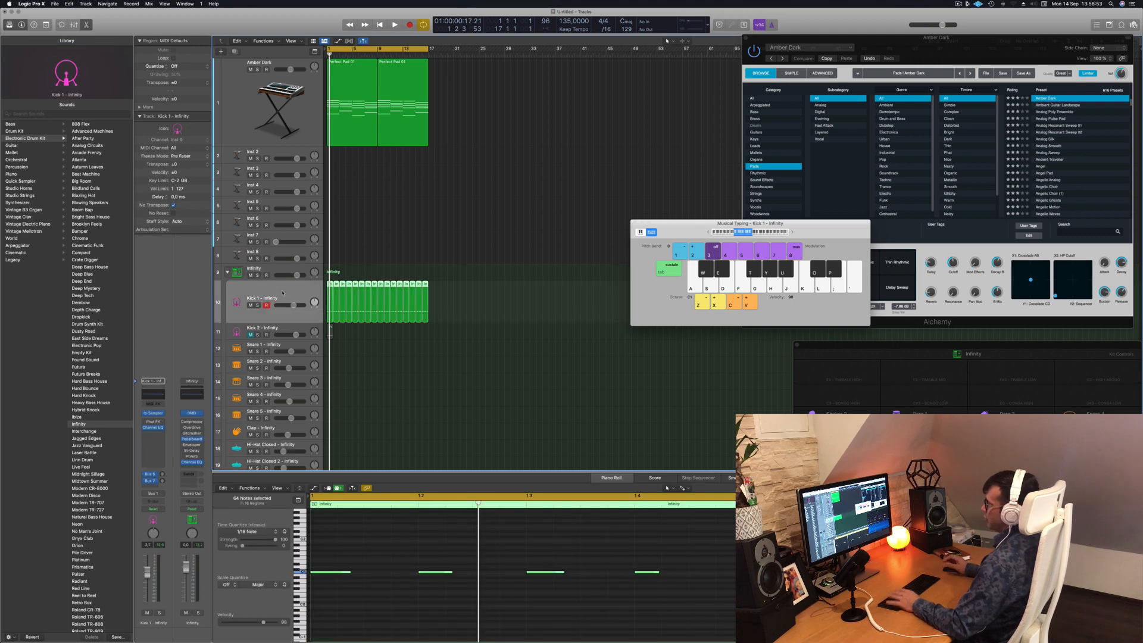
pyautogui.press('space')
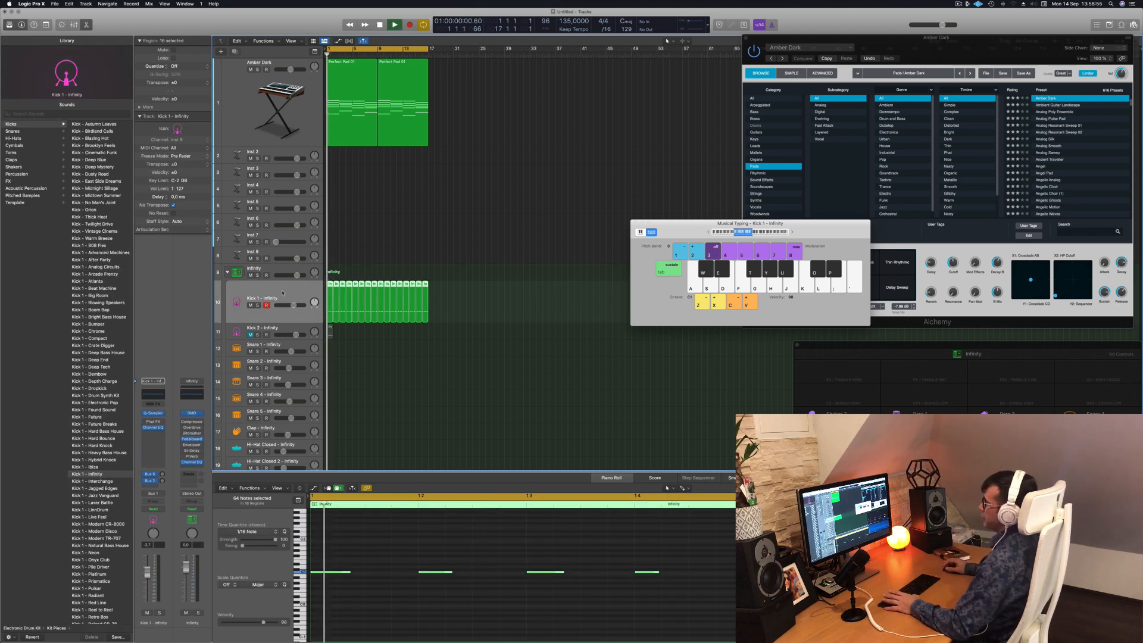
pyautogui.press('space')
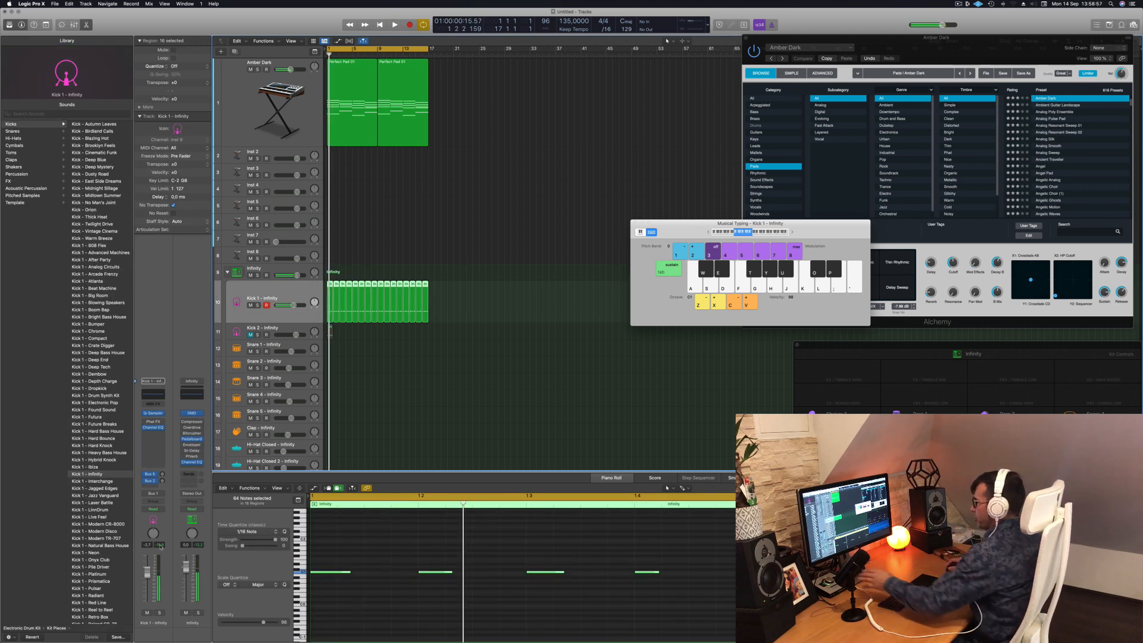
pyautogui.press('space')
pyautogui.press('space')
# Transpose all the Kick 1 notes slightly higher in the Piano Roll and play the result with the pad
pyautogui.scroll(-5, 373, 601)
pyautogui.scroll(-3, 369, 600)
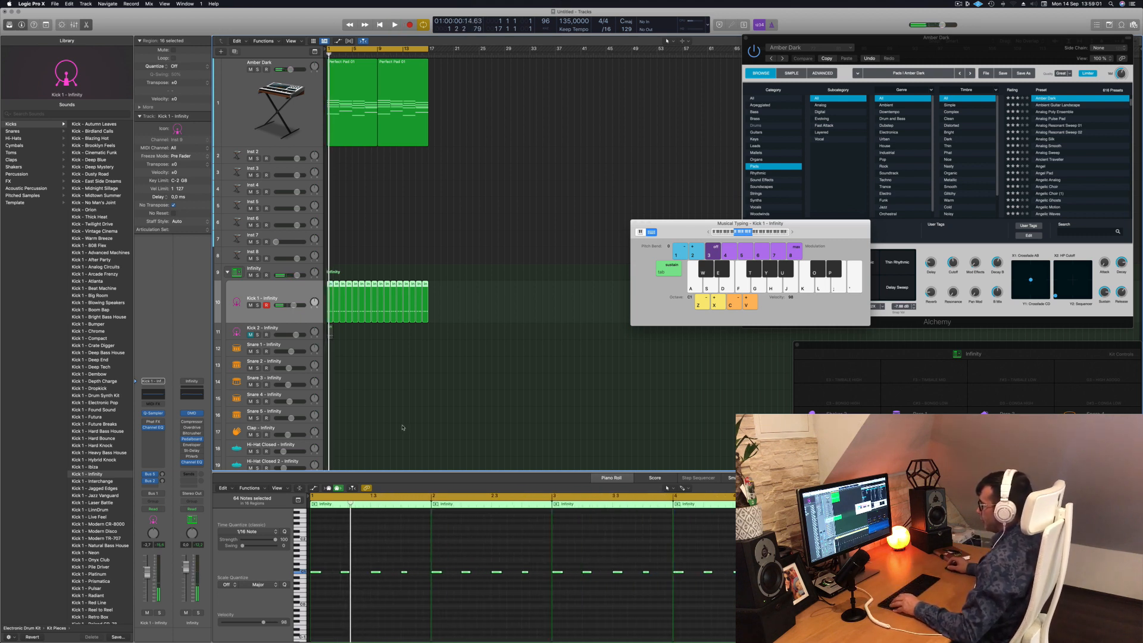
pyautogui.click(334, 551)
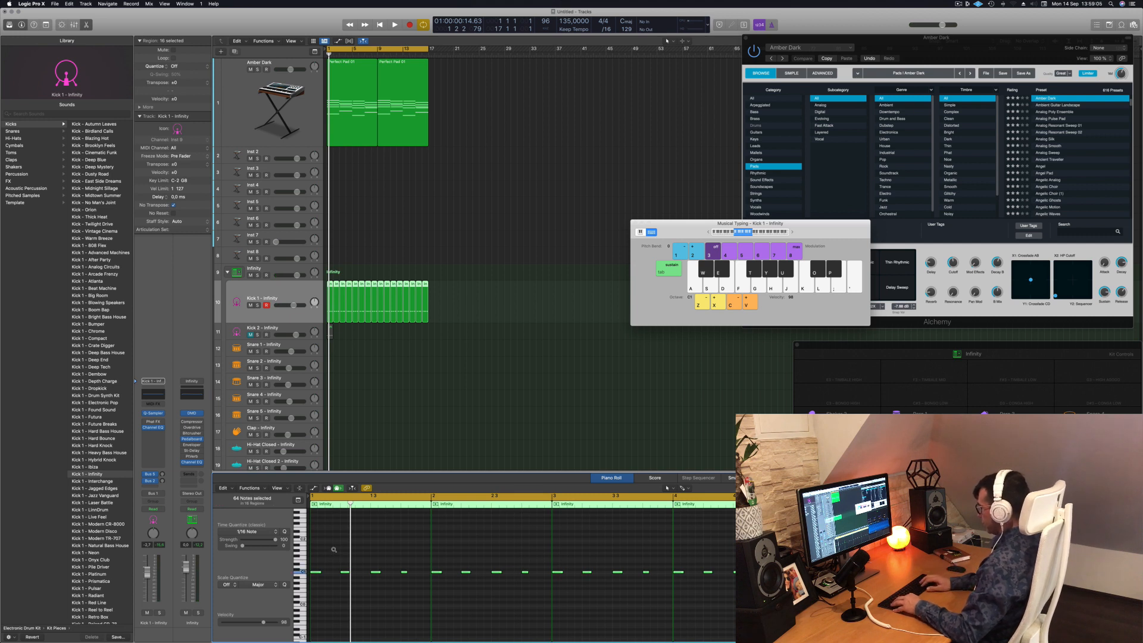
pyautogui.press('space')
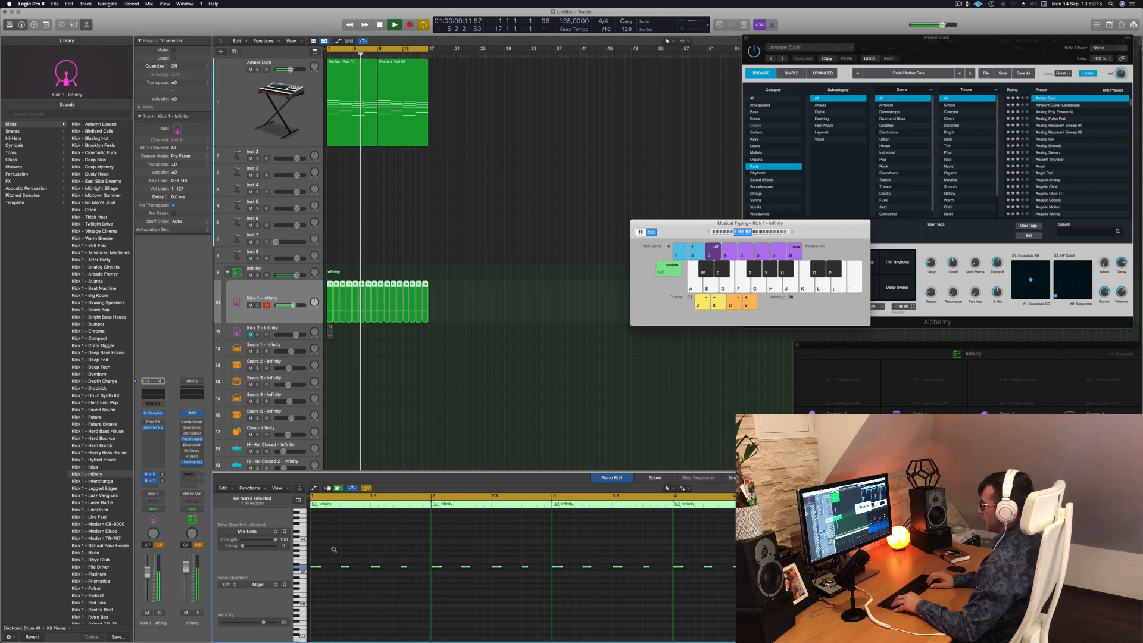
# Replay the arrangement from the beginning with the Kick 1 track selected to judge the kick's pitch
pyautogui.press('Return')
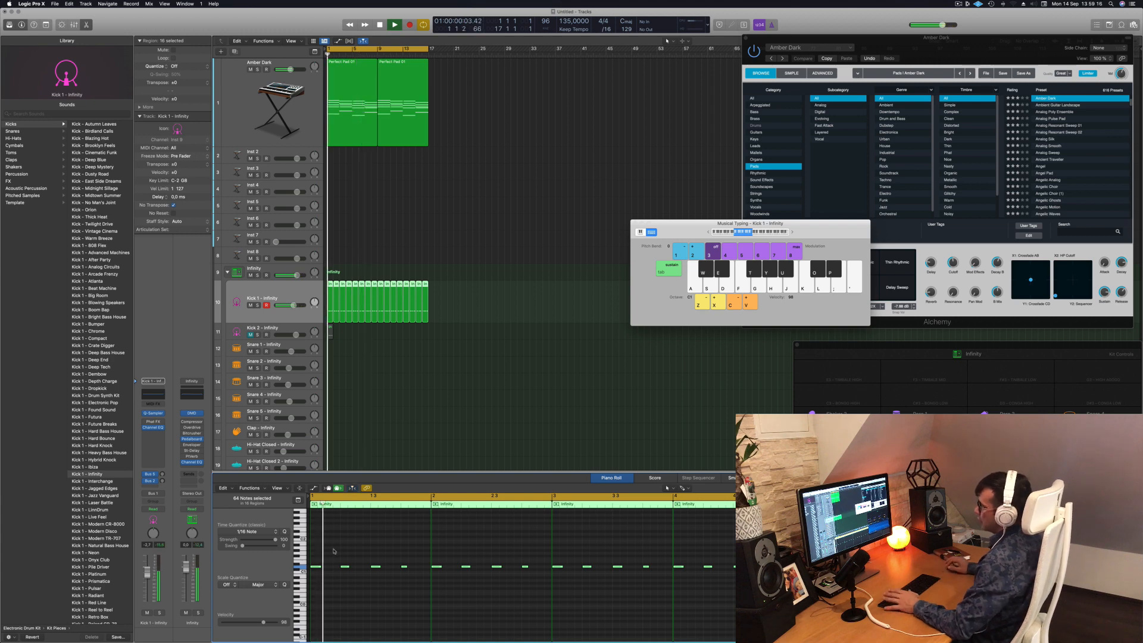
pyautogui.click(399, 420)
pyautogui.click(272, 296)
pyautogui.press('Return')
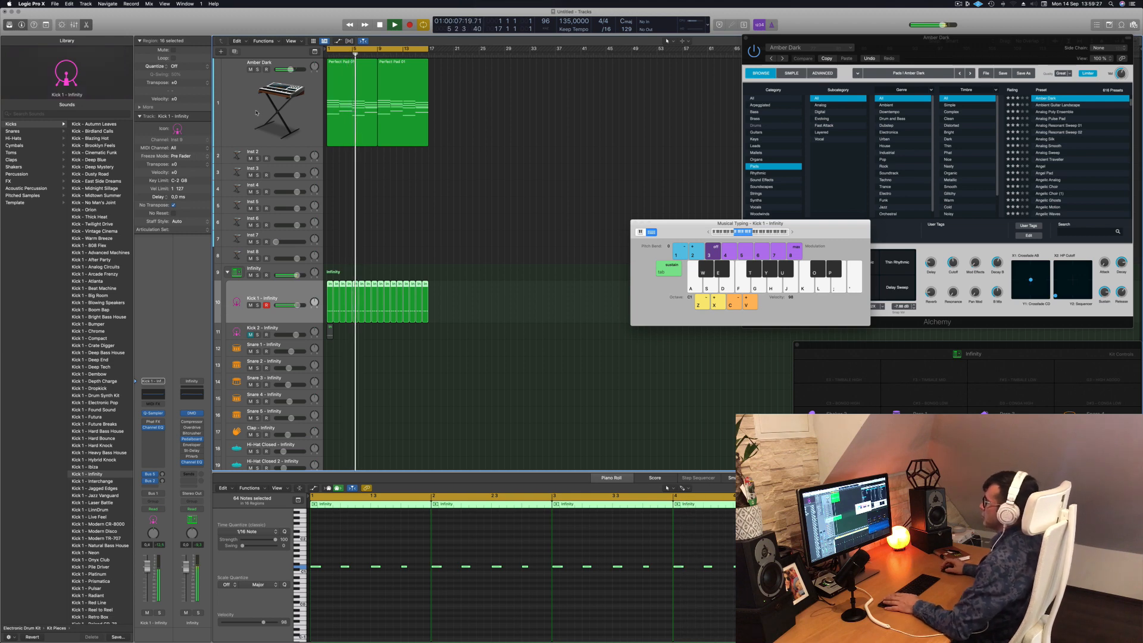
# Select the Amber Dark track, open its Alchemy instrument, and listen to the pad with the kick from the beginning
pyautogui.click(230, 142)
pyautogui.press('space')
pyautogui.click(153, 467)
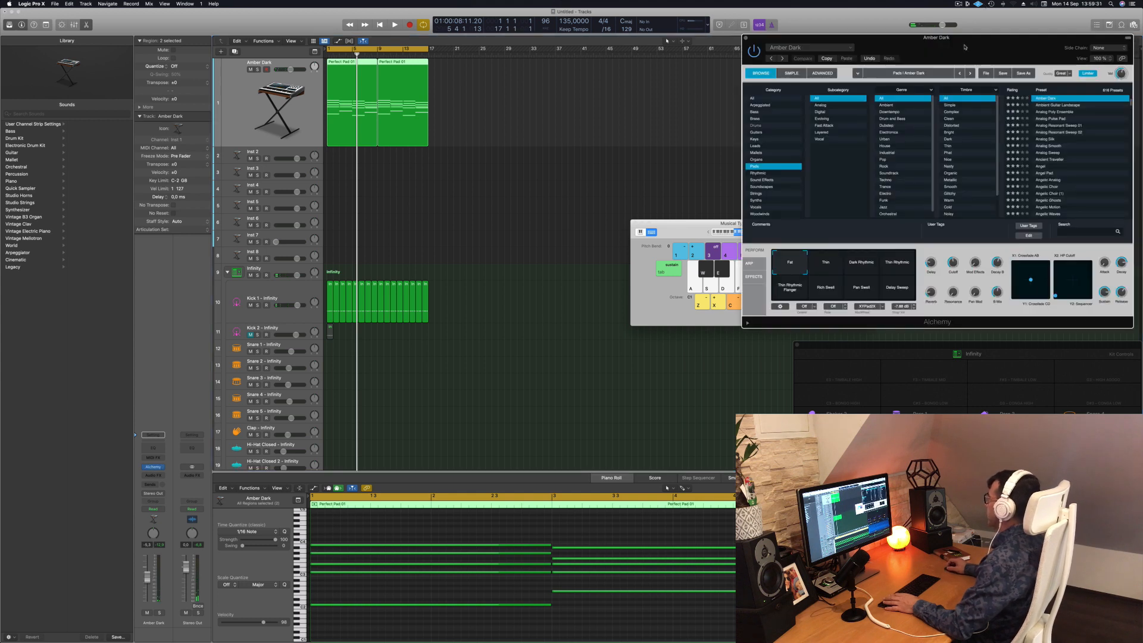
pyautogui.moveTo(966, 47); pyautogui.dragTo(807, 53)
pyautogui.press('space')
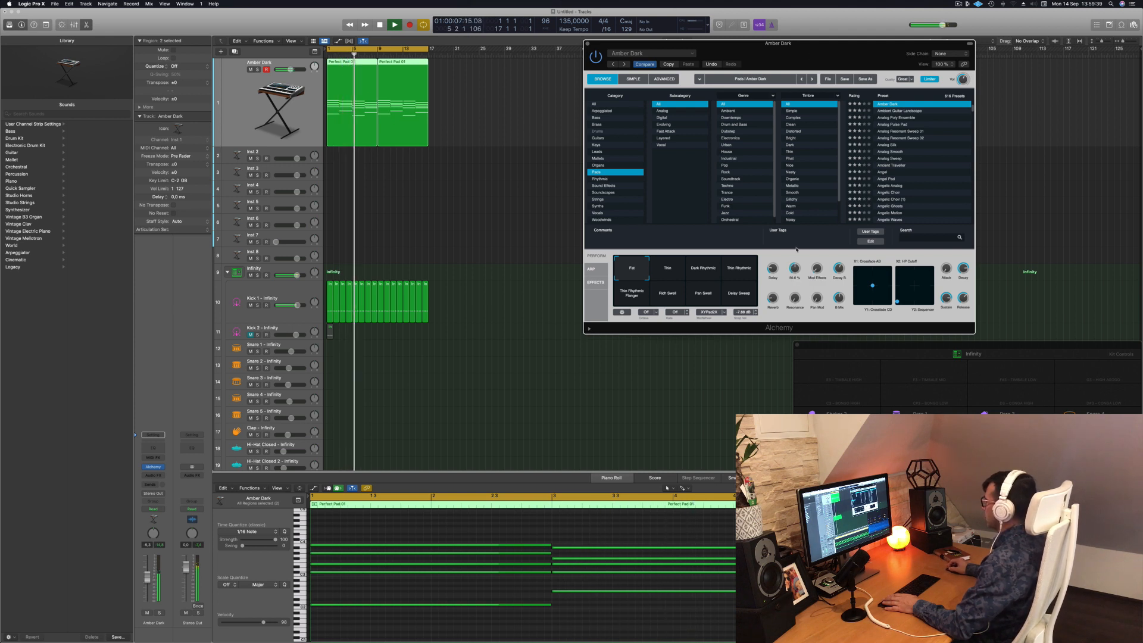
pyautogui.press('Return')
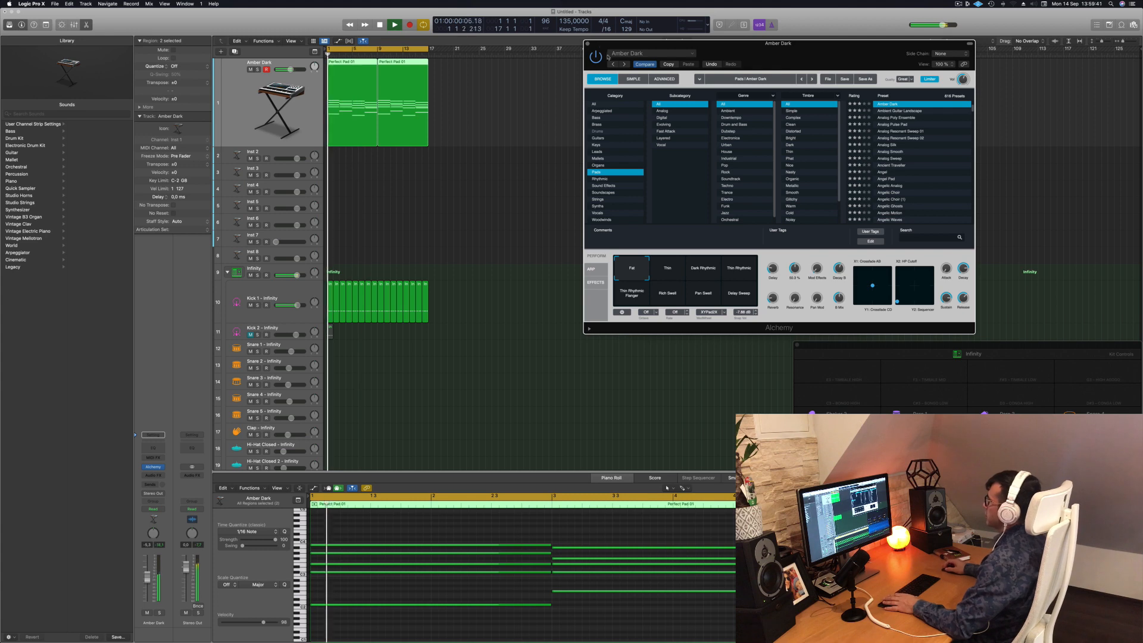
pyautogui.click(588, 44)
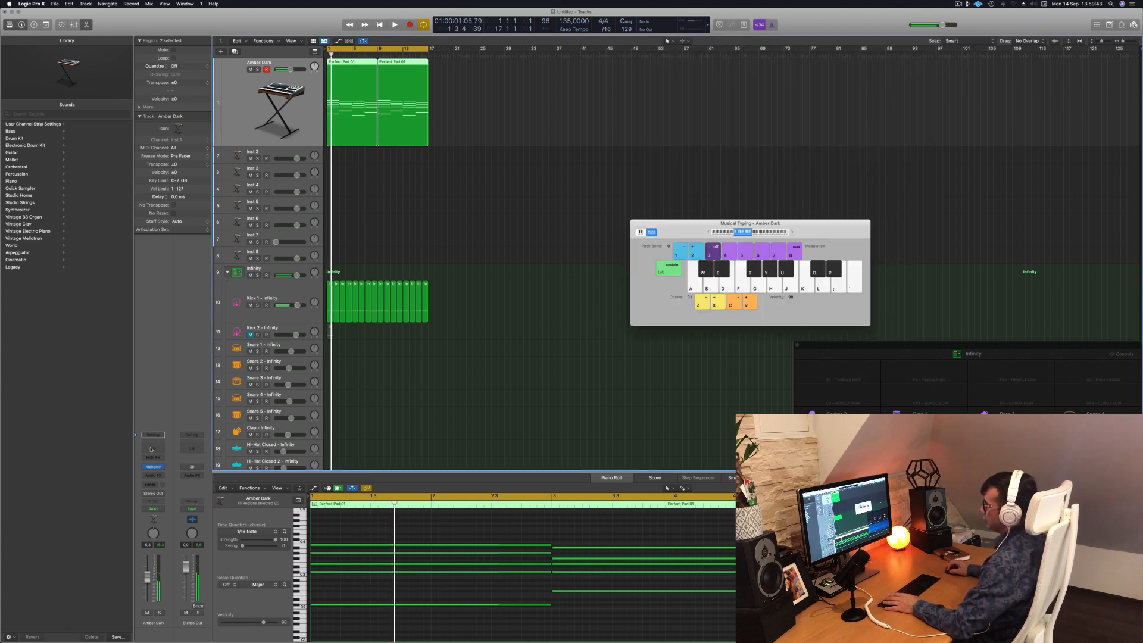
# Insert a Channel EQ on the Amber Dark pad and enable its high cut at 655 Hz with a 36 dB/Oct slope
pyautogui.click(152, 449)
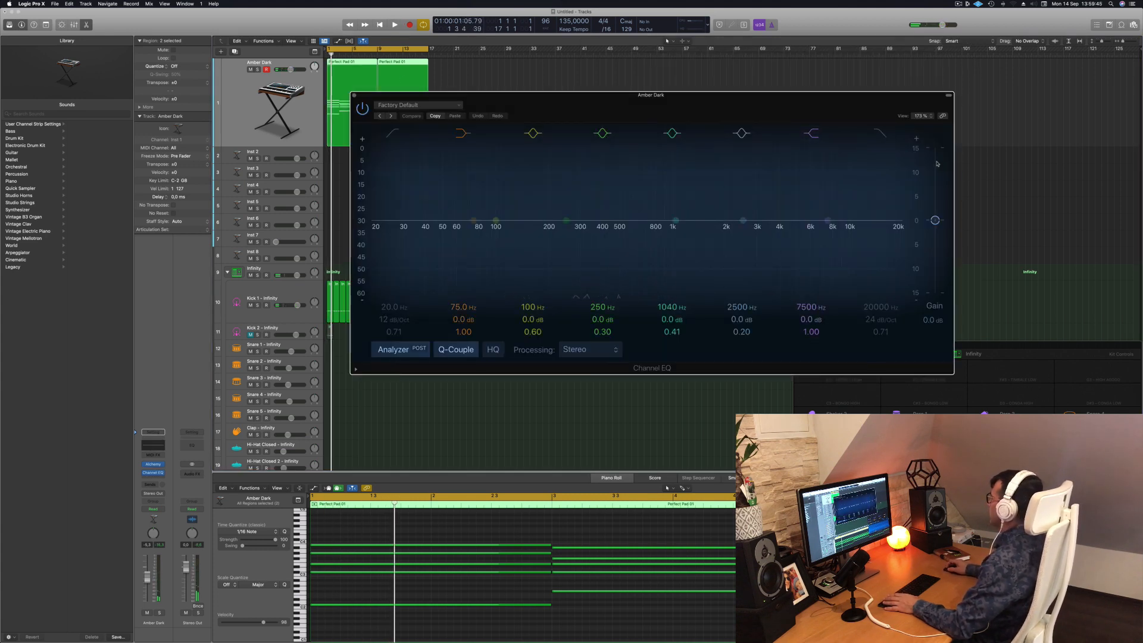
pyautogui.click(885, 137)
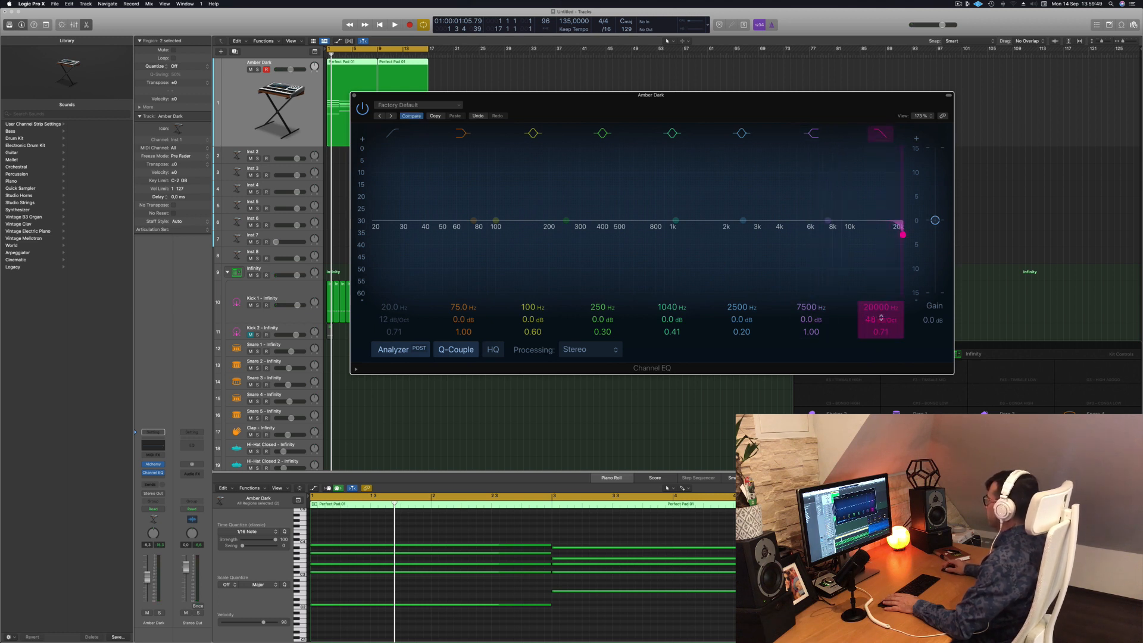
pyautogui.moveTo(883, 308)
pyautogui.mouseDown()
pyautogui.moveTo(883, 345)
pyautogui.moveTo(881, 312)
pyautogui.mouseUp()
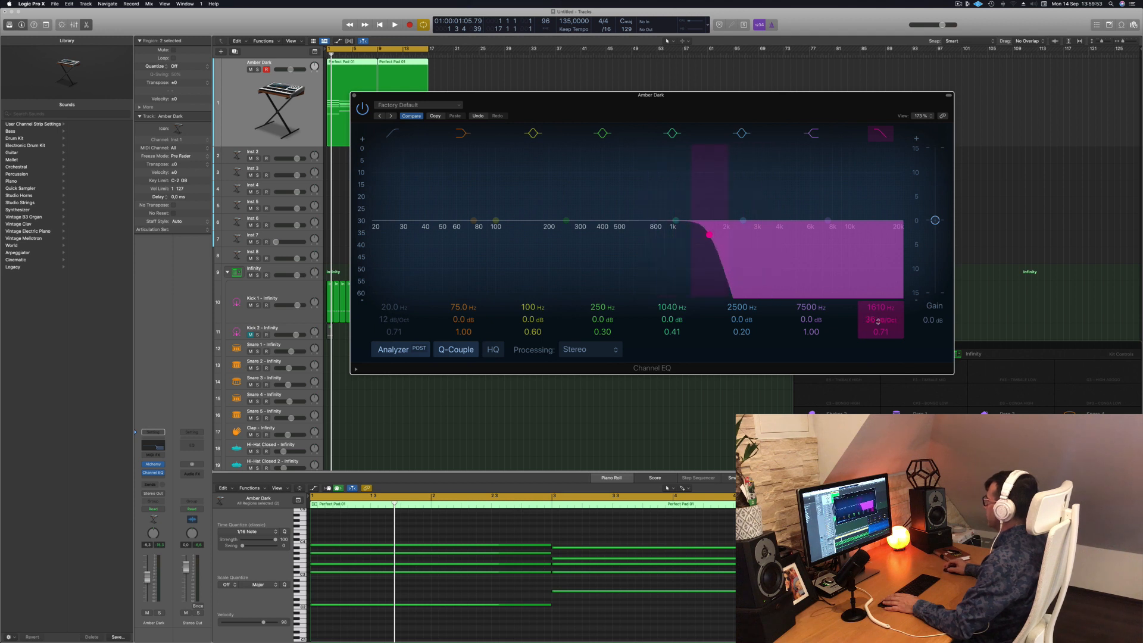
pyautogui.press('space')
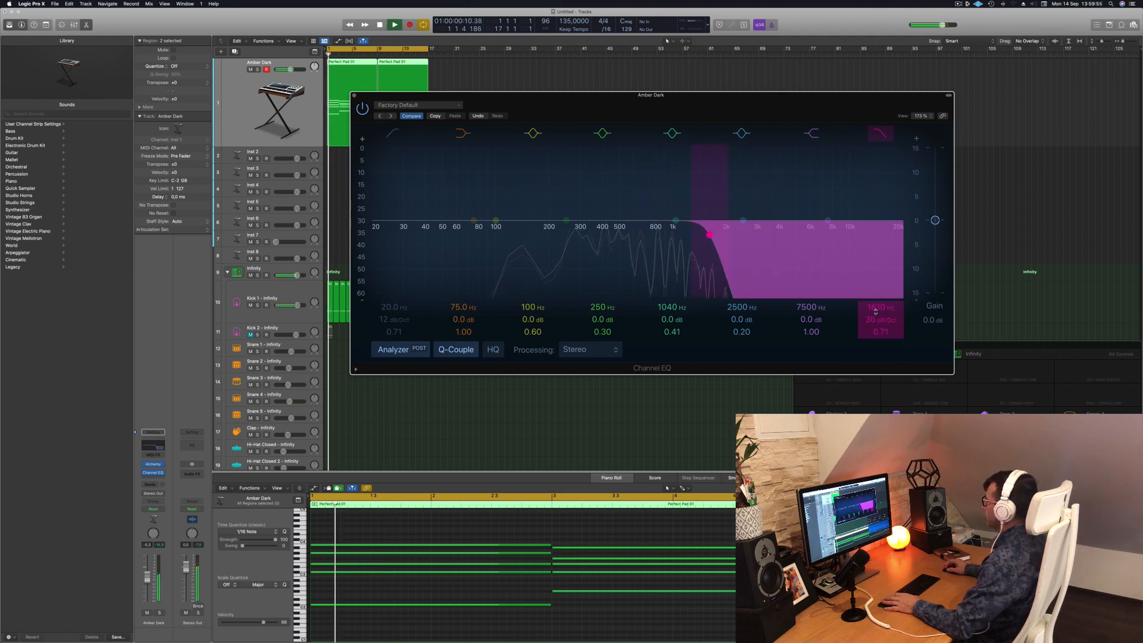
pyautogui.moveTo(877, 308); pyautogui.dragTo(877, 327)
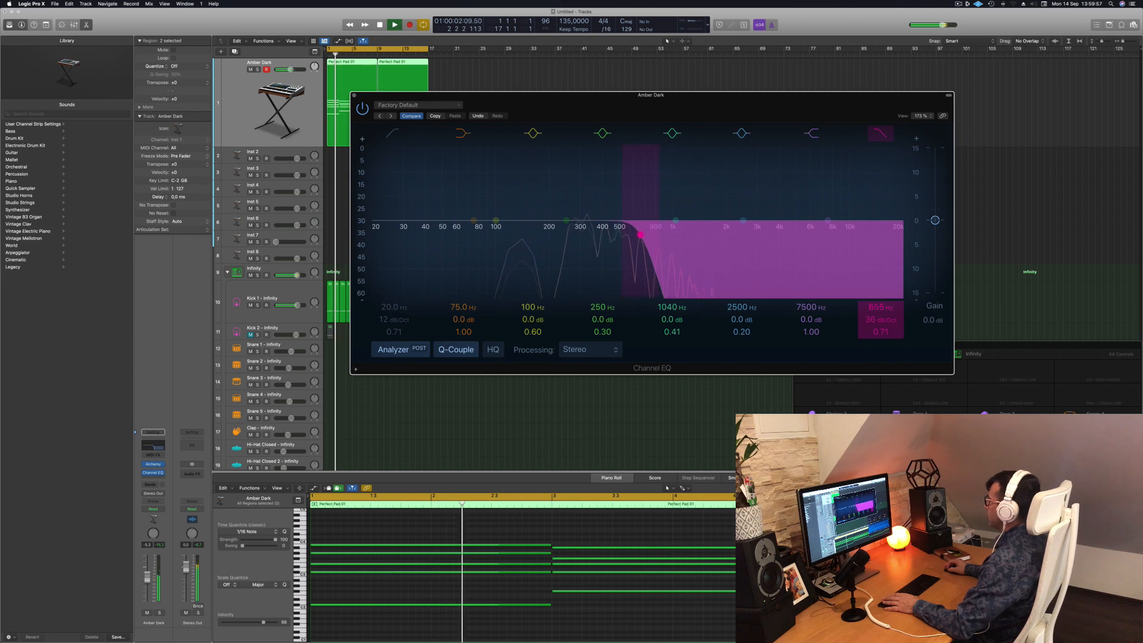
# Move the EQ window clear of the regions and replay the opening bars to hear the filtered pad with the kick
pyautogui.moveTo(716, 112); pyautogui.dragTo(1063, 130)
pyautogui.press('space')
pyautogui.press('space')
pyautogui.click(410, 257)
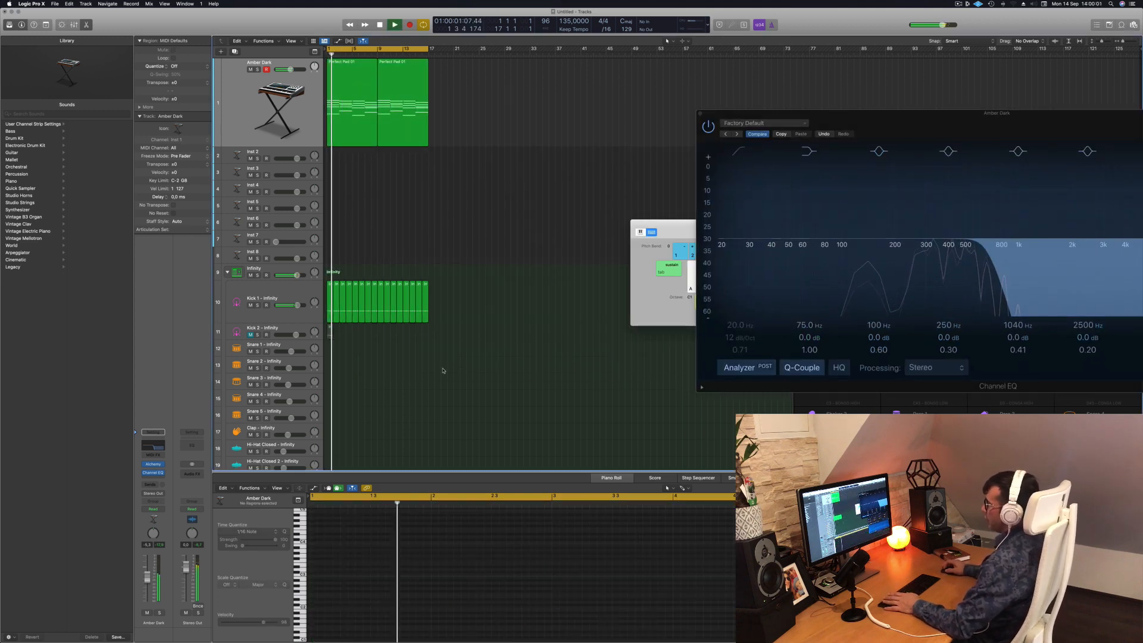
pyautogui.scroll(-4, 338, 237)
pyautogui.press('space')
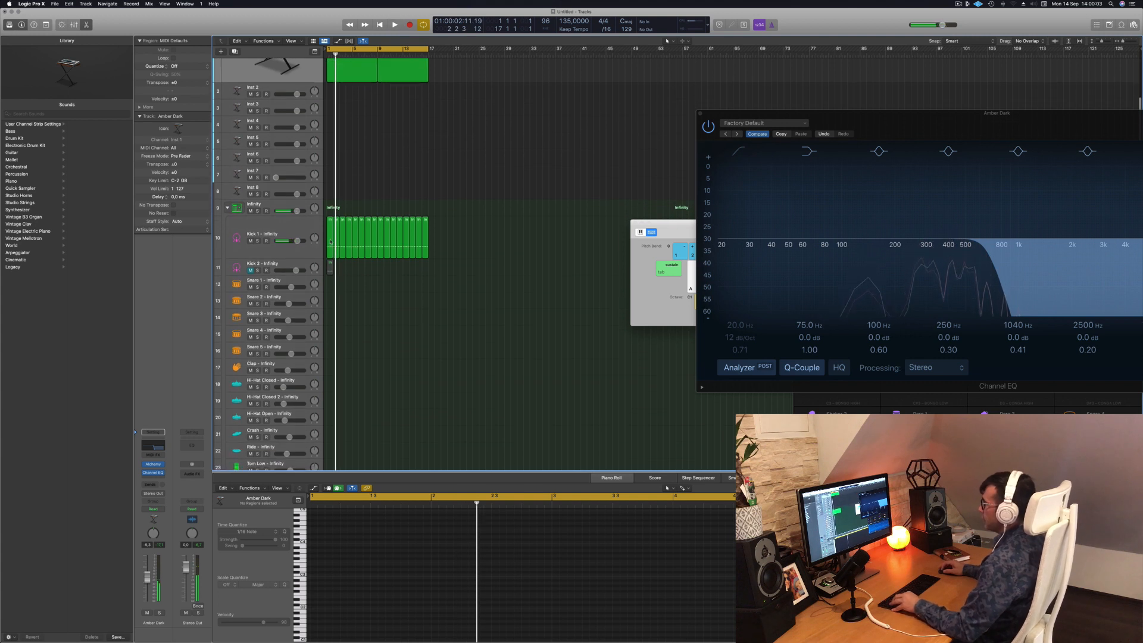
# Copy the first Kick 1 region to the Snare 1 track and delete its first and third notes
pyautogui.click(330, 244)
pyautogui.moveTo(330, 245); pyautogui.dragTo(330, 281)
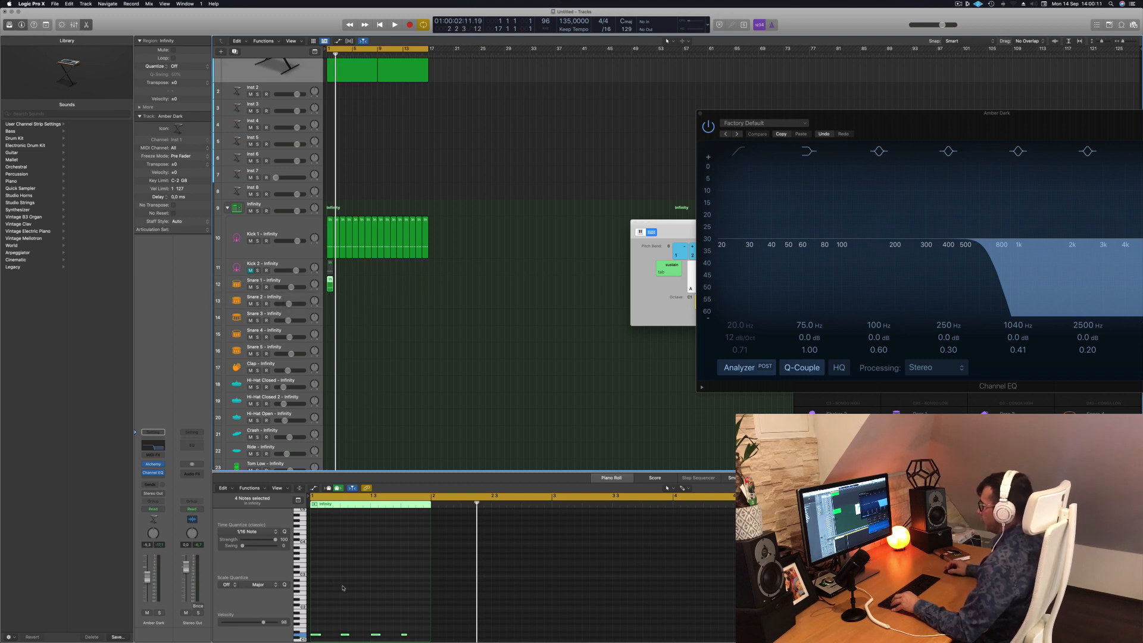
pyautogui.scroll(-3, 342, 588)
pyautogui.moveTo(419, 597); pyautogui.dragTo(310, 616)
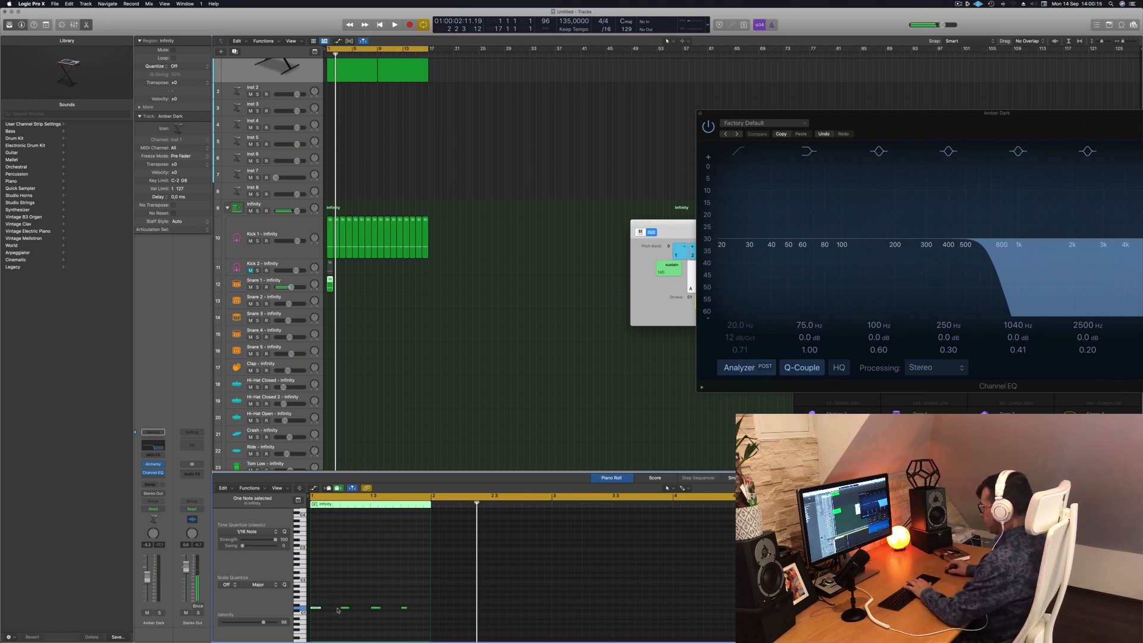
pyautogui.press('Delete')
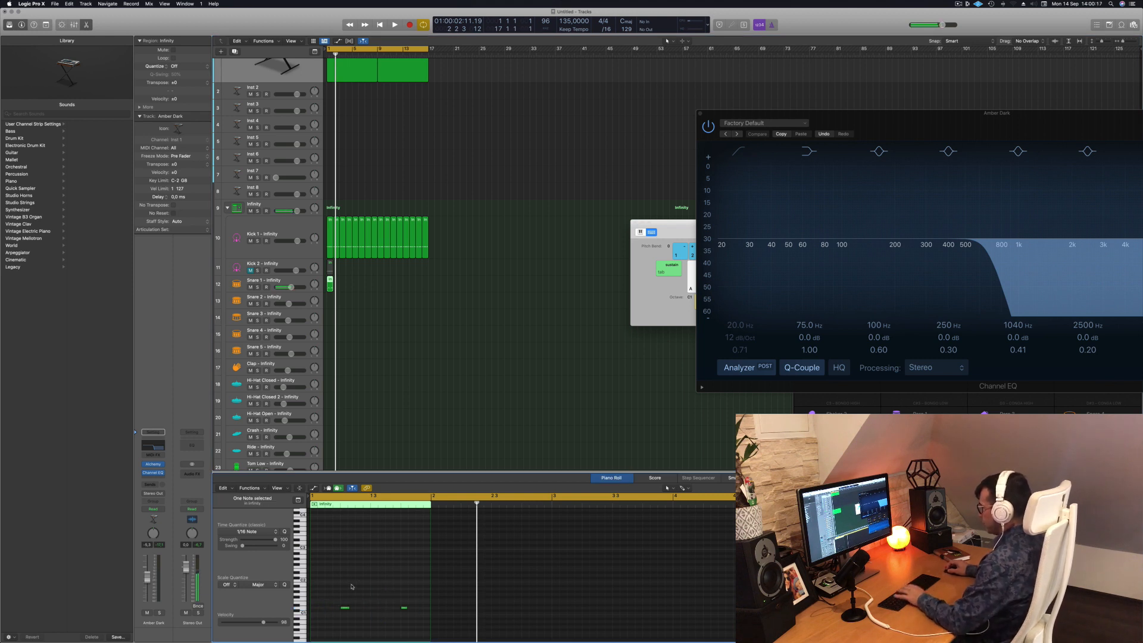
# Transpose the two remaining Snare 1 notes upward in the Piano Roll while replaying the first bar to find a fitting pitch
pyautogui.moveTo(336, 585); pyautogui.dragTo(410, 621)
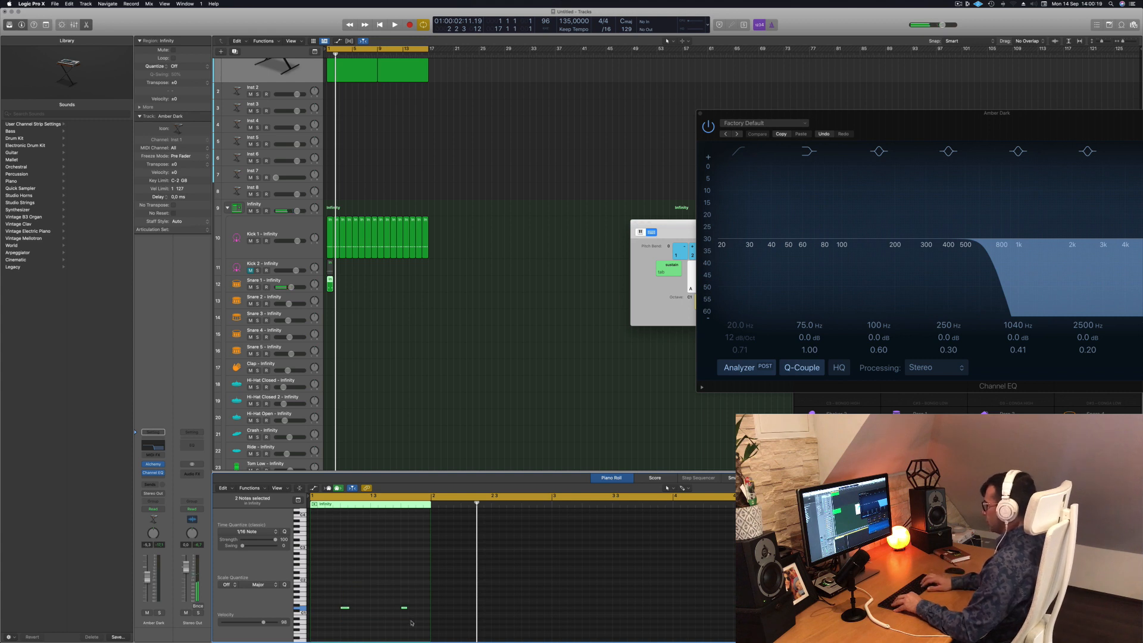
pyautogui.press('Return')
pyautogui.press('space')
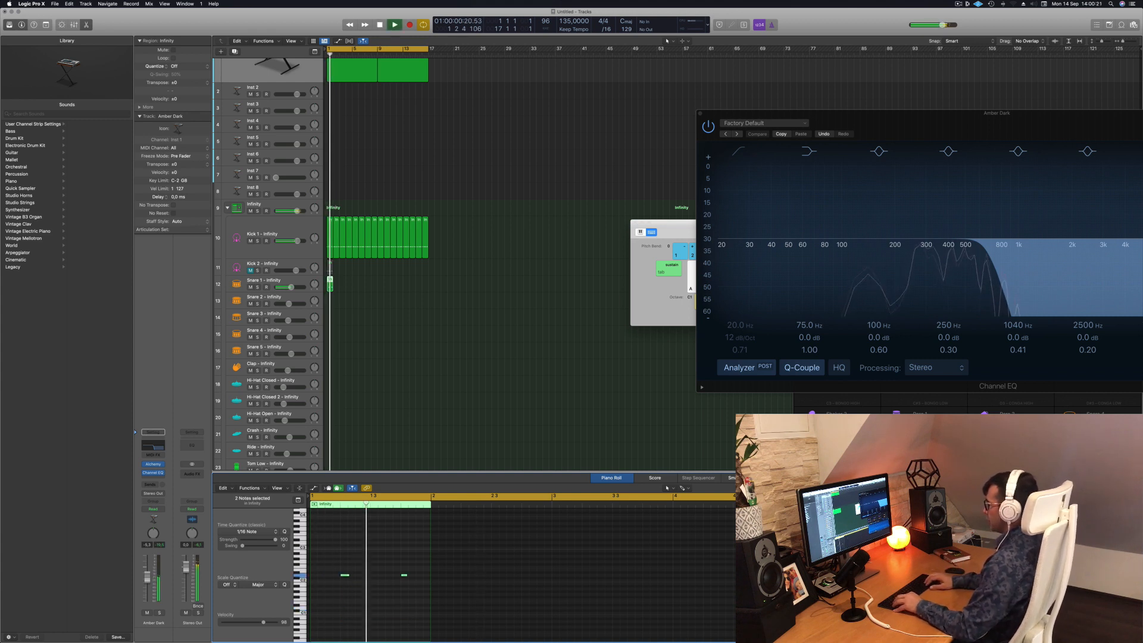
pyautogui.press('Return')
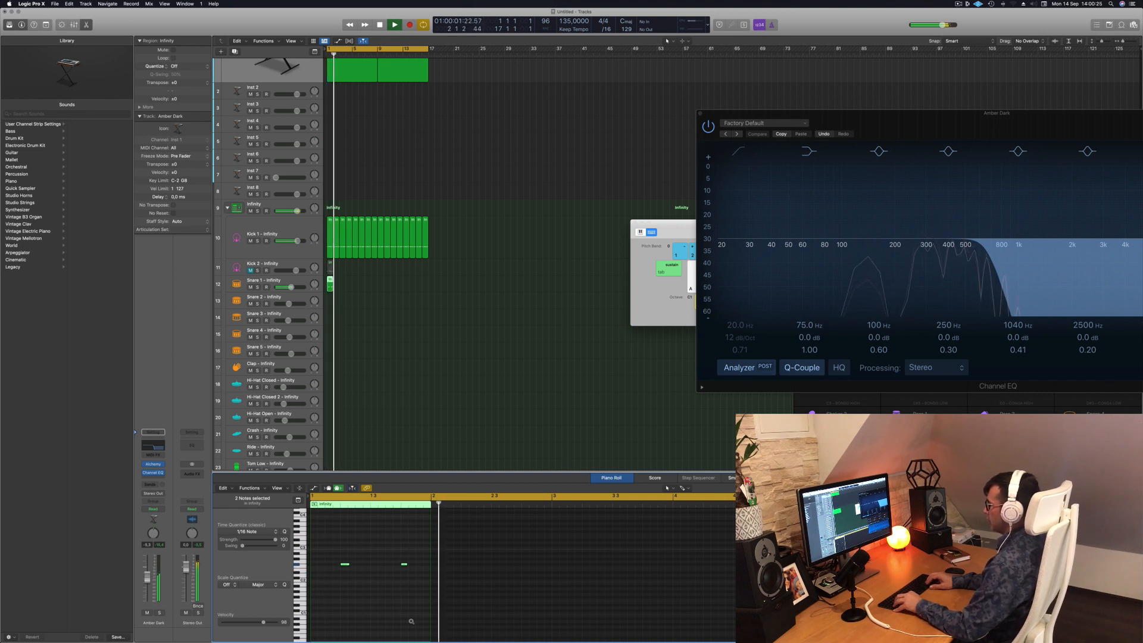
pyautogui.press('Return')
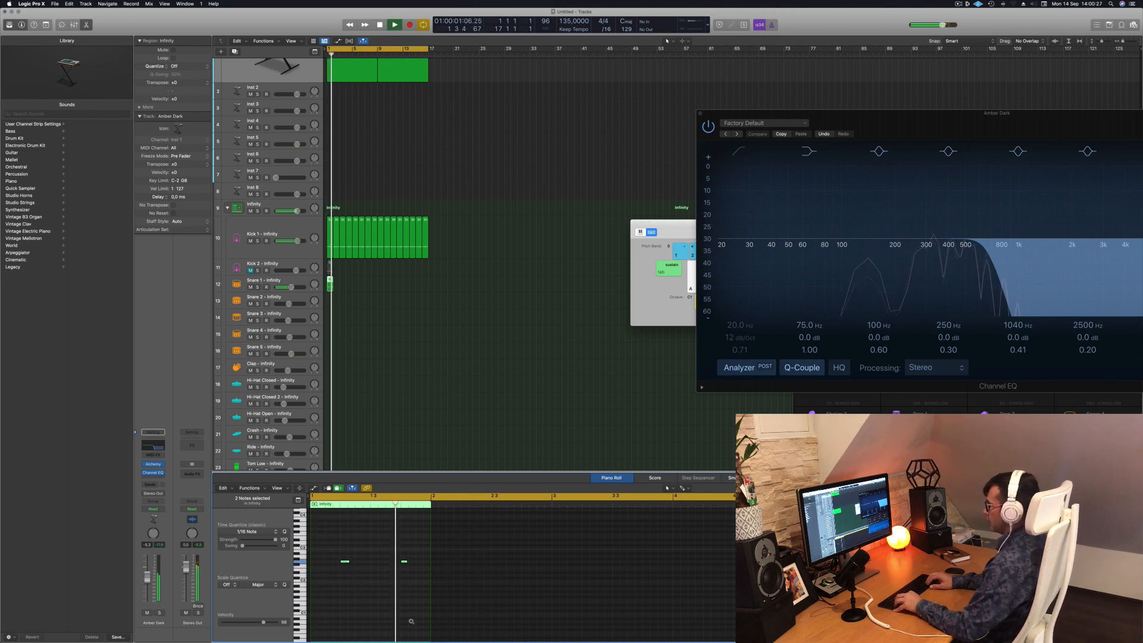
pyautogui.press('Return')
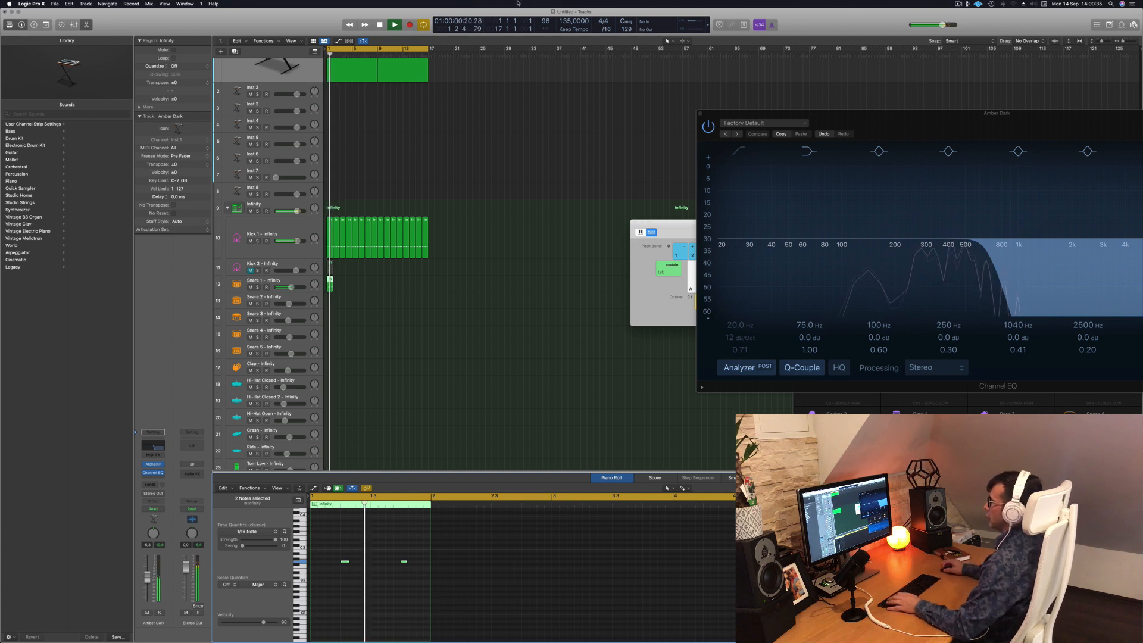
# Duplicate the one-bar Snare 1 region to fill the length of the pad chords and listen to the result
pyautogui.moveTo(330, 283); pyautogui.dragTo(381, 284)
pyautogui.press('space')
pyautogui.scroll(-1, 349, 321)
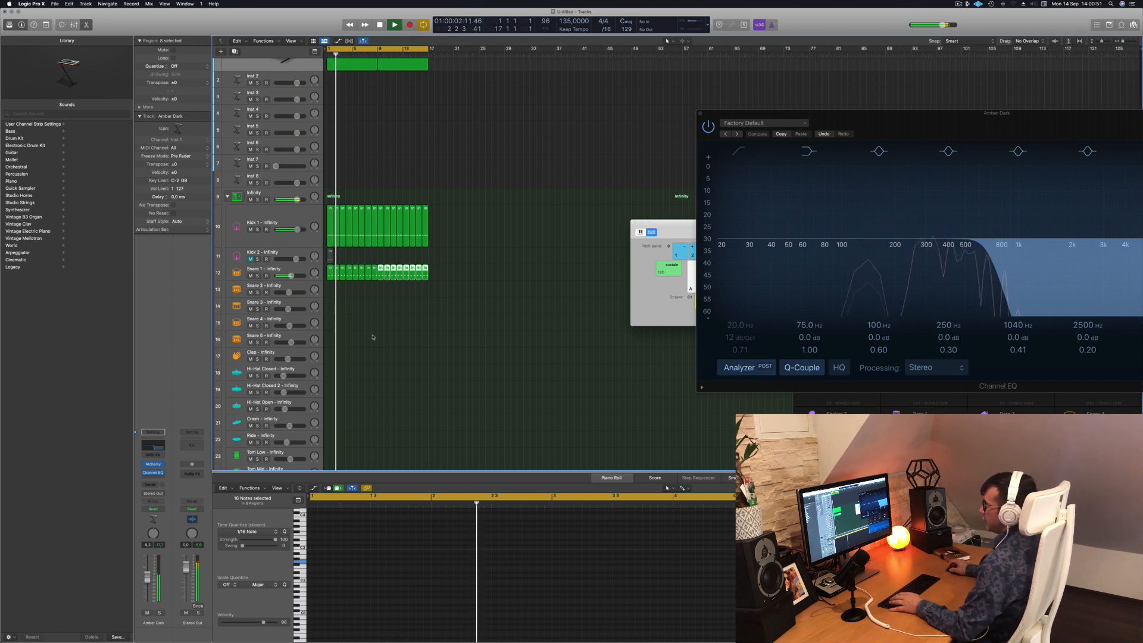
pyautogui.scroll(-2, 351, 351)
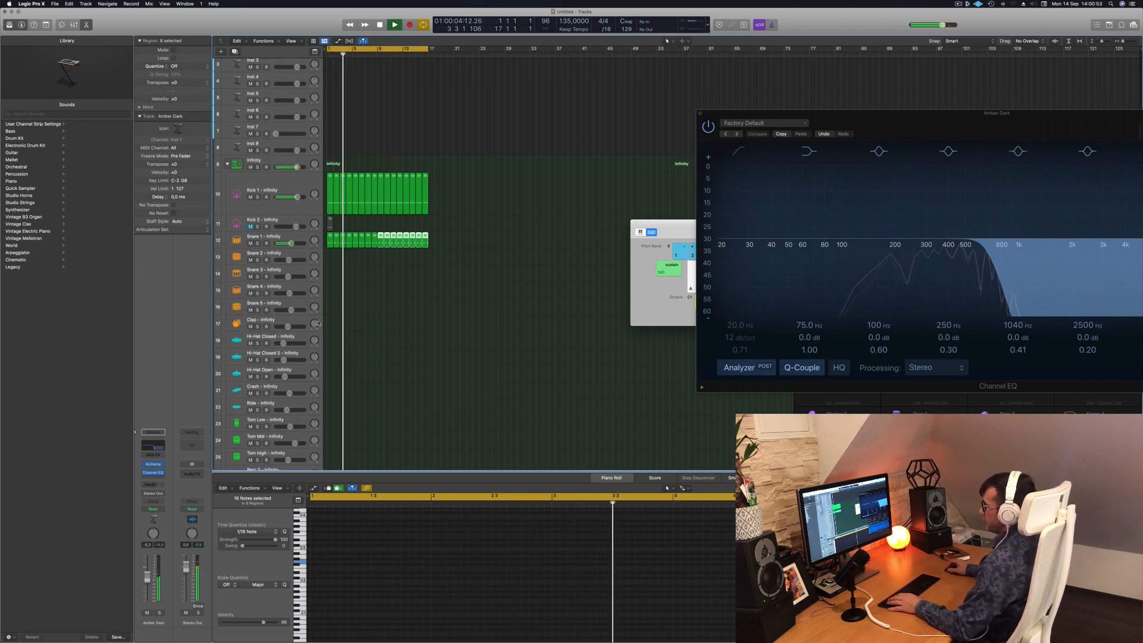
# Copy the first Snare 1 region to the Hi-Hat Open track and show its notes in the Piano Roll
pyautogui.click(329, 241)
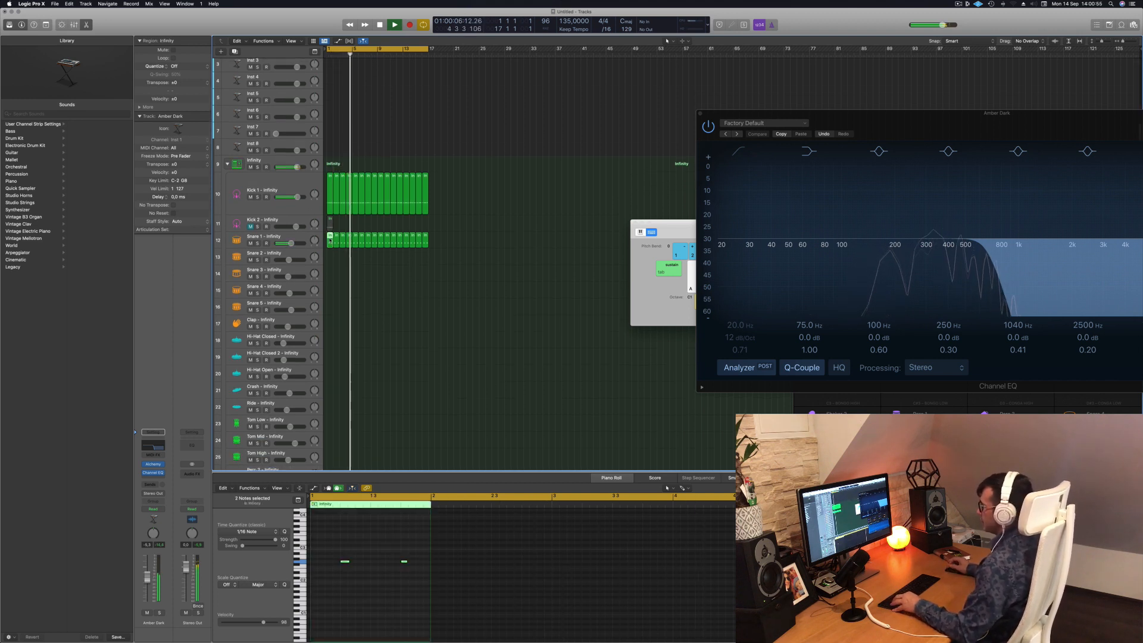
pyautogui.moveTo(329, 241); pyautogui.dragTo(331, 379)
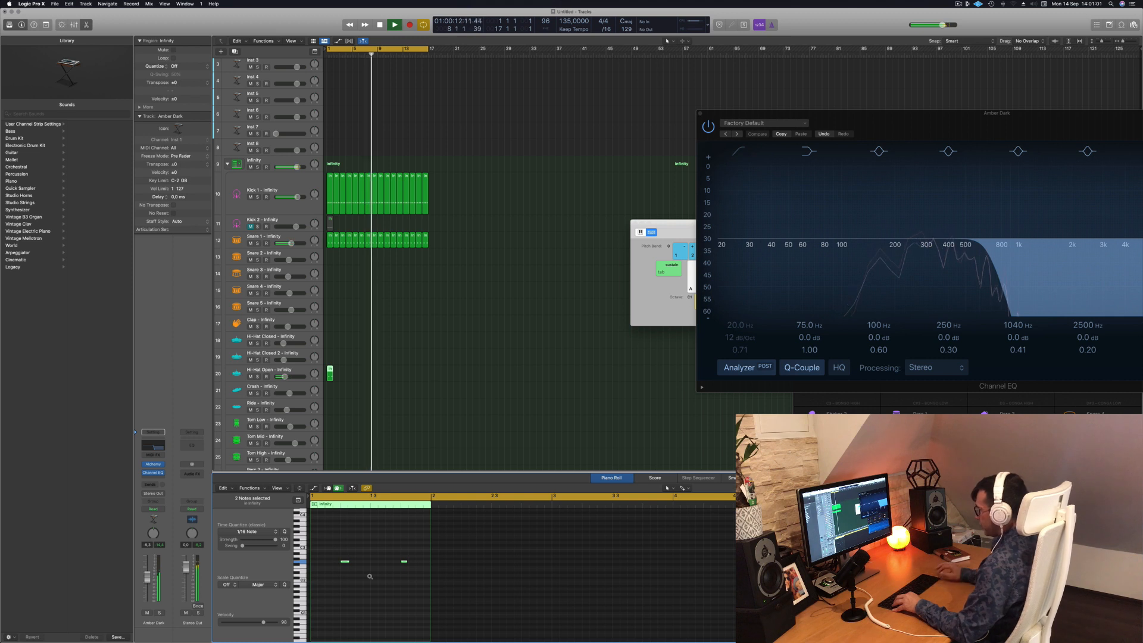
pyautogui.click(335, 563)
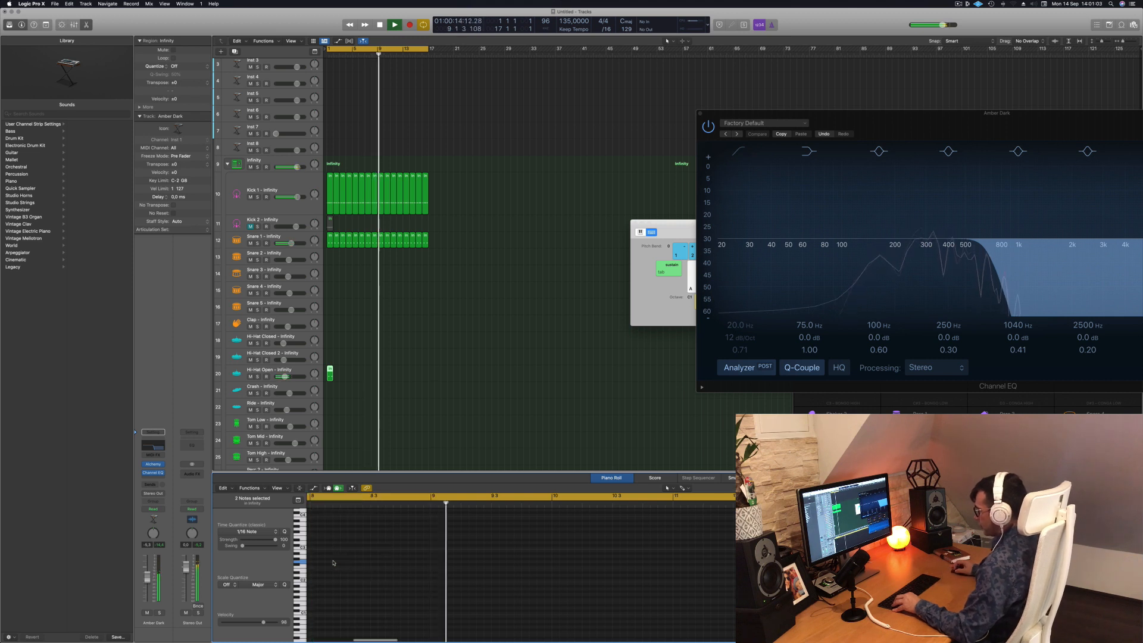
pyautogui.click(323, 369)
pyautogui.click(329, 372)
# Rearrange the Hi-Hat Open notes into four off-beat hits across the bar and play the pattern
pyautogui.press('space')
pyautogui.moveTo(337, 550); pyautogui.dragTo(409, 593)
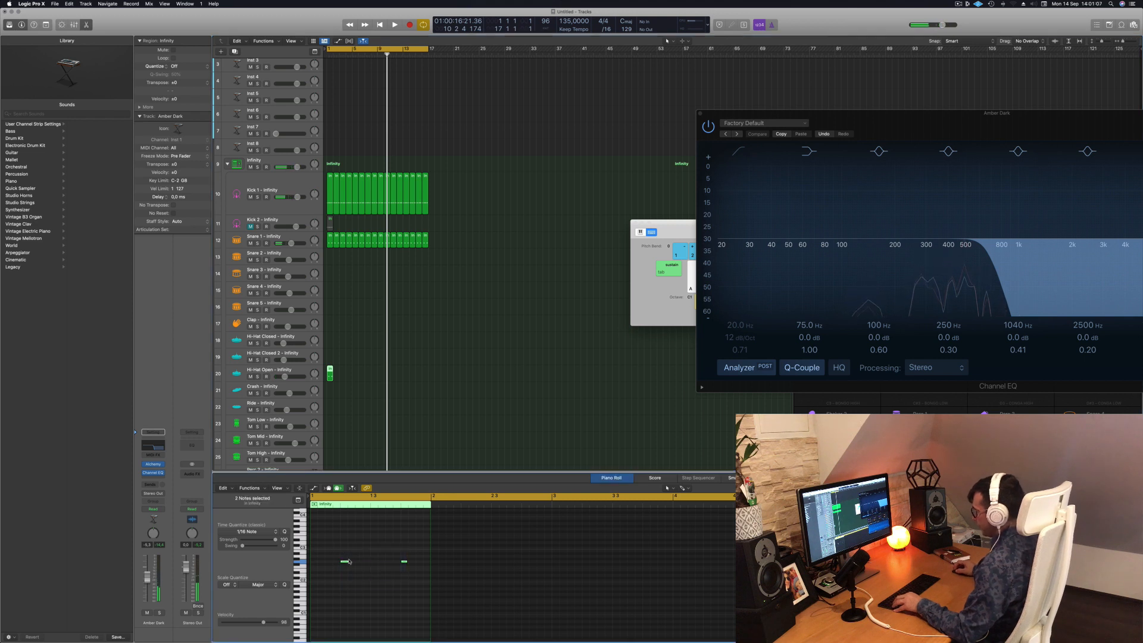
pyautogui.moveTo(343, 564)
pyautogui.mouseDown()
pyautogui.moveTo(327, 565)
pyautogui.moveTo(360, 564)
pyautogui.mouseUp()
pyautogui.press('Return')
pyautogui.press('space')
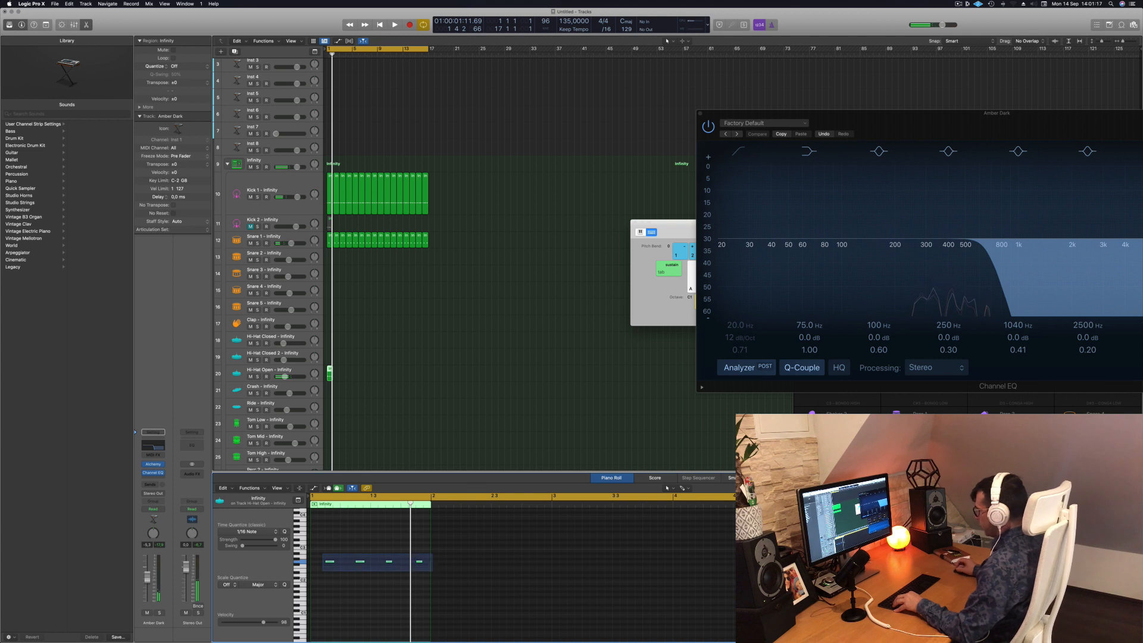
# Select the four Hi-Hat Open notes and adjust their pitch up and down while replaying the first bar
pyautogui.moveTo(433, 573); pyautogui.dragTo(433, 571)
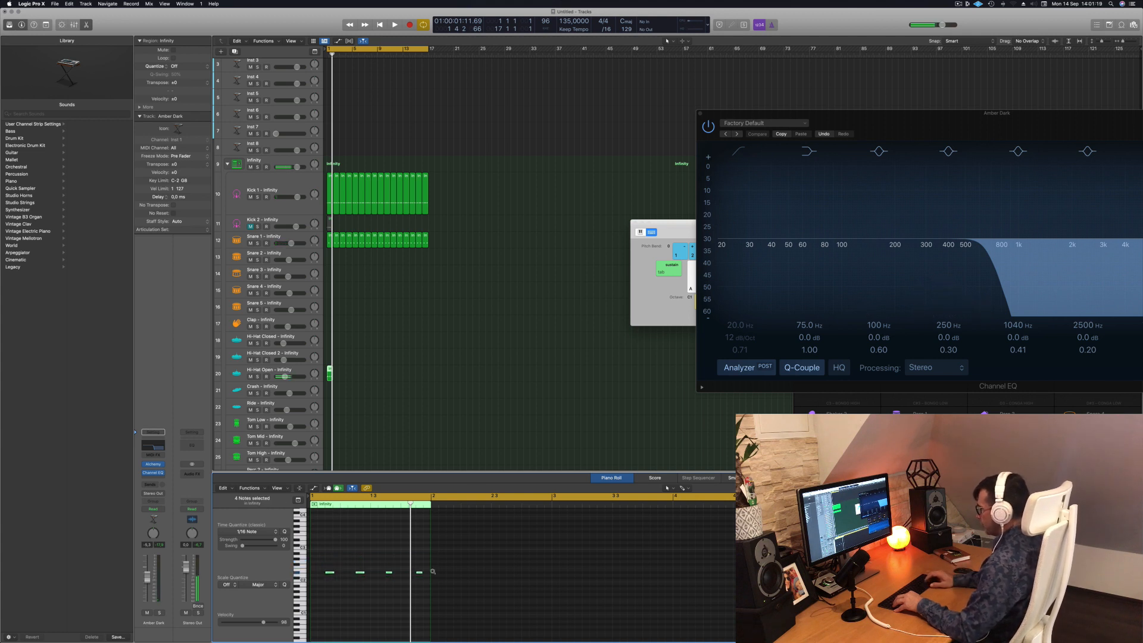
pyautogui.press('Return')
pyautogui.press('space')
pyautogui.press('Return')
pyautogui.hotkey('alt', 'Up')
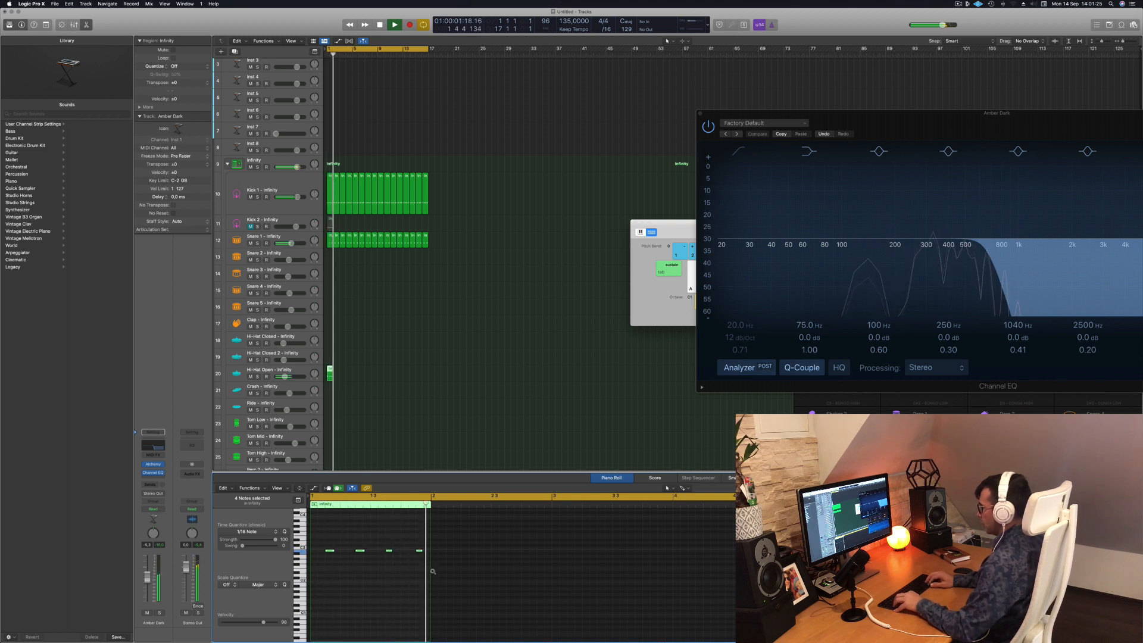
pyautogui.press('Return')
pyautogui.hotkey('alt', 'Down')
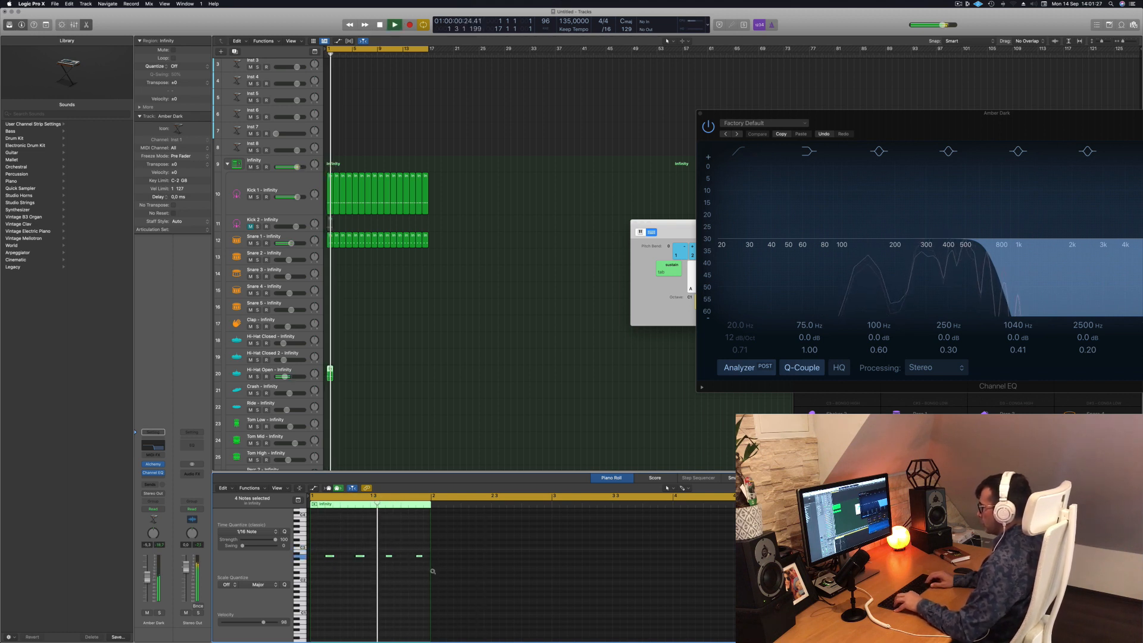
pyautogui.press('Return')
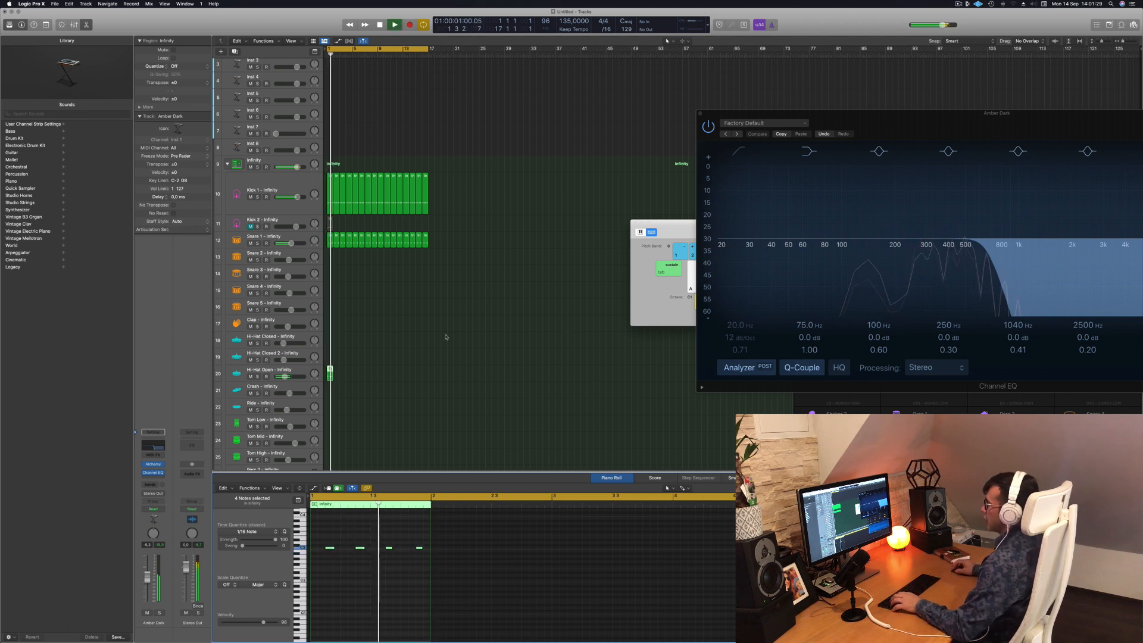
# Duplicate the one-bar Hi-Hat Open region to fill the same length as the kick and snare regions
pyautogui.press('Return')
pyautogui.moveTo(330, 372); pyautogui.dragTo(383, 376)
pyautogui.keyDown('shift'); pyautogui.click(328, 371); pyautogui.keyUp('shift')
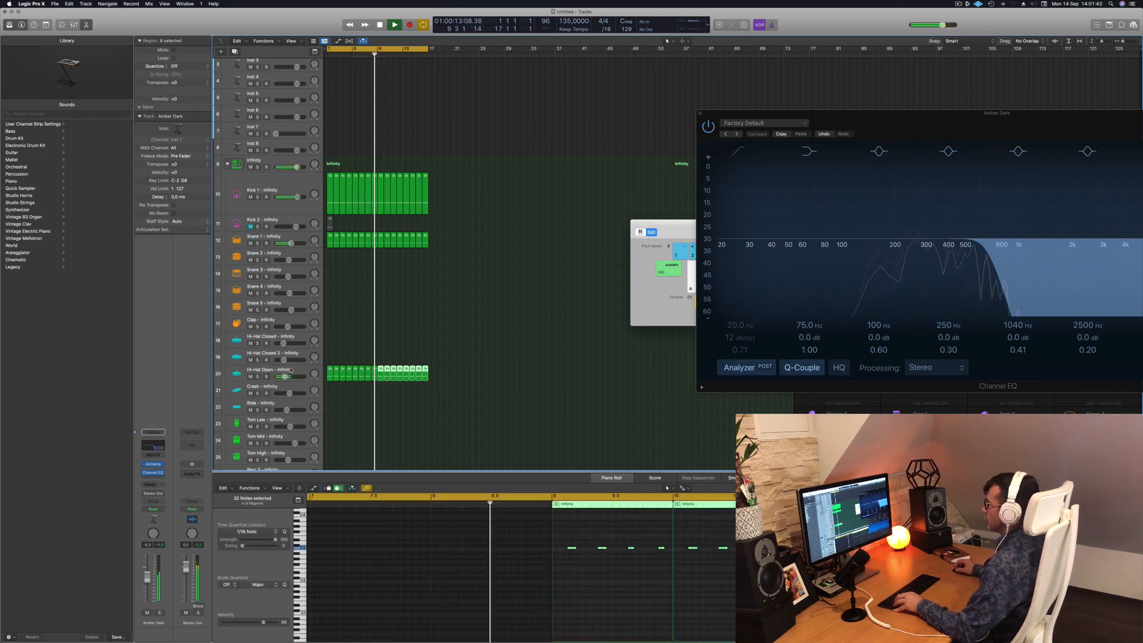
# Select the Hi-Hat Open track, show the toolbar, enable automatic track zoom, and reduce the overall track heights
pyautogui.click(290, 370)
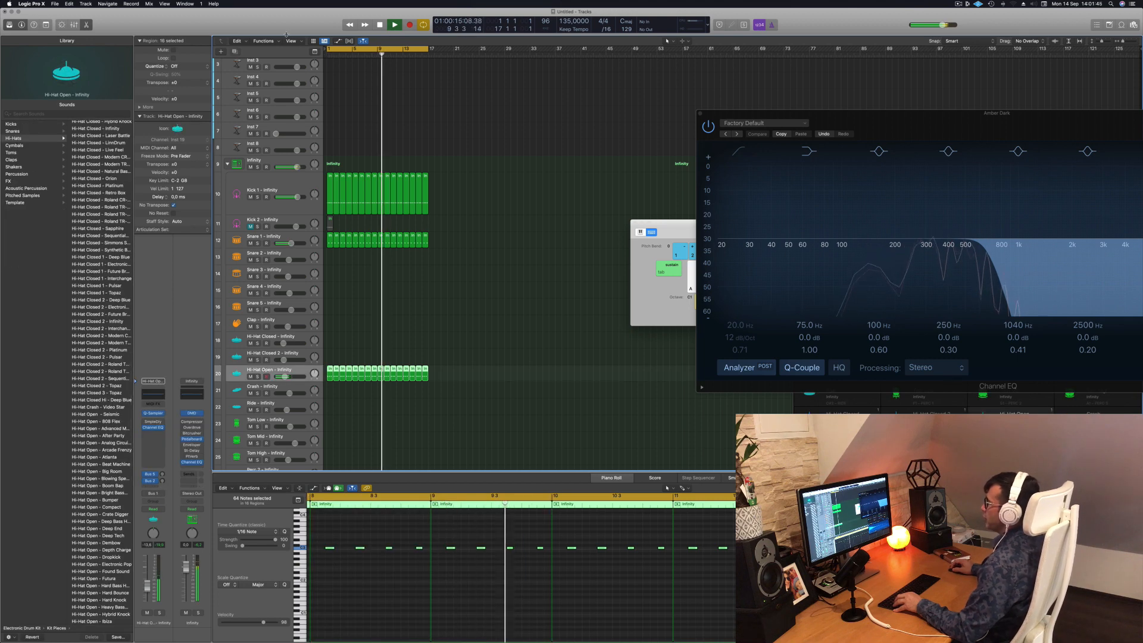
pyautogui.press('ctrl+alt+super+t')
pyautogui.hotkey('ctrl', 'z')
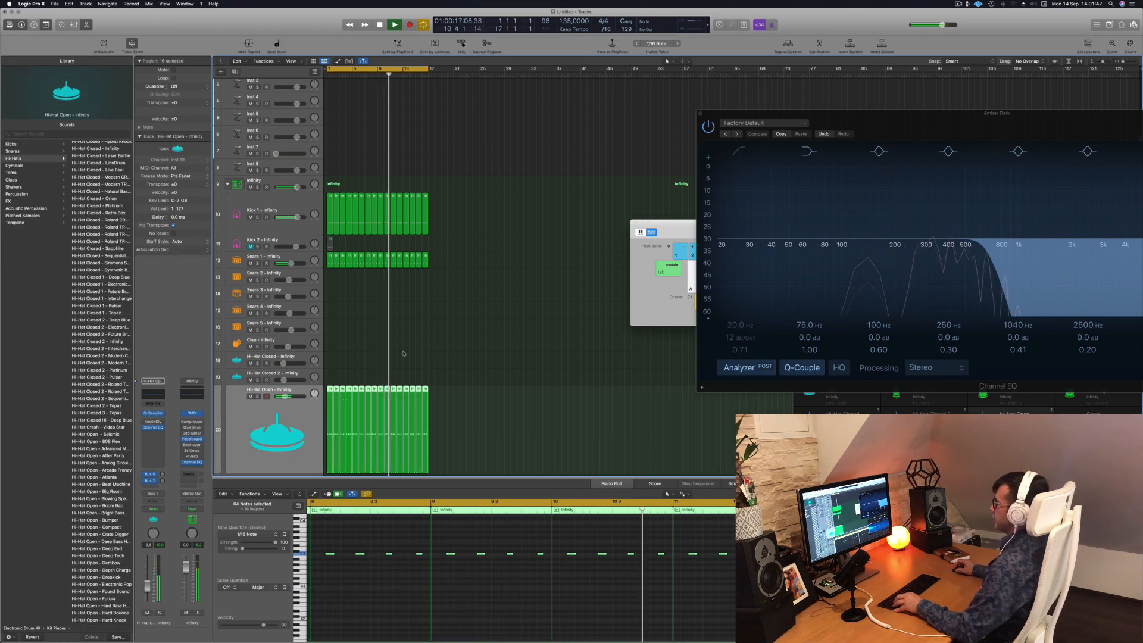
pyautogui.scroll(-5, 373, 321)
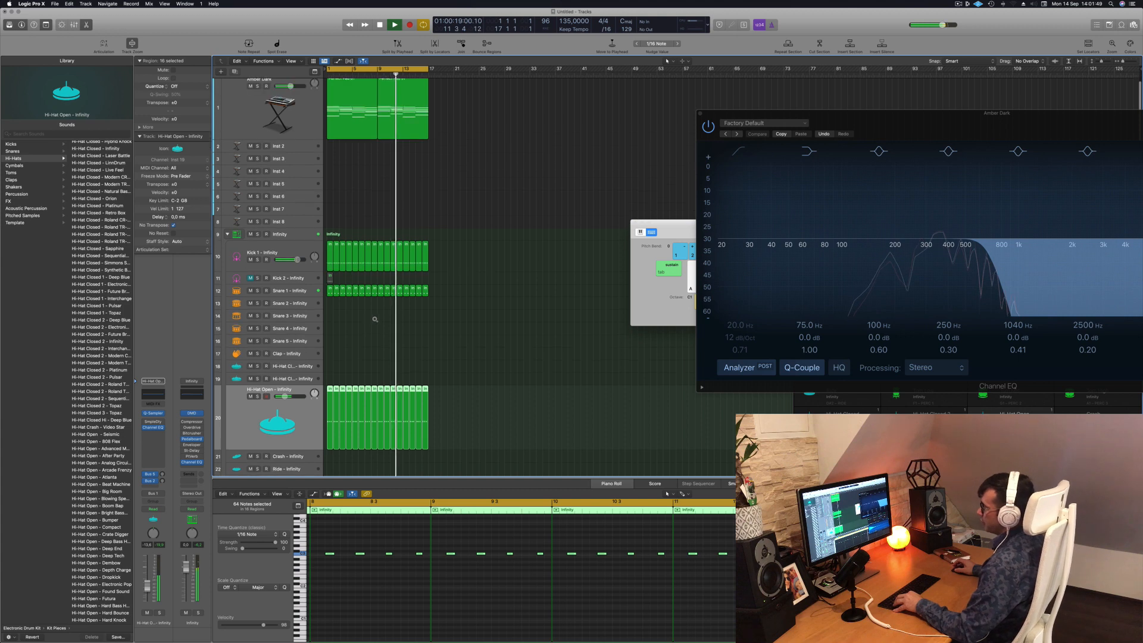
pyautogui.scroll(-2, 384, 312)
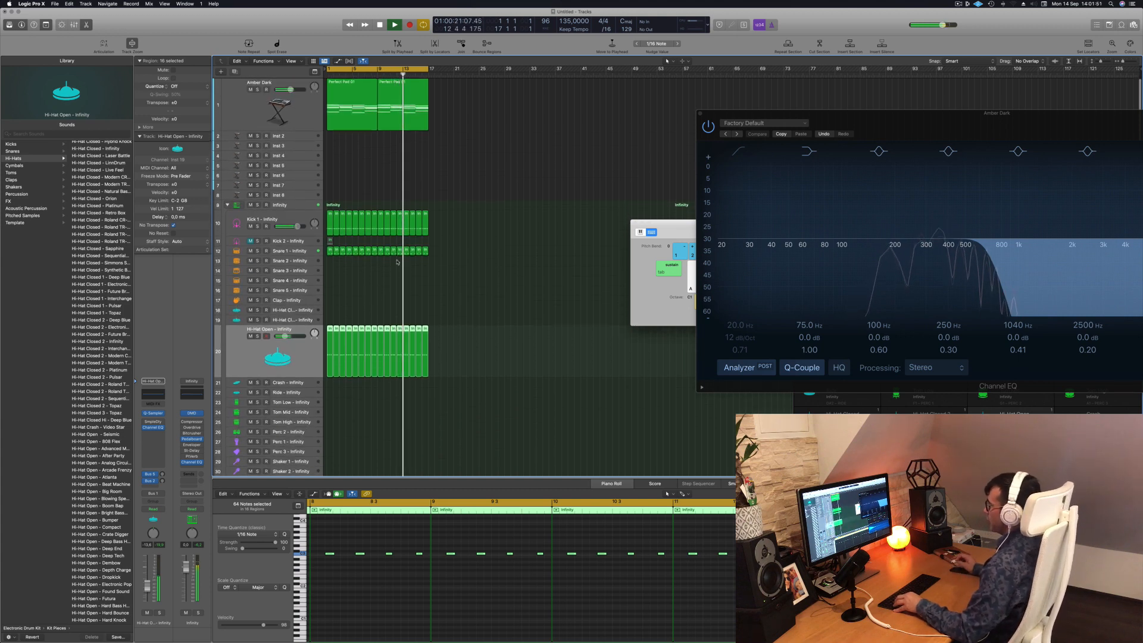
# Stop playback, copy the first Snare 1 region to the Tom Low track and lower the pitch of its two notes
pyautogui.click(387, 275)
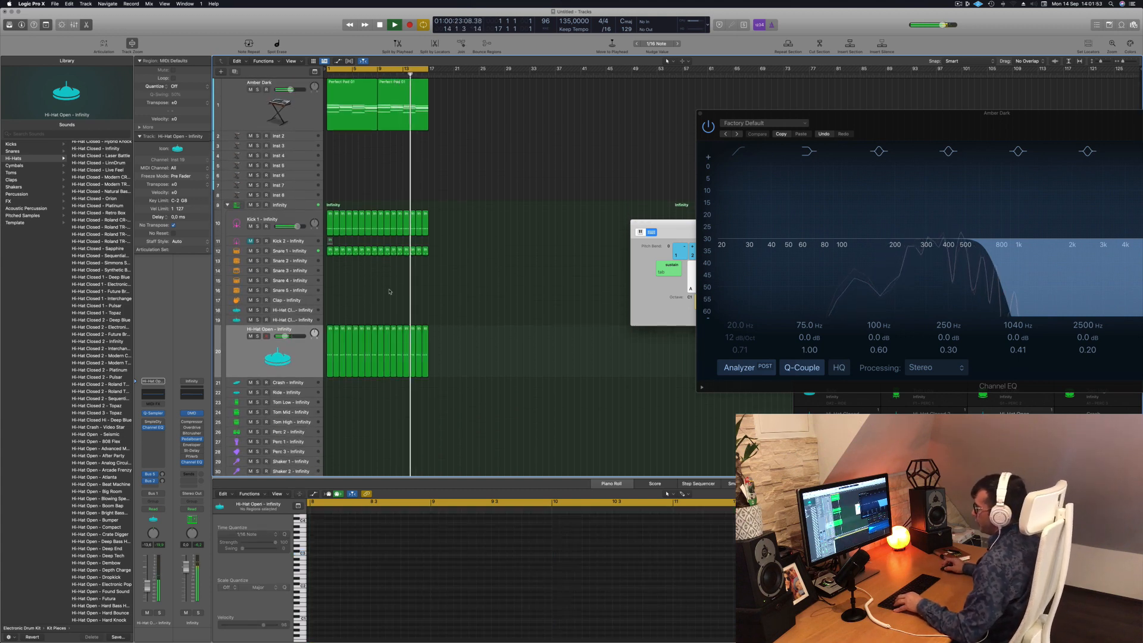
pyautogui.press('space')
pyautogui.scroll(-2, 357, 310)
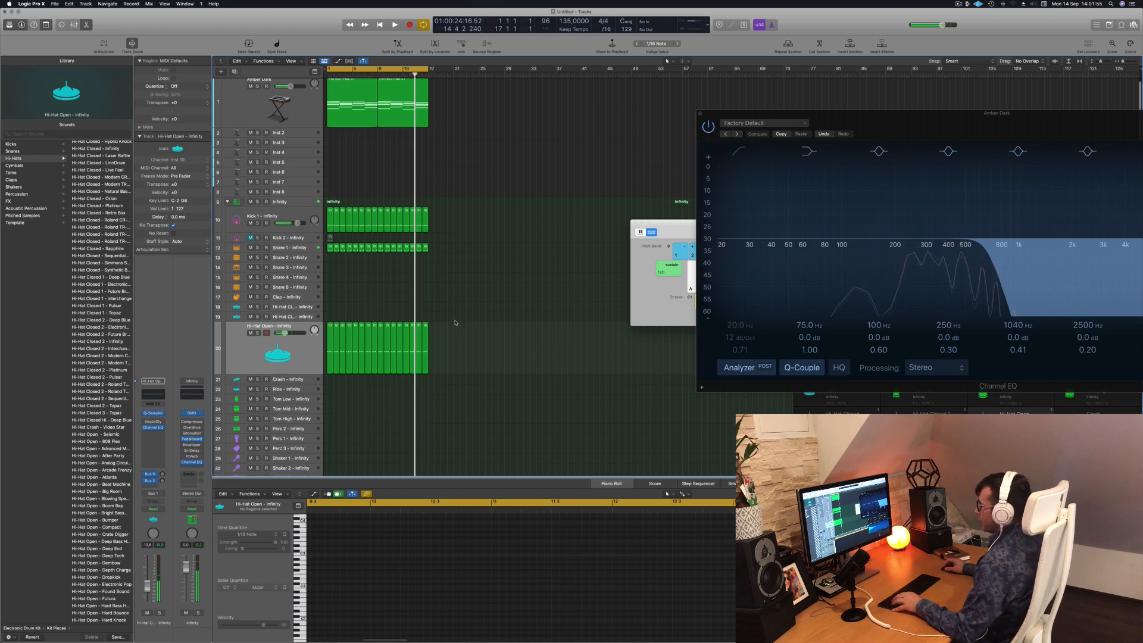
pyautogui.click(330, 237)
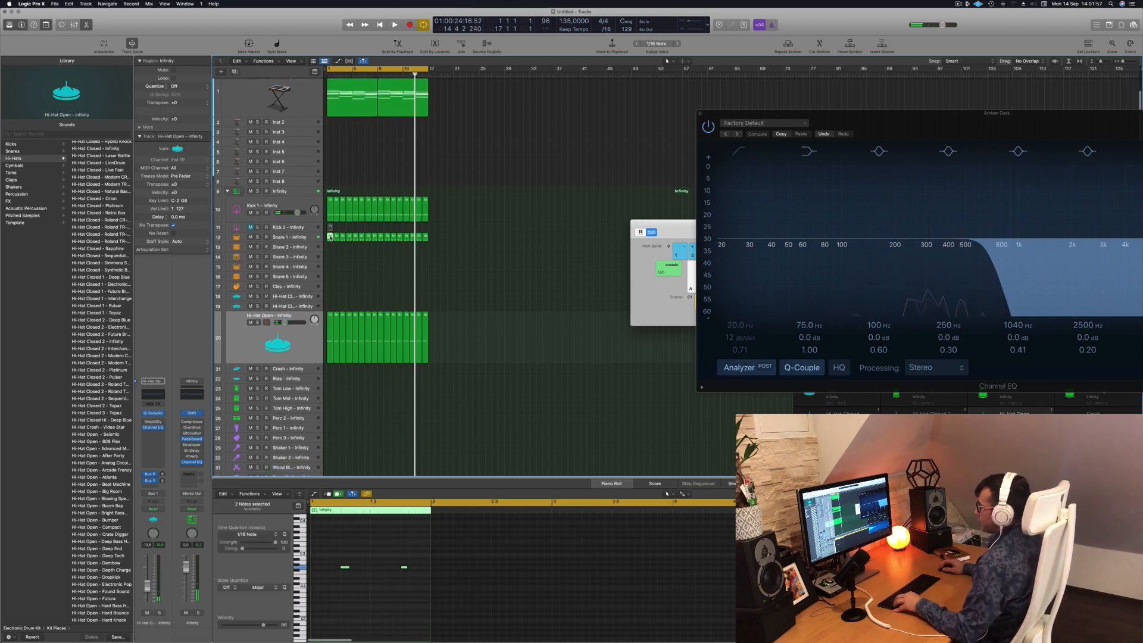
pyautogui.moveTo(331, 237); pyautogui.dragTo(327, 389)
pyautogui.moveTo(320, 555); pyautogui.dragTo(387, 595)
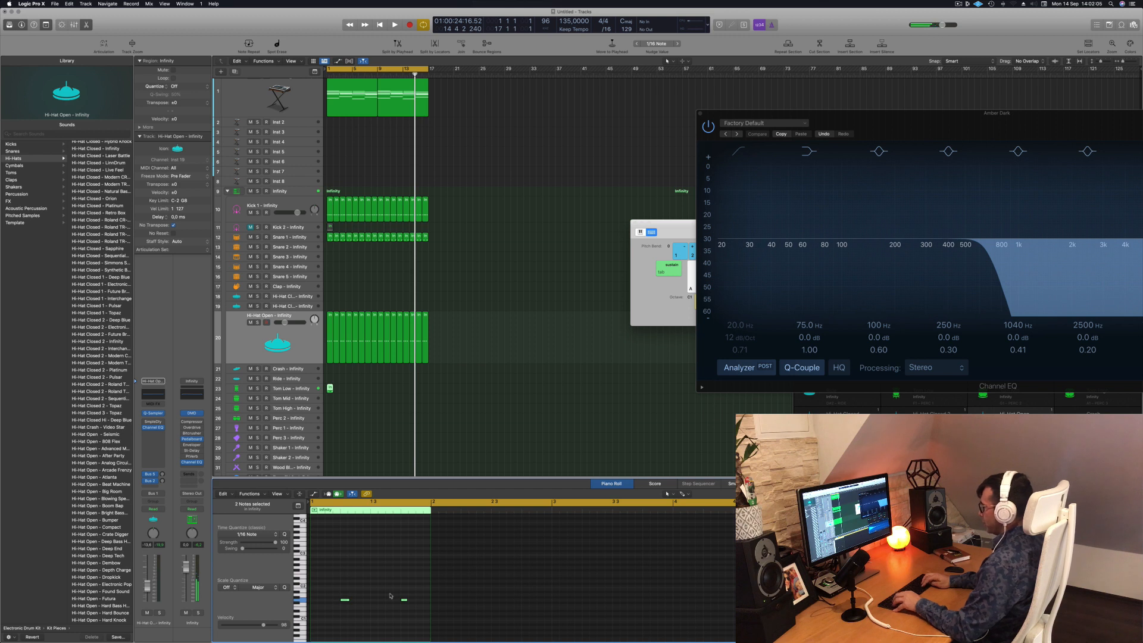
# Reduce the Tom Low pattern to one hit on the off-beat of beat four and duplicate its region to fill 16 bars
pyautogui.moveTo(391, 586); pyautogui.dragTo(330, 614)
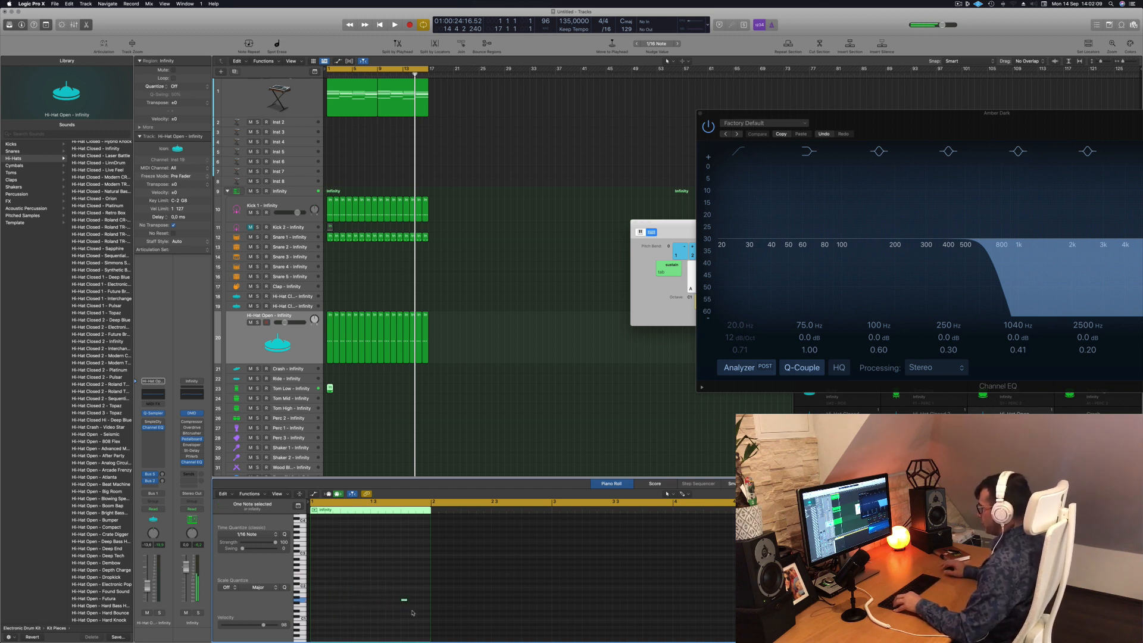
pyautogui.press('space')
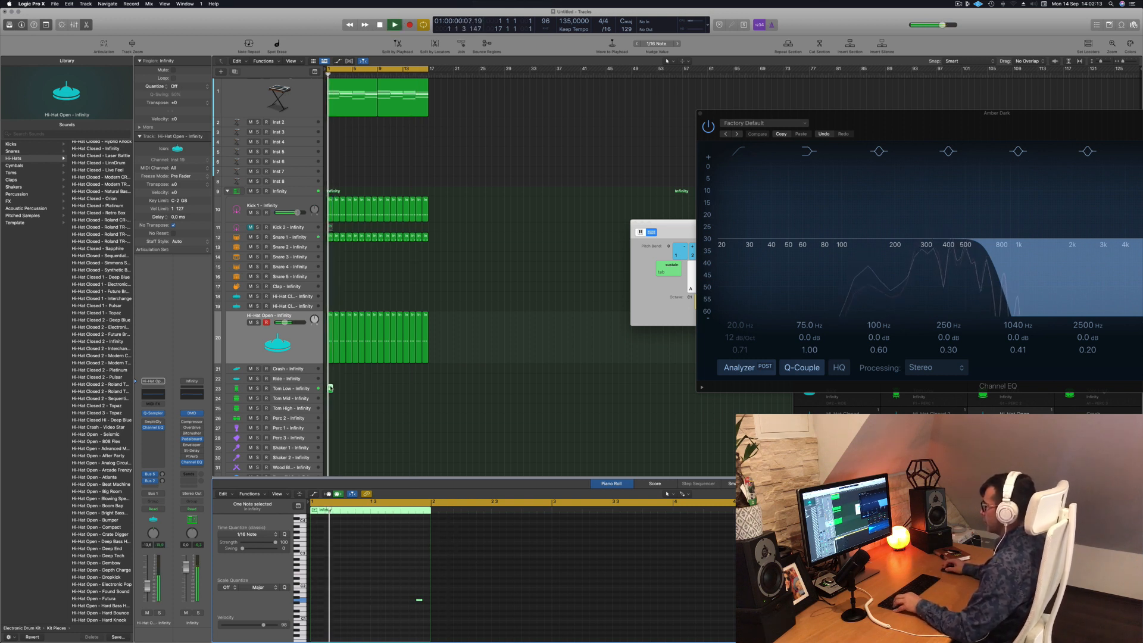
pyautogui.moveTo(386, 565); pyautogui.dragTo(433, 621)
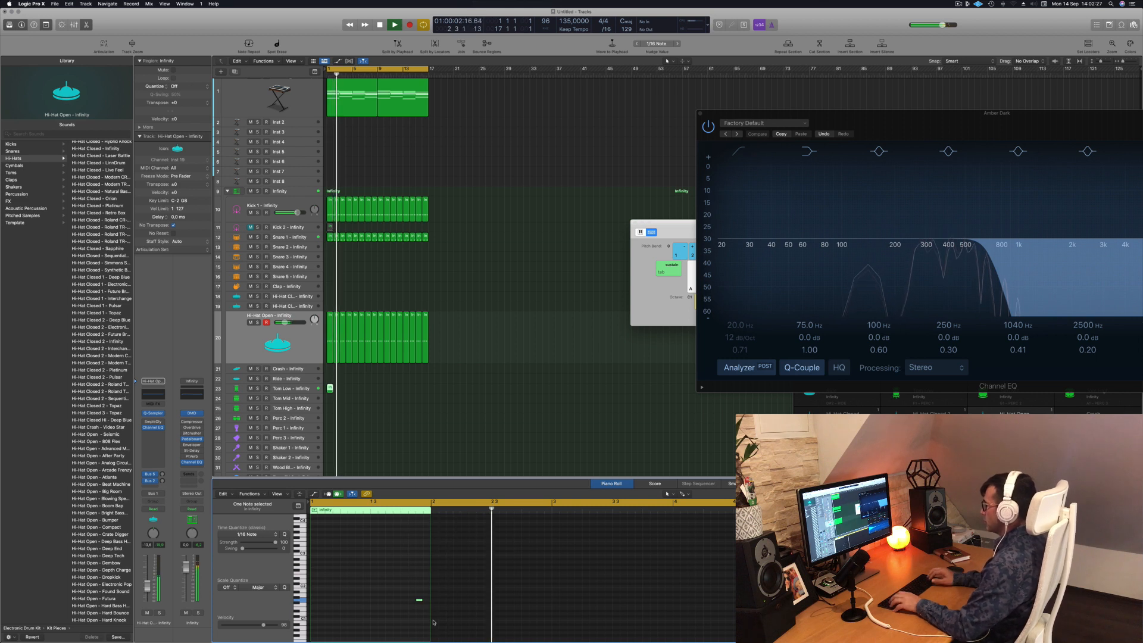
pyautogui.moveTo(331, 388); pyautogui.dragTo(373, 392)
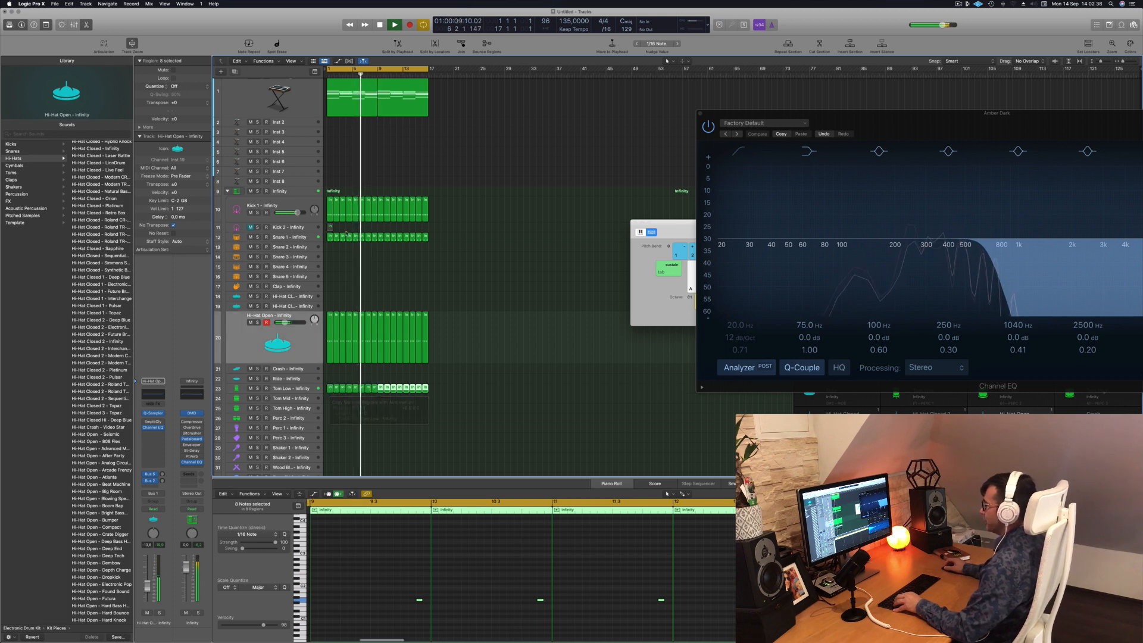
# Select the Snare 1 track and copy the first Hi-Hat Open region to the upper Hi-Hat Closed track
pyautogui.click(305, 238)
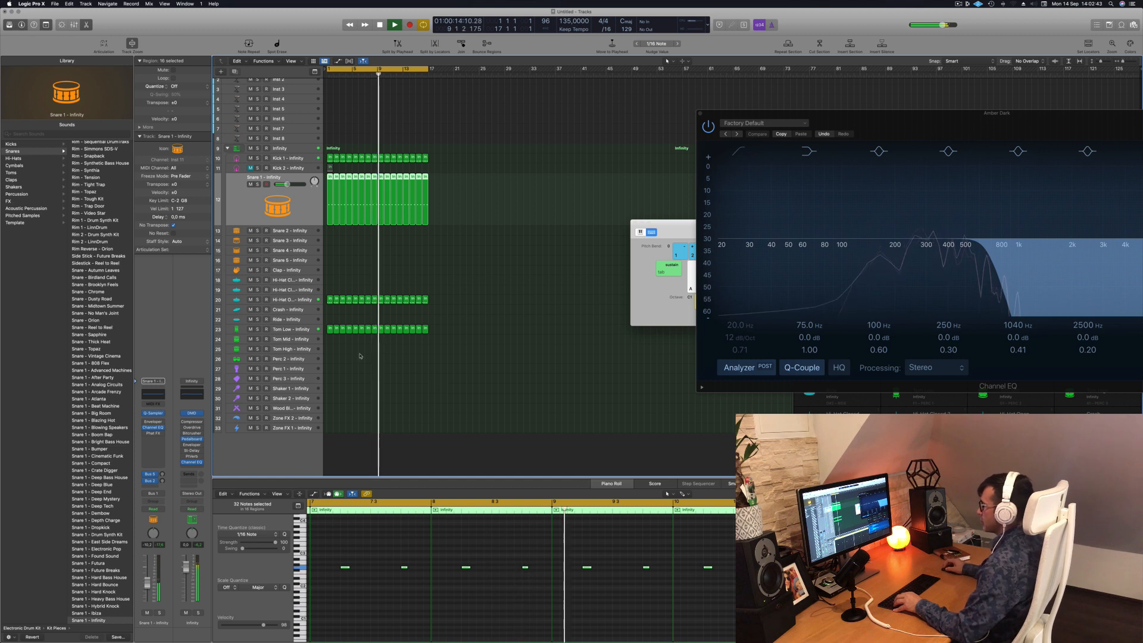
pyautogui.scroll(1, 359, 356)
pyautogui.click(330, 311)
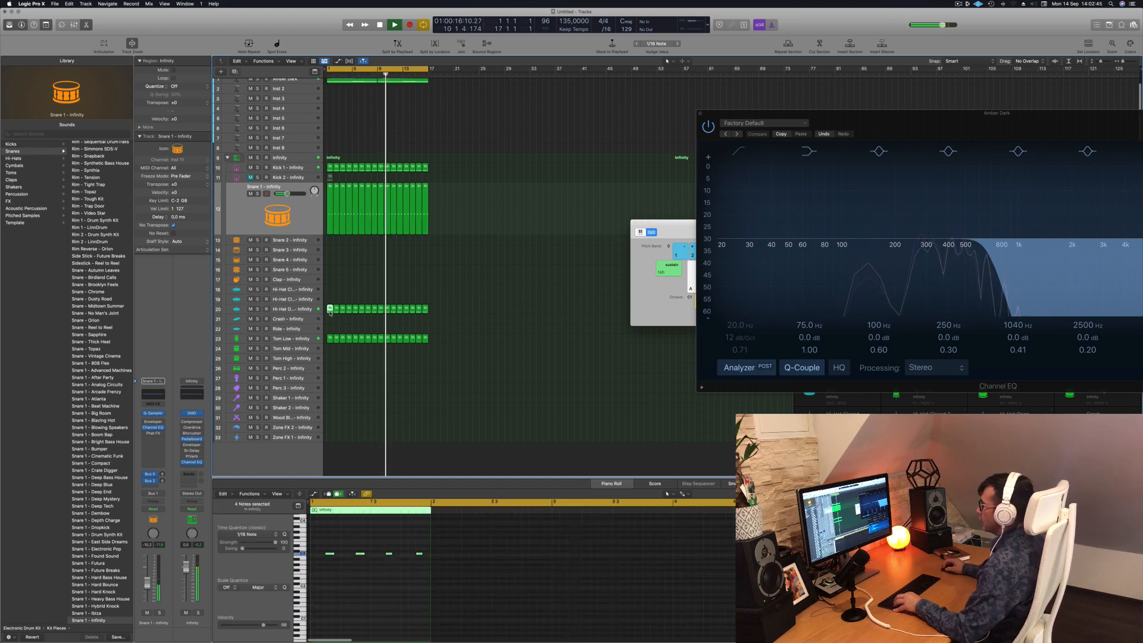
pyautogui.moveTo(330, 311); pyautogui.dragTo(330, 290)
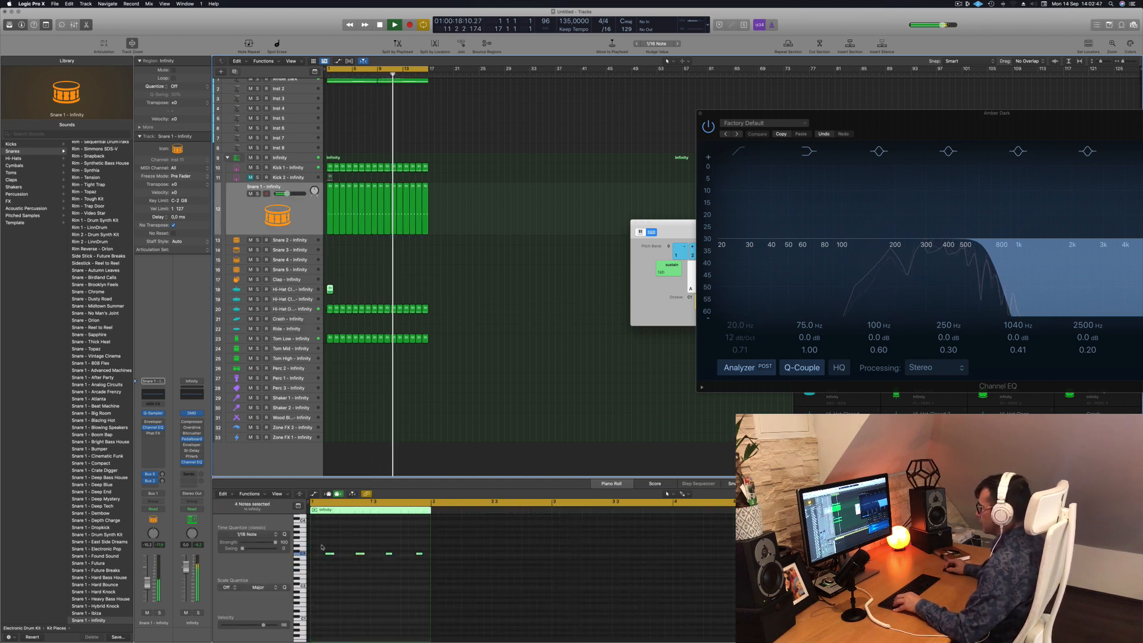
# Duplicate the Hi-Hat Closed notes until they fill the bar with sixteenth-note hits, and play the pattern
pyautogui.moveTo(331, 554); pyautogui.dragTo(572, 584)
pyautogui.scroll(3, 325, 556)
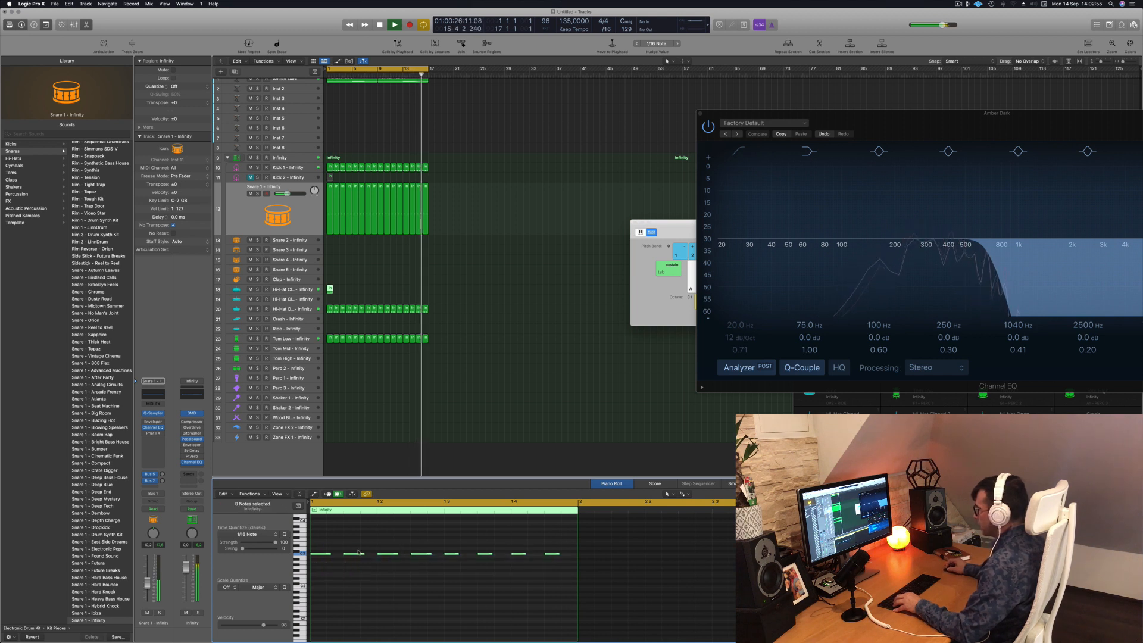
pyautogui.moveTo(330, 554)
pyautogui.mouseDown()
pyautogui.moveTo(320, 557)
pyautogui.moveTo(335, 560)
pyautogui.mouseUp()
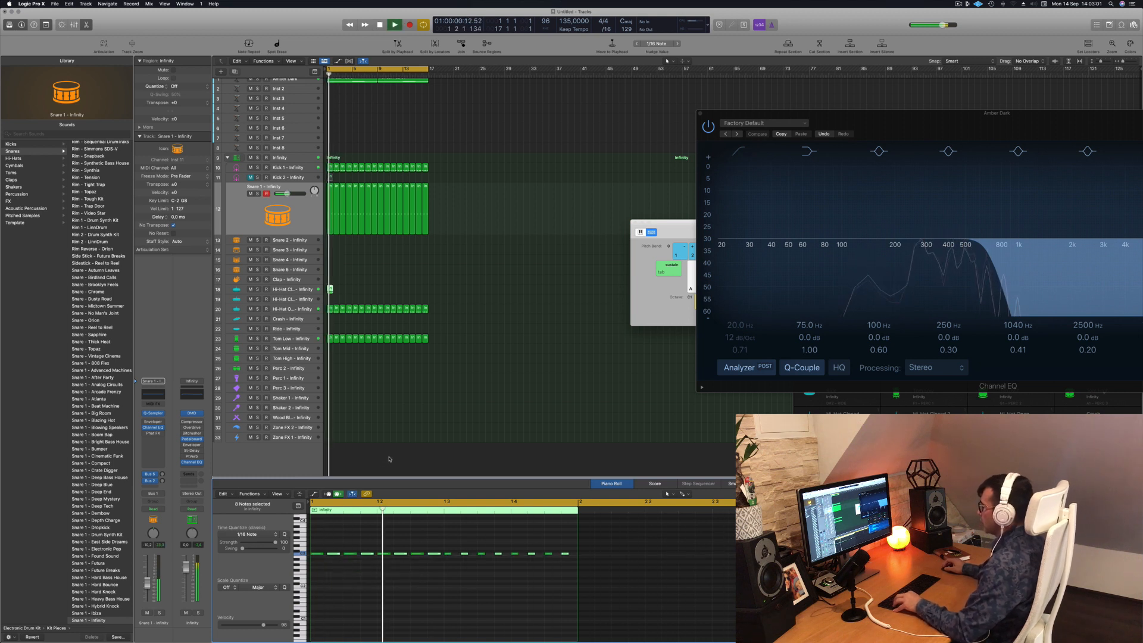
pyautogui.press('space')
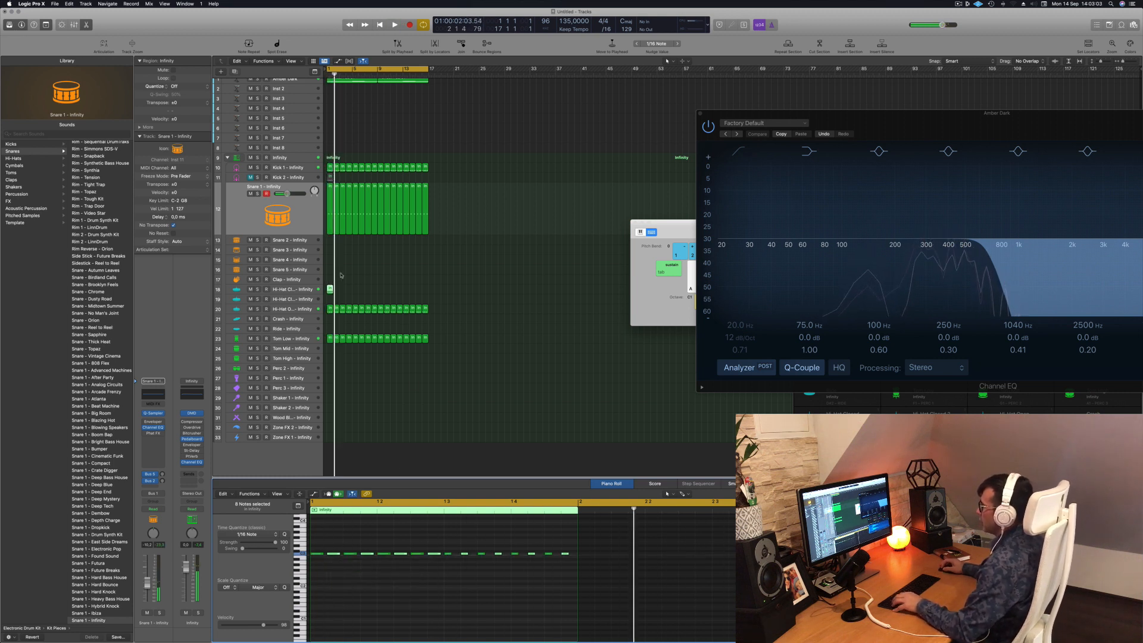
# Duplicate the one-bar Hi-Hat Closed region to fill the same 16 bars as the other drums and play the arrangement
pyautogui.moveTo(331, 292); pyautogui.dragTo(398, 292)
pyautogui.keyDown('shift'); pyautogui.click(330, 292); pyautogui.keyUp('shift')
pyautogui.press('super+Right')
pyautogui.press('super+Right')
pyautogui.press('super+Right')
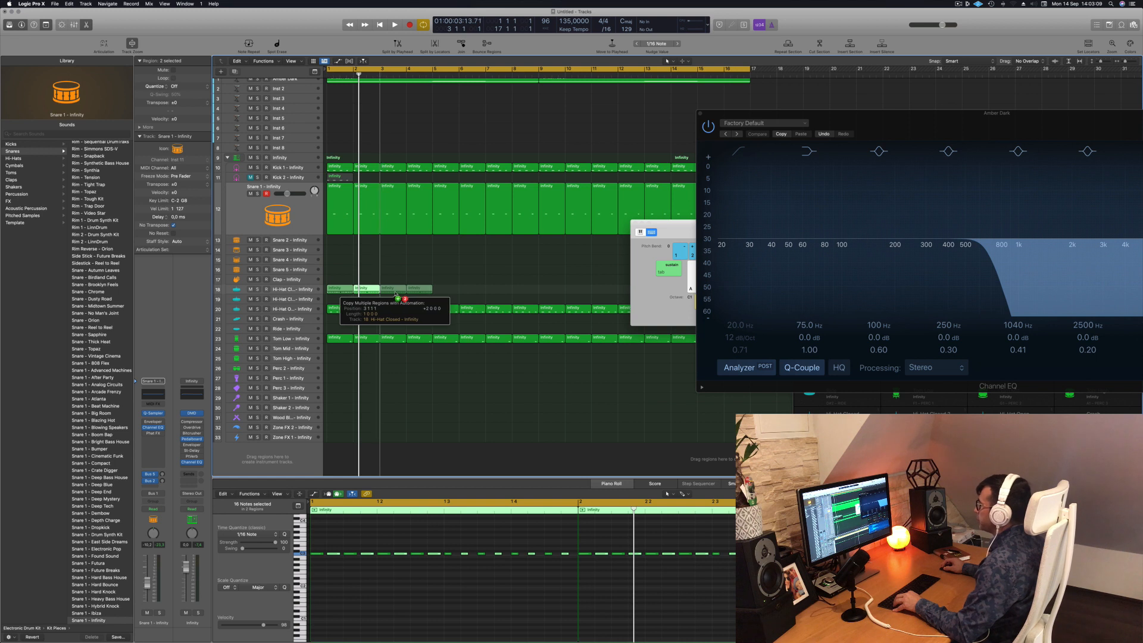
pyautogui.hscroll(-5, 397, 292)
pyautogui.moveTo(394, 294); pyautogui.dragTo(464, 296)
pyautogui.press('space')
pyautogui.press('super+Left')
pyautogui.press('super+Left')
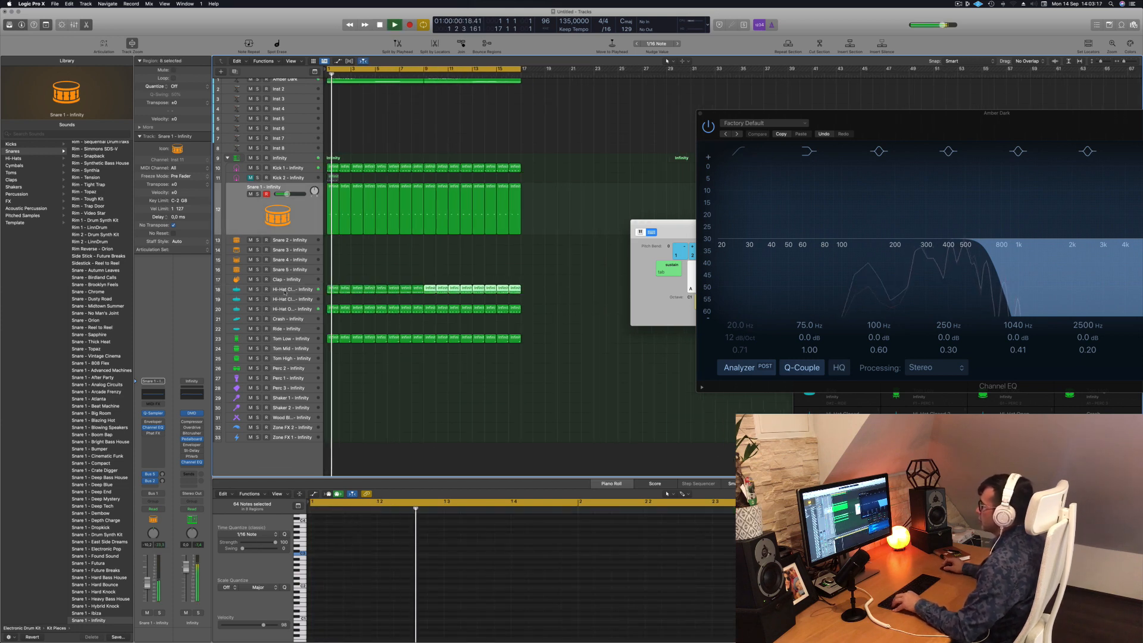
# Select the Hi-Hat Closed track and clear the region selection
pyautogui.click(291, 290)
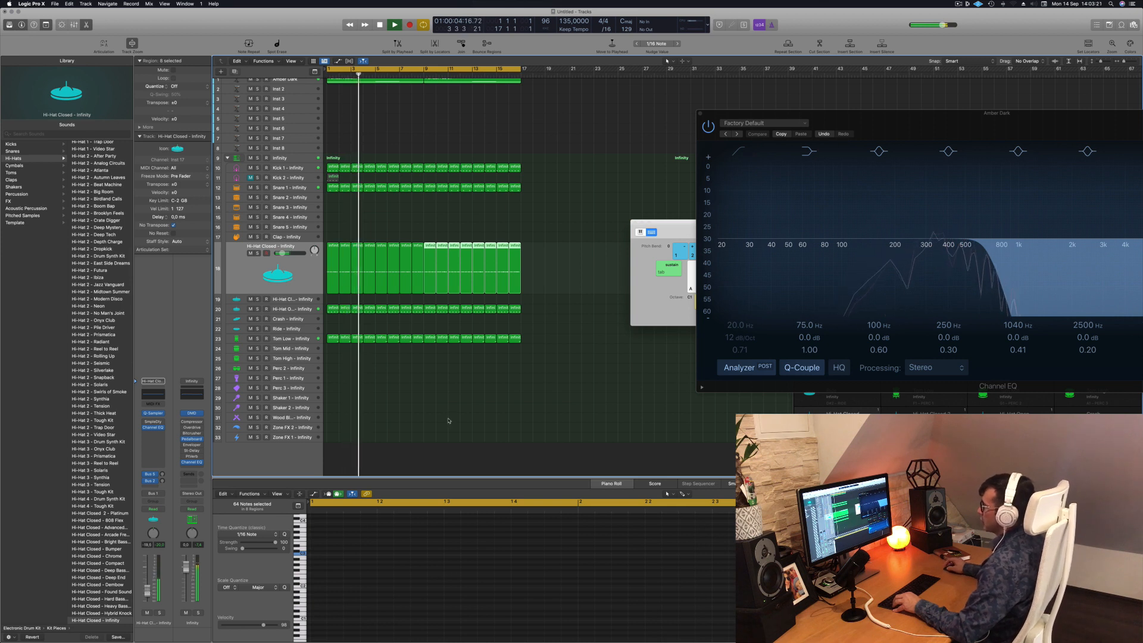
pyautogui.click(393, 410)
pyautogui.press('super+Left')
pyautogui.press('super+Left')
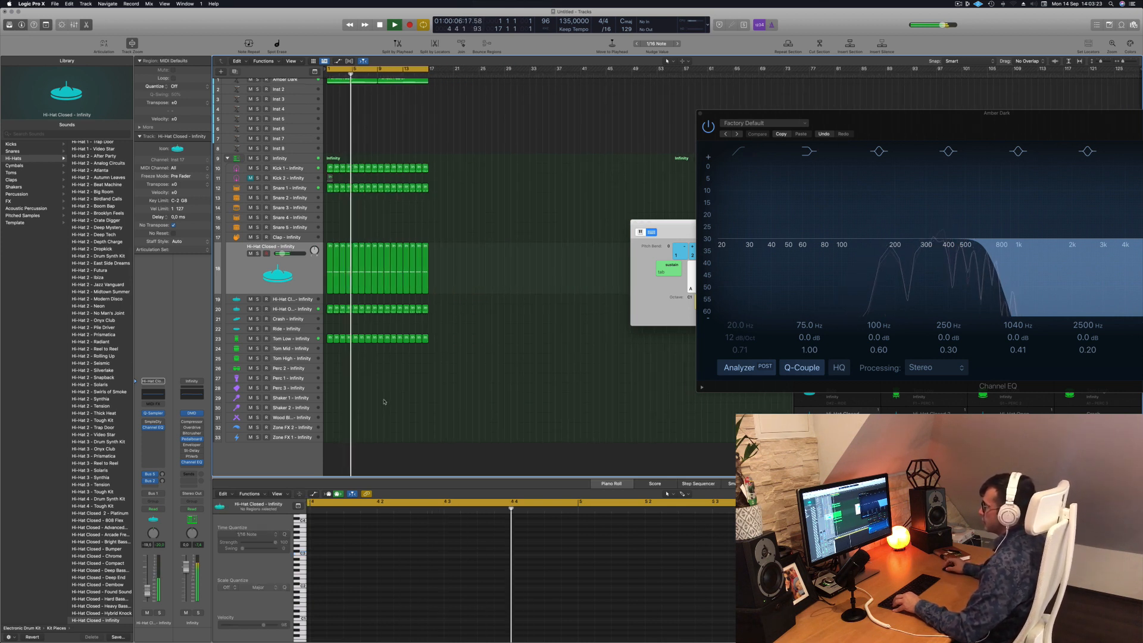
# Copy the first Tom Low region to the Perc 1 track and move its note to the last sixteenth of beat one
pyautogui.click(330, 338)
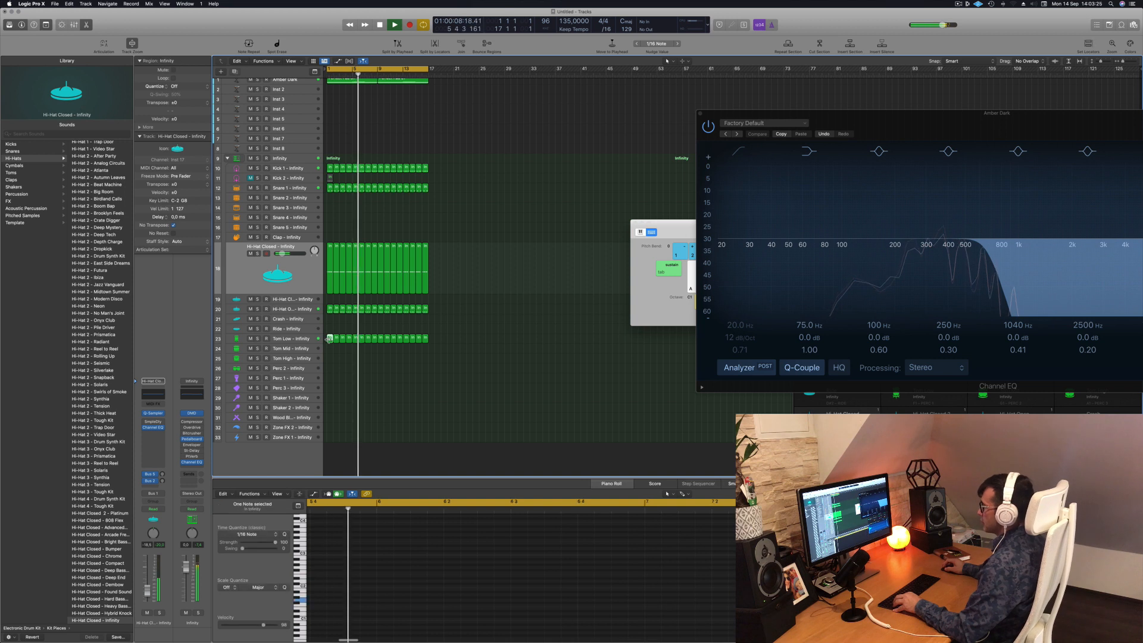
pyautogui.moveTo(330, 339); pyautogui.dragTo(328, 397)
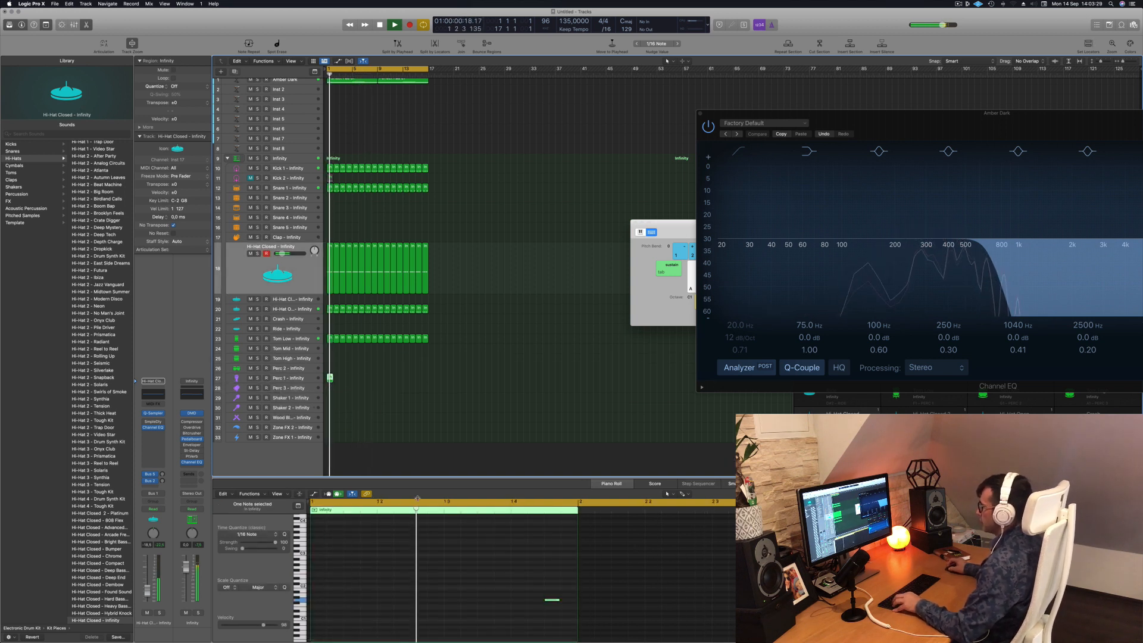
pyautogui.press('space')
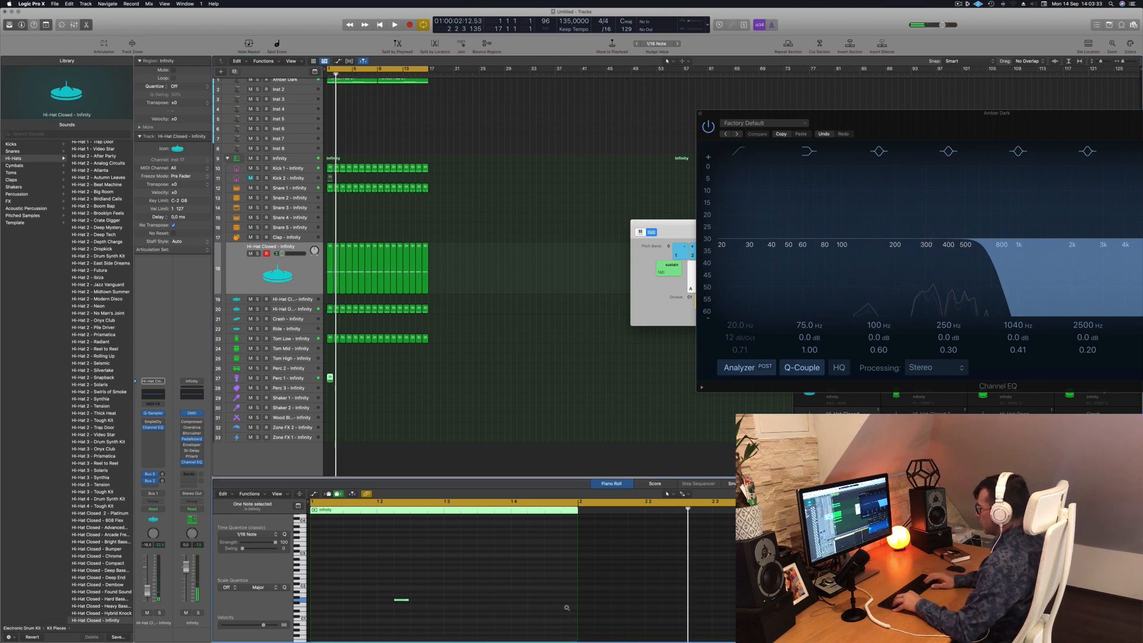
pyautogui.press('space')
pyautogui.press('Return')
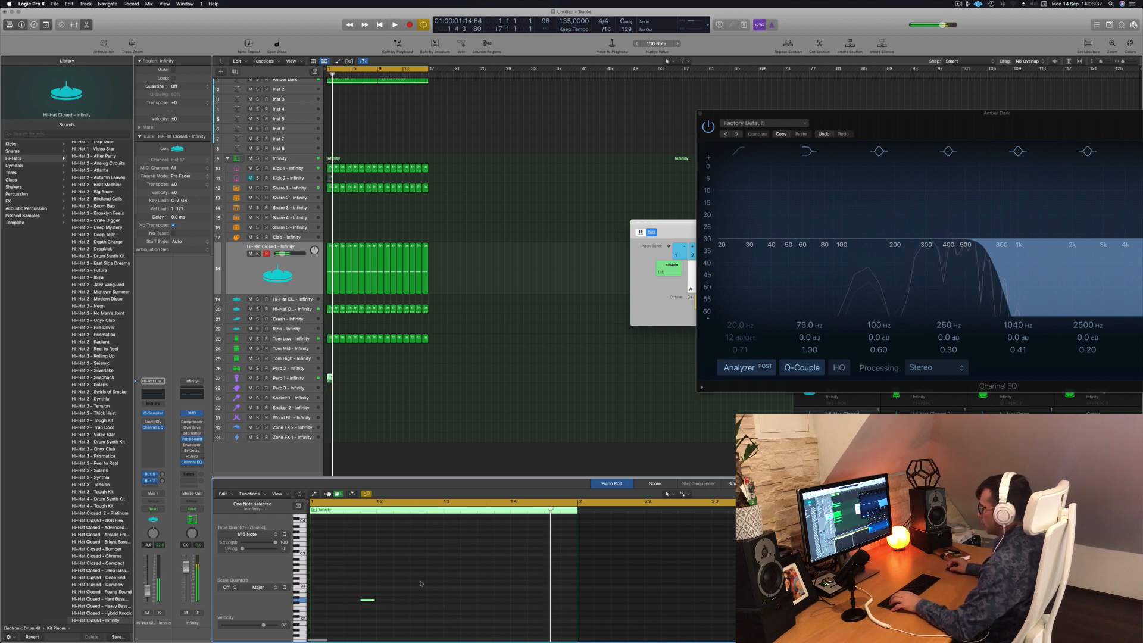
# Add Perc 1 notes on the first and last sixteenths of beat three, and duplicate the region to fill 16 bars
pyautogui.moveTo(367, 600); pyautogui.dragTo(504, 604)
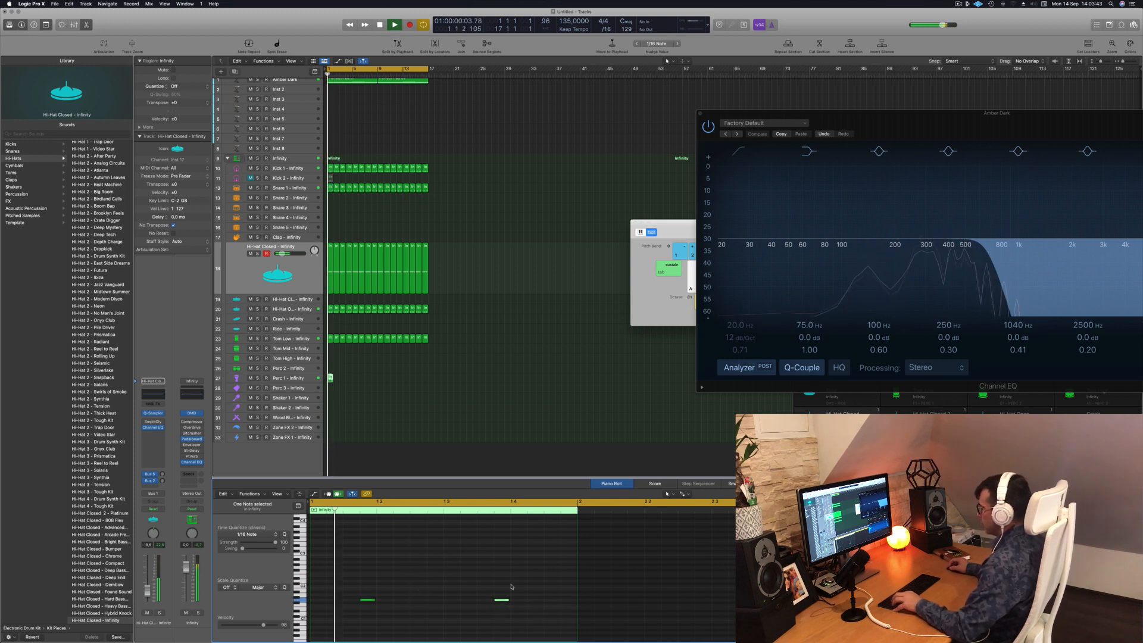
pyautogui.moveTo(502, 603); pyautogui.dragTo(456, 604)
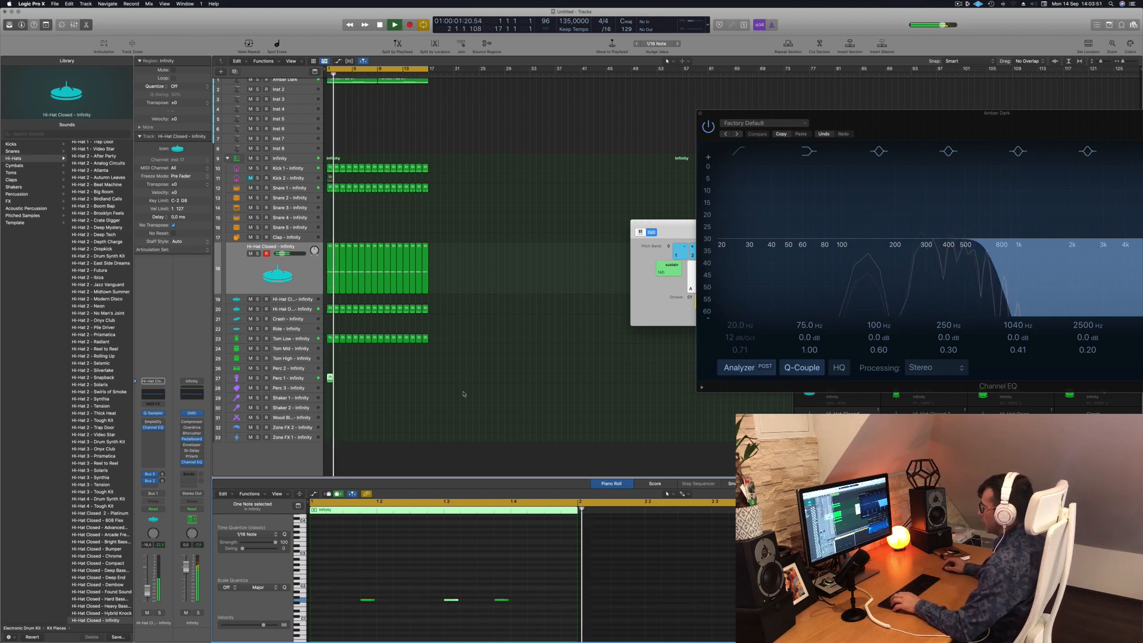
pyautogui.moveTo(331, 379); pyautogui.dragTo(337, 380)
pyautogui.moveTo(347, 384); pyautogui.dragTo(379, 381)
# Copy the first Perc 1 region to the Perc 2 track directly above
pyautogui.click(330, 378)
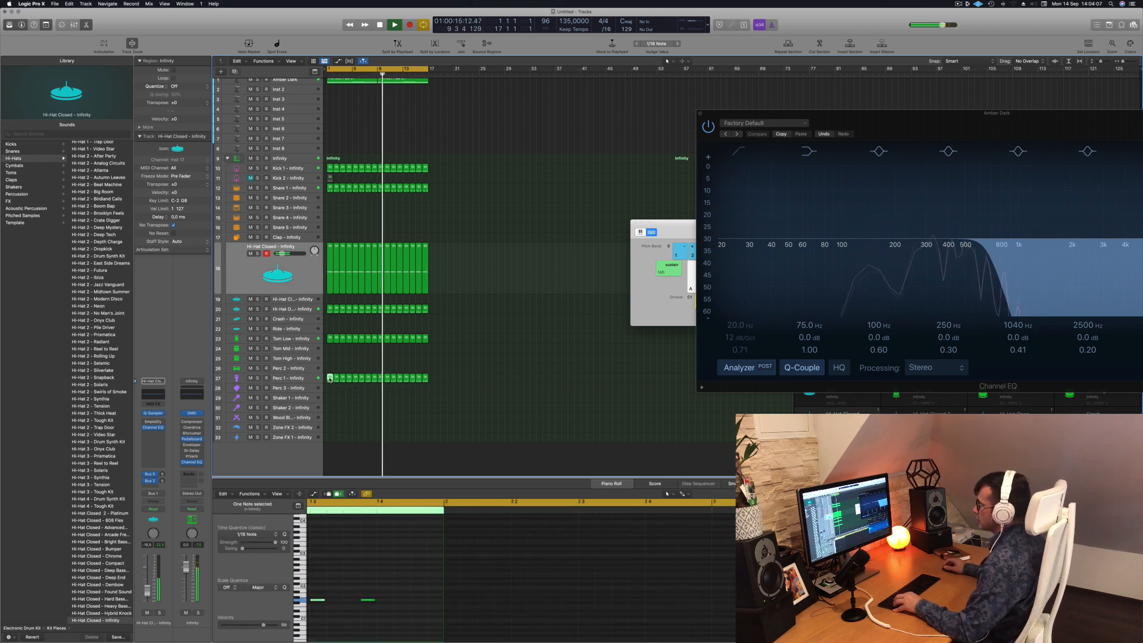
pyautogui.click(334, 370)
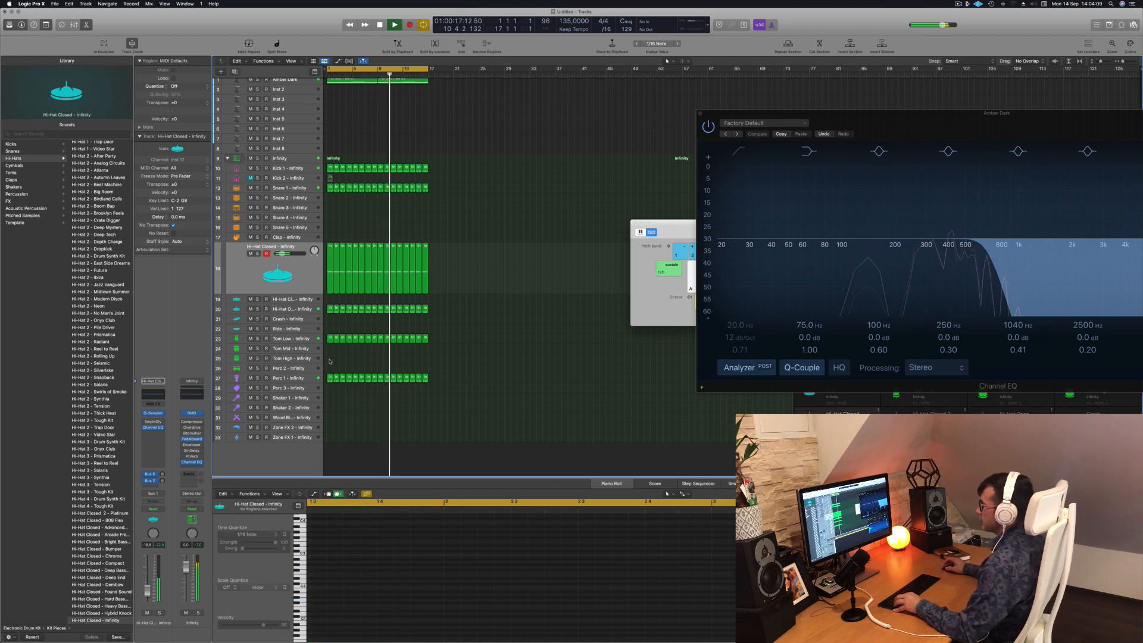
pyautogui.click(328, 378)
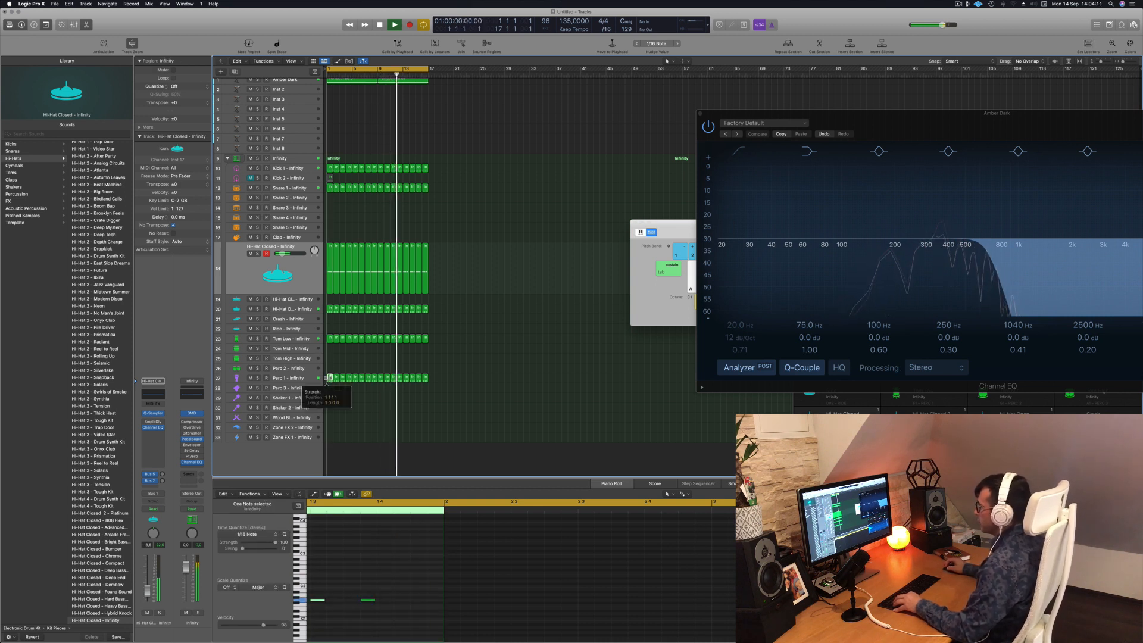
pyautogui.moveTo(330, 377); pyautogui.dragTo(329, 369)
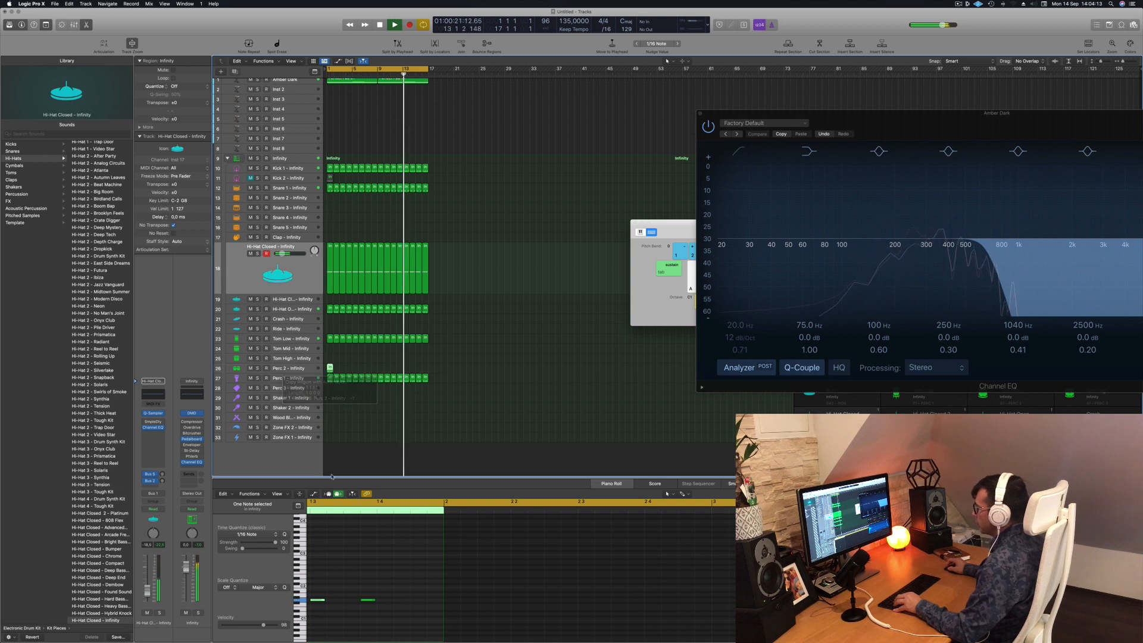
# Rearrange the three Perc 2 notes onto the last sixteenth of beat one and the first and last sixteenths of beat four
pyautogui.press('Return')
pyautogui.press('Return')
pyautogui.moveTo(351, 584); pyautogui.dragTo(527, 610)
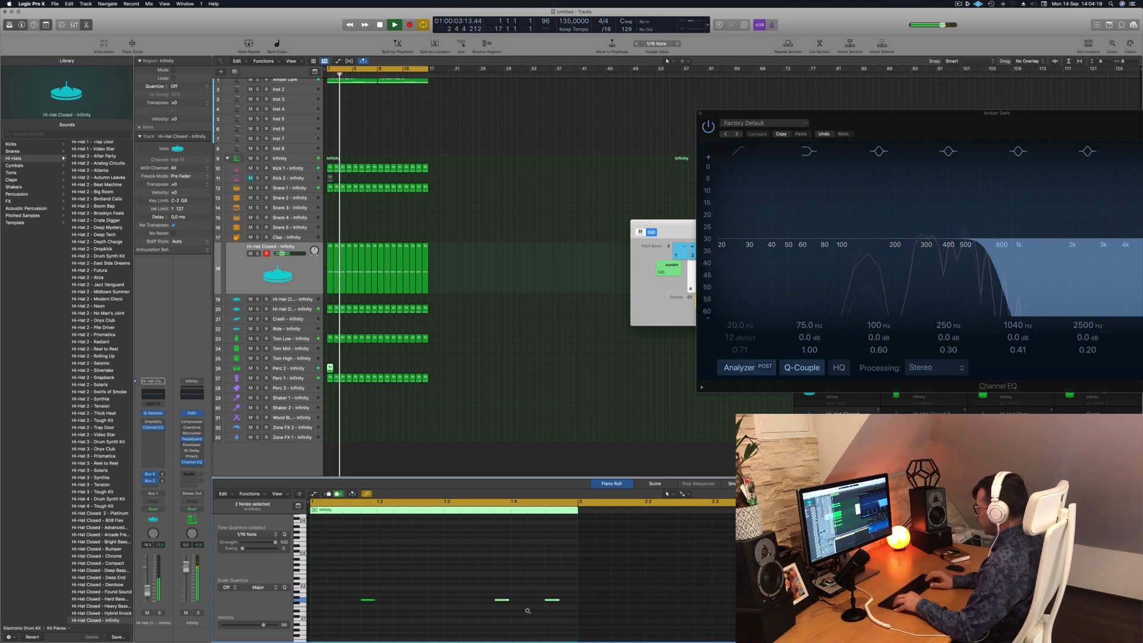
pyautogui.moveTo(434, 597); pyautogui.dragTo(356, 609)
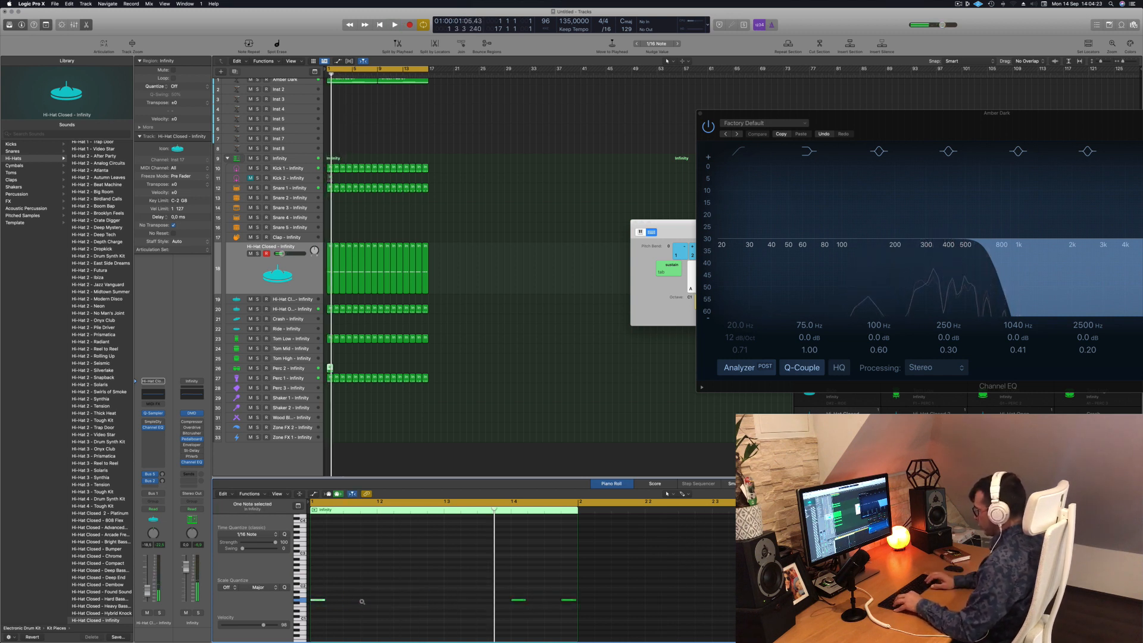
pyautogui.press('space')
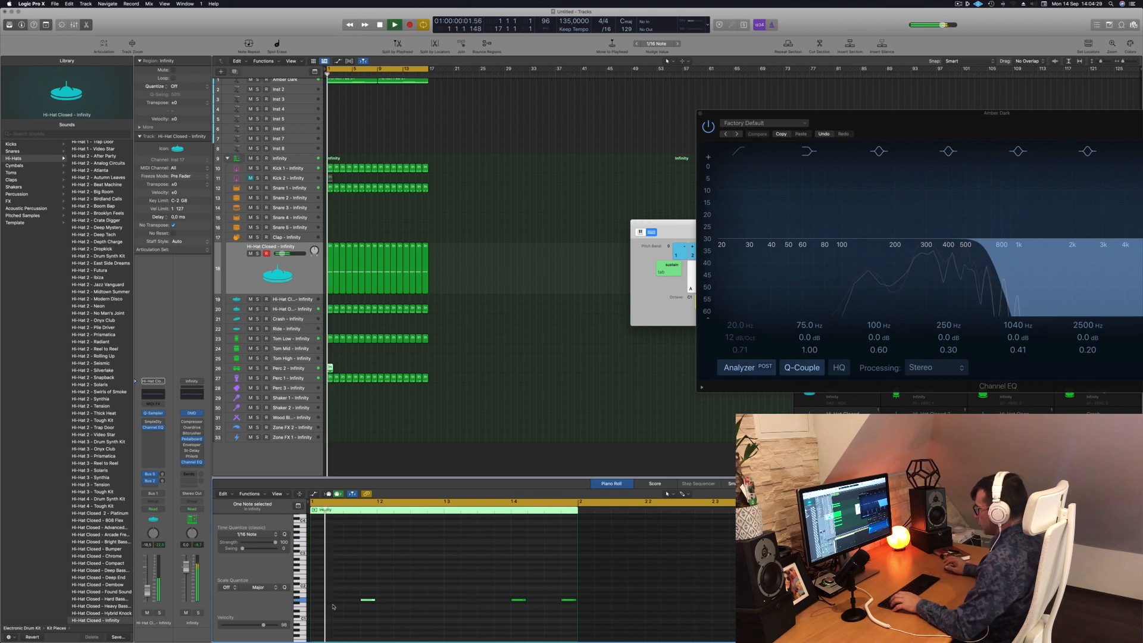
# Select all three Perc 2 notes and raise their pitch in semitone steps while the first bar plays
pyautogui.moveTo(340, 589); pyautogui.dragTo(572, 620)
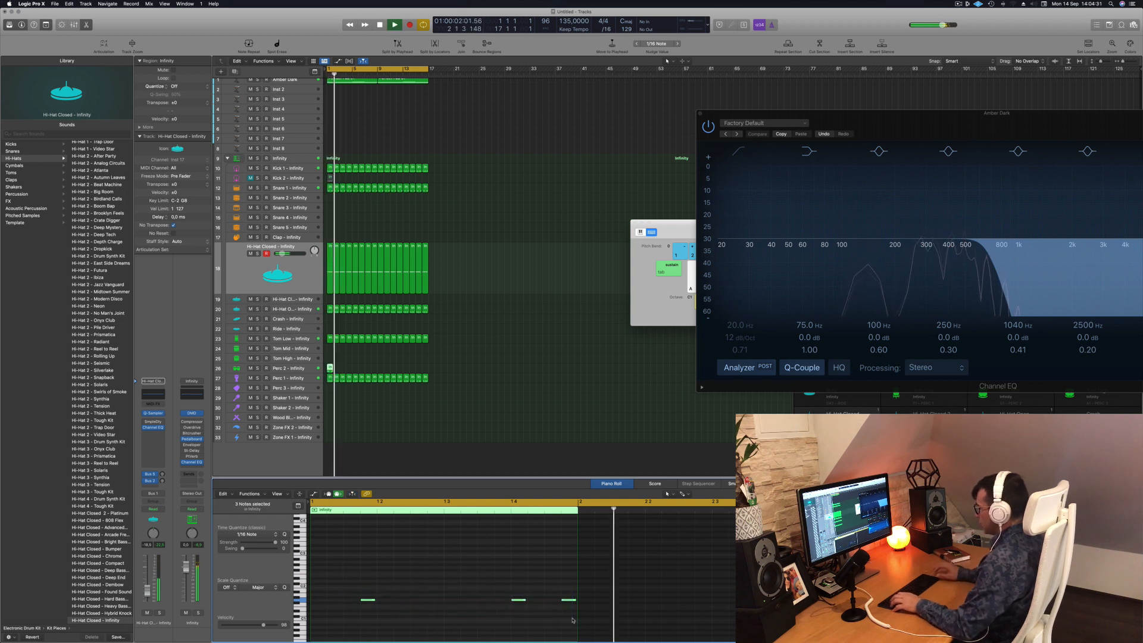
pyautogui.hotkey('alt', 'Up')
pyautogui.hotkey('alt', 'Up')
pyautogui.hotkey('alt', 'Up')
pyautogui.hotkey('alt', 'Up')
pyautogui.hotkey('alt', 'Up')
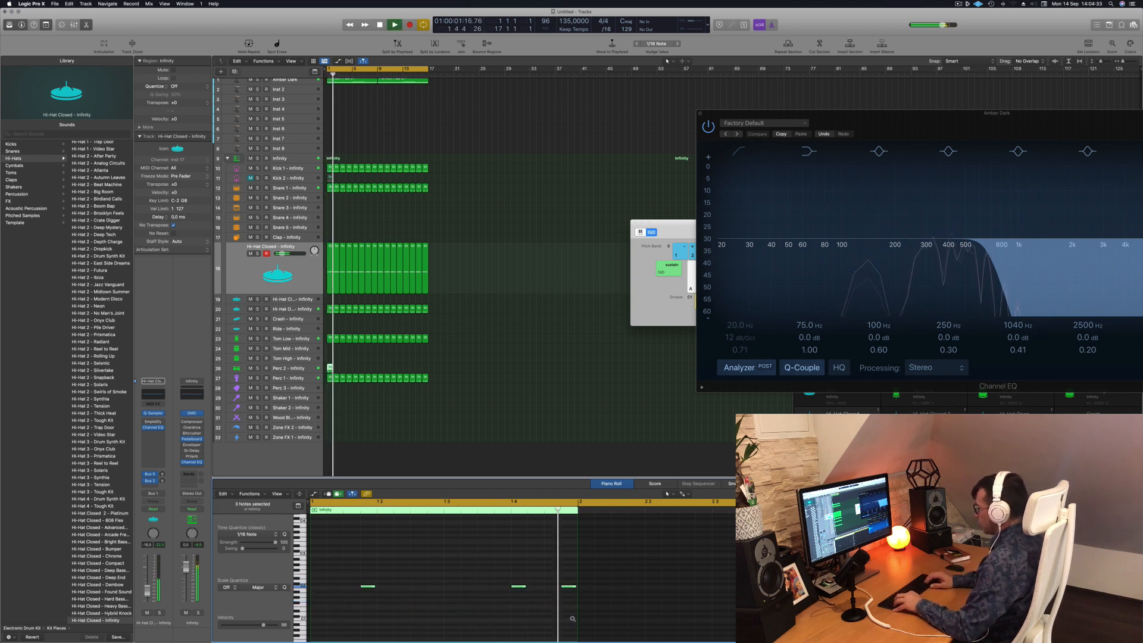
pyautogui.hotkey('alt', 'Up')
pyautogui.hotkey('alt', 'Up')
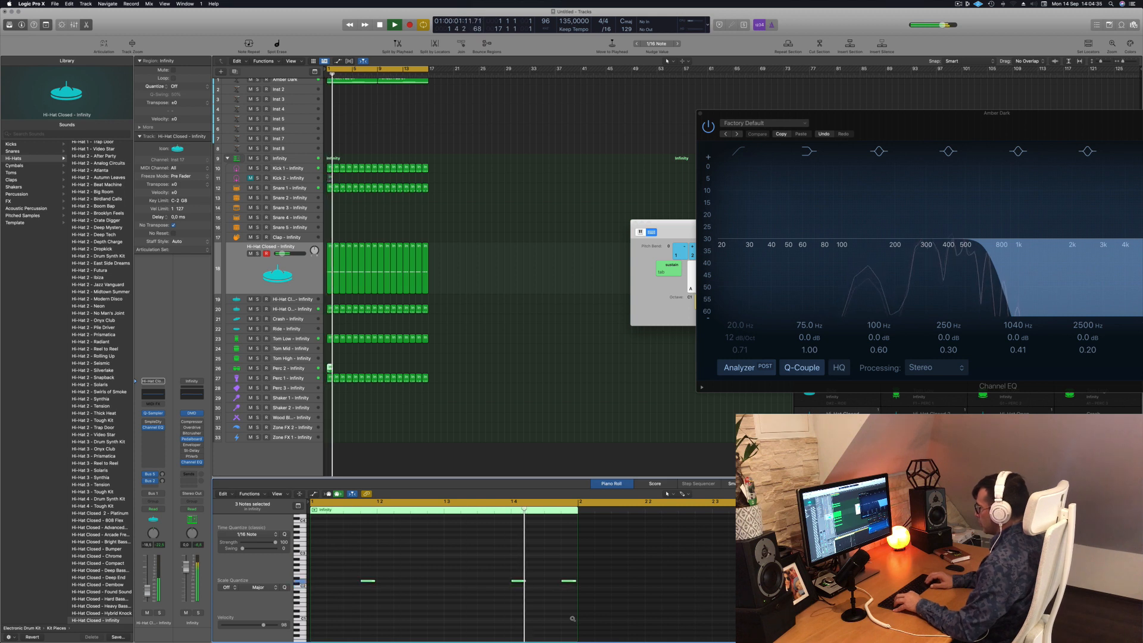
pyautogui.hotkey('alt', 'Up')
pyautogui.hotkey('alt', 'Up')
pyautogui.hotkey('alt', 'Up')
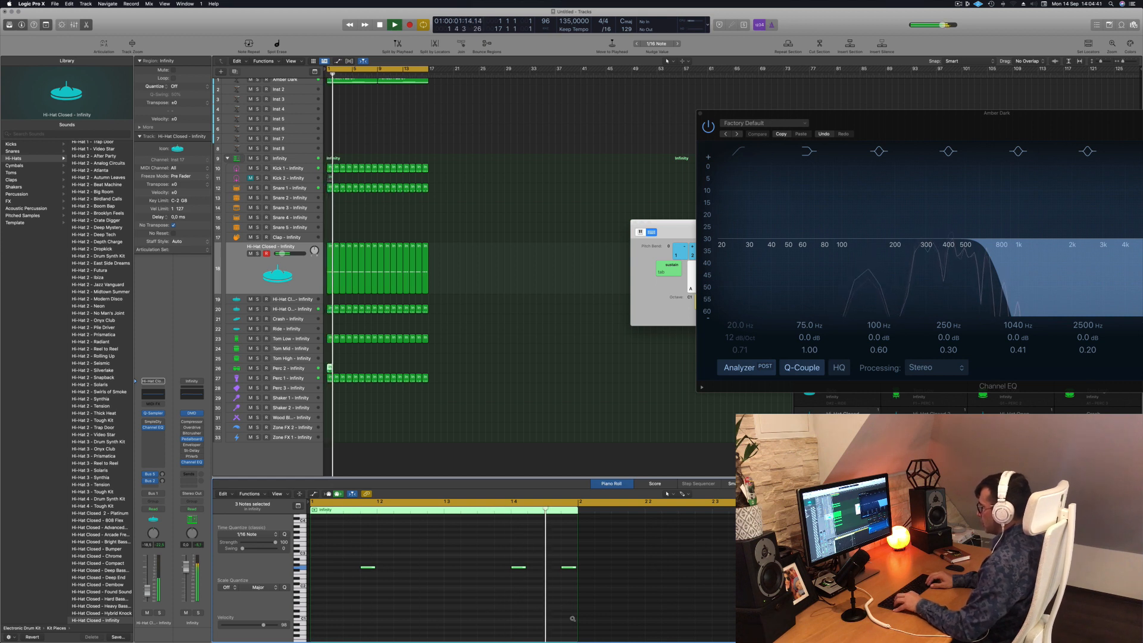
# Raise the three selected Perc 2 notes by further semitone steps, checking the pitch against playback from the start
pyautogui.hotkey('alt', 'Up')
pyautogui.hotkey('alt', 'Up')
pyautogui.hotkey('alt', 'Up')
pyautogui.hotkey('alt', 'Up')
pyautogui.hotkey('alt', 'Up')
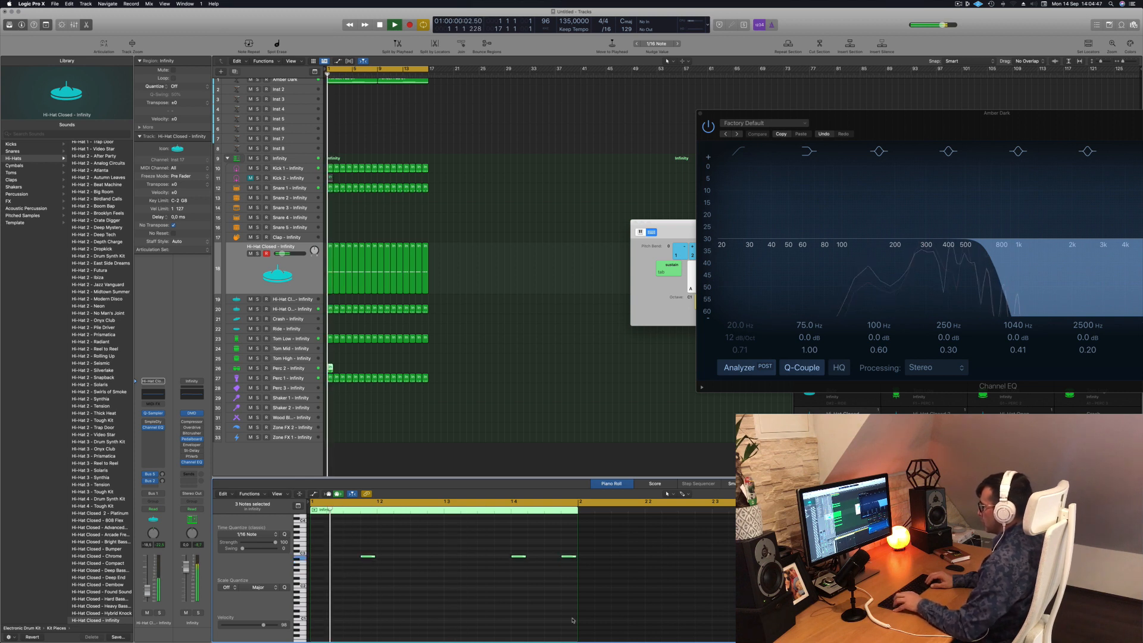
pyautogui.press('space')
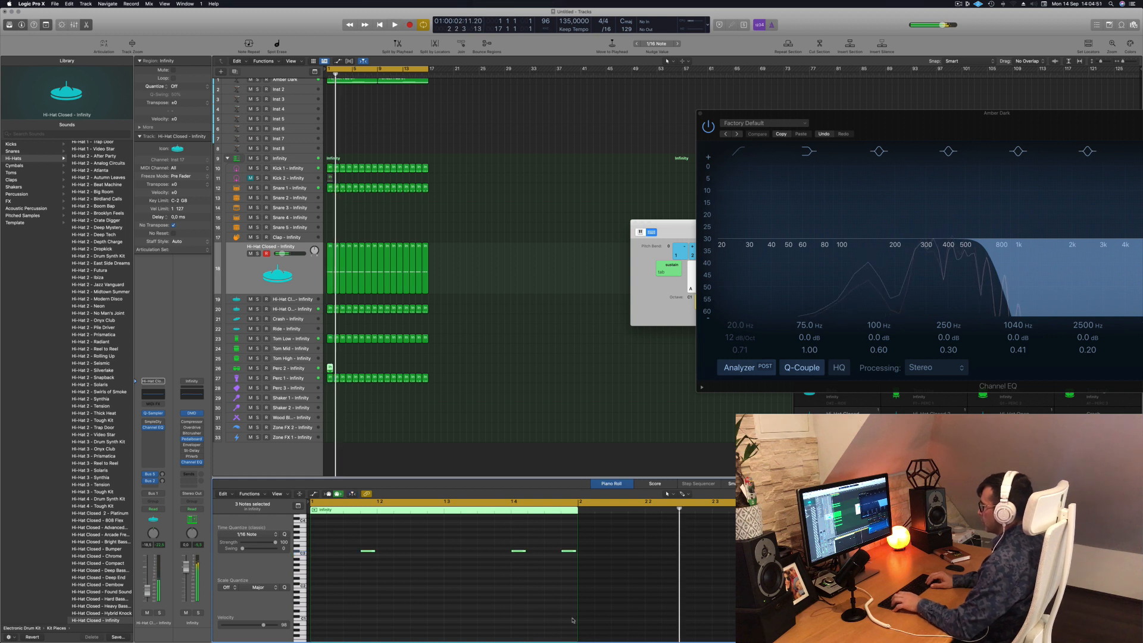
pyautogui.hotkey('alt', 'Up')
pyautogui.hotkey('alt', 'Up')
pyautogui.hotkey('alt', 'Up')
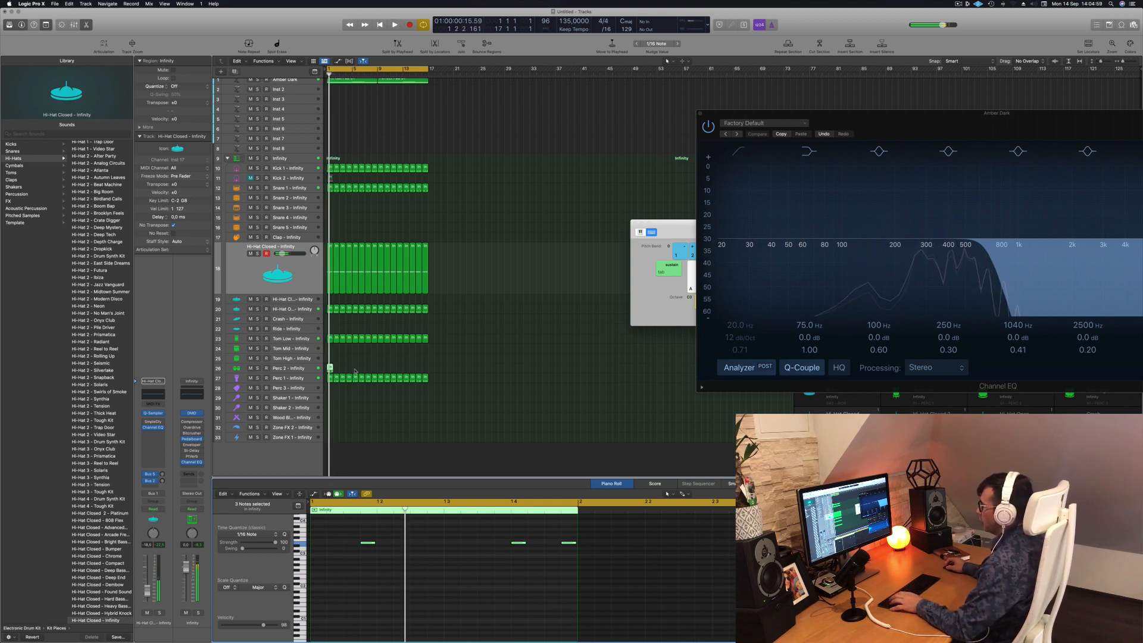
# Move the one-bar Perc 2 region up to the Tom High track and play it from the start
pyautogui.moveTo(330, 367)
pyautogui.mouseDown()
pyautogui.moveTo(330, 358)
pyautogui.moveTo(328, 378)
pyautogui.mouseUp()
pyautogui.click(357, 560)
pyautogui.press('space')
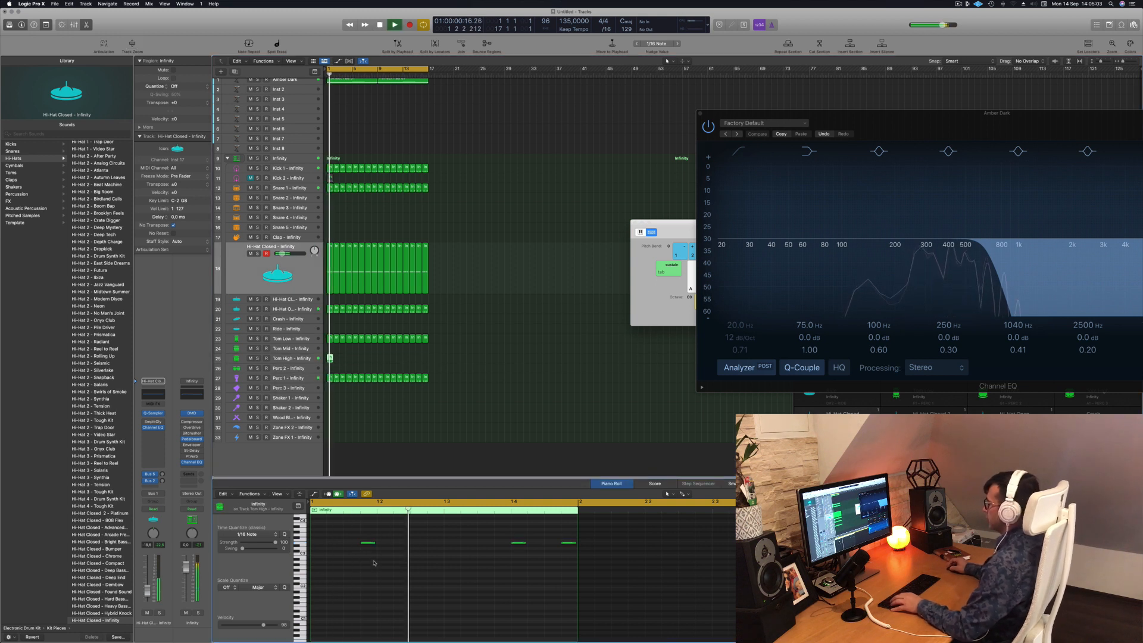
pyautogui.hscroll(-2, 369, 561)
pyautogui.press('space')
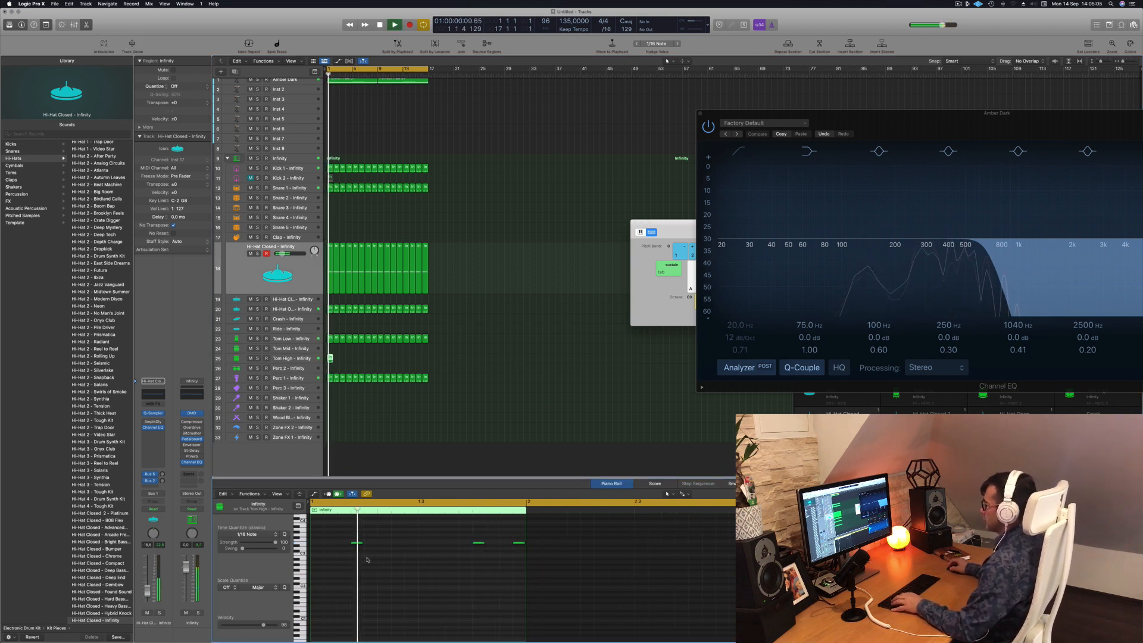
# Select the three Tom High notes and fine-tune their pitch in semitone steps while the pattern plays
pyautogui.moveTo(344, 532); pyautogui.dragTo(521, 569)
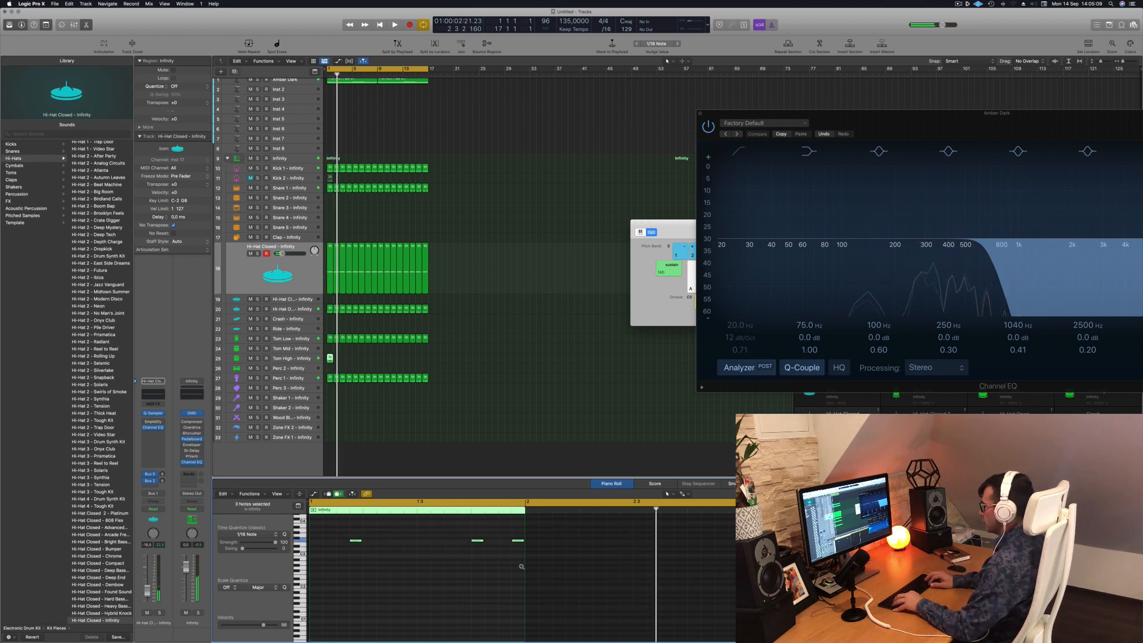
pyautogui.press('space')
pyautogui.press('space')
pyautogui.press('space')
pyautogui.hotkey('alt', 'Up')
pyautogui.hotkey('alt', 'Up')
pyautogui.hotkey('alt', 'Up')
pyautogui.hotkey('alt', 'Up')
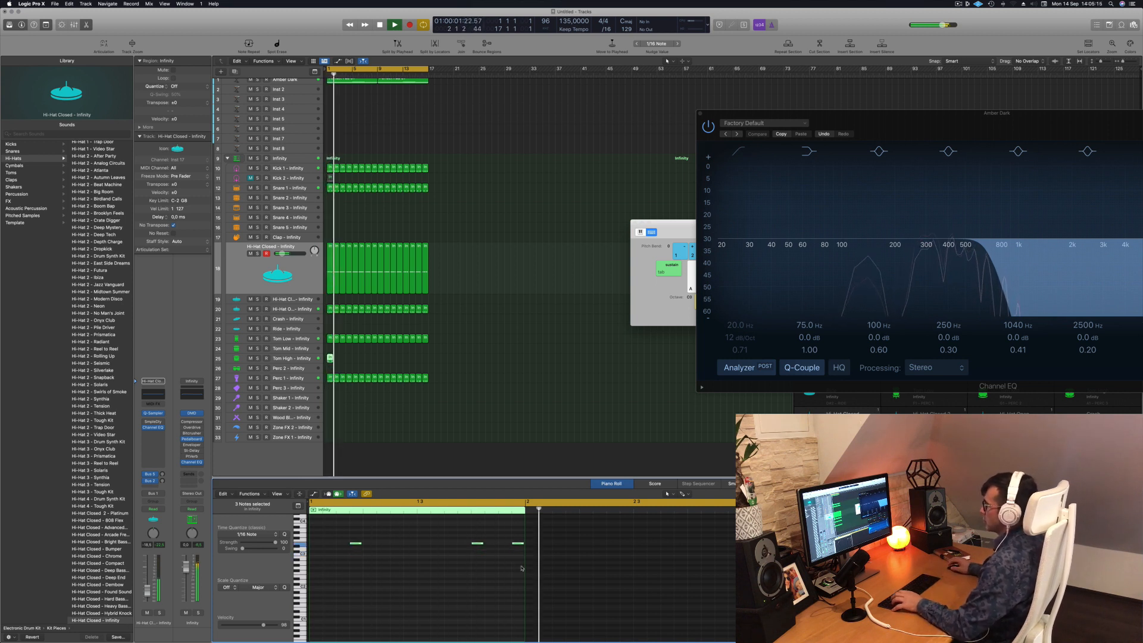
# Duplicate the Tom High region until it fills 16 bars, and select the Tom High track
pyautogui.moveTo(330, 358); pyautogui.dragTo(382, 360)
pyautogui.click(305, 360)
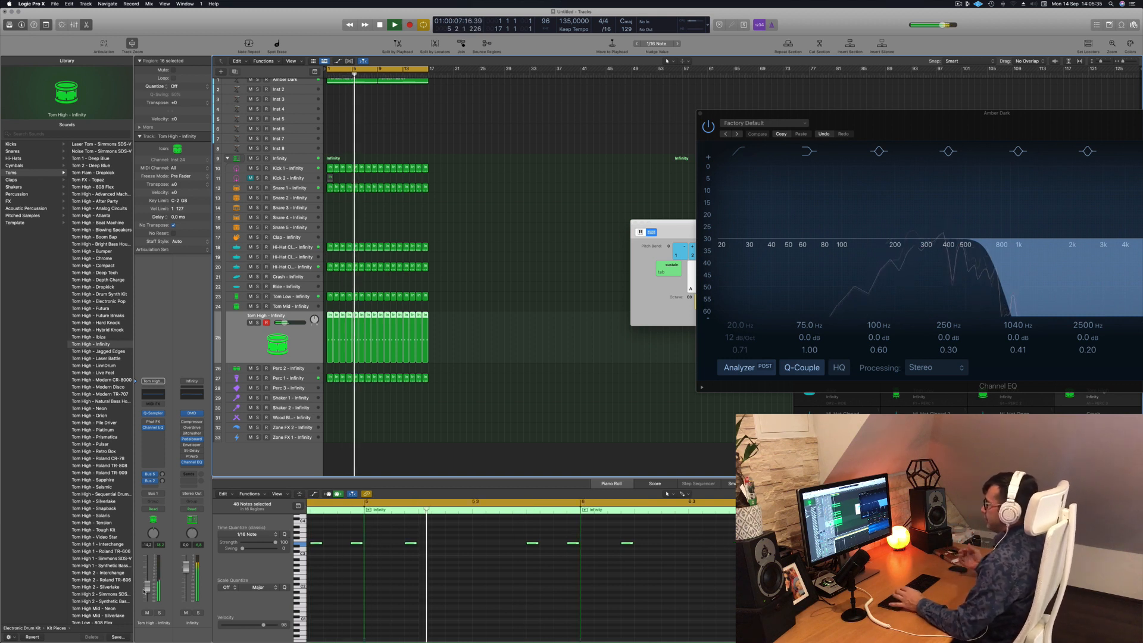
pyautogui.click(461, 398)
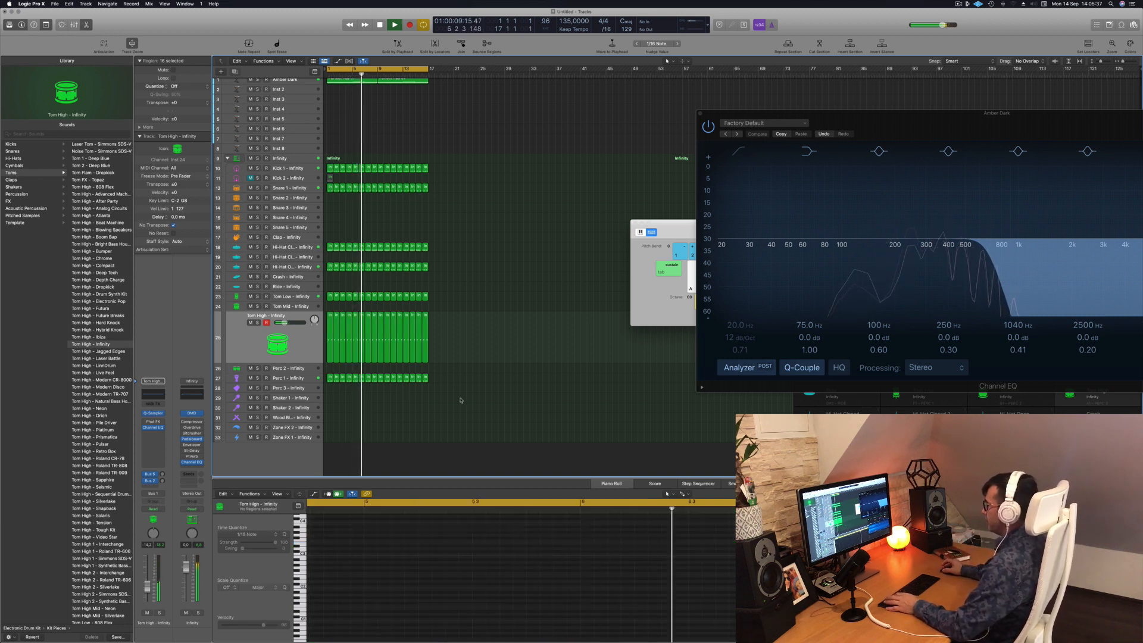
# Copy the first Snare 1 region to the Snare 3 track and listen to it from the start
pyautogui.scroll(1, 334, 250)
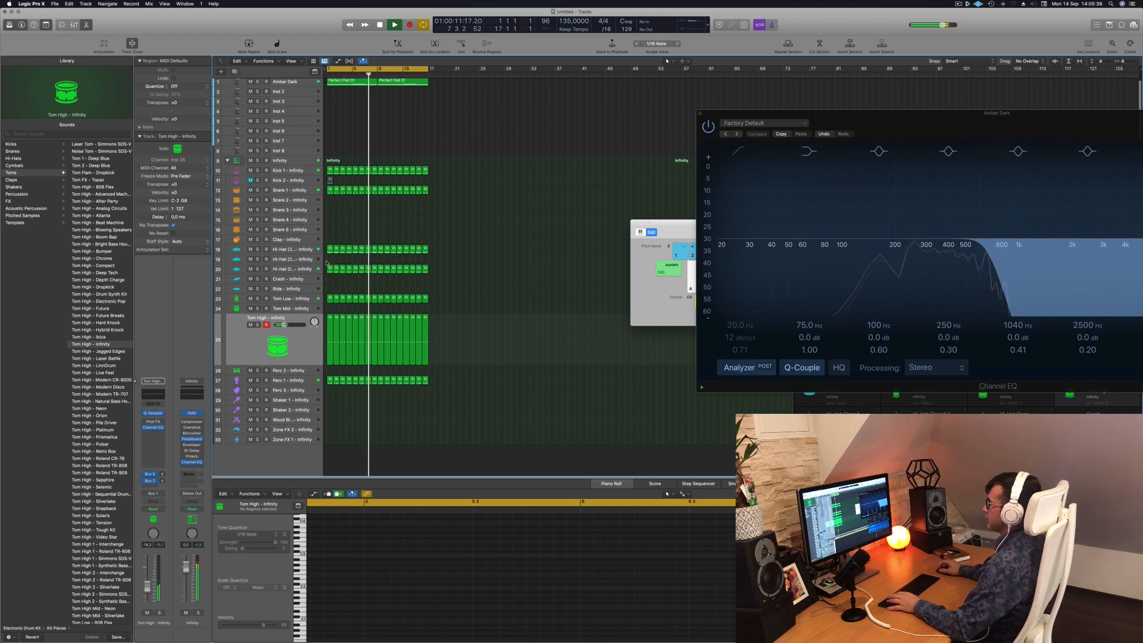
pyautogui.scroll(3, 337, 207)
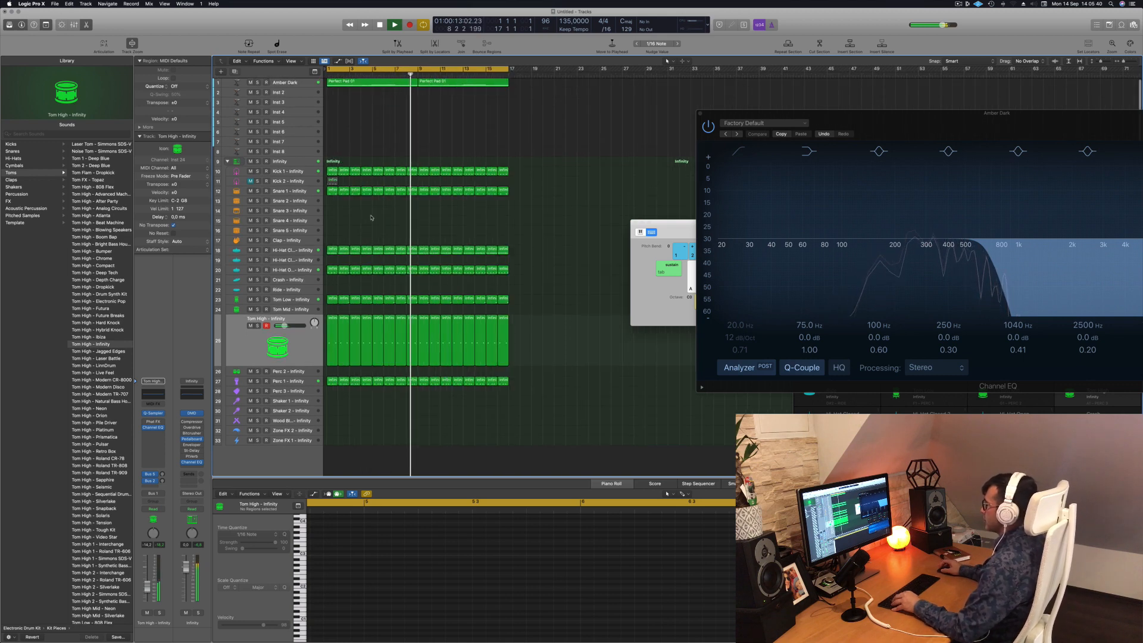
pyautogui.click(331, 192)
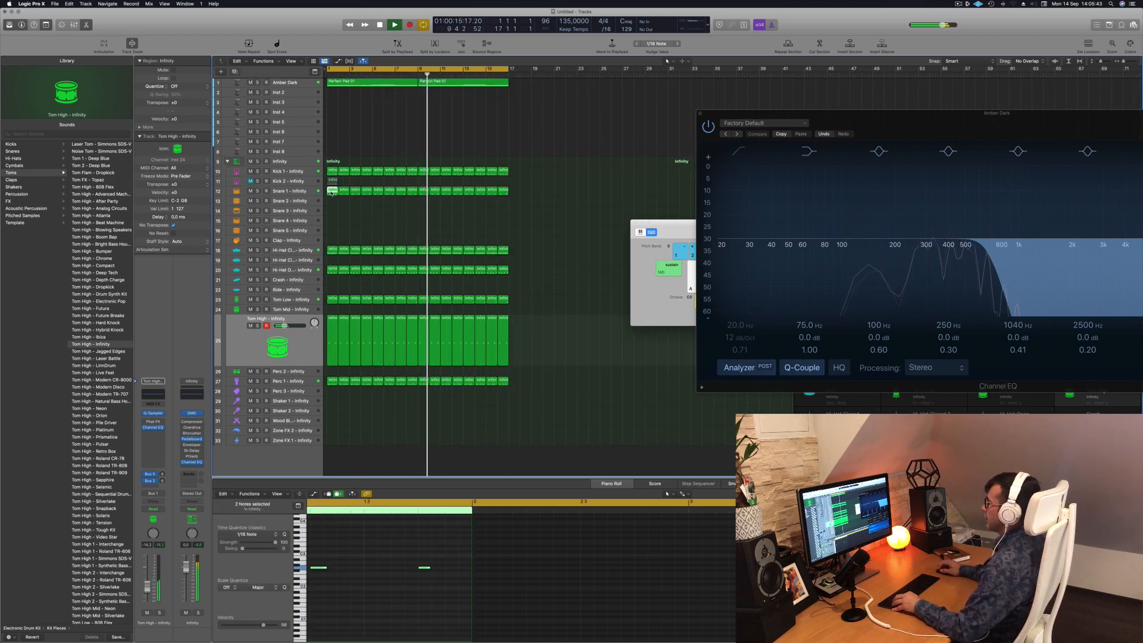
pyautogui.moveTo(331, 192)
pyautogui.mouseDown()
pyautogui.moveTo(331, 234)
pyautogui.moveTo(331, 210)
pyautogui.mouseUp()
pyautogui.press('space')
pyautogui.press('Return')
pyautogui.press('space')
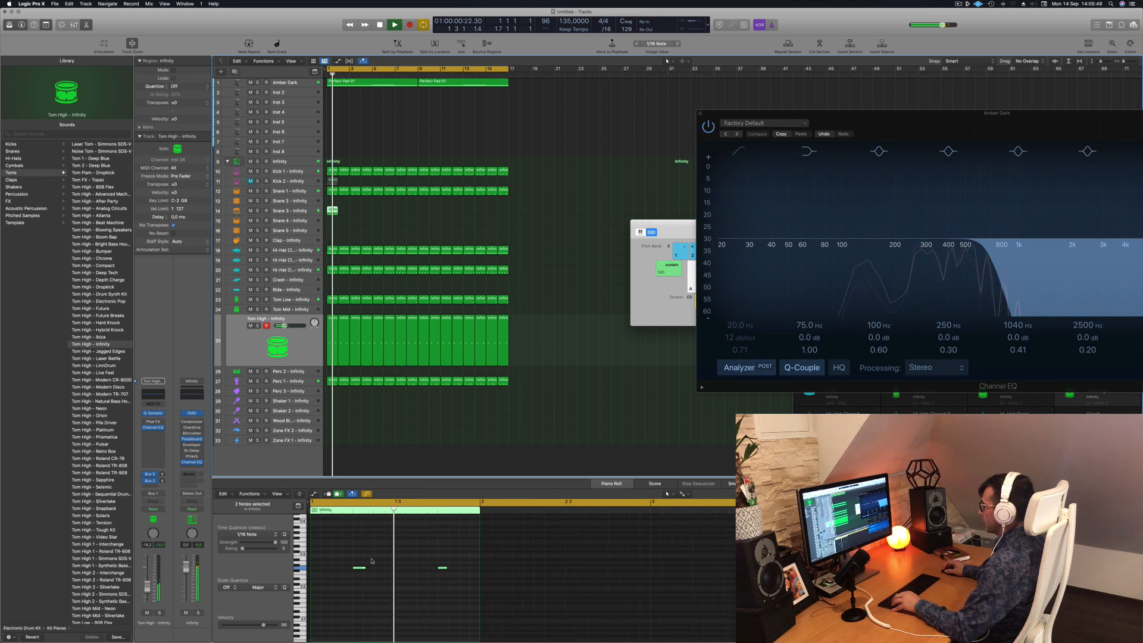
pyautogui.press('Return')
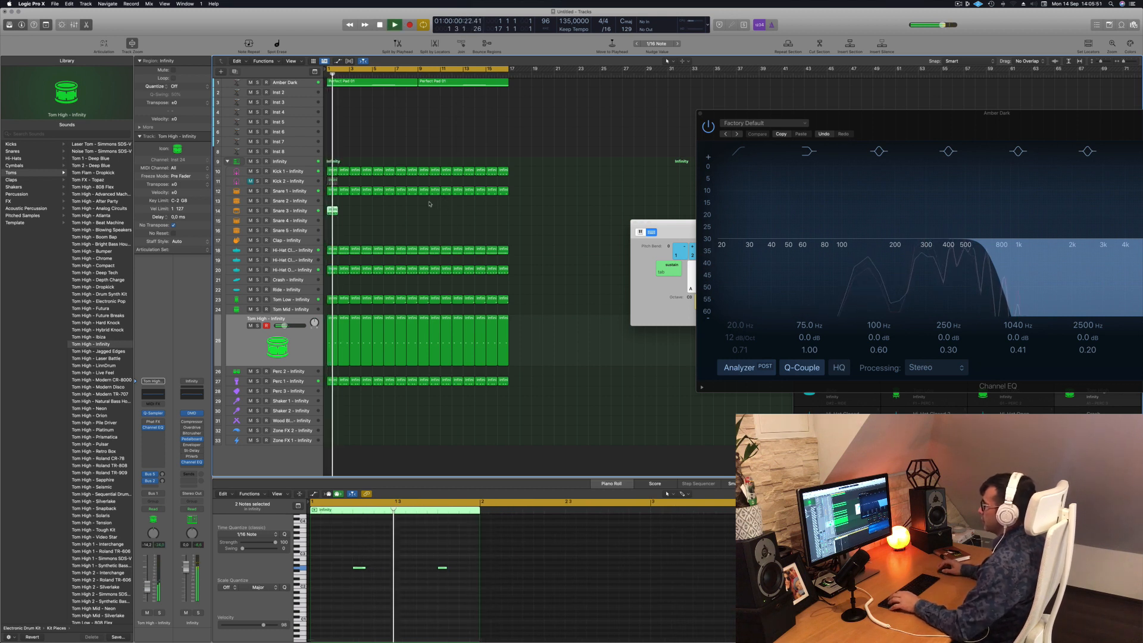
# Move the copied one-bar region from Snare 3 up to the Snare 2 track and replay the beginning
pyautogui.press('space')
pyautogui.moveTo(333, 209)
pyautogui.mouseDown()
pyautogui.moveTo(332, 231)
pyautogui.moveTo(333, 201)
pyautogui.mouseUp()
pyautogui.press('space')
pyautogui.press('Return')
pyautogui.press('Return')
pyautogui.press('Return')
# Delete the first of the two notes in the Snare 2 region and restart playback
pyautogui.click(360, 568)
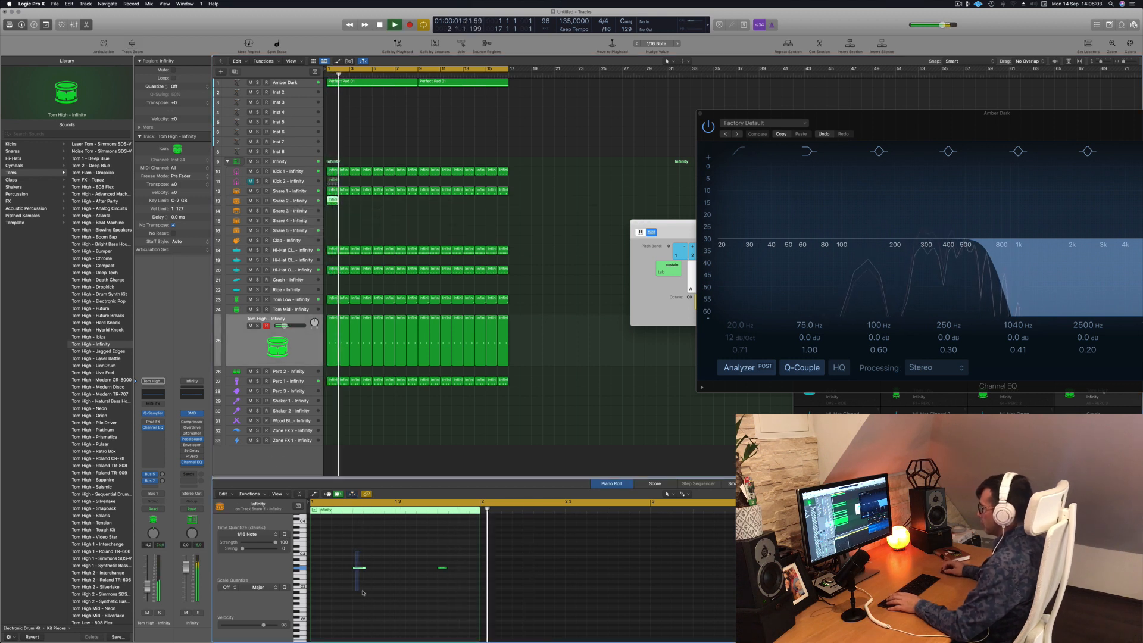
pyautogui.press('space')
pyautogui.press('space')
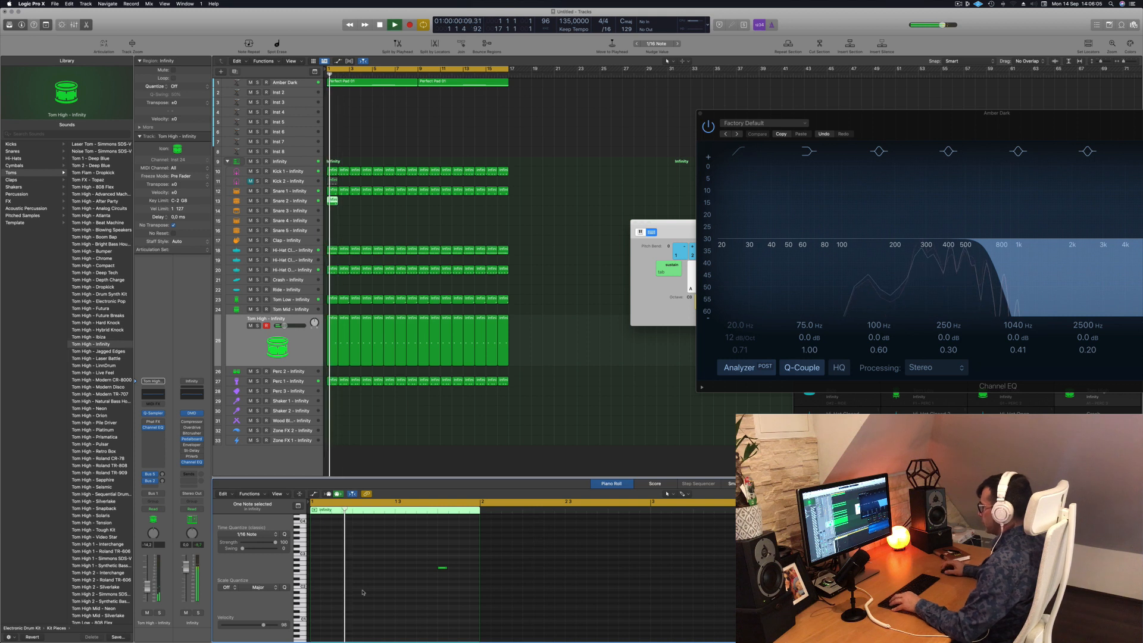
# Shift the remaining Snare 2 note to the third sixteenth of beat four and raise its pitch while replaying the first bars
pyautogui.press('Return')
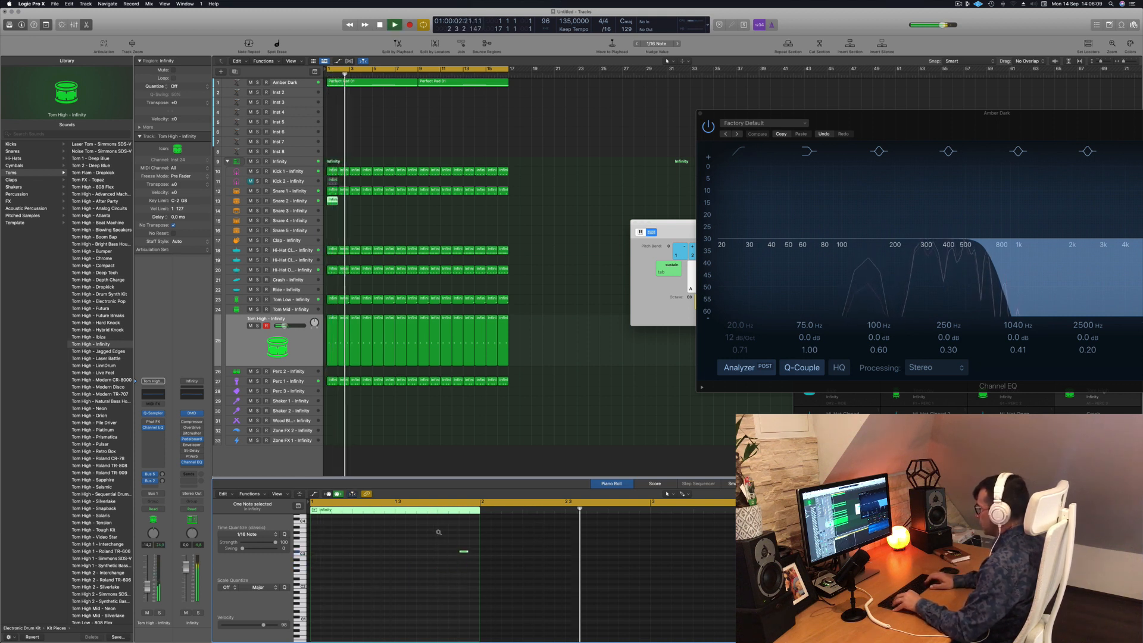
pyautogui.press('Return')
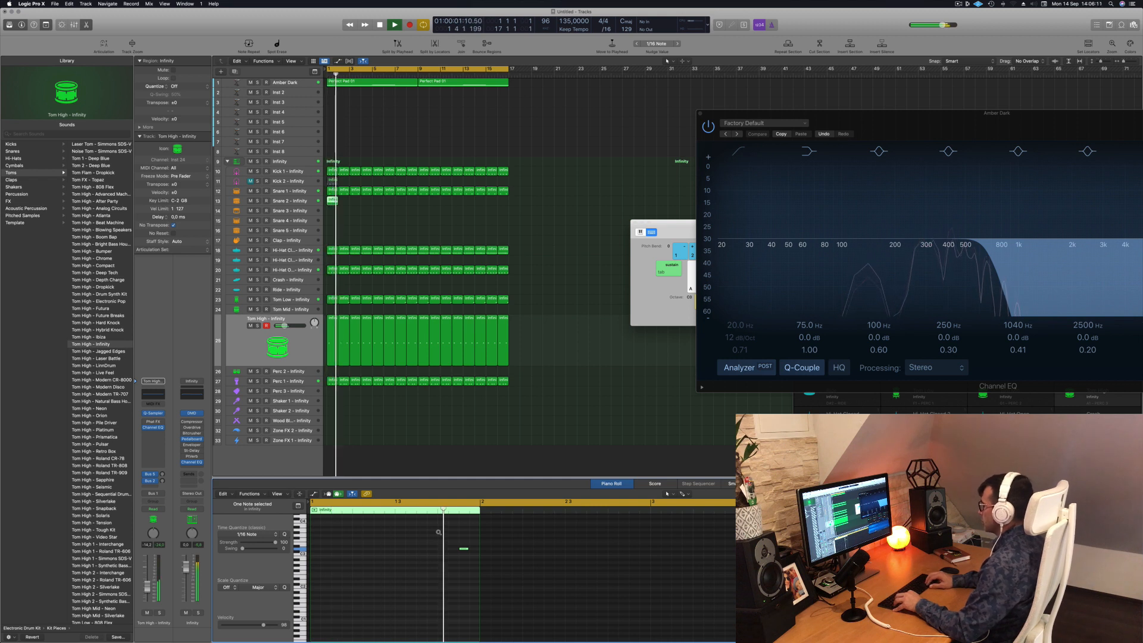
pyautogui.press('Return')
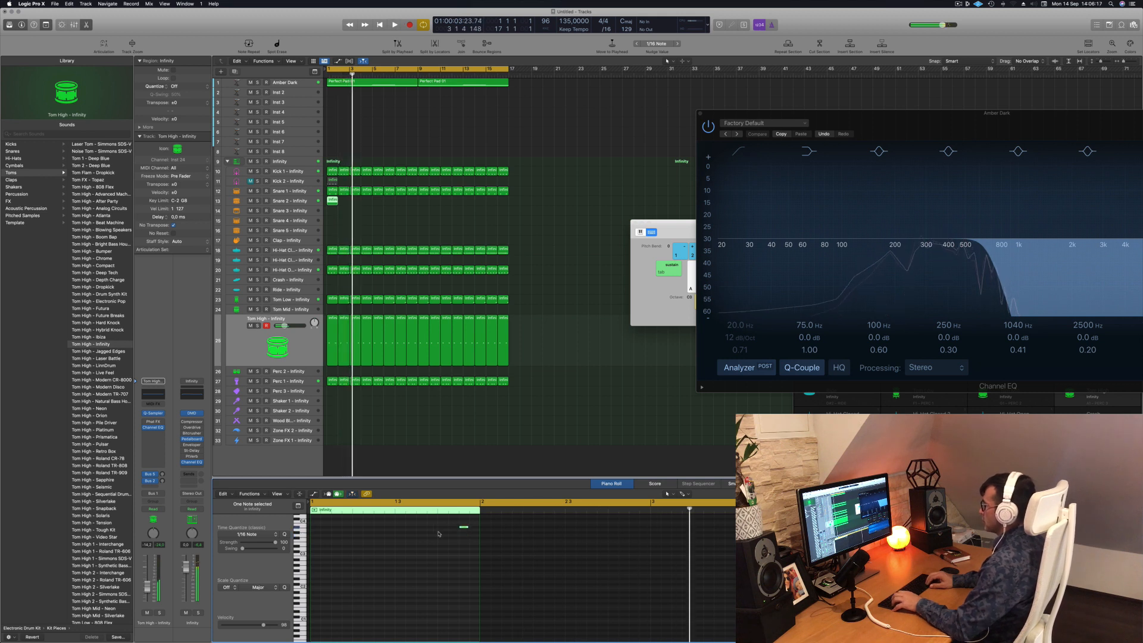
pyautogui.press('Return')
pyautogui.press('Return')
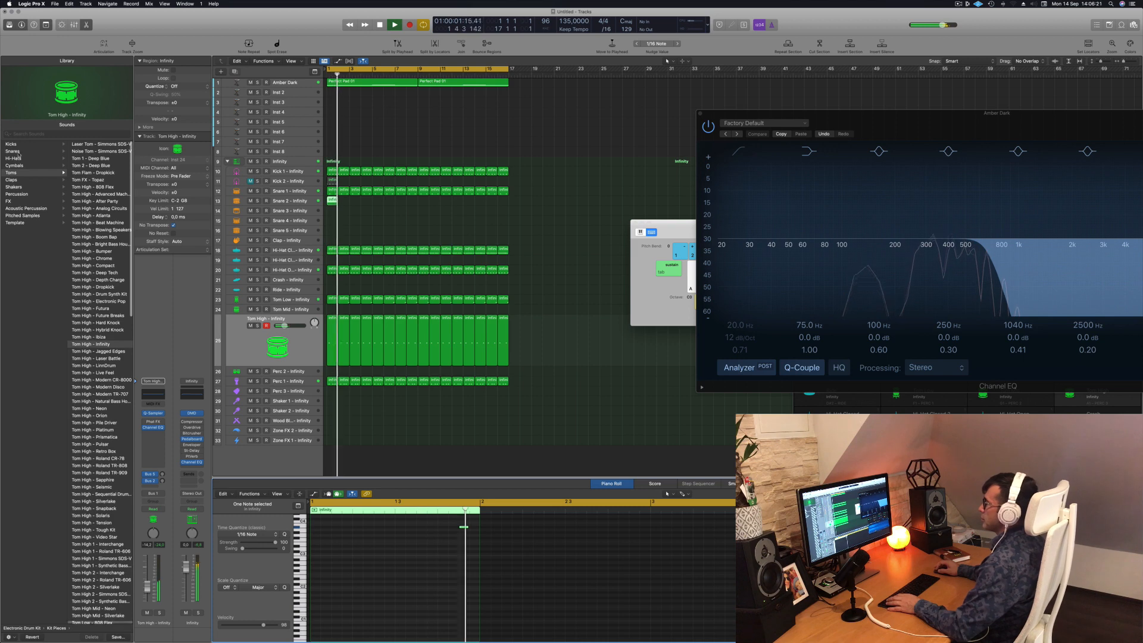
pyautogui.click(13, 151)
pyautogui.click(90, 144)
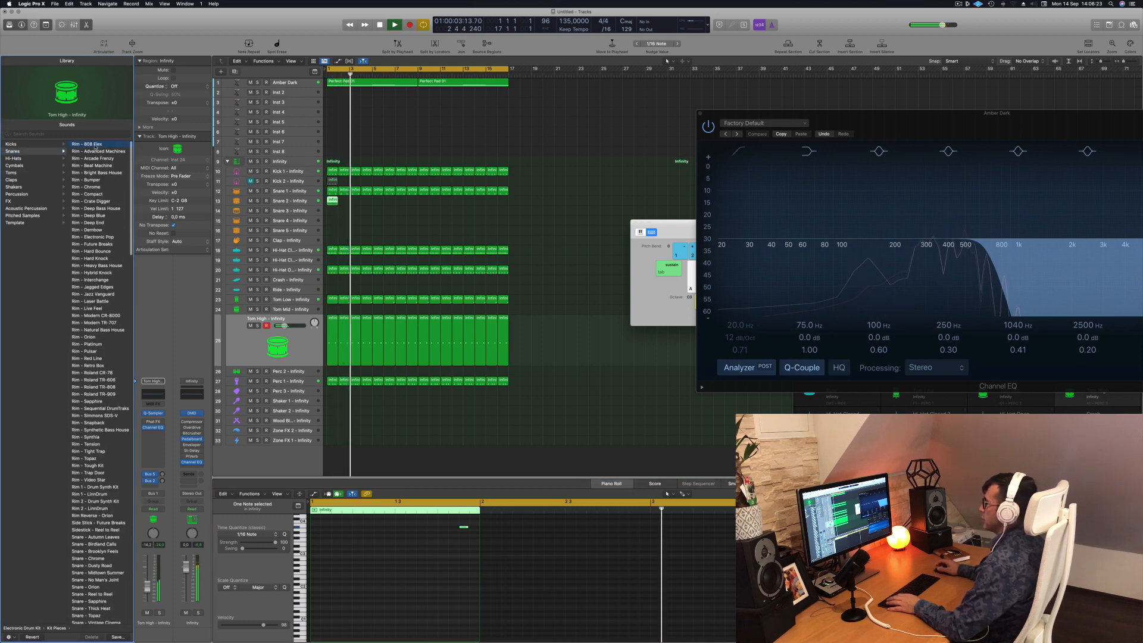
pyautogui.press('Return')
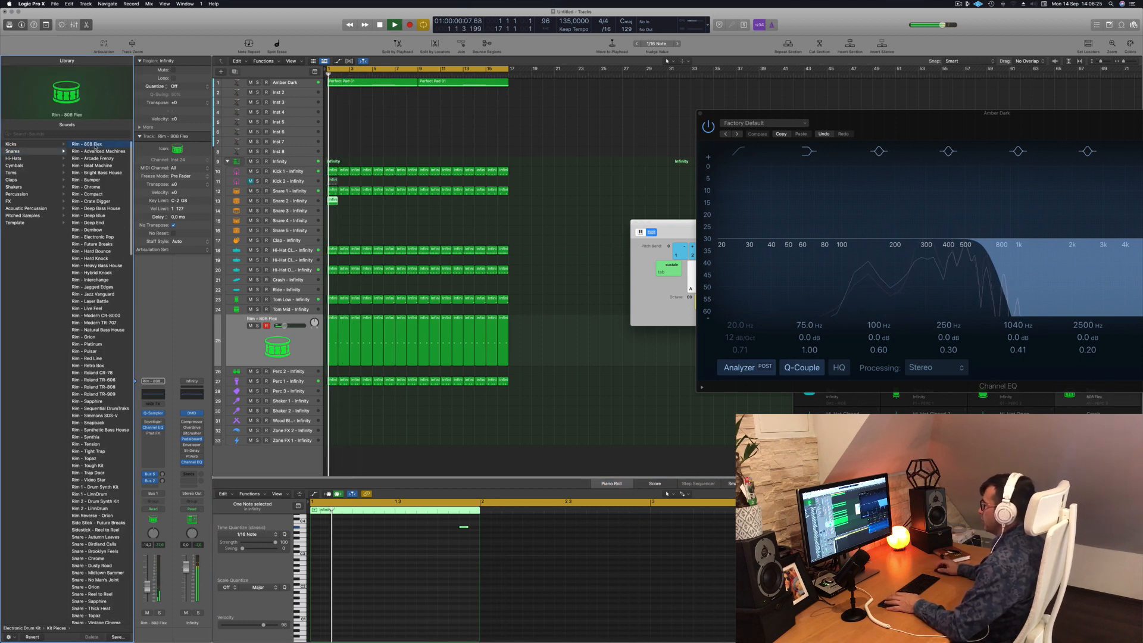
pyautogui.press('Return')
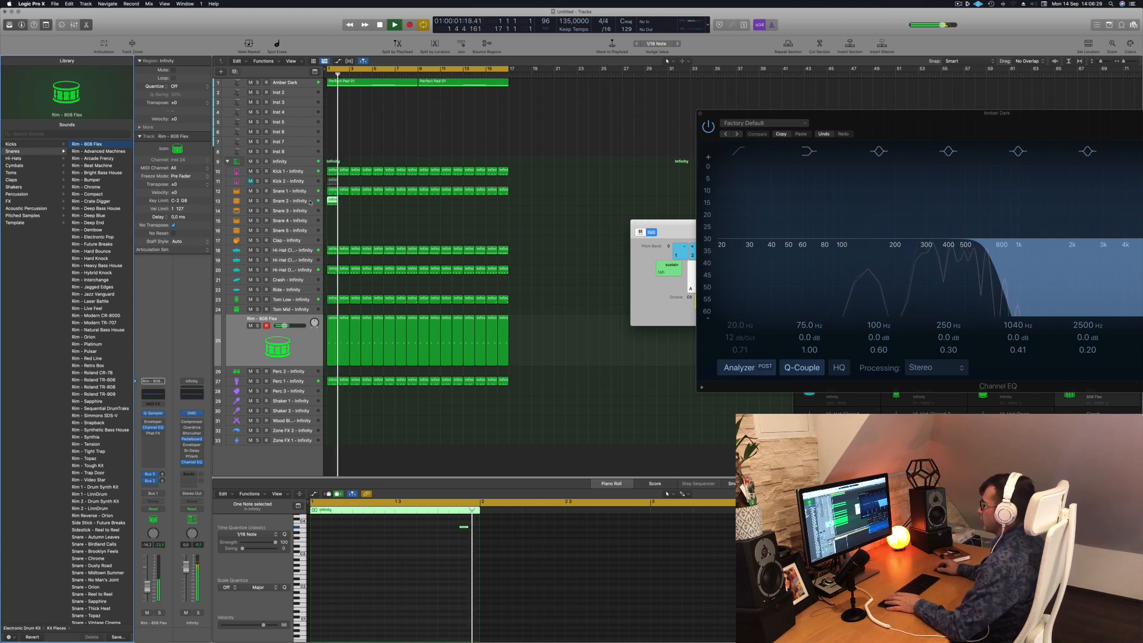
pyautogui.click(298, 353)
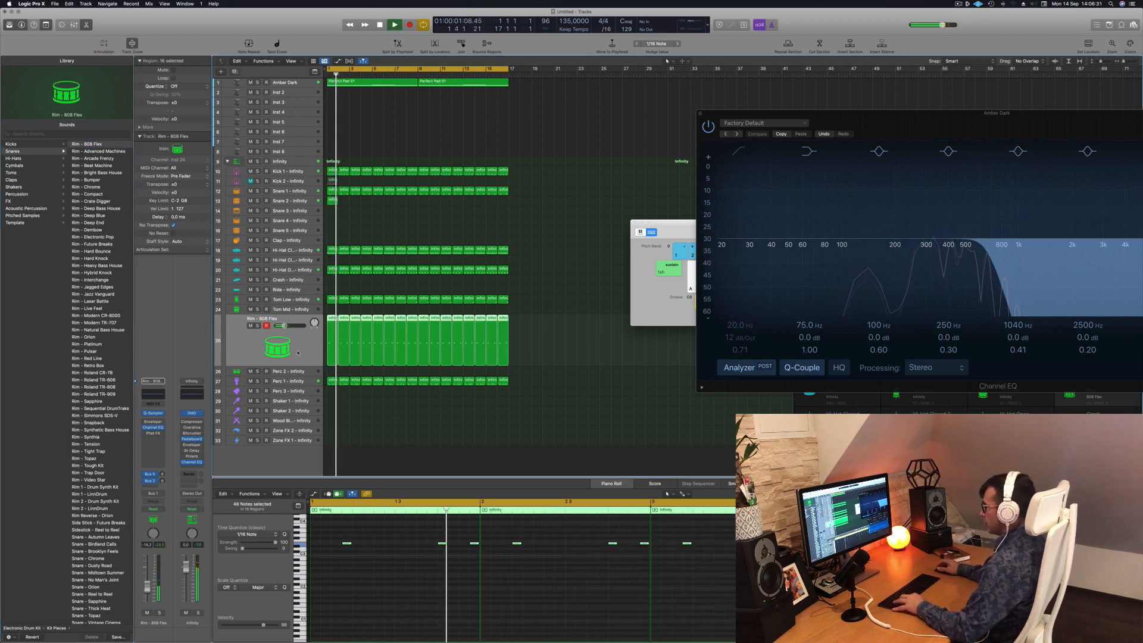
pyautogui.press('super+z')
pyautogui.press('space')
pyautogui.press('space')
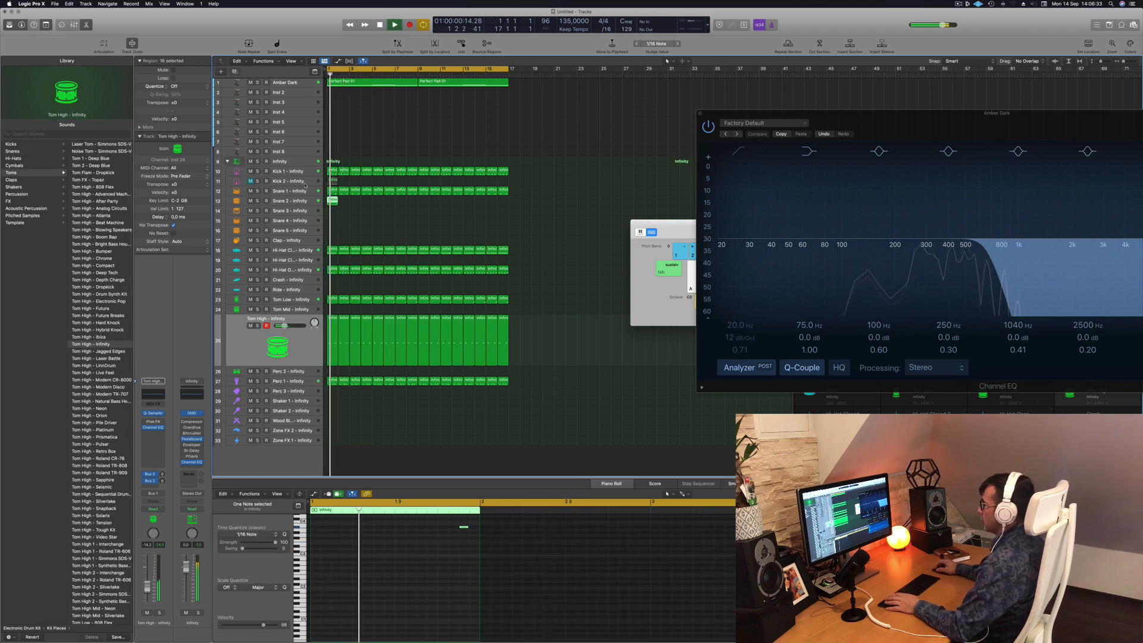
# Select the Snare 2 track and load the Rim - 808 Flex sound on it
pyautogui.click(302, 201)
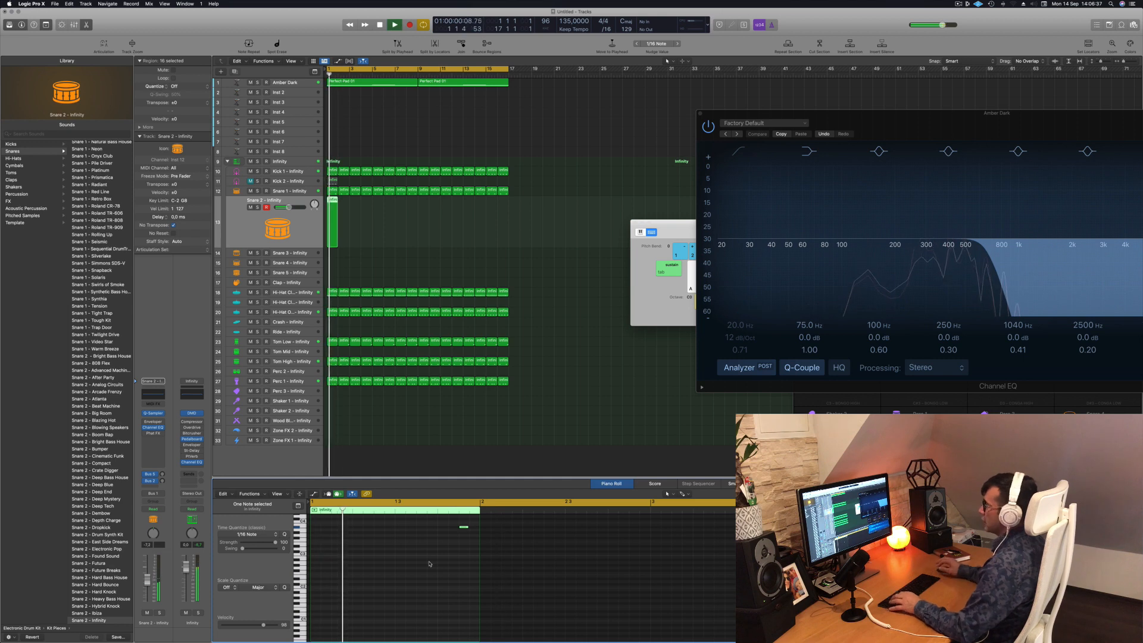
pyautogui.scroll(15, 106, 159)
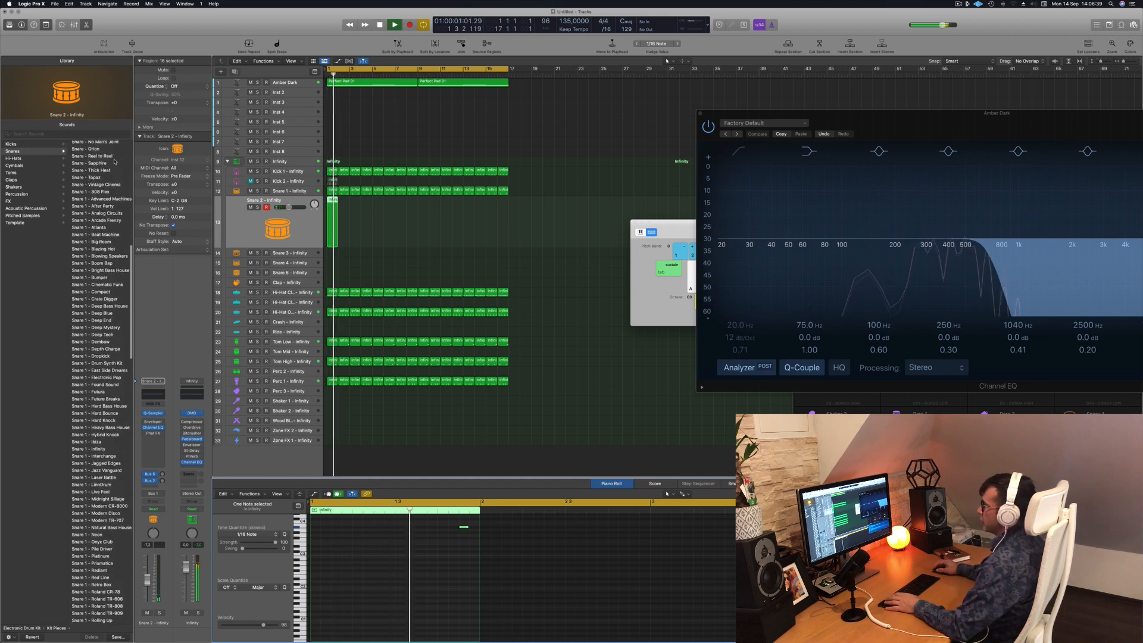
pyautogui.click(99, 145)
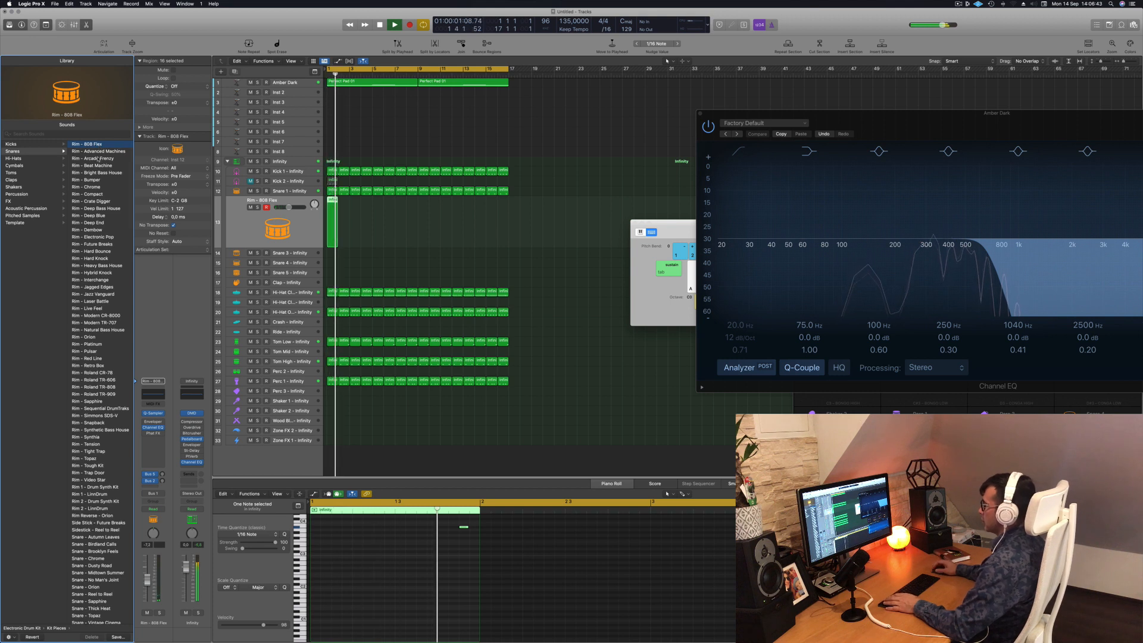
# Transpose the single rim note by octaves during playback, settling one octave below its starting pitch
pyautogui.moveTo(421, 557); pyautogui.dragTo(472, 524)
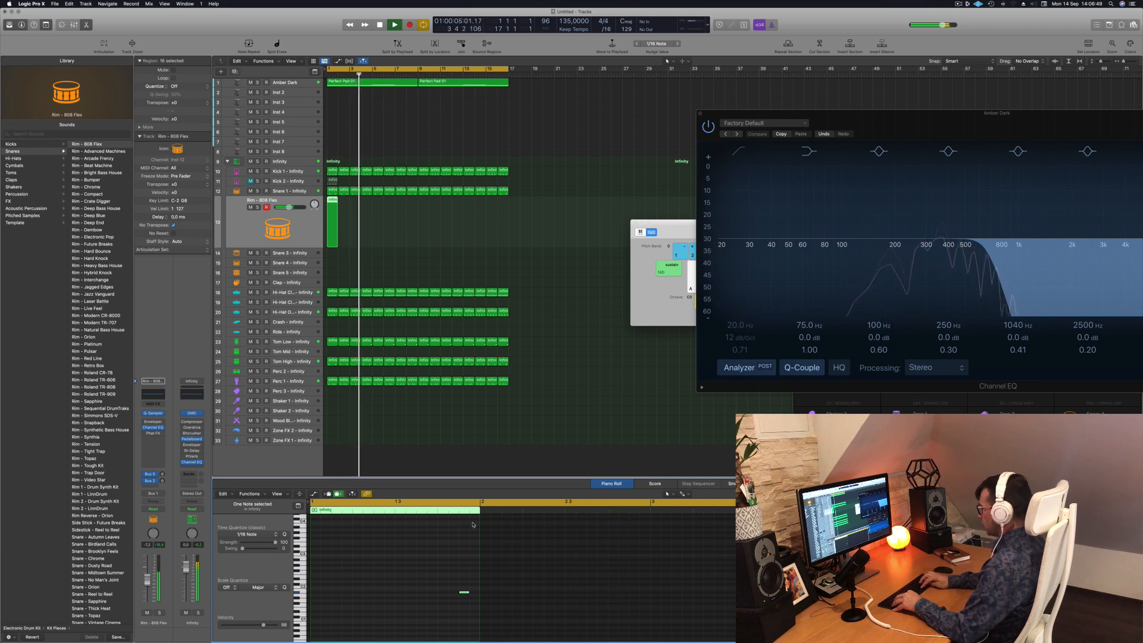
pyautogui.hotkey('alt', 'shift', 'Up')
pyautogui.press('Return')
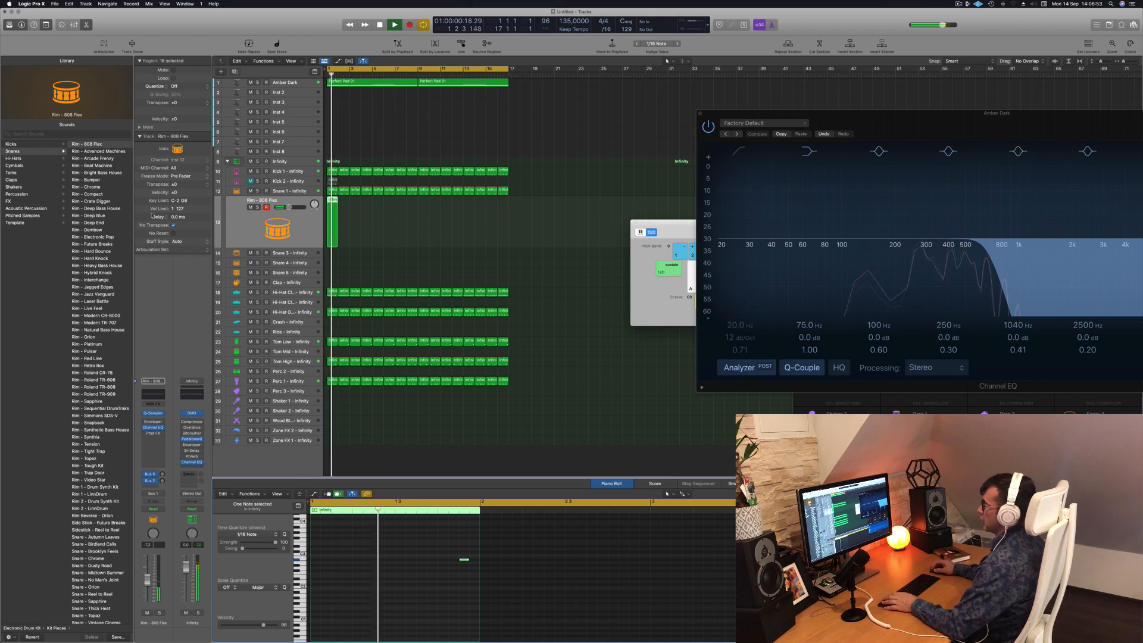
# Audition Rim - Advanced Machines on the rim track, and load Rim - Arcade Frenzy in its place
pyautogui.click(103, 152)
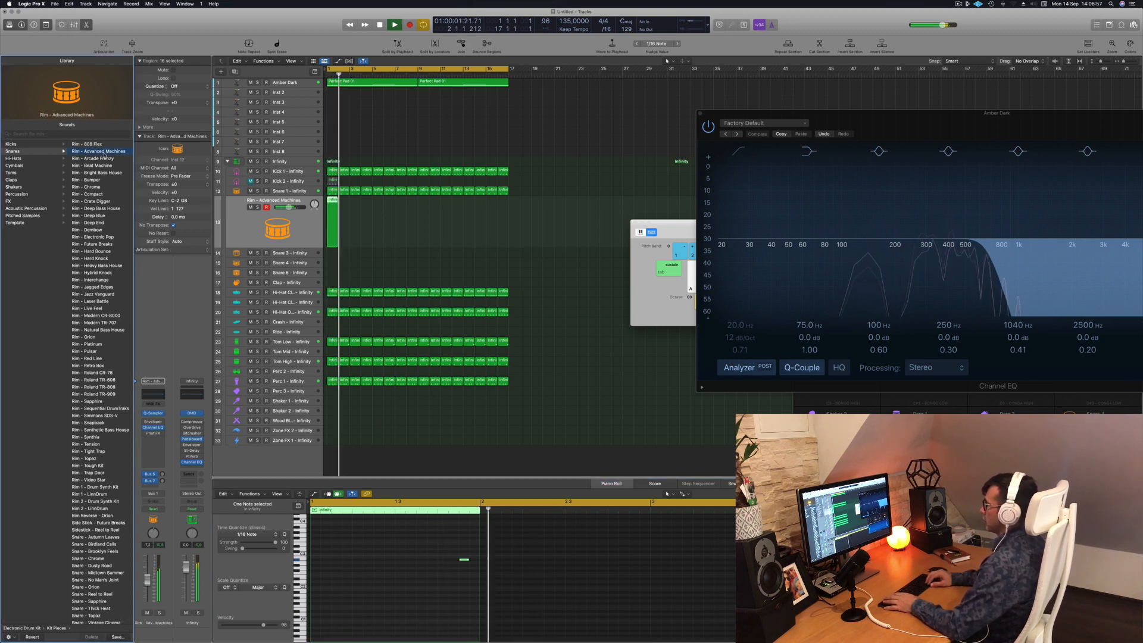
pyautogui.click(105, 158)
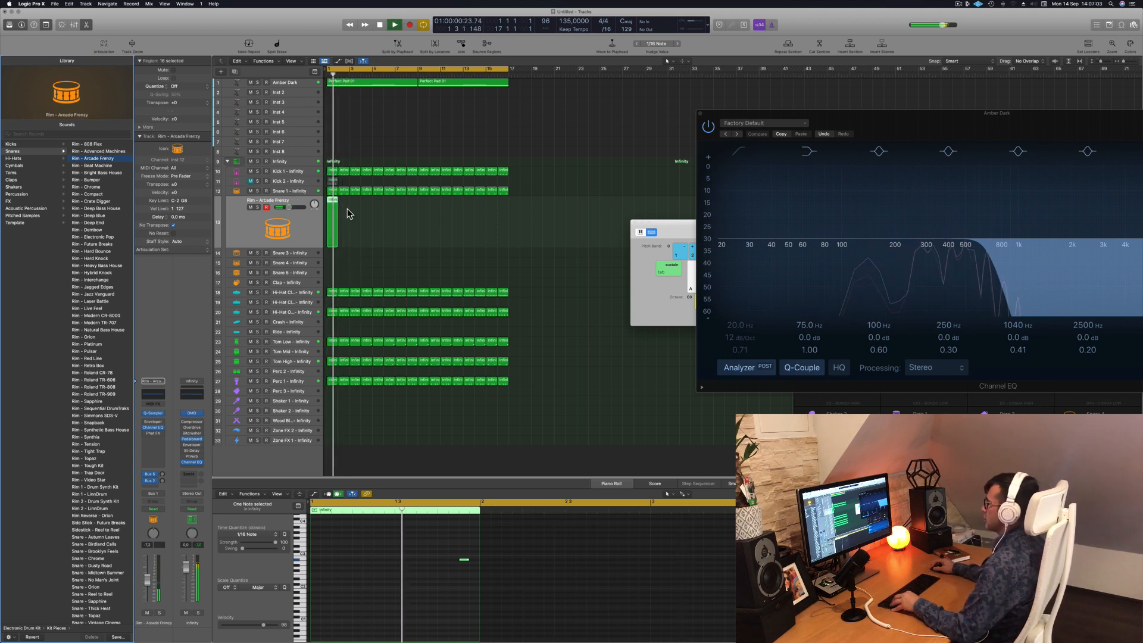
# Duplicate the one-bar Rim - Arcade Frenzy region until it fills 16 bars, and select all of its regions
pyautogui.moveTo(334, 201); pyautogui.dragTo(371, 210)
pyautogui.click(393, 212)
pyautogui.moveTo(390, 219); pyautogui.dragTo(426, 209)
pyautogui.moveTo(564, 216); pyautogui.dragTo(324, 238)
pyautogui.scroll(-5, 455, 594)
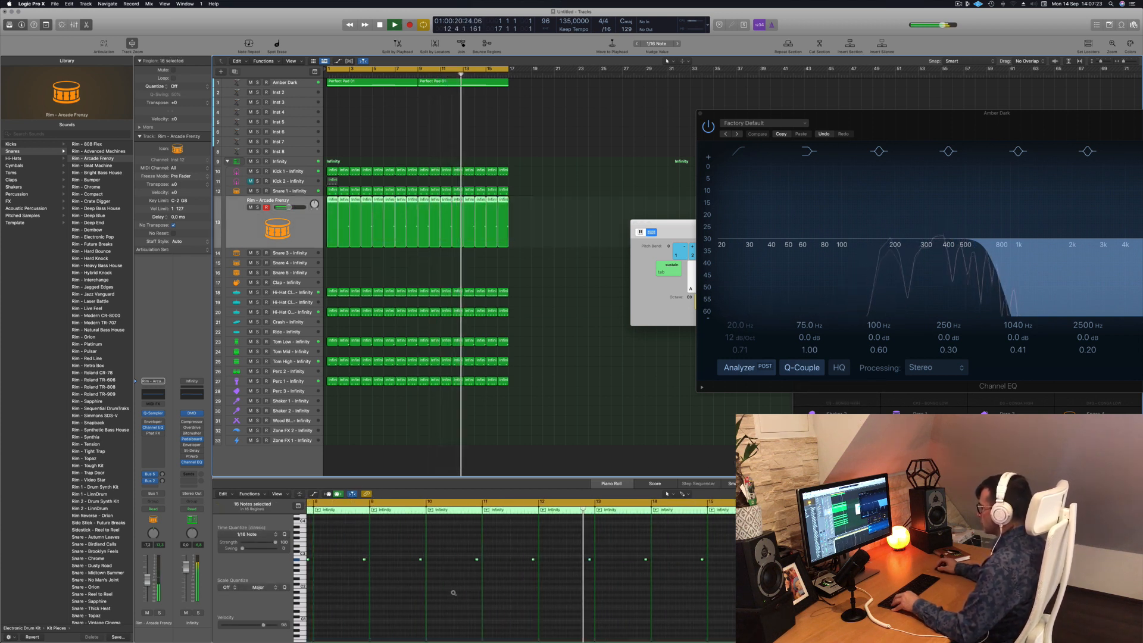
# Select all 16 rim notes and adjust their pitch in semitone steps during playback, ending slightly higher
pyautogui.hscroll(-5, 438, 599)
pyautogui.click(355, 596)
pyautogui.press('super+a')
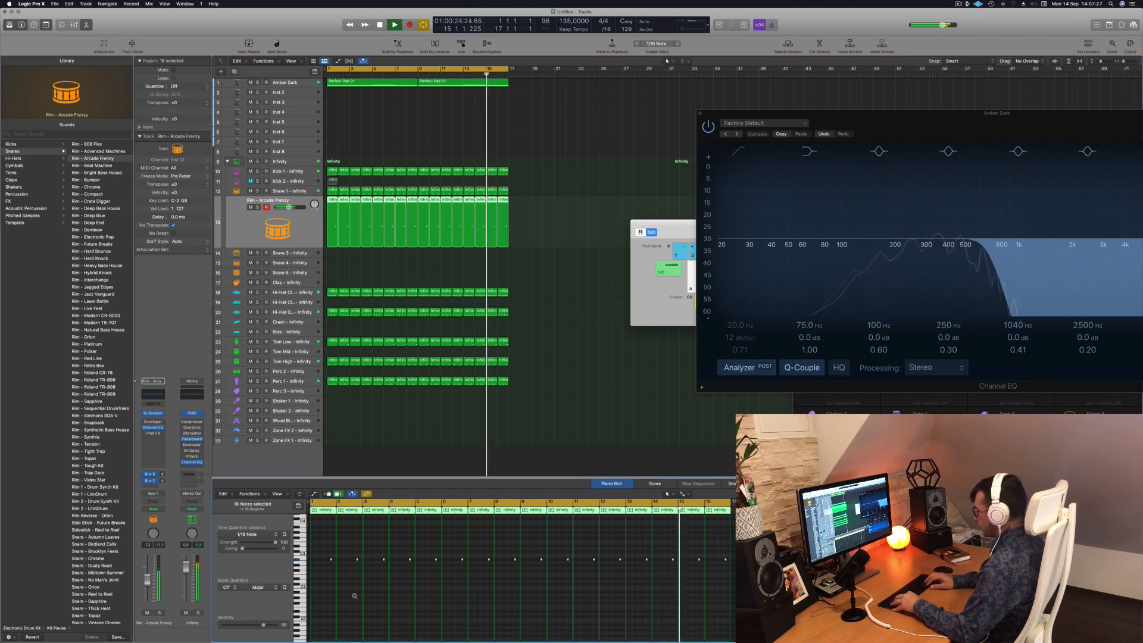
pyautogui.hotkey('alt', 'Left')
pyautogui.hotkey('alt', 'Left')
pyautogui.hotkey('alt', 'Down')
pyautogui.hotkey('alt', 'Down')
pyautogui.hotkey('alt', 'Up')
pyautogui.hotkey('alt', 'Up')
pyautogui.hotkey('alt', 'Up')
pyautogui.hotkey('alt', 'Up')
pyautogui.hotkey('alt', 'Up')
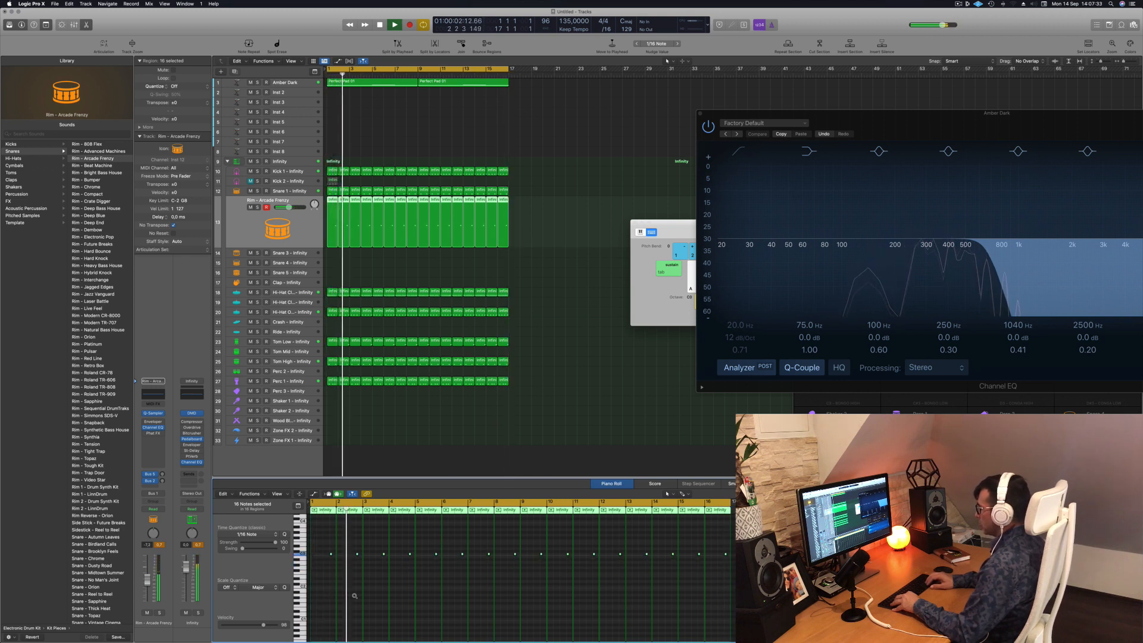
# Raise the 16 rim notes by one pitch step and nudge them earlier and later during playback to adjust their timing
pyautogui.hotkey('alt', 'Up')
pyautogui.hotkey('alt', 'Left')
pyautogui.hotkey('alt', 'Left')
pyautogui.hotkey('alt', 'Right')
pyautogui.hotkey('alt', 'Right')
pyautogui.hotkey('alt', 'Right')
pyautogui.hotkey('alt', 'Right')
pyautogui.hotkey('alt', 'Left')
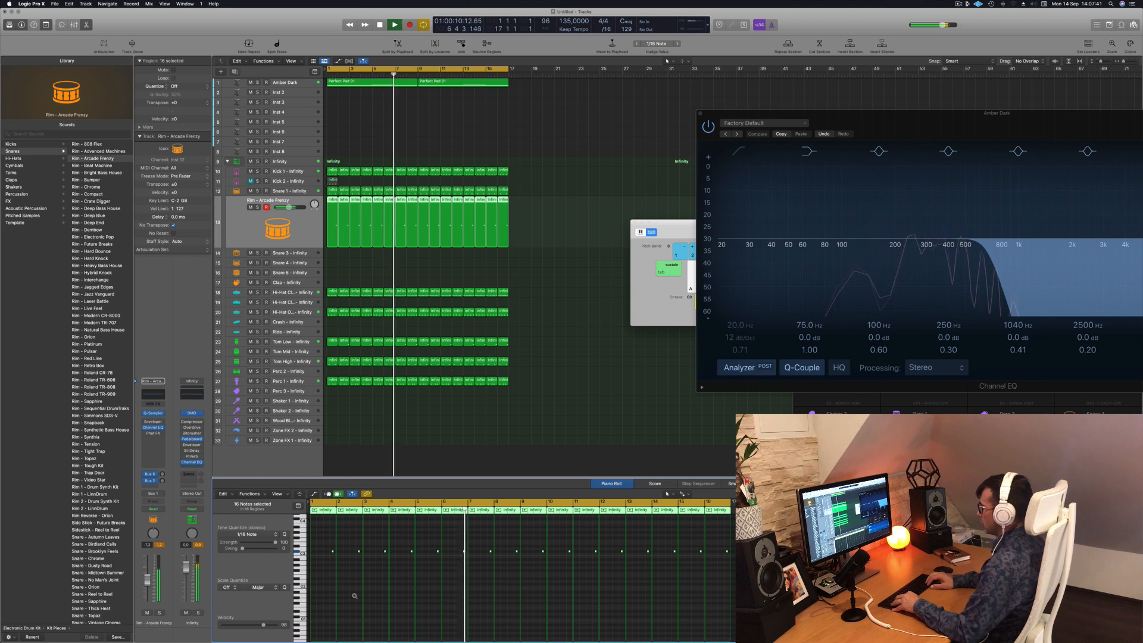
pyautogui.hotkey('alt', 'Left')
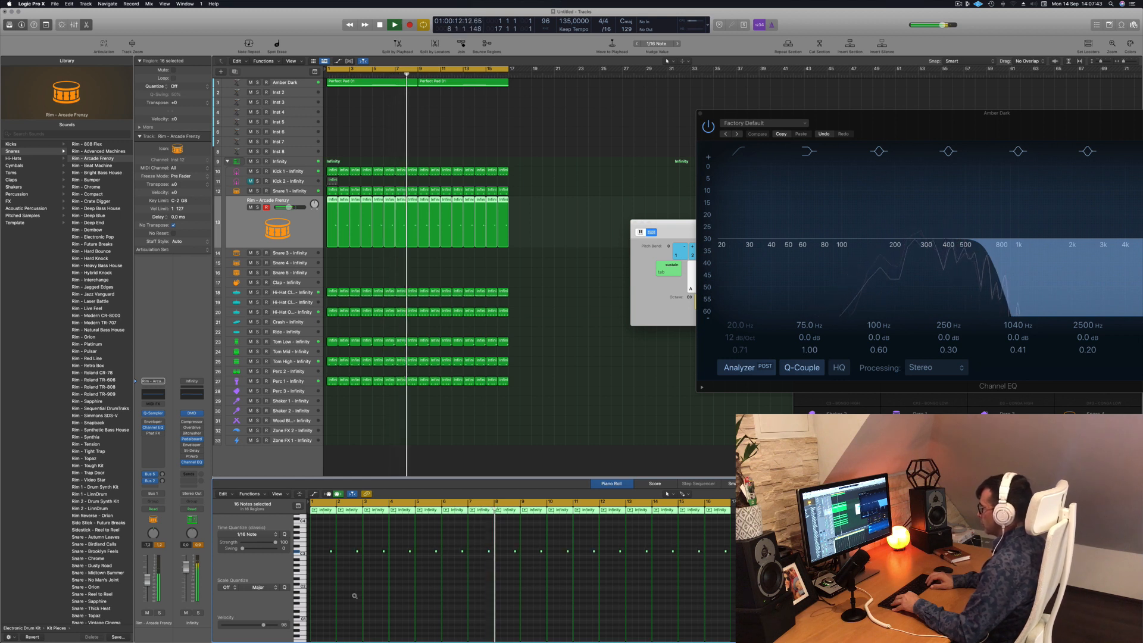
pyautogui.hotkey('alt', 'Left')
pyautogui.hotkey('alt', 'Right')
# Restart playback and lower the Rim - Arcade Frenzy track's volume
pyautogui.press('Return')
pyautogui.moveTo(148, 586); pyautogui.dragTo(142, 590)
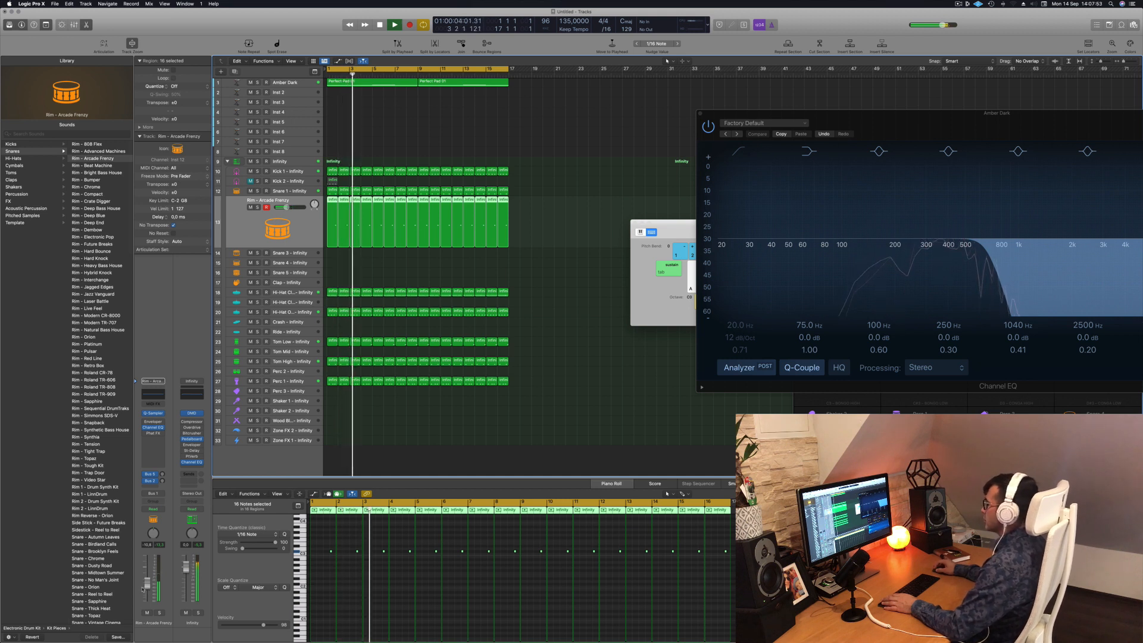
pyautogui.moveTo(147, 584); pyautogui.dragTo(147, 589)
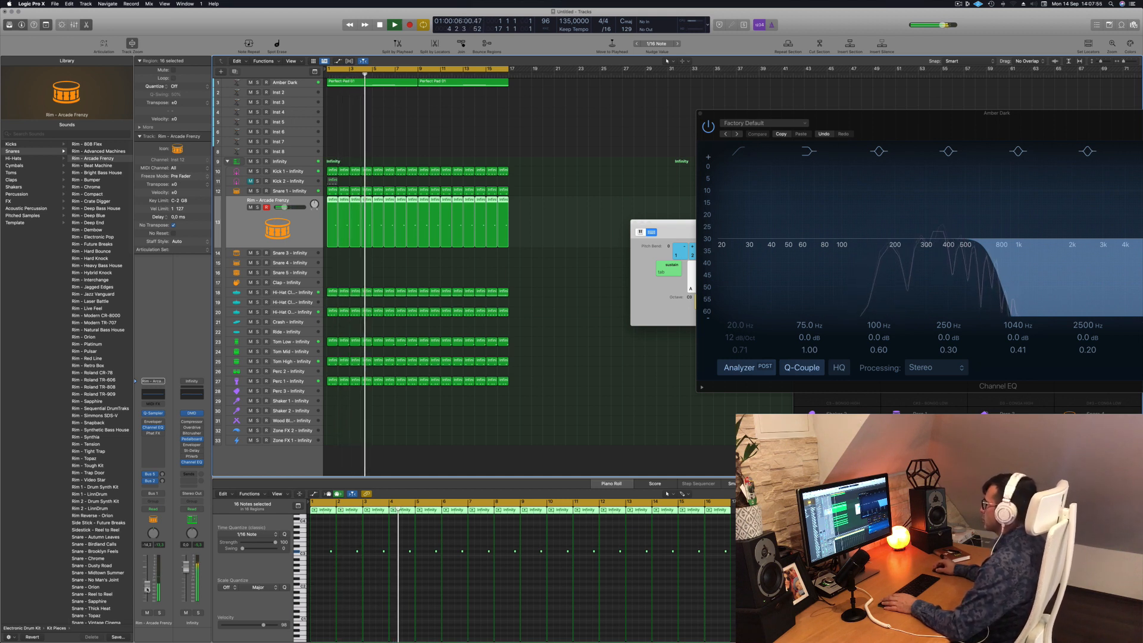
# Copy the first Perfect Pad 01 region from the Amber Dark track to the Inst 2 track at bar 1
pyautogui.scroll(1, 426, 412)
pyautogui.click(314, 83)
pyautogui.click(385, 162)
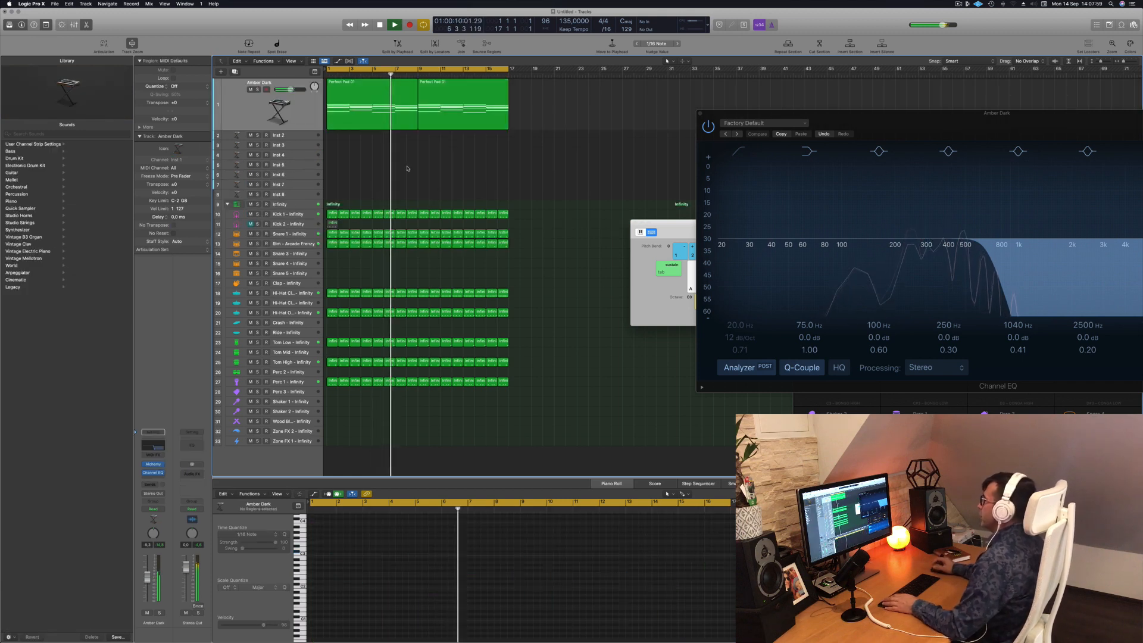
pyautogui.click(348, 95)
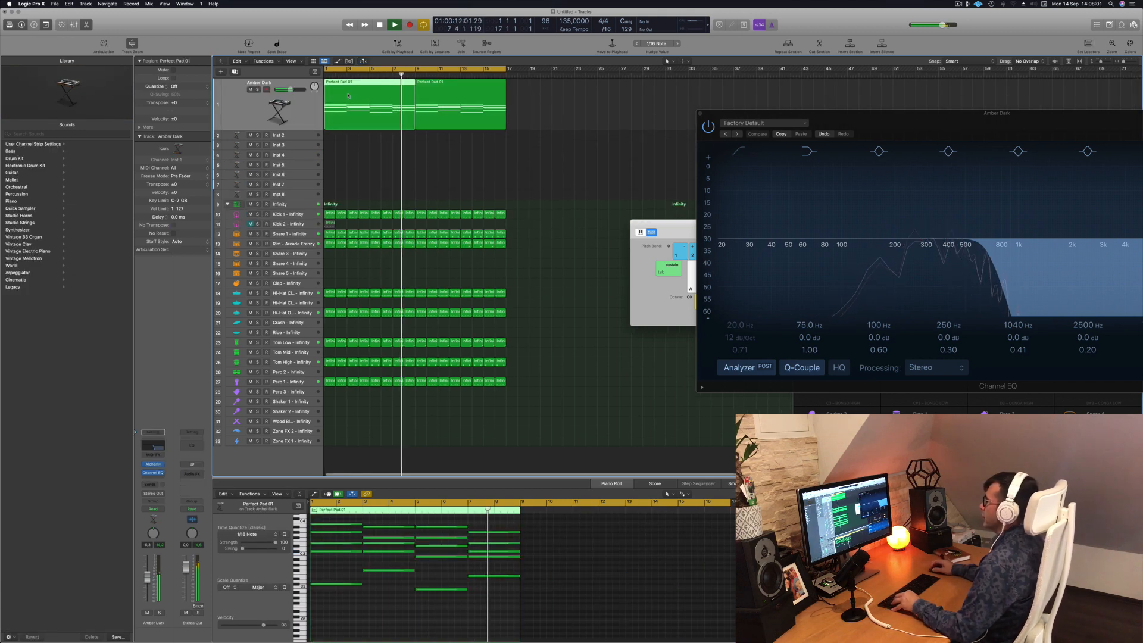
pyautogui.moveTo(348, 96); pyautogui.dragTo(300, 200)
pyautogui.click(297, 137)
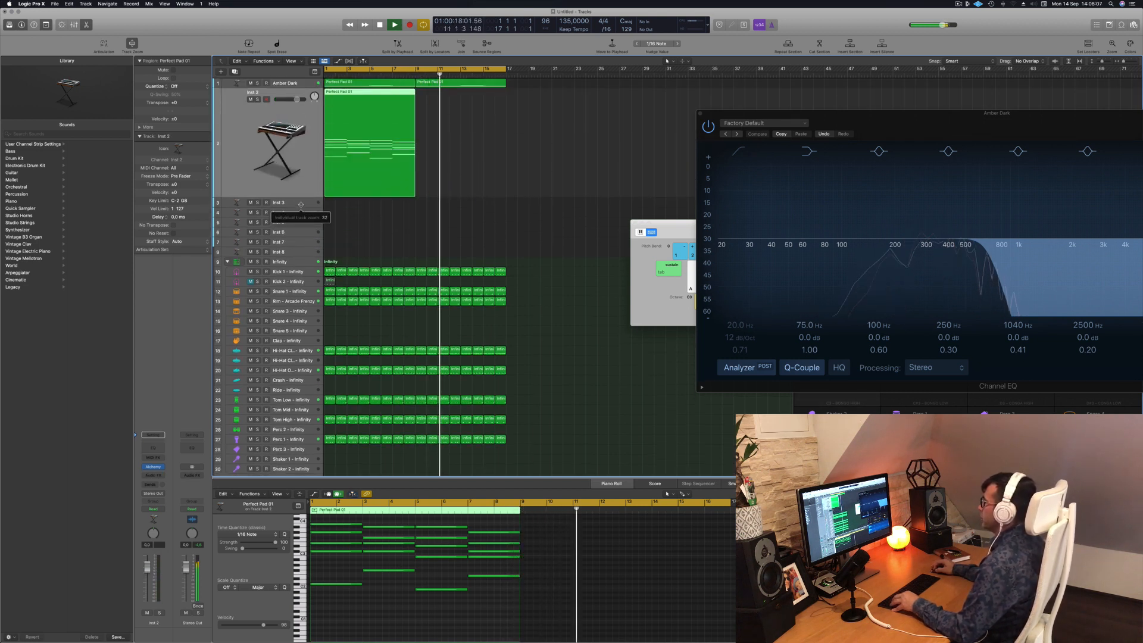
# Delete all upper chord notes from the copied region on Inst 2, keeping only the lowest note of each chord
pyautogui.hscroll(-2, 346, 619)
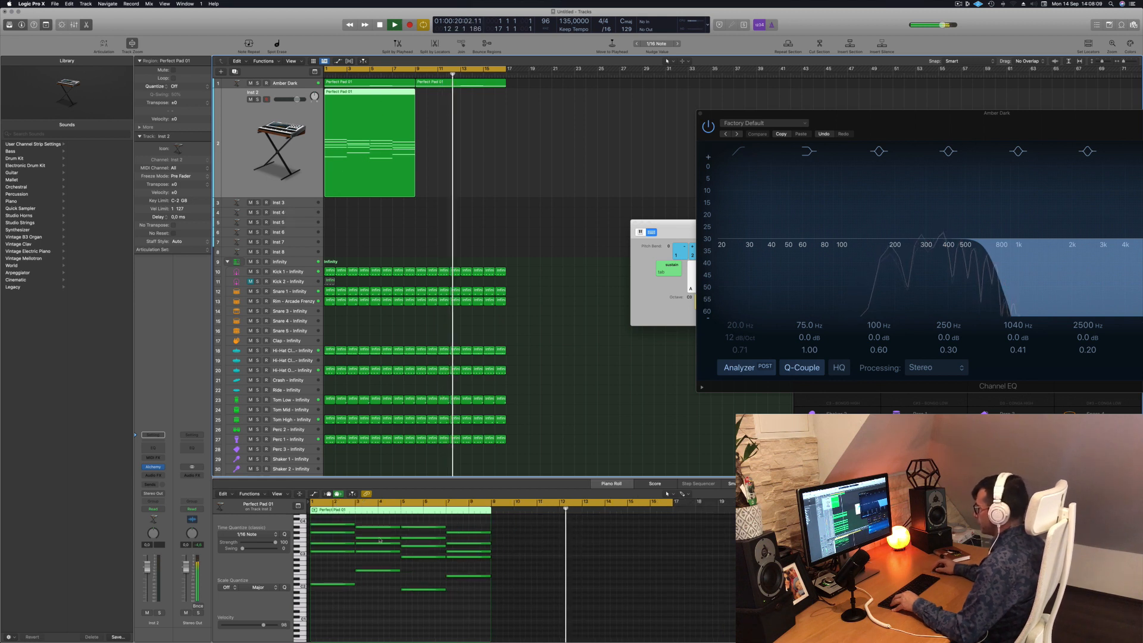
pyautogui.moveTo(340, 520); pyautogui.dragTo(492, 563)
pyautogui.press('Delete')
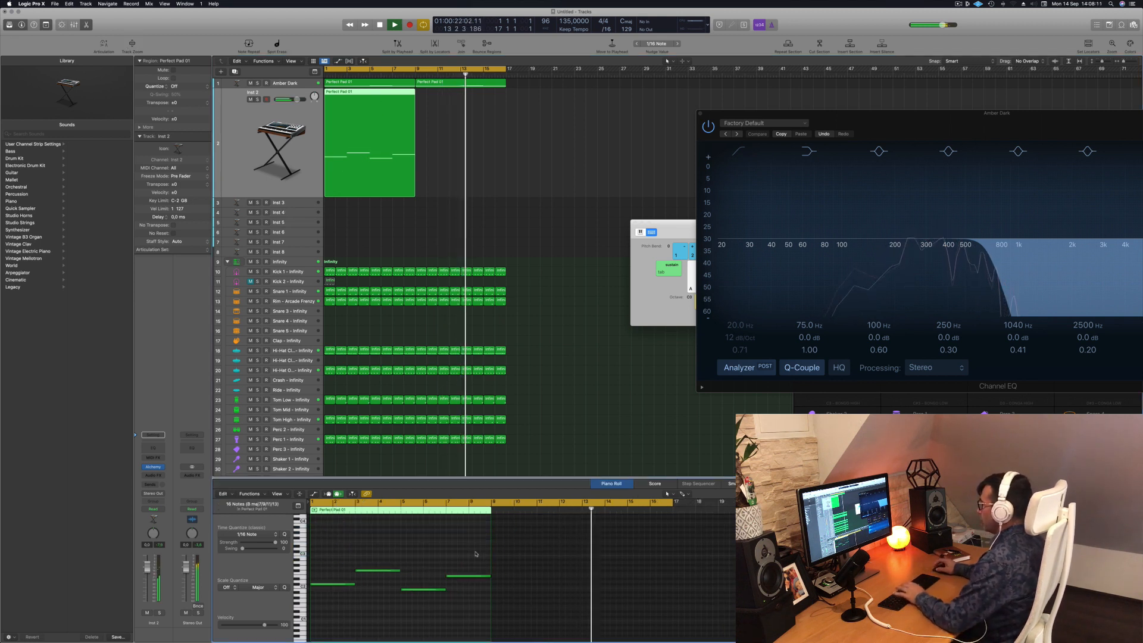
# Select the four remaining notes on Inst 2, transpose them down one octave, and play the song from the start
pyautogui.click(323, 340)
pyautogui.press('Return')
pyautogui.click(357, 547)
pyautogui.hotkey('alt', 'shift', 'Down')
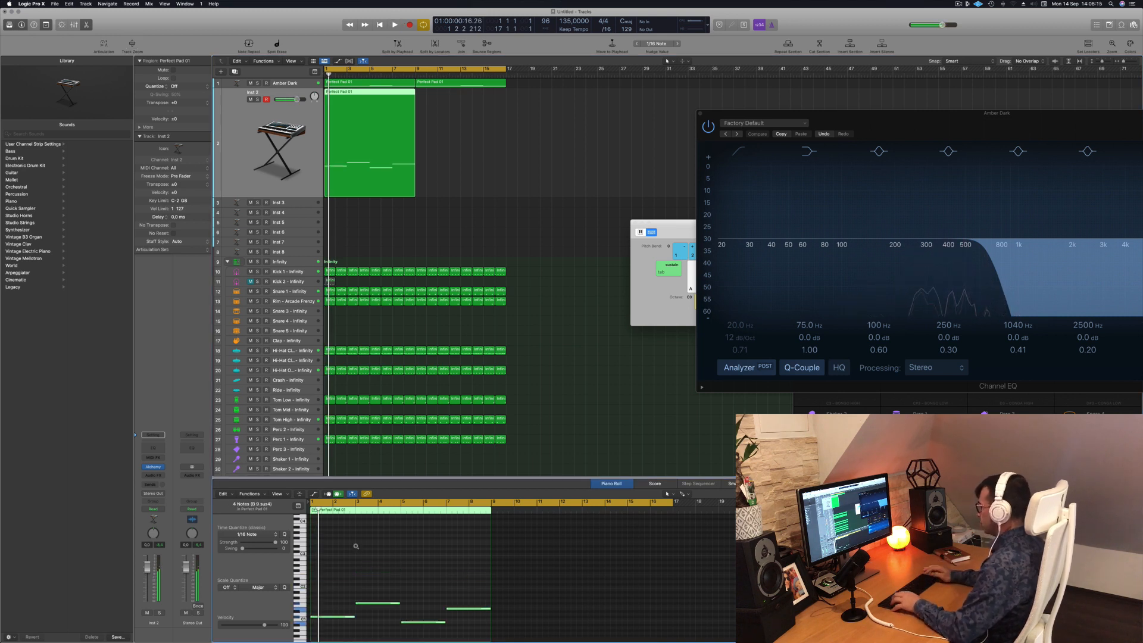
pyautogui.click(395, 456)
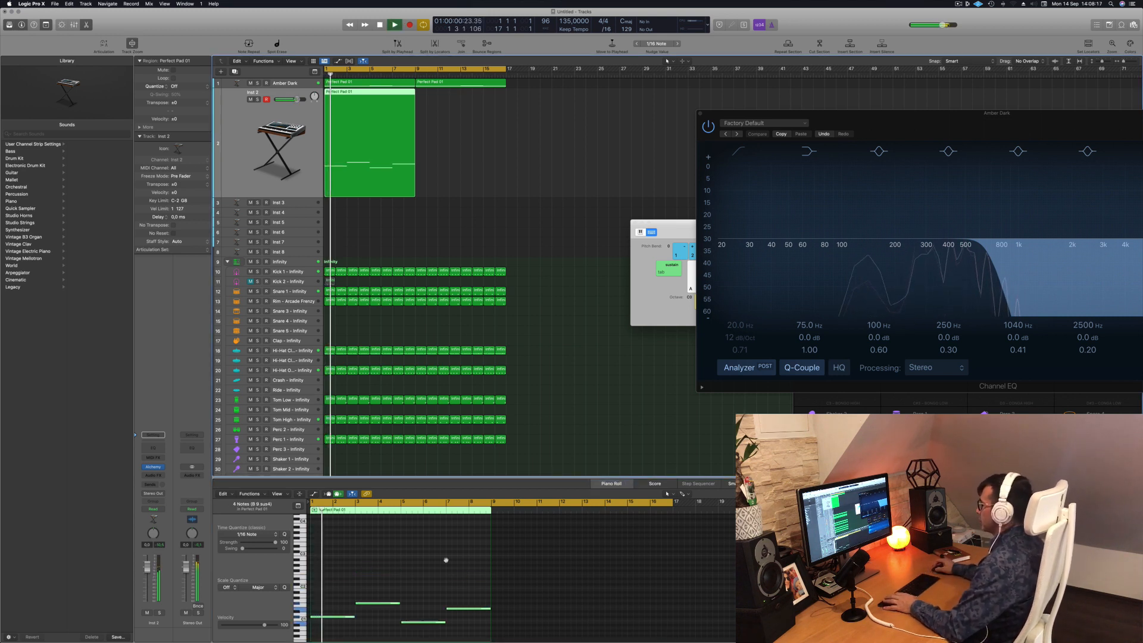
# Select the four bass notes on Inst 2 and shorten them together to a little under half a bar
pyautogui.scroll(5, 419, 588)
pyautogui.moveTo(375, 584); pyautogui.dragTo(630, 642)
pyautogui.scroll(3, 400, 585)
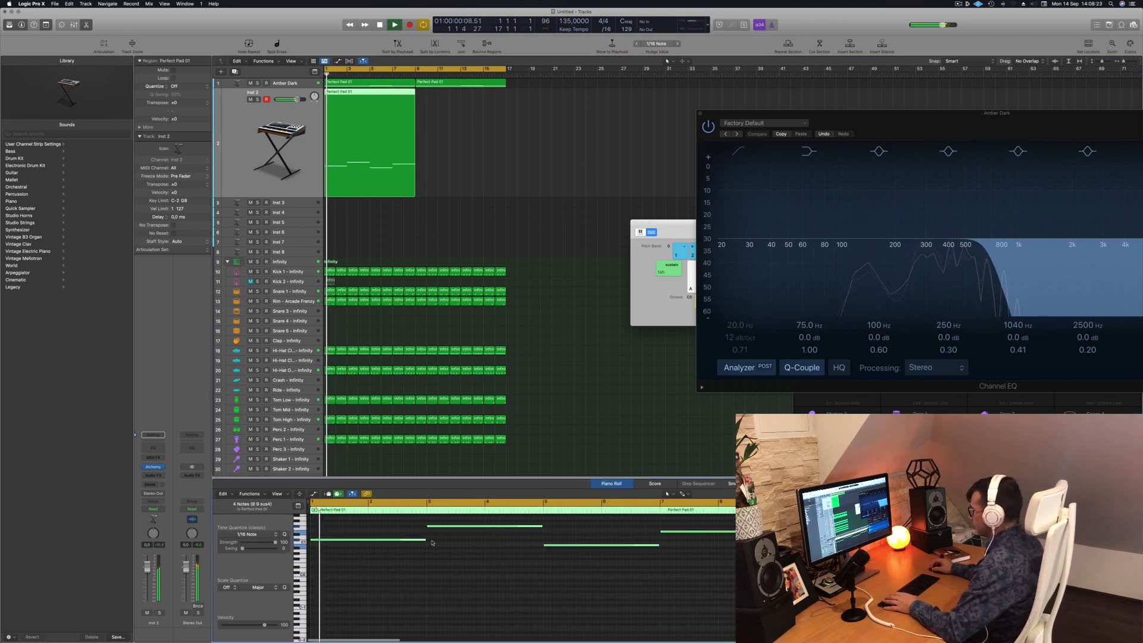
pyautogui.moveTo(423, 539); pyautogui.dragTo(328, 542)
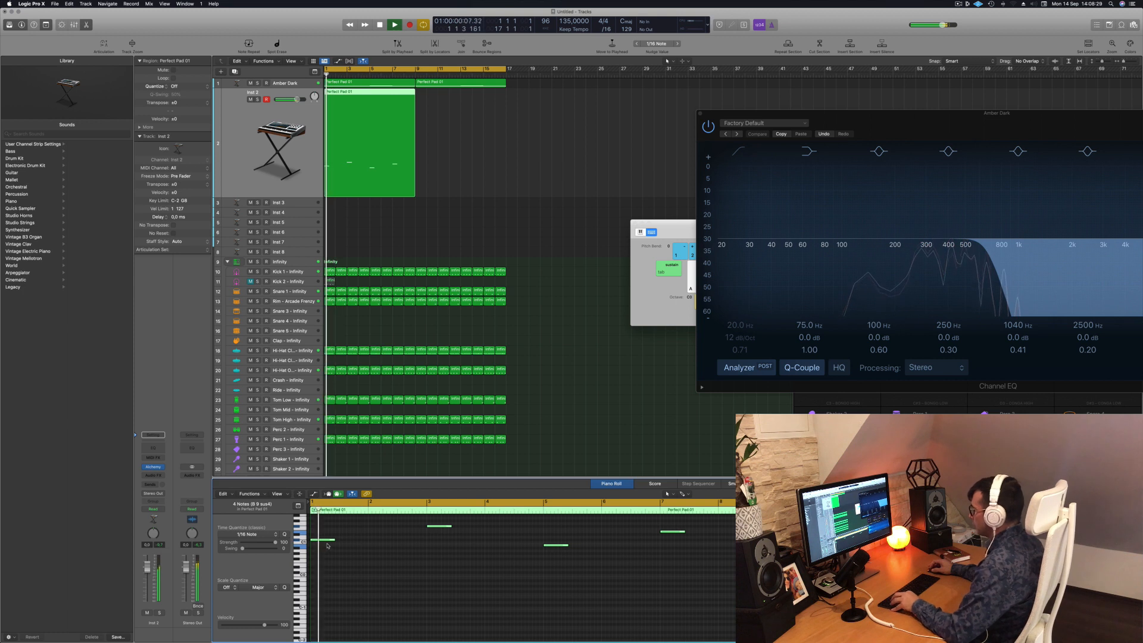
# Add two shorter repeats of the same pitch after each of the four bass notes and play the pattern
pyautogui.scroll(3, 334, 549)
pyautogui.moveTo(321, 541); pyautogui.dragTo(363, 543)
pyautogui.press('space')
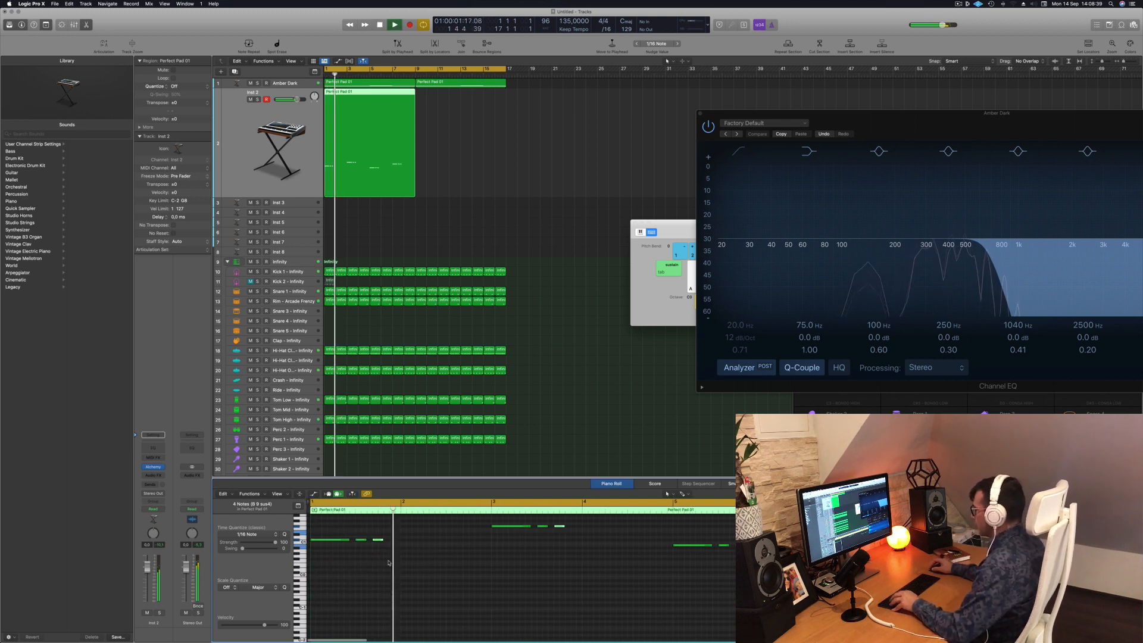
# Listen to the opening of the new bass pattern repeatedly with the drums and pad
pyautogui.press('space')
pyautogui.press('space')
pyautogui.press('super+Left')
pyautogui.press('space')
pyautogui.press('space')
pyautogui.press('space')
pyautogui.press('space')
pyautogui.press('super+Left')
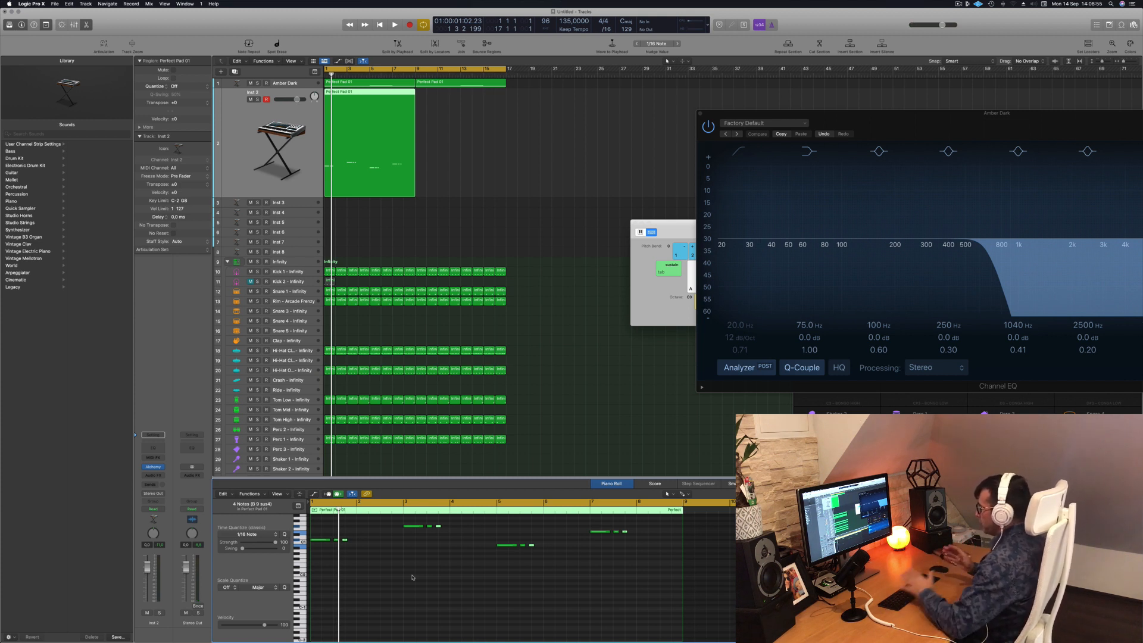
pyautogui.press('space')
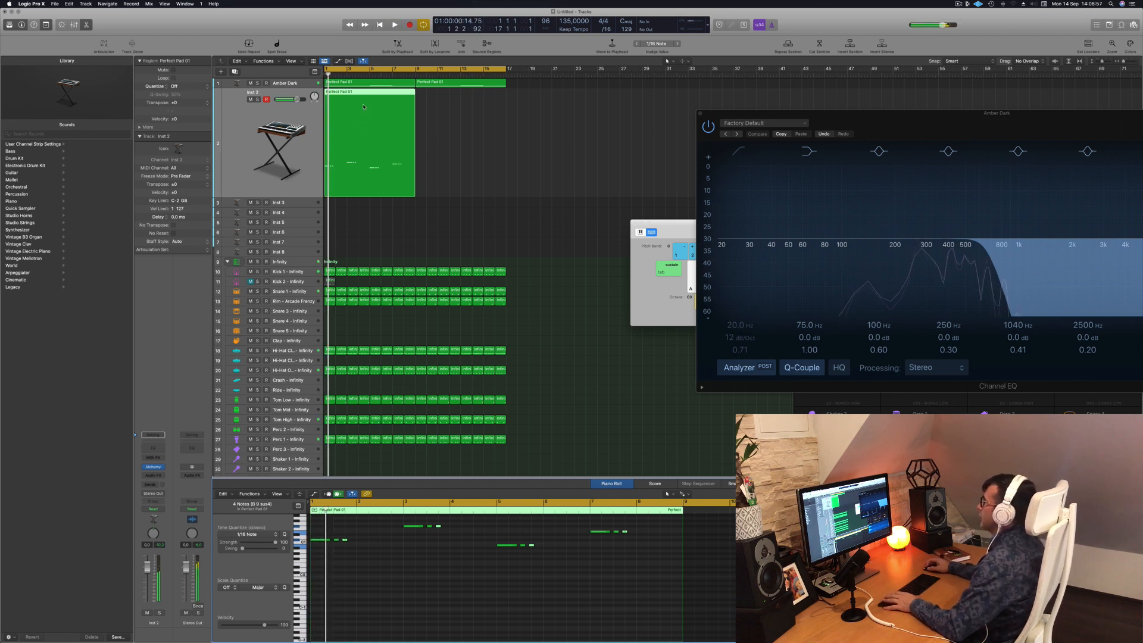
# Copy the bass region on Inst 2 to bar 9 so the pattern spans 16 bars, and play it
pyautogui.moveTo(359, 94); pyautogui.dragTo(452, 101)
pyautogui.press('space')
pyautogui.click(258, 143)
pyautogui.press('space')
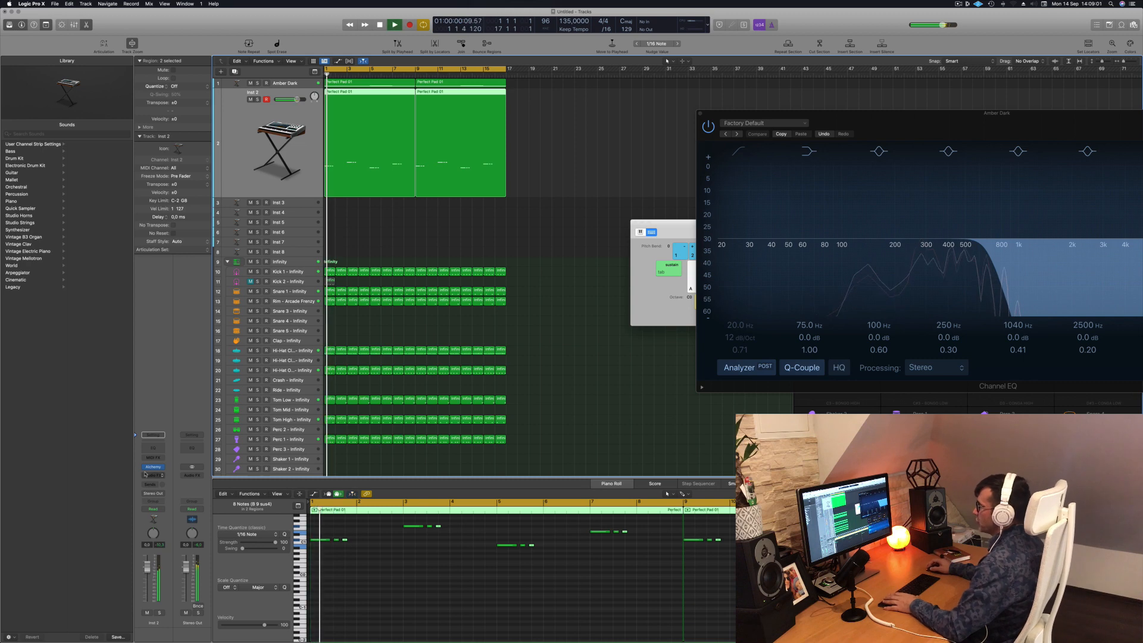
# Open Alchemy on Inst 2, load the 70s Synth Intro preset from the Bass category, and replay from the start
pyautogui.click(154, 467)
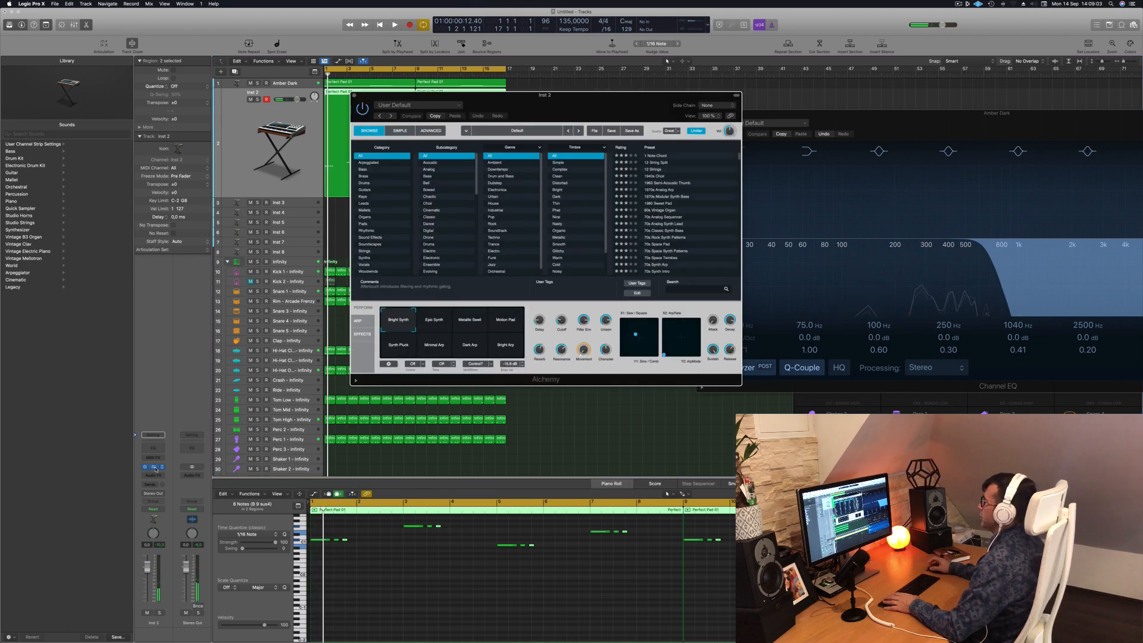
pyautogui.moveTo(596, 104); pyautogui.dragTo(691, 161)
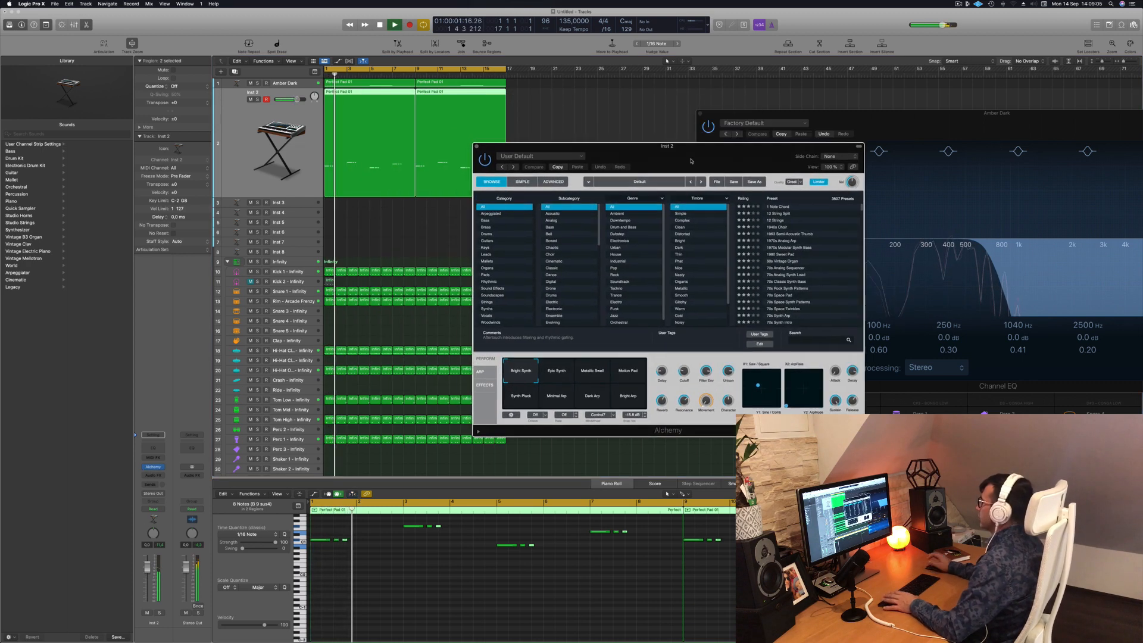
pyautogui.click(489, 221)
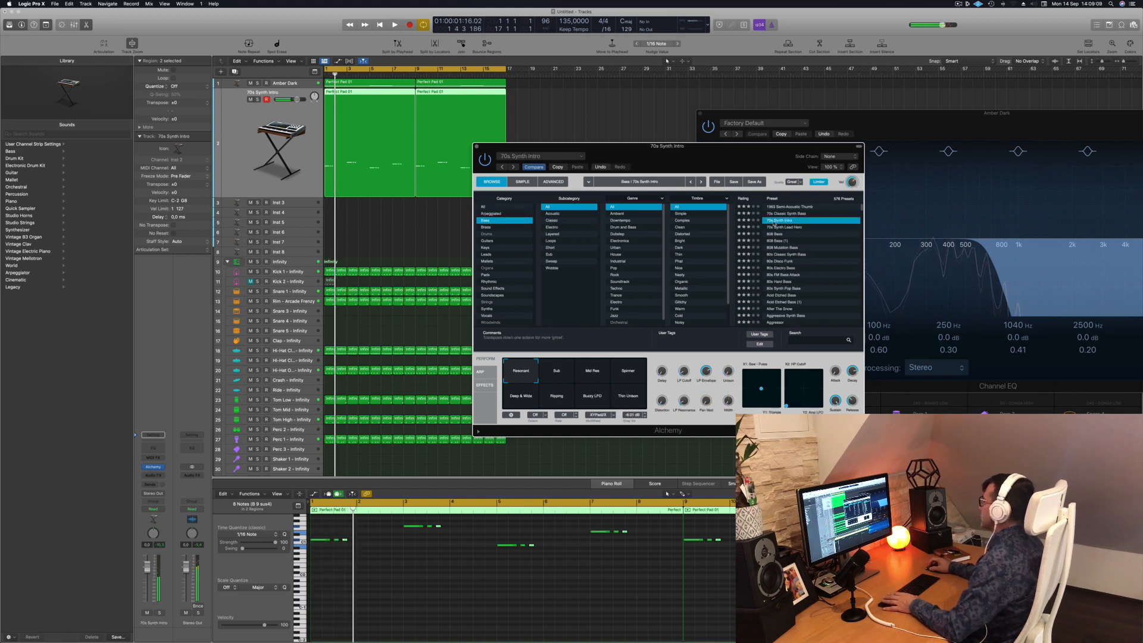
pyautogui.moveTo(725, 156); pyautogui.dragTo(739, 147)
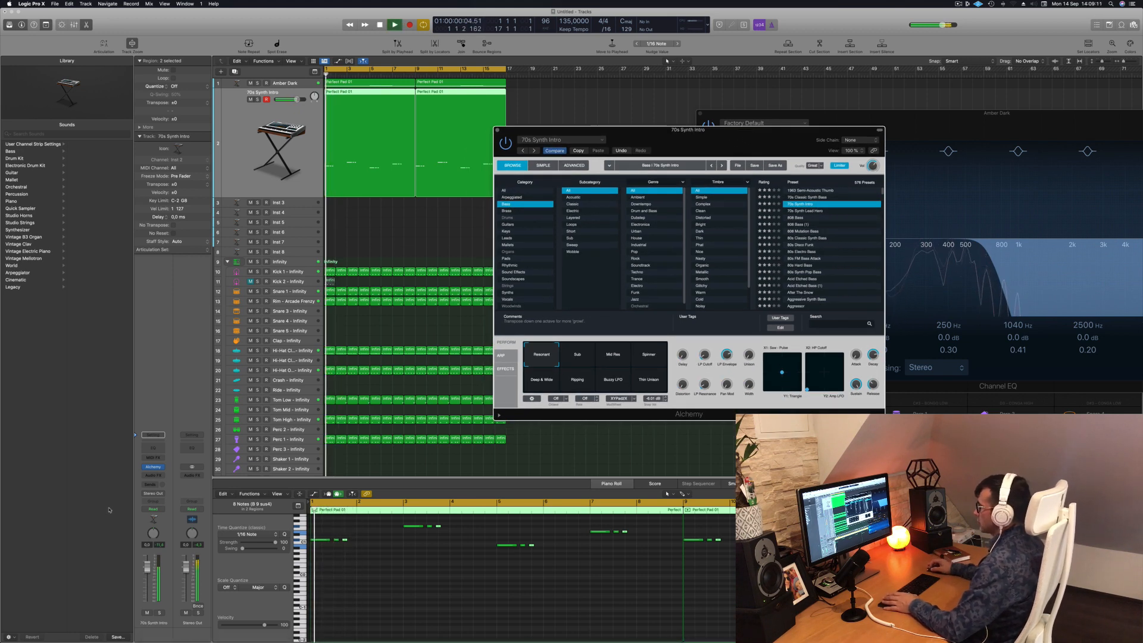
pyautogui.press('Return')
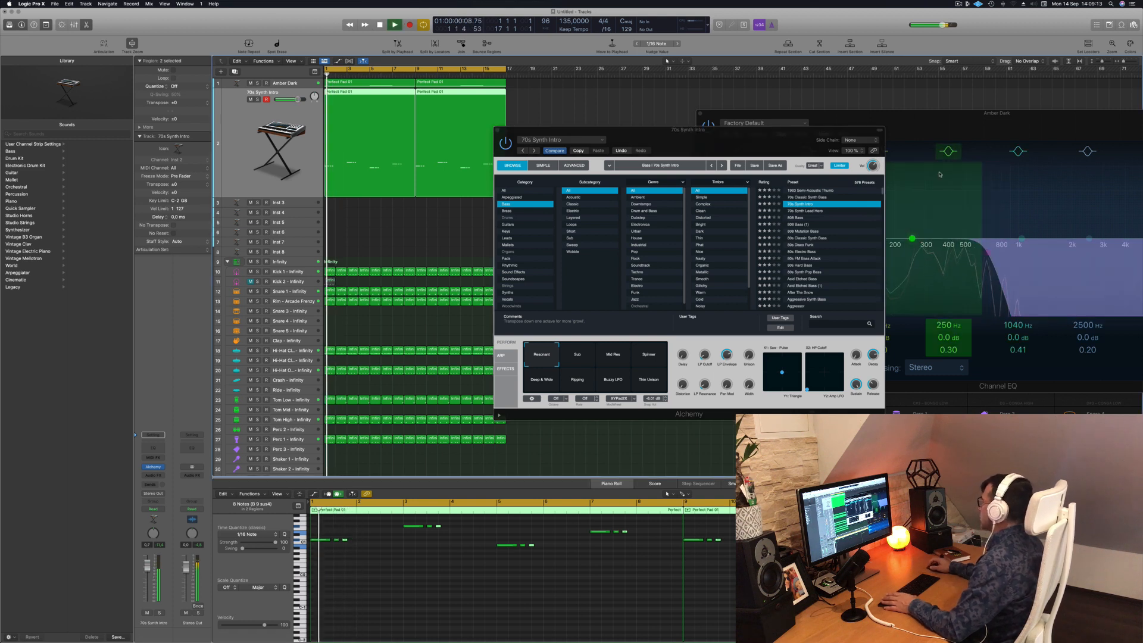
pyautogui.press('Return')
# Audition the 70s Synth Intro performance snapshots from Sub through Thin Unison during playback, and return to Resonant
pyautogui.click(573, 357)
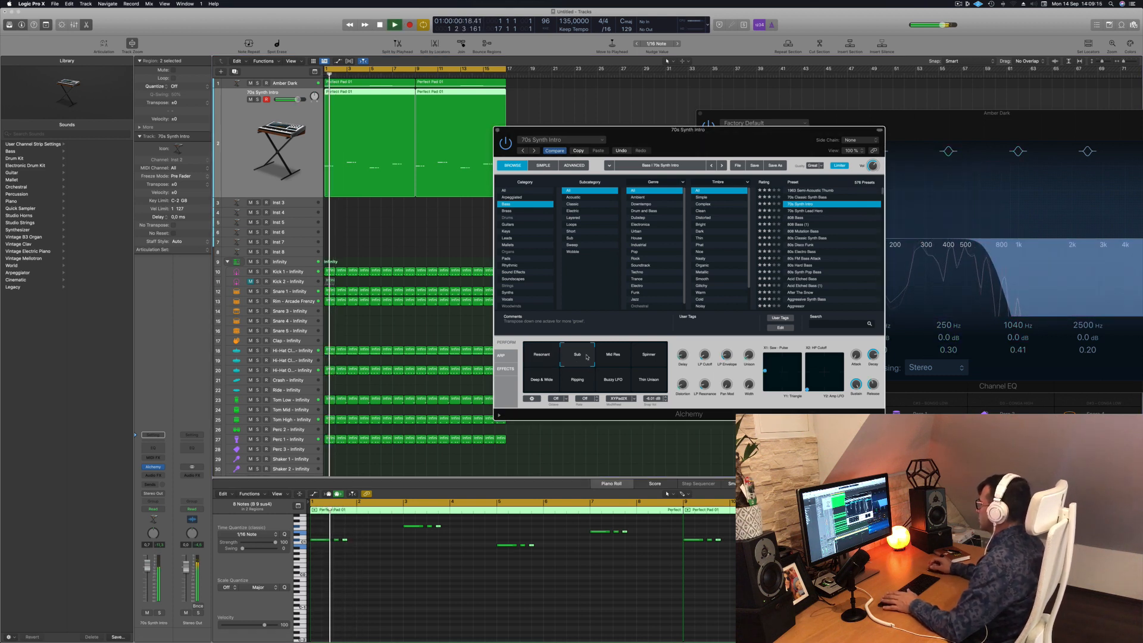
pyautogui.click(617, 356)
pyautogui.click(647, 361)
pyautogui.click(552, 385)
pyautogui.click(576, 385)
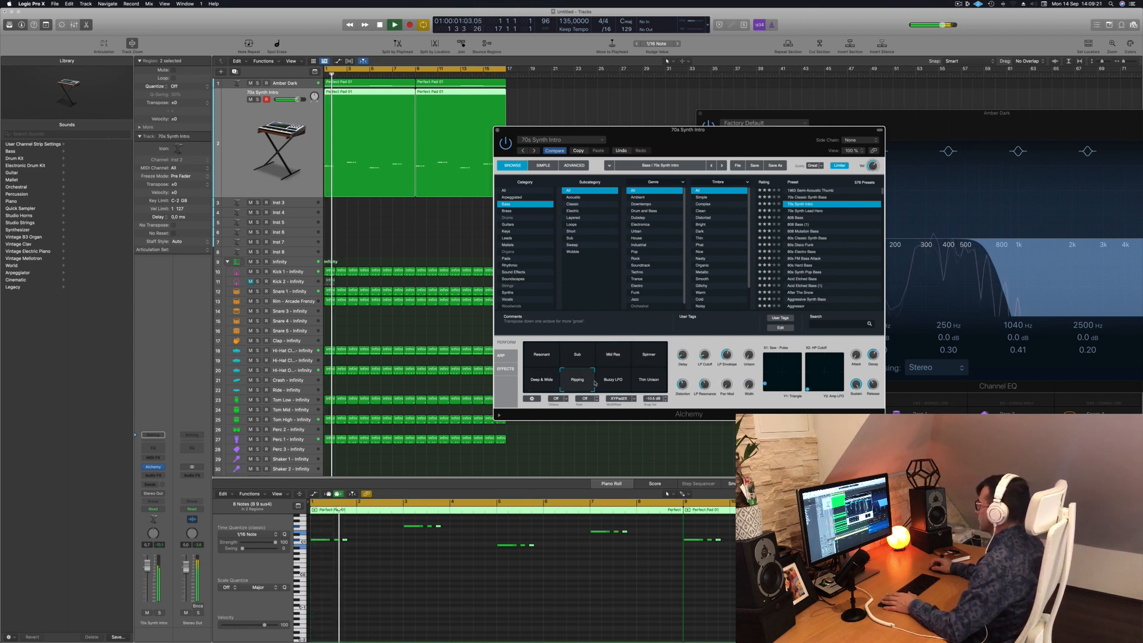
pyautogui.click(614, 383)
pyautogui.click(643, 384)
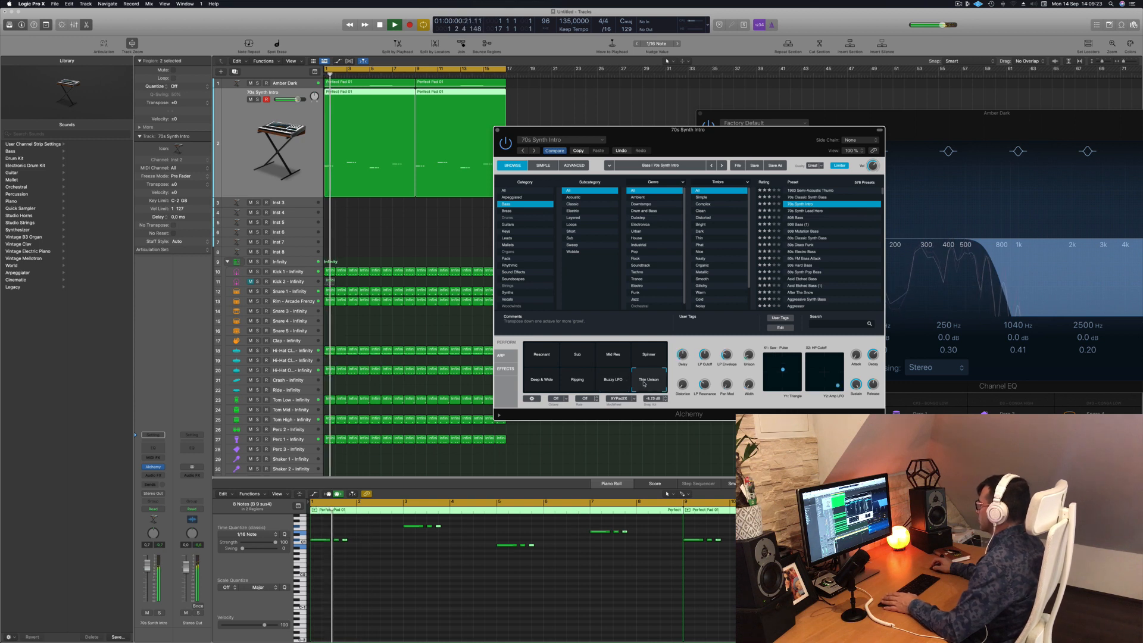
pyautogui.click(576, 383)
pyautogui.click(541, 384)
pyautogui.click(542, 357)
pyautogui.press('space')
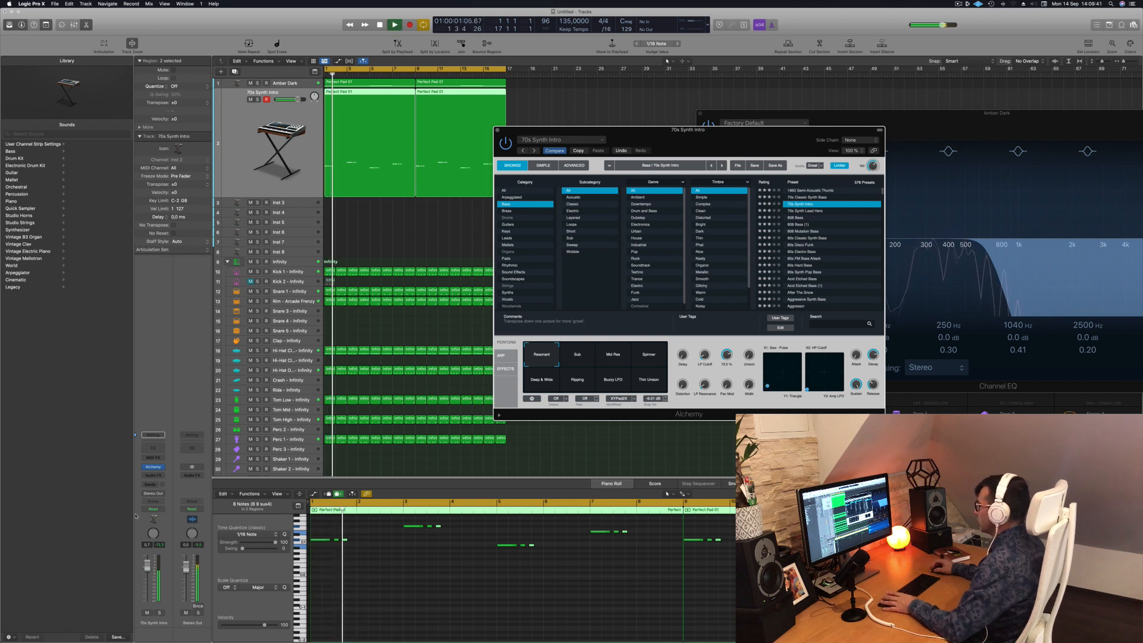
# Lower the volumes of the 70s Synth Intro, Infinity and Amber Dark tracks to balance the mix
pyautogui.moveTo(149, 567); pyautogui.dragTo(149, 570)
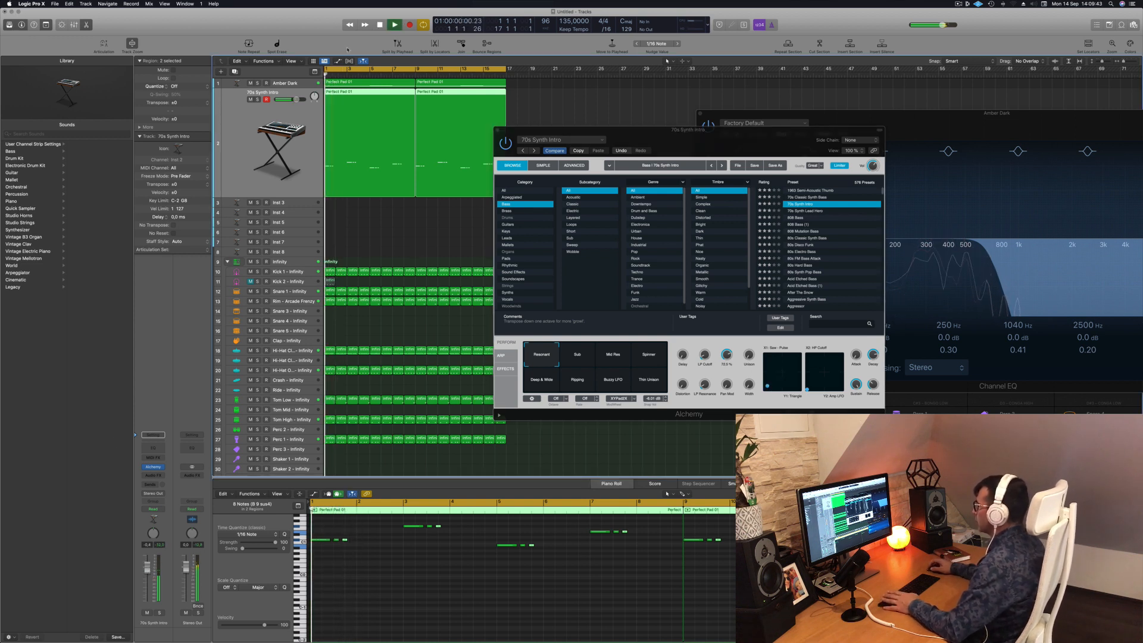
pyautogui.moveTo(679, 131); pyautogui.dragTo(700, 127)
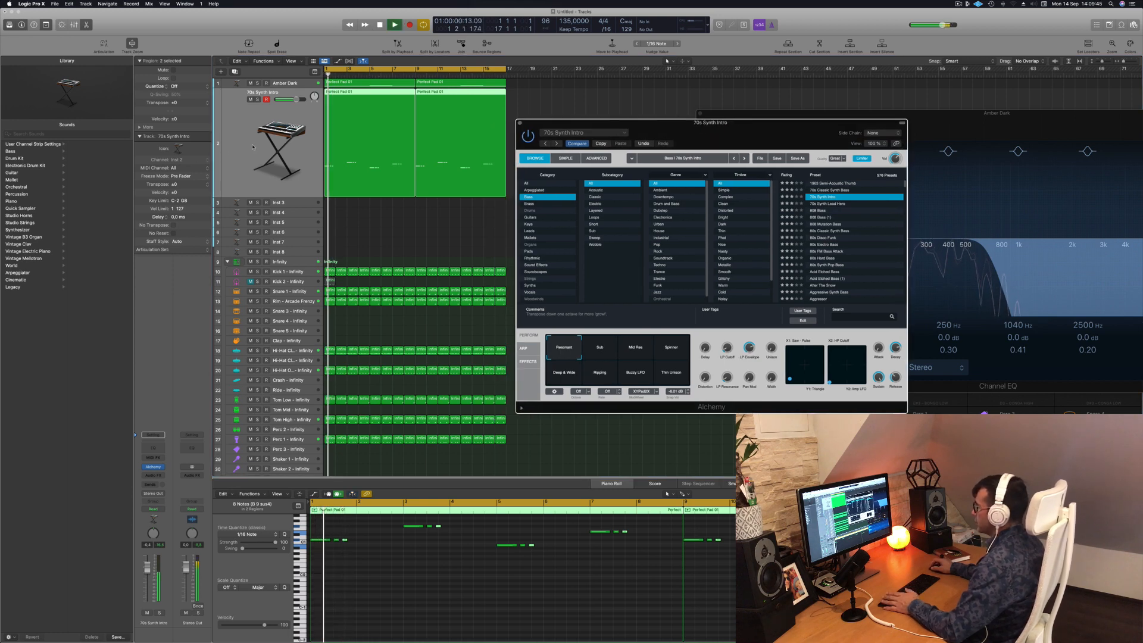
pyautogui.click(291, 264)
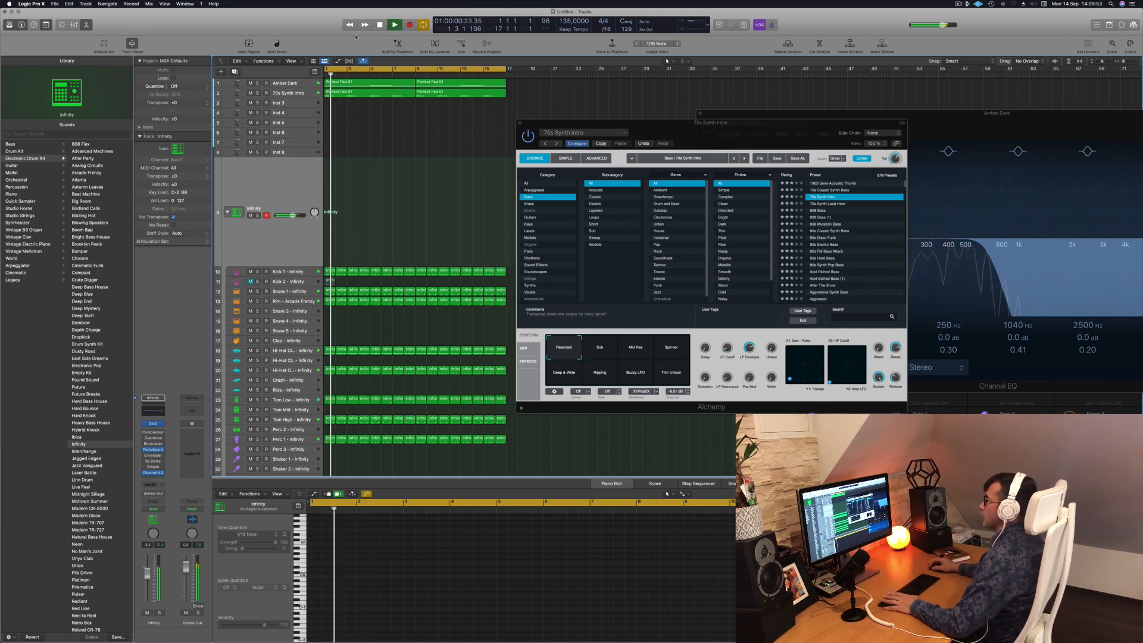
pyautogui.click(306, 78)
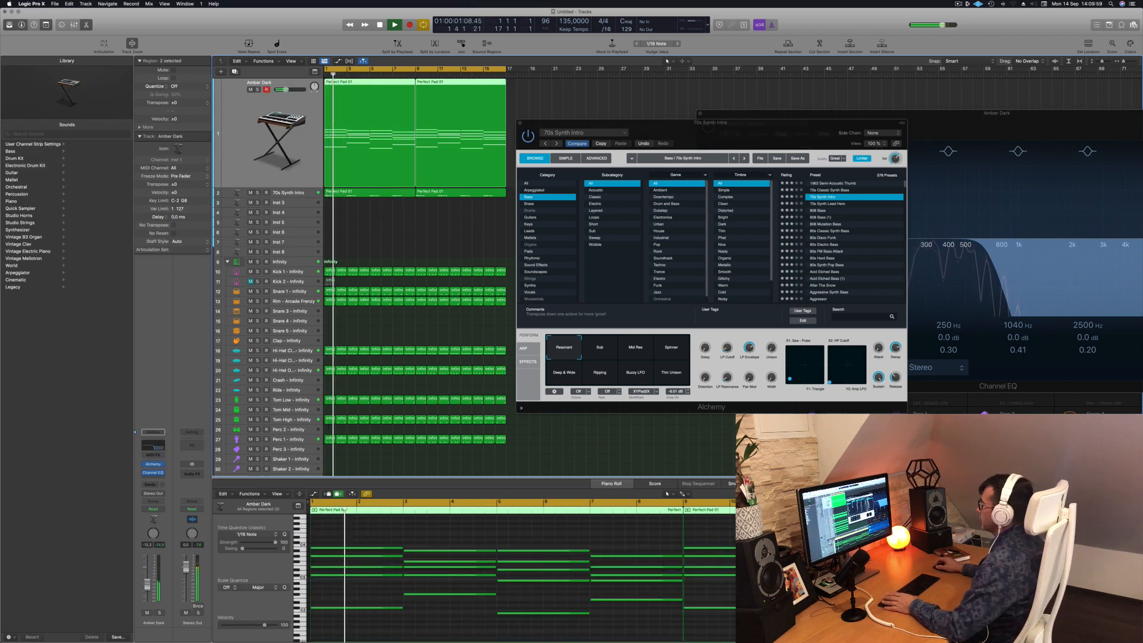
# Move the Alchemy window aside and duplicate the 70s Synth Intro track with its instrument settings
pyautogui.moveTo(737, 128); pyautogui.dragTo(1047, 125)
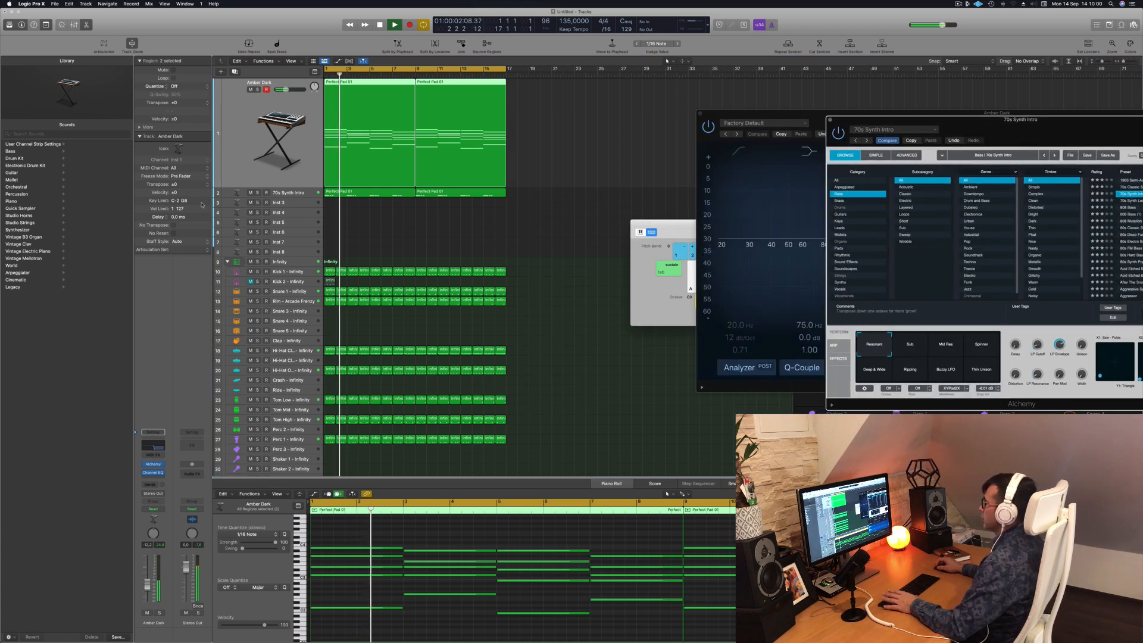
pyautogui.click(303, 190)
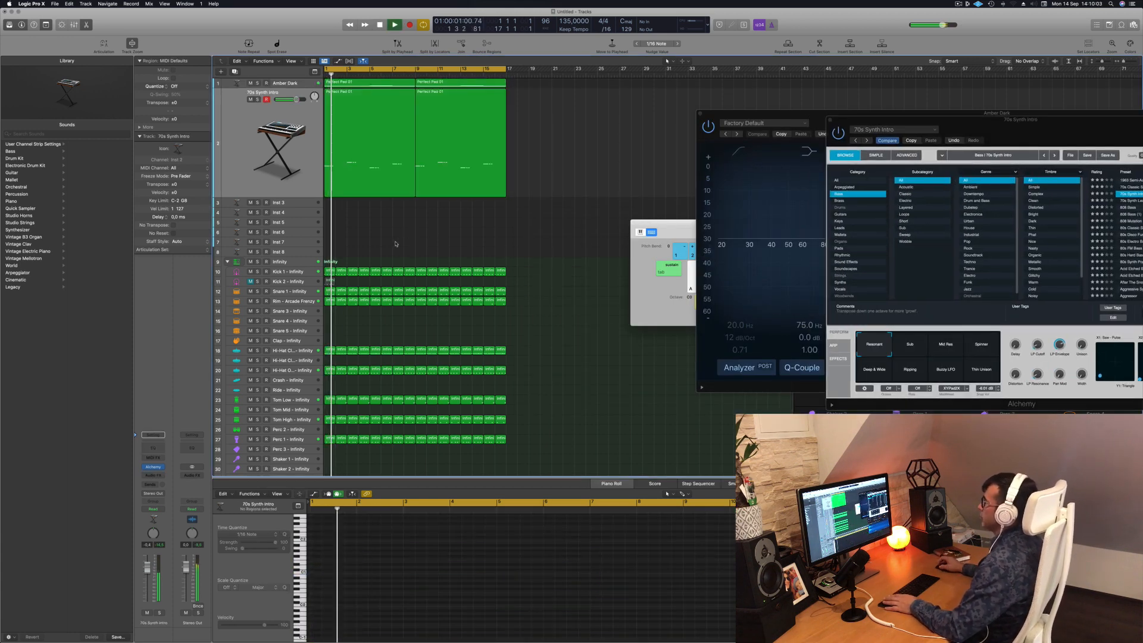
pyautogui.click(351, 172)
pyautogui.click(269, 117)
pyautogui.press('space')
pyautogui.press('space')
pyautogui.press('super+d')
# Copy both bass regions onto the duplicated 70s Synth Intro track and bring up that track's own Alchemy instrument
pyautogui.moveTo(374, 102); pyautogui.dragTo(470, 93)
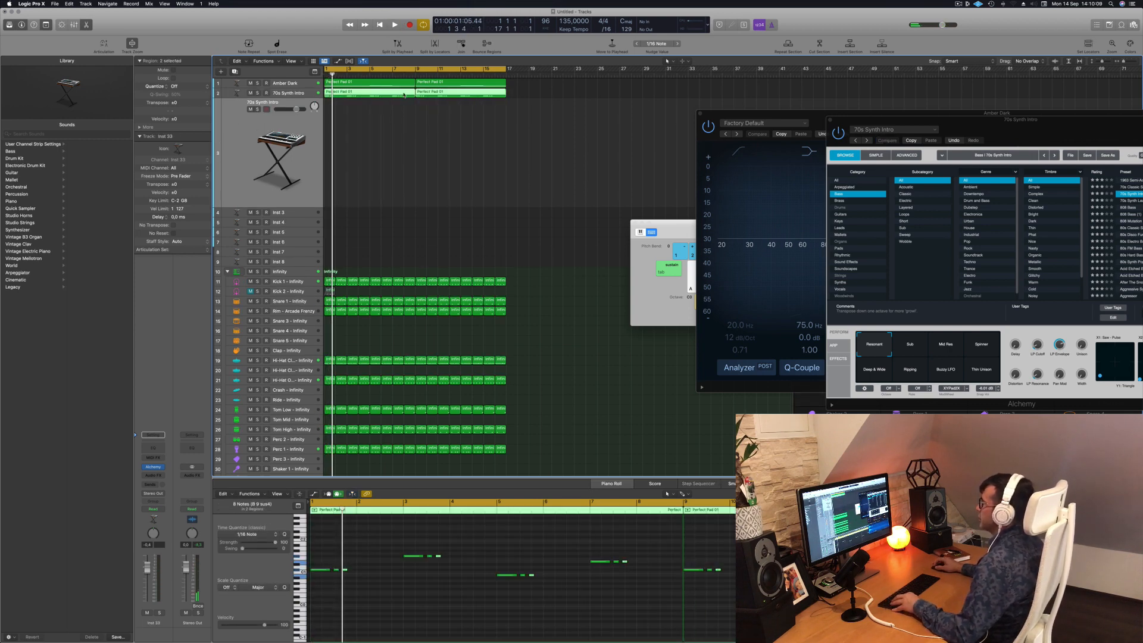
pyautogui.moveTo(392, 96); pyautogui.dragTo(392, 112)
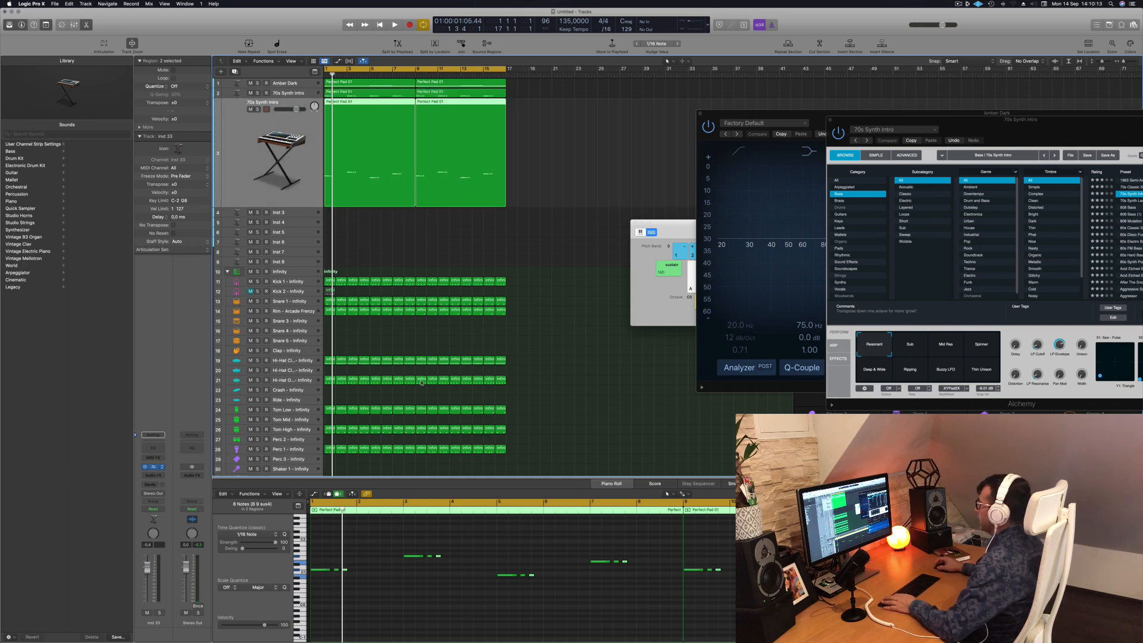
pyautogui.moveTo(600, 109); pyautogui.dragTo(785, 170)
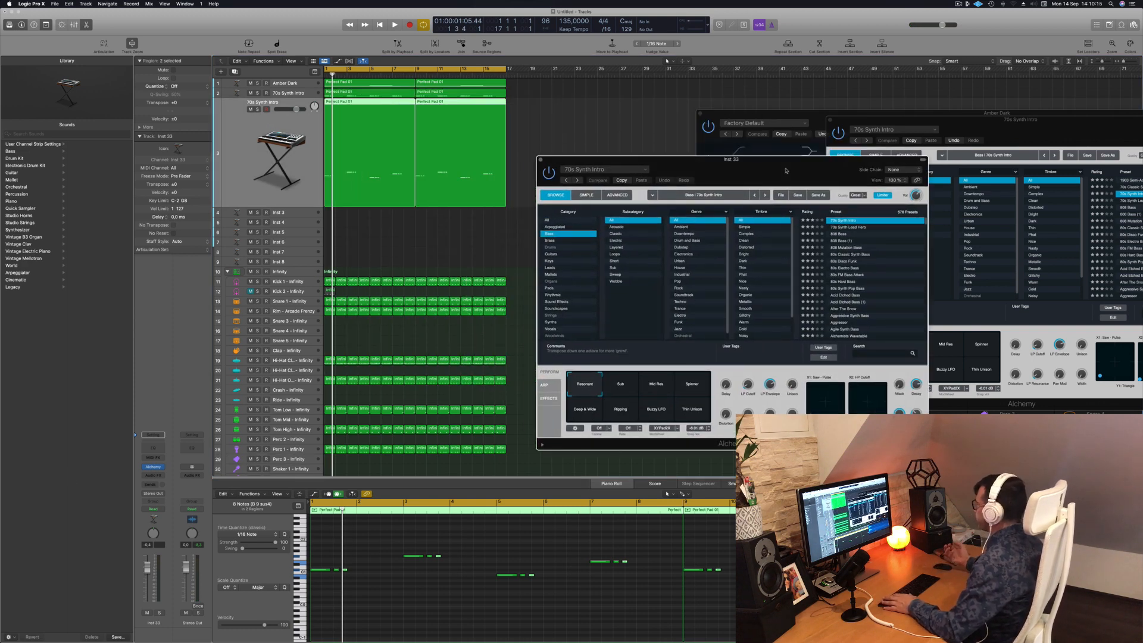
# Audition the Acid Etched Bass and After The Snow presets on the duplicated bass track during playback, and lower that track's volume
pyautogui.click(856, 296)
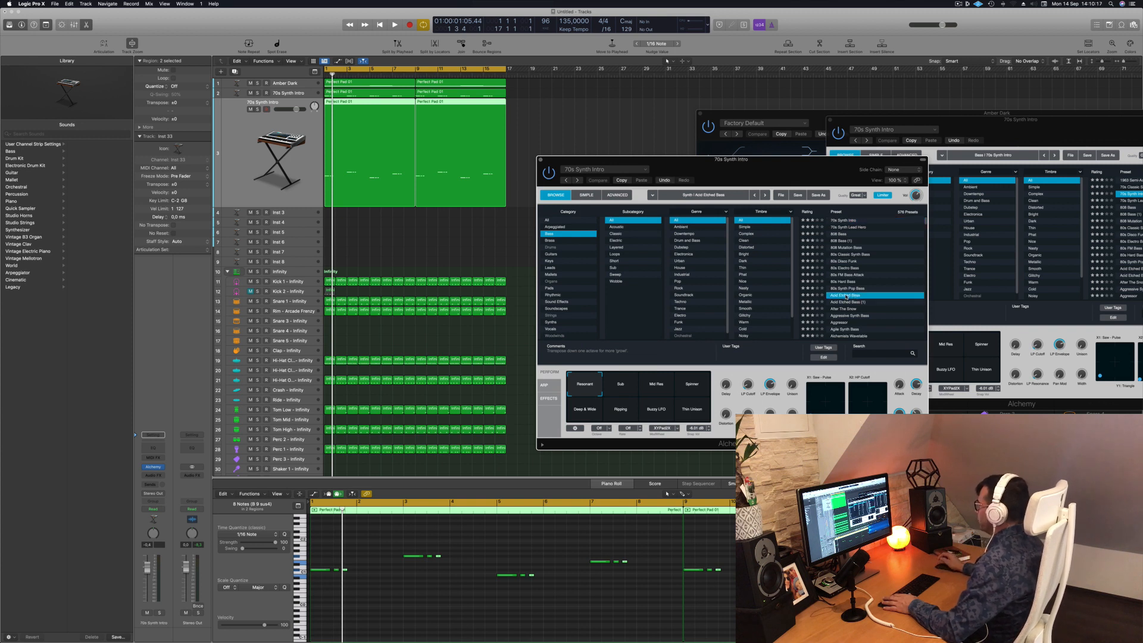
pyautogui.press('space')
pyautogui.press('space')
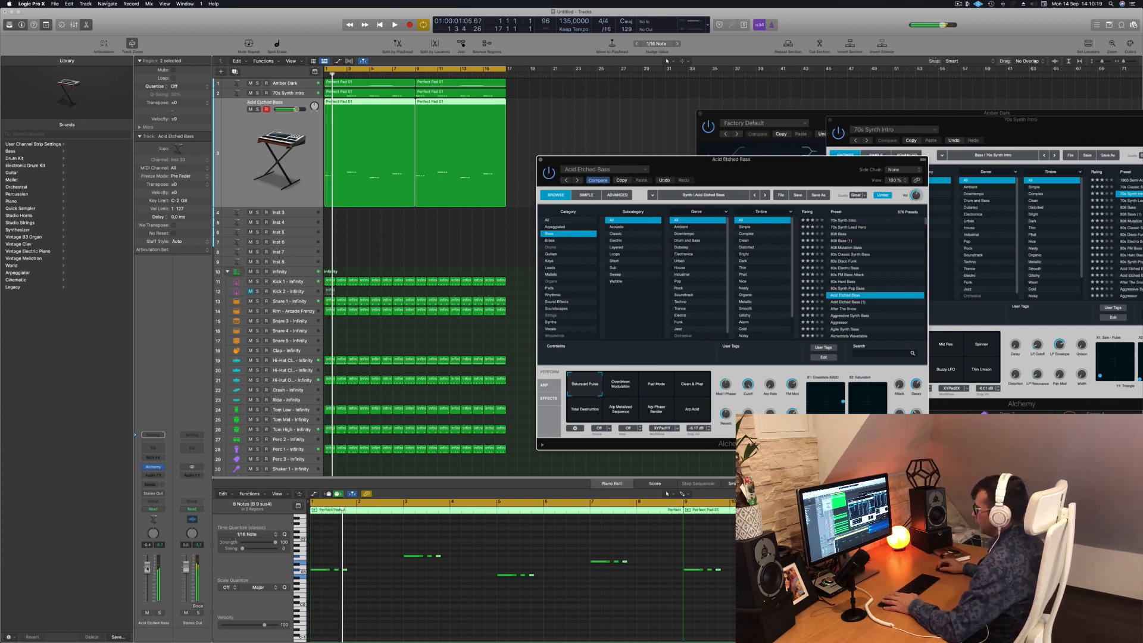
pyautogui.press('space')
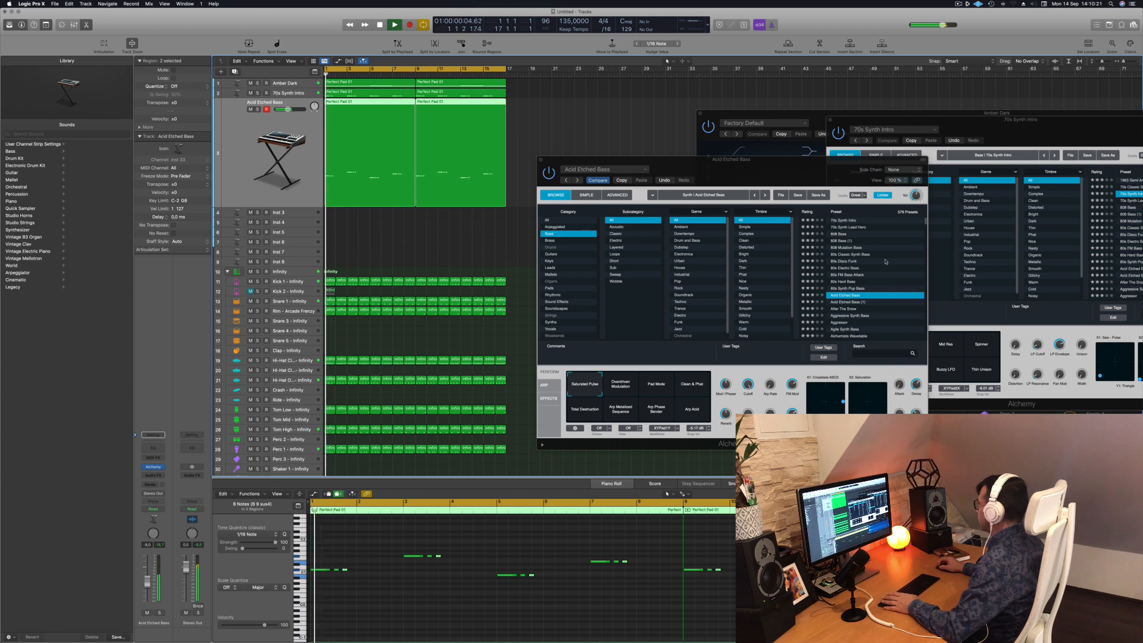
pyautogui.click(848, 309)
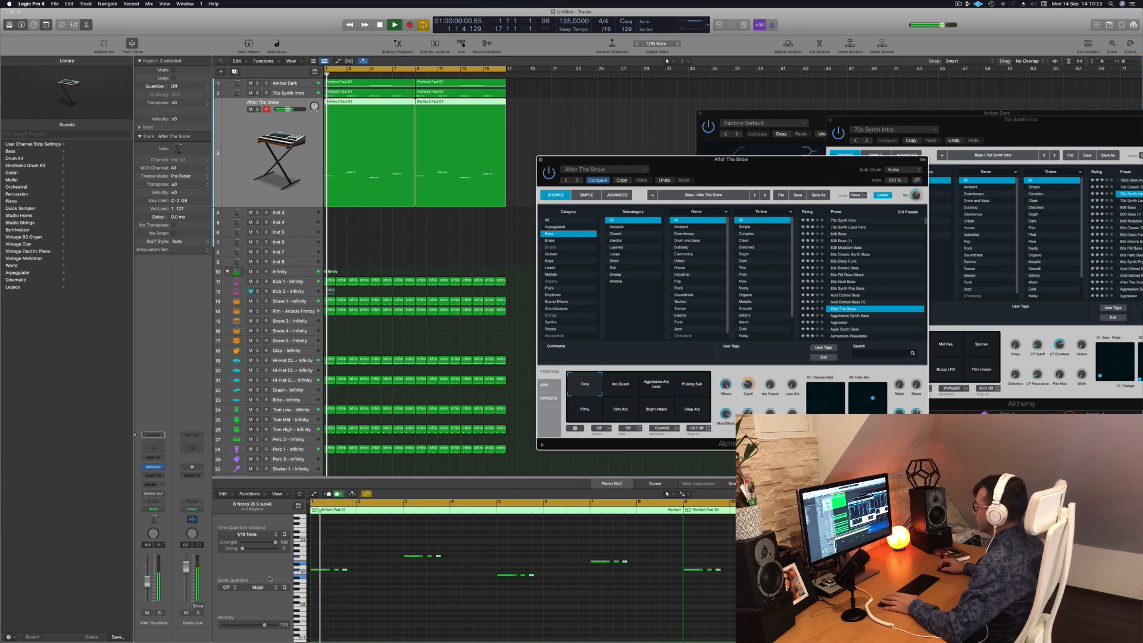
pyautogui.moveTo(147, 581); pyautogui.dragTo(148, 597)
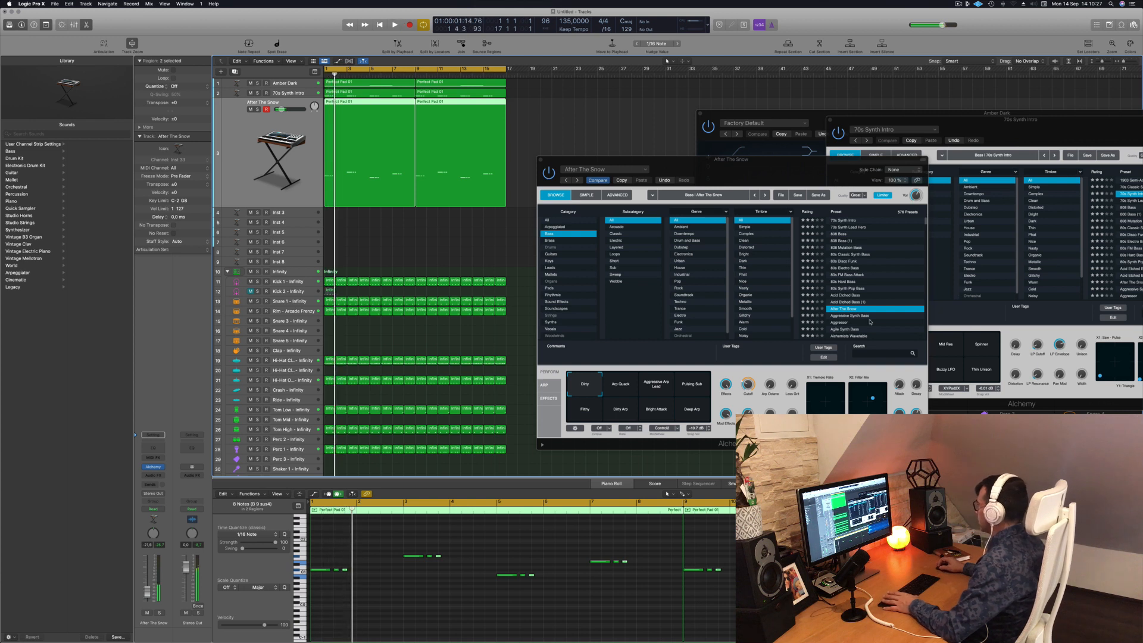
# Load the Aggressive Synth Bass preset, raise the track's volume back up and replay from the start
pyautogui.click(855, 316)
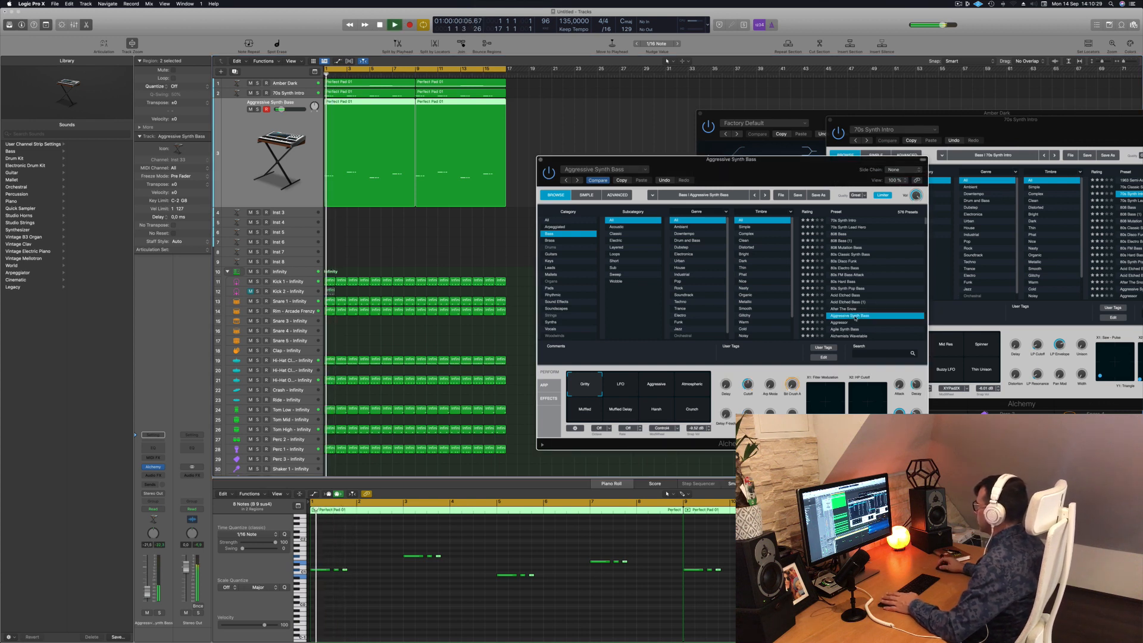
pyautogui.moveTo(147, 585); pyautogui.dragTo(148, 586)
pyautogui.press('Return')
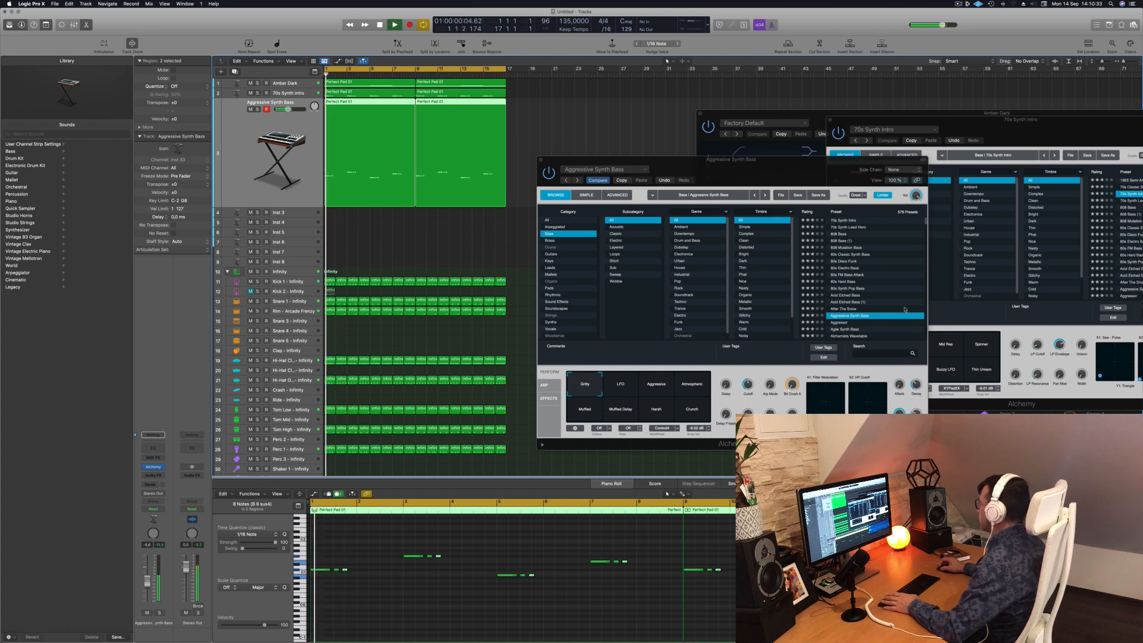
# Audition the Aggressor, Agile Synth Bass, Alchemists Wavetable and Alloy presets on the duplicated bass track during playback
pyautogui.click(840, 325)
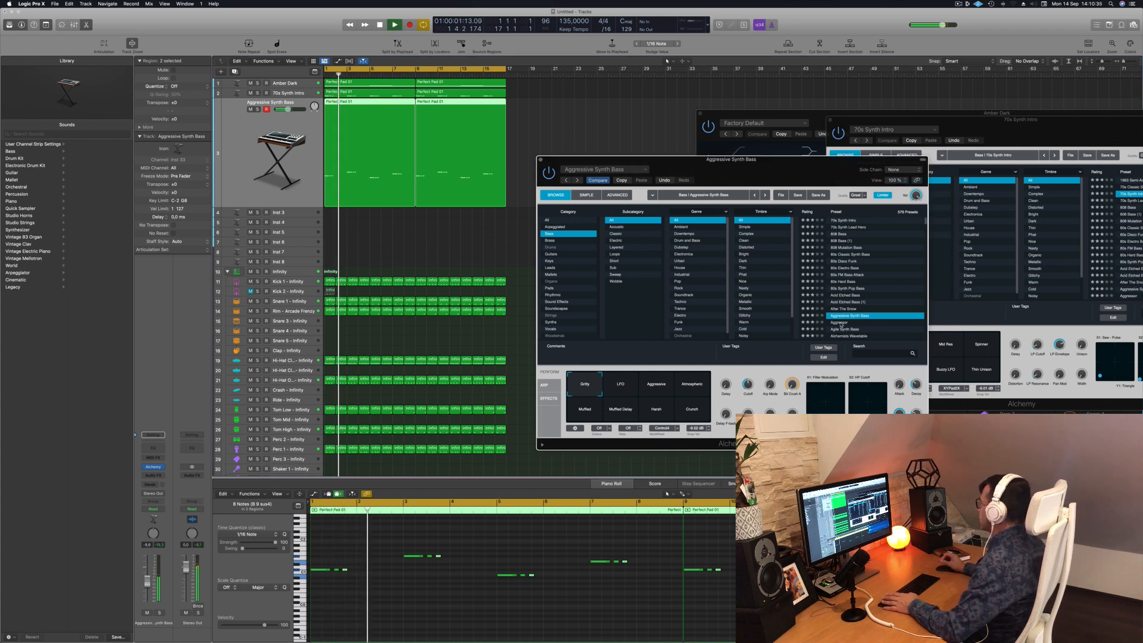
pyautogui.click(840, 323)
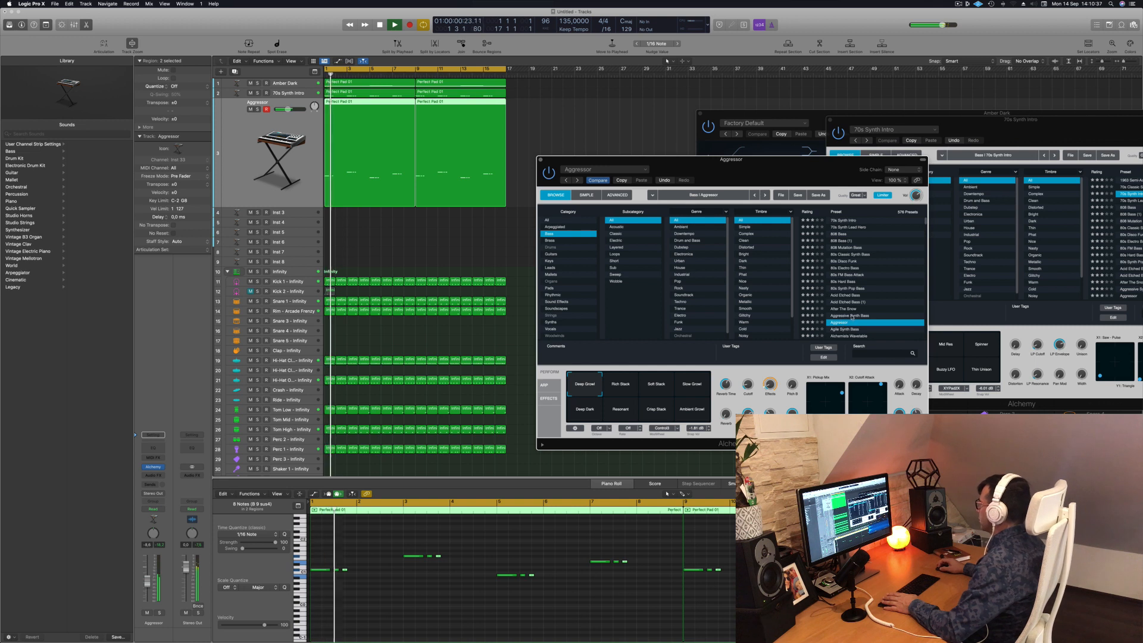
pyautogui.scroll(-5, 861, 317)
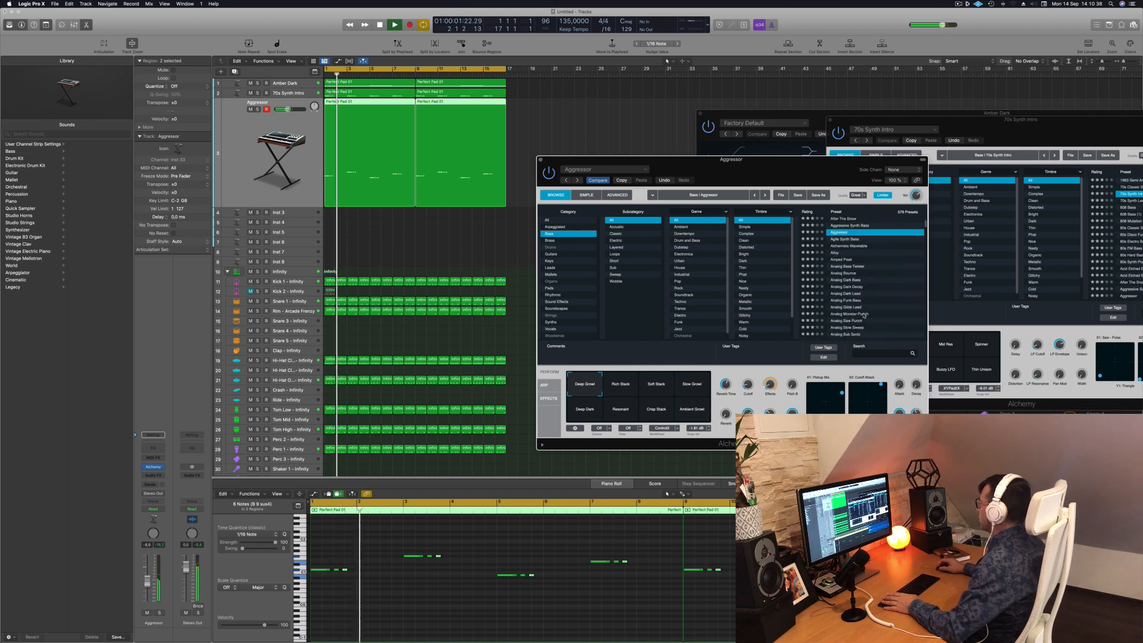
pyautogui.click(846, 239)
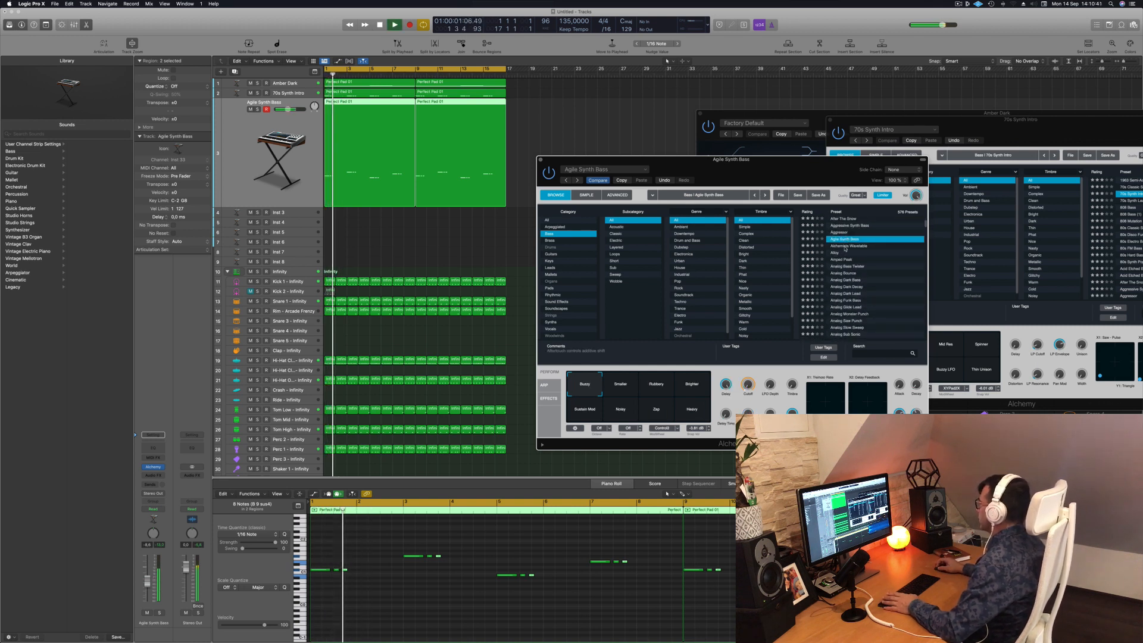
pyautogui.click(845, 246)
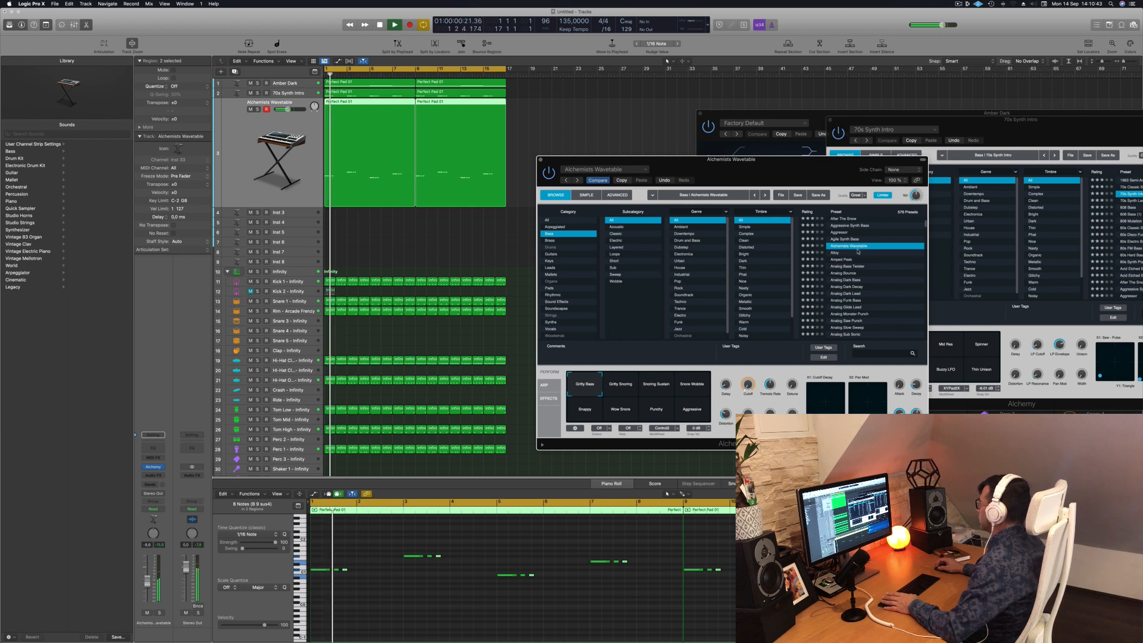
pyautogui.click(836, 253)
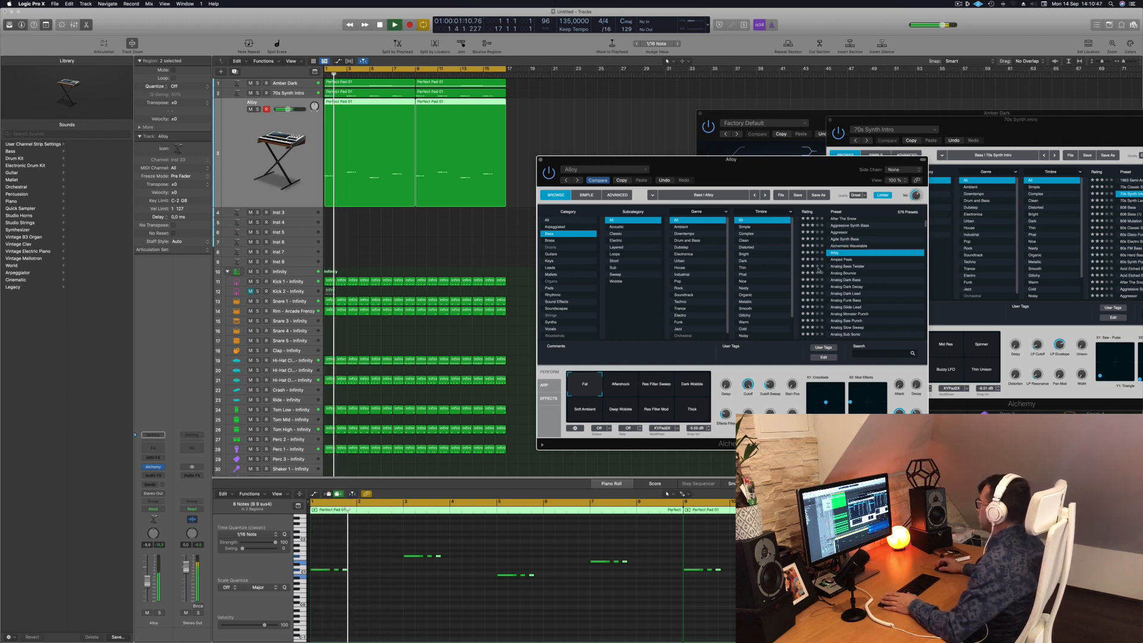
# Compare the mix with and without the Alloy bass, and raise its Cutoff Sweep during playback
pyautogui.moveTo(766, 177); pyautogui.dragTo(788, 175)
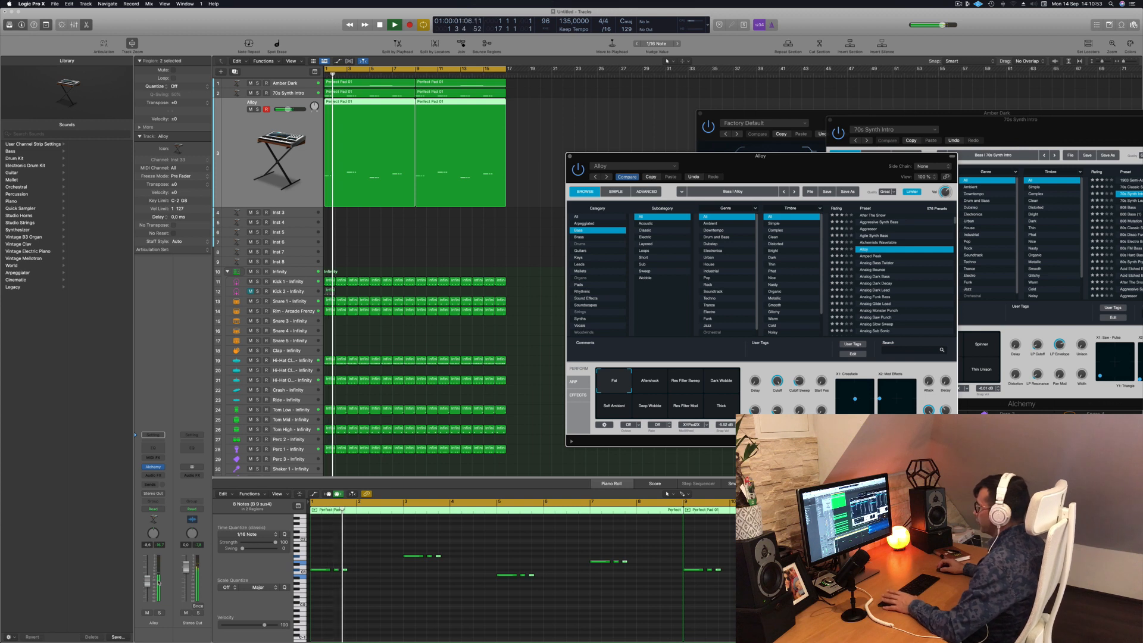
pyautogui.click(147, 613)
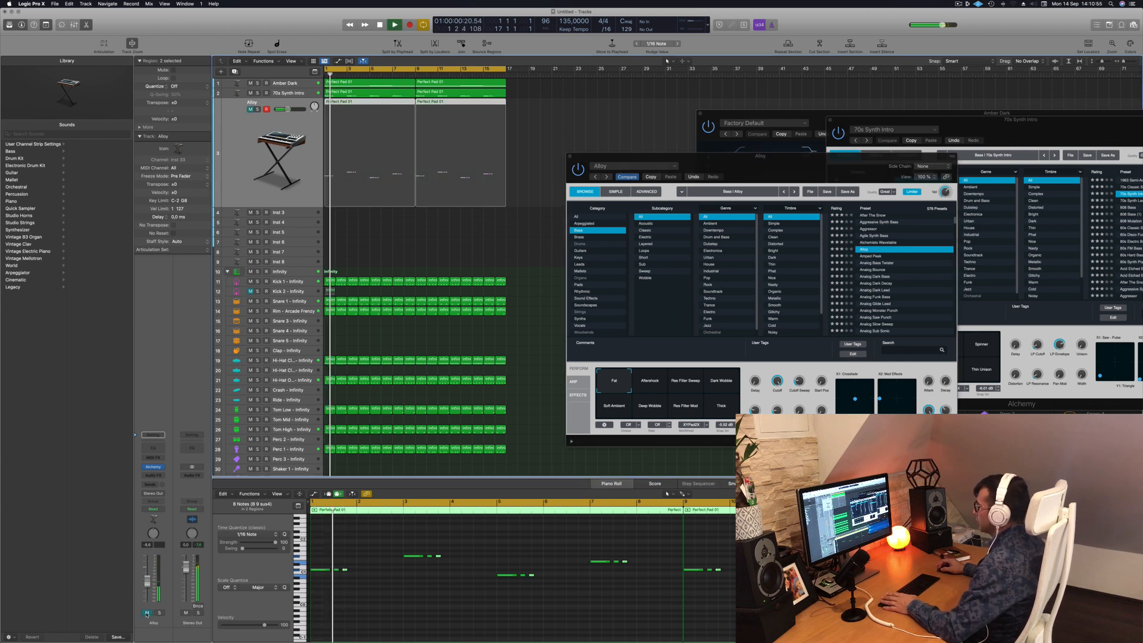
pyautogui.click(147, 612)
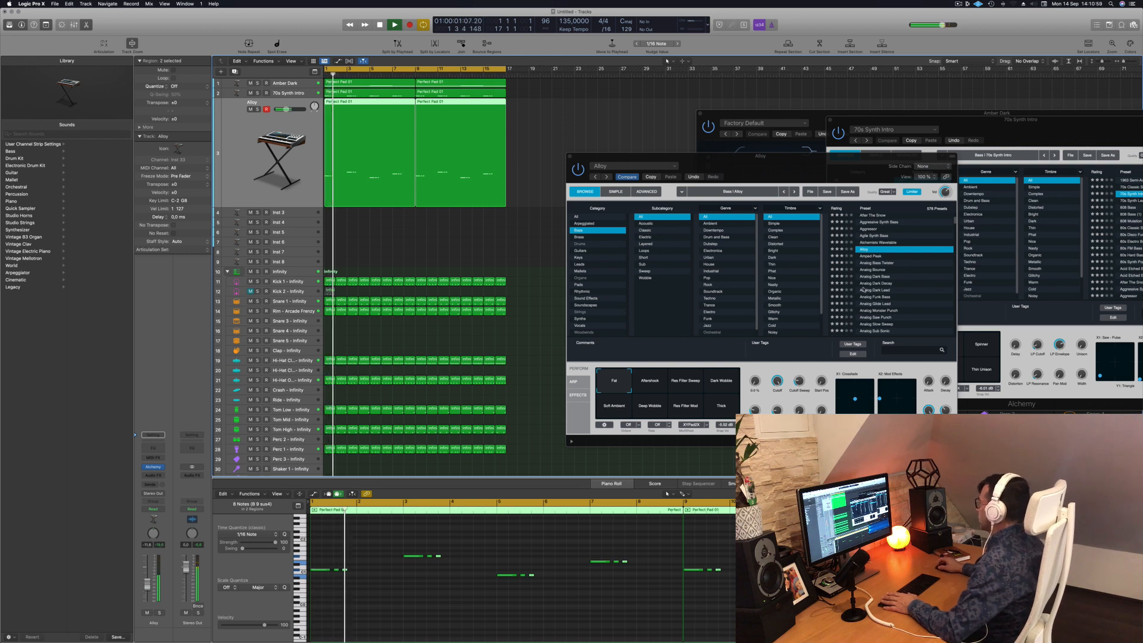
pyautogui.press('space')
pyautogui.moveTo(801, 380); pyautogui.dragTo(803, 360)
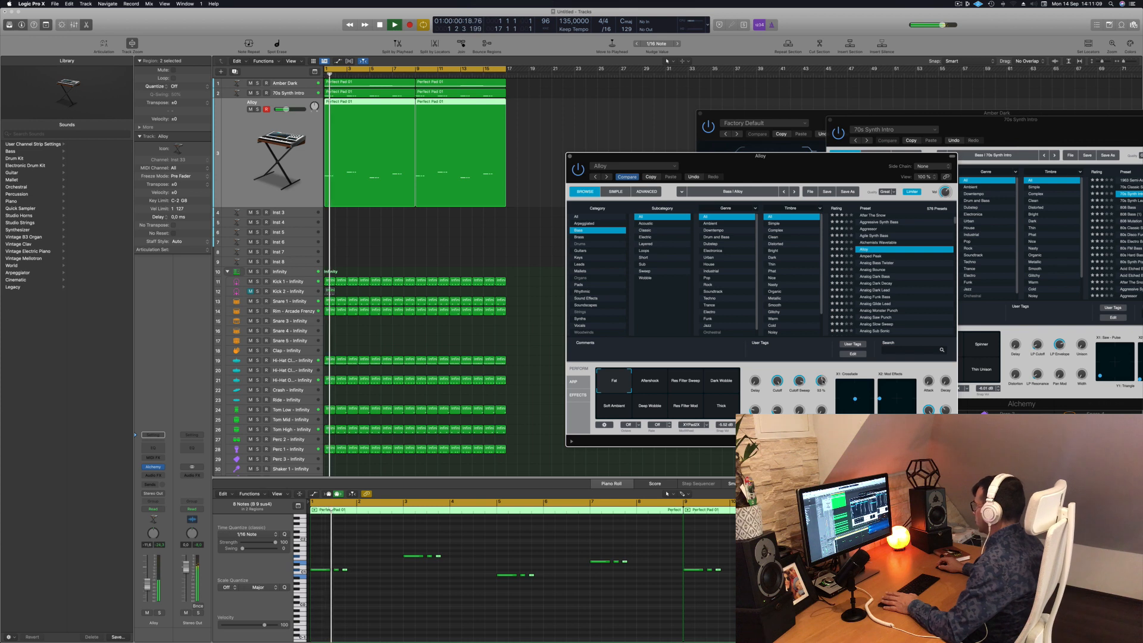
# Audition the bass presets from Amped Peak through Analog Bounce, and settle on Analog Dark Bass
pyautogui.click(874, 256)
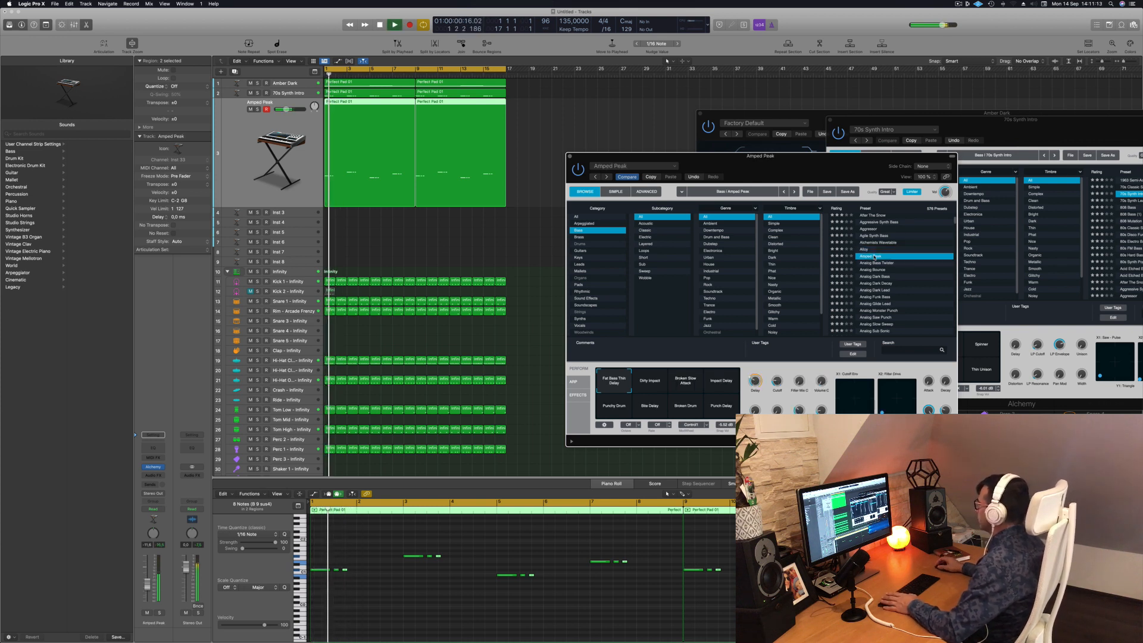
pyautogui.click(883, 263)
pyautogui.press('space')
pyautogui.click(871, 270)
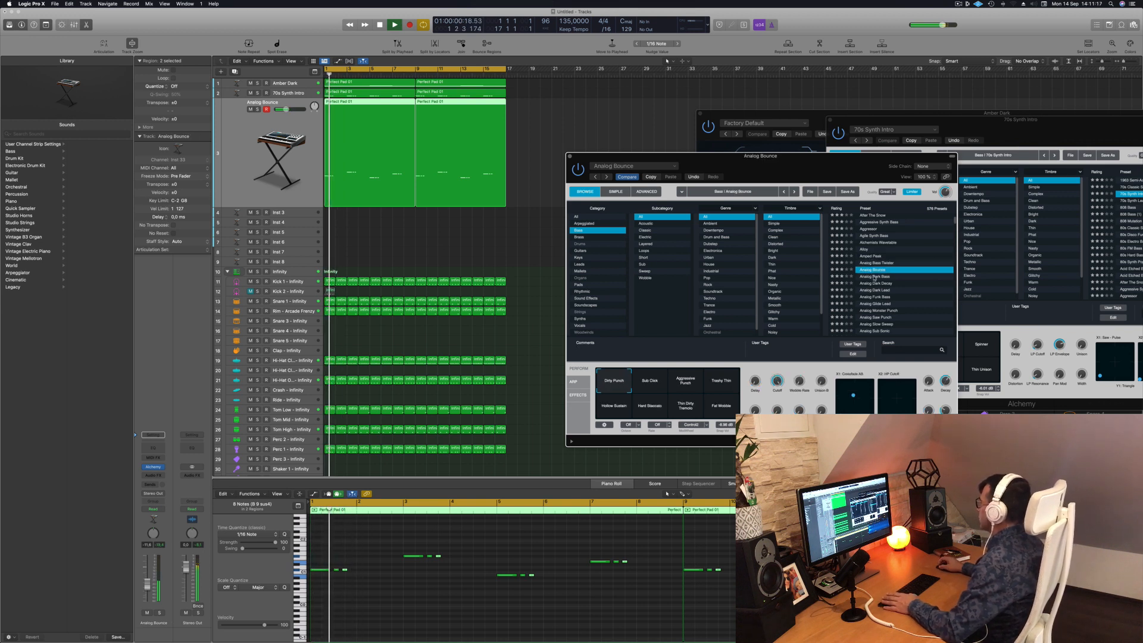
pyautogui.click(876, 277)
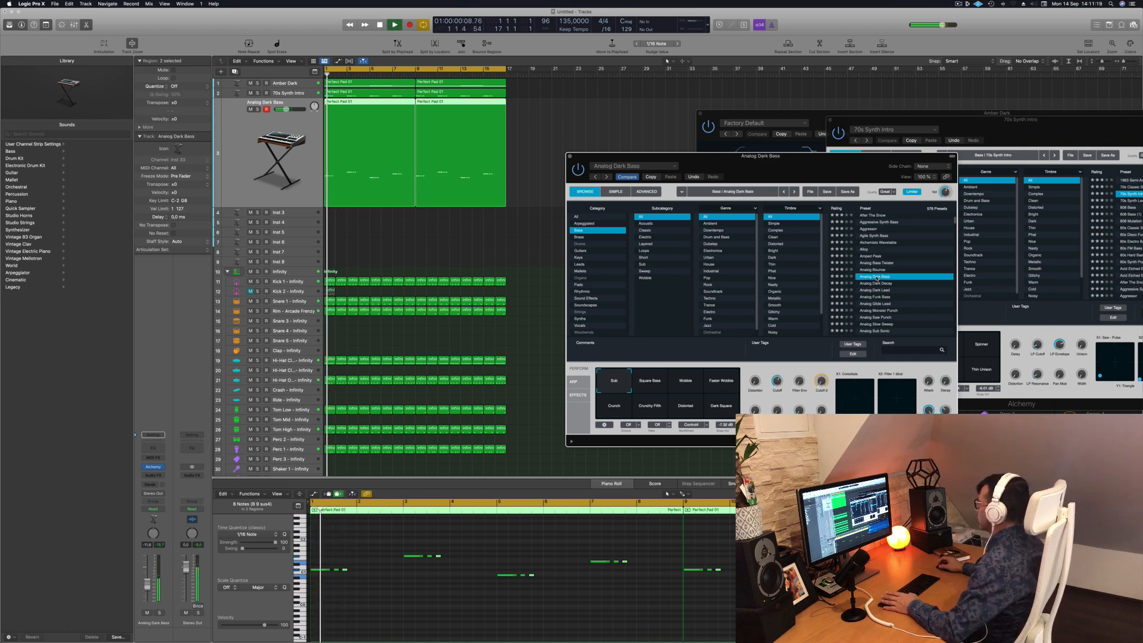
# Solo the Analog Dark Bass track to hear it alone, and return to the full mix
pyautogui.click(160, 613)
pyautogui.press('space')
pyautogui.press('space')
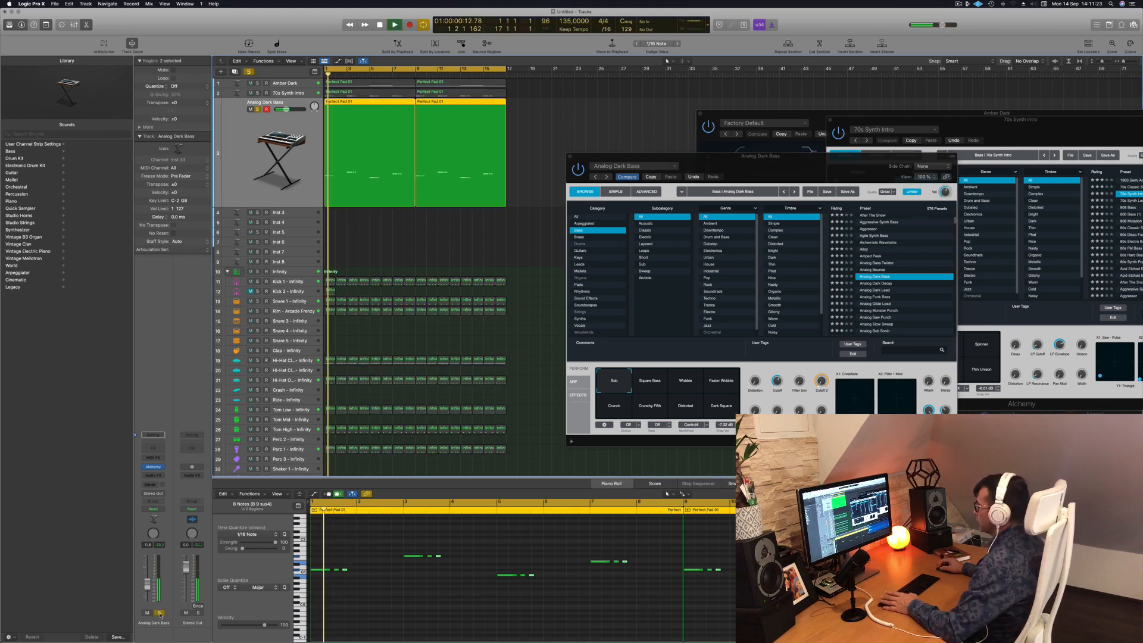
pyautogui.click(160, 613)
pyautogui.press('space')
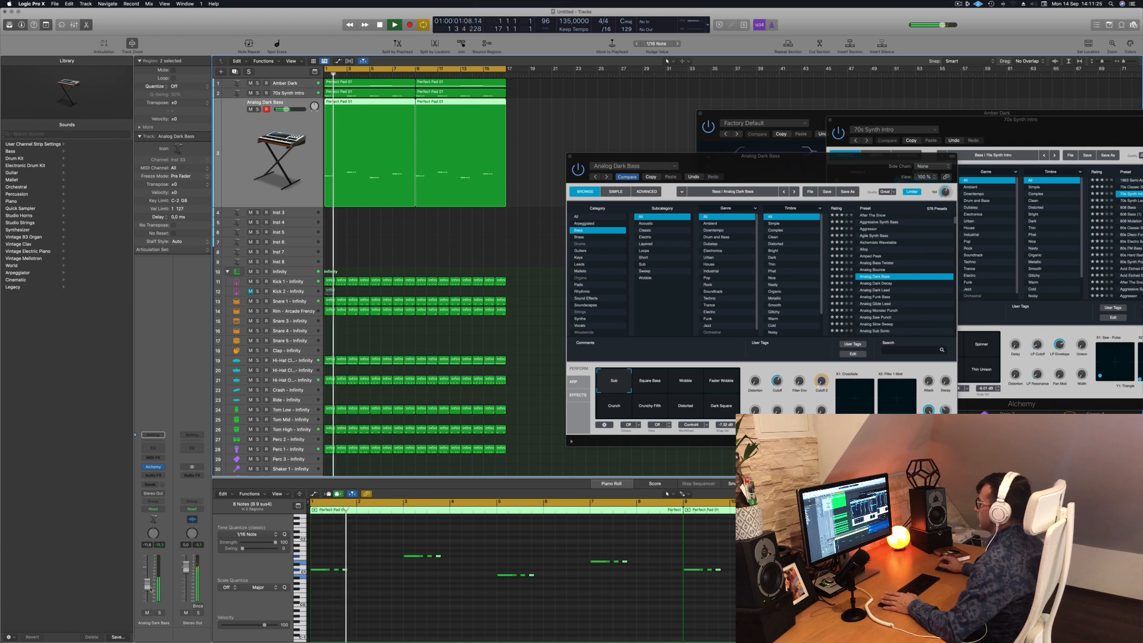
# Move the Analog Dark Bass instrument window aside, clear the region selection and return playback to the start
pyautogui.moveTo(667, 157); pyautogui.dragTo(880, 162)
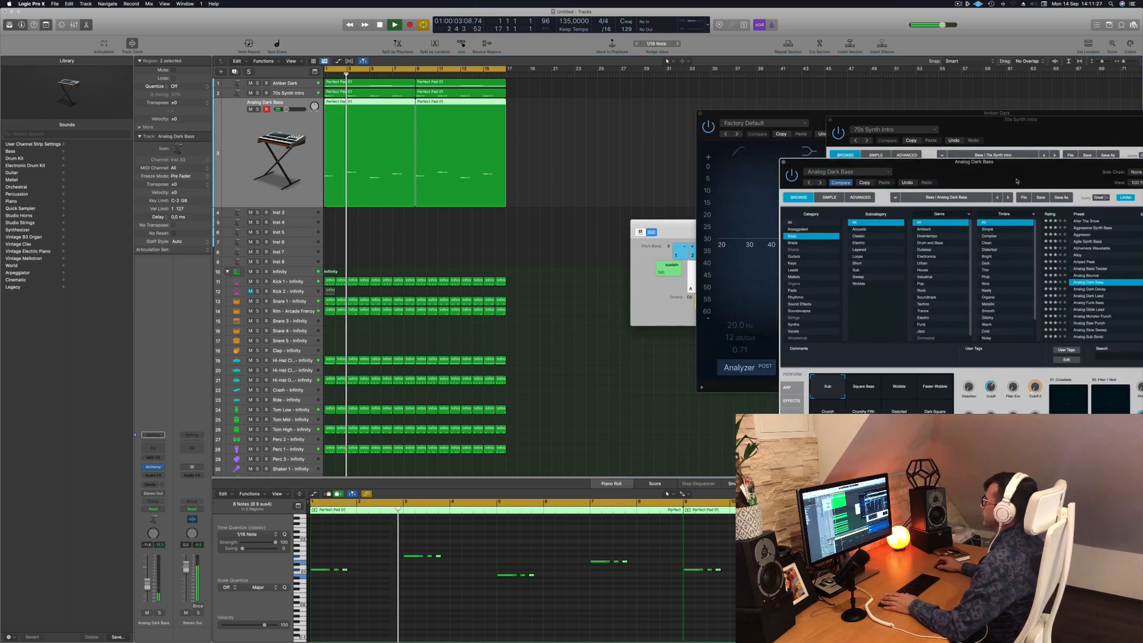
pyautogui.click(531, 246)
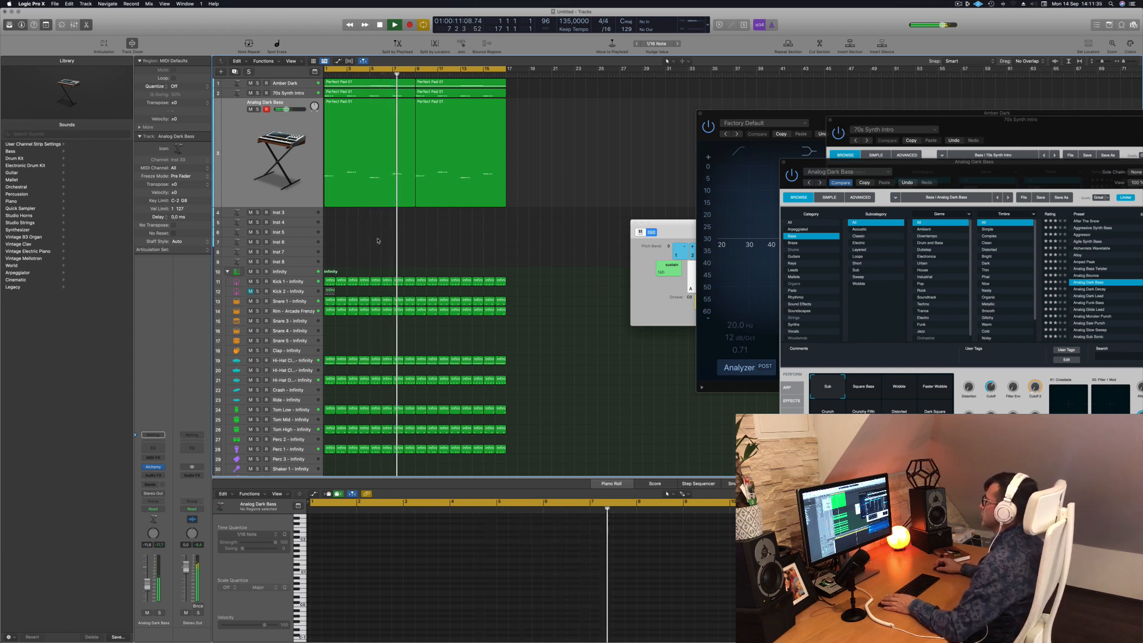
pyautogui.press('Return')
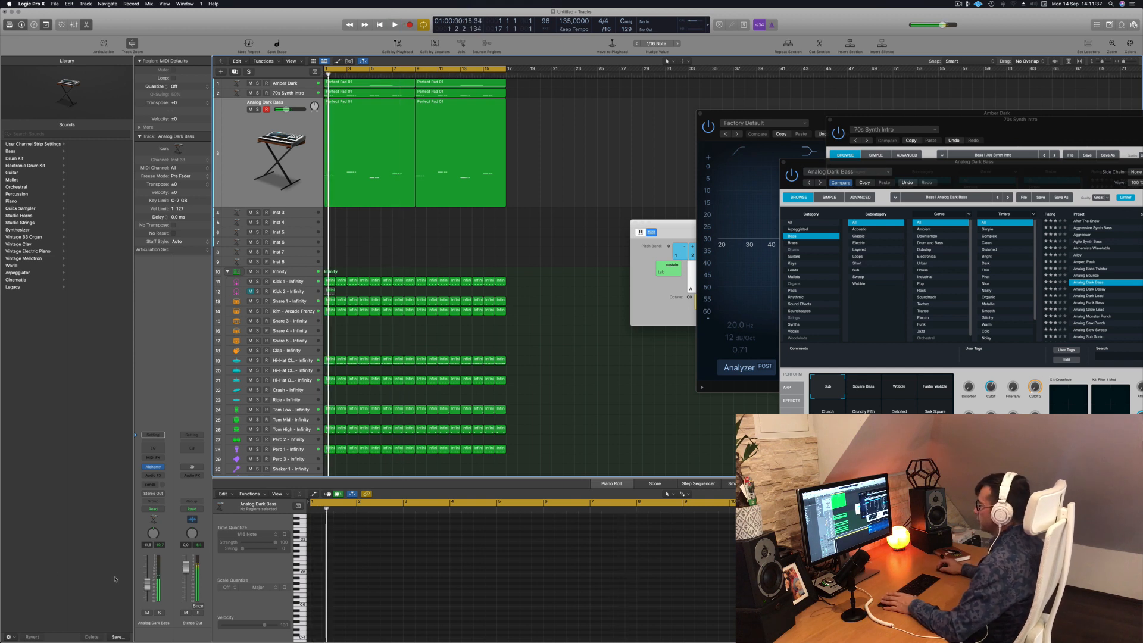
# Compare the mix with the Analog Dark Bass track muted and unmuted during playback
pyautogui.click(147, 613)
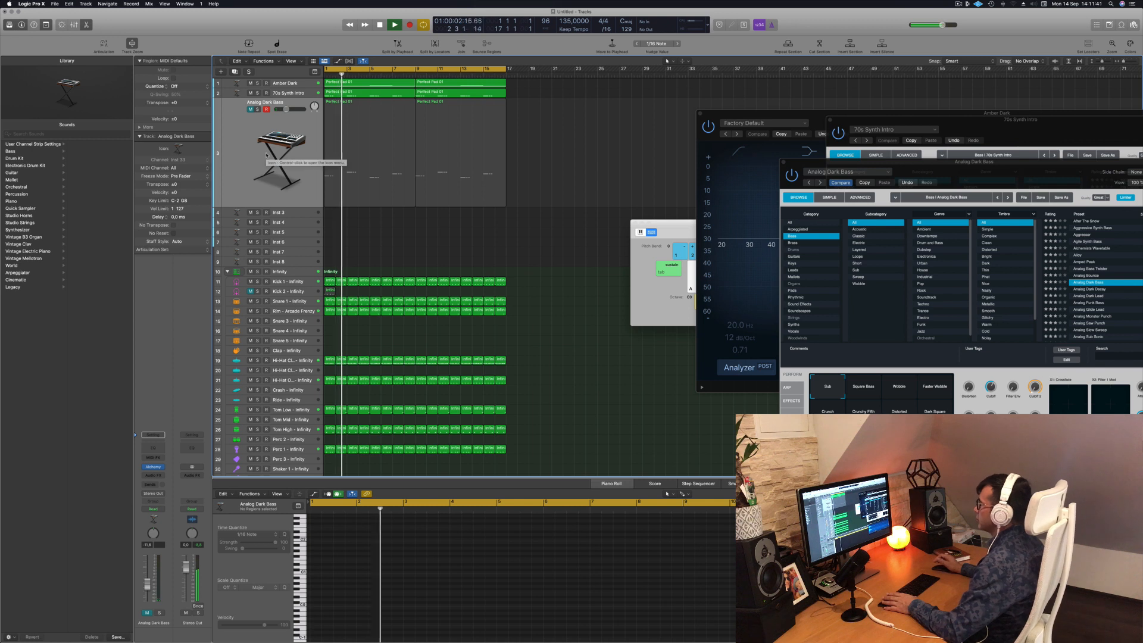
pyautogui.click(251, 109)
pyautogui.press('Return')
pyautogui.click(247, 129)
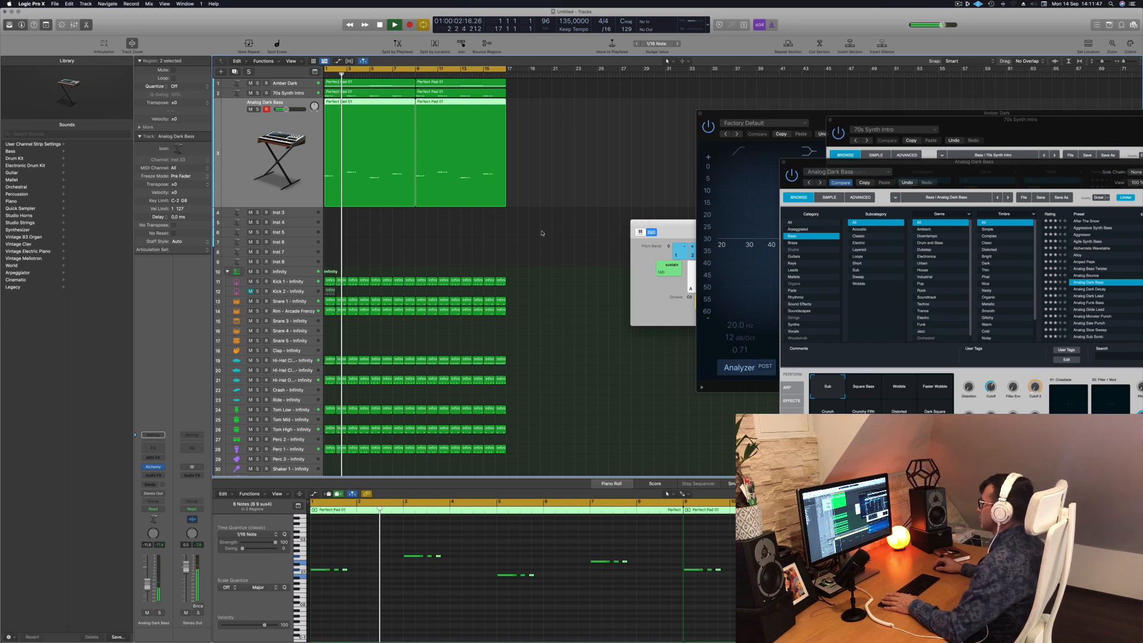
pyautogui.press('space')
# Copy the first Perfect Pad 01 region from the Analog Dark Bass track onto the Inst 3 track and select that track
pyautogui.click(355, 76)
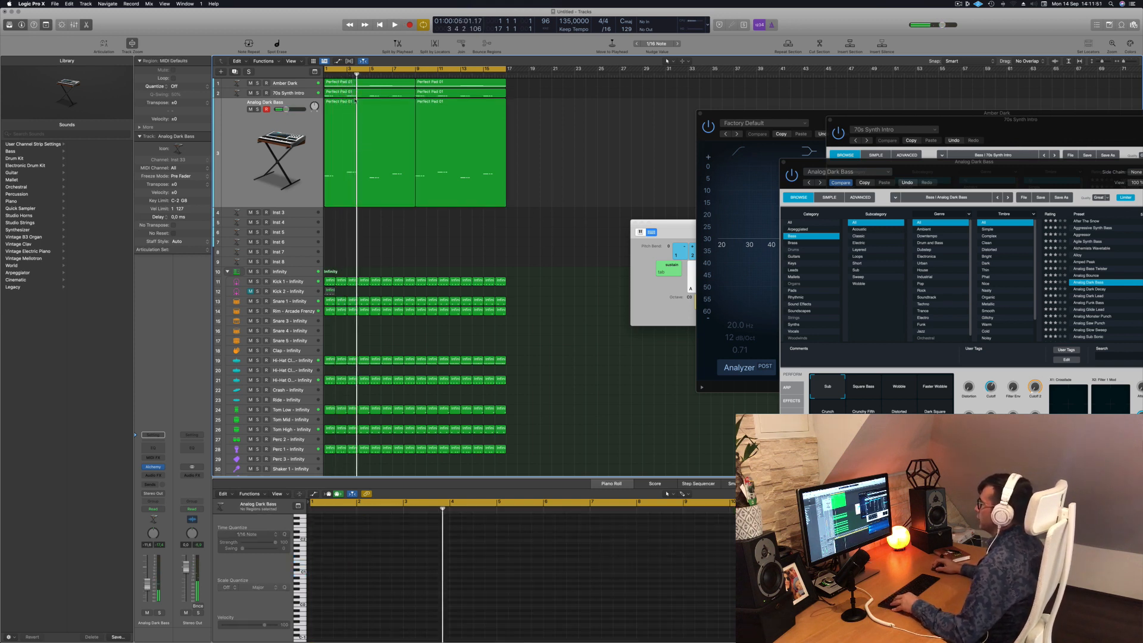
pyautogui.click(351, 102)
pyautogui.moveTo(350, 102); pyautogui.dragTo(350, 213)
pyautogui.click(299, 217)
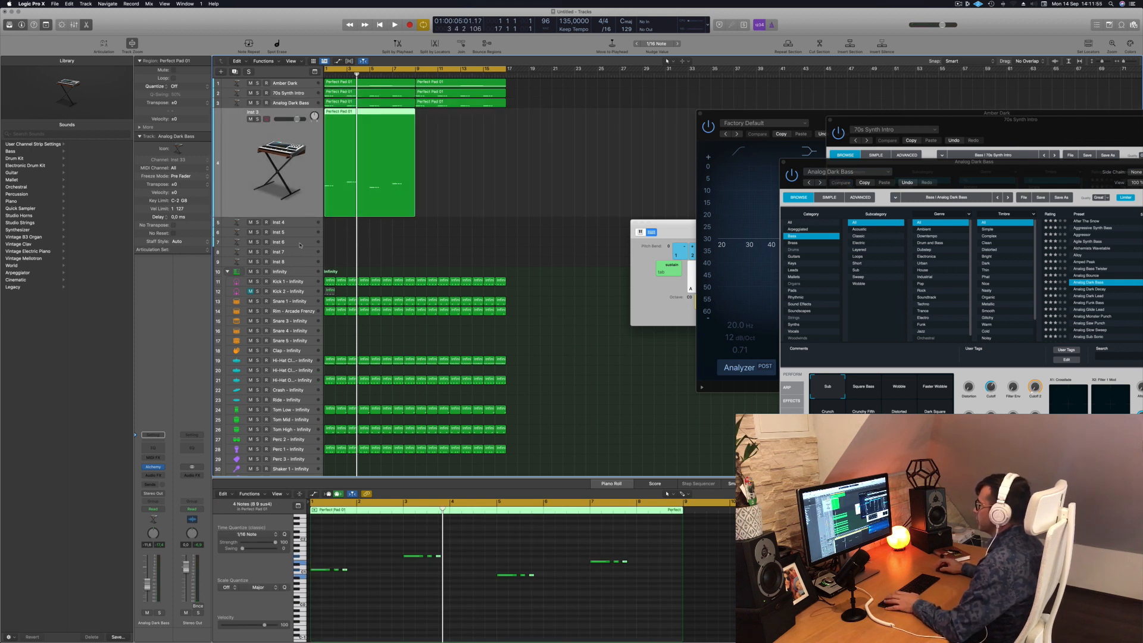
# Shift all notes in the Inst 3 region one bar later and play the result
pyautogui.click(355, 544)
pyautogui.press('super+a')
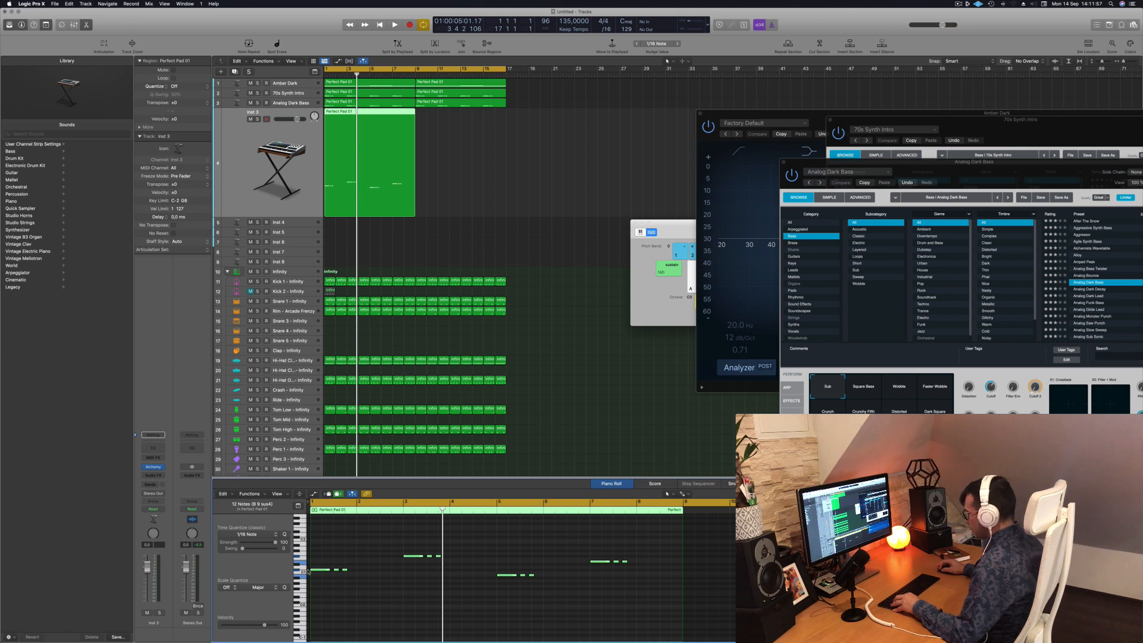
pyautogui.moveTo(316, 573); pyautogui.dragTo(361, 574)
pyautogui.press('space')
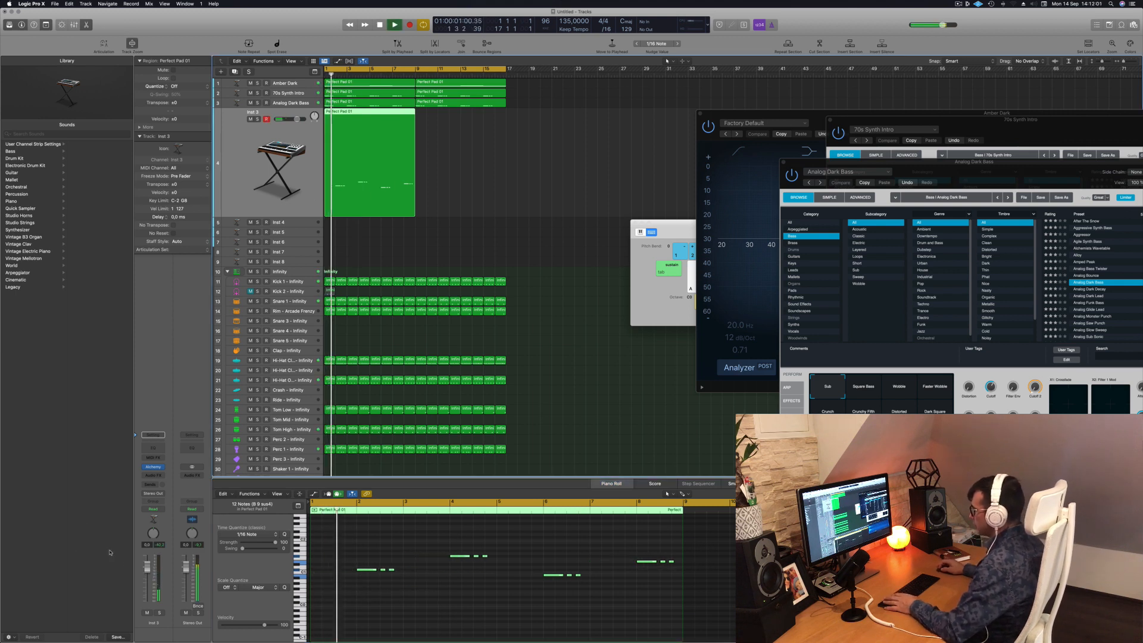
# Lower the Inst 3 track volume and replay the shifted pattern from the start
pyautogui.moveTo(147, 571); pyautogui.dragTo(147, 584)
pyautogui.press('Return')
pyautogui.scroll(3, 427, 600)
pyautogui.click(454, 563)
pyautogui.press('space')
# Copy the Inst 3 region's notes one bar later to repeat each phrase
pyautogui.moveTo(404, 572); pyautogui.dragTo(734, 610)
pyautogui.press('super+Left')
pyautogui.moveTo(397, 572); pyautogui.dragTo(439, 575)
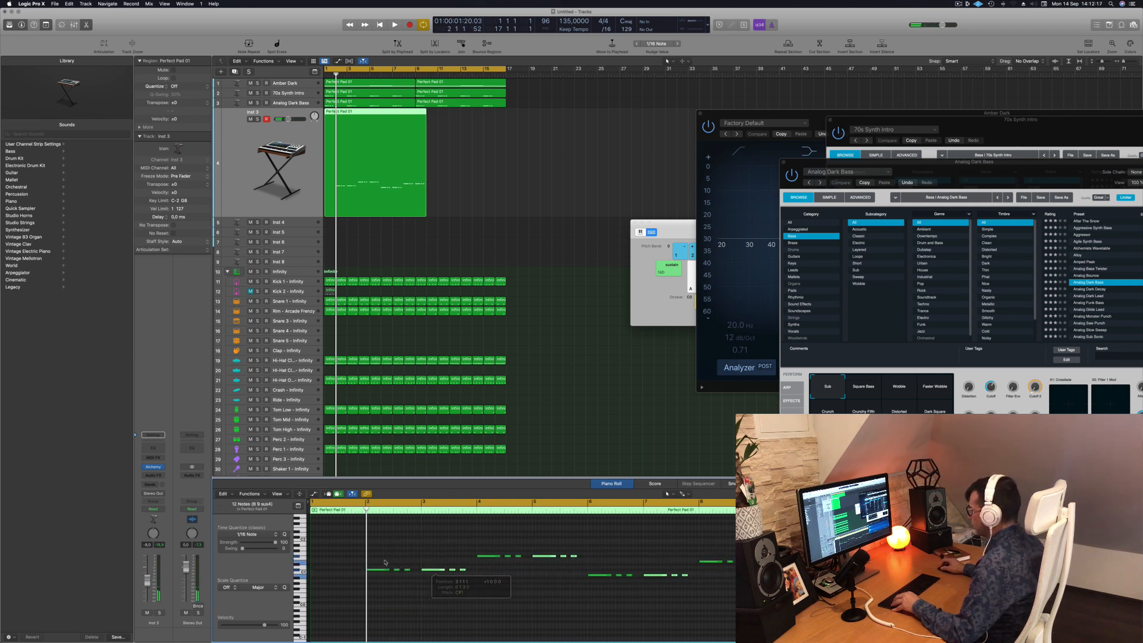
# Rearrange the first three-note group in bar 2 so its two short notes precede the long note, and play it back
pyautogui.moveTo(366, 556); pyautogui.dragTo(419, 587)
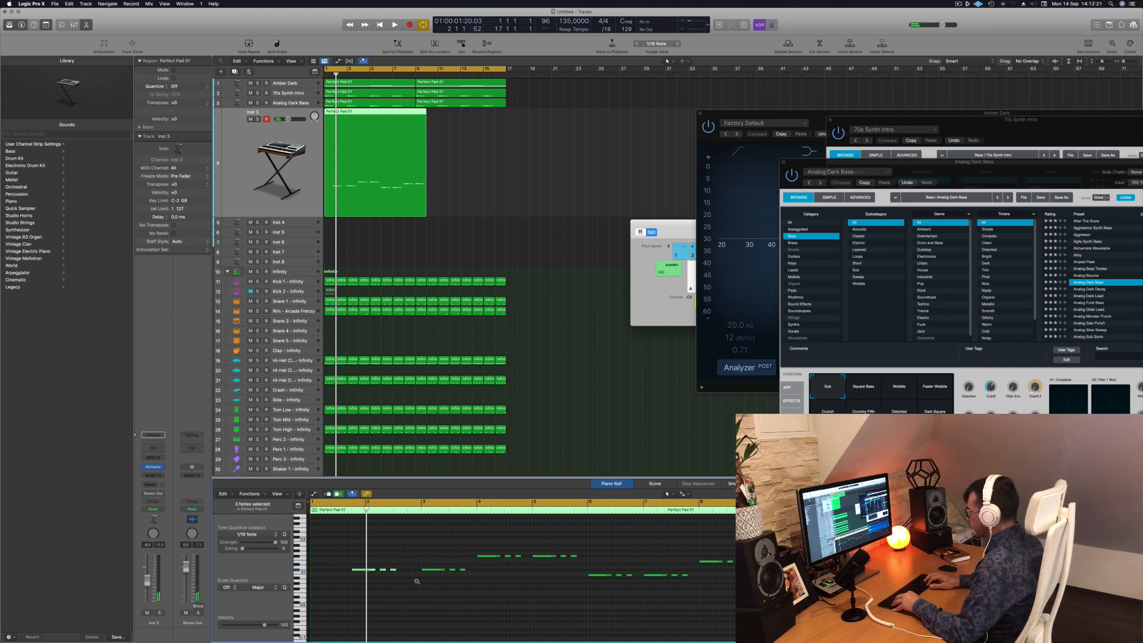
pyautogui.click(350, 569)
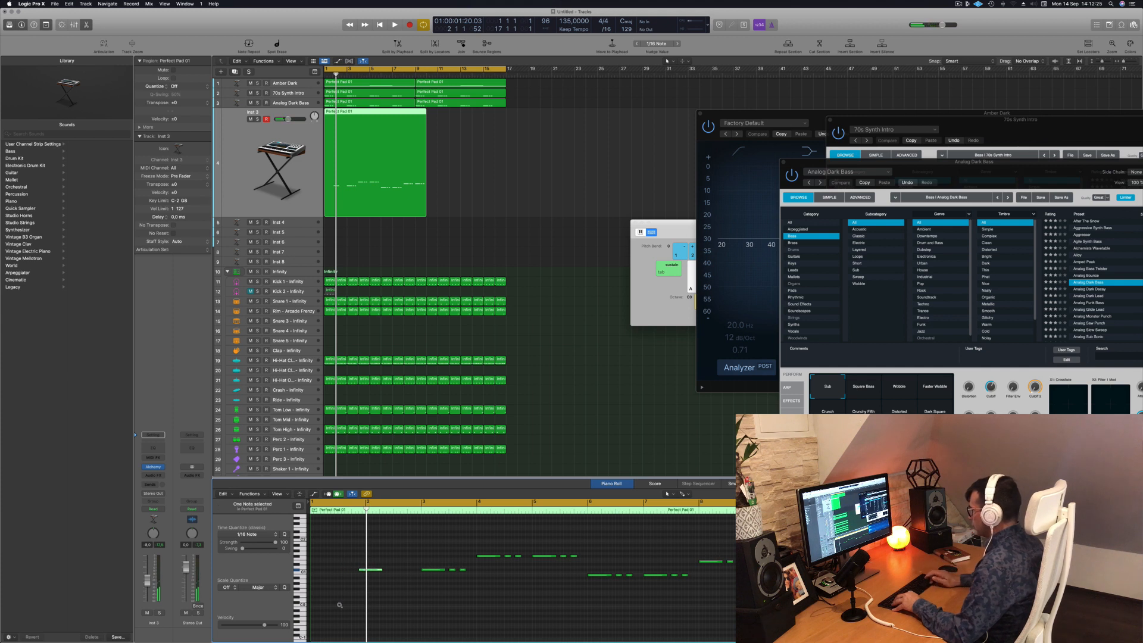
pyautogui.press('space')
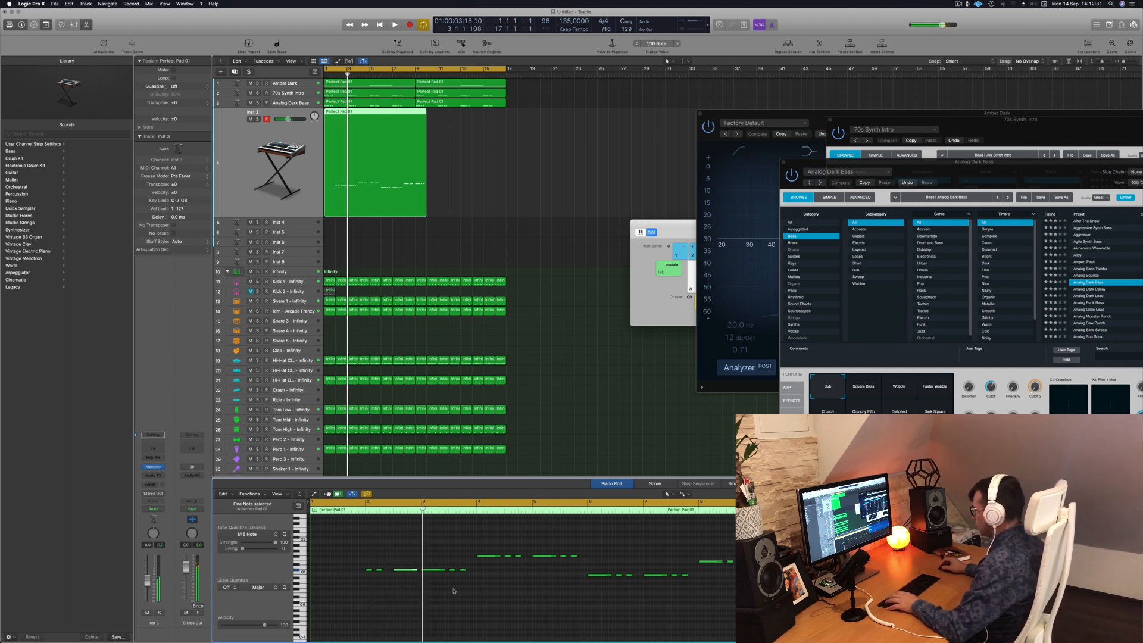
# Delete the repeated three-note group in bar 3 of the Inst 3 region and play the result from the start
pyautogui.moveTo(499, 595); pyautogui.dragTo(462, 580)
pyautogui.press('space')
pyautogui.press('space')
pyautogui.press('BackSpace')
pyautogui.press('space')
pyautogui.press('space')
pyautogui.press('super+Left')
pyautogui.hscroll(1, 425, 557)
pyautogui.scroll(2, 425, 557)
pyautogui.scroll(1, 425, 556)
pyautogui.press('space')
pyautogui.press('space')
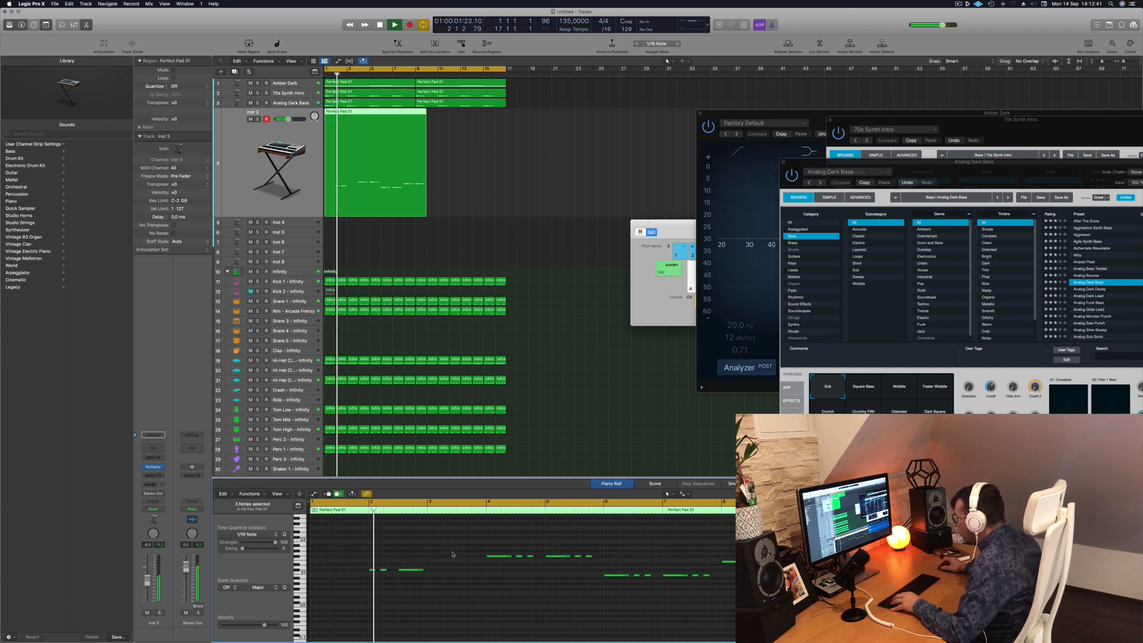
# Nudge the long note of the bar 2 group slightly earlier and replay the pattern
pyautogui.press('space')
pyautogui.press('space')
pyautogui.click(411, 570)
pyautogui.hotkey('alt', 'Left')
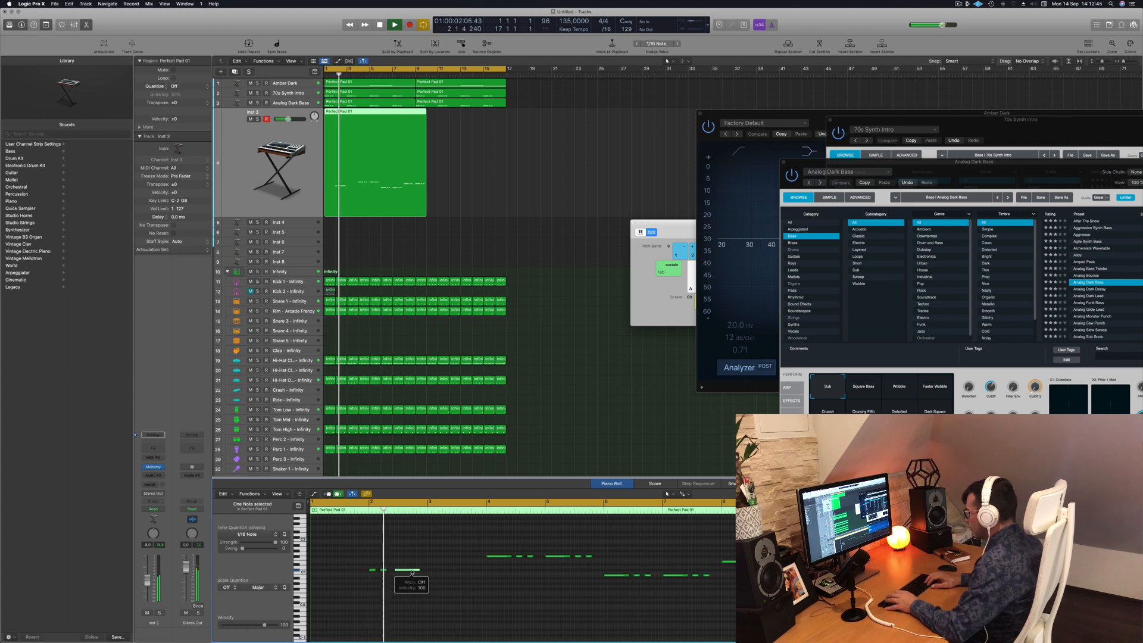
pyautogui.hotkey('alt', 'Left')
pyautogui.press('space')
pyautogui.press('space')
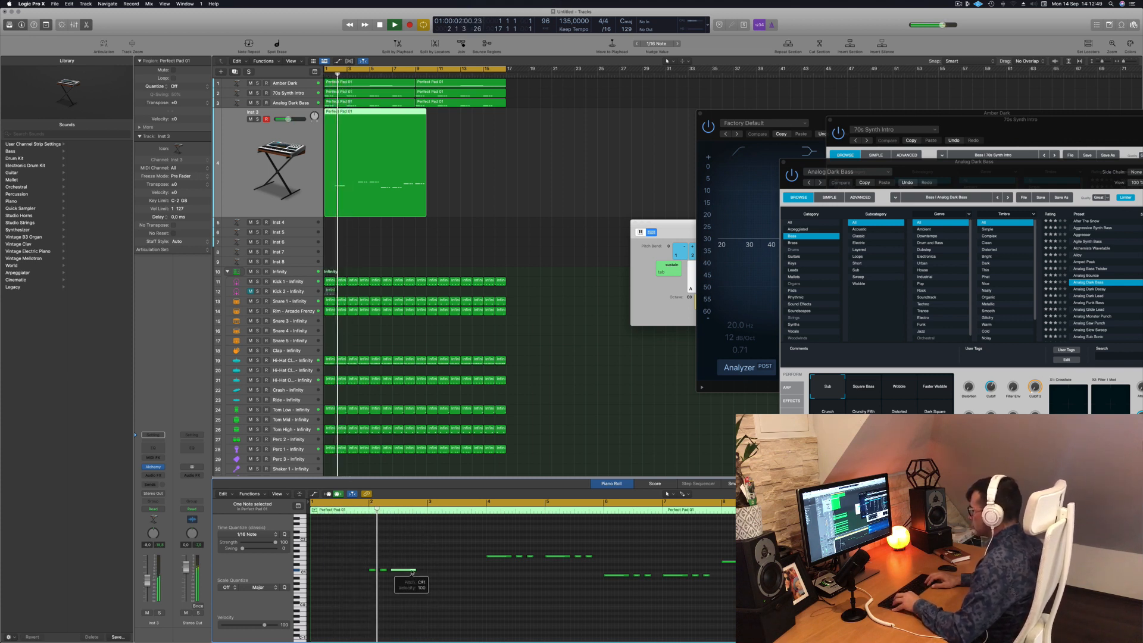
pyautogui.press('space')
pyautogui.press('space')
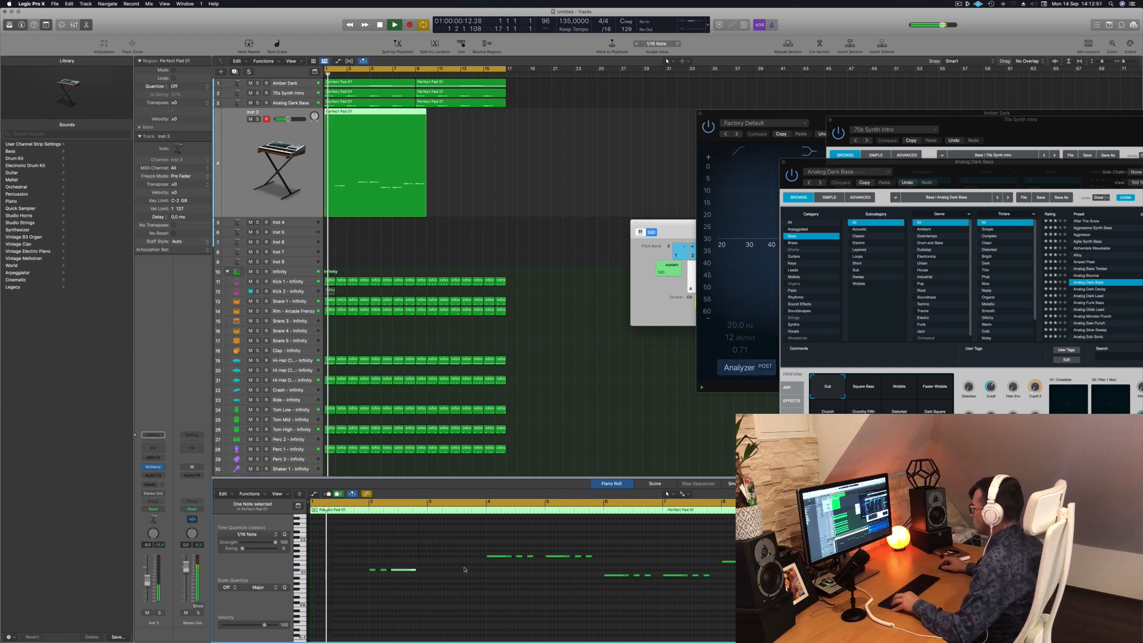
pyautogui.press('Return')
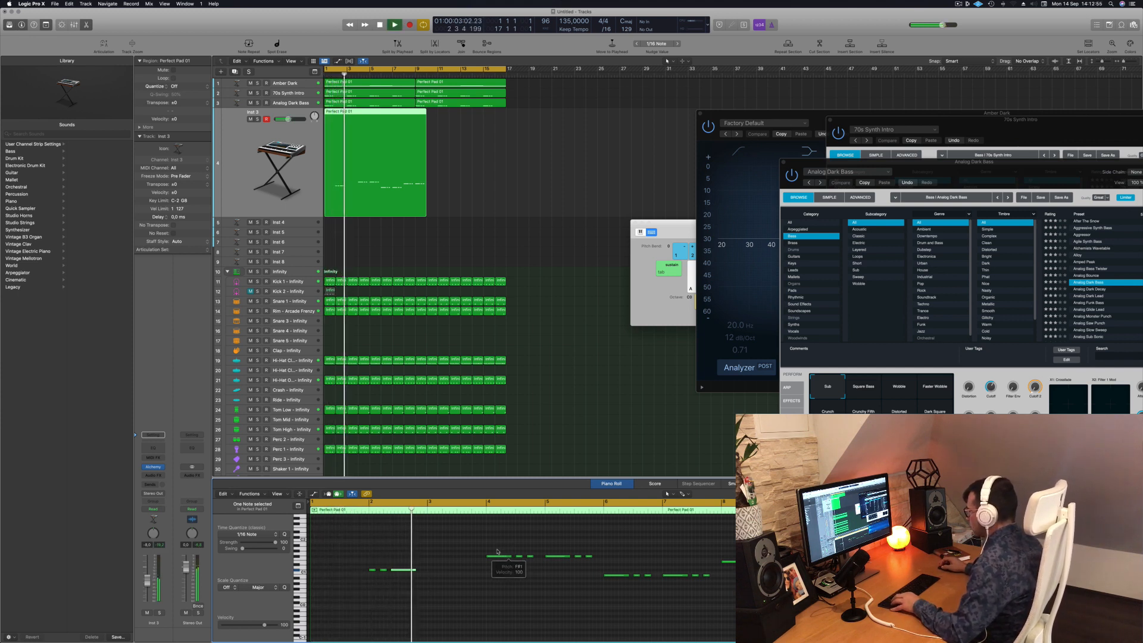
pyautogui.press('space')
# Rearrange the bar 4 group so its two short notes precede the long note, and play it back
pyautogui.click(529, 561)
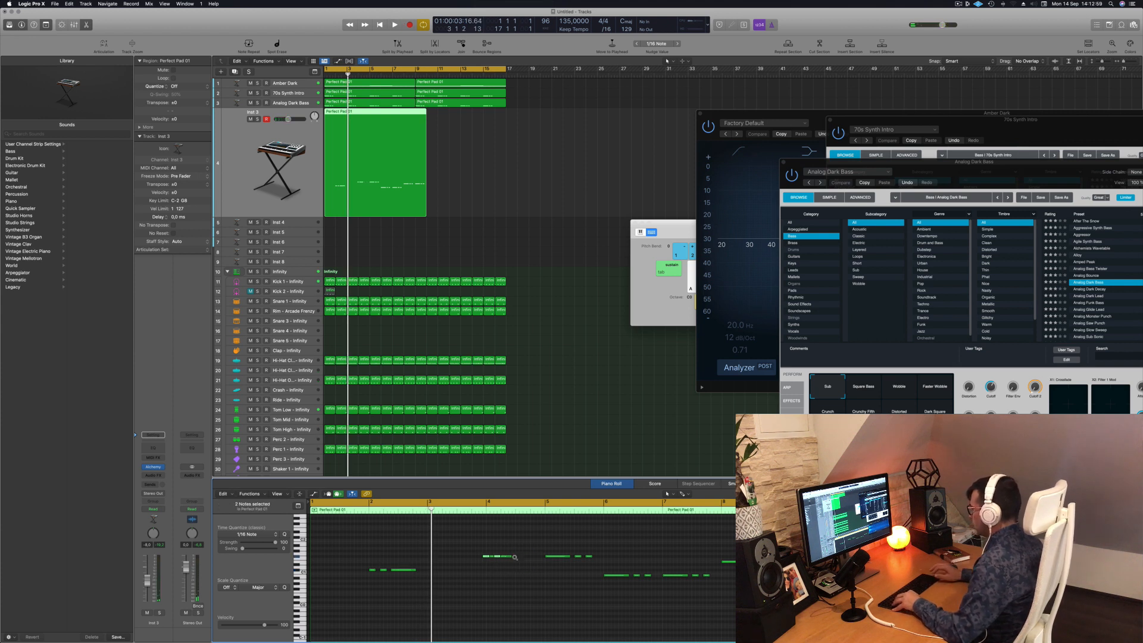
pyautogui.scroll(2, 499, 572)
pyautogui.click(509, 582)
pyautogui.moveTo(488, 582); pyautogui.dragTo(508, 582)
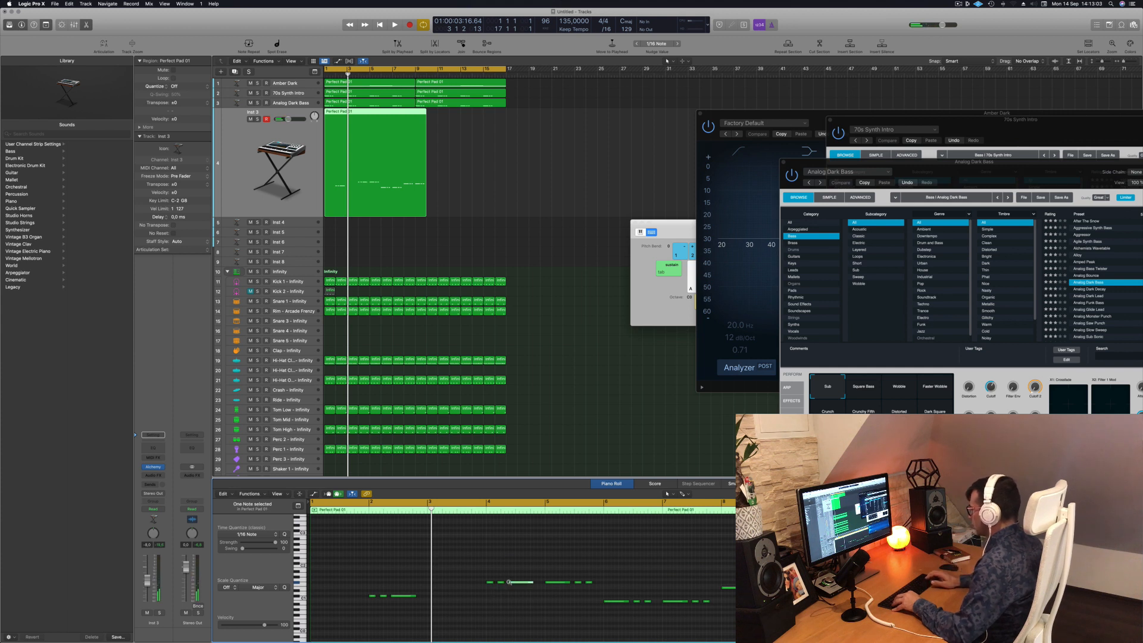
pyautogui.press('space')
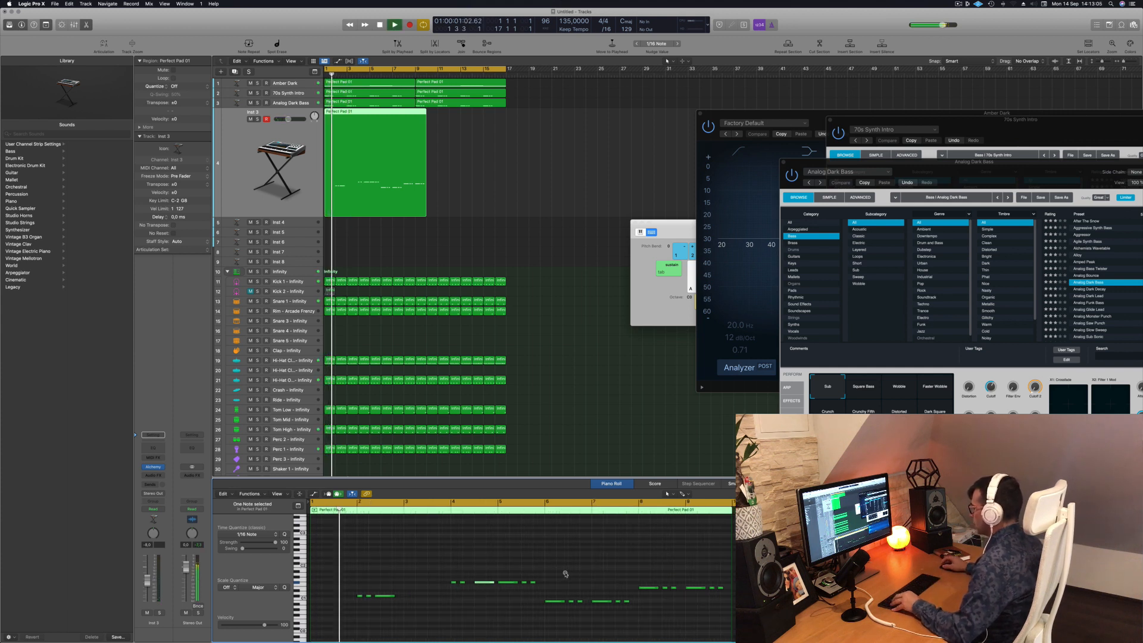
pyautogui.press('space')
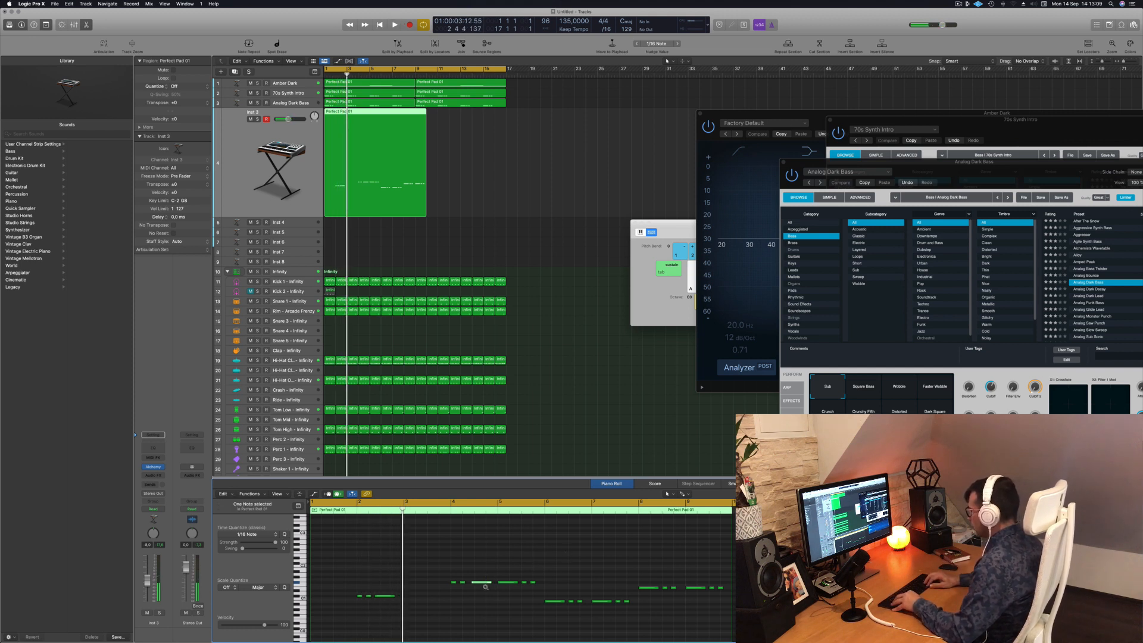
pyautogui.press('space')
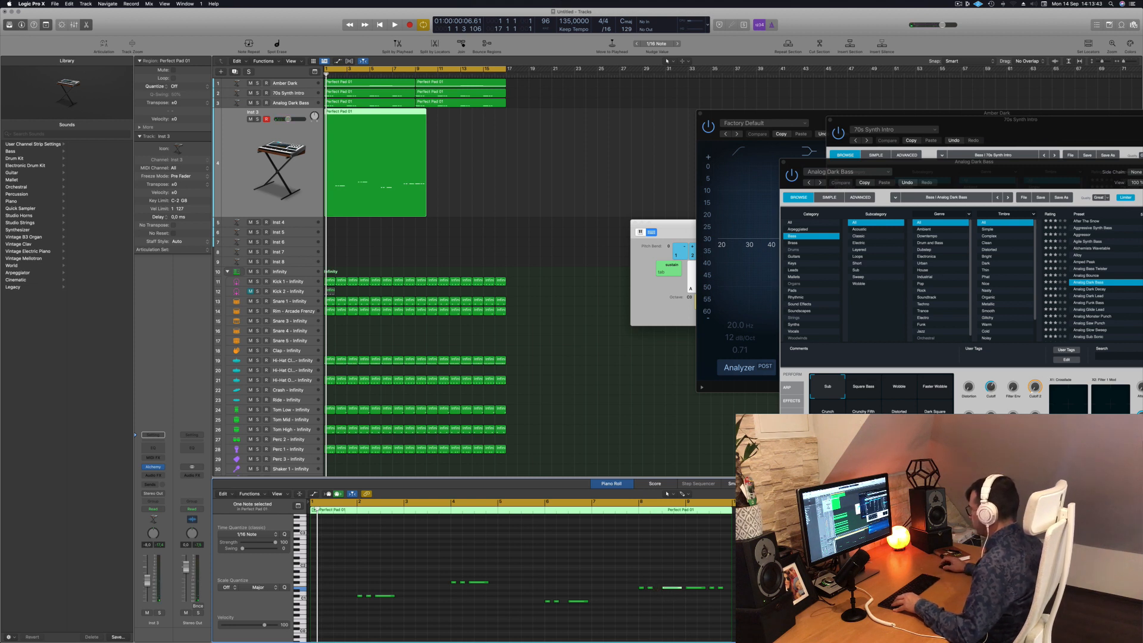
pyautogui.press('space')
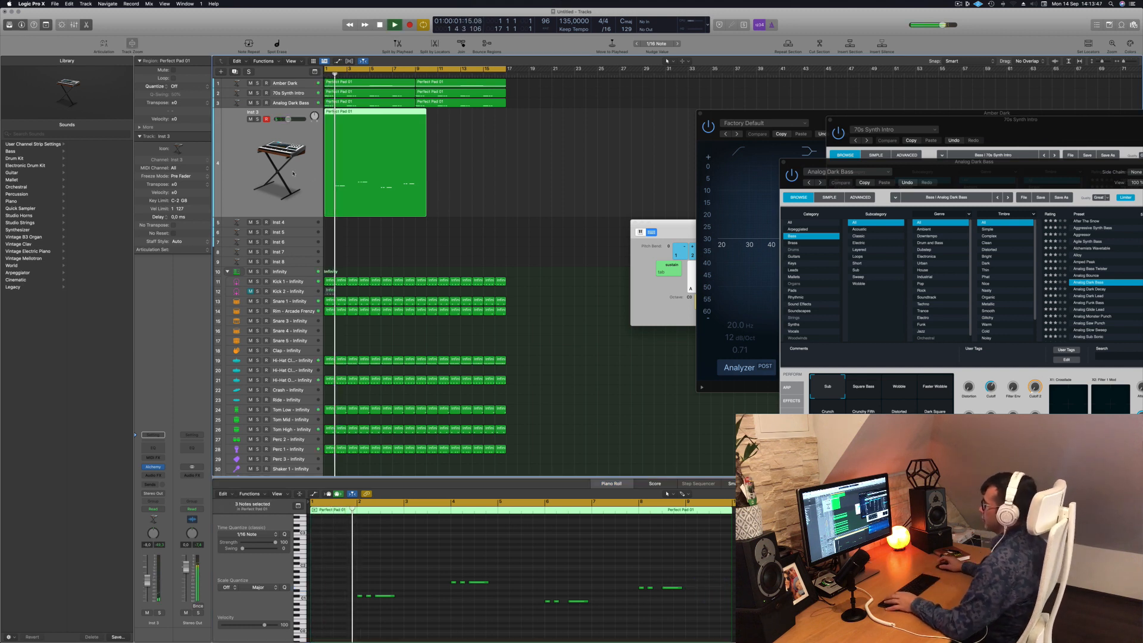
# Open the Inst 3 track's Alchemy synth and filter its presets to the Bass category
pyautogui.click(153, 468)
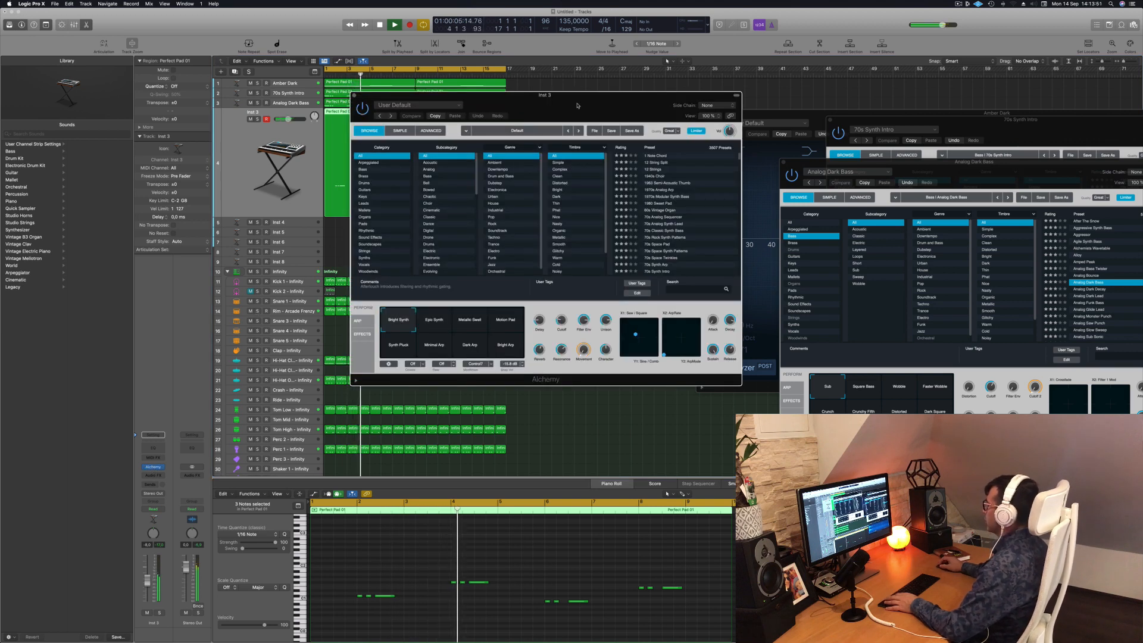
pyautogui.moveTo(576, 109); pyautogui.dragTo(542, 128)
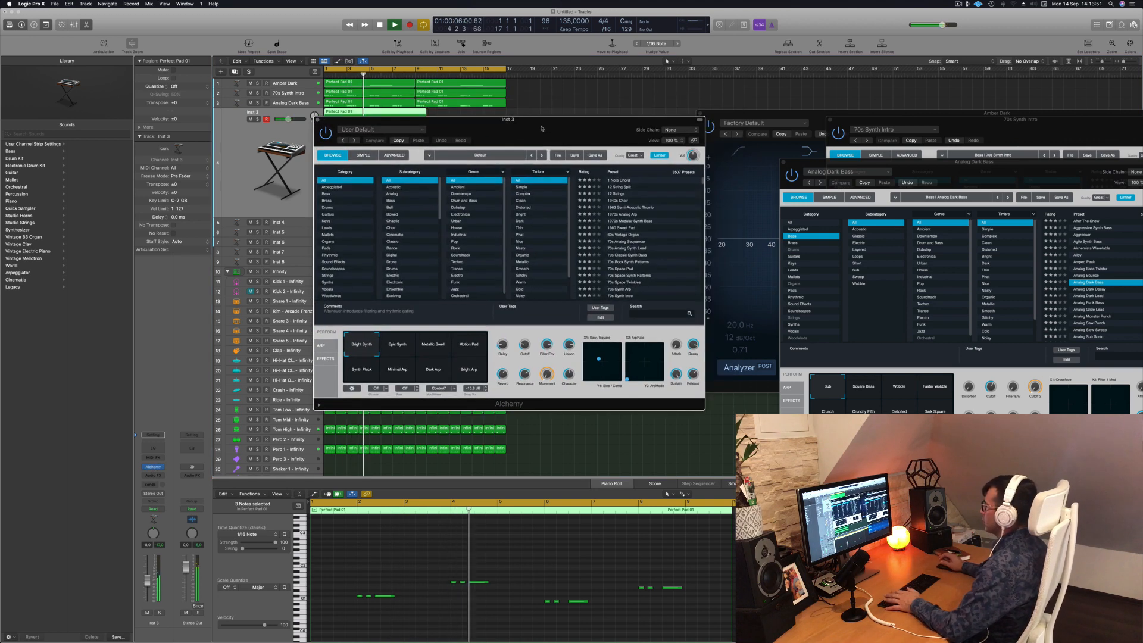
pyautogui.click(326, 194)
pyautogui.click(631, 231)
pyautogui.moveTo(556, 132); pyautogui.dragTo(634, 197)
# Audition the Deep Electro Bass Patterns, Deep Fried Junglist, Deep Noisy Bass and Deep Plucks presets against the song
pyautogui.click(711, 303)
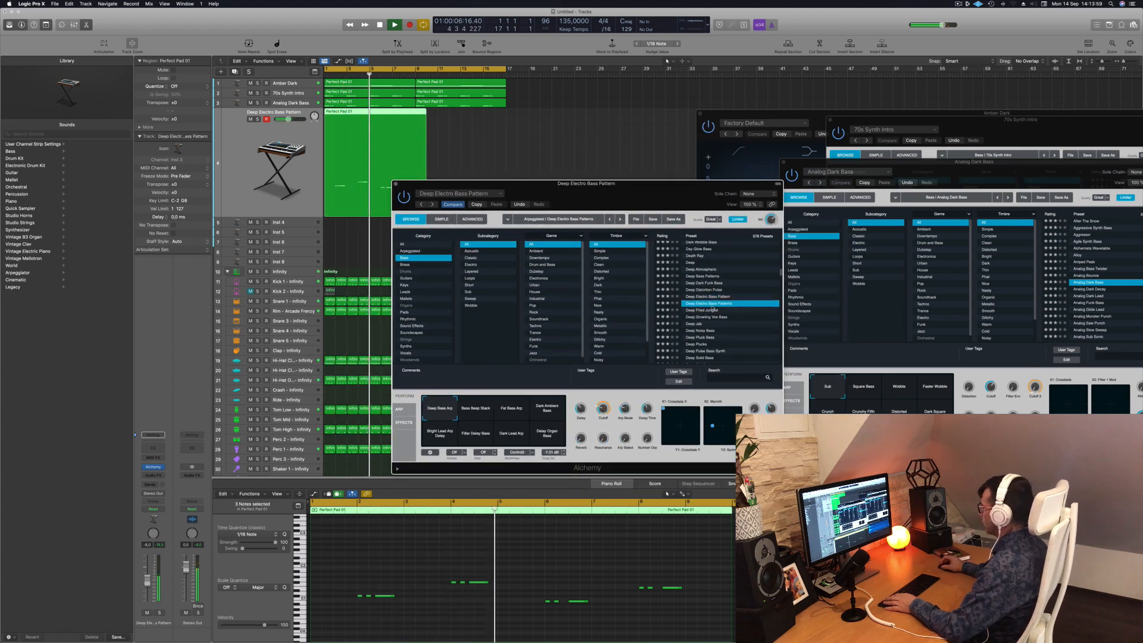
pyautogui.click(713, 310)
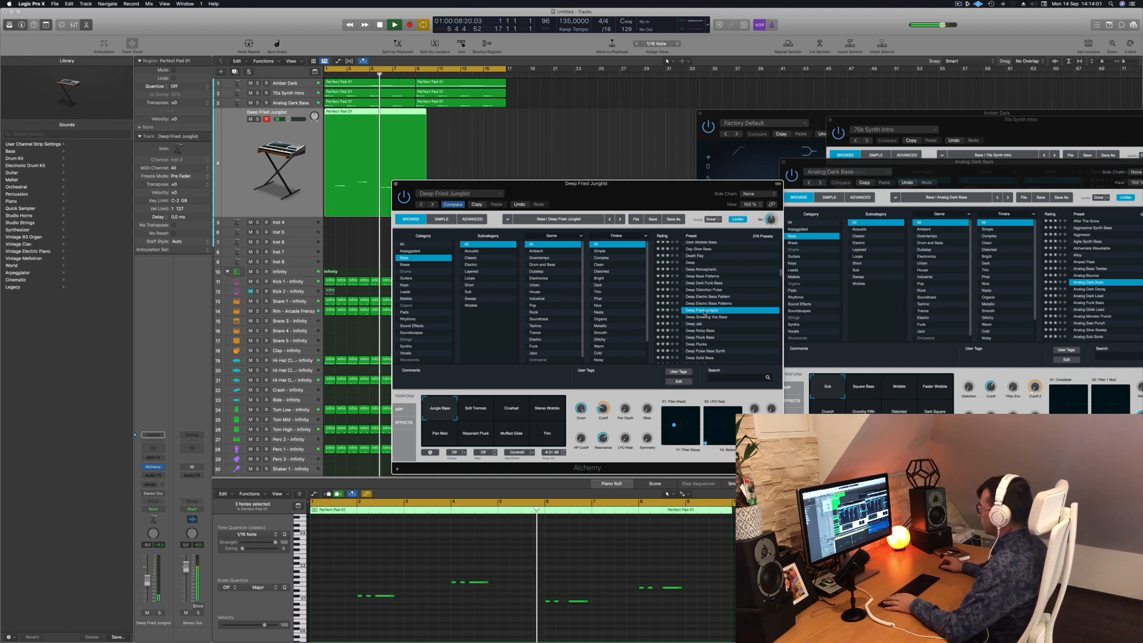
pyautogui.press('Return')
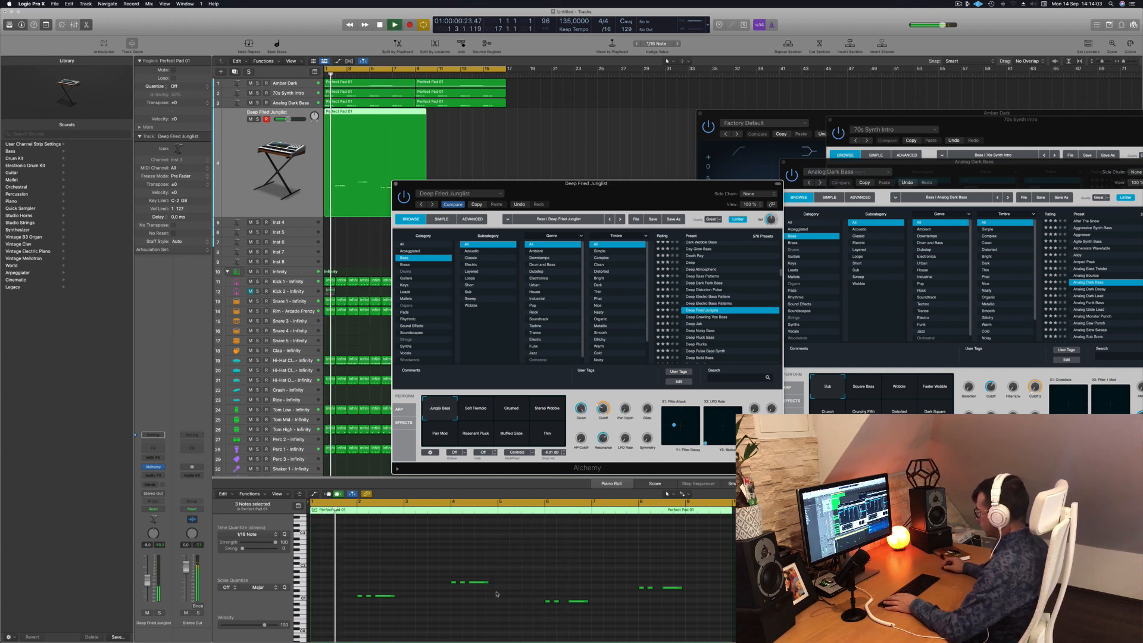
pyautogui.click(693, 331)
pyautogui.press('Return')
pyautogui.click(695, 344)
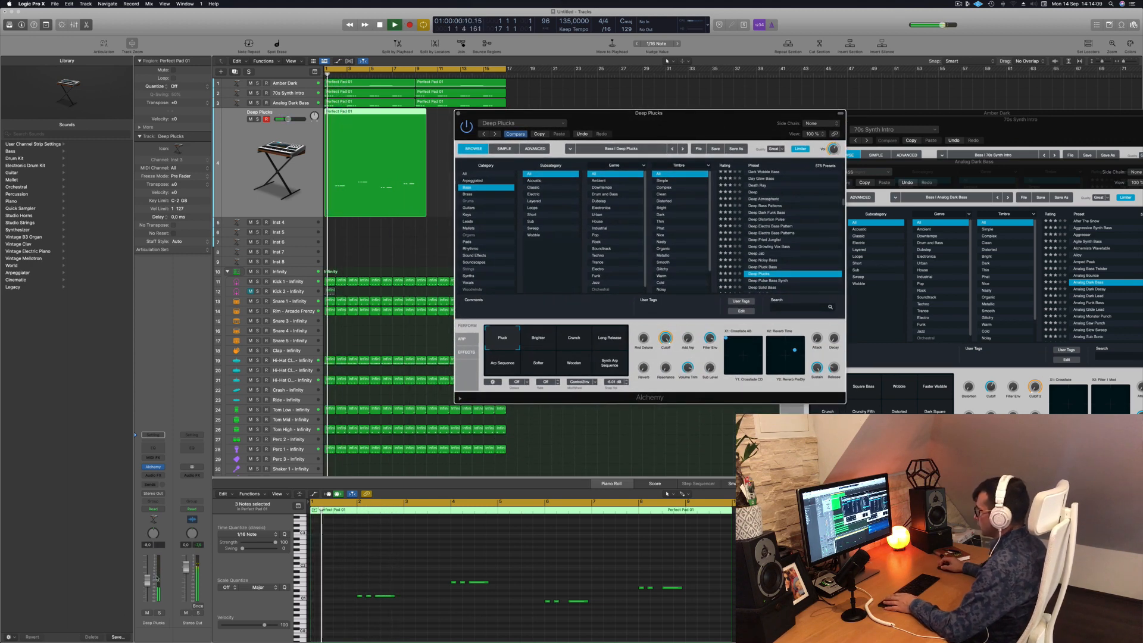
# Raise the track volume slightly, try the Deep Pulse Bass Synth preset and load Deep Solid Bass instead
pyautogui.moveTo(146, 571); pyautogui.dragTo(145, 568)
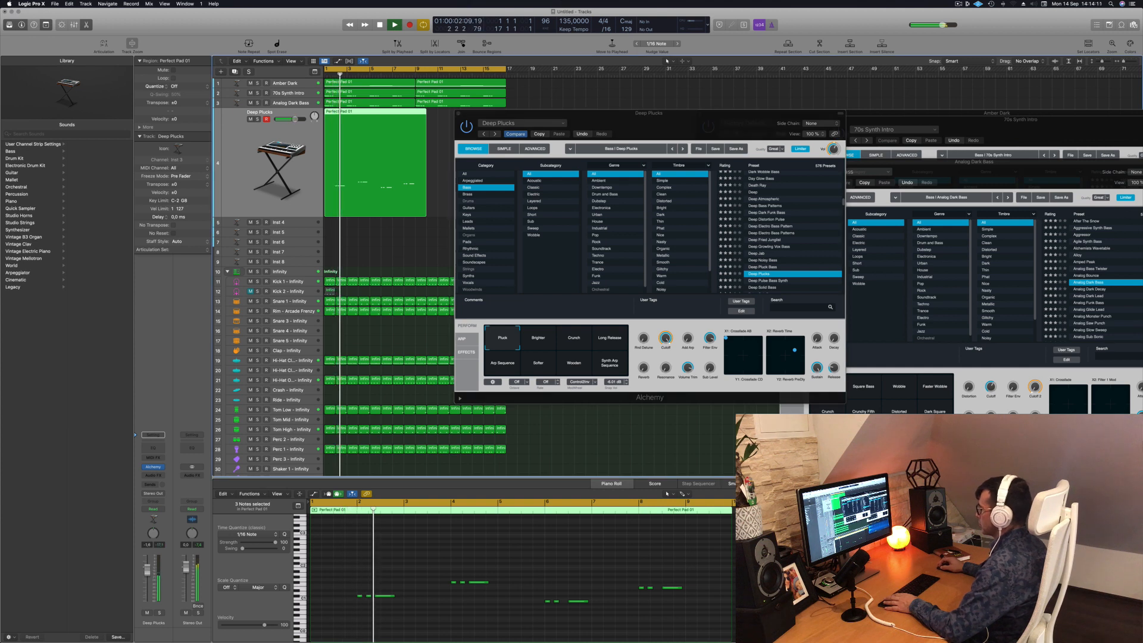
pyautogui.scroll(-3, 785, 238)
pyautogui.click(771, 222)
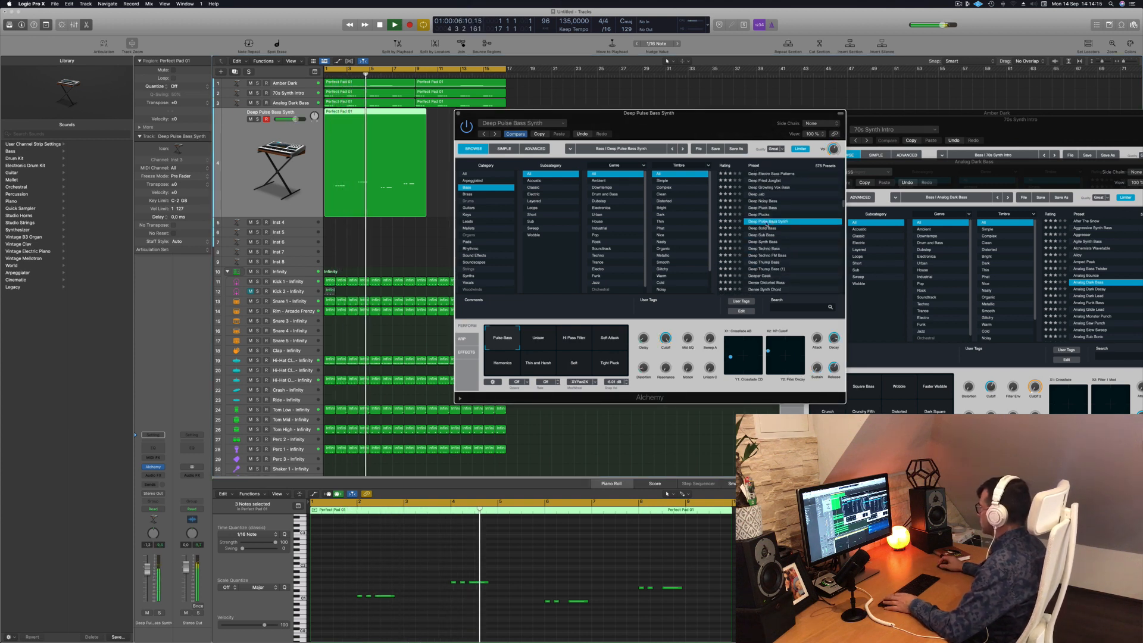
pyautogui.click(766, 229)
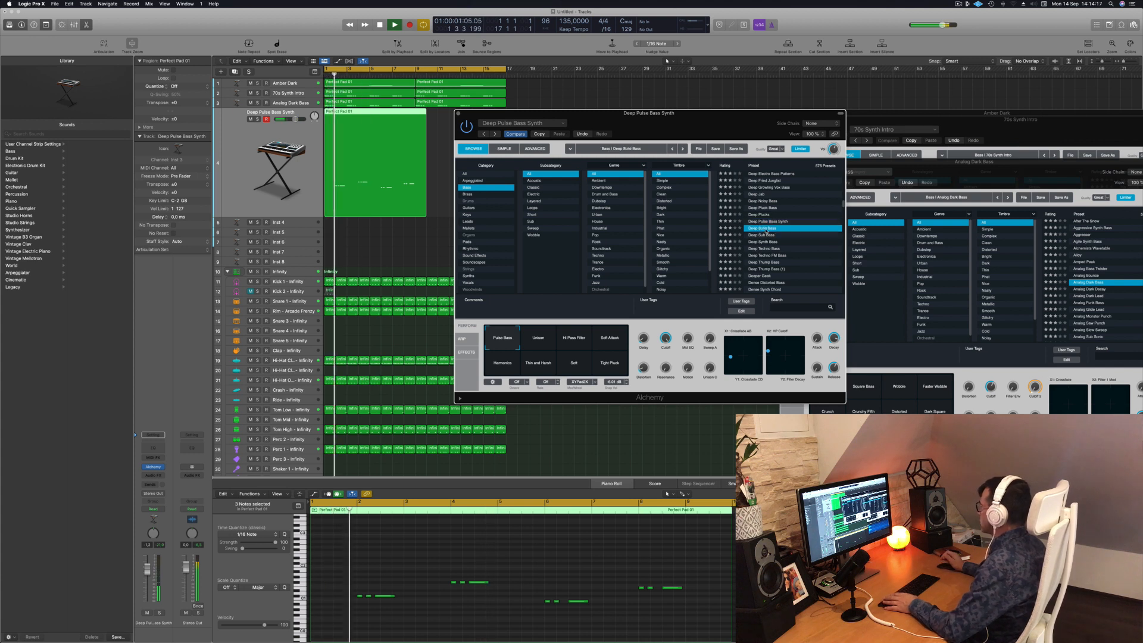
pyautogui.moveTo(693, 114); pyautogui.dragTo(743, 114)
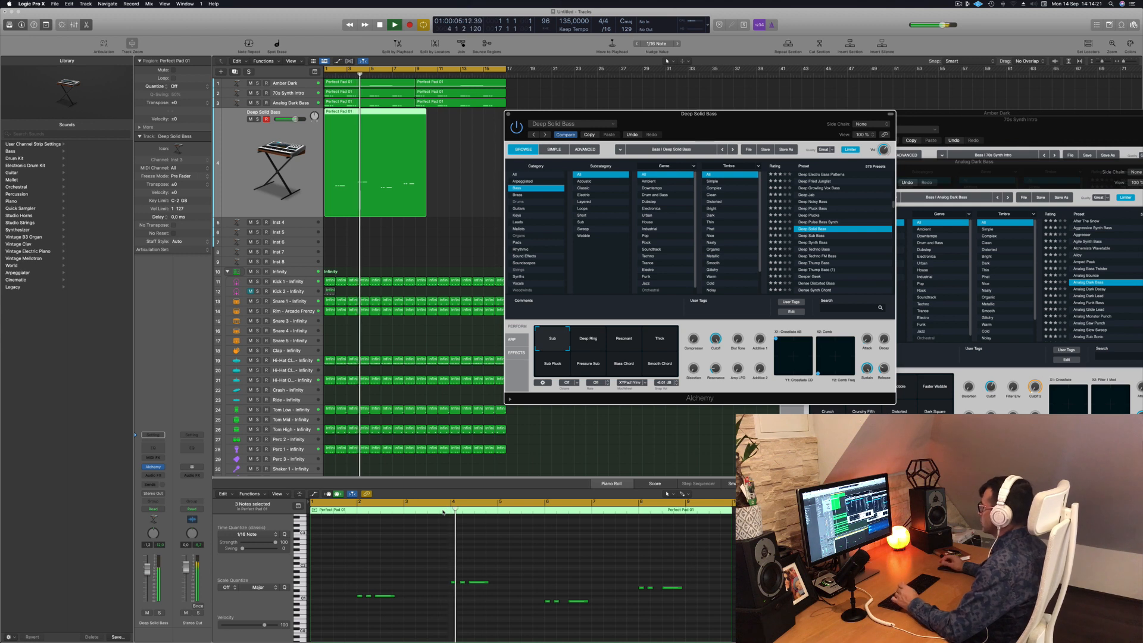
# Nudge the long note of the bar 2 group earlier to close up with the short notes, and play it back
pyautogui.moveTo(405, 577); pyautogui.dragTo(386, 608)
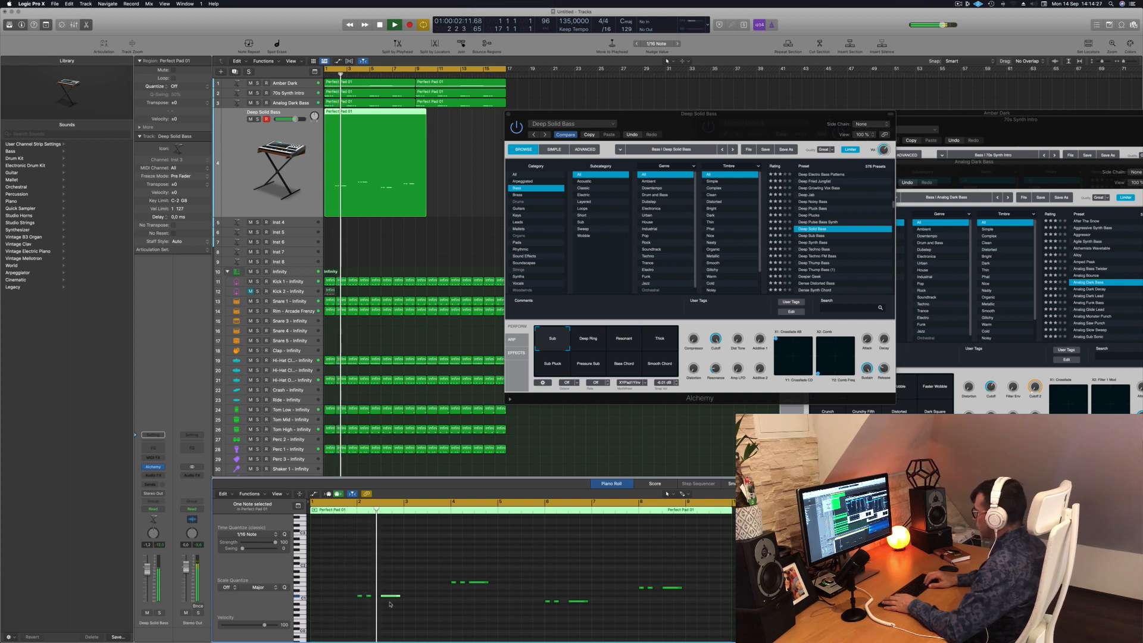
pyautogui.press('space')
pyautogui.press('space')
pyautogui.hotkey('alt', 'Left')
pyautogui.hotkey('alt', 'Left')
pyautogui.press('space')
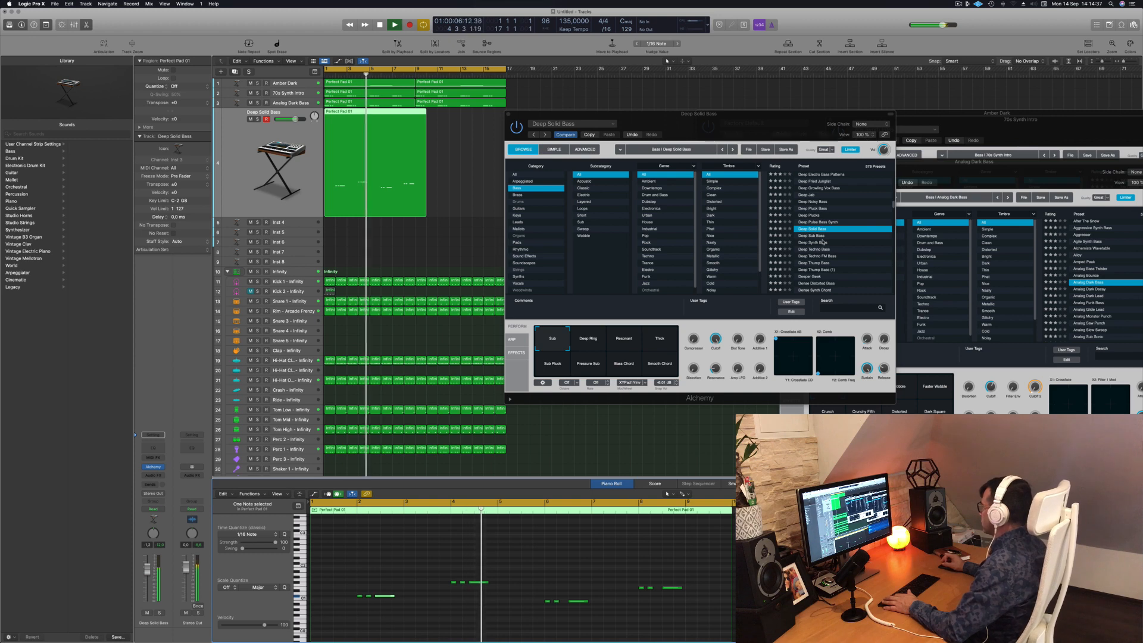
pyautogui.moveTo(768, 114); pyautogui.dragTo(829, 152)
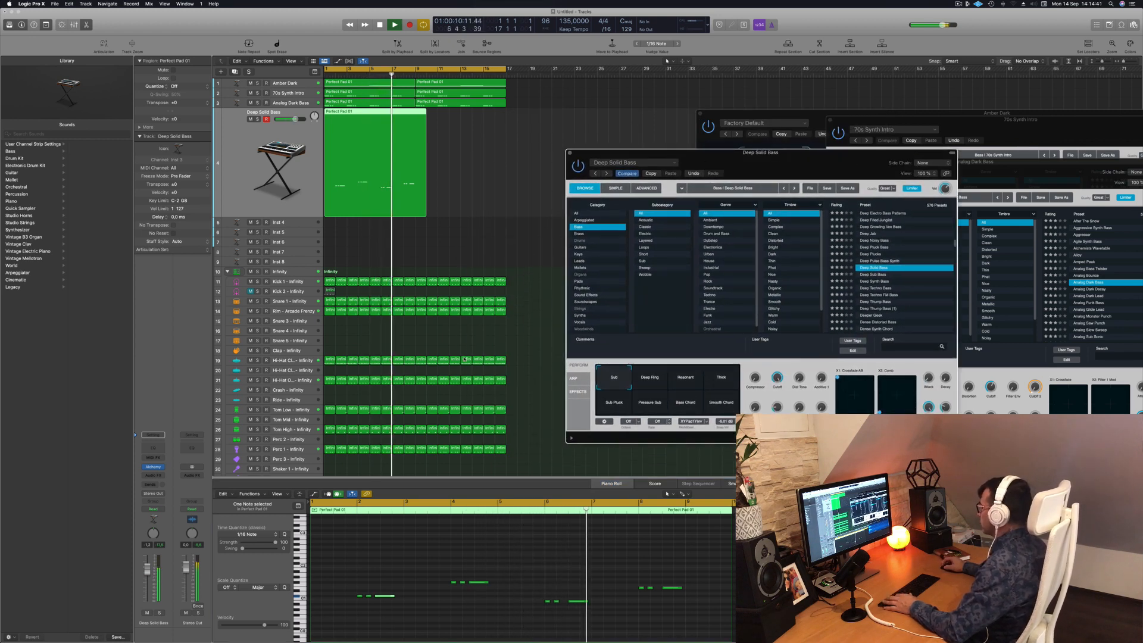
# Nudge the long notes of the bar 6 and bar 8 groups slightly earlier and replay from the start
pyautogui.press('Return')
pyautogui.moveTo(582, 584); pyautogui.dragTo(583, 634)
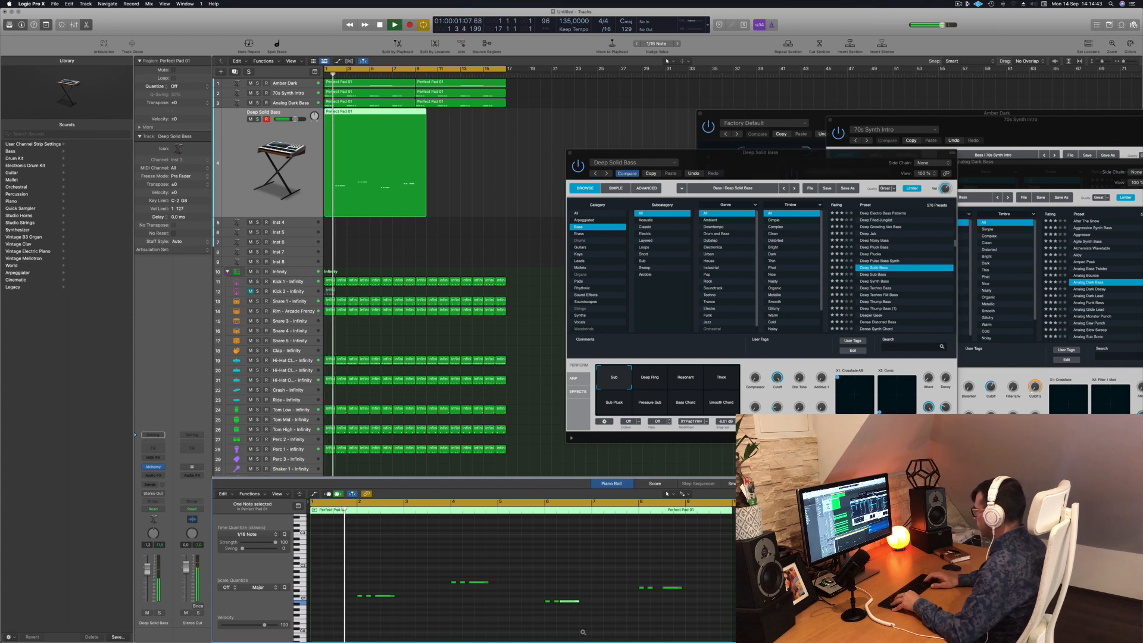
pyautogui.press('Return')
pyautogui.press('Return')
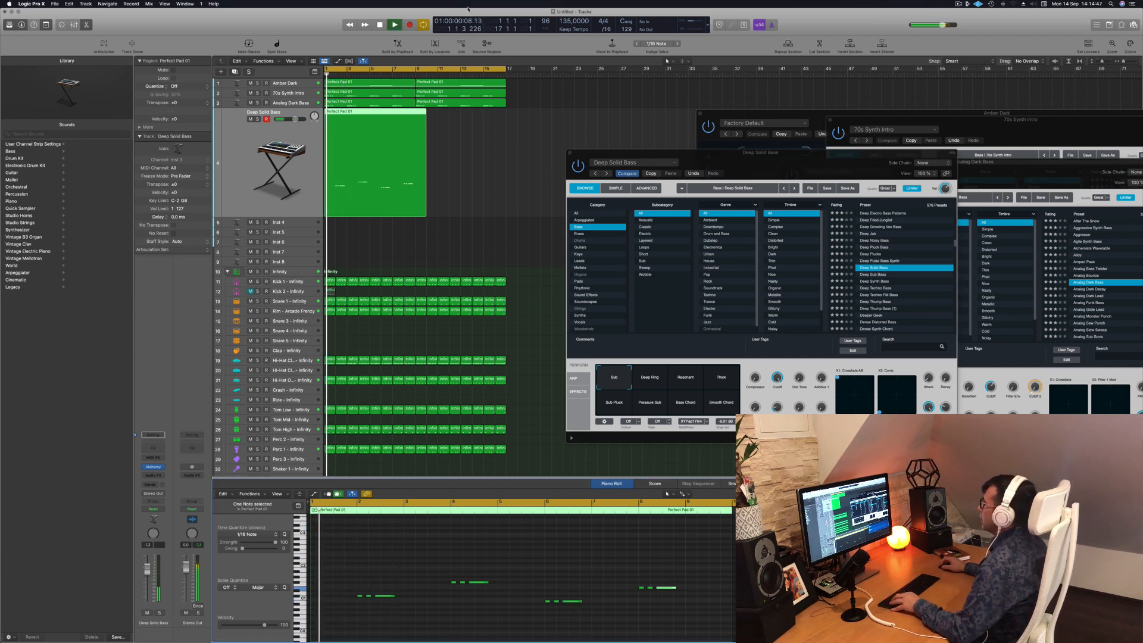
# Remove the part of the Deep Solid Bass region beyond bar 9 and copy the region to bars 9–16
pyautogui.click(415, 113)
pyautogui.press('Delete')
pyautogui.press('Return')
pyautogui.moveTo(361, 121); pyautogui.dragTo(452, 125)
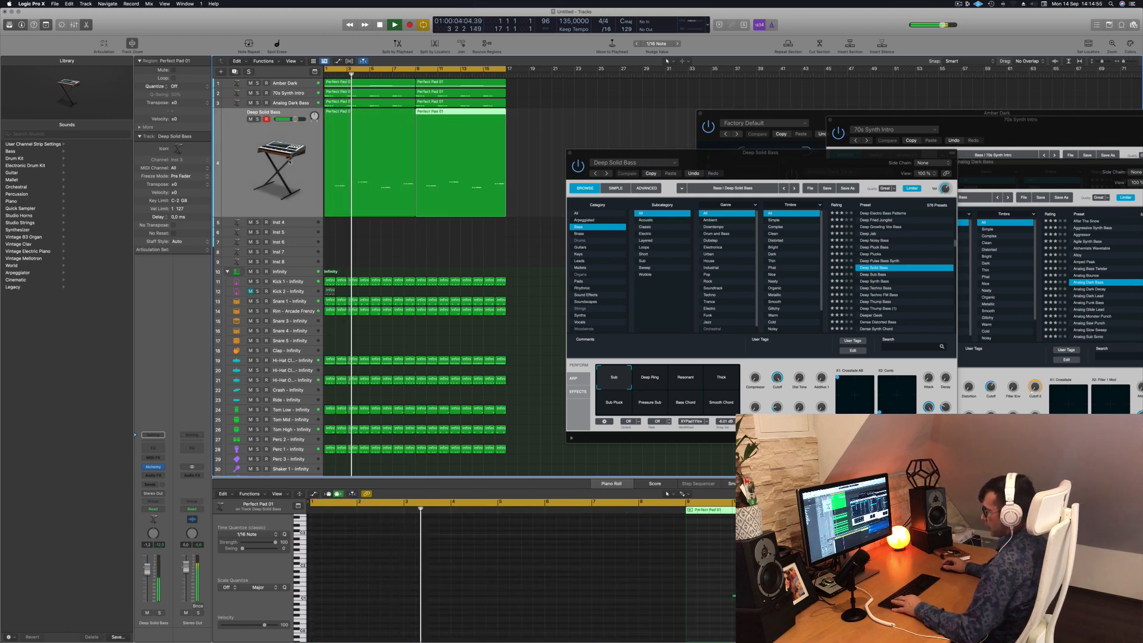
# Rename all regions in the arrangement after their tracks
pyautogui.press('super+a')
pyautogui.rightClick(357, 137)
pyautogui.click(377, 143)
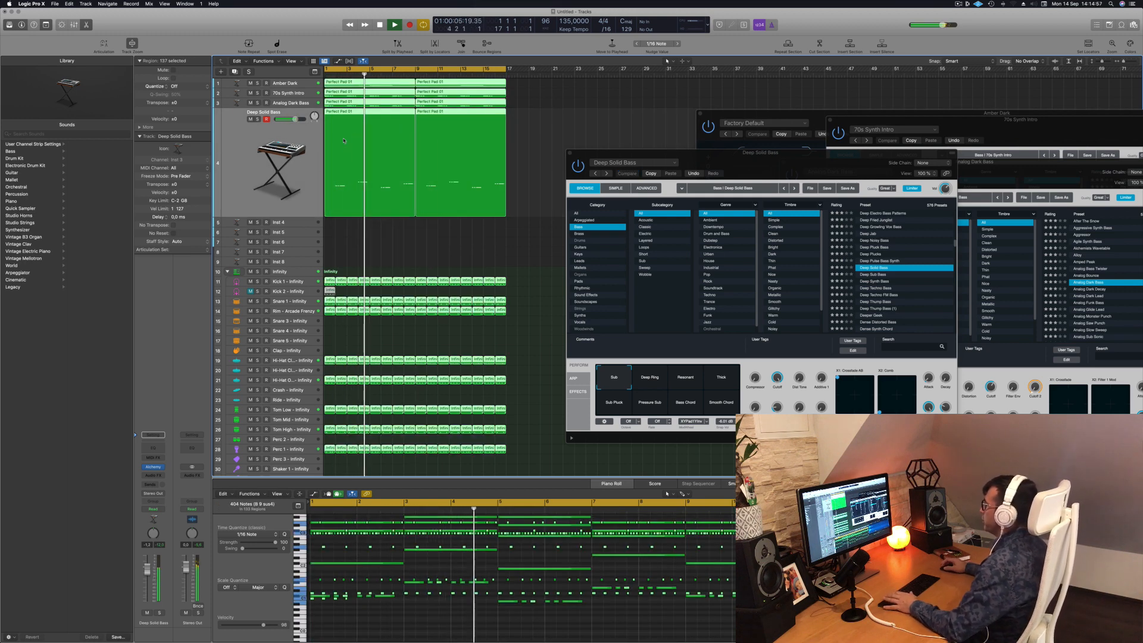
# Duplicate the Deep Solid Bass track with its instrument and copy its first region onto the new track
pyautogui.click(267, 134)
pyautogui.press('Return')
pyautogui.press('super+d')
pyautogui.press('space')
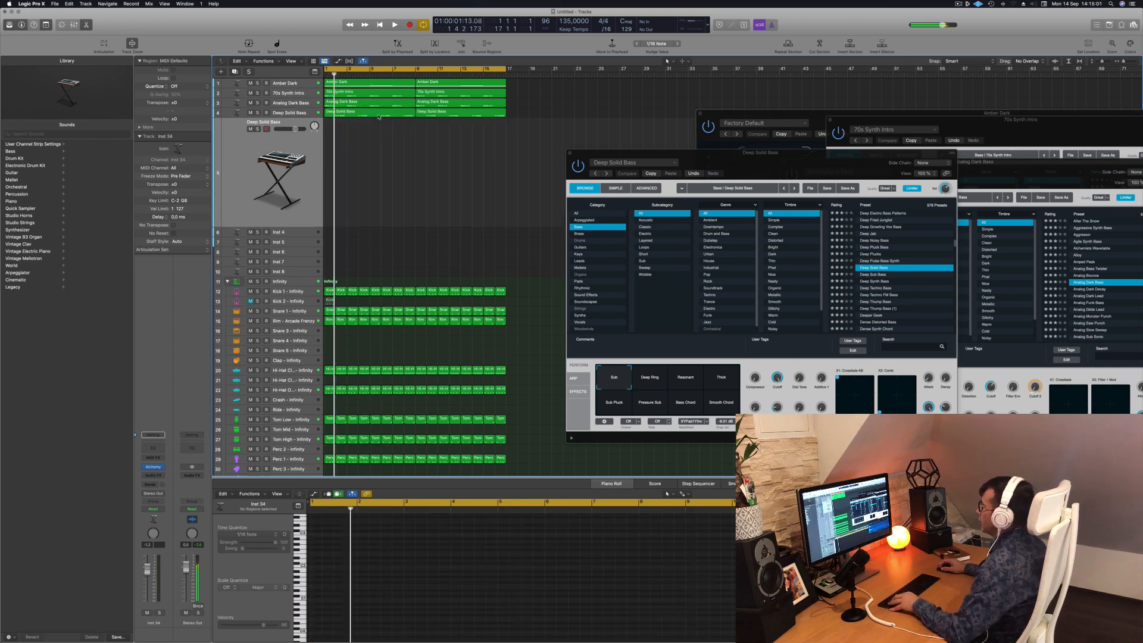
pyautogui.click(373, 113)
pyautogui.moveTo(372, 112); pyautogui.dragTo(372, 144)
pyautogui.press('space')
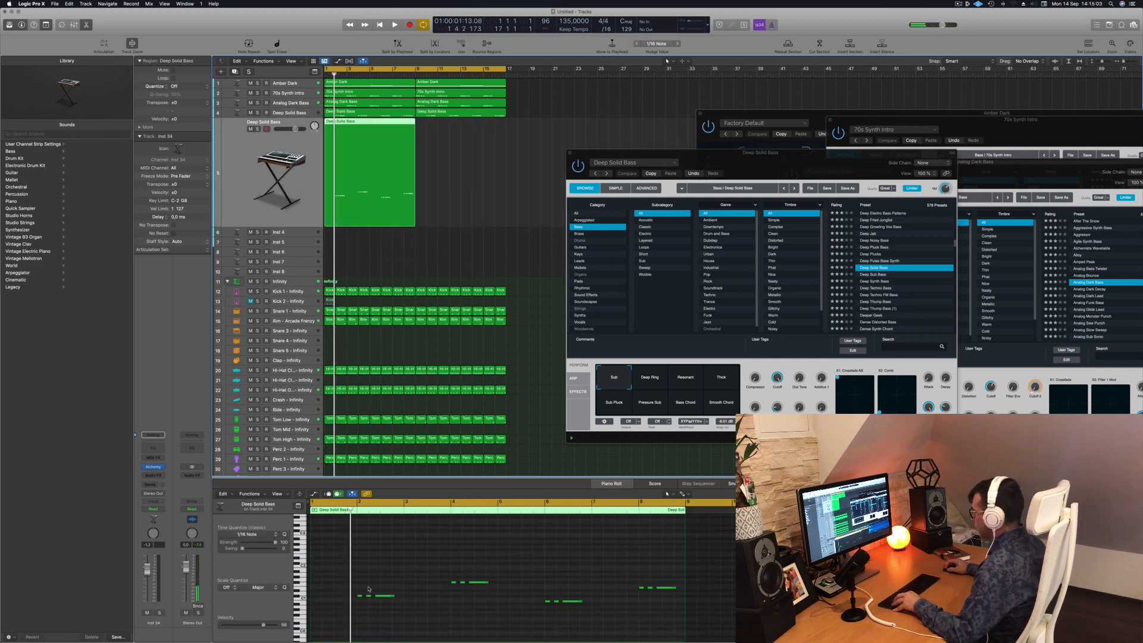
# Delete the short notes from the copied region, raise the four long notes an octave, and play the result
pyautogui.moveTo(341, 587); pyautogui.dragTo(368, 609)
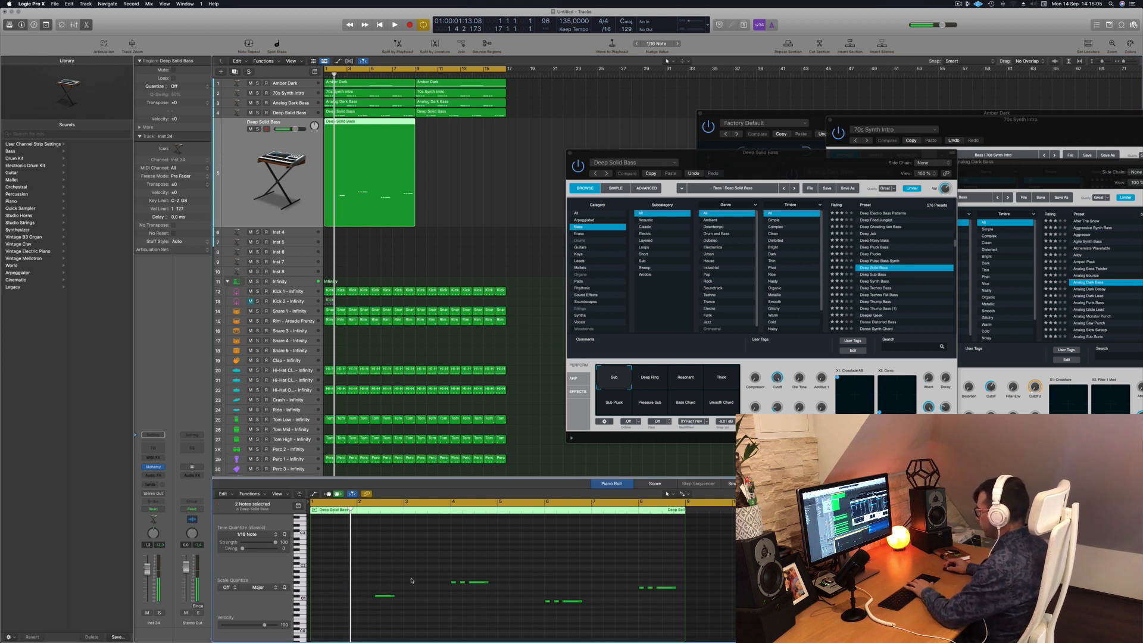
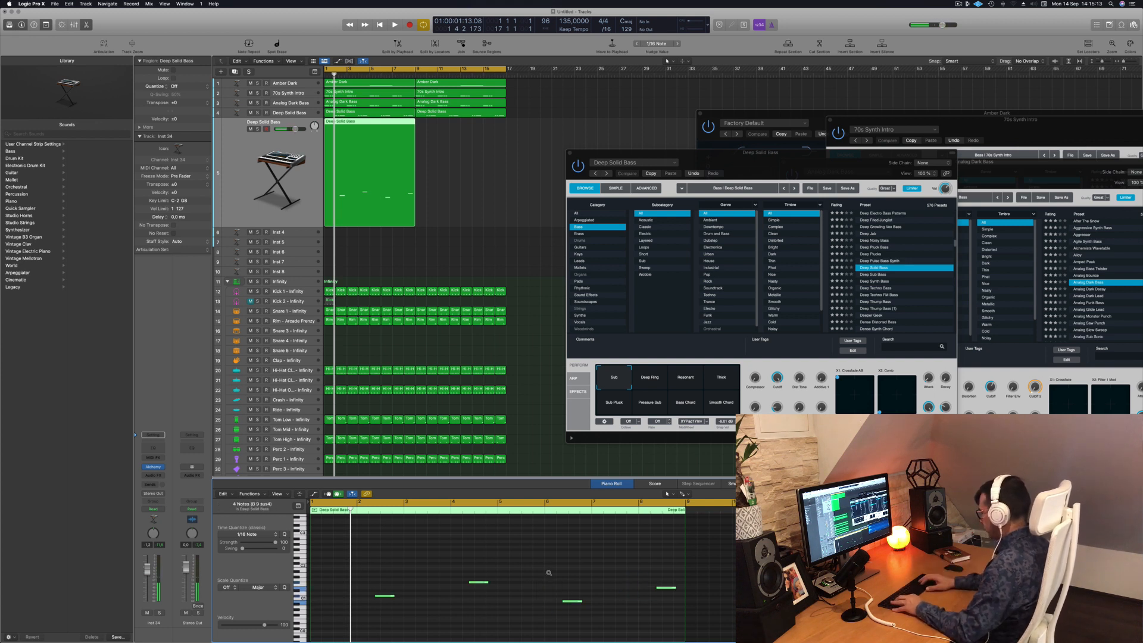
pyautogui.press('space')
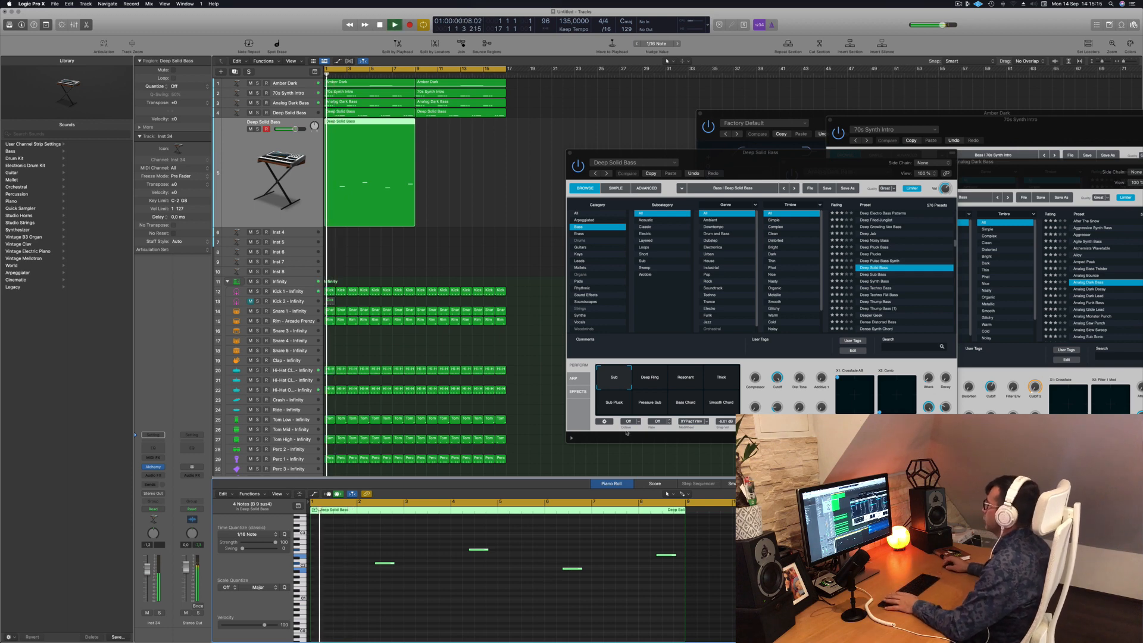
# Open the duplicated bass track's Alchemy instrument, audition the Deeper Geek preset, and lower the track's volume
pyautogui.click(153, 468)
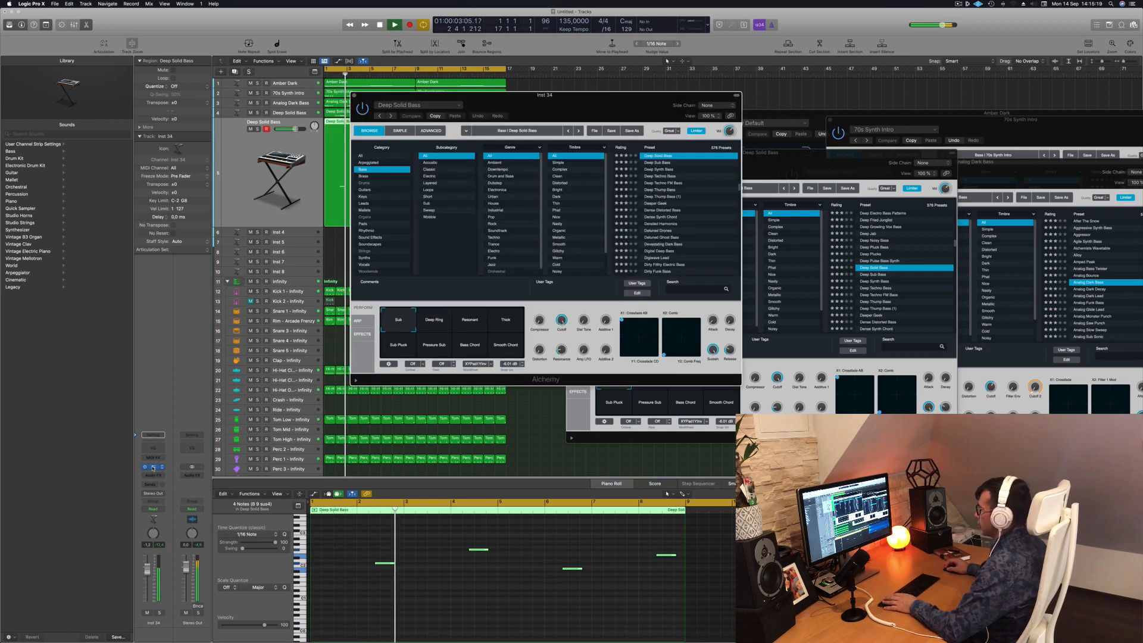
pyautogui.press('Return')
pyautogui.moveTo(539, 97); pyautogui.dragTo(707, 131)
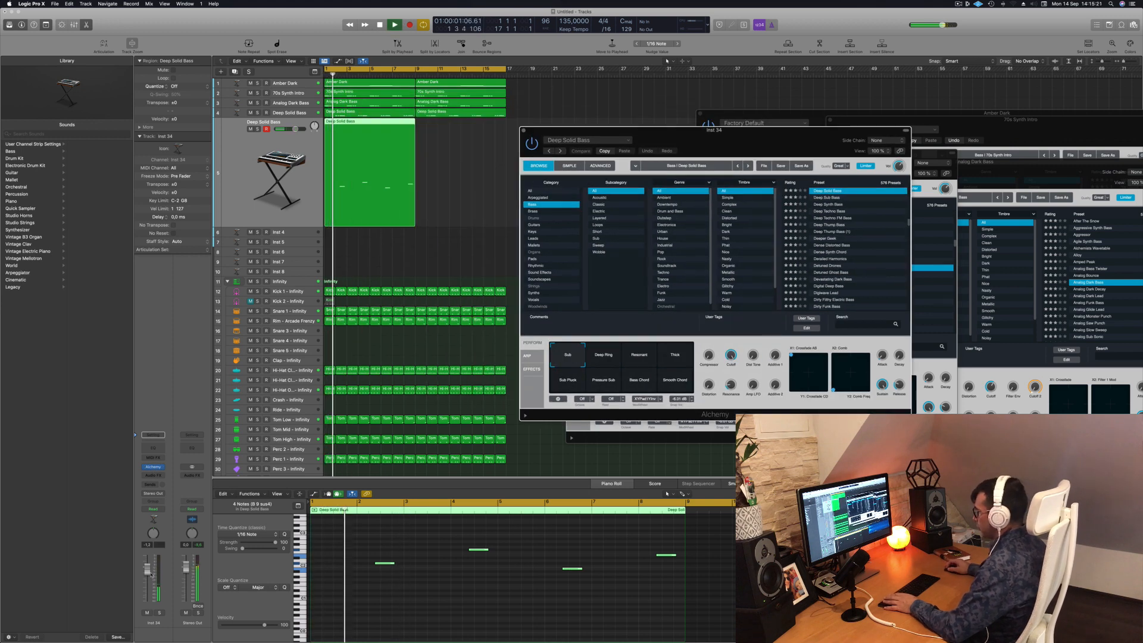
pyautogui.click(828, 238)
pyautogui.moveTo(717, 139); pyautogui.dragTo(726, 126)
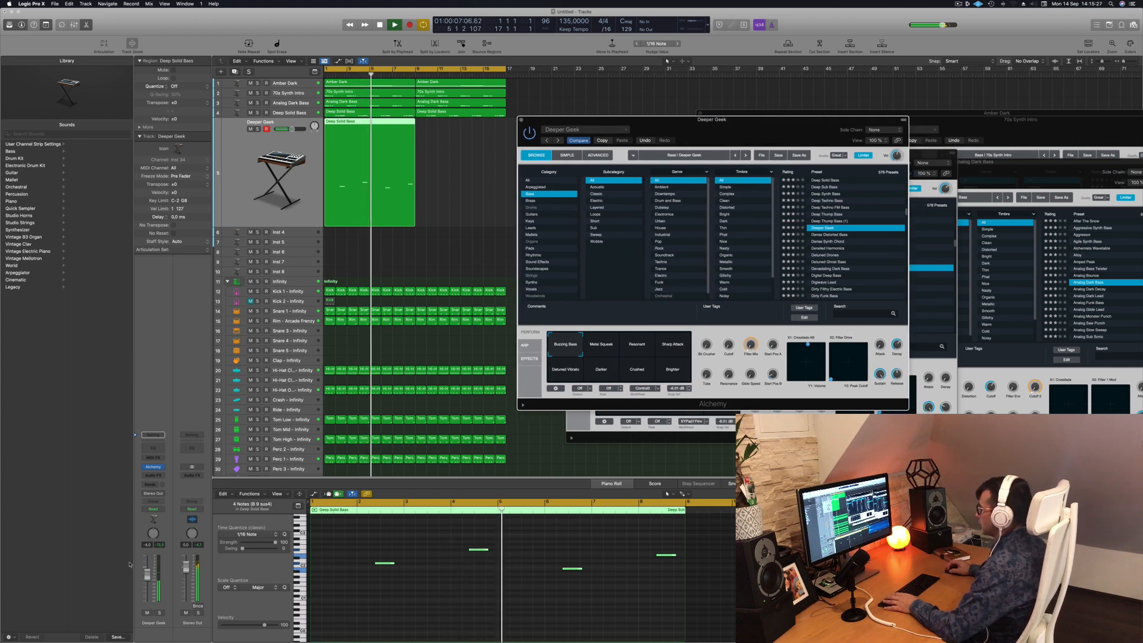
pyautogui.moveTo(148, 580); pyautogui.dragTo(149, 588)
pyautogui.press('Return')
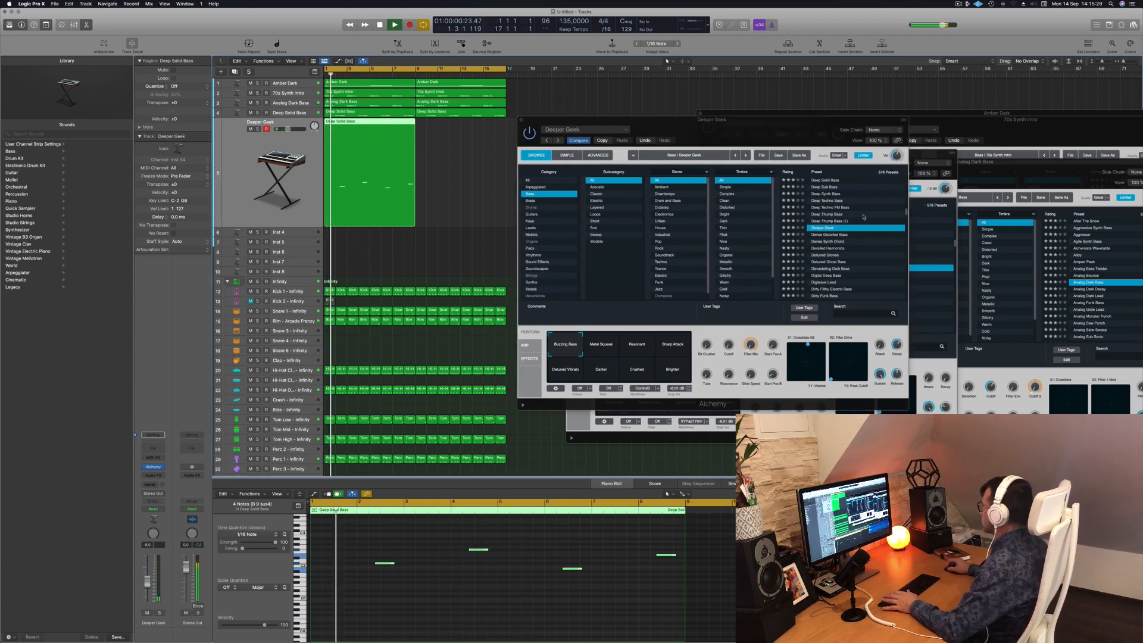
# Audition the bass presets Detuned Drones, Detuned Ghost Bass, Devastating Dark Bass and Dirty Wobble against the playing arrangement
pyautogui.click(826, 256)
pyautogui.click(825, 256)
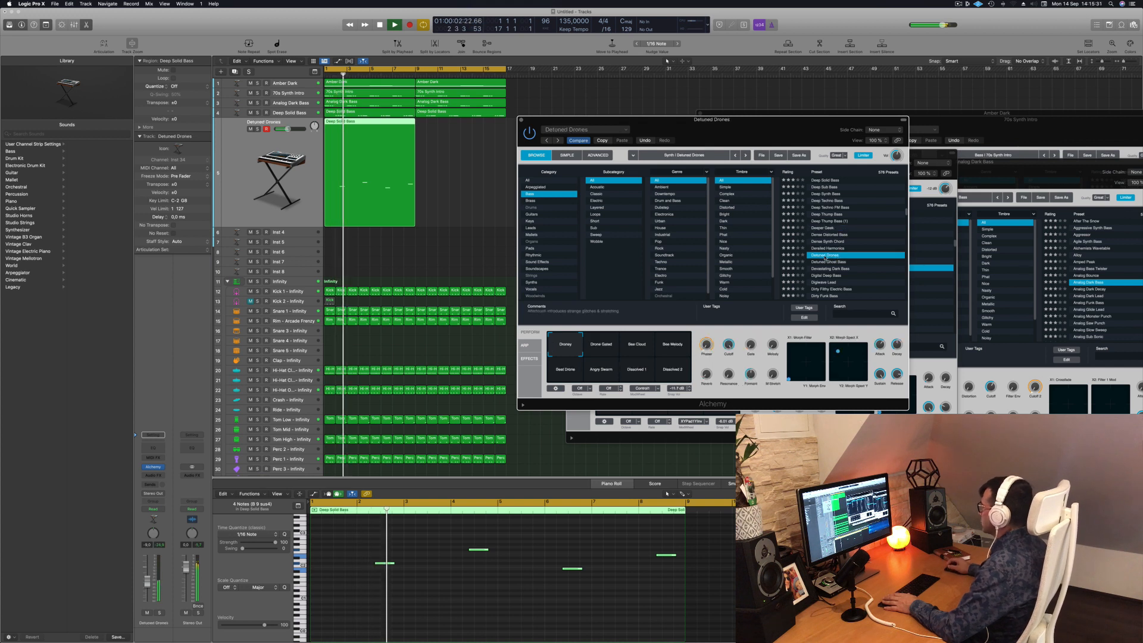
pyautogui.click(826, 262)
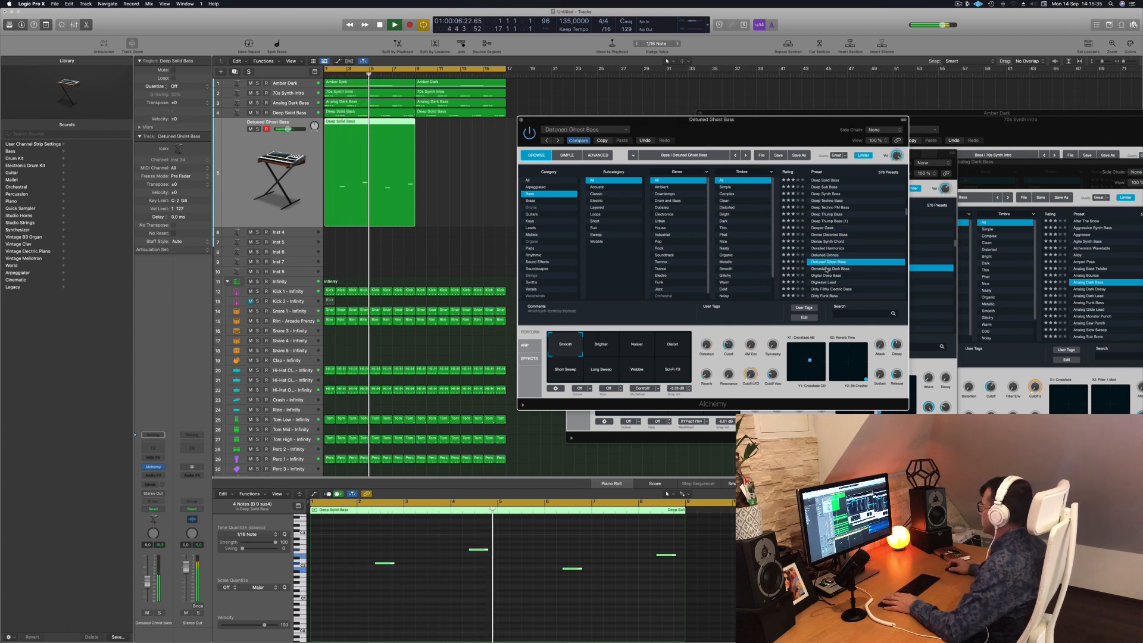
pyautogui.click(826, 268)
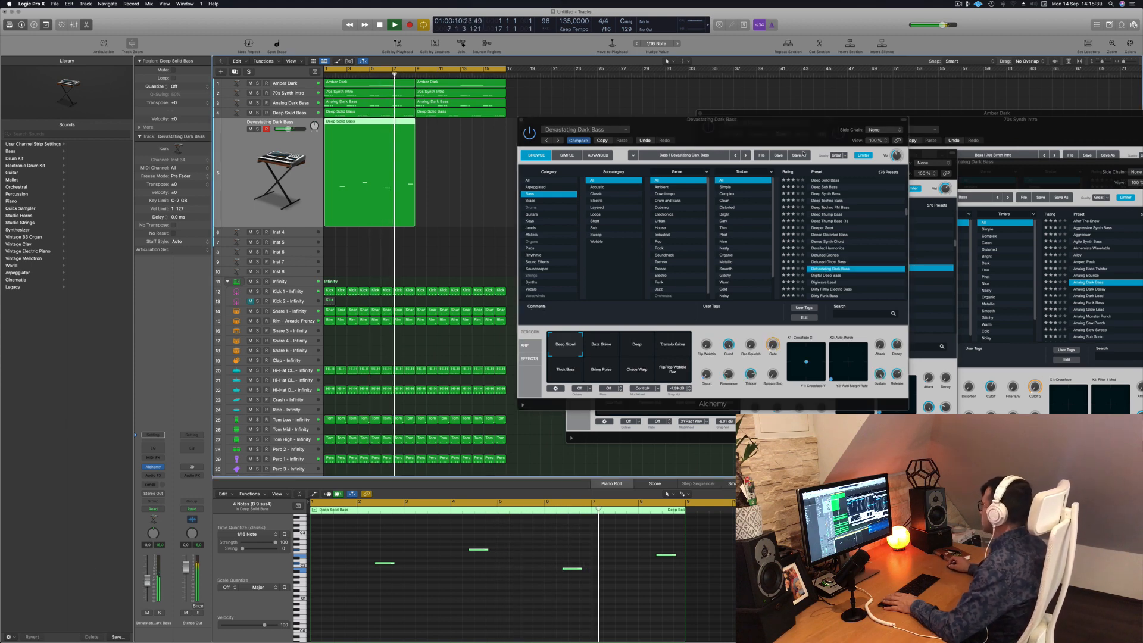
pyautogui.moveTo(821, 121); pyautogui.dragTo(790, 78)
pyautogui.scroll(-4, 832, 198)
pyautogui.scroll(-2, 832, 198)
pyautogui.click(787, 205)
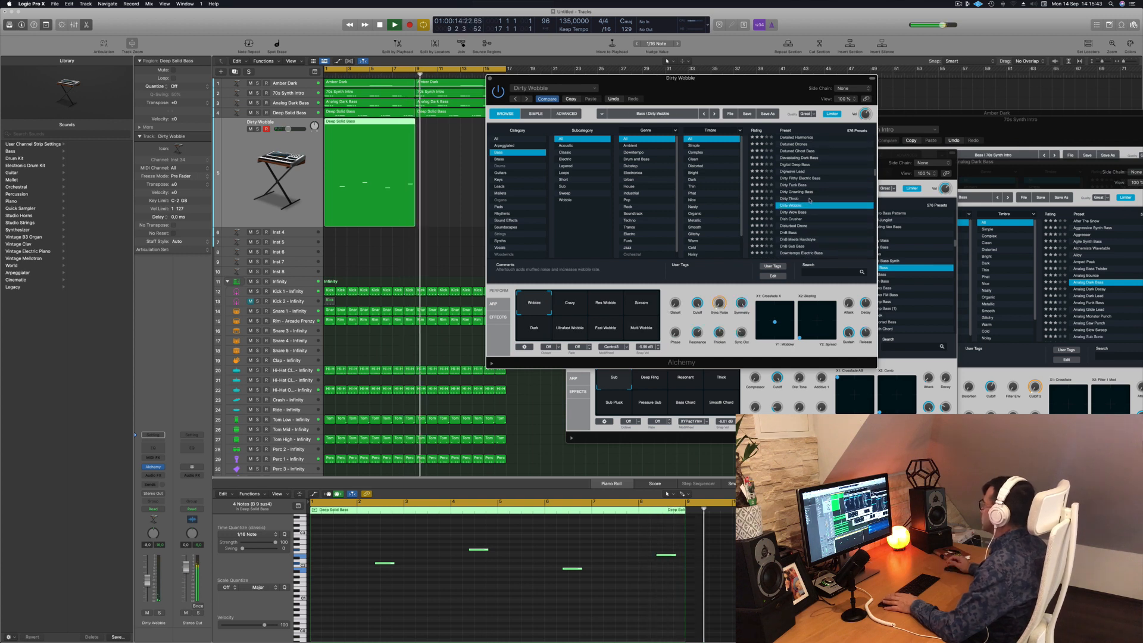
# Restart playback and copy the duplicated track's bass region to bars 9–16
pyautogui.press('space')
pyautogui.press('space')
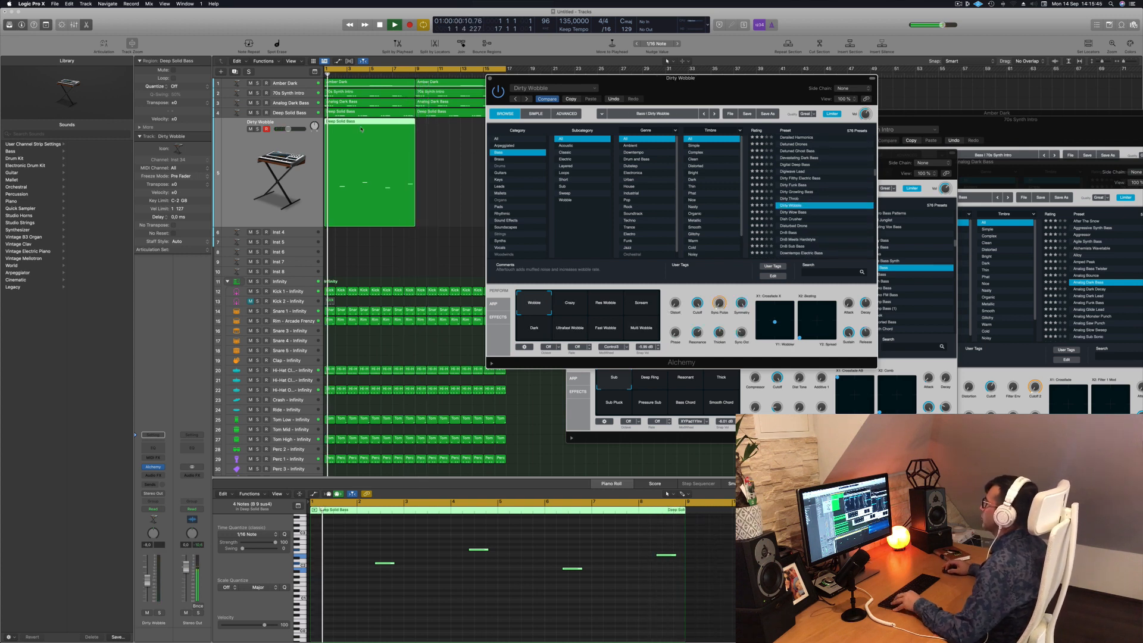
pyautogui.moveTo(359, 129); pyautogui.dragTo(450, 130)
pyautogui.moveTo(735, 113); pyautogui.dragTo(754, 109)
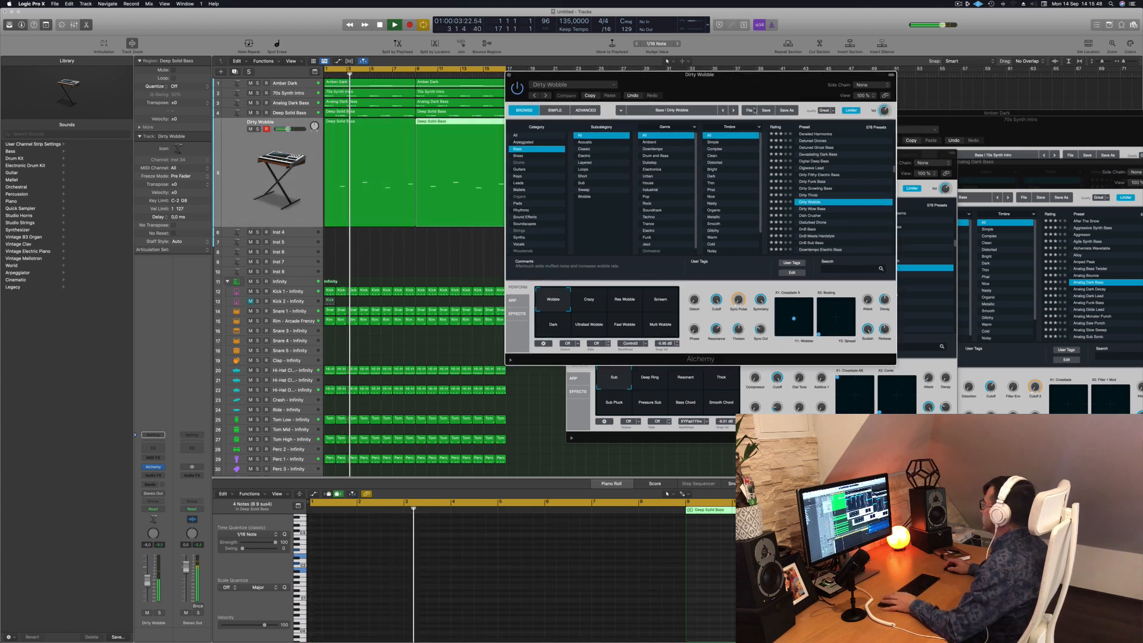
# Audition the Dish Crusher and Disturbed Drone presets, and return to the start of the bass preset list
pyautogui.click(813, 216)
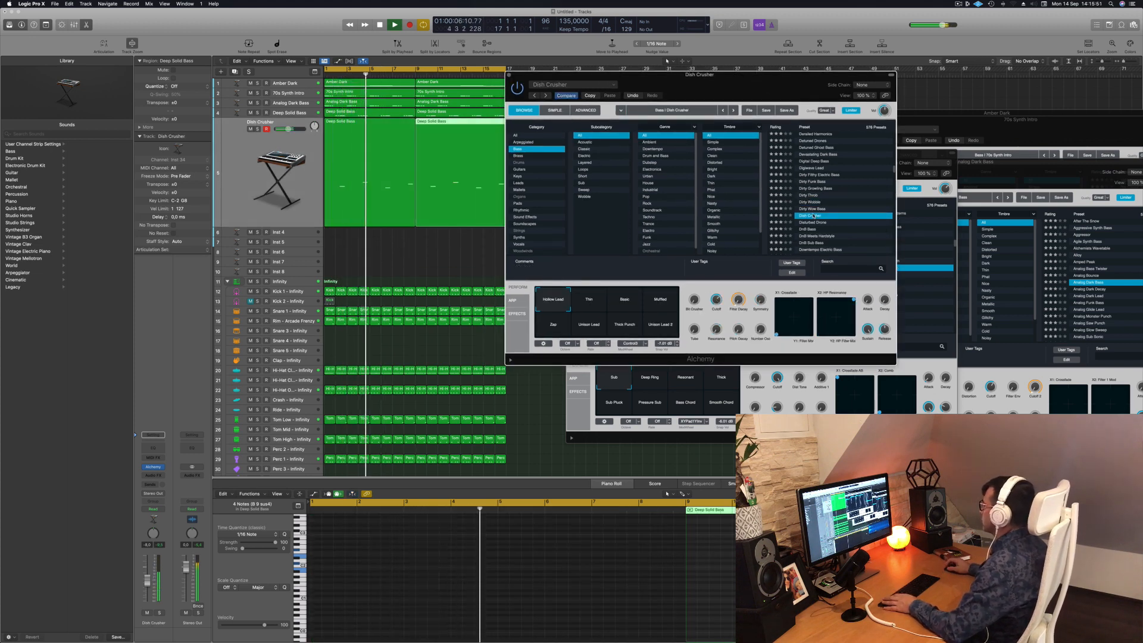
pyautogui.click(820, 223)
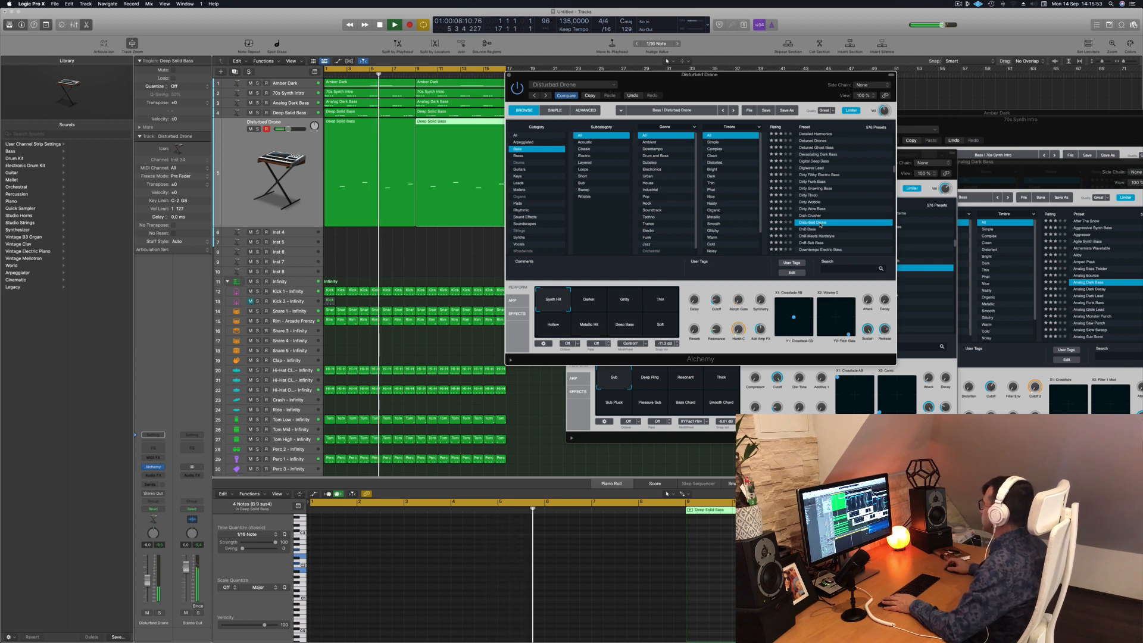
pyautogui.scroll(-2, 835, 205)
pyautogui.scroll(10, 836, 205)
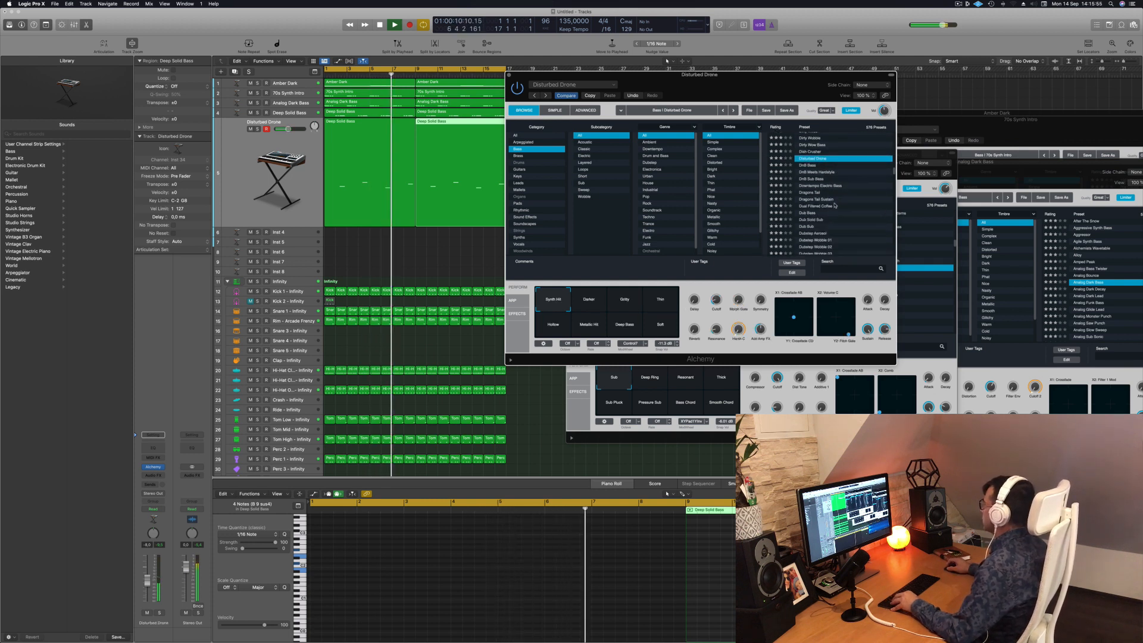
pyautogui.scroll(5, 839, 203)
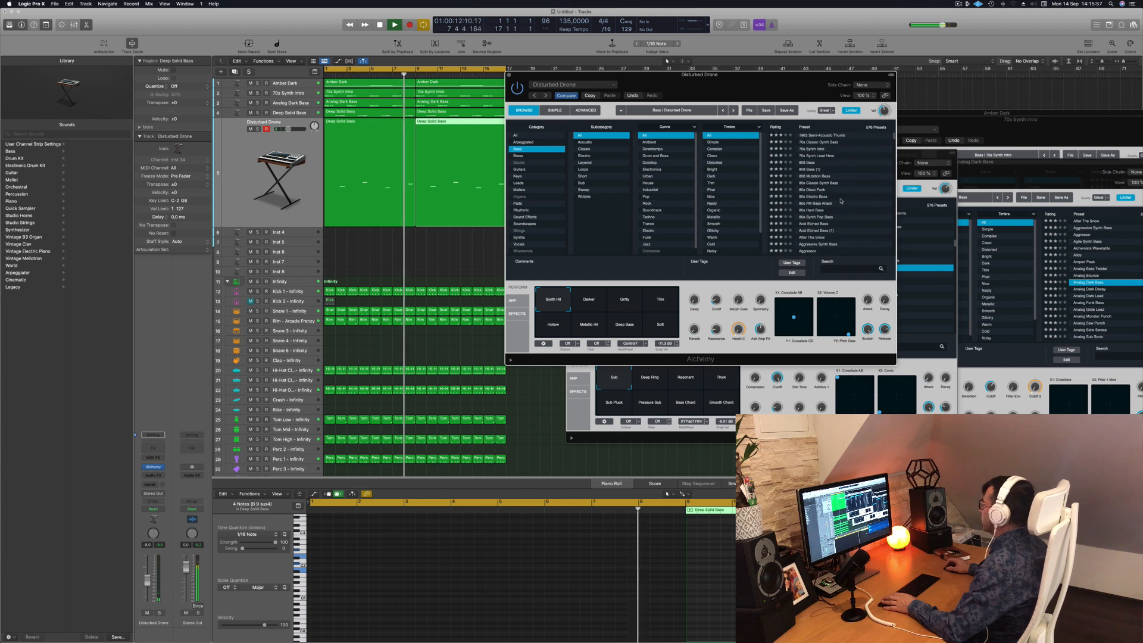
# Audition 1963 Semi-Acoustic Thumb, 70s Synth Lead Hero, 808 Mutation Bass, 80s Disco Funk and Acid Etched Bass on the duplicated track
pyautogui.click(816, 136)
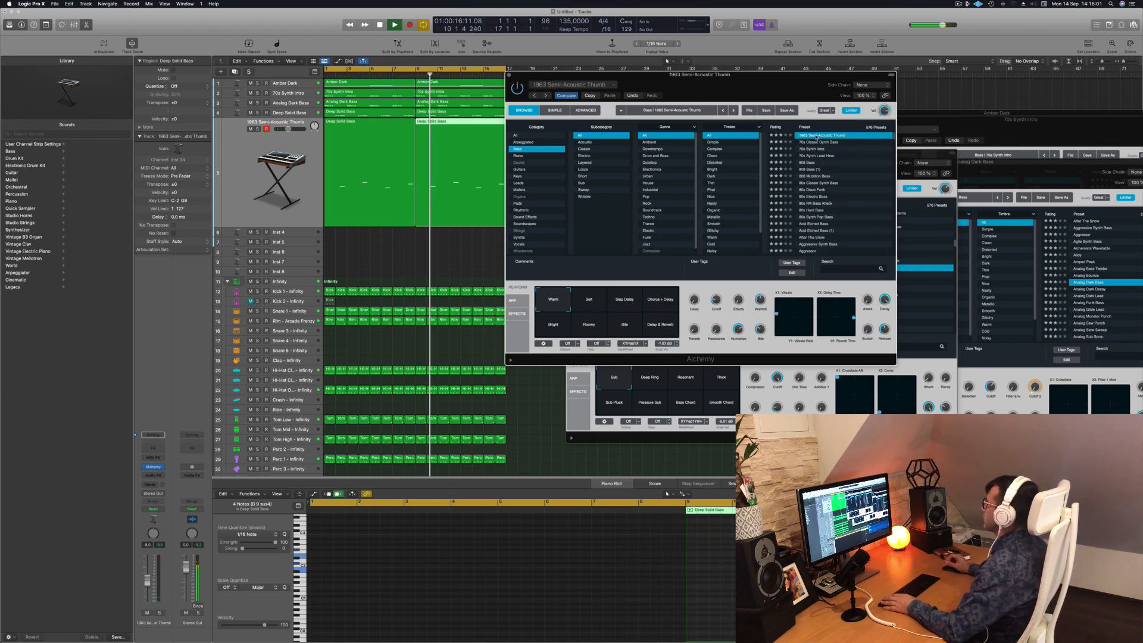
pyautogui.click(819, 156)
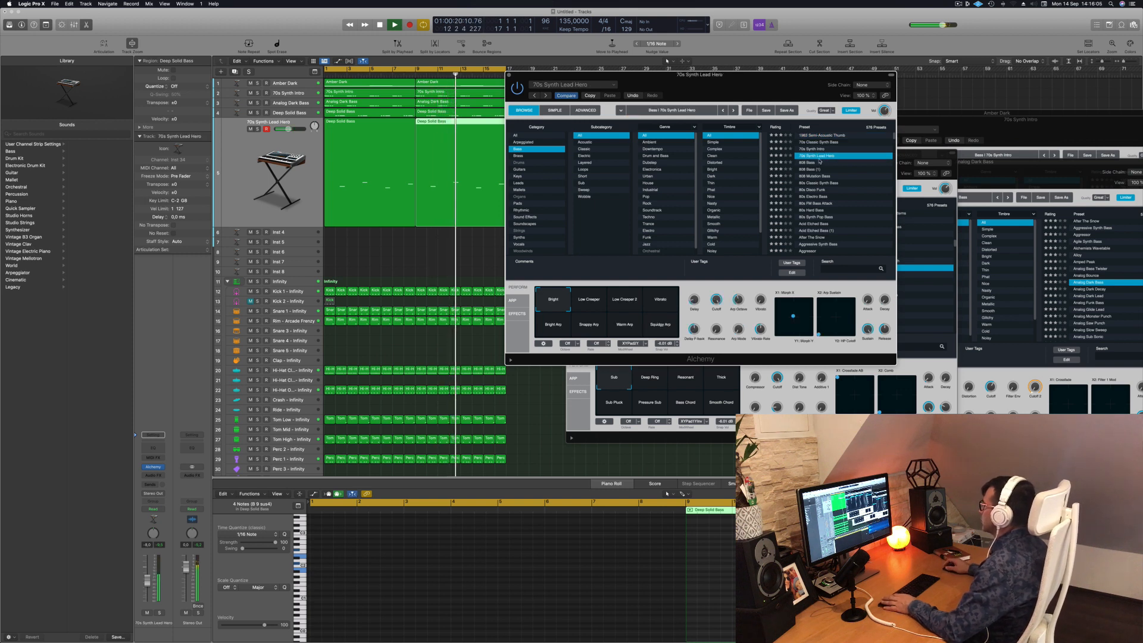
pyautogui.click(816, 176)
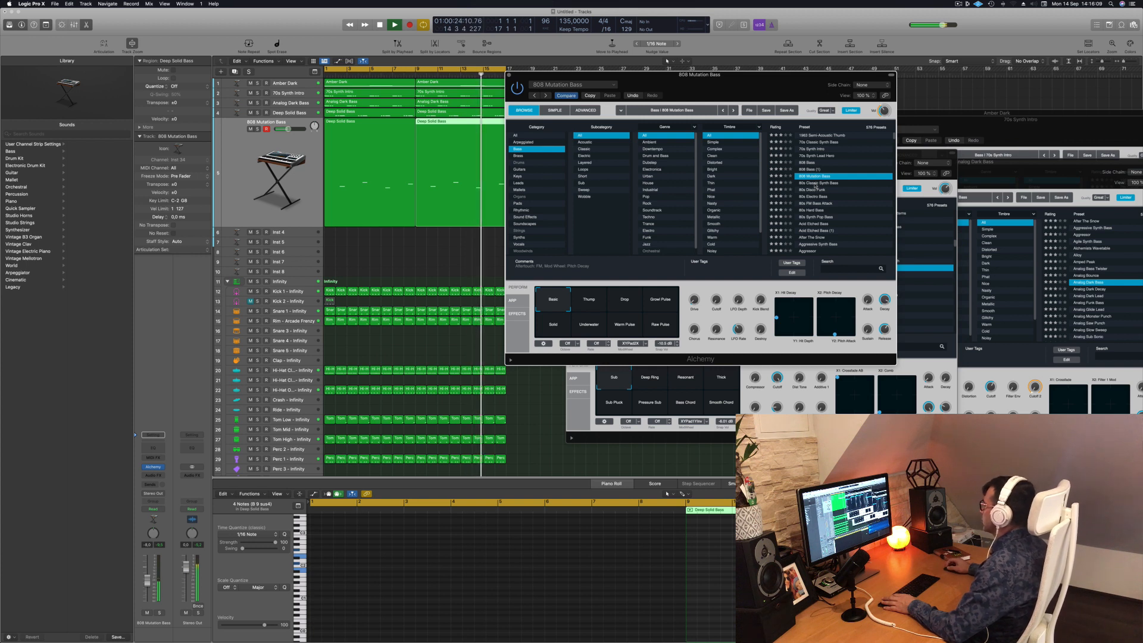
pyautogui.click(814, 190)
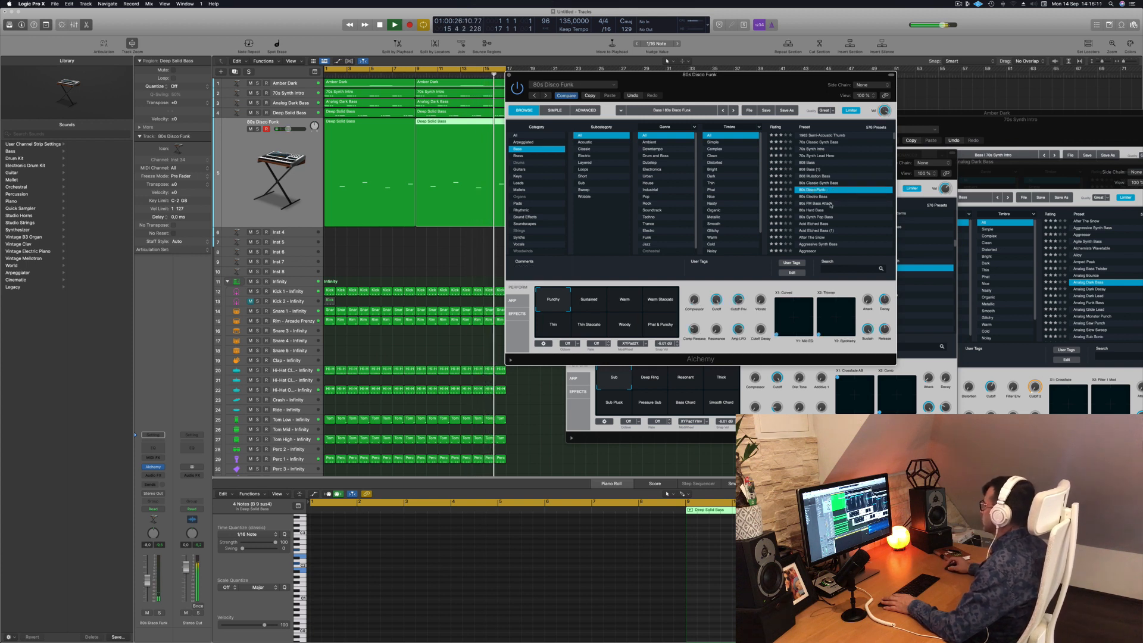
pyautogui.click(818, 224)
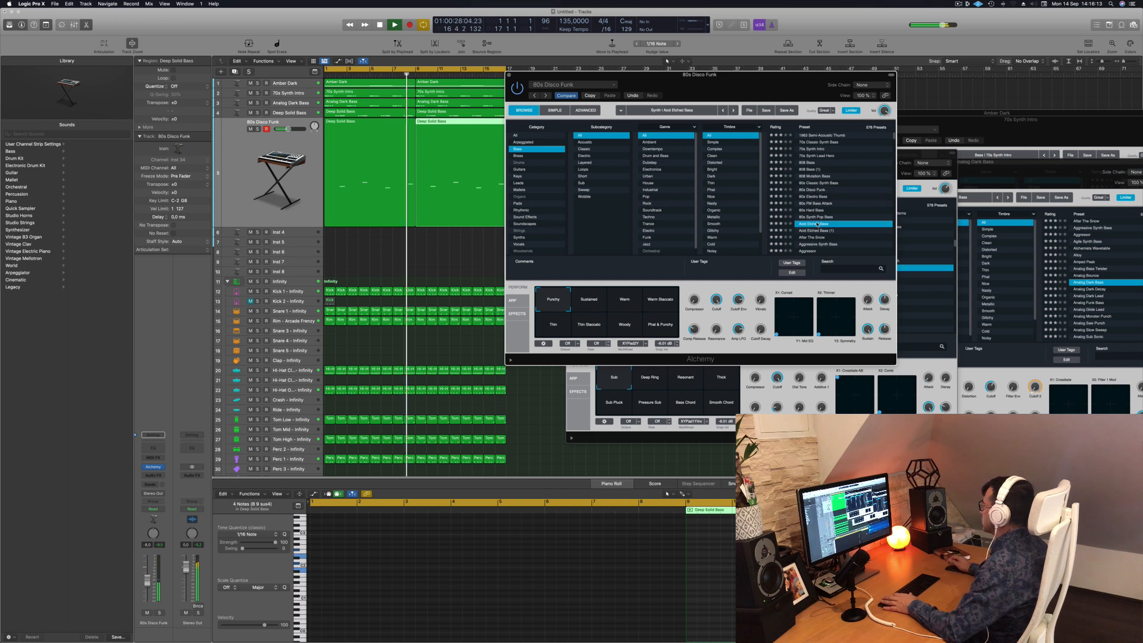
# Try the After The Snow, Agile Synth Bass and Analog Bounce presets on the duplicated track
pyautogui.scroll(-4, 836, 208)
pyautogui.scroll(4, 838, 206)
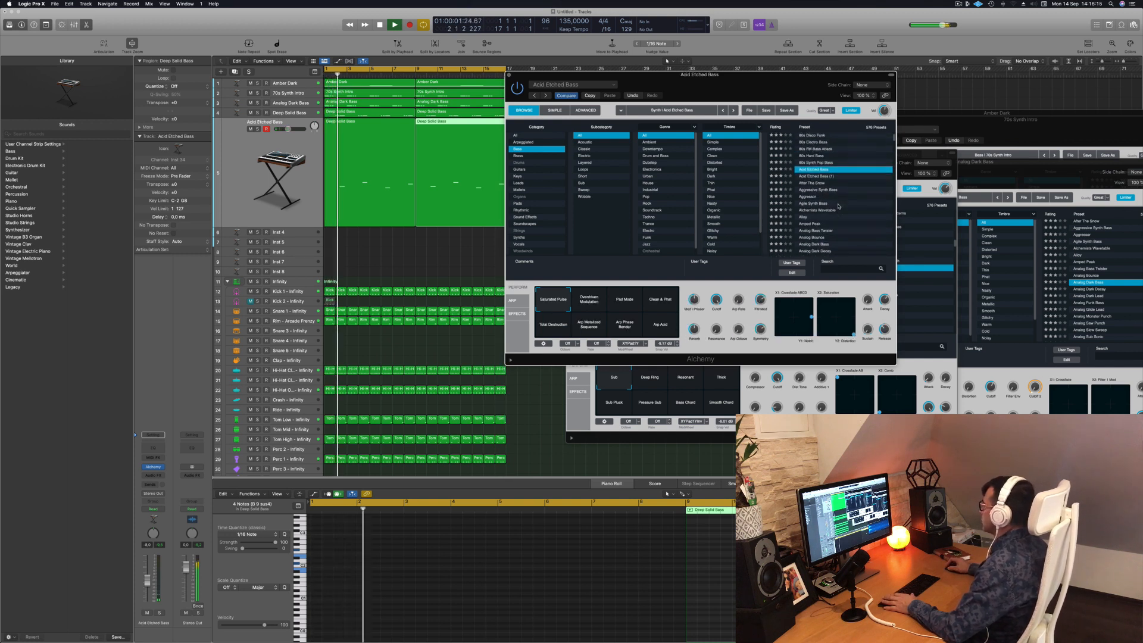
pyautogui.click(807, 183)
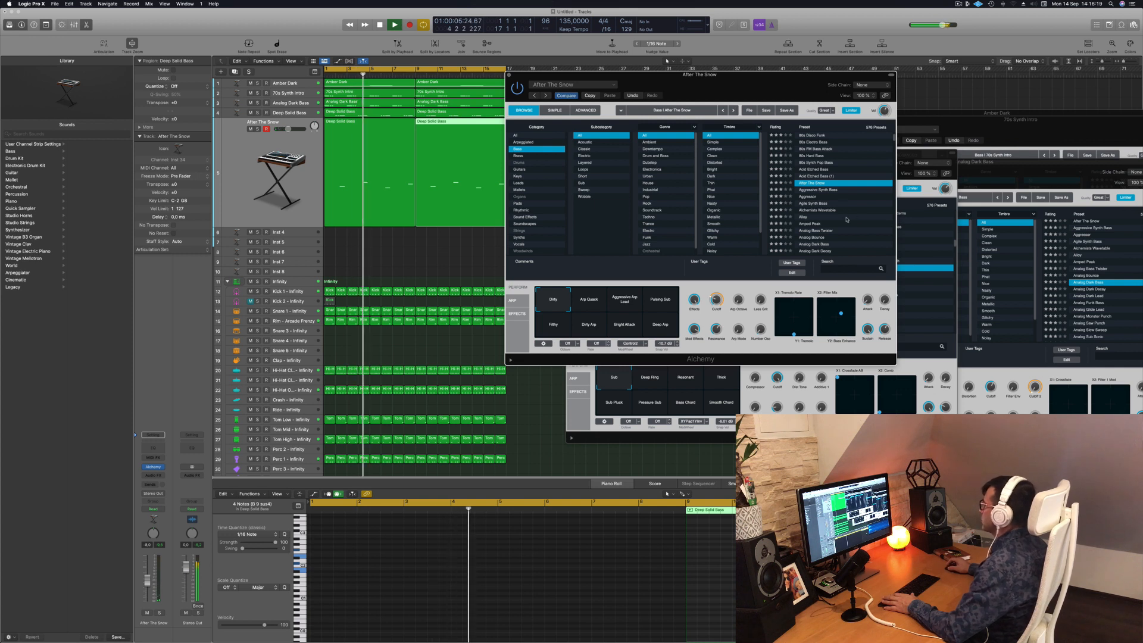
pyautogui.click(813, 204)
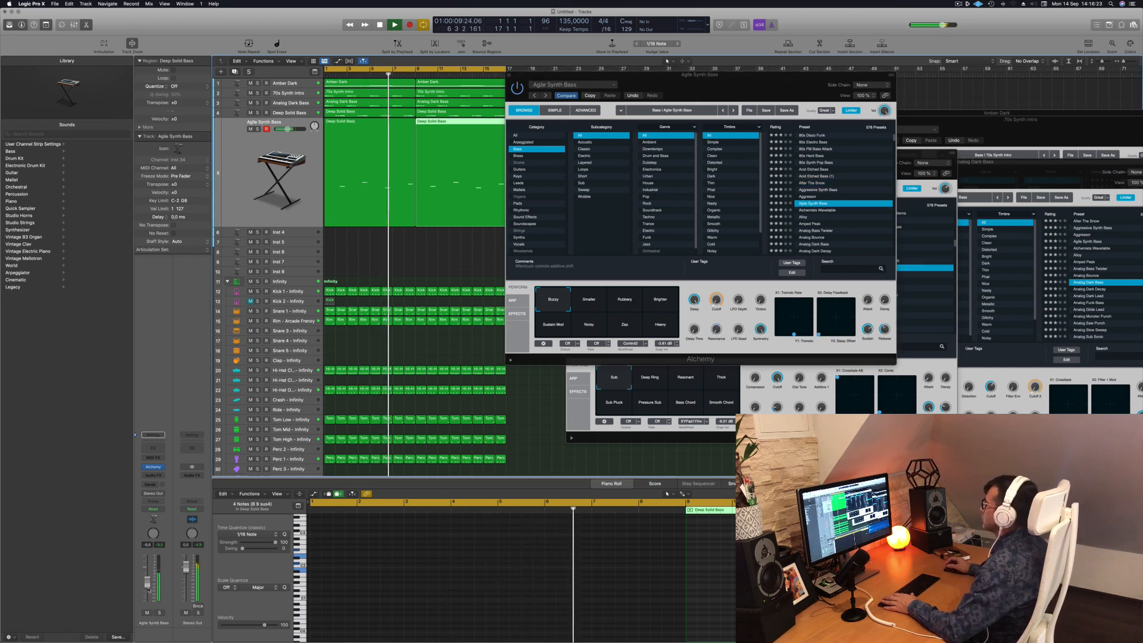
pyautogui.click(844, 236)
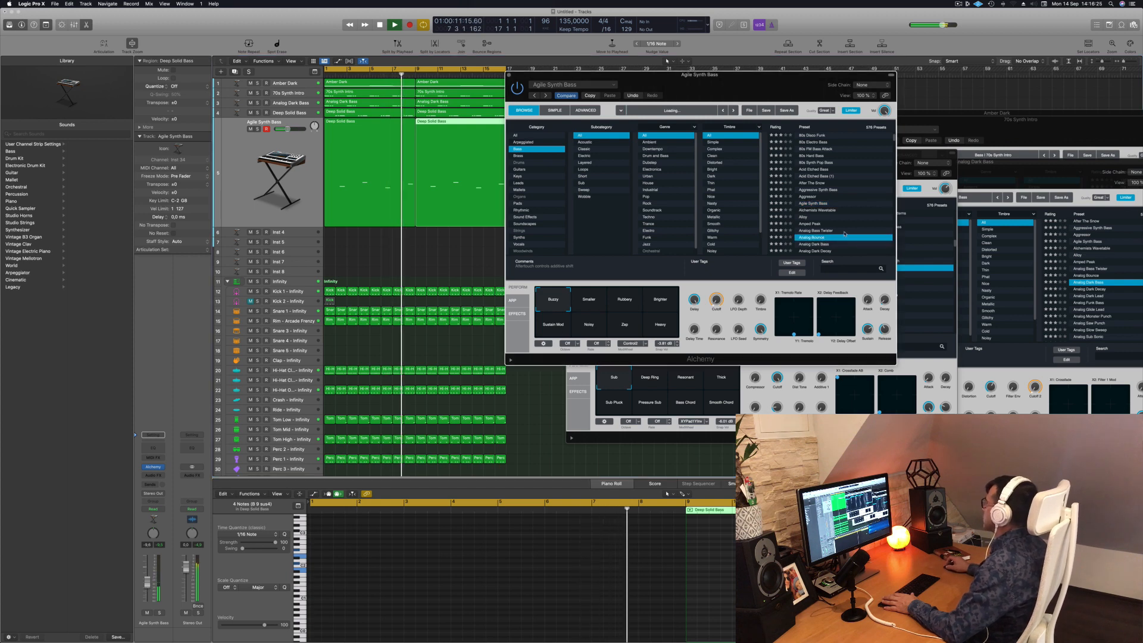
# Audition Analog Dark Lead, Analog Sustained Virtually, Analogue Happiness and Apprentice from the bass presets during playback
pyautogui.scroll(-3, 845, 231)
pyautogui.click(817, 208)
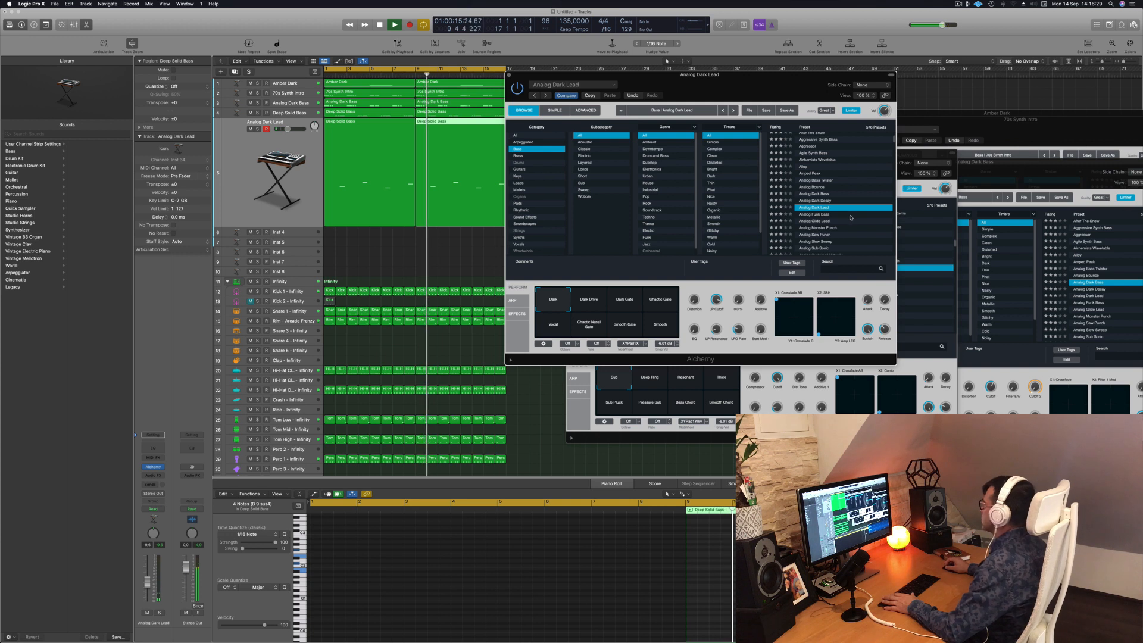
pyautogui.scroll(-2, 845, 217)
pyautogui.scroll(-3, 850, 215)
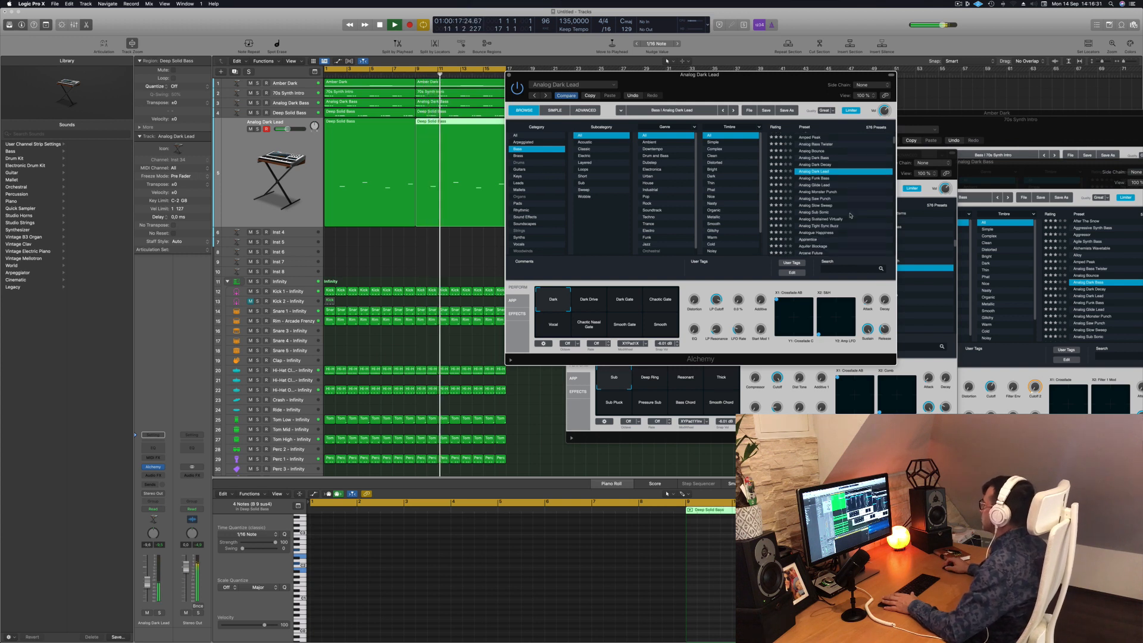
pyautogui.click(832, 213)
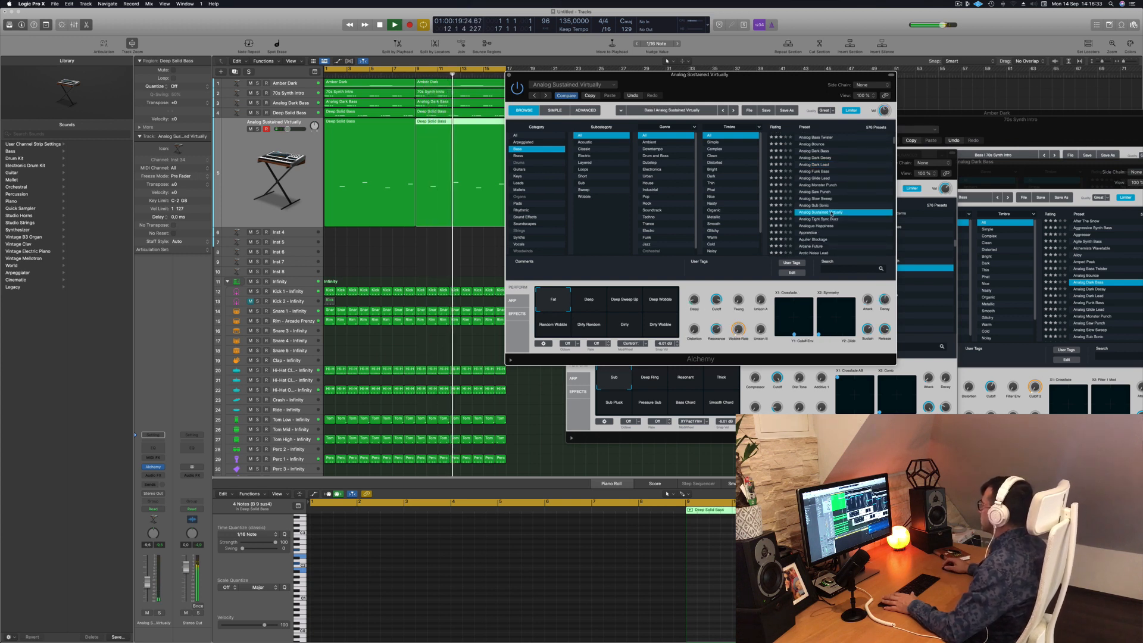
pyautogui.scroll(-2, 844, 222)
pyautogui.click(820, 205)
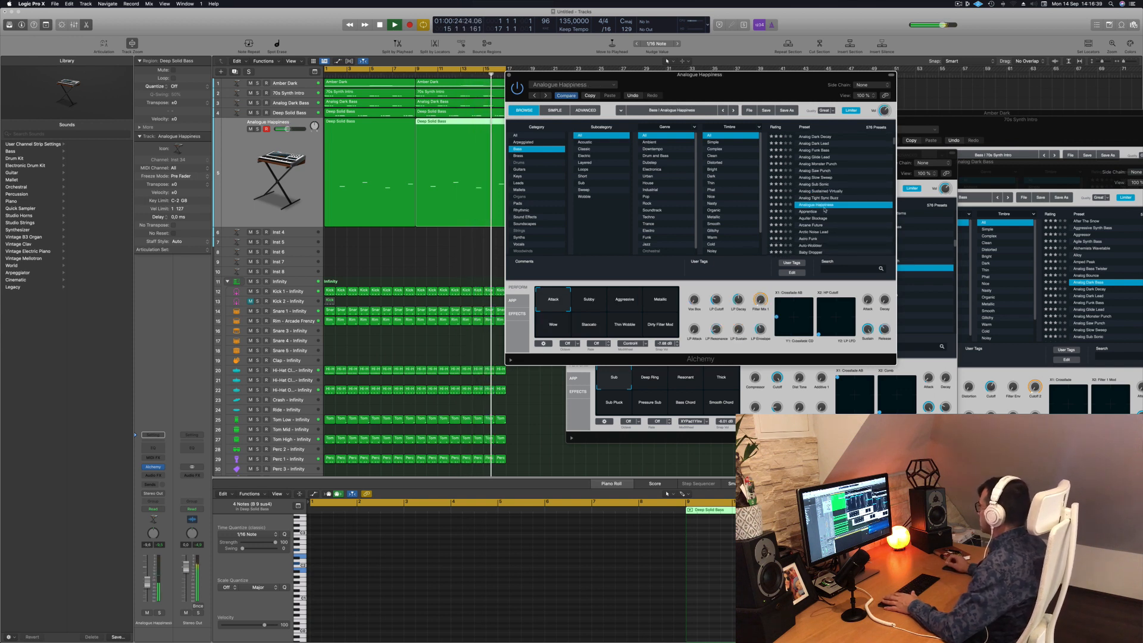
pyautogui.click(825, 211)
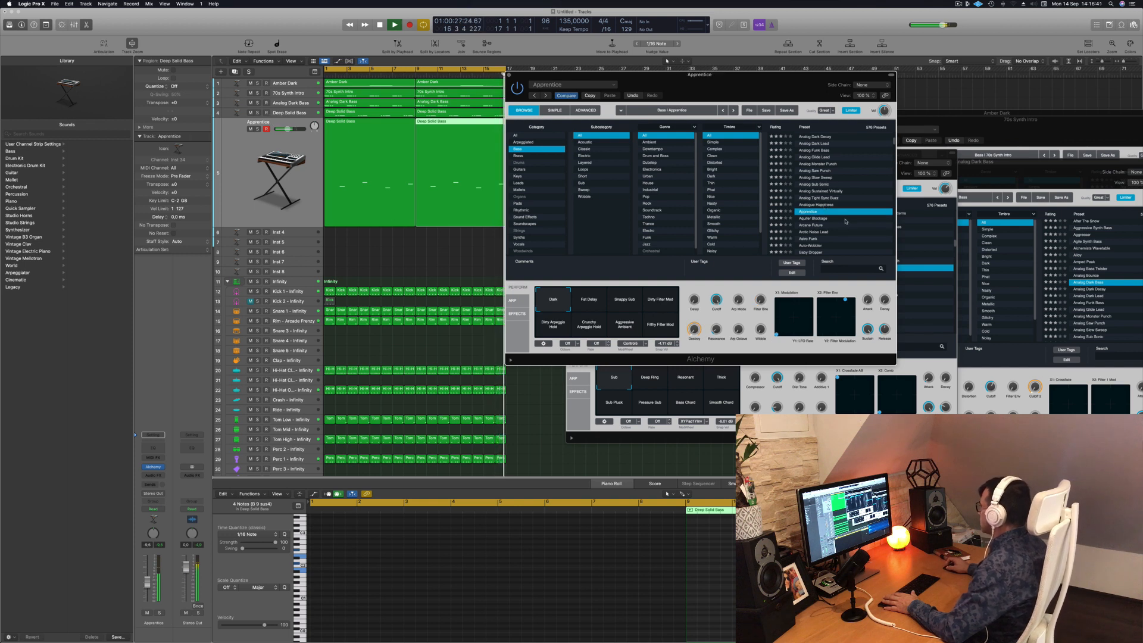
# Audition the Arctic Noise Lead and Astro Funk presets, and load Auto-Wobbler on the duplicated track
pyautogui.scroll(-3, 845, 220)
pyautogui.click(821, 197)
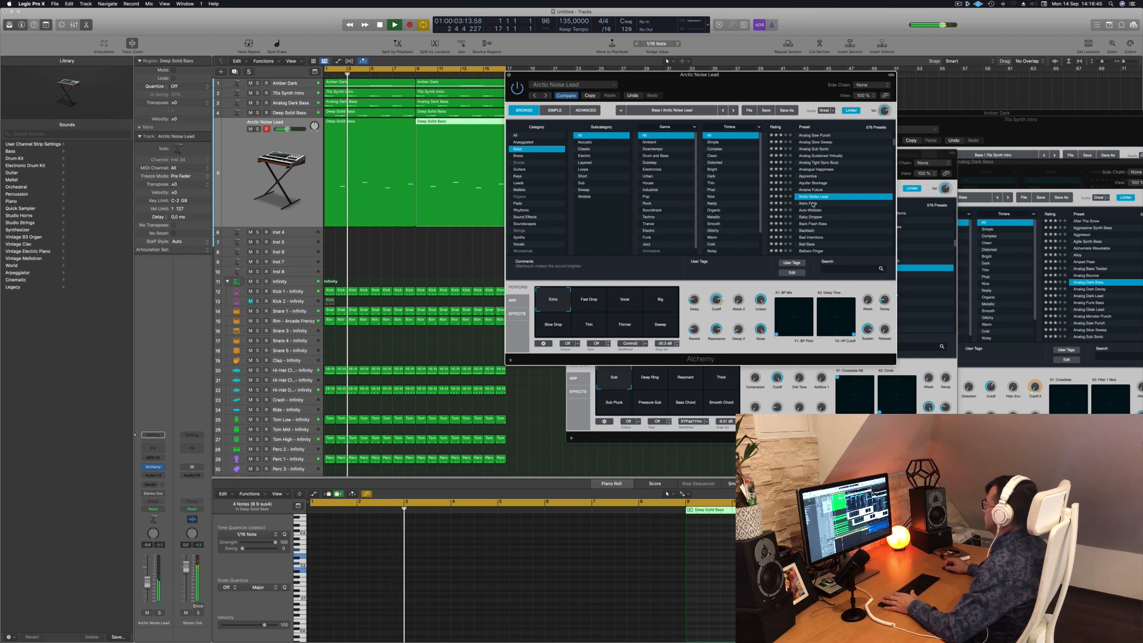
pyautogui.click(813, 204)
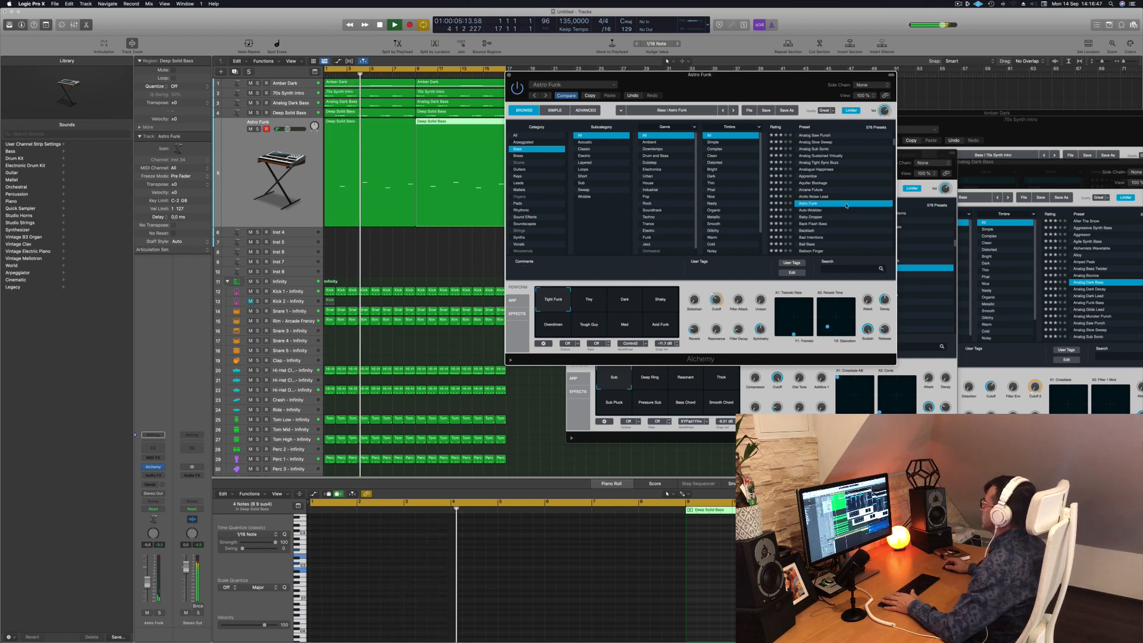
pyautogui.click(810, 211)
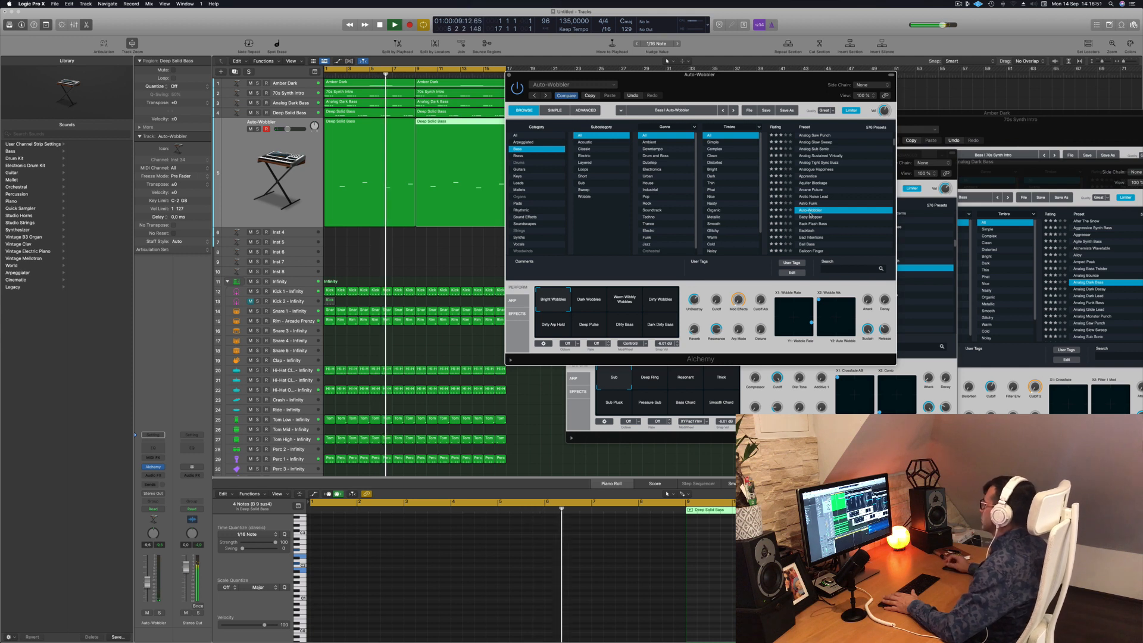
# Audition the Alchemy bass presets Baby Dropper, Bamboo Slurp, Banjo Reformer and Bass And Lead against the looping track
pyautogui.click(810, 217)
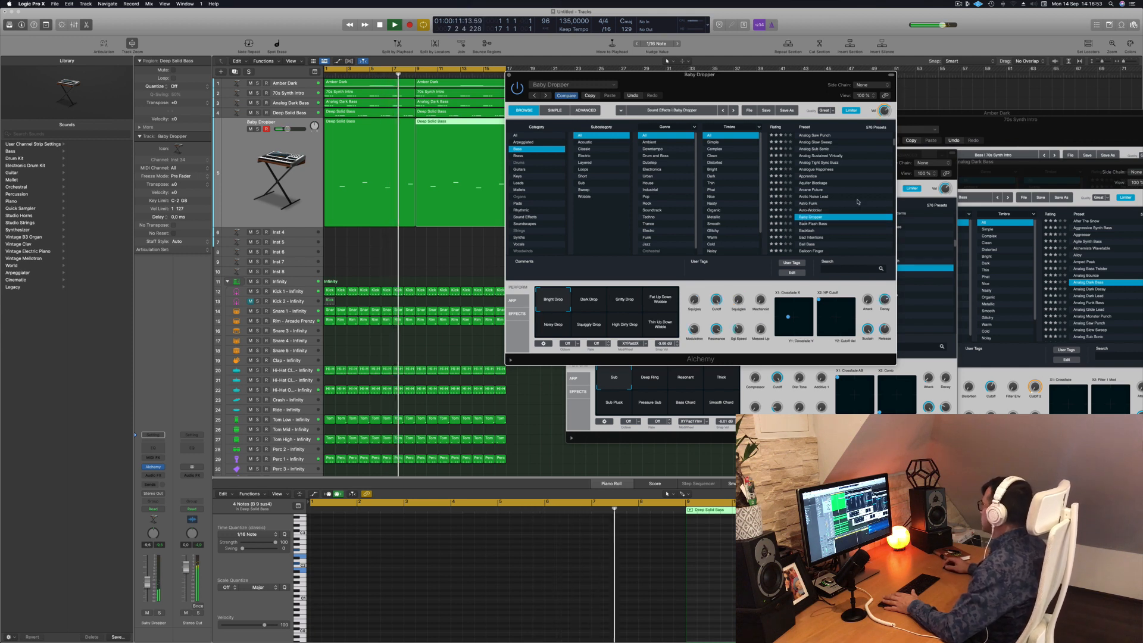
pyautogui.scroll(-3, 834, 205)
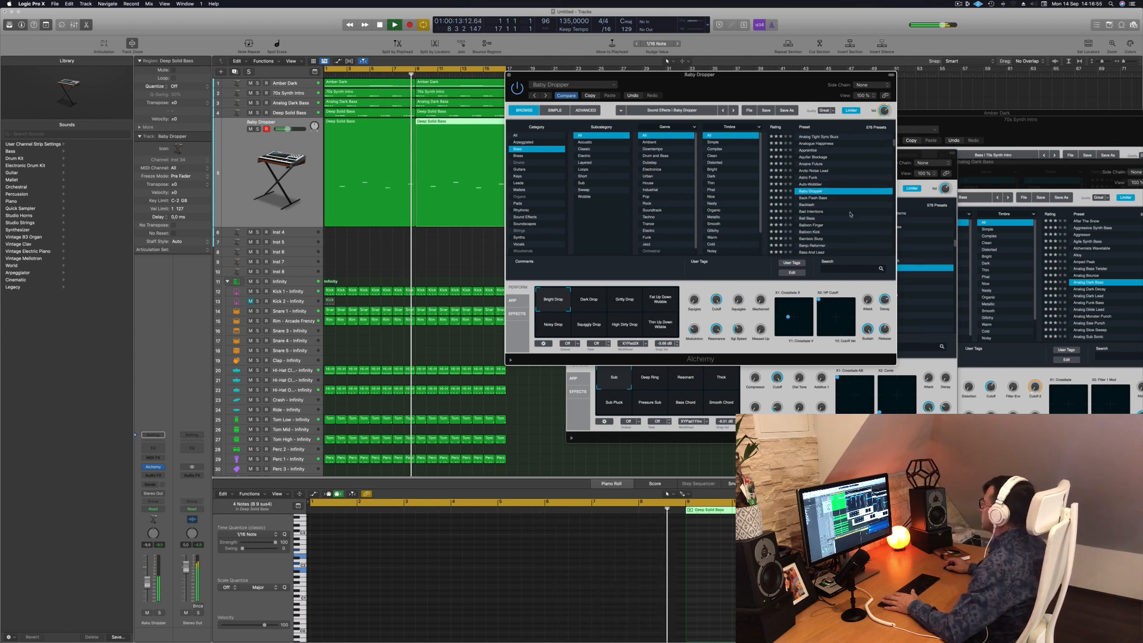
pyautogui.click(816, 212)
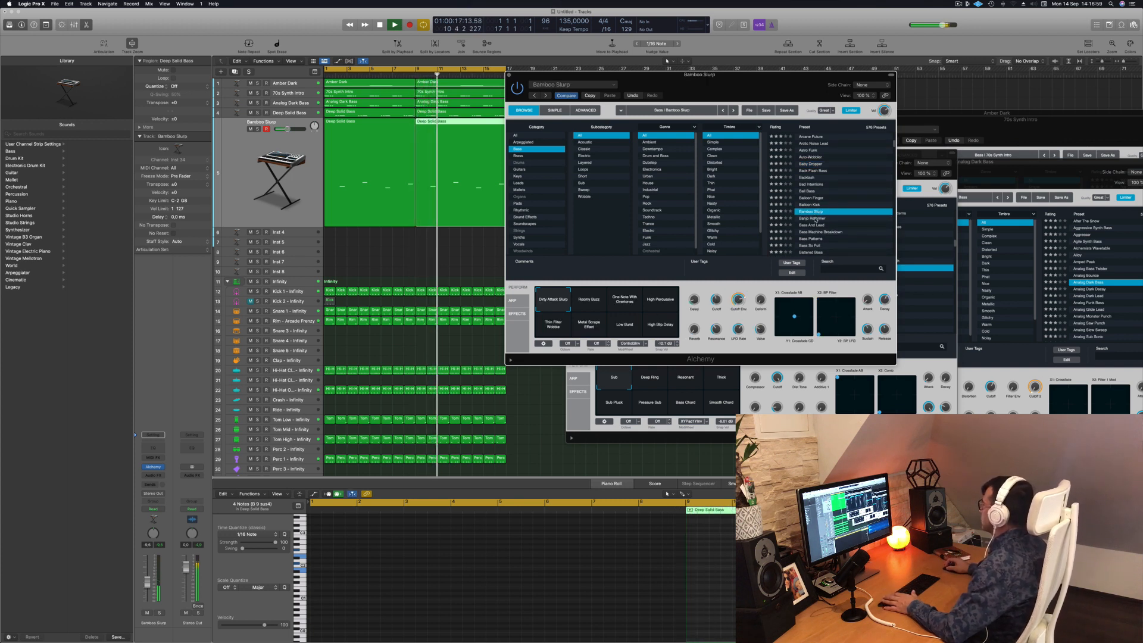
pyautogui.click(816, 218)
pyautogui.scroll(-1, 840, 212)
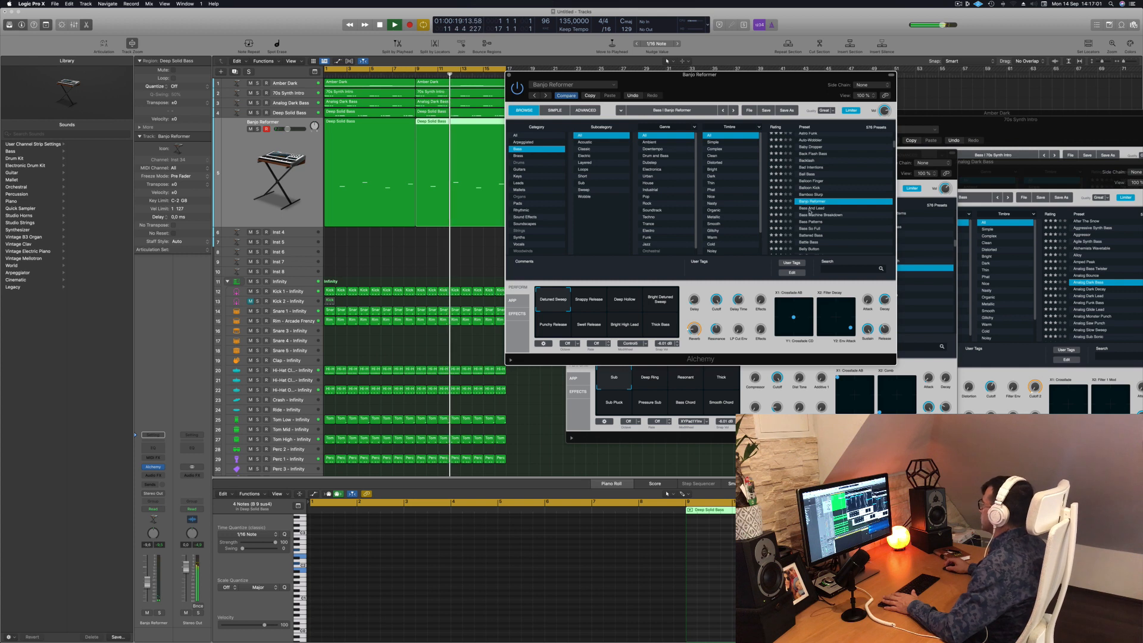
pyautogui.click(811, 208)
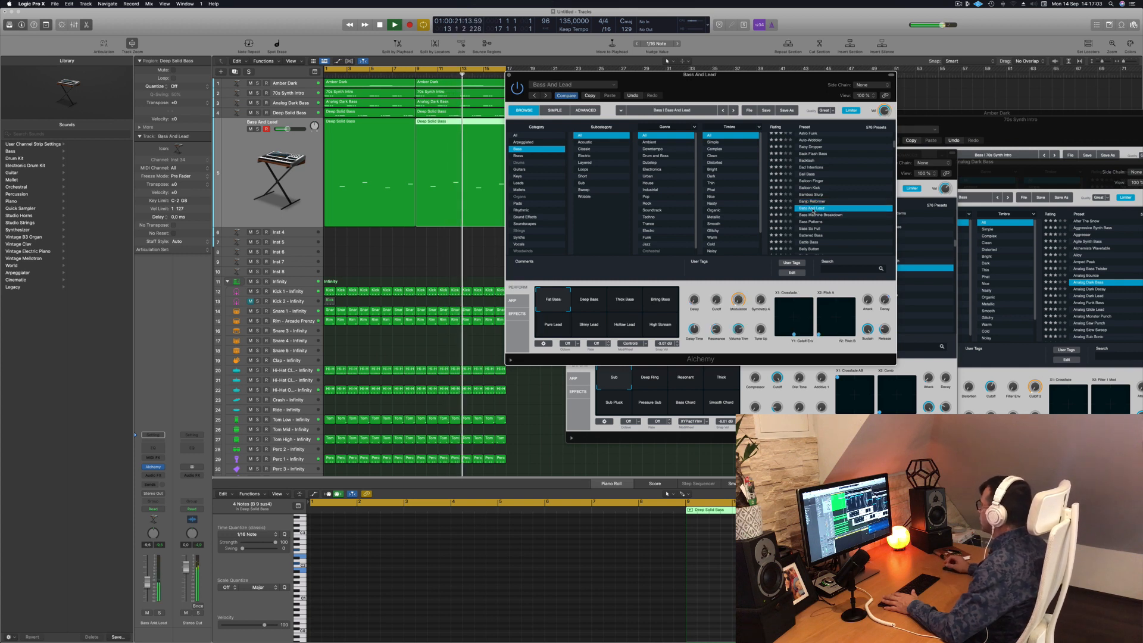
# Audition Bass Patterns, the preset just below it, Battered Bass and Big Boss on the same track
pyautogui.scroll(-2, 838, 200)
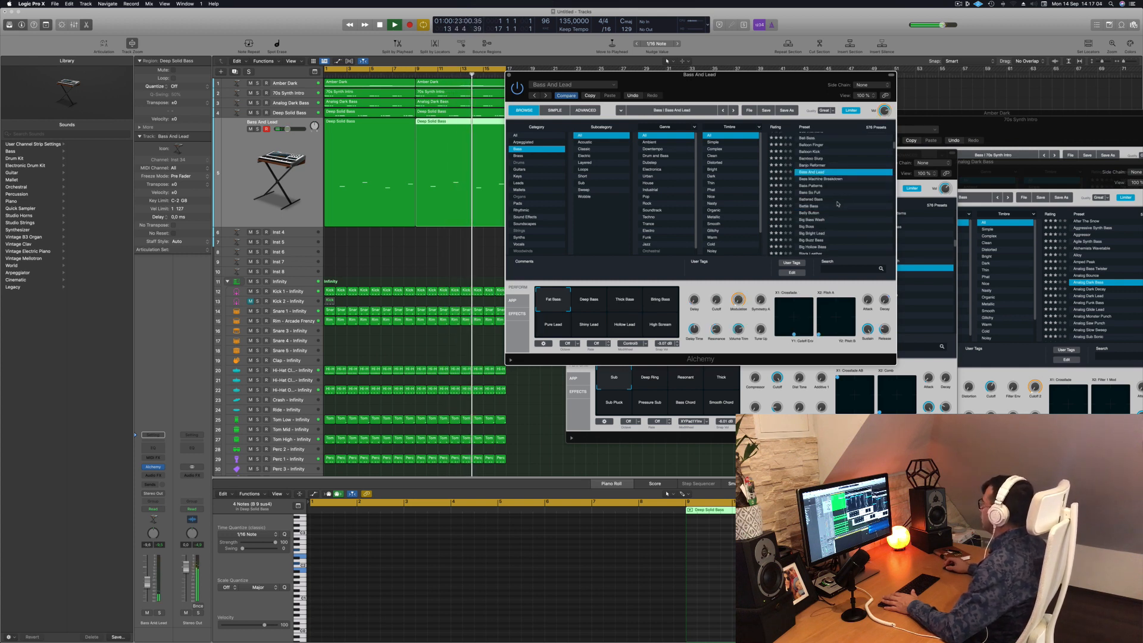
pyautogui.click(806, 186)
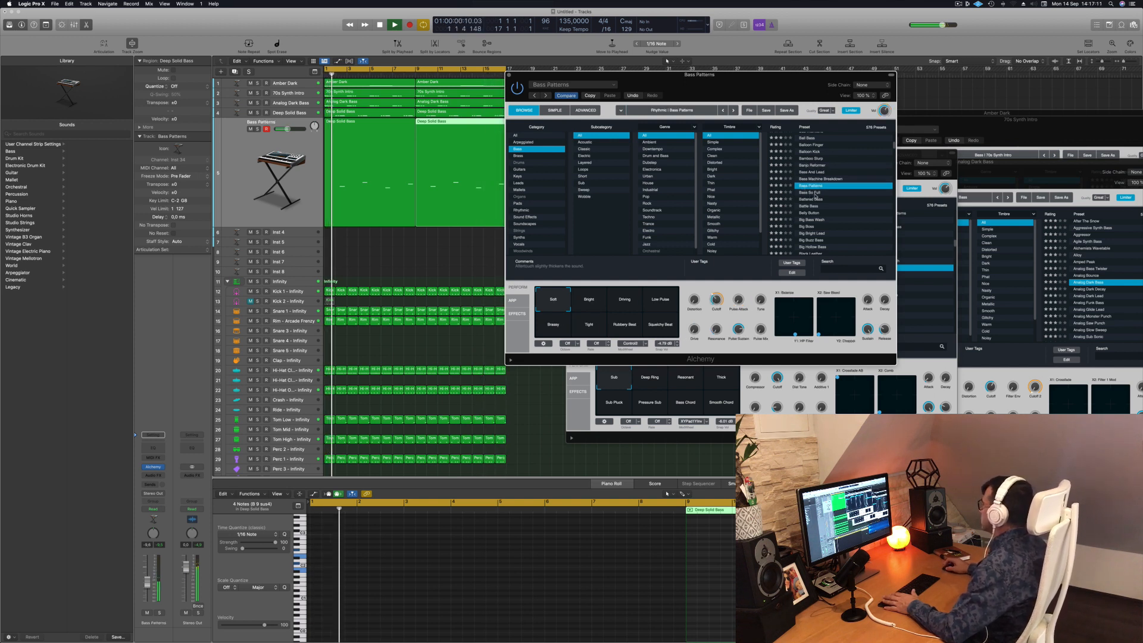
pyautogui.click(815, 193)
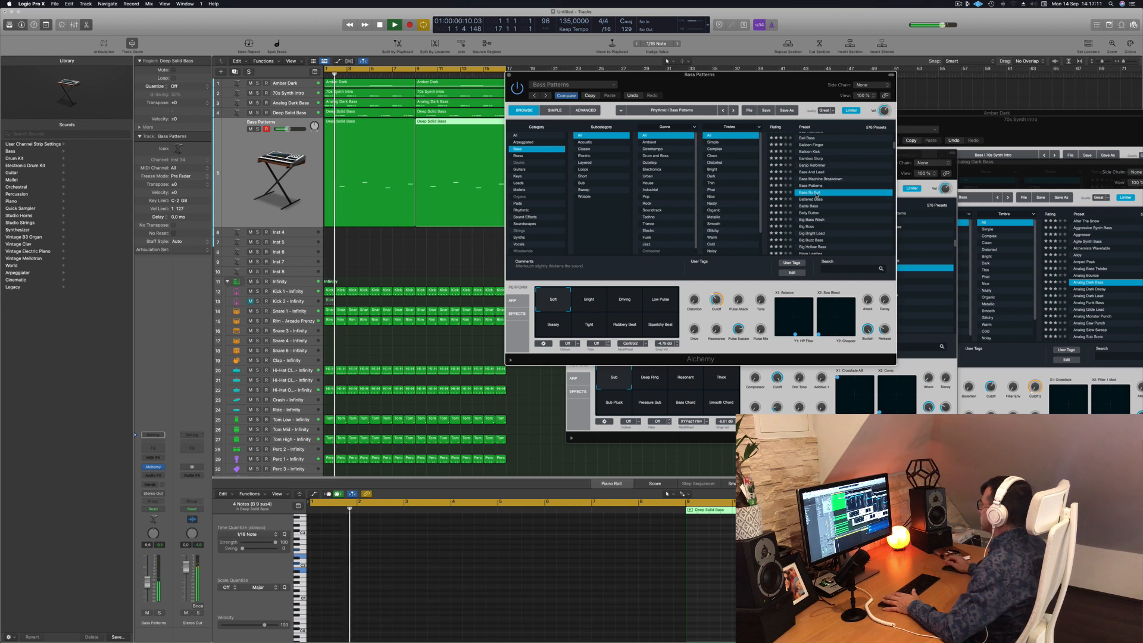
pyautogui.click(812, 200)
pyautogui.scroll(-1, 833, 211)
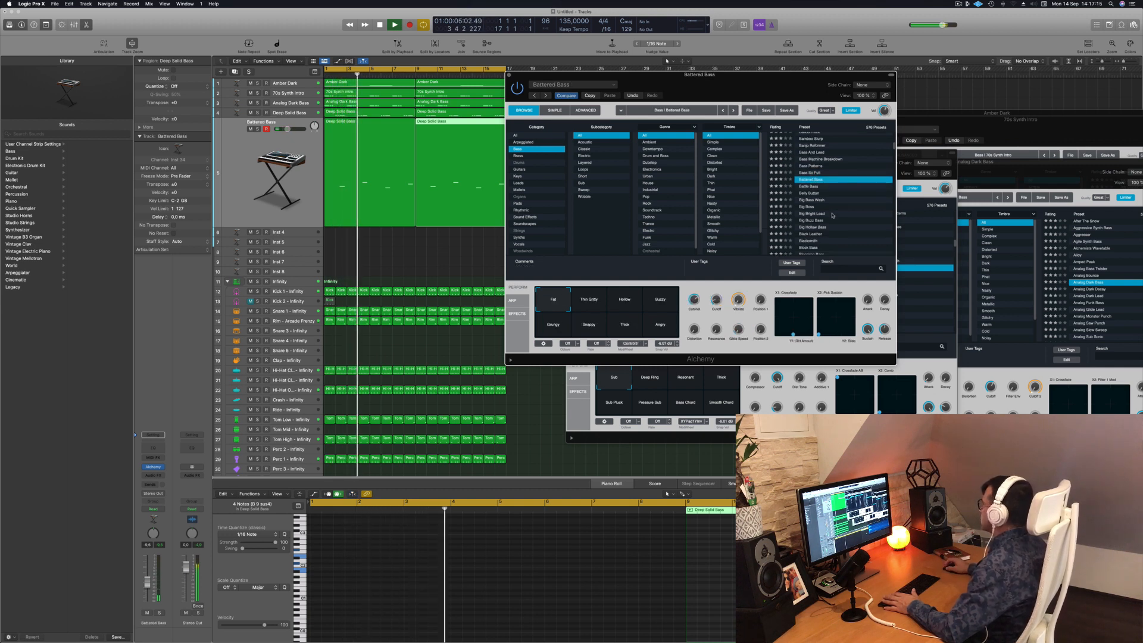
pyautogui.click(815, 206)
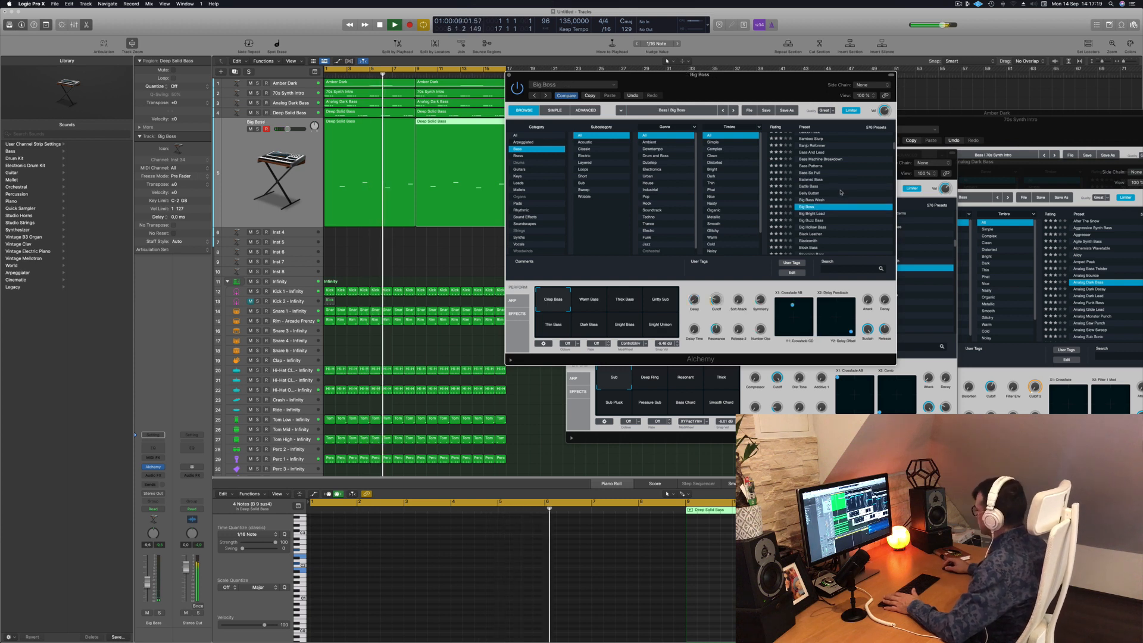
# Audition the bass presets Black Leather, Block Bass and Blooming Bass (1)
pyautogui.scroll(-2, 819, 213)
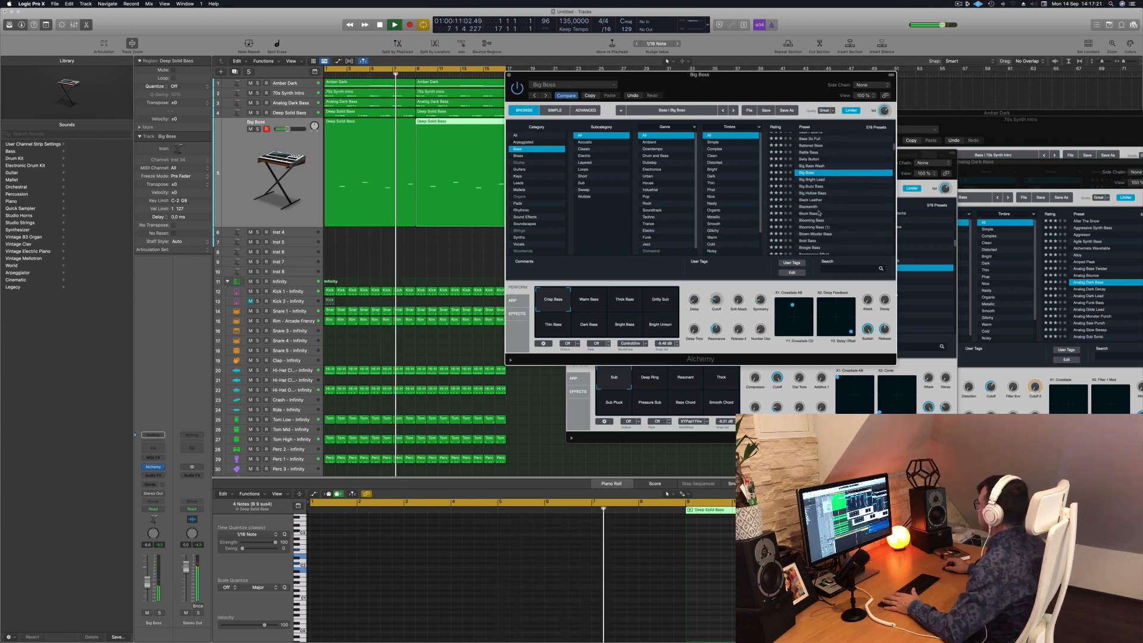
pyautogui.click(810, 200)
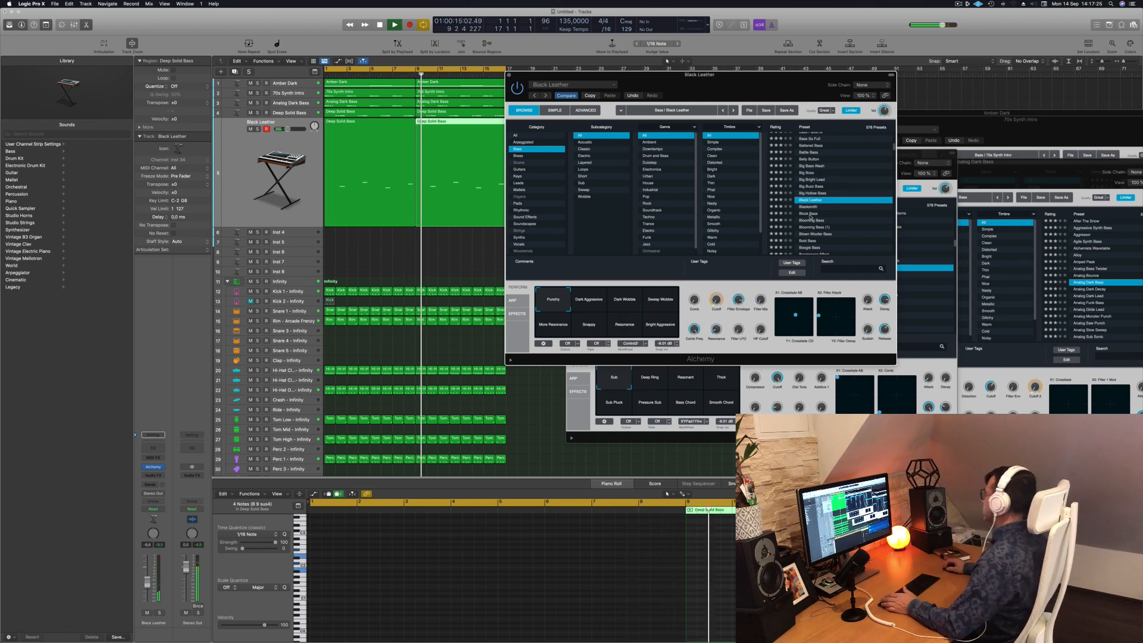
pyautogui.click(808, 214)
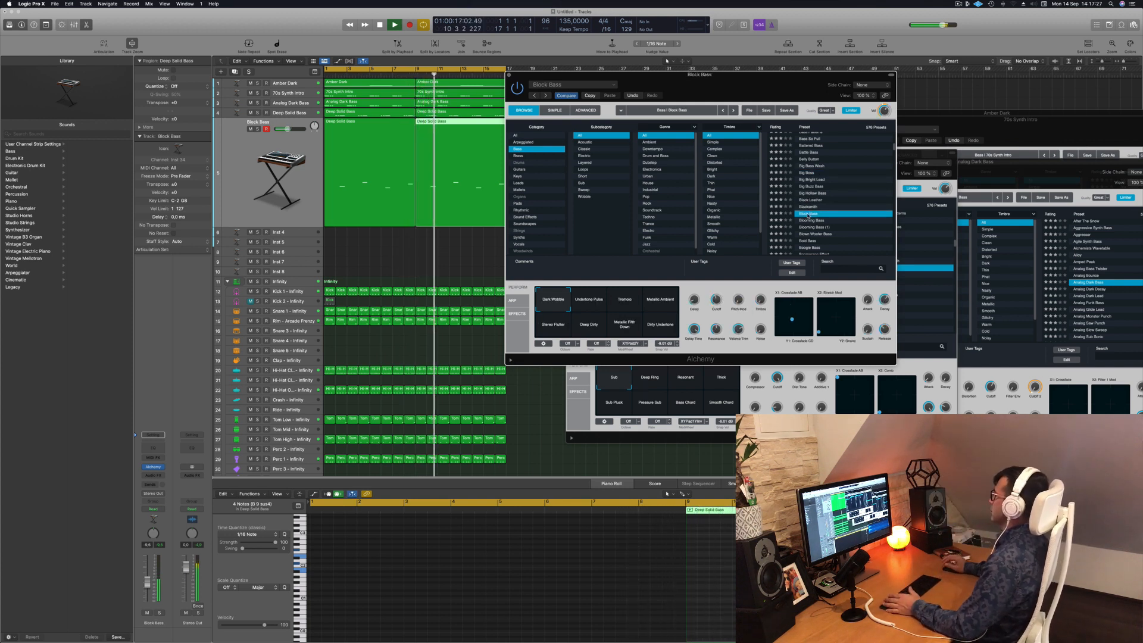
pyautogui.click(810, 227)
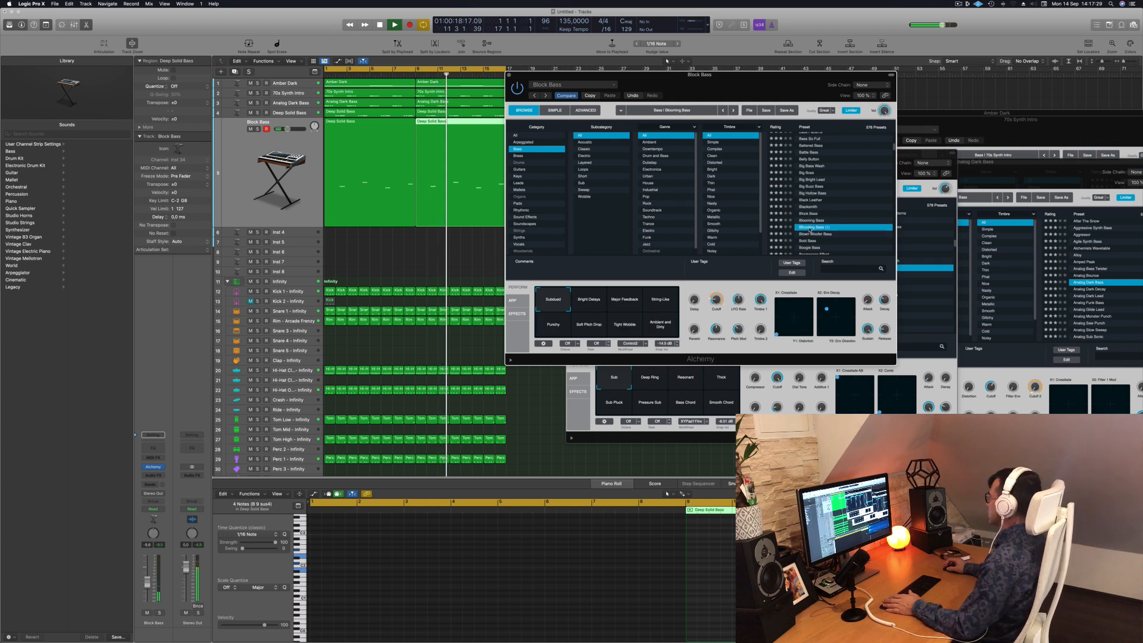
# Audition the bass presets Bottom Feeder, Bouncing Echoes and Boxy Resonant Bass
pyautogui.scroll(-2, 843, 198)
pyautogui.scroll(-3, 841, 205)
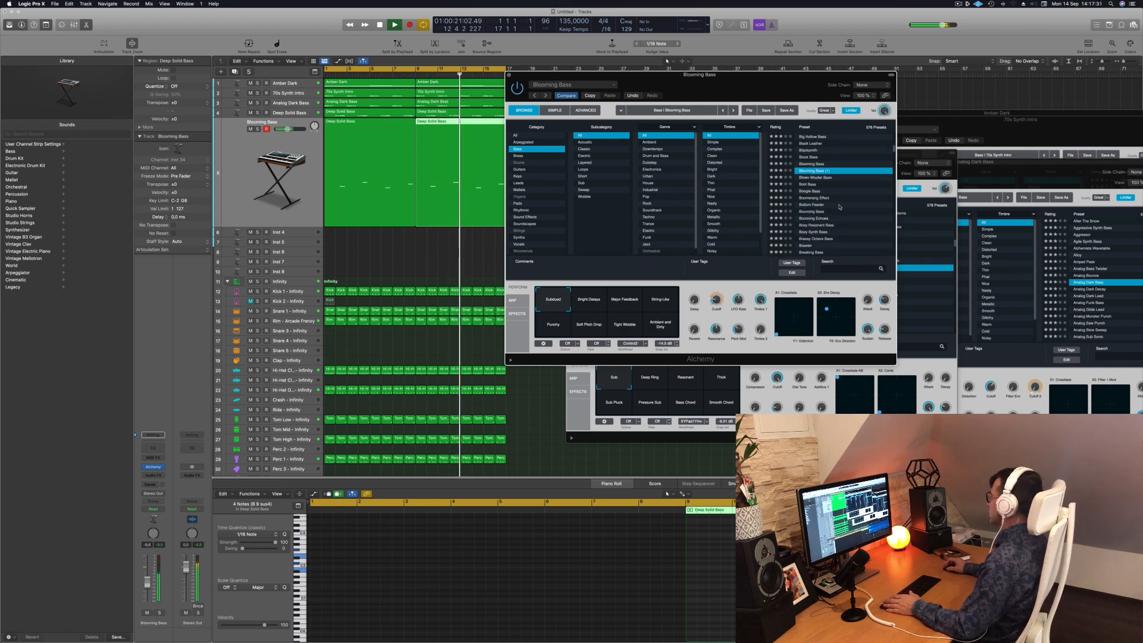
pyautogui.click(817, 205)
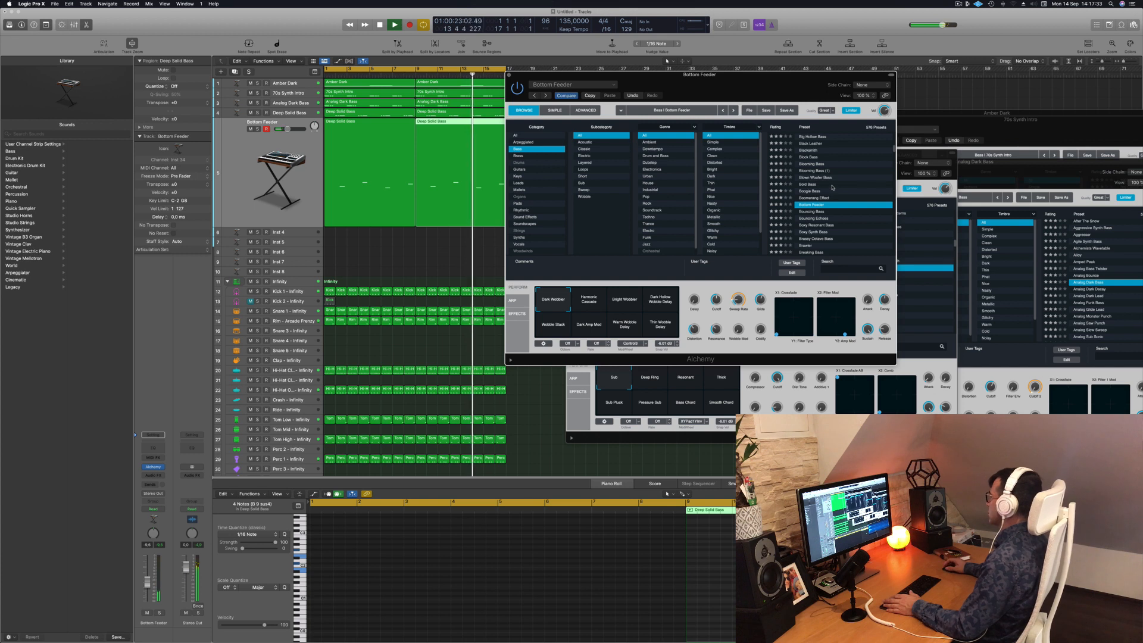
pyautogui.scroll(-2, 840, 206)
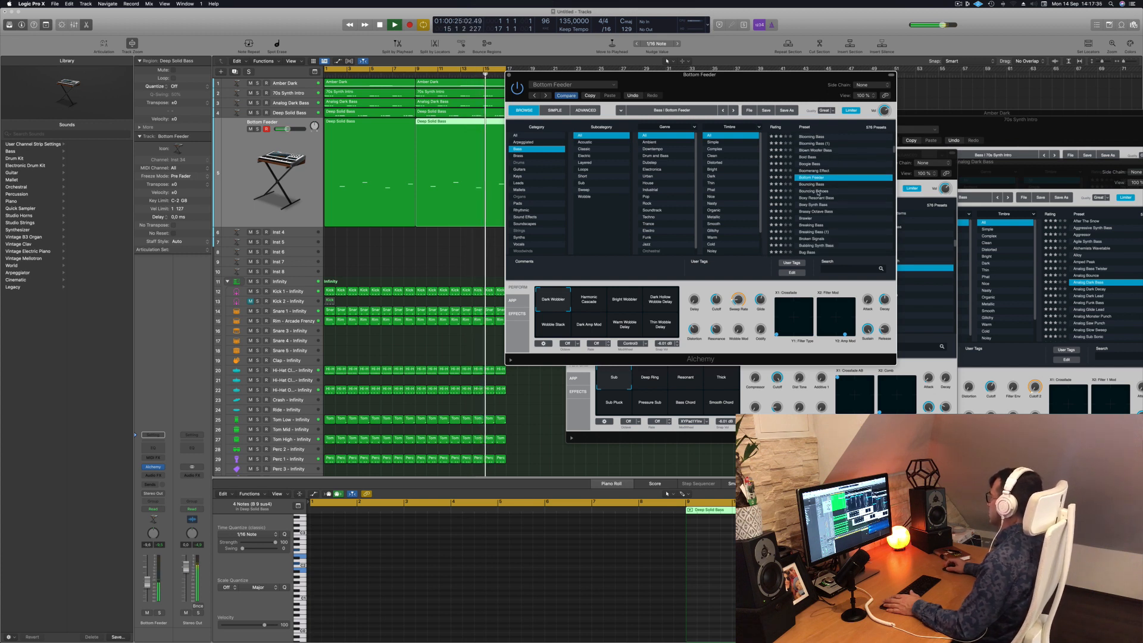
pyautogui.click(816, 191)
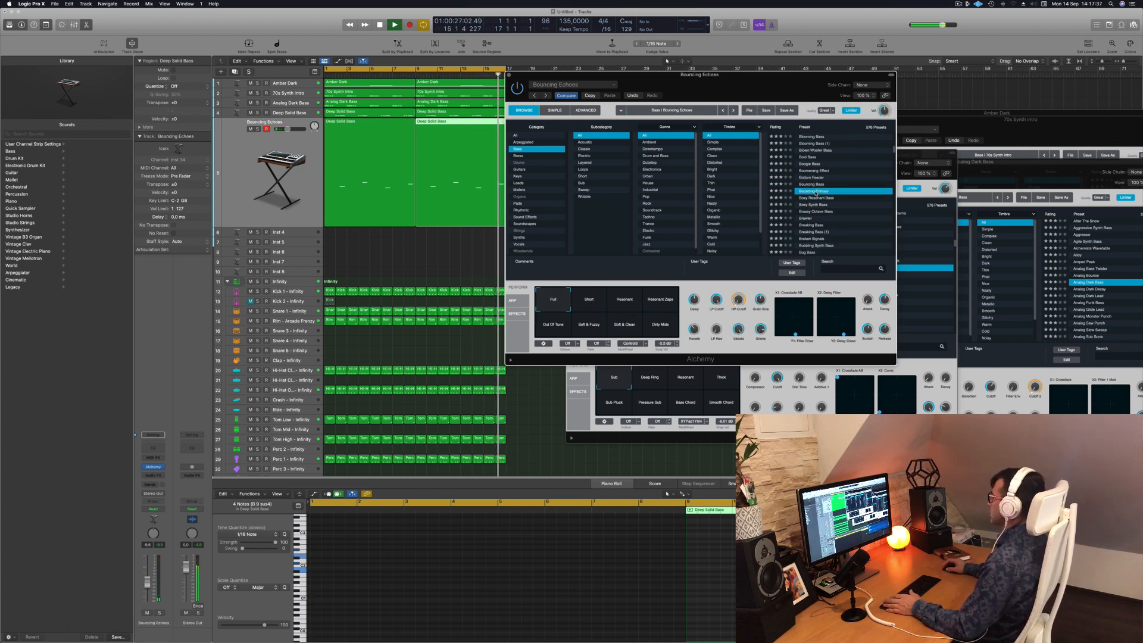
pyautogui.click(818, 199)
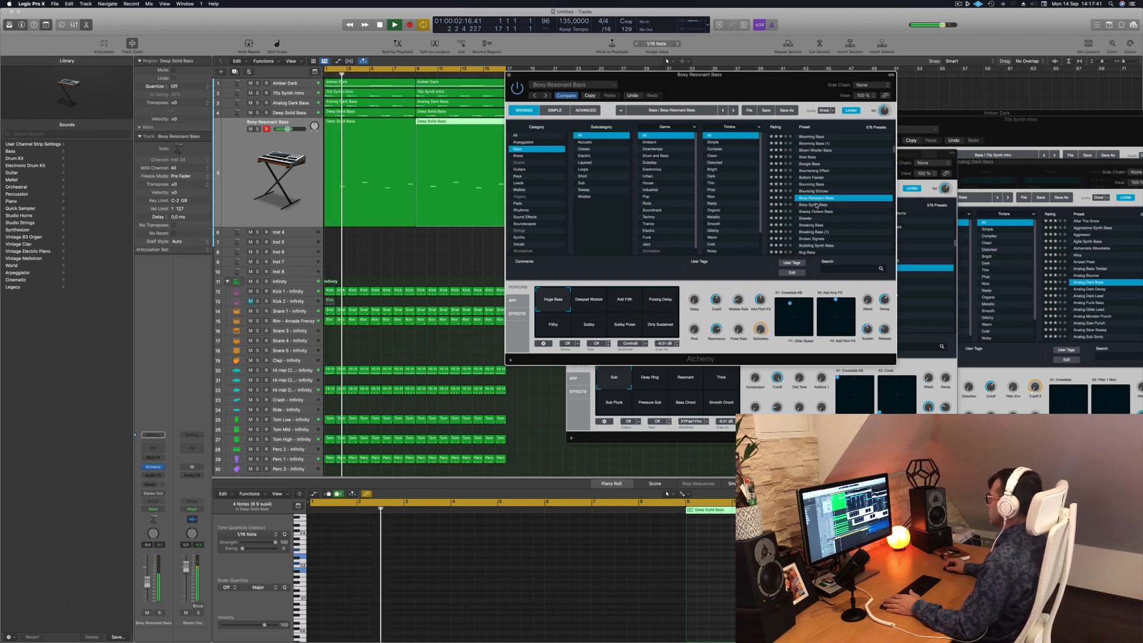
# Audition the bass presets Brawler, Bubbling Synth Bass, Caterpillar and Chaos Glide Bass
pyautogui.scroll(-1, 812, 206)
pyautogui.click(807, 203)
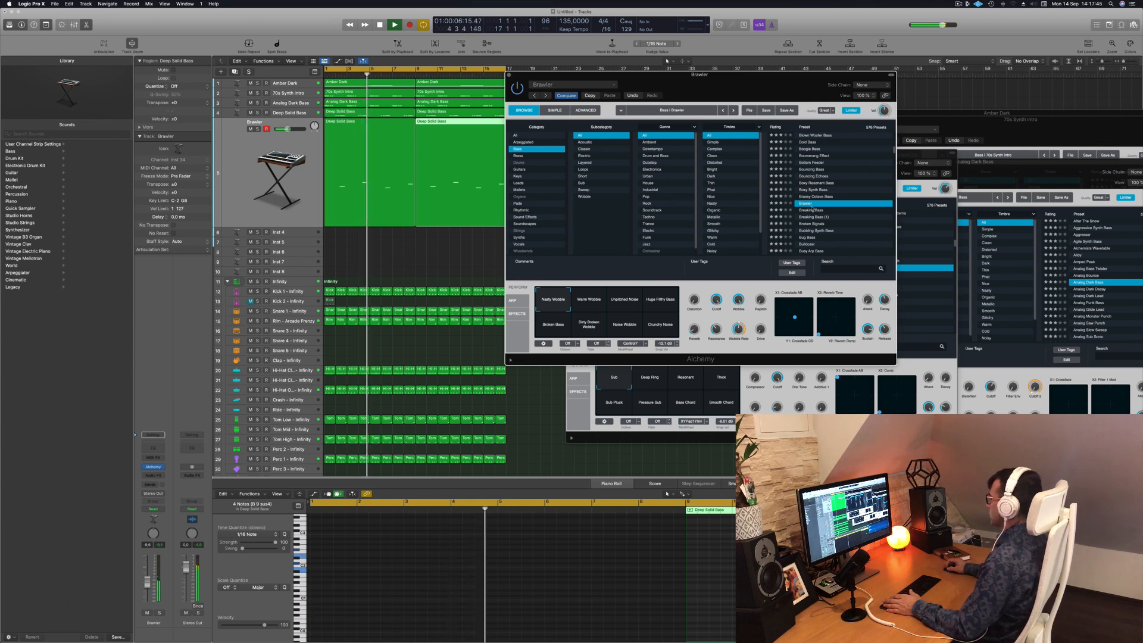
pyautogui.click(816, 231)
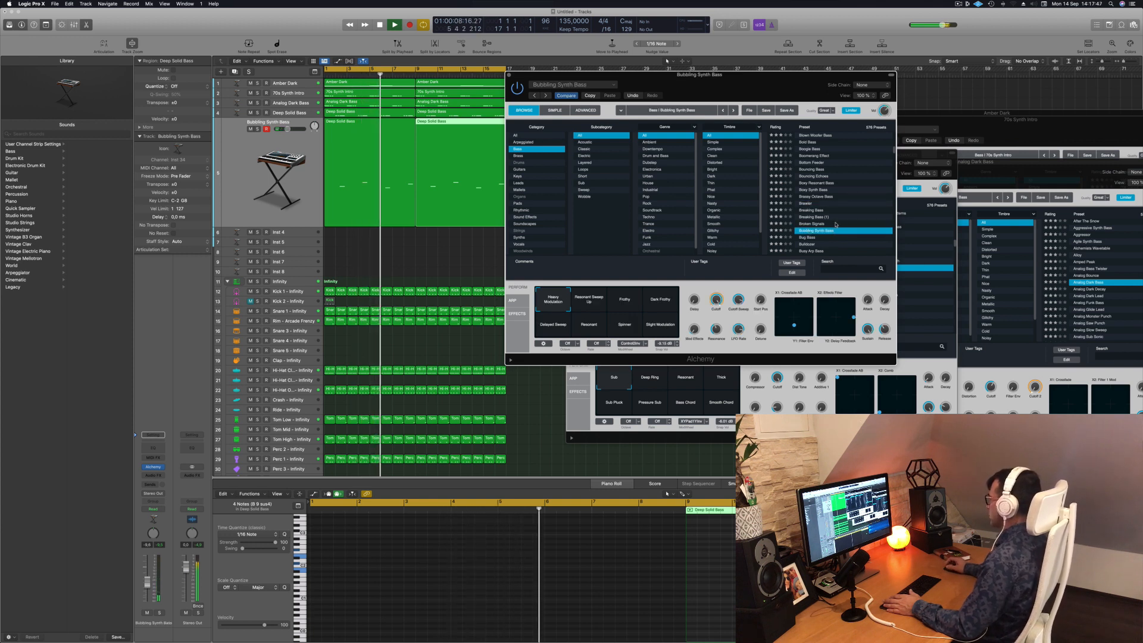
pyautogui.scroll(-3, 833, 196)
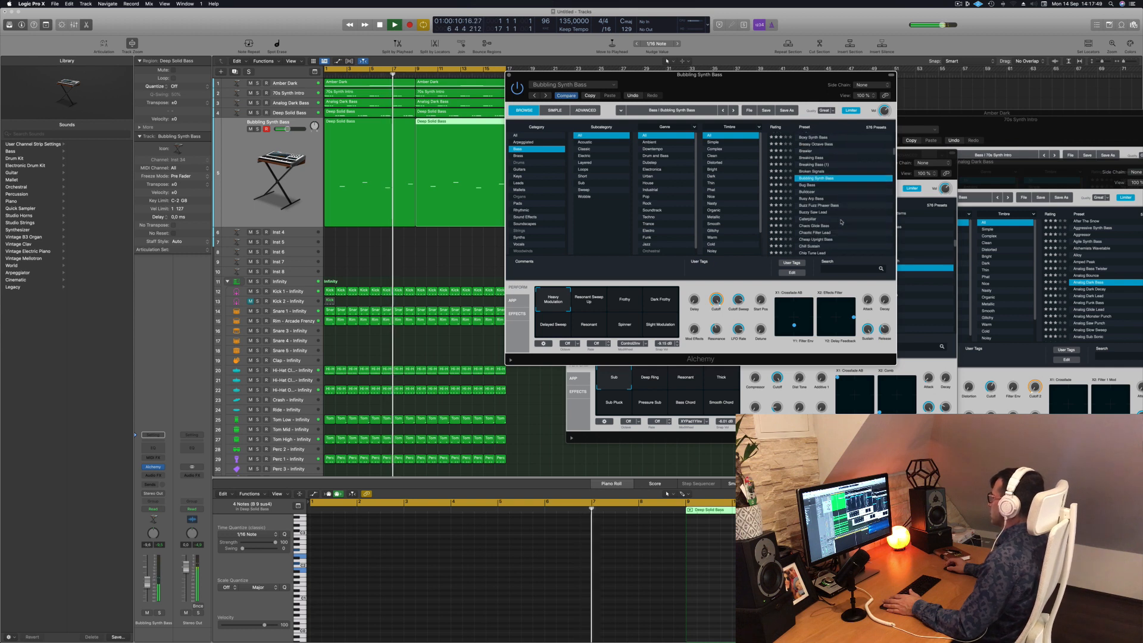
pyautogui.click(806, 219)
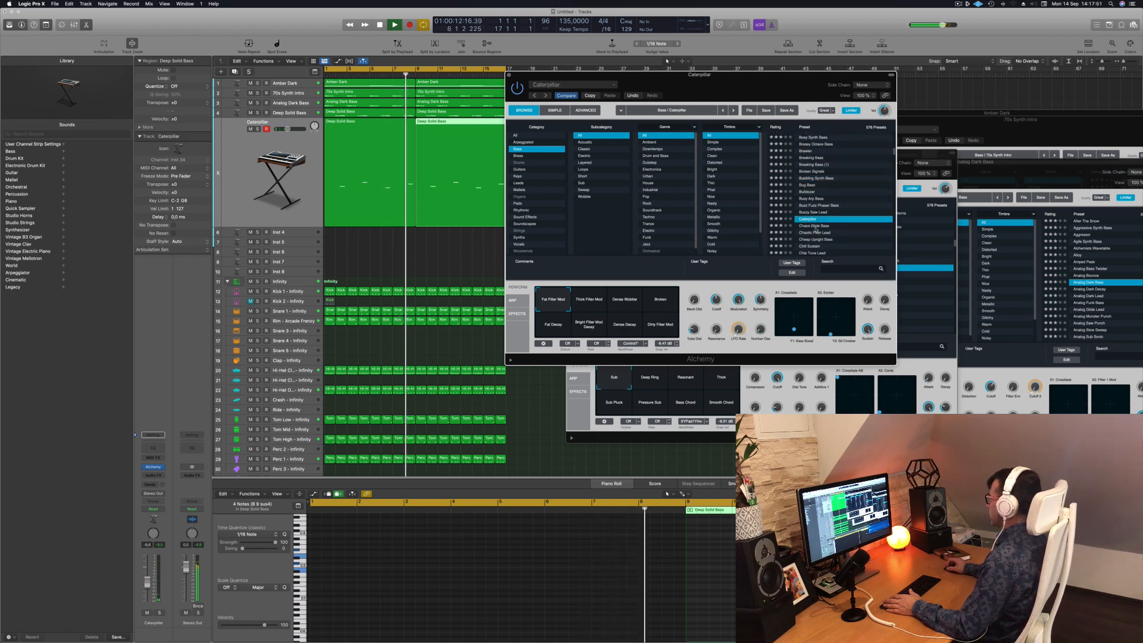
pyautogui.press('Down')
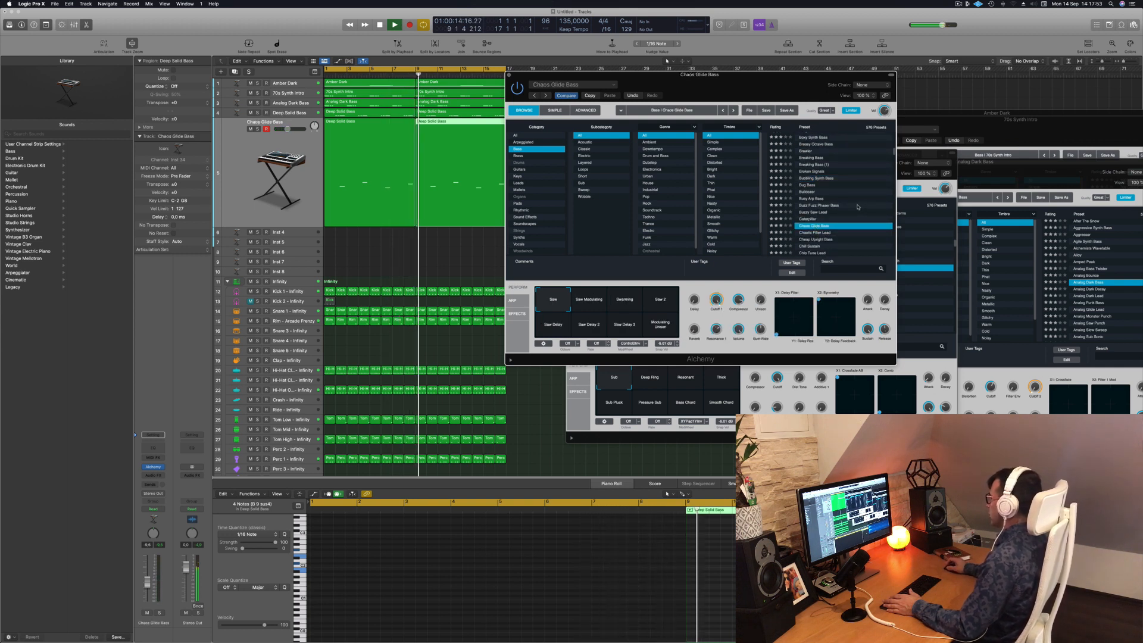
# Audition the Chill Sustain preset and load Chip Tune Lead as the track's Alchemy sound
pyautogui.scroll(-1, 857, 207)
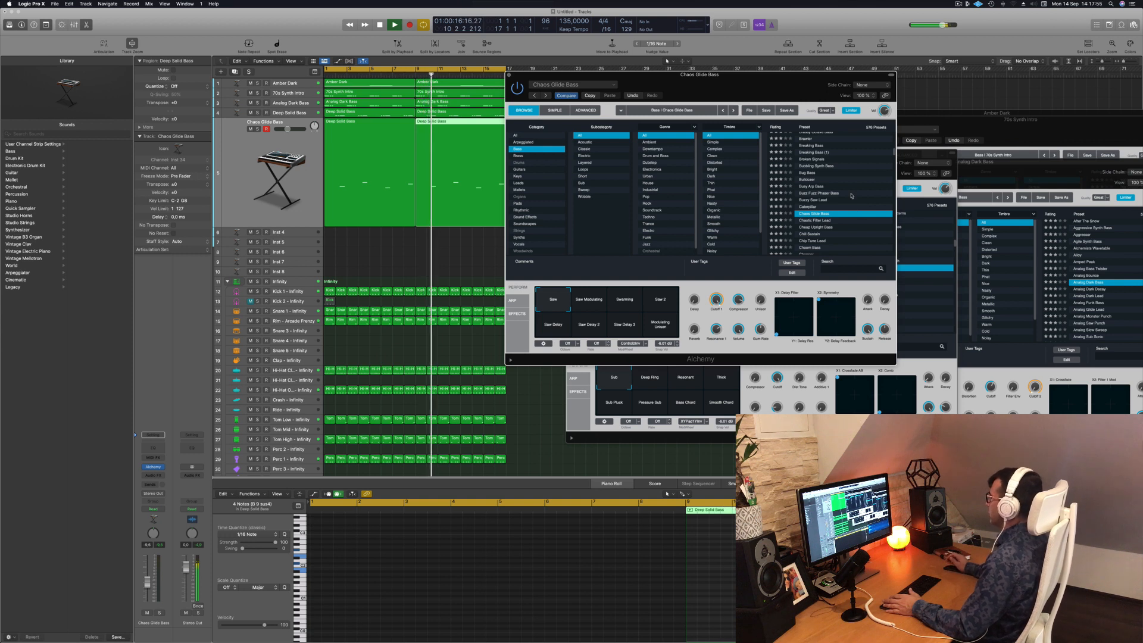
pyautogui.click(814, 234)
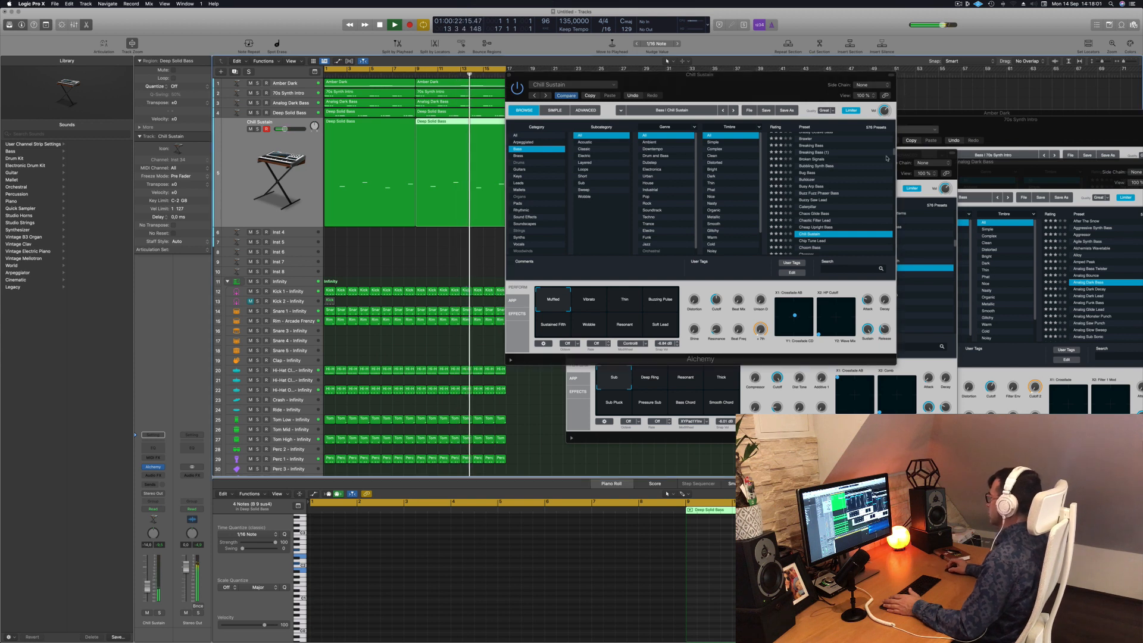
pyautogui.scroll(-5, 832, 178)
pyautogui.click(828, 172)
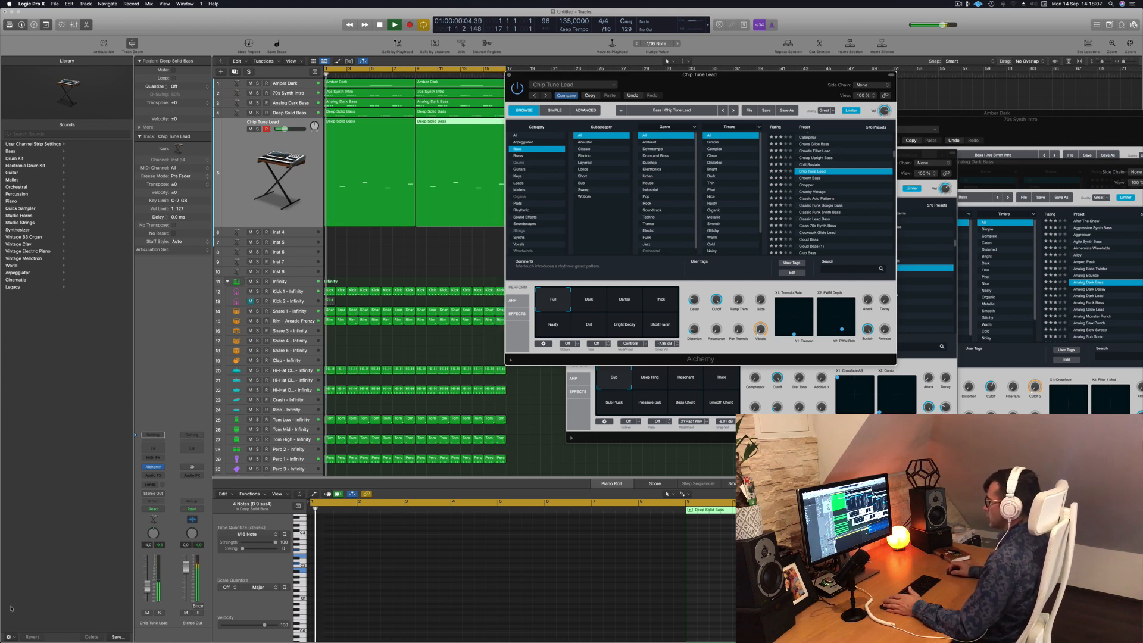
# Move the Deep Solid Bass instrument window aside, clear of the Chip Tune Lead performance controls
pyautogui.click(647, 386)
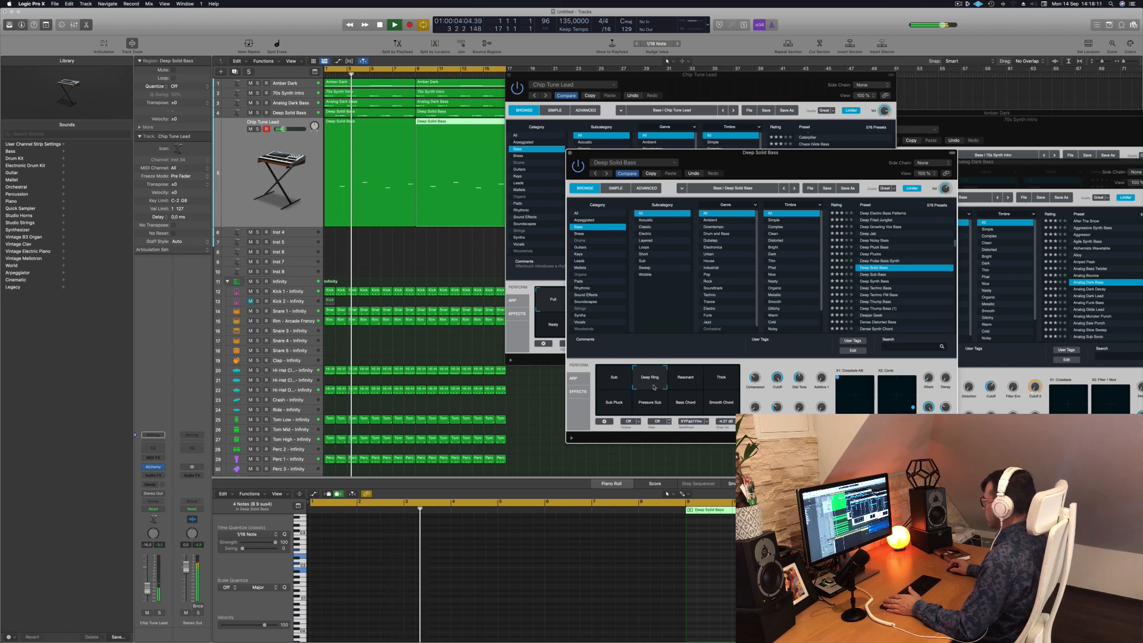
pyautogui.moveTo(764, 167); pyautogui.dragTo(1032, 165)
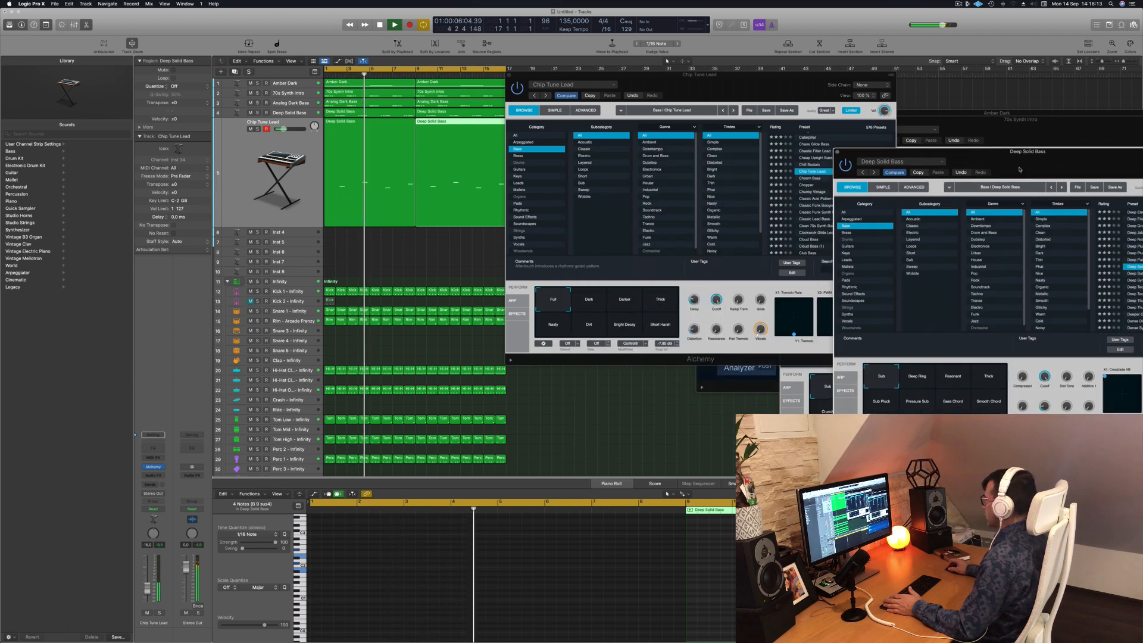
# Audition the Chip Tune Lead performance snapshots Dark, Darker, Dirt and Bright Decay, and return to Full
pyautogui.click(582, 303)
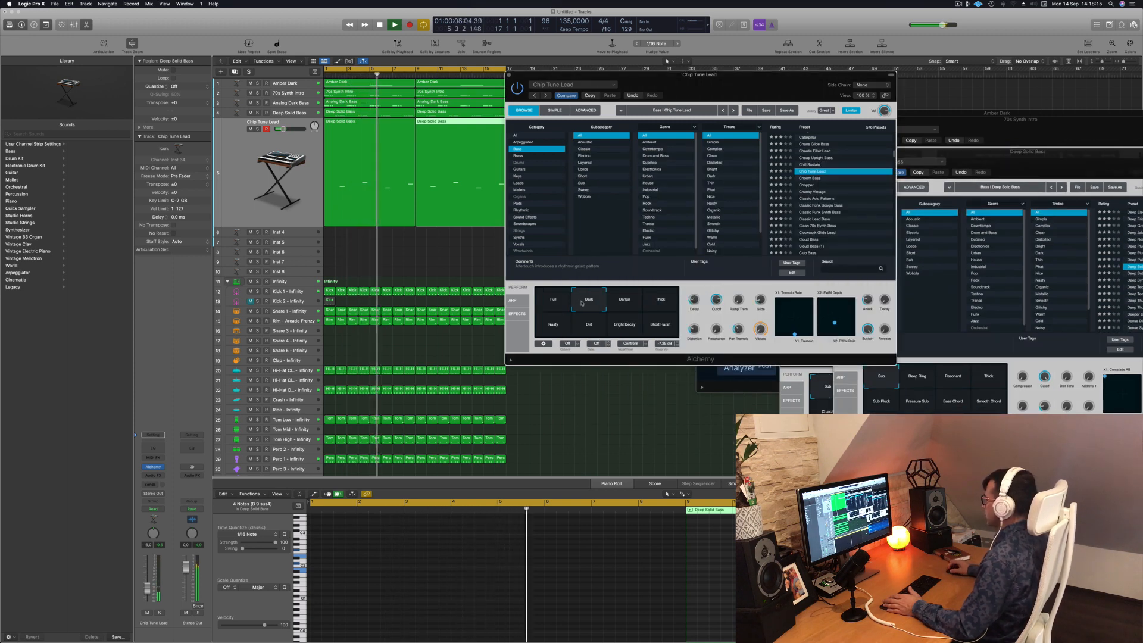
pyautogui.click(633, 303)
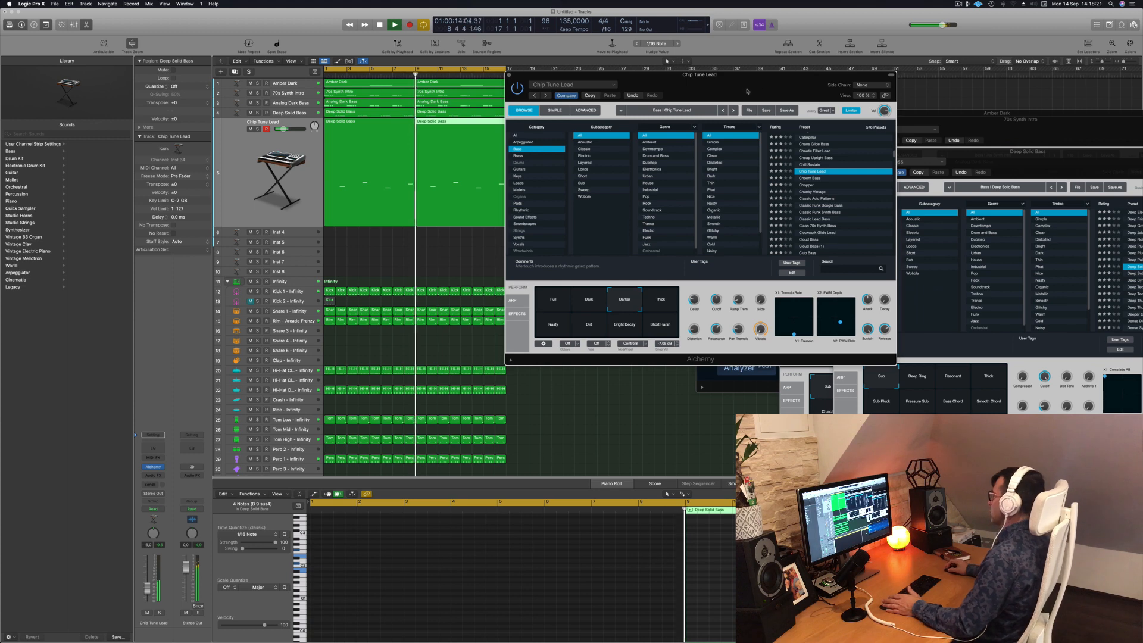
pyautogui.moveTo(748, 92); pyautogui.dragTo(628, 84)
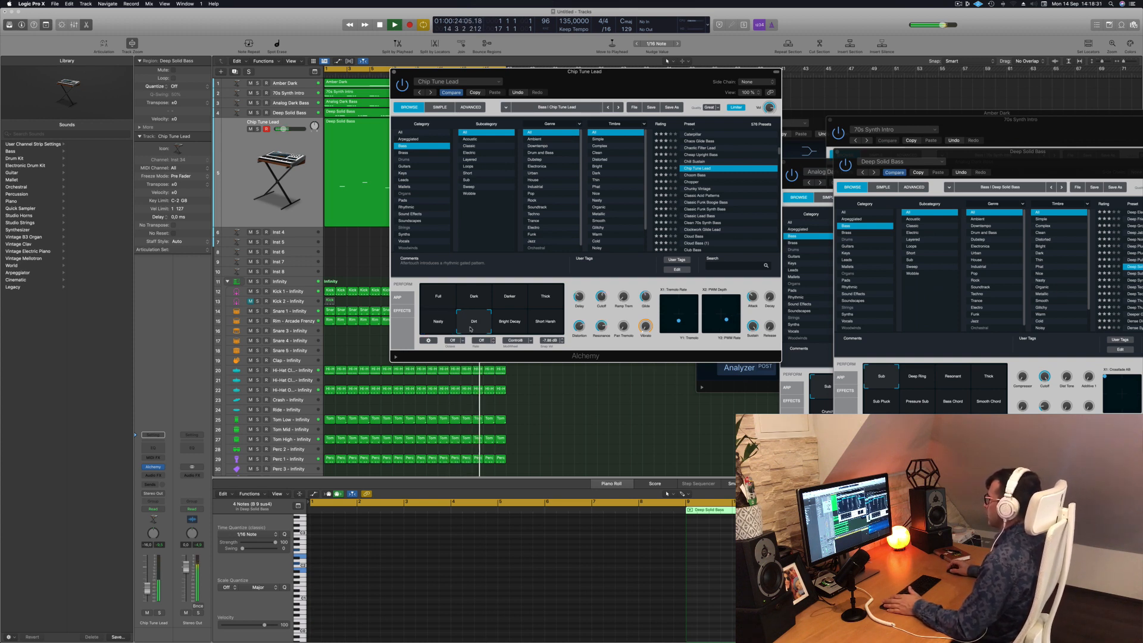
pyautogui.click(513, 327)
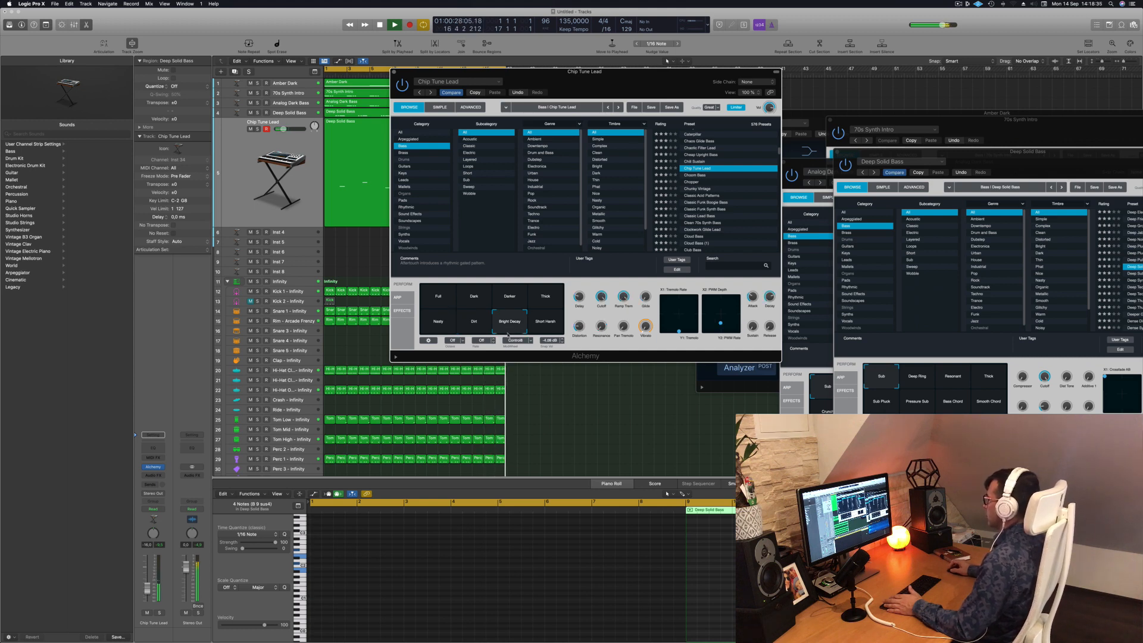
pyautogui.click(439, 297)
# Close the Chip Tune Lead instrument window to uncover the track regions
pyautogui.moveTo(616, 72); pyautogui.dragTo(632, 73)
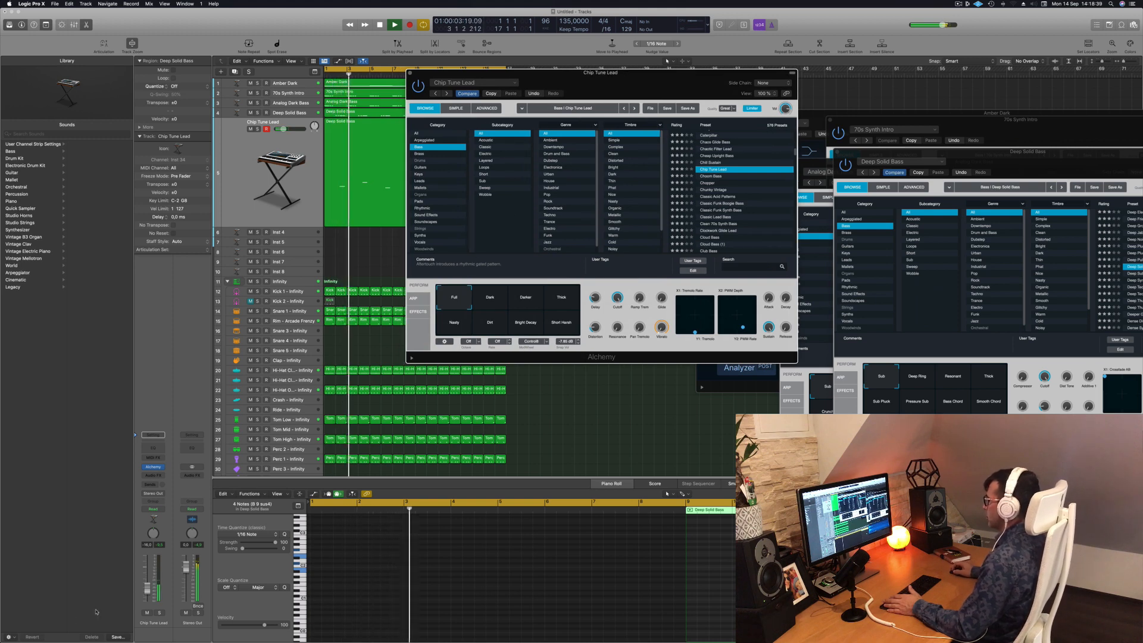
pyautogui.click(410, 73)
pyautogui.click(171, 427)
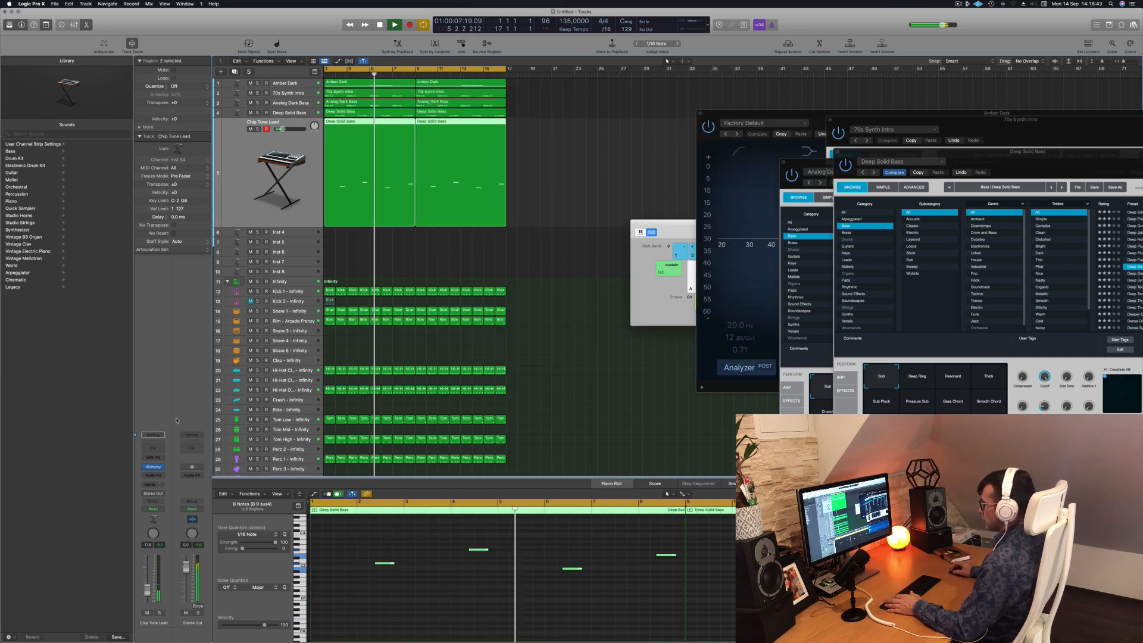
# Insert a Channel EQ on the Chip Tune Lead track, roll off its highs with a 36 dB/Oct high-cut band, and replay the loop
pyautogui.click(153, 447)
pyautogui.click(875, 133)
pyautogui.moveTo(875, 322); pyautogui.dragTo(874, 307)
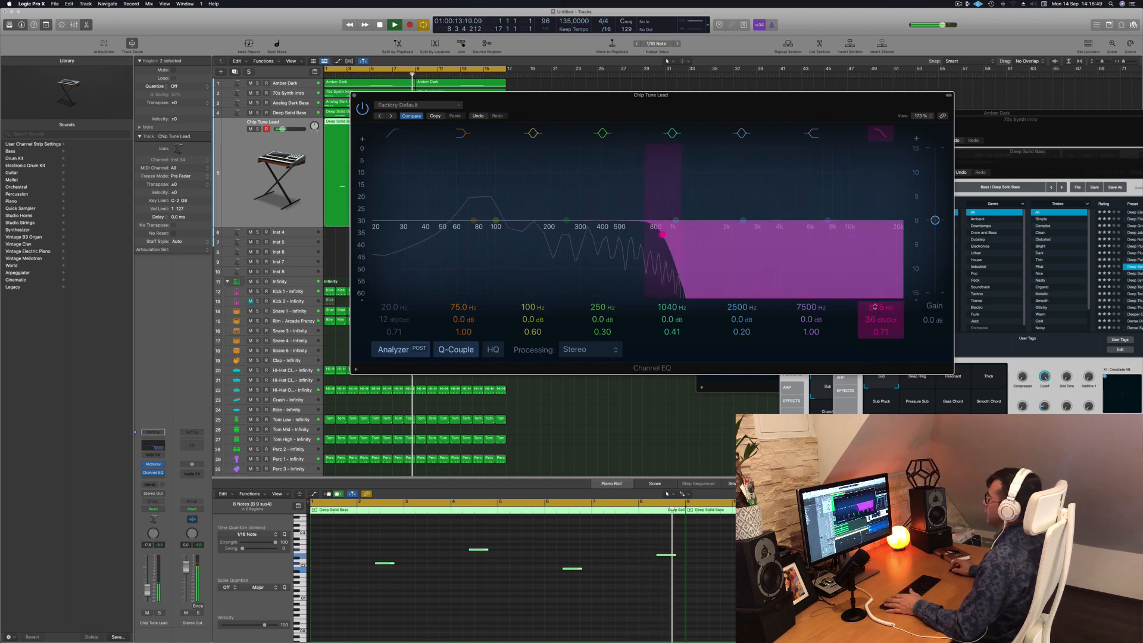
pyautogui.click(354, 96)
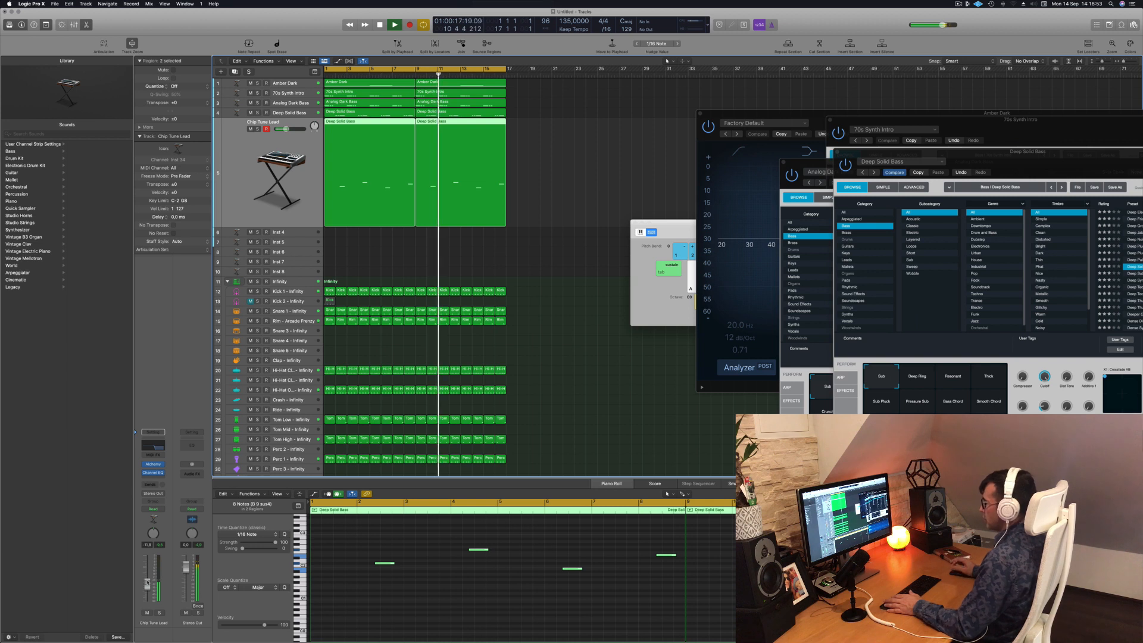
pyautogui.click(553, 166)
pyautogui.press('space')
pyautogui.press('space')
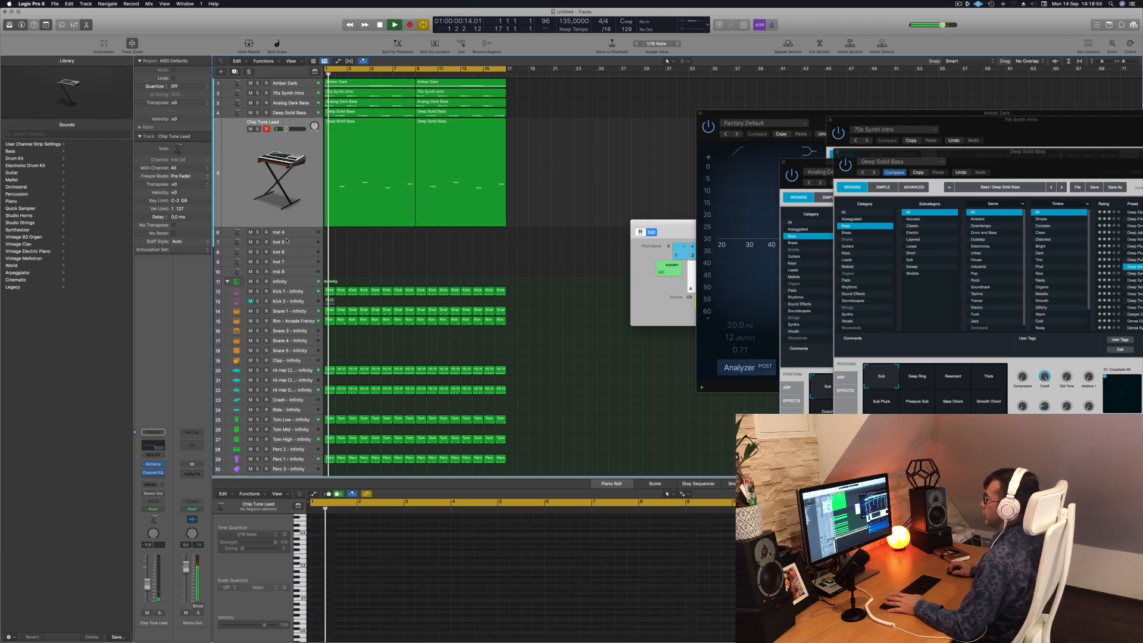
# Copy the Amber Dark region onto the empty Inst 4 track at bar 1 and again at bar 9
pyautogui.click(294, 234)
pyautogui.moveTo(366, 83); pyautogui.dragTo(361, 193)
pyautogui.moveTo(374, 133); pyautogui.dragTo(464, 139)
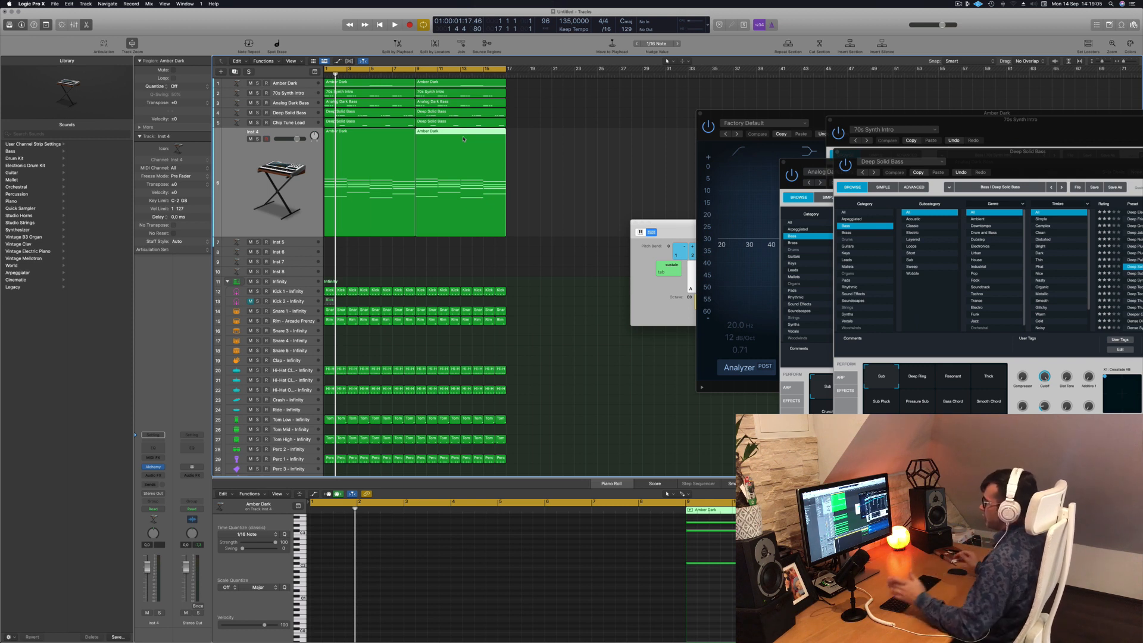
pyautogui.click(306, 161)
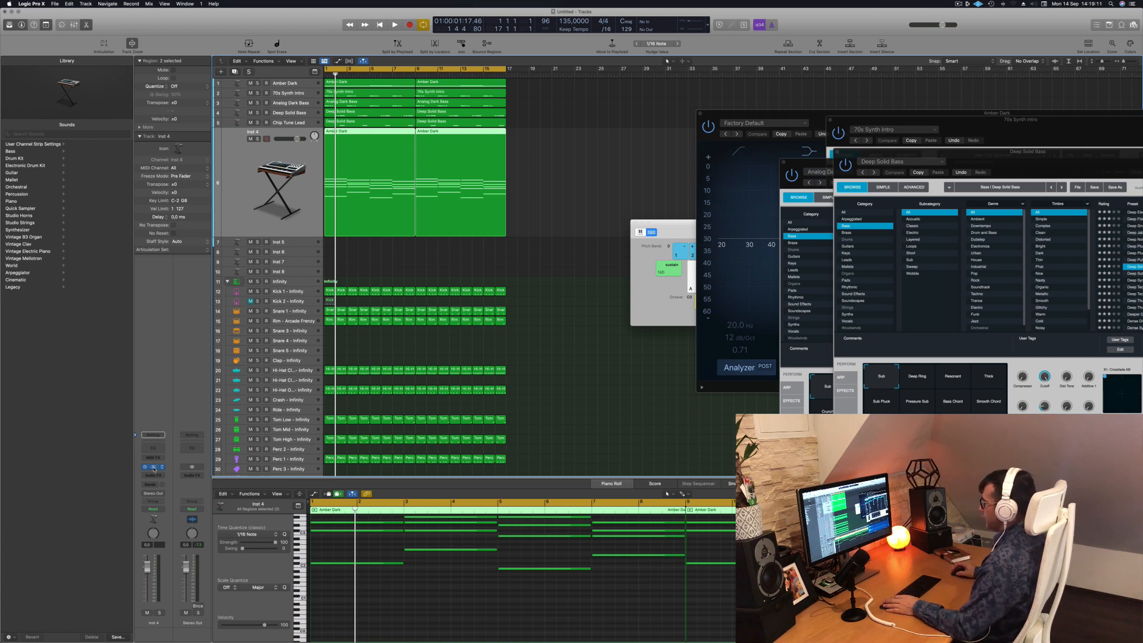
# Load the arpeggiated preset 1970s Analog Arp in the Inst 4 track's Alchemy and play it with the arrangement
pyautogui.moveTo(635, 106); pyautogui.dragTo(704, 110)
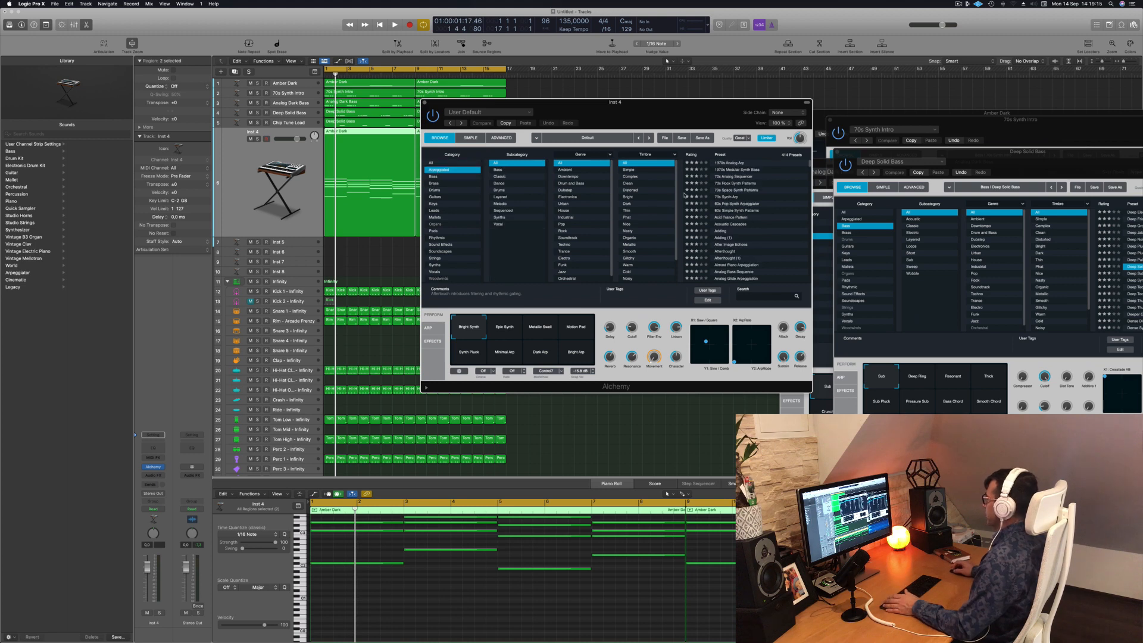
pyautogui.moveTo(715, 112); pyautogui.dragTo(893, 97)
pyautogui.click(241, 223)
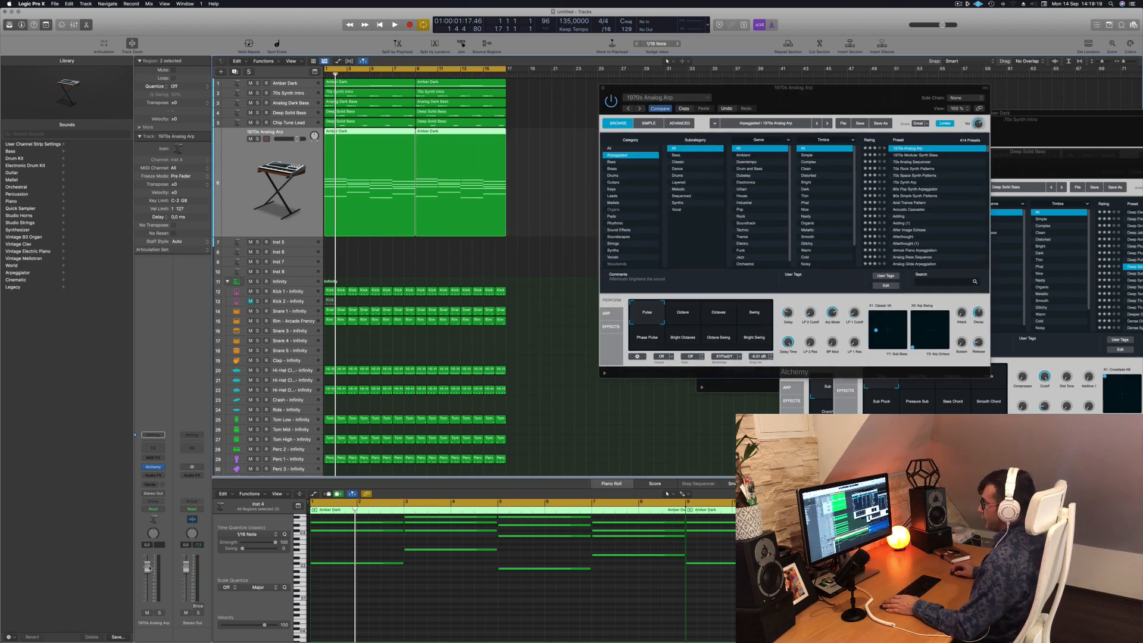
pyautogui.press('space')
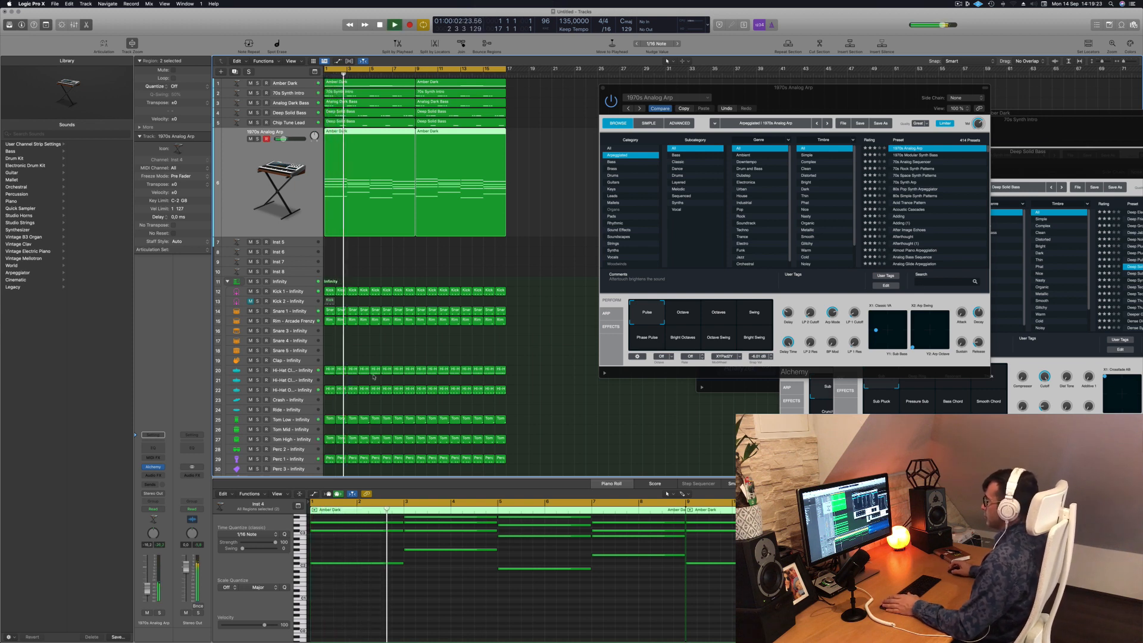
# Transpose all notes in the track's two Amber Dark regions down one octave
pyautogui.moveTo(538, 154); pyautogui.dragTo(388, 183)
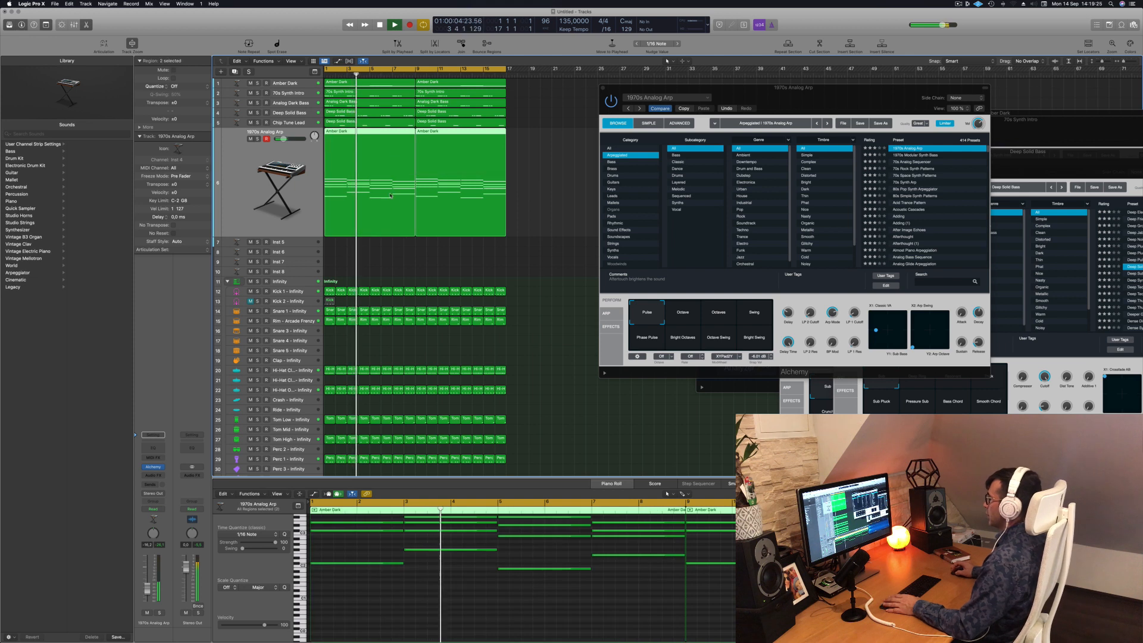
pyautogui.click(476, 601)
pyautogui.press('super+a')
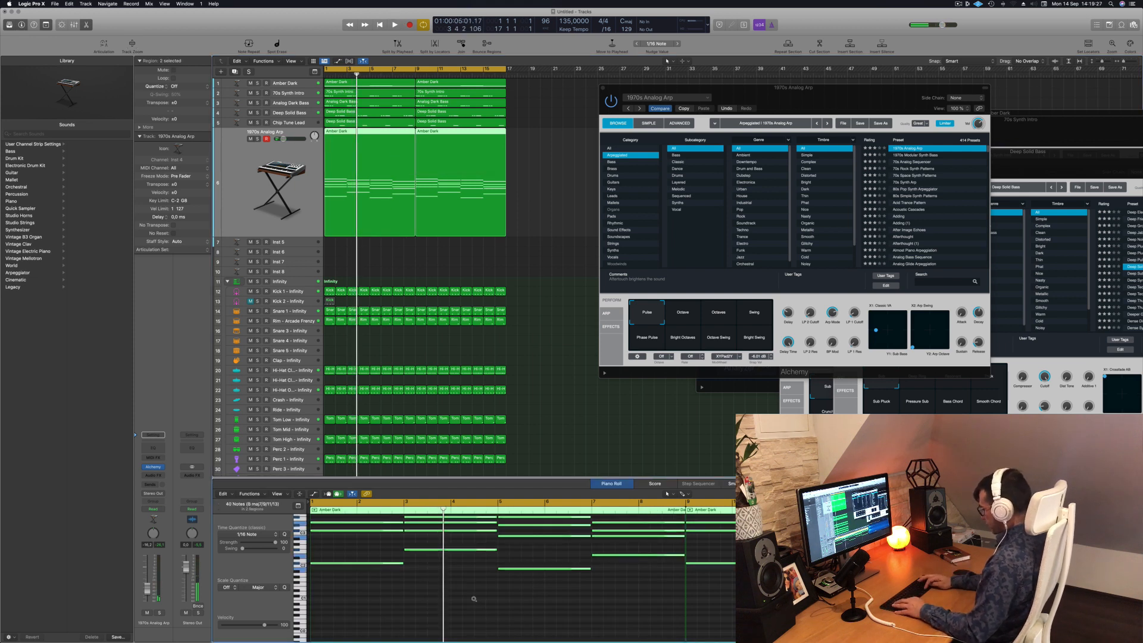
pyautogui.hotkey('shift', 'alt', 'Down')
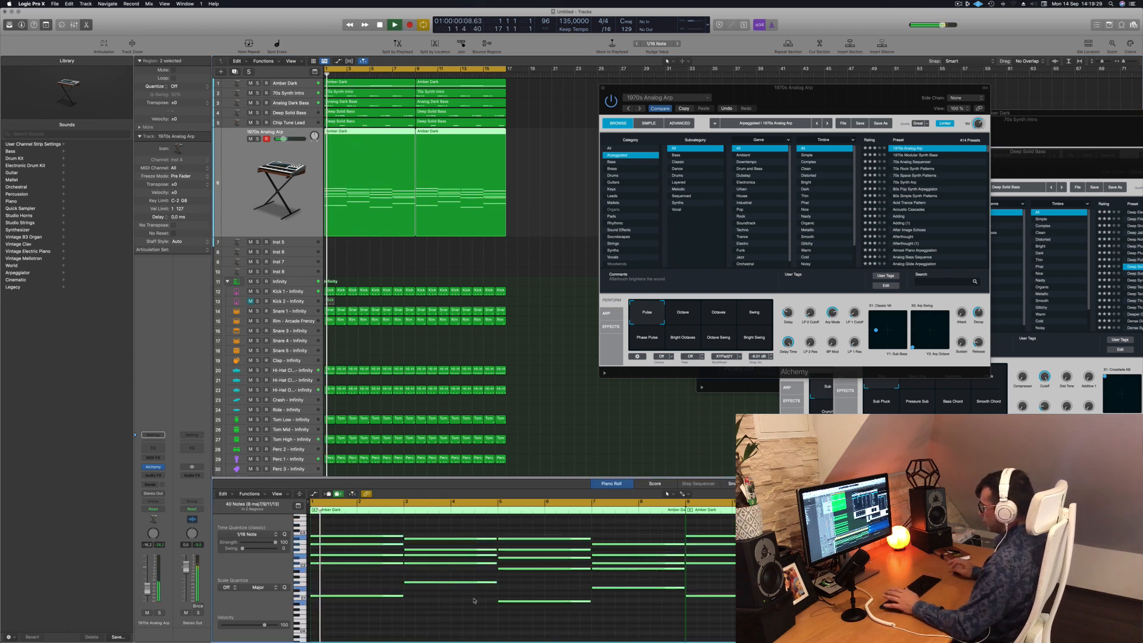
# Audition the arpeggiated presets 1970s Modular Synth Bass and 70s Analog Sequencer on the sixth track
pyautogui.moveTo(854, 104); pyautogui.dragTo(815, 90)
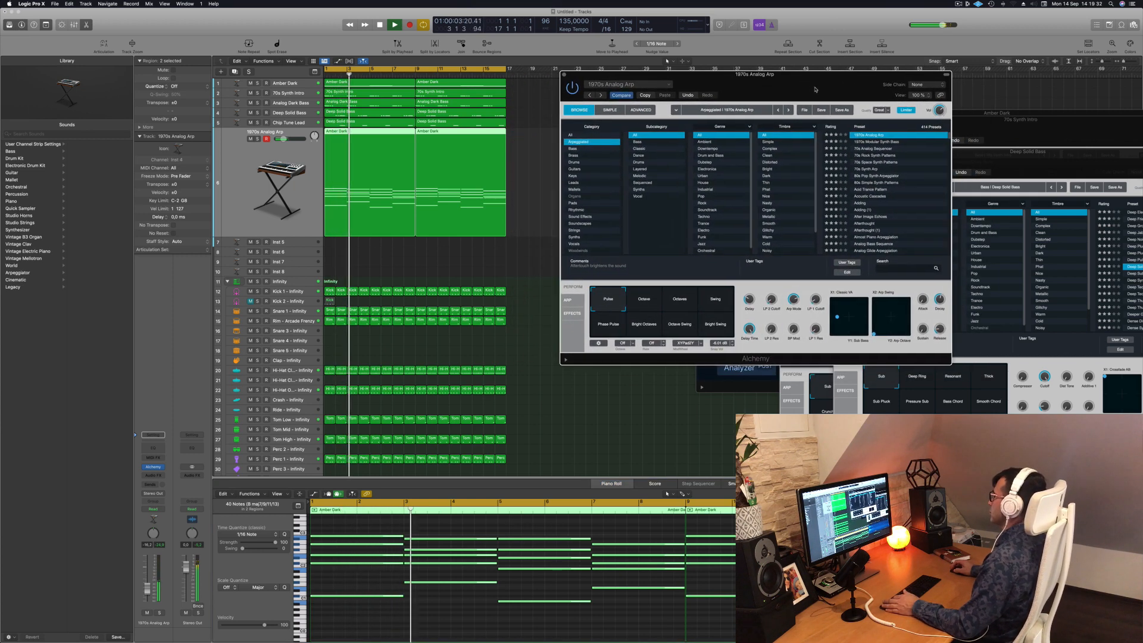
pyautogui.click(878, 142)
pyautogui.press('Return')
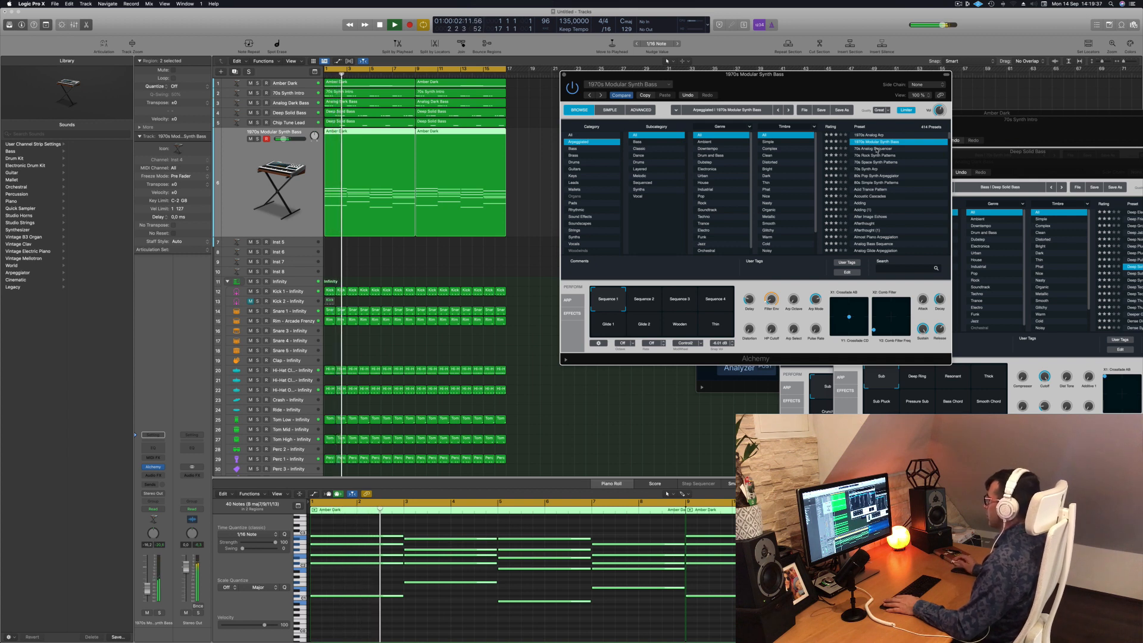
pyautogui.click(876, 148)
pyautogui.press('Return')
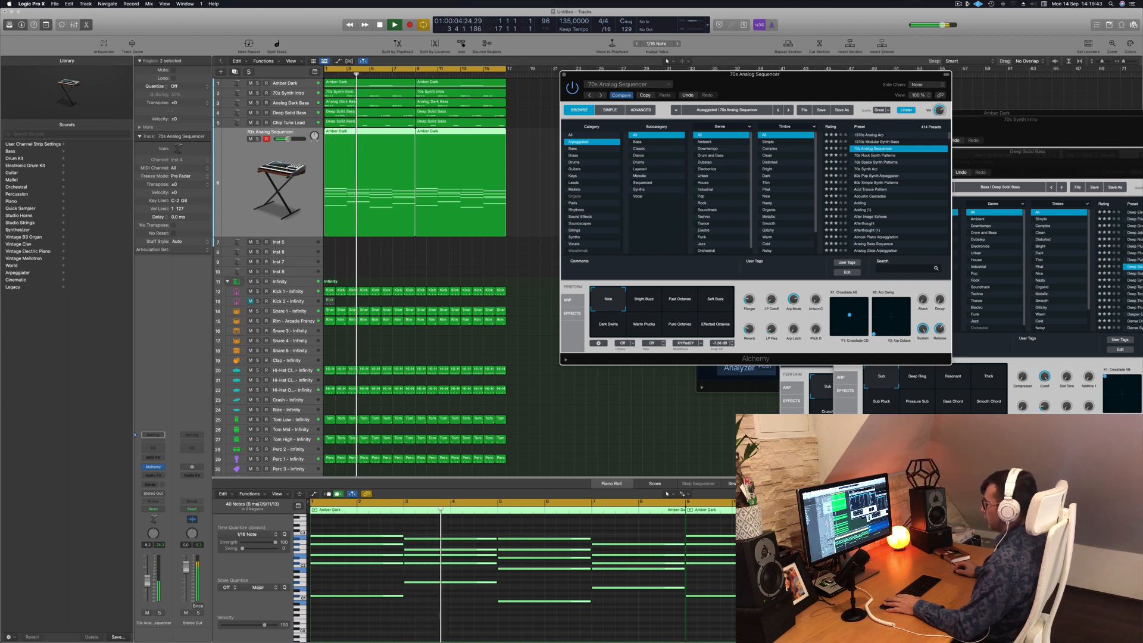
# Audition the 70s Analog Sequencer snapshots Bright Buzz, Fast Octaves and Soft Buzz, plus the first one in the lower row
pyautogui.click(611, 484)
pyautogui.click(653, 301)
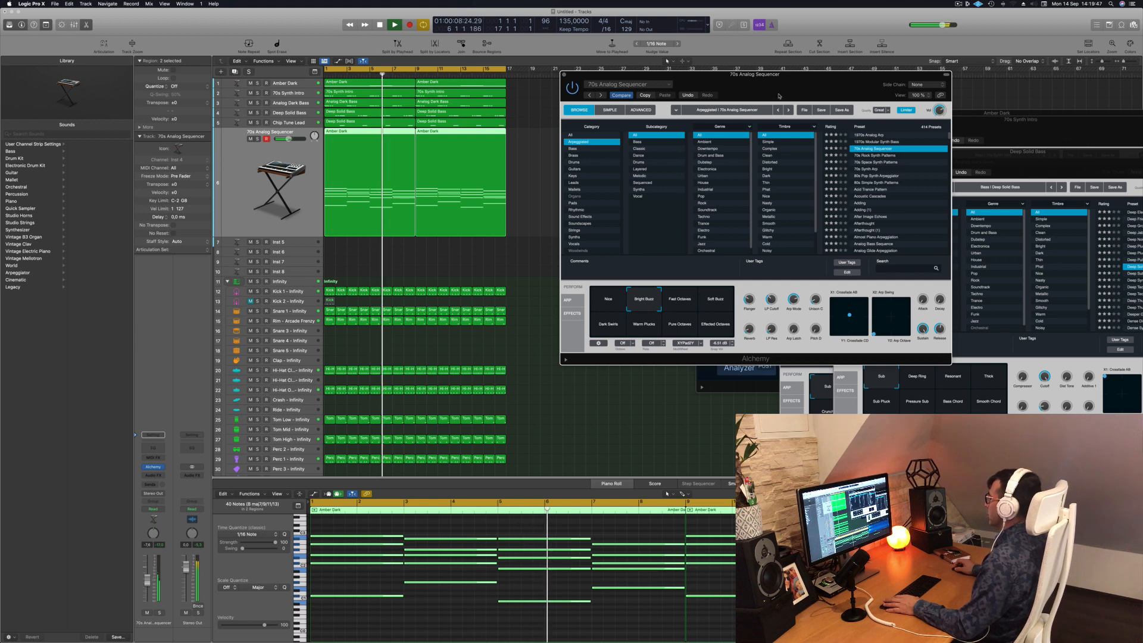
pyautogui.press('space')
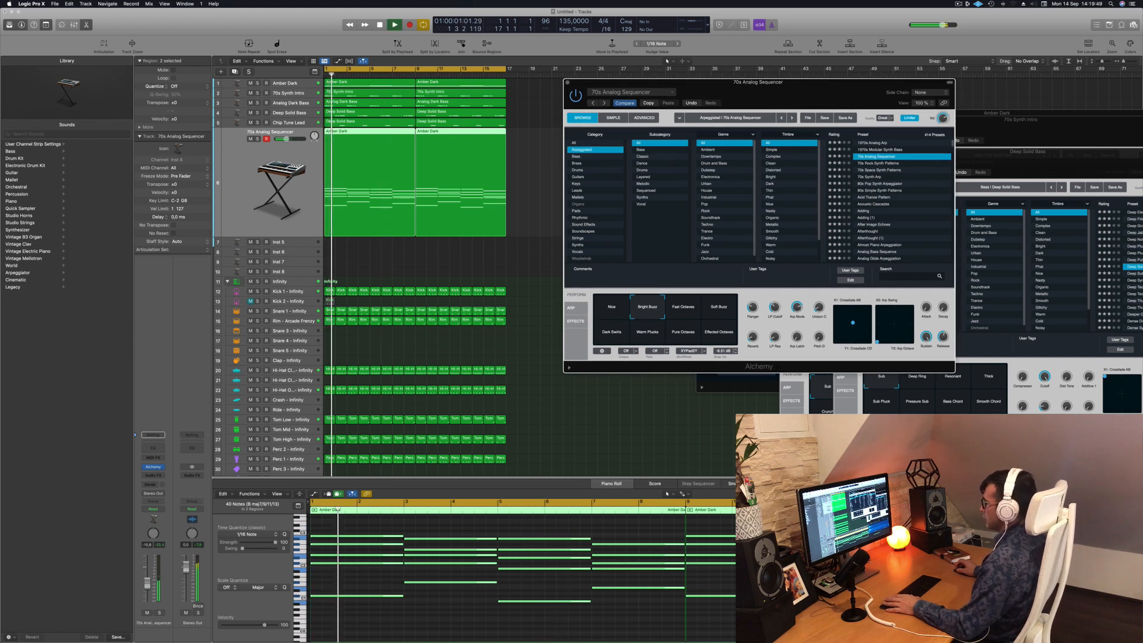
pyautogui.press('v')
pyautogui.click(685, 310)
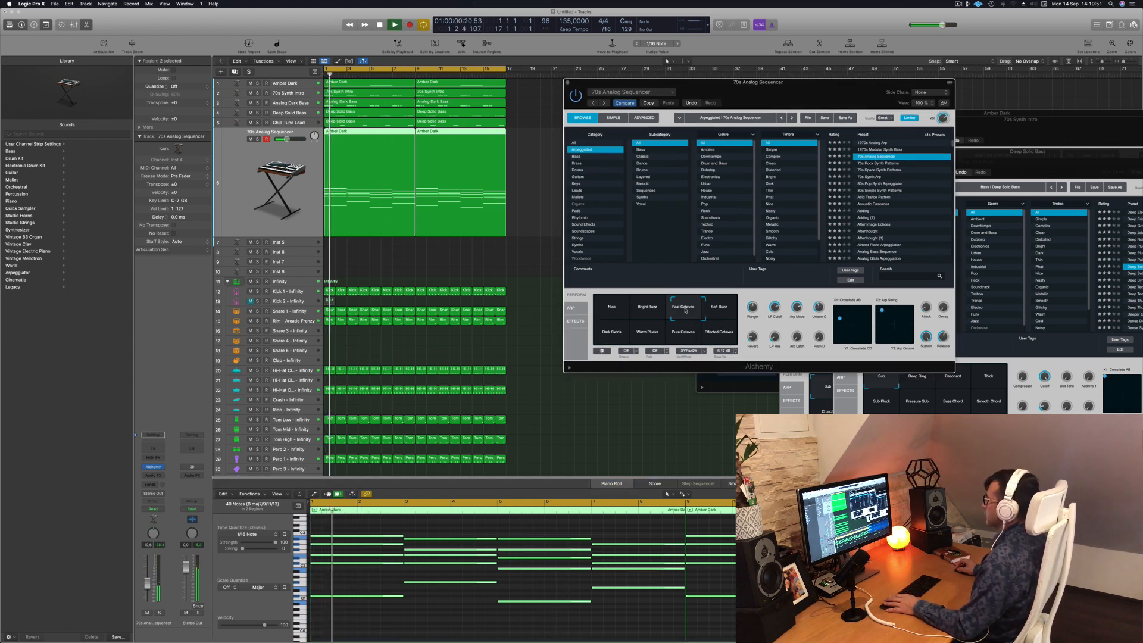
pyautogui.click(730, 302)
pyautogui.click(613, 333)
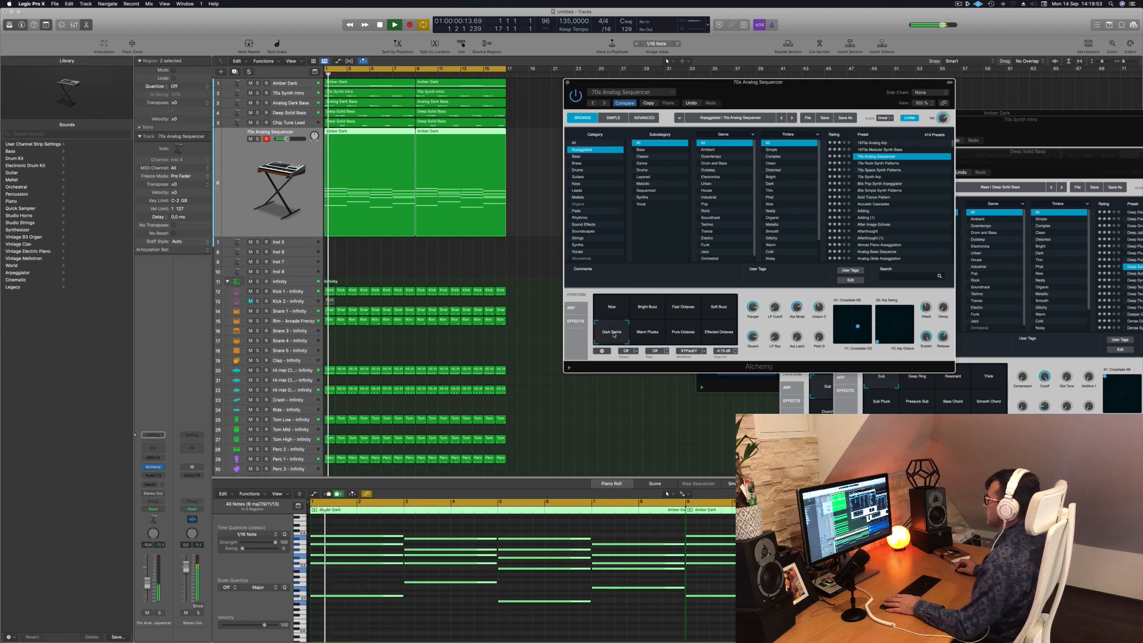
# Compare the Warm Plucks, Pure Octaves and Effected Octaves snapshots, return to Warm Plucks, and trim the track volume slightly
pyautogui.click(647, 340)
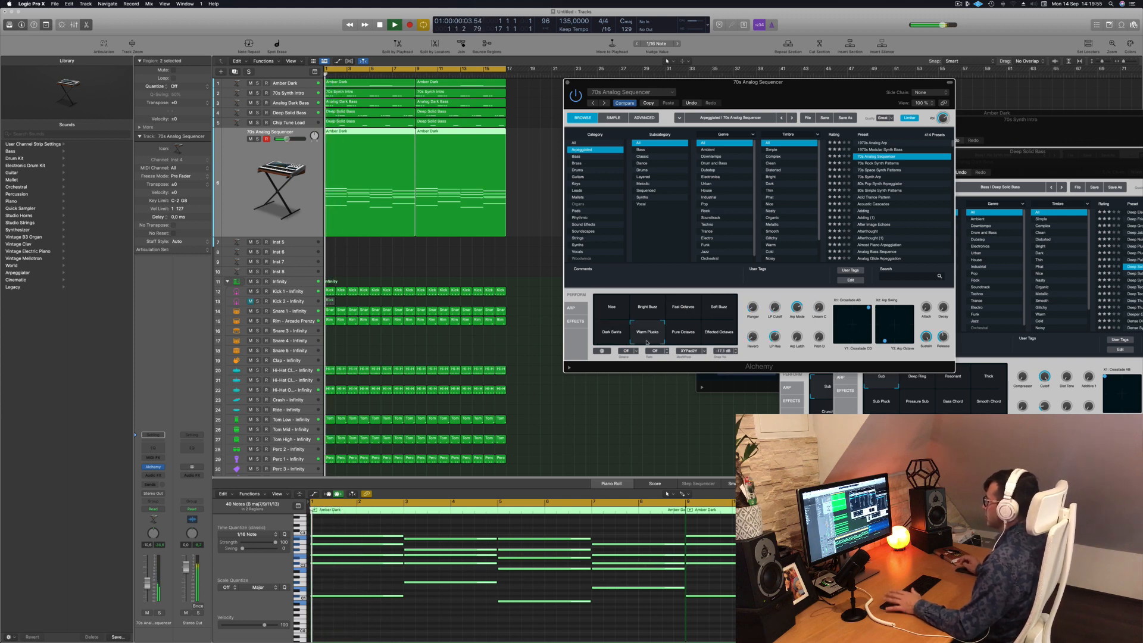
pyautogui.click(684, 333)
pyautogui.click(722, 334)
pyautogui.click(641, 334)
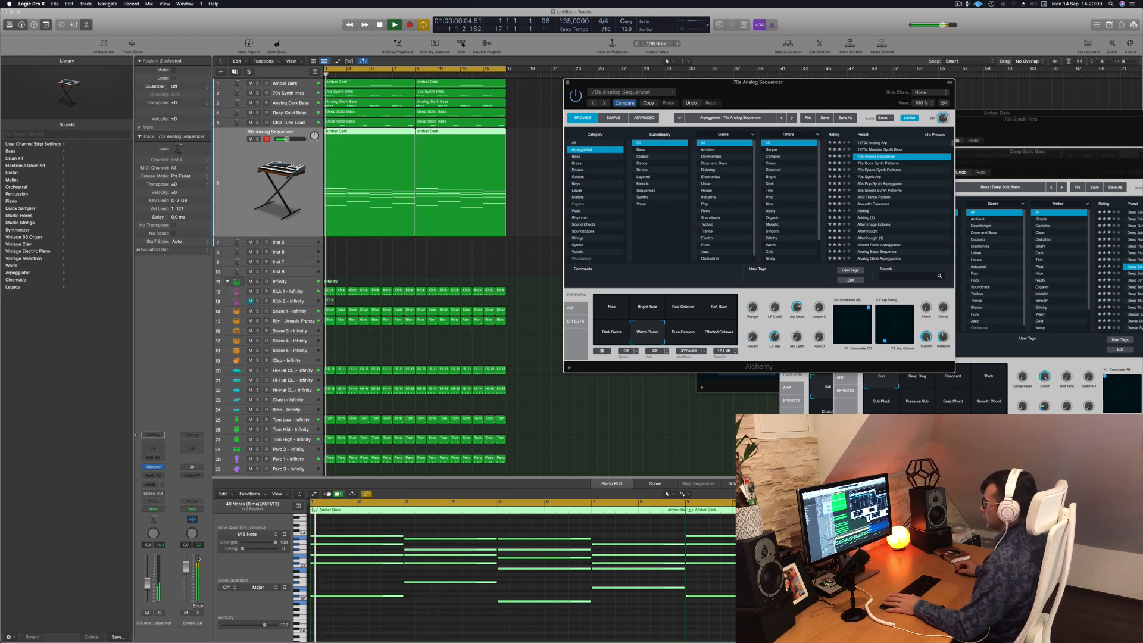
pyautogui.moveTo(149, 582); pyautogui.dragTo(148, 583)
pyautogui.press('space')
pyautogui.press('space')
# Audition the 70s Rock Synth Patterns preset and lower the track's volume slightly
pyautogui.click(882, 164)
pyautogui.press('space')
pyautogui.press('space')
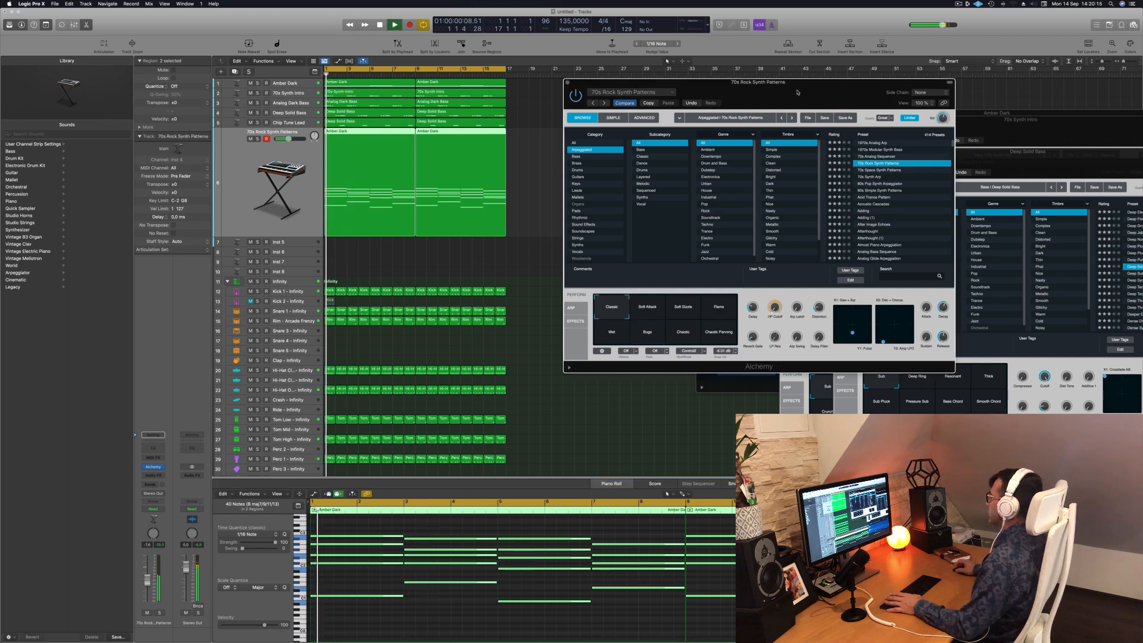
pyautogui.moveTo(801, 92); pyautogui.dragTo(826, 80)
pyautogui.moveTo(147, 586); pyautogui.dragTo(147, 587)
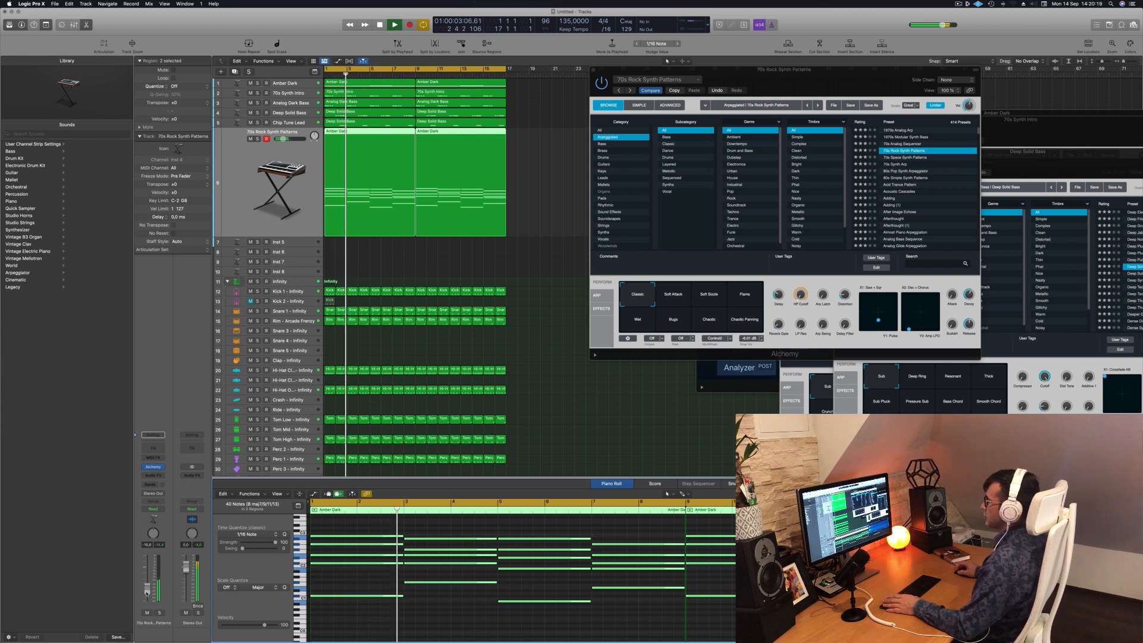
# Audition the presets 70s Space Synth Patterns and 70s Synth Arp from the start of the loop
pyautogui.click(930, 159)
pyautogui.press('space')
pyautogui.press('space')
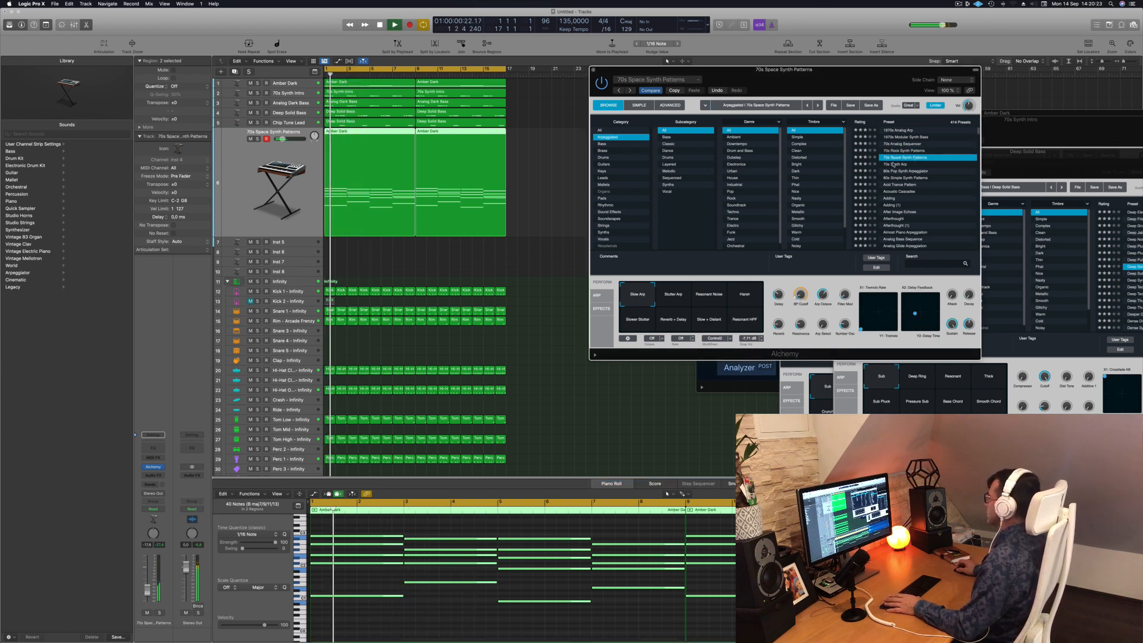
pyautogui.click(900, 164)
pyautogui.press('space')
pyautogui.press('space')
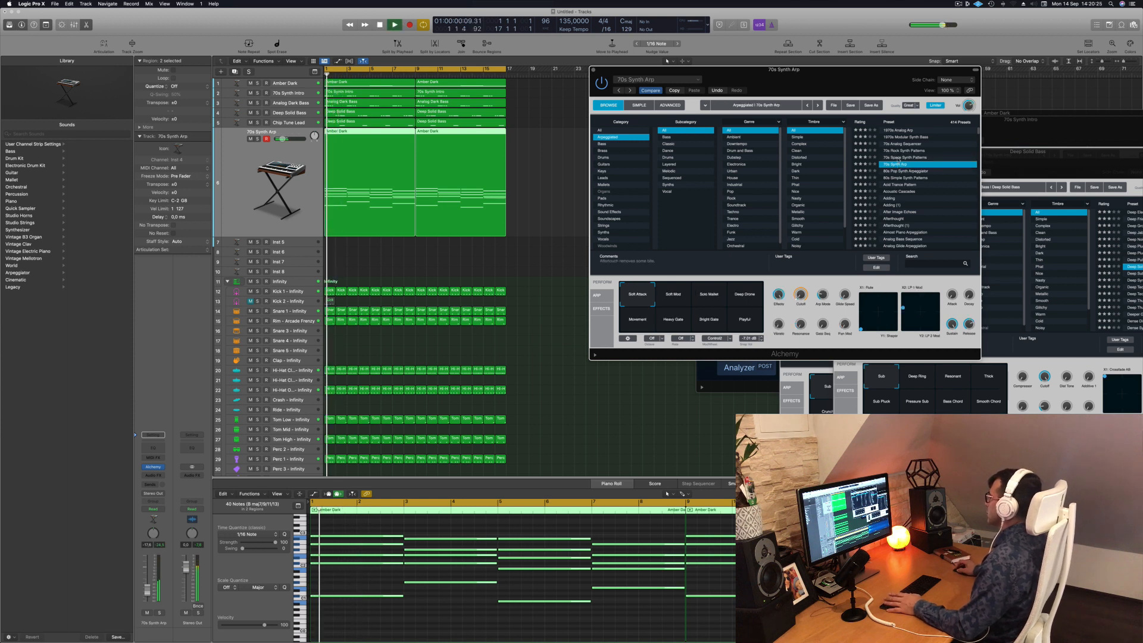
# Audition the Soft Mod and Solo Mallet snapshots of the 70s Synth Arp preset
pyautogui.click(683, 291)
pyautogui.press('space')
pyautogui.press('space')
pyautogui.click(712, 295)
# Audition the presets 80s Pop Synth Arpeggiator and 80s Simple Synth Patterns against the arrangement
pyautogui.click(903, 172)
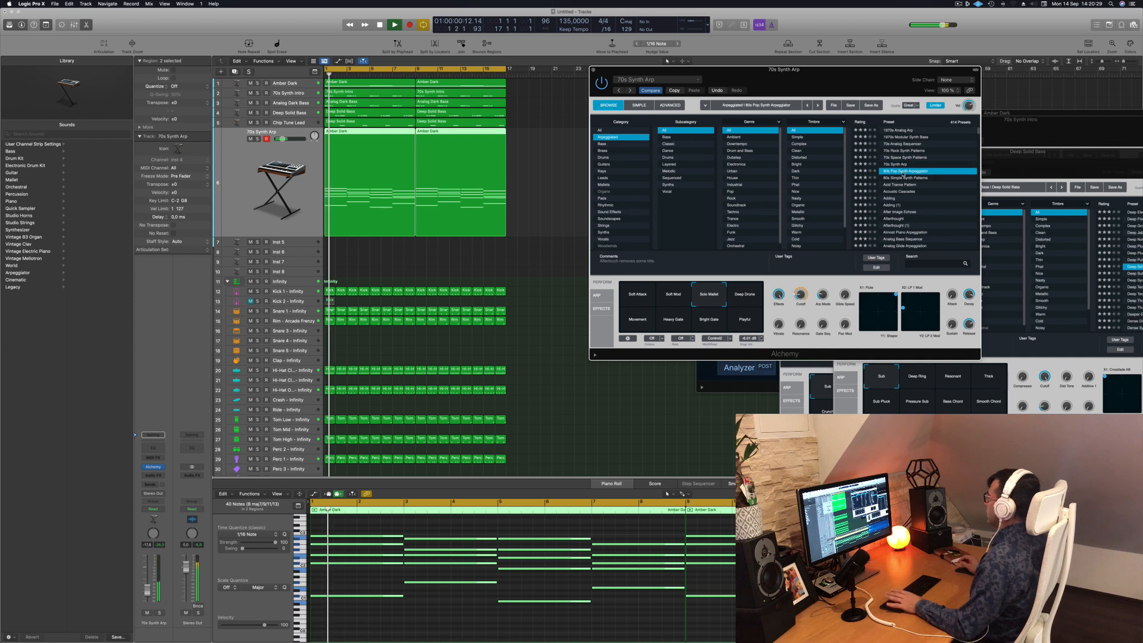
pyautogui.moveTo(800, 77); pyautogui.dragTo(814, 72)
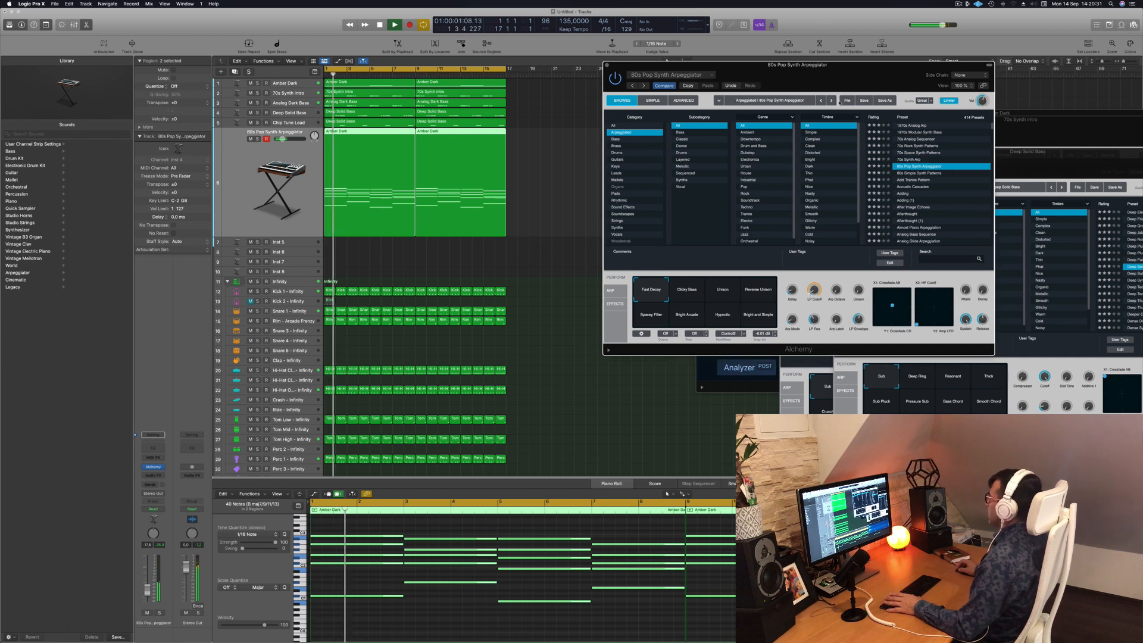
pyautogui.click(934, 174)
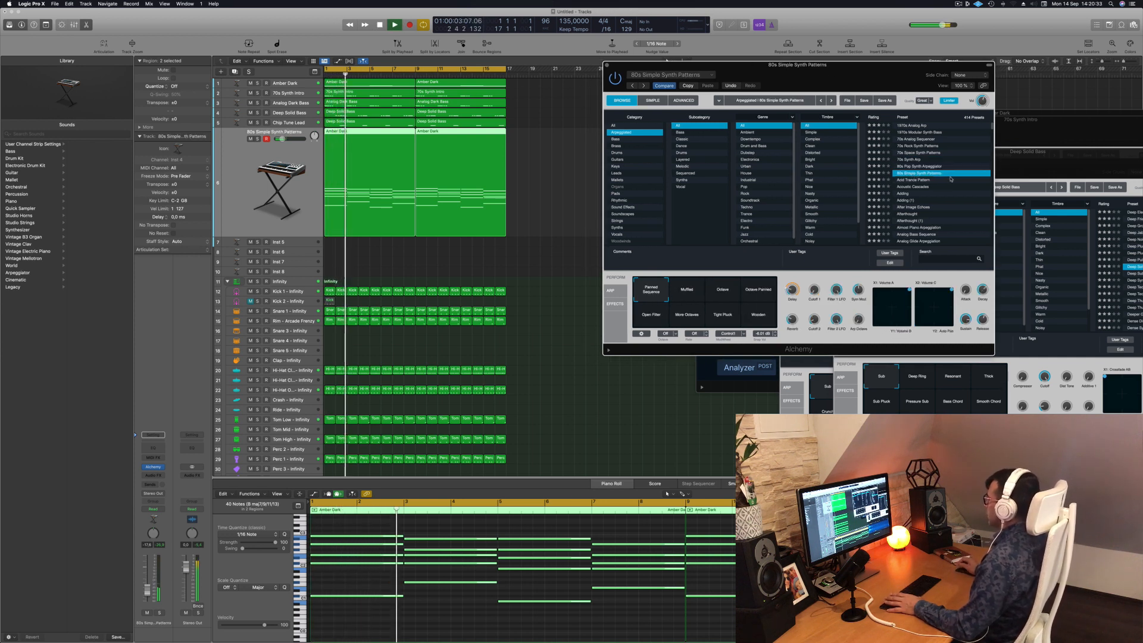
pyautogui.press('space')
pyautogui.press('space')
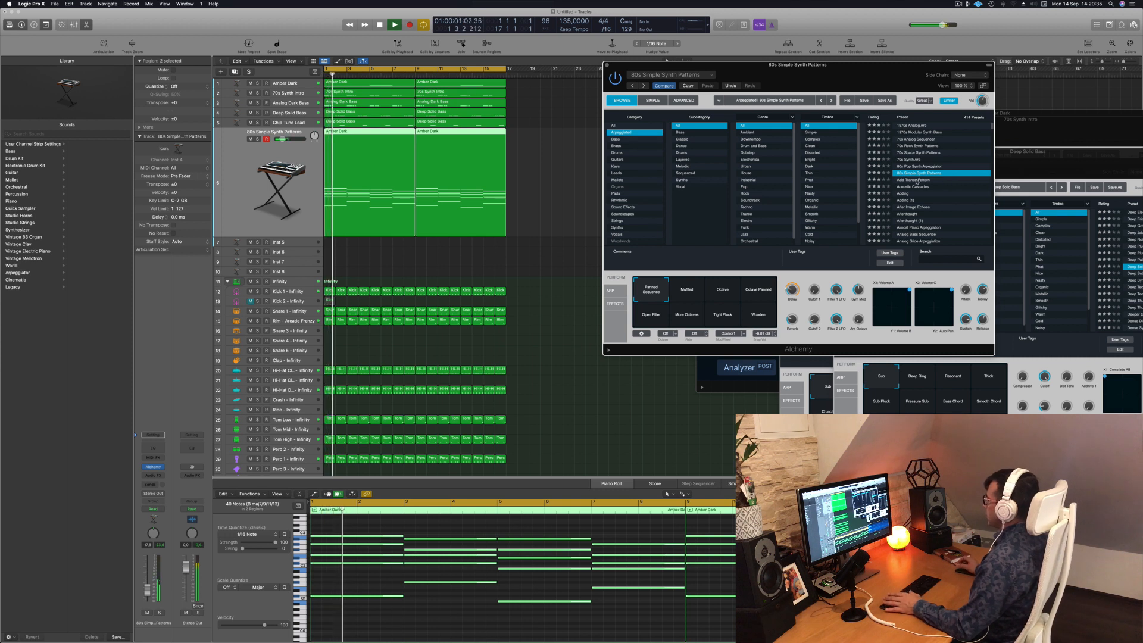
# Audition the presets Acid Trance Pattern, Acoustic Cascades and Adding on the sixth track
pyautogui.click(917, 180)
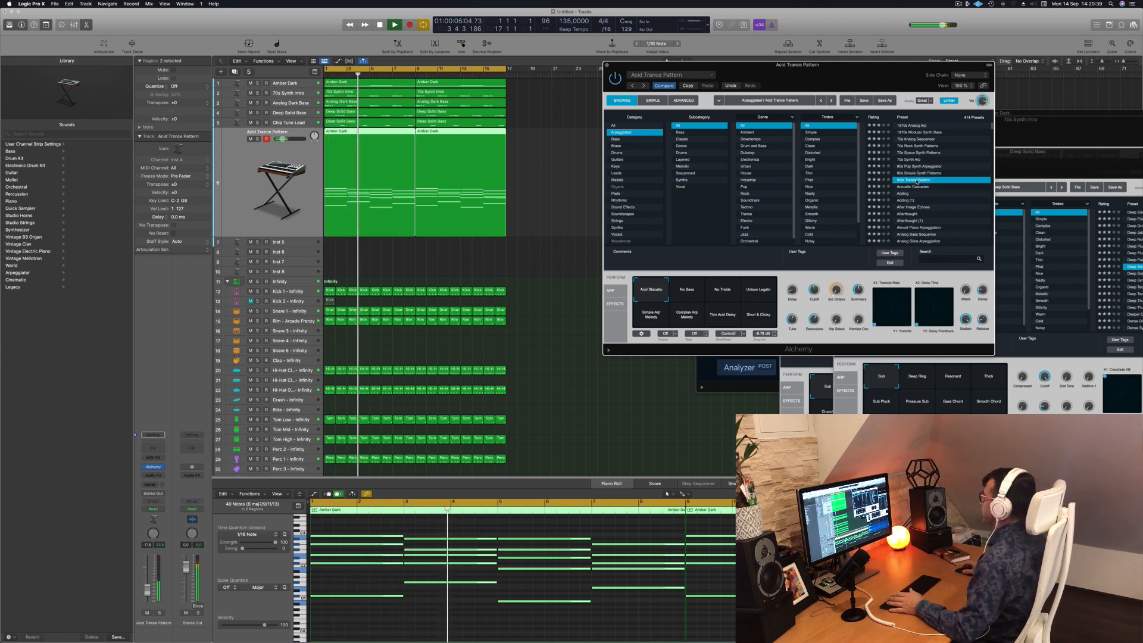
pyautogui.click(909, 187)
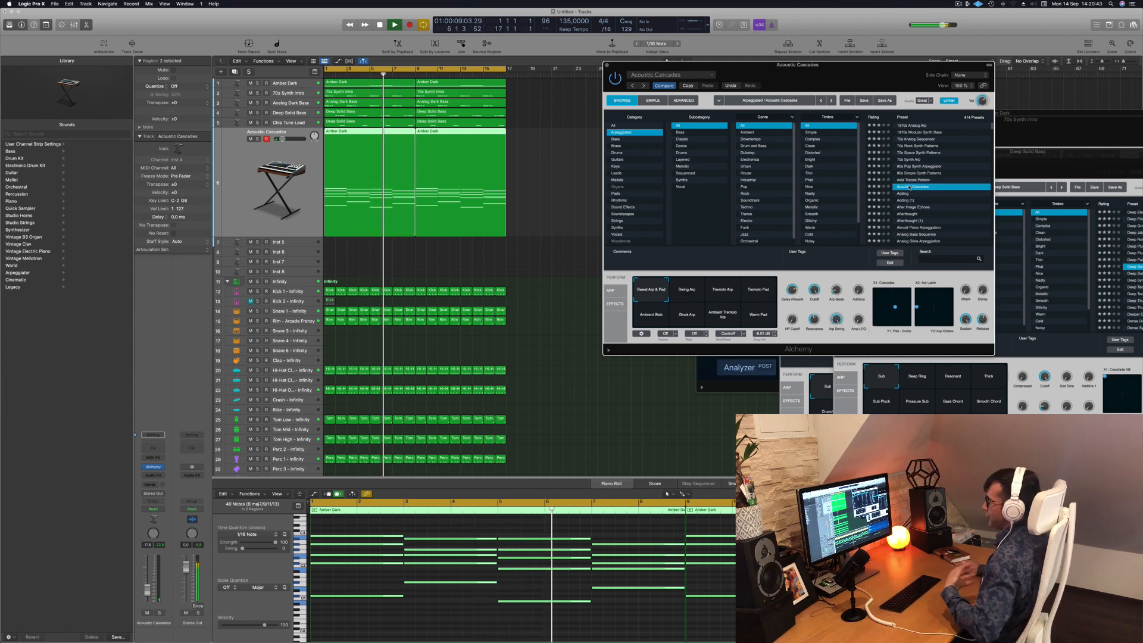
pyautogui.click(907, 193)
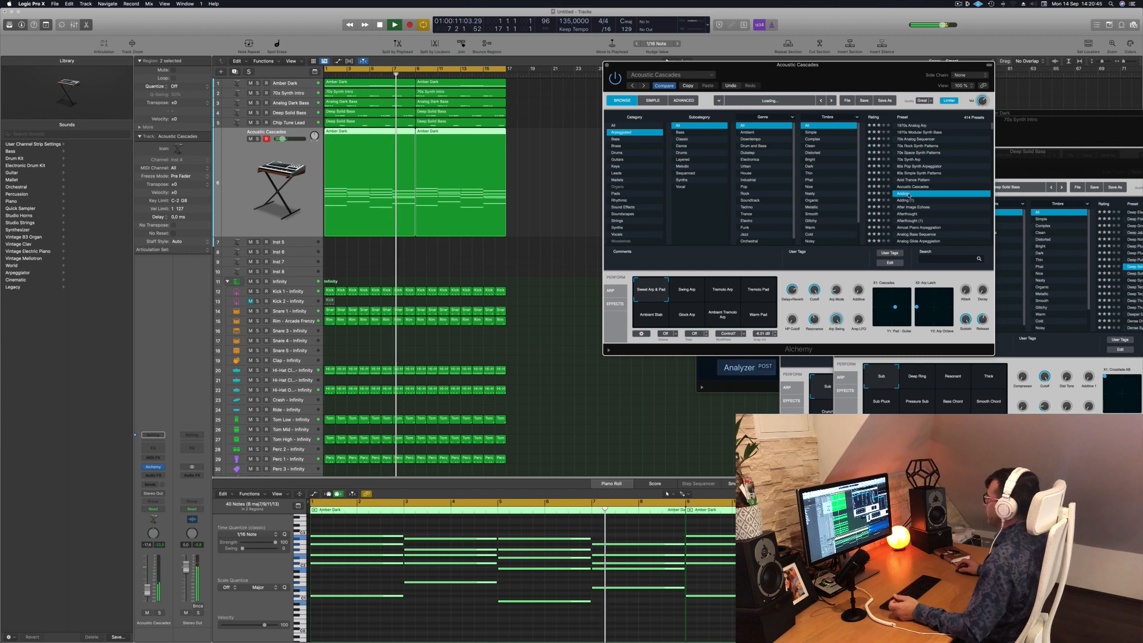
pyautogui.press('Return')
pyautogui.press('space')
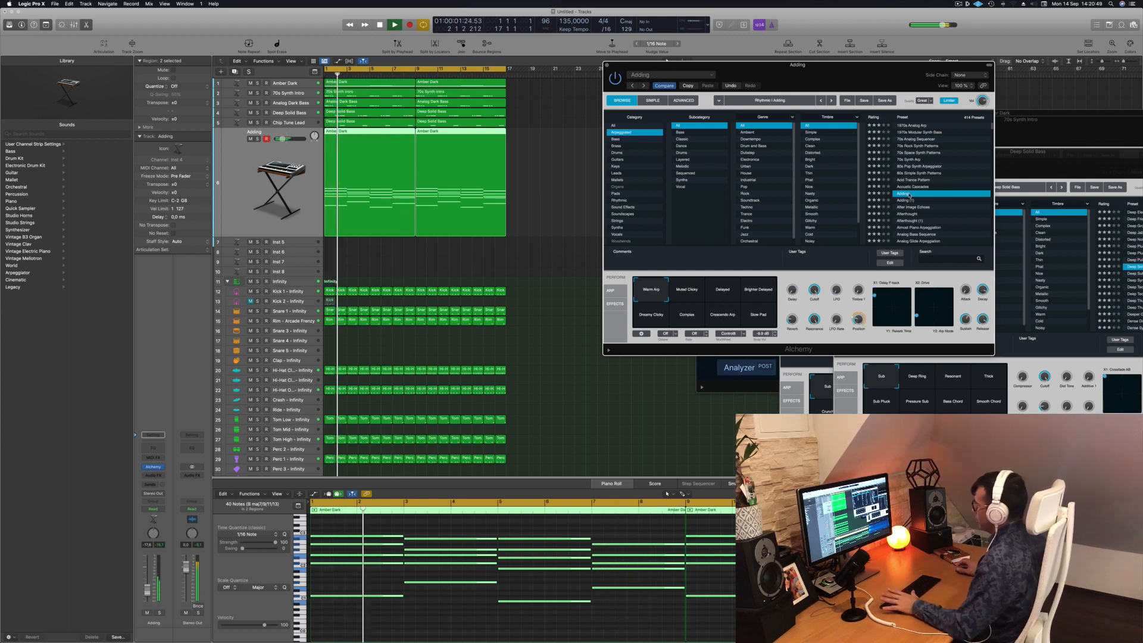
# Audition the After Image Echoes preset, load Afterthought in its place, and play it from the loop start
pyautogui.click(917, 207)
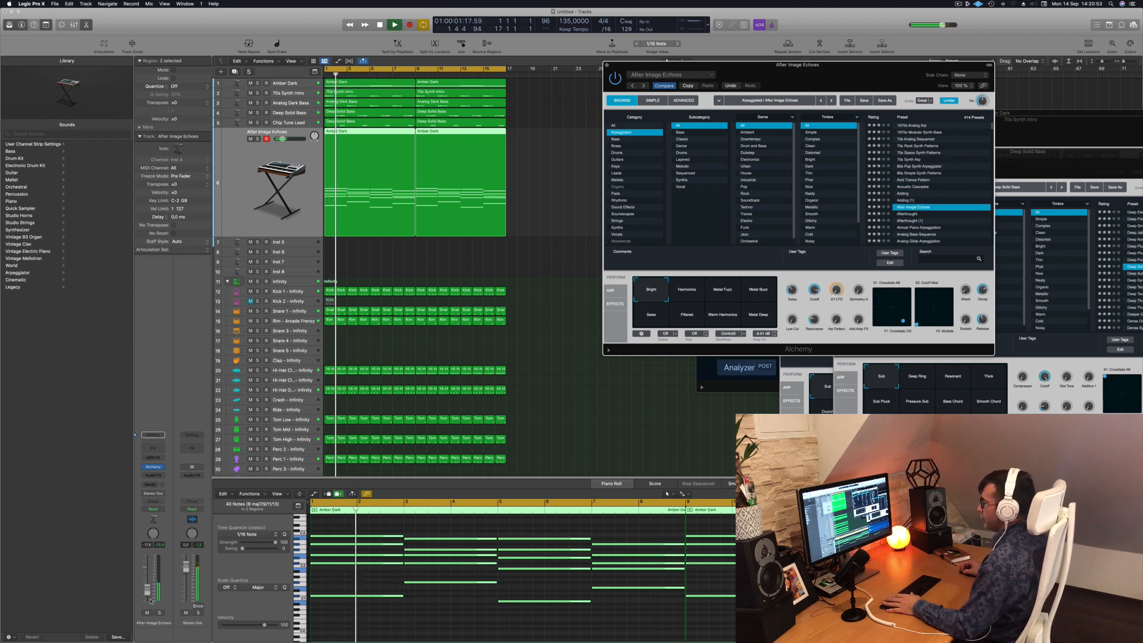
pyautogui.press('v')
pyautogui.click(907, 215)
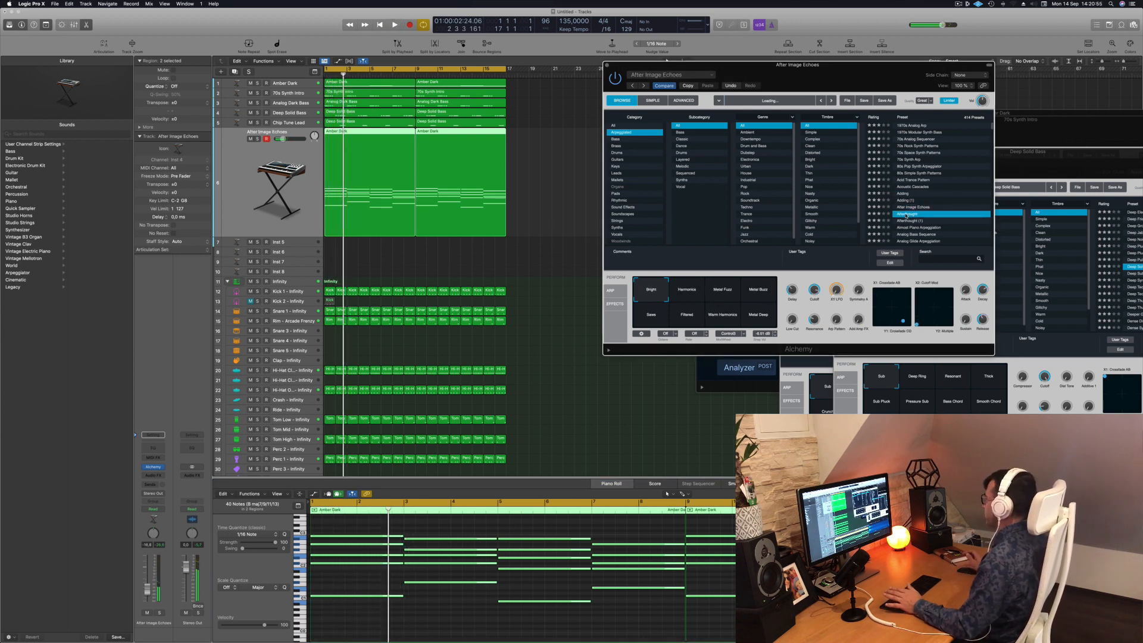
pyautogui.press('space')
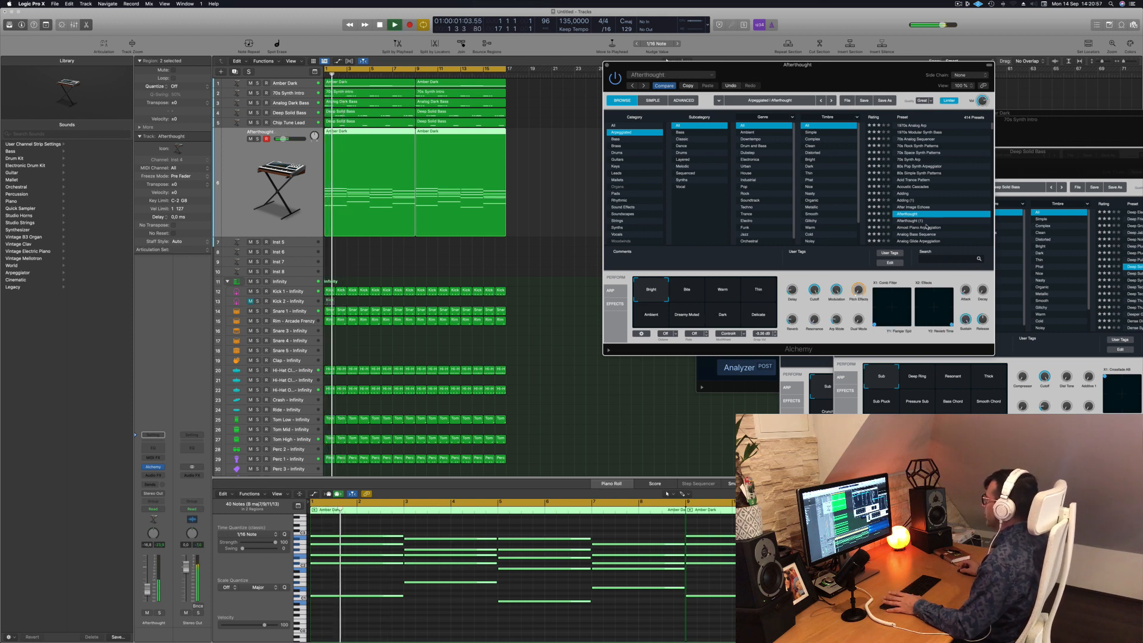
# Audition the presets Almost Piano Arpeggiation, Analog Bass Sequence and Analog Glide Arpeggiation on the sixth track
pyautogui.click(921, 227)
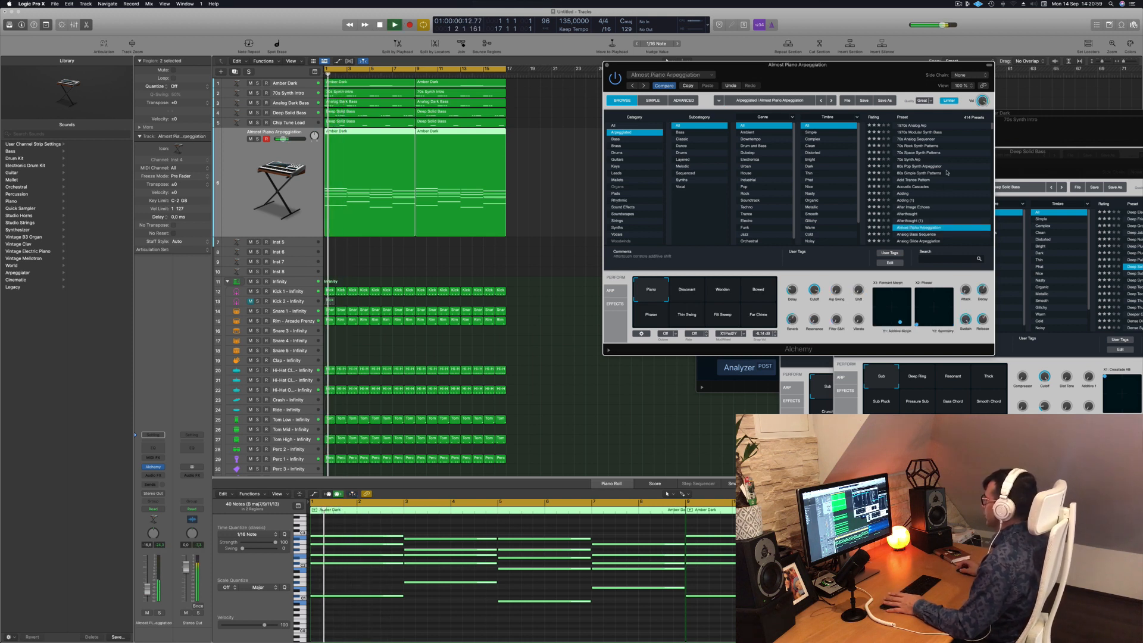
pyautogui.scroll(-3, 946, 172)
pyautogui.click(915, 201)
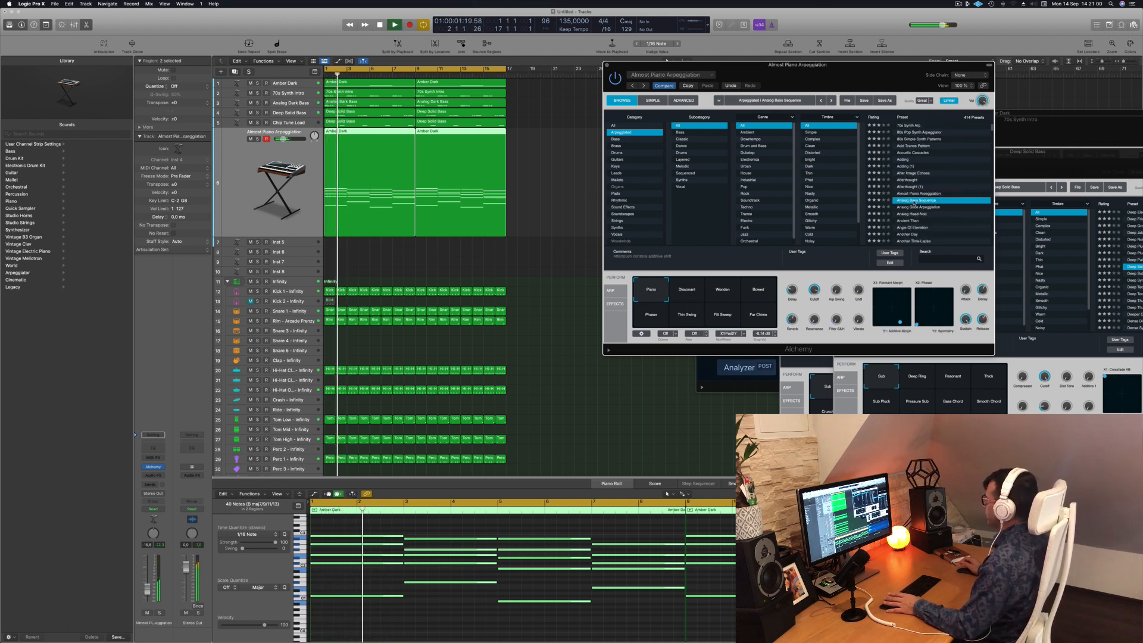
pyautogui.click(915, 207)
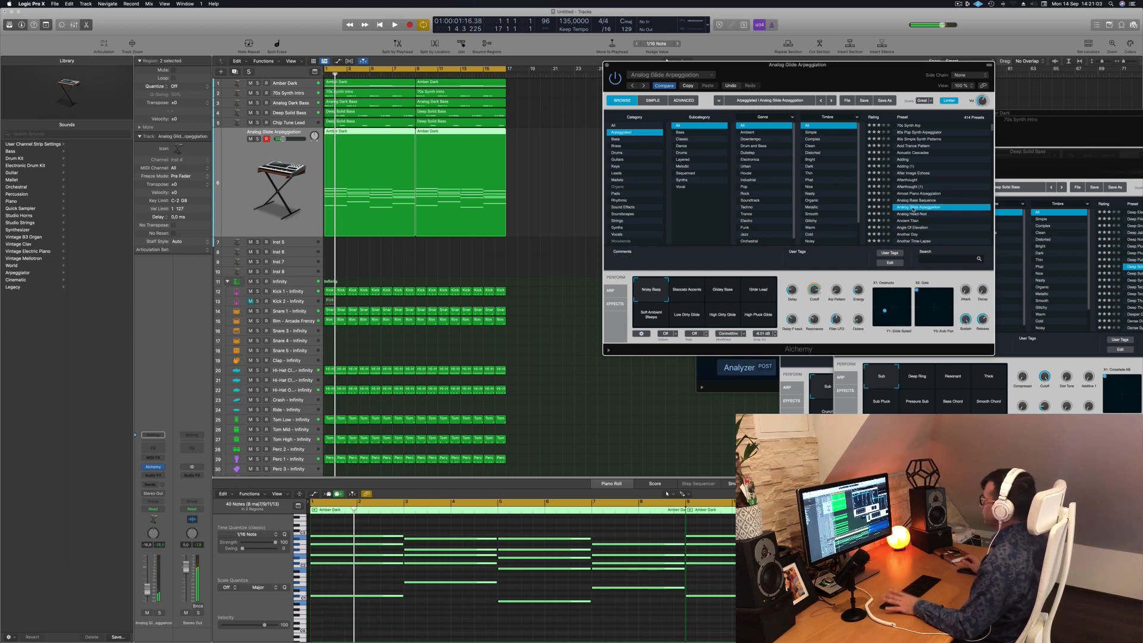
# Load the Analog Head-Nod preset on the sixth track, and raise the track's volume slightly while the loop plays from the start
pyautogui.click(907, 213)
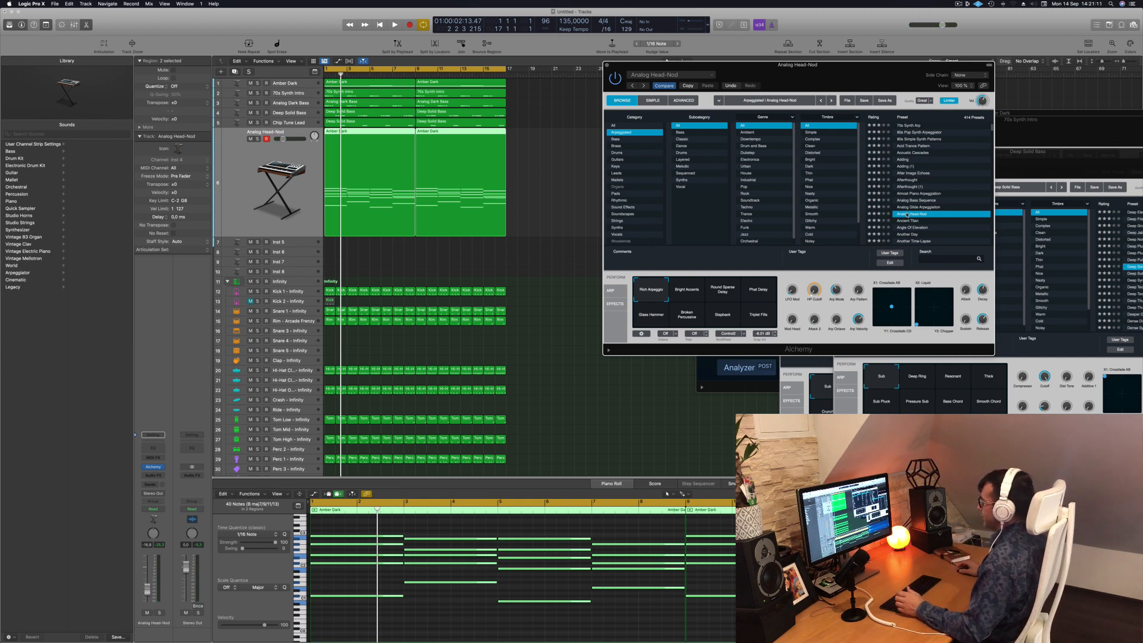
pyautogui.moveTo(846, 77); pyautogui.dragTo(831, 77)
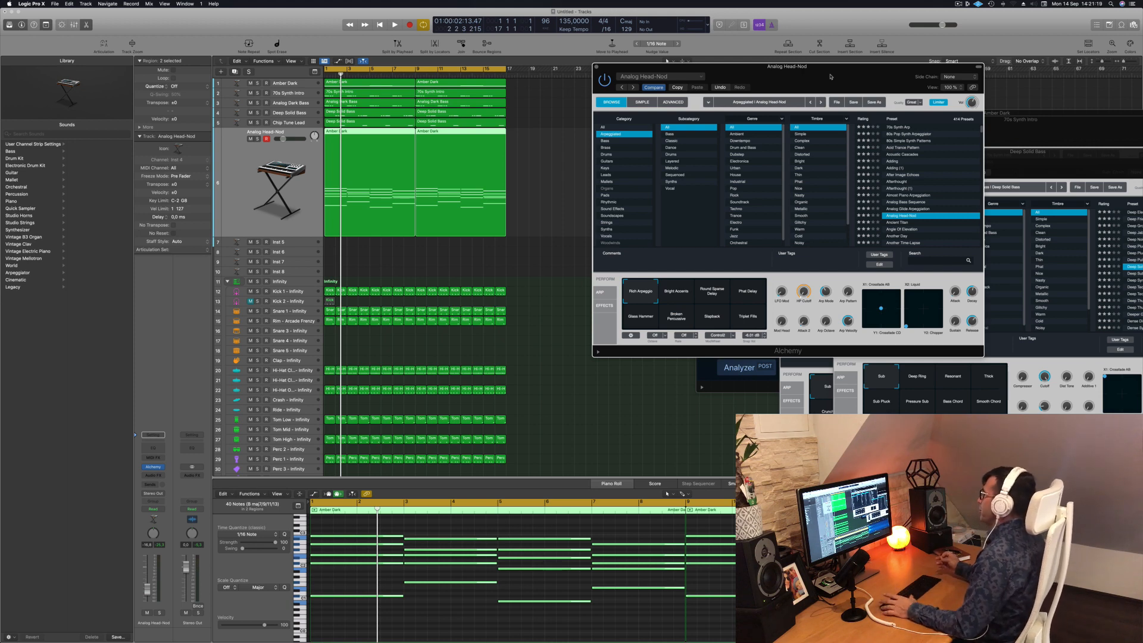
pyautogui.moveTo(848, 68); pyautogui.dragTo(905, 68)
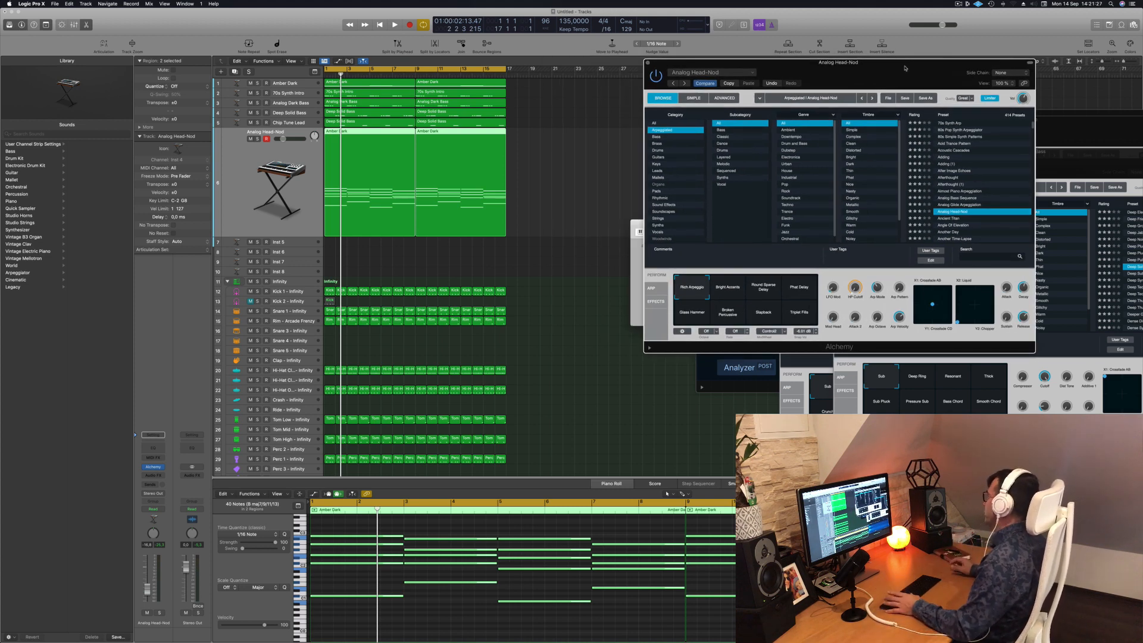
pyautogui.moveTo(903, 71); pyautogui.dragTo(835, 65)
pyautogui.press('space')
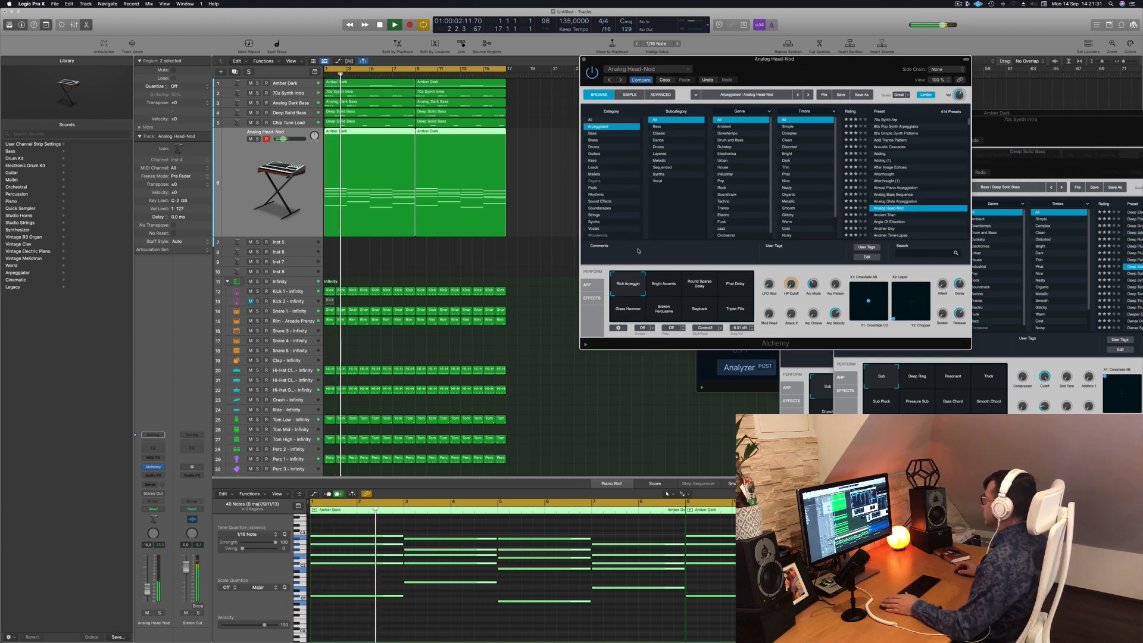
pyautogui.press('space')
pyautogui.press('space')
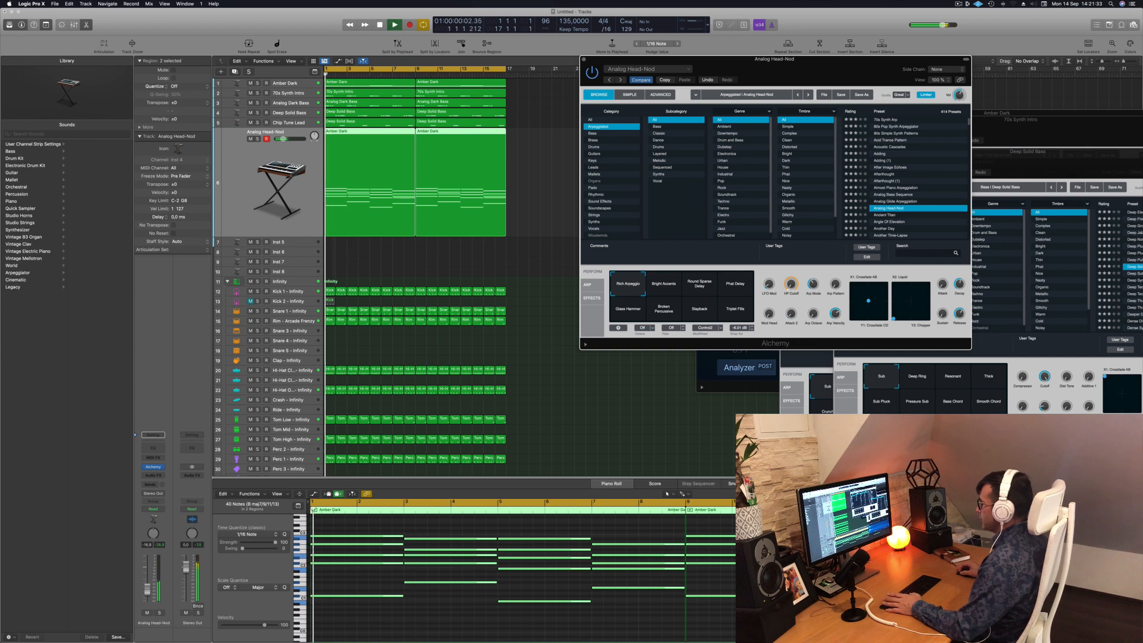
pyautogui.moveTo(147, 590); pyautogui.dragTo(148, 585)
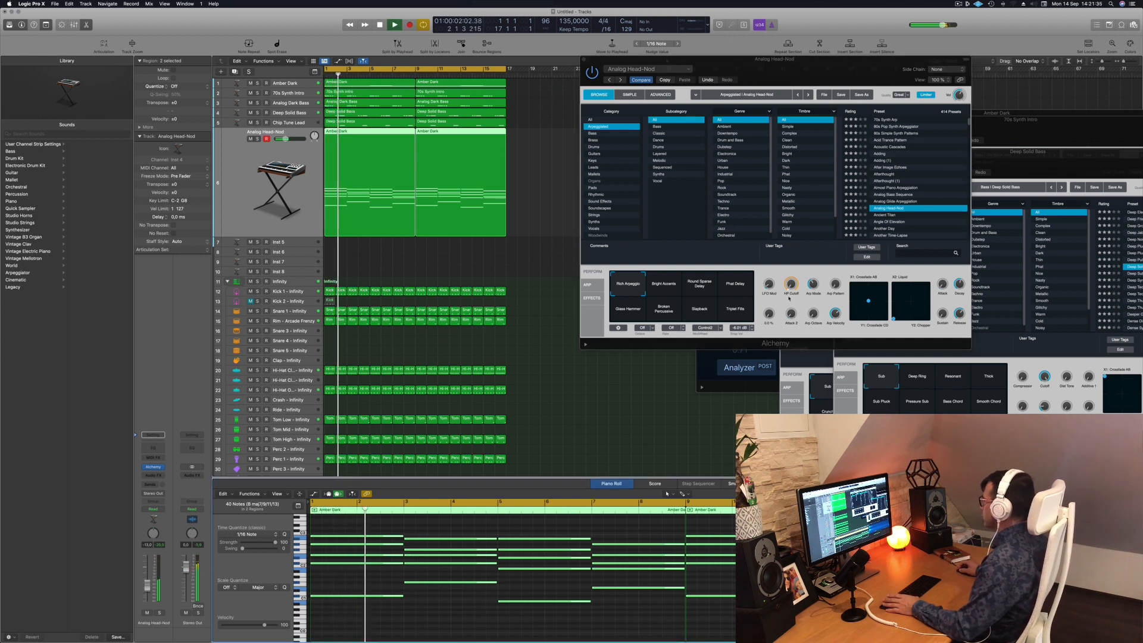
# Audition the Analog Head-Nod snapshots from Bright Accents through Slapback against the arrangement, and return to Rich Arpeggio
pyautogui.click(665, 286)
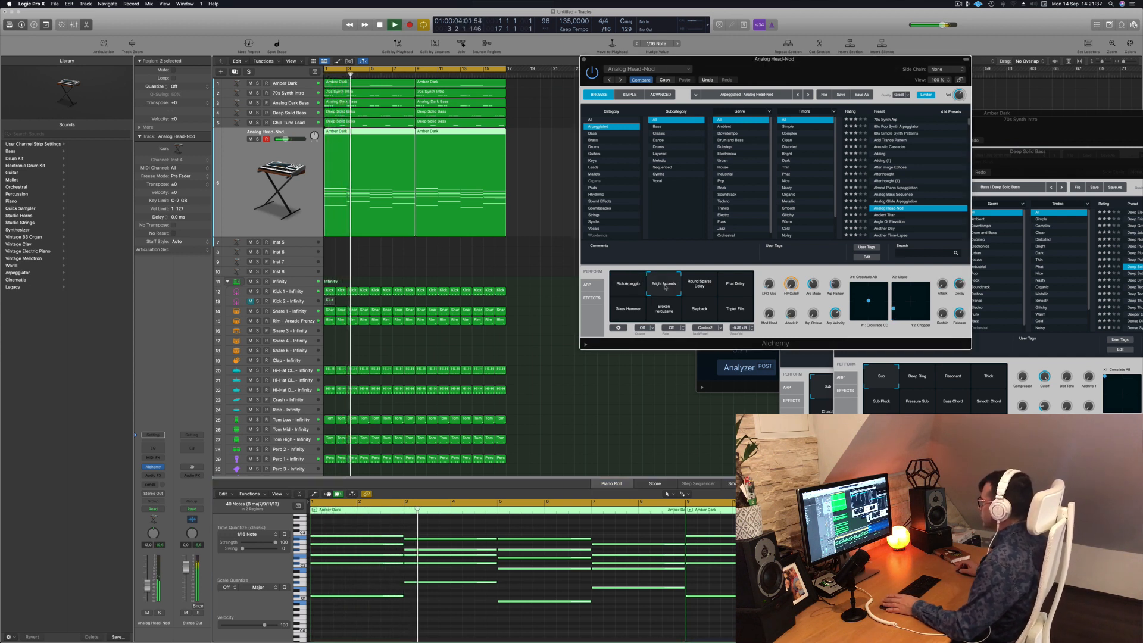
pyautogui.click(700, 286)
pyautogui.click(736, 284)
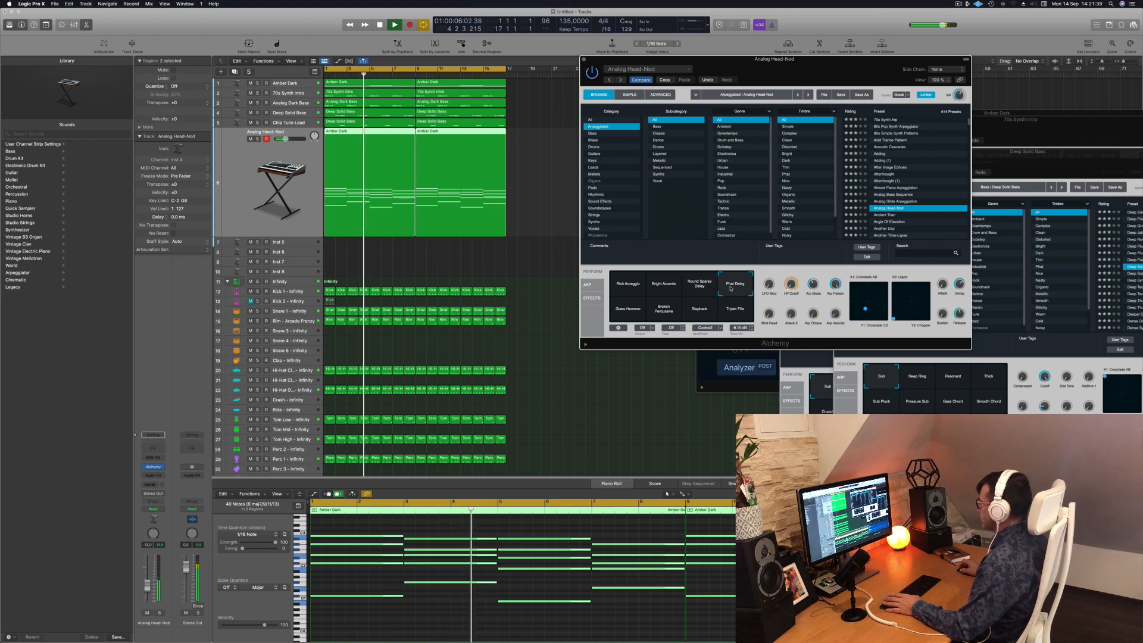
pyautogui.press('space')
pyautogui.press('space')
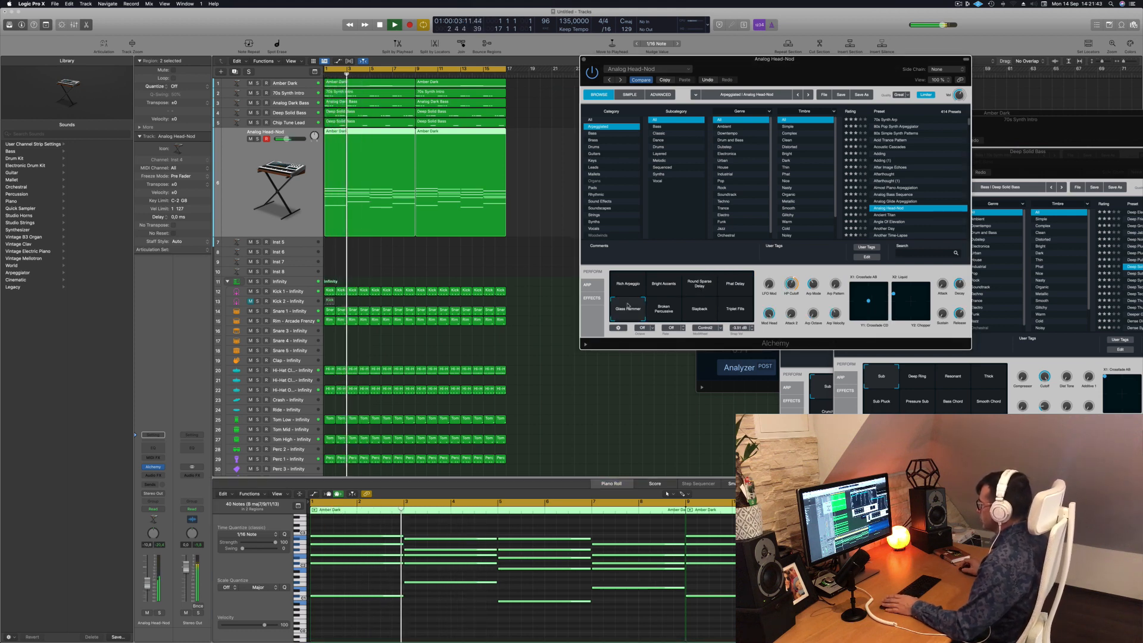
pyautogui.click(662, 311)
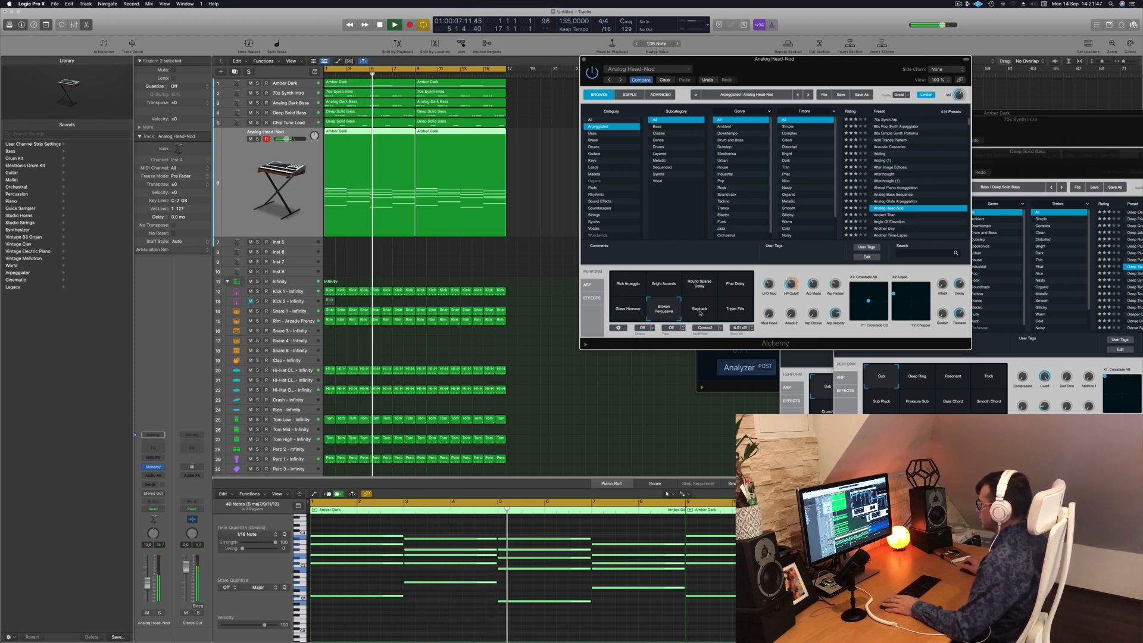
pyautogui.click(700, 311)
pyautogui.click(627, 285)
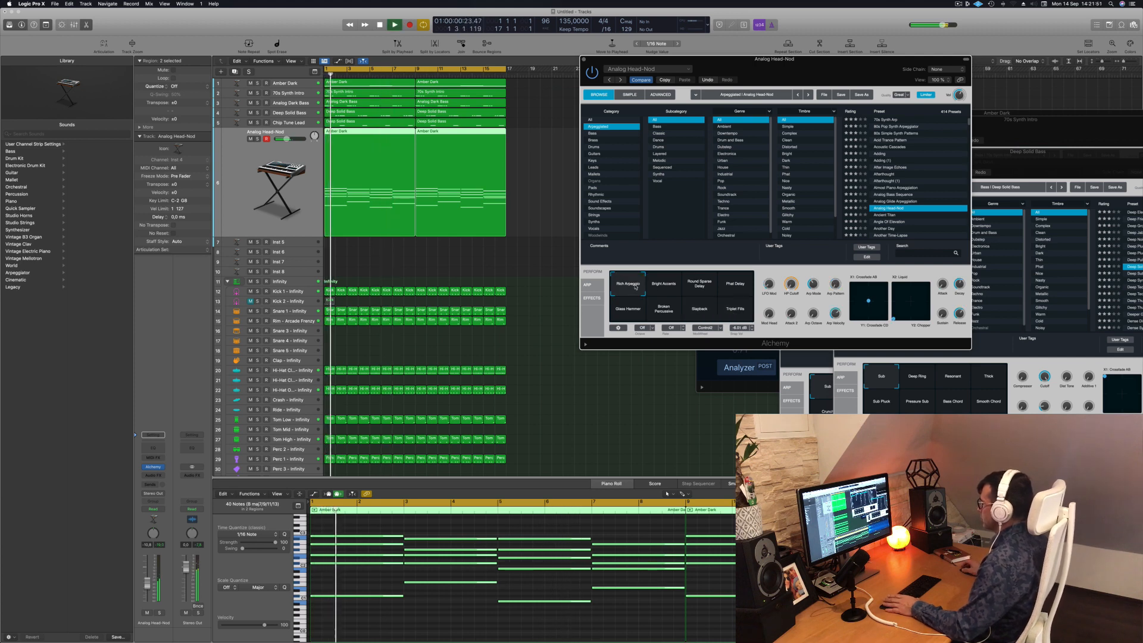
# Restart the loop and lower the Analog Head-Nod track's volume slightly to balance it in the mix
pyautogui.moveTo(820, 57); pyautogui.dragTo(725, 48)
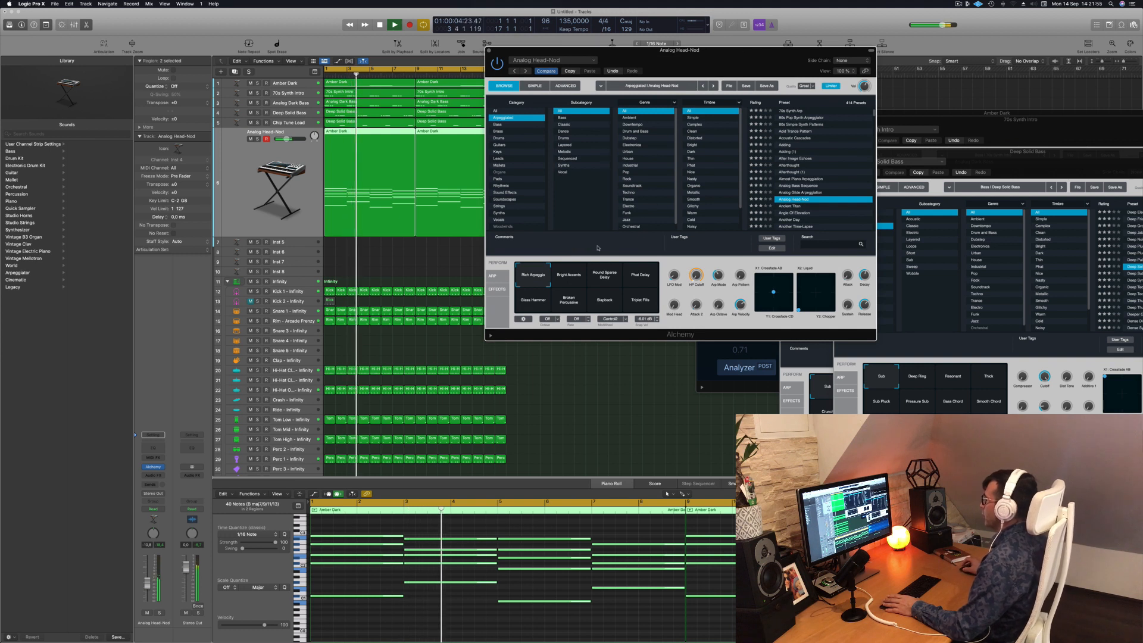
pyautogui.press('space')
pyautogui.press('space')
pyautogui.moveTo(149, 583); pyautogui.dragTo(150, 590)
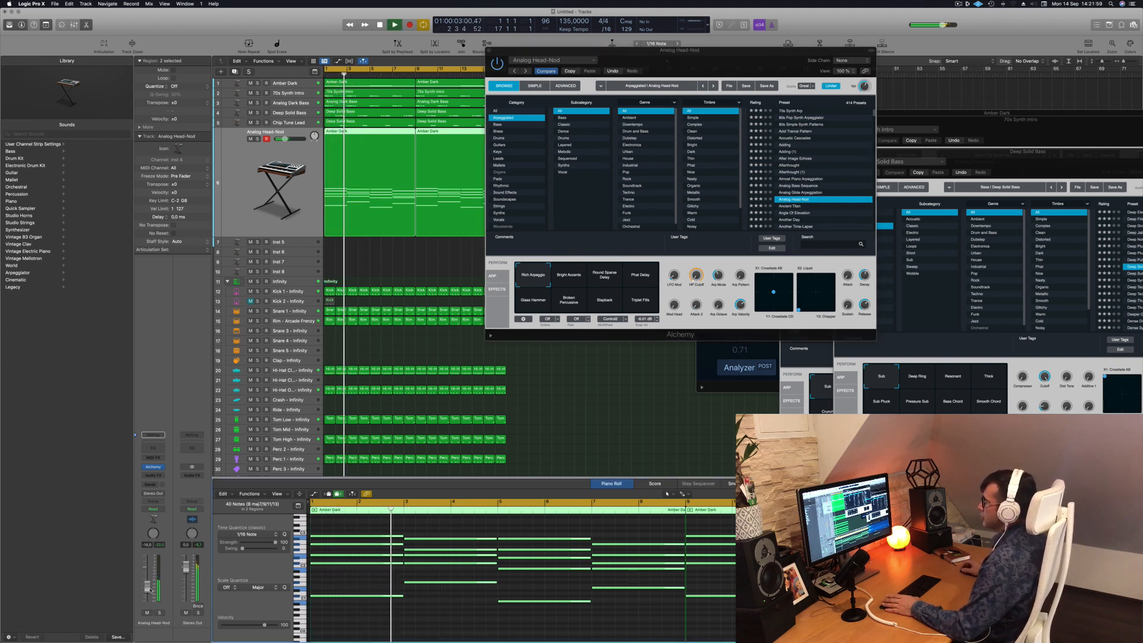
pyautogui.moveTo(150, 590); pyautogui.dragTo(150, 590)
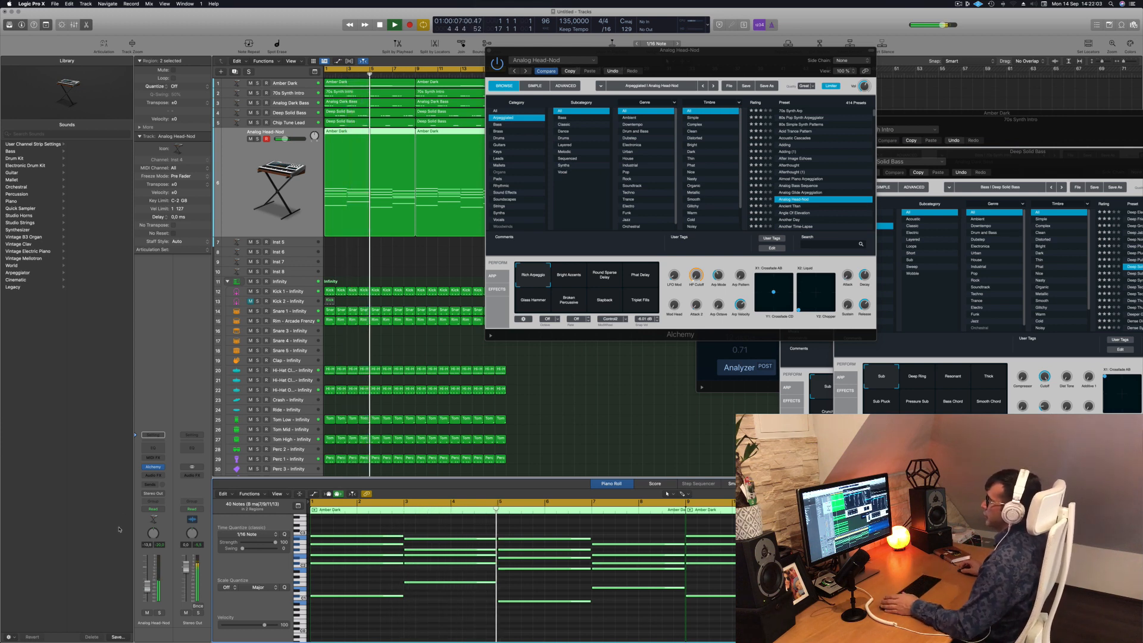
# Add a Channel EQ with a 120 Hz, 12 dB/Oct low cut to the Analog Head-Nod track, and raise its volume slightly
pyautogui.click(156, 448)
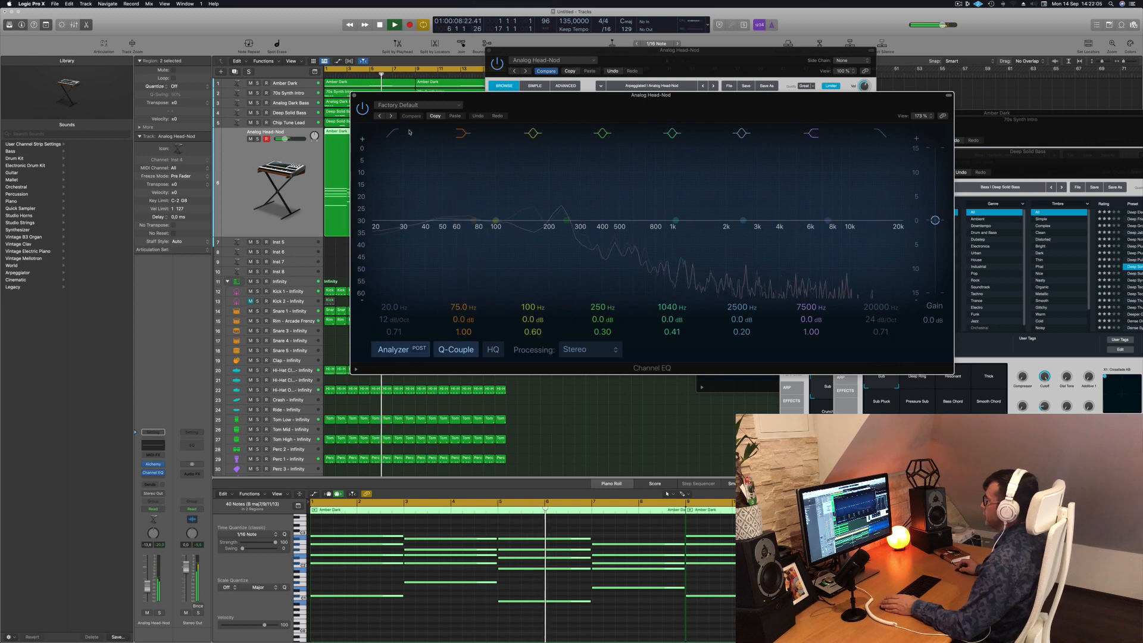
pyautogui.moveTo(447, 212)
pyautogui.mouseDown()
pyautogui.moveTo(556, 196)
pyautogui.moveTo(518, 194)
pyautogui.moveTo(528, 195)
pyautogui.mouseUp()
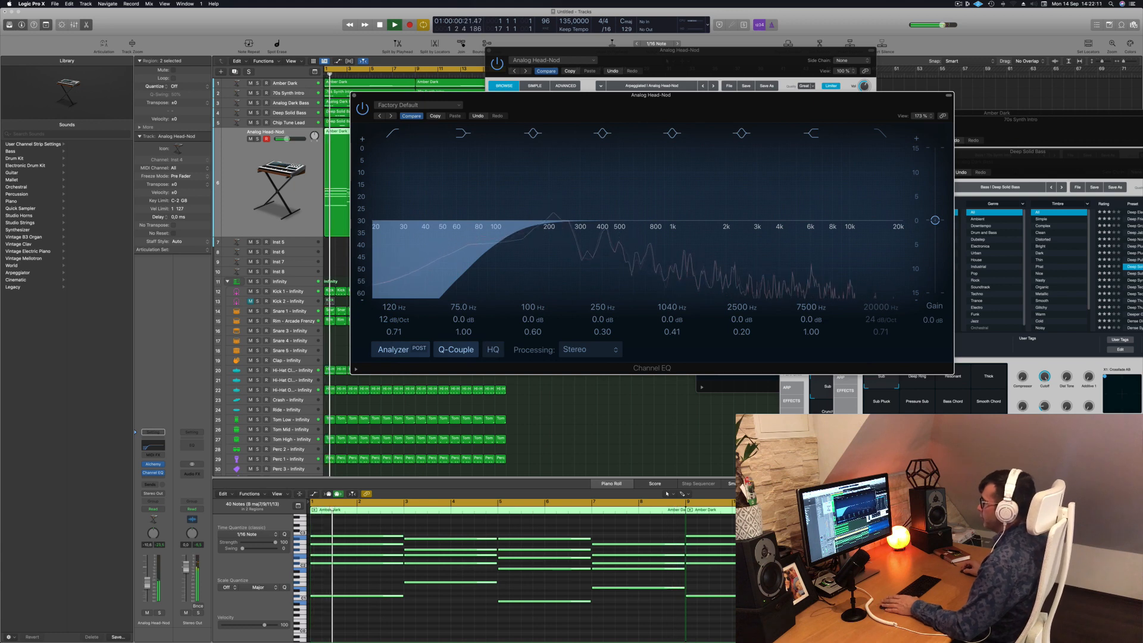
pyautogui.moveTo(147, 587); pyautogui.dragTo(148, 584)
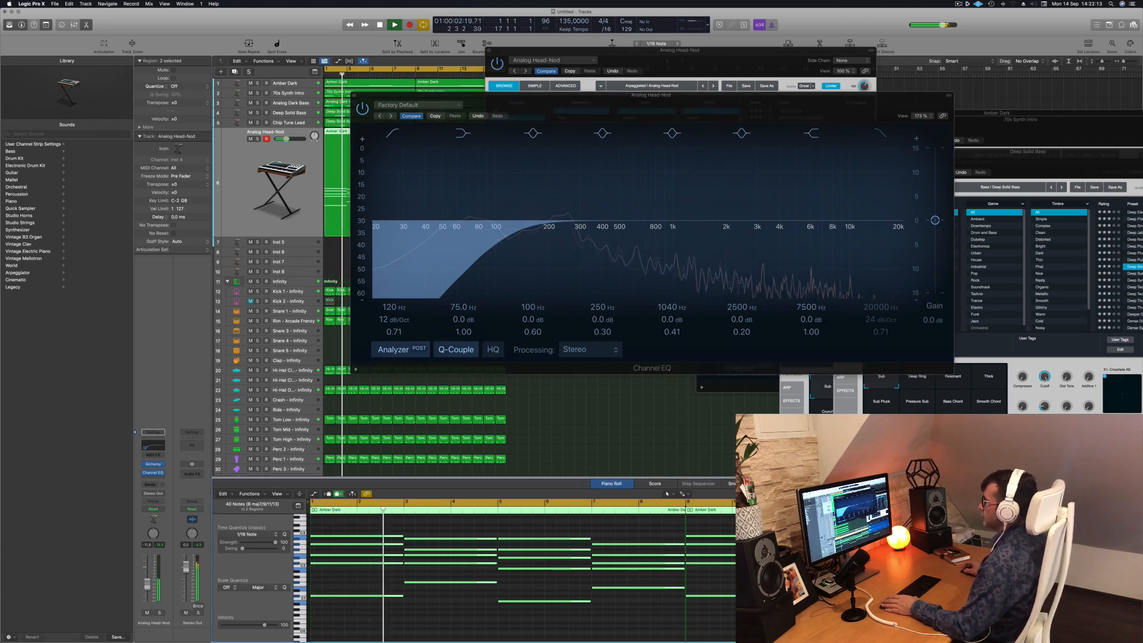
pyautogui.moveTo(354, 98); pyautogui.dragTo(332, 98)
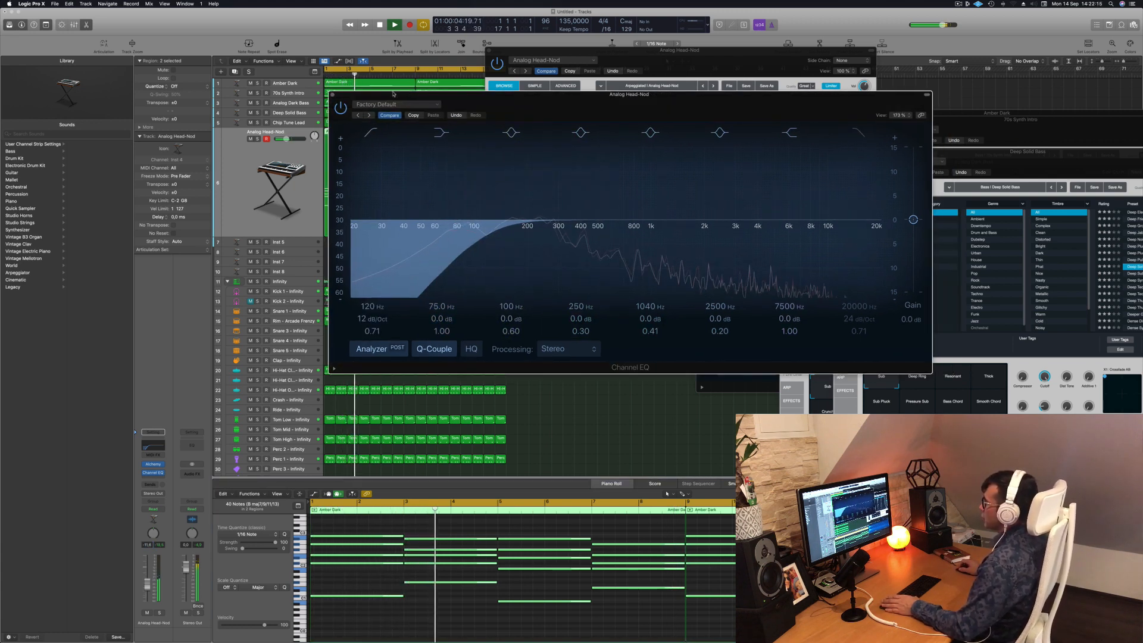
pyautogui.click(332, 96)
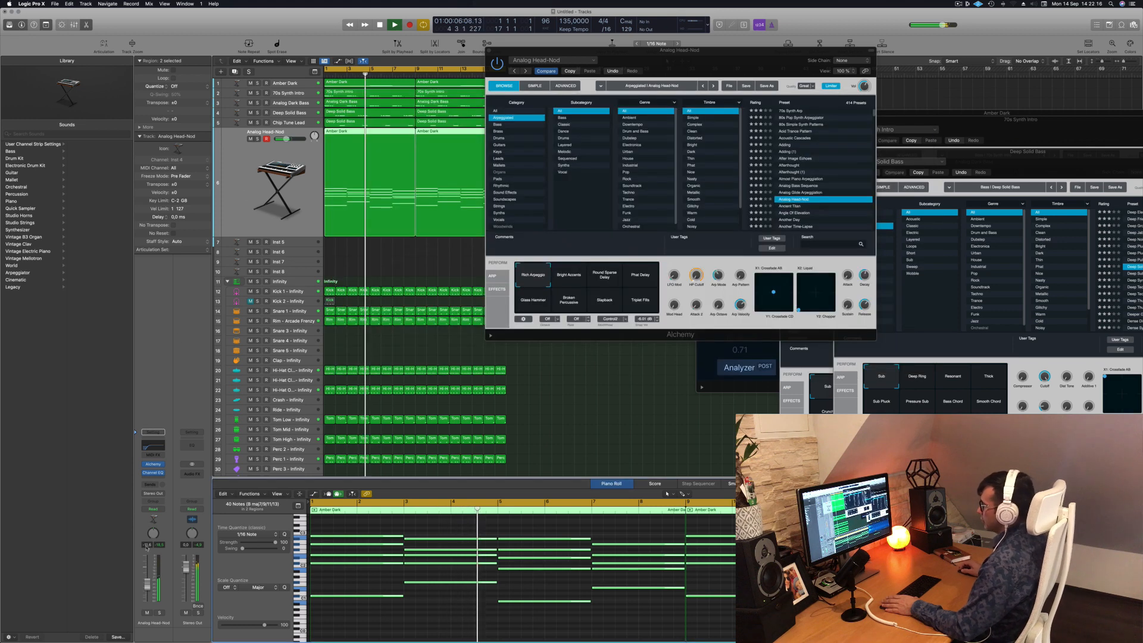
# Mute and unmute the Analog Head-Nod track to compare the mix, and close its Alchemy window
pyautogui.click(147, 613)
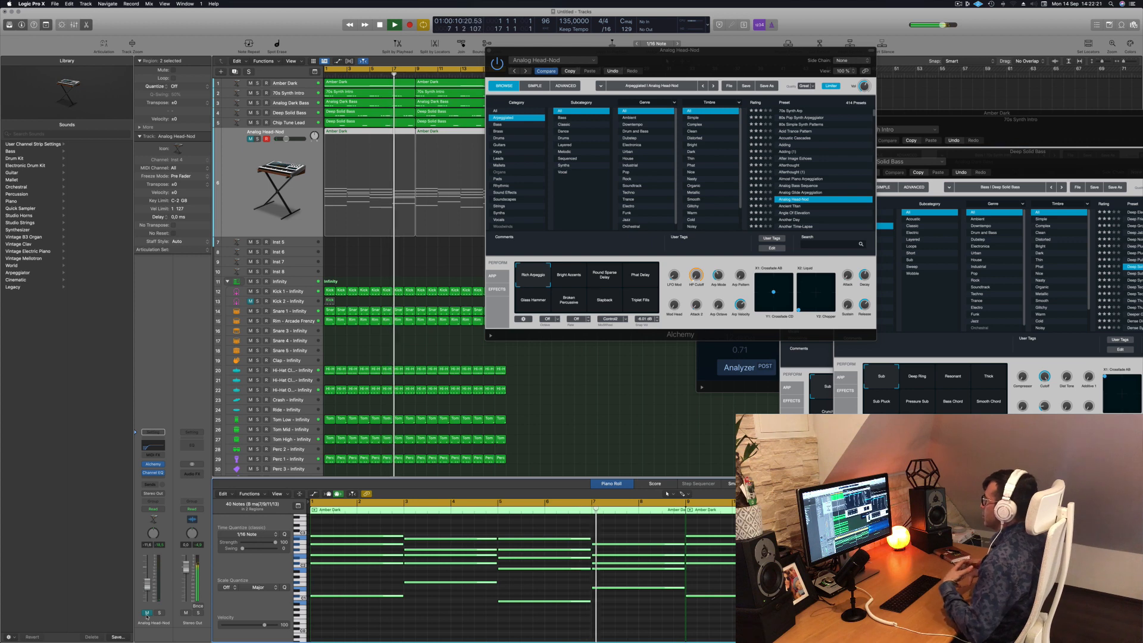
pyautogui.click(147, 613)
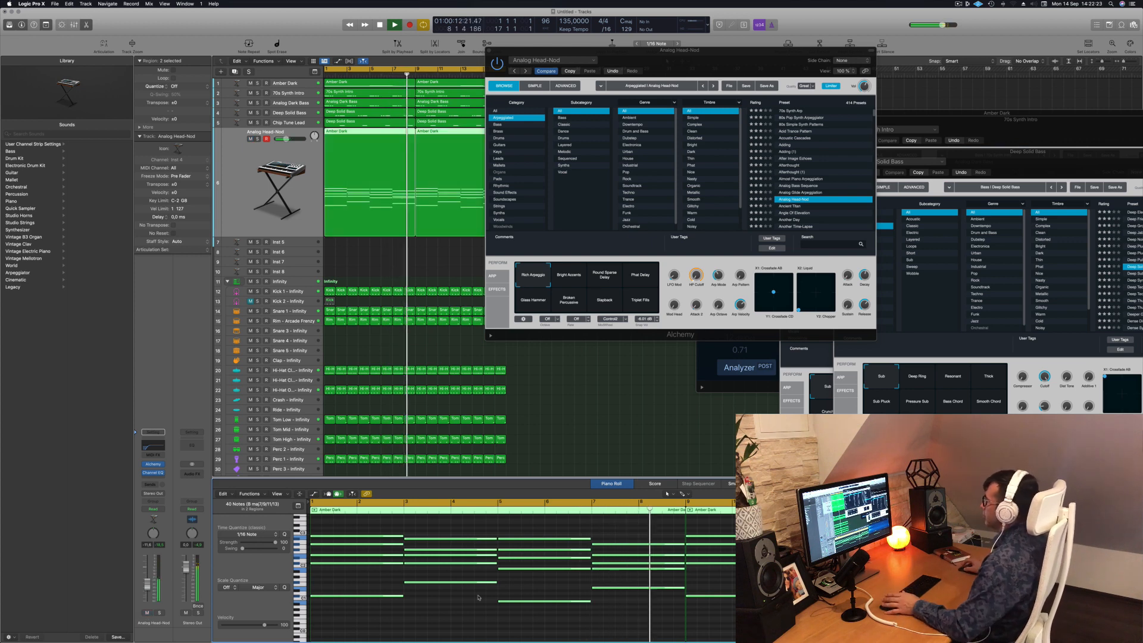
pyautogui.moveTo(719, 59); pyautogui.dragTo(762, 78)
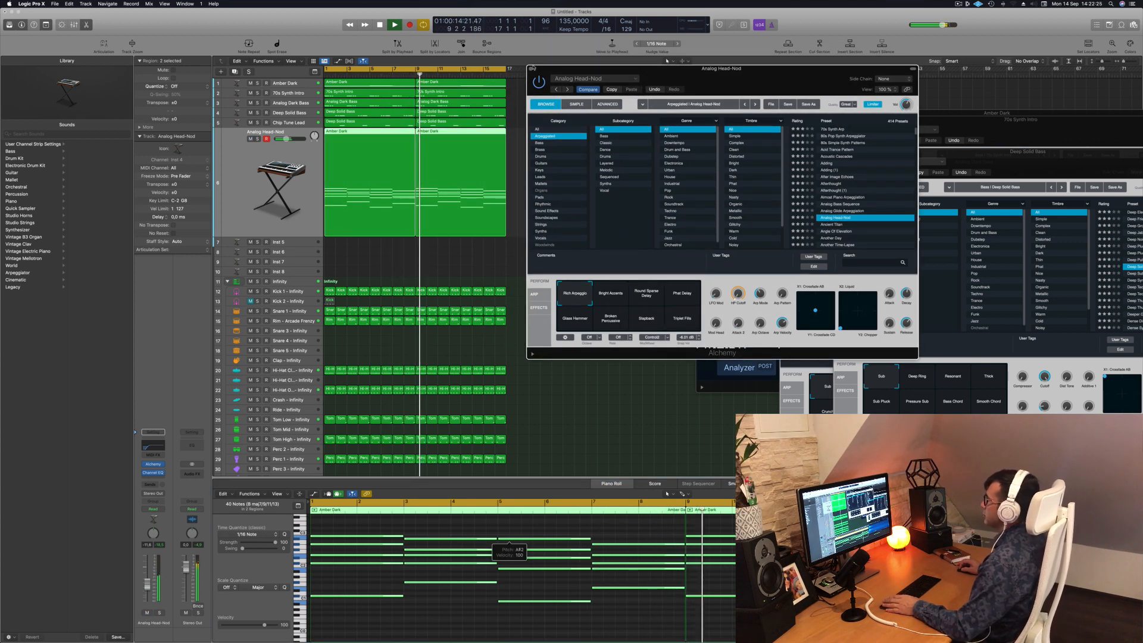
pyautogui.click(531, 69)
pyautogui.click(562, 192)
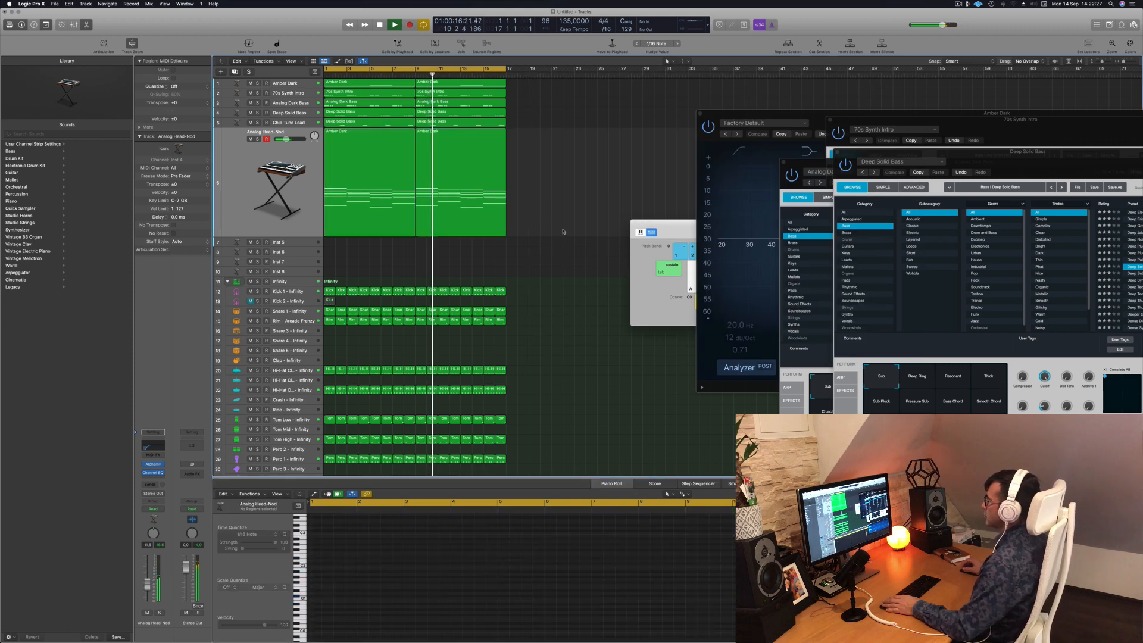
# Copy both Amber Dark regions from the Analog Head-Nod track to the Inst 5 track at bar 1, and play them
pyautogui.scroll(2, 595, 190)
pyautogui.scroll(-3, 595, 187)
pyautogui.click(284, 168)
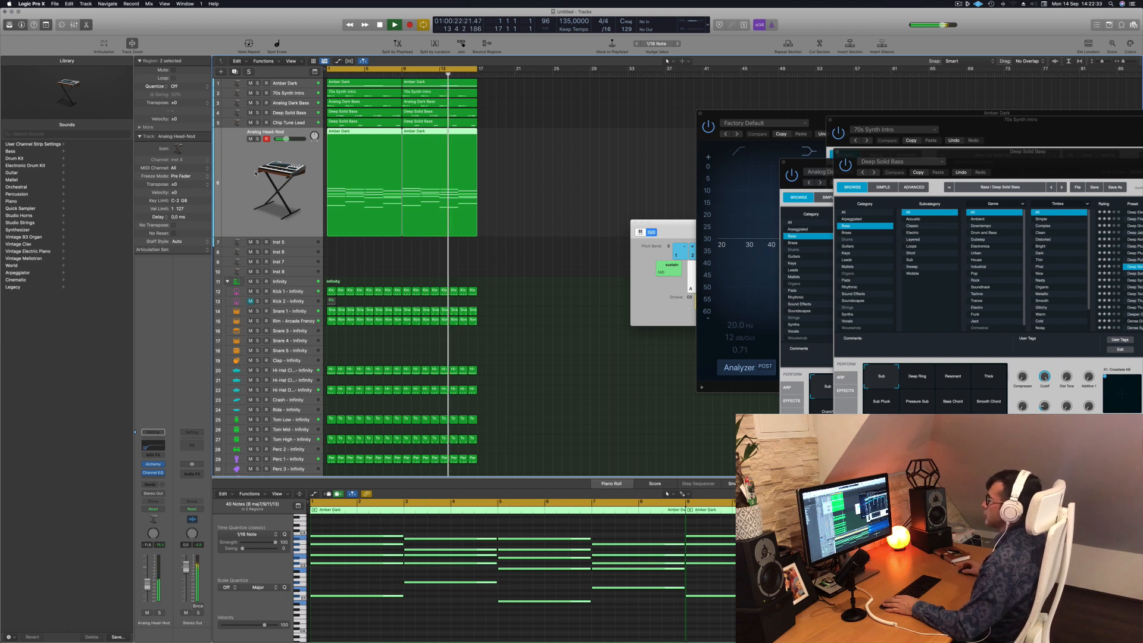
pyautogui.scroll(2, 266, 189)
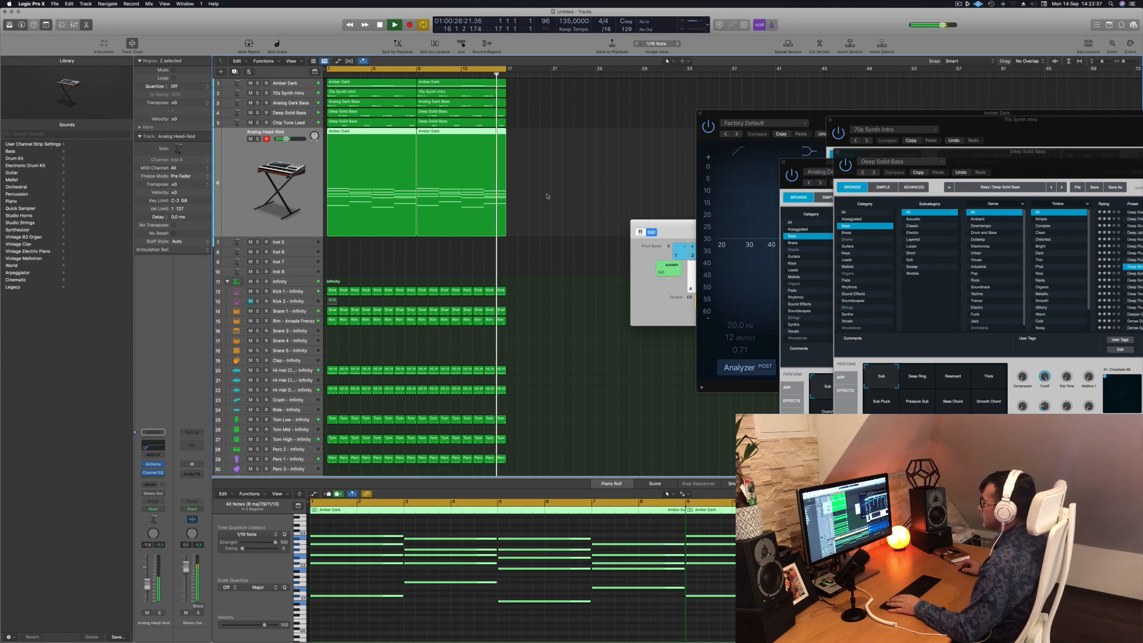
pyautogui.press('space')
pyautogui.moveTo(567, 160); pyautogui.dragTo(336, 177)
pyautogui.moveTo(350, 131); pyautogui.dragTo(318, 245)
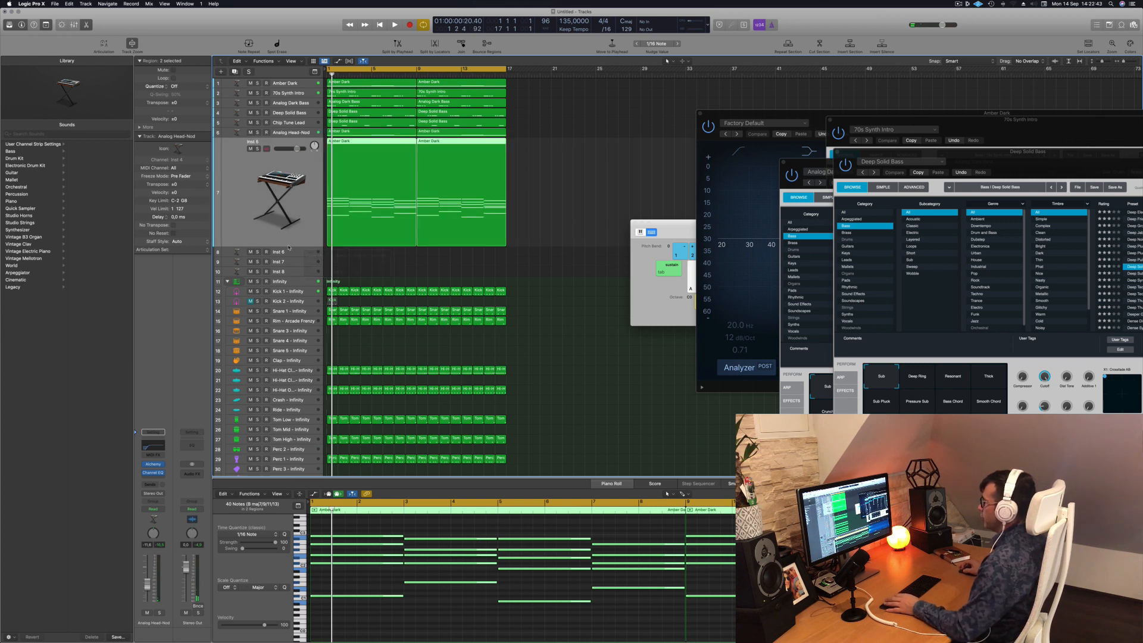
pyautogui.press('space')
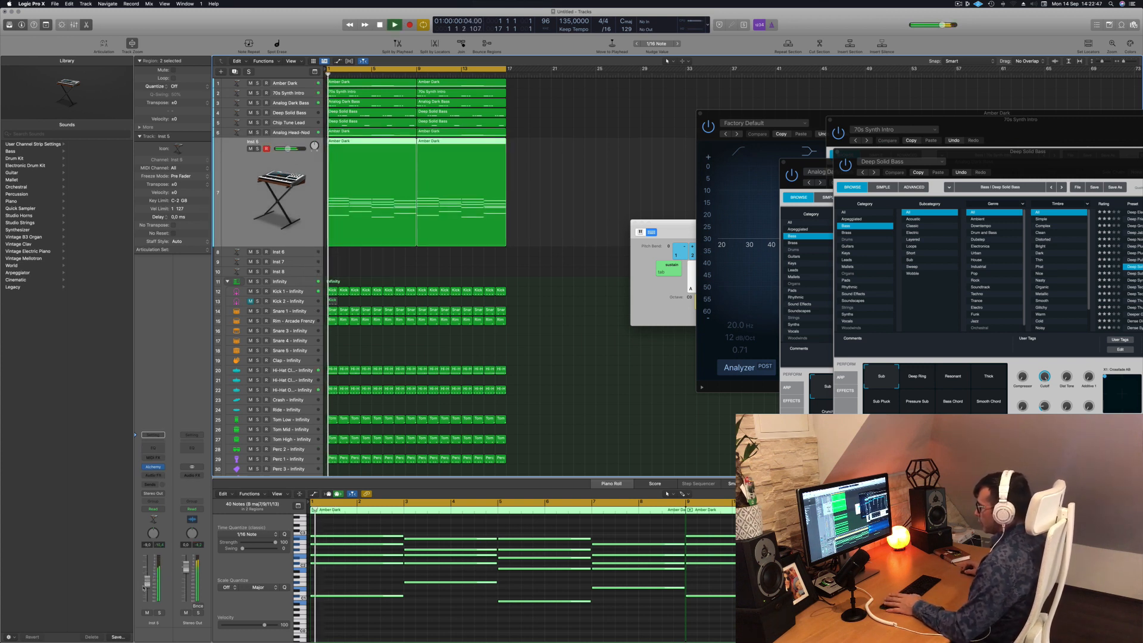
# Shorten all chord notes in the copied Inst 5 regions to stabs about a quarter note long, and play them briefly
pyautogui.scroll(-5, 358, 530)
pyautogui.moveTo(350, 527); pyautogui.dragTo(756, 615)
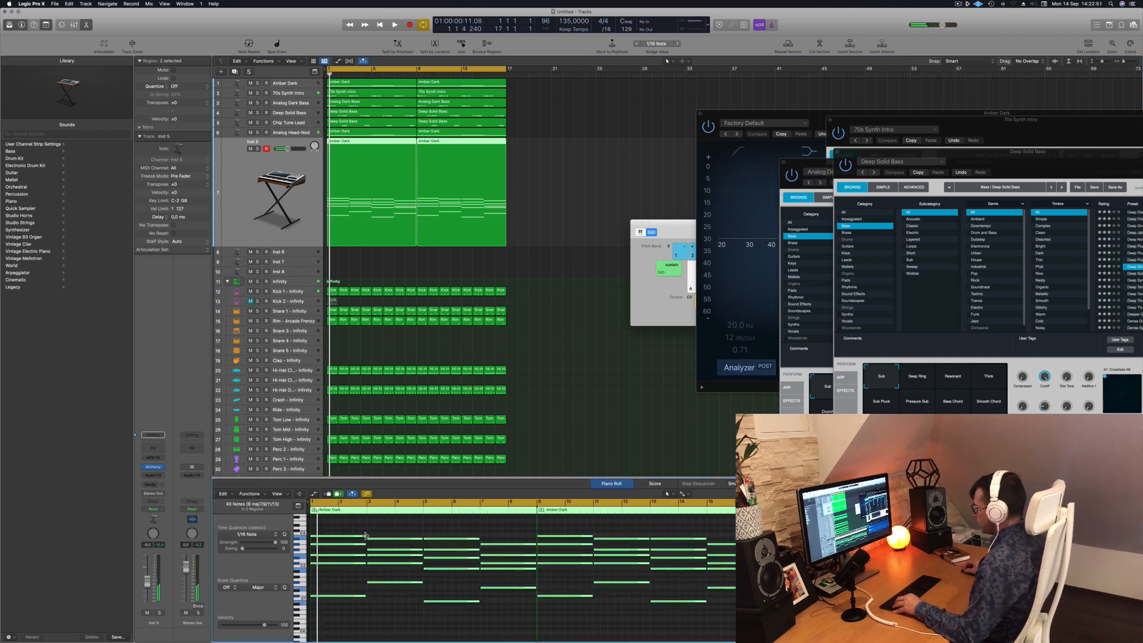
pyautogui.moveTo(365, 536); pyautogui.dragTo(318, 536)
pyautogui.press('space')
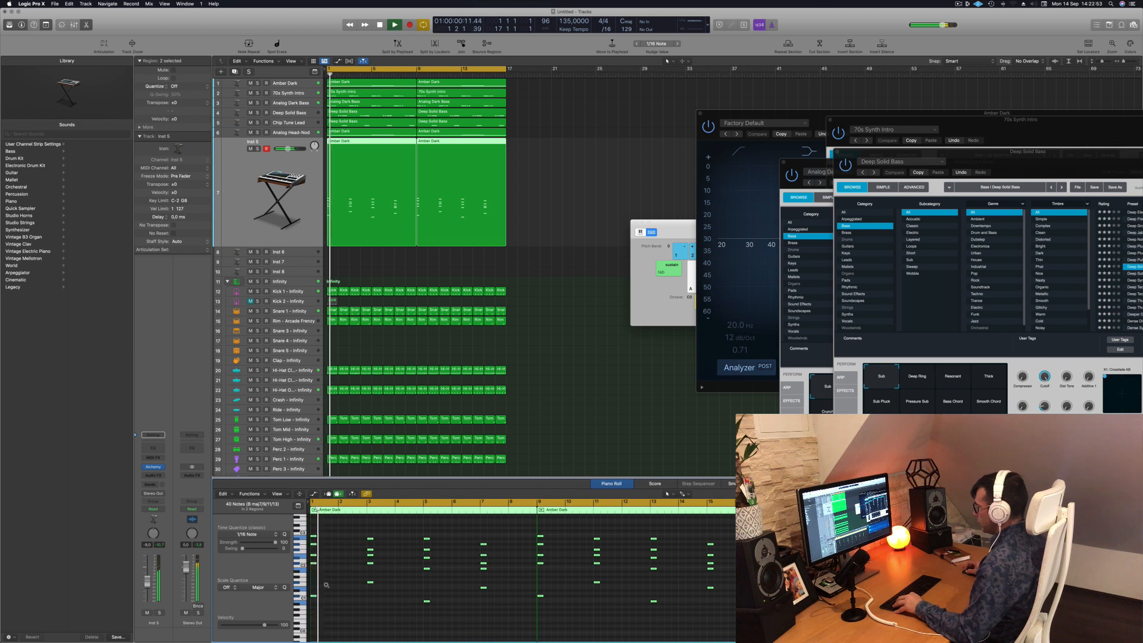
pyautogui.scroll(5, 324, 584)
pyautogui.press('space')
# Trim the Inst 5 chord stabs to about an eighth note, and duplicate them all about three sixteenth notes after the originals
pyautogui.scroll(5, 357, 584)
pyautogui.hscroll(-3, 359, 583)
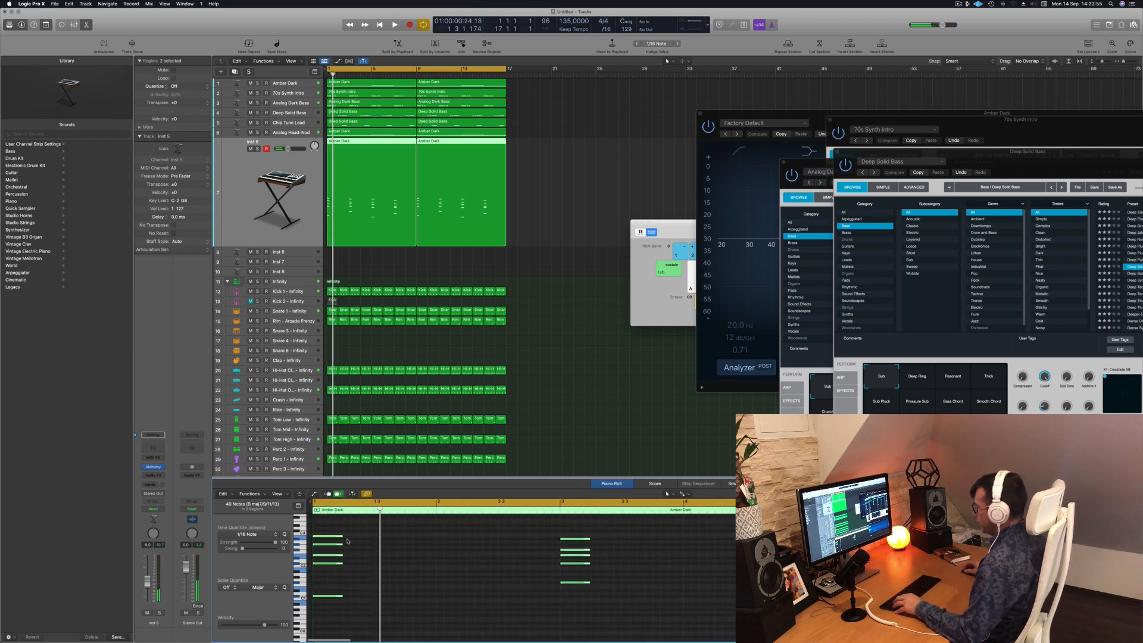
pyautogui.moveTo(339, 535); pyautogui.dragTo(331, 538)
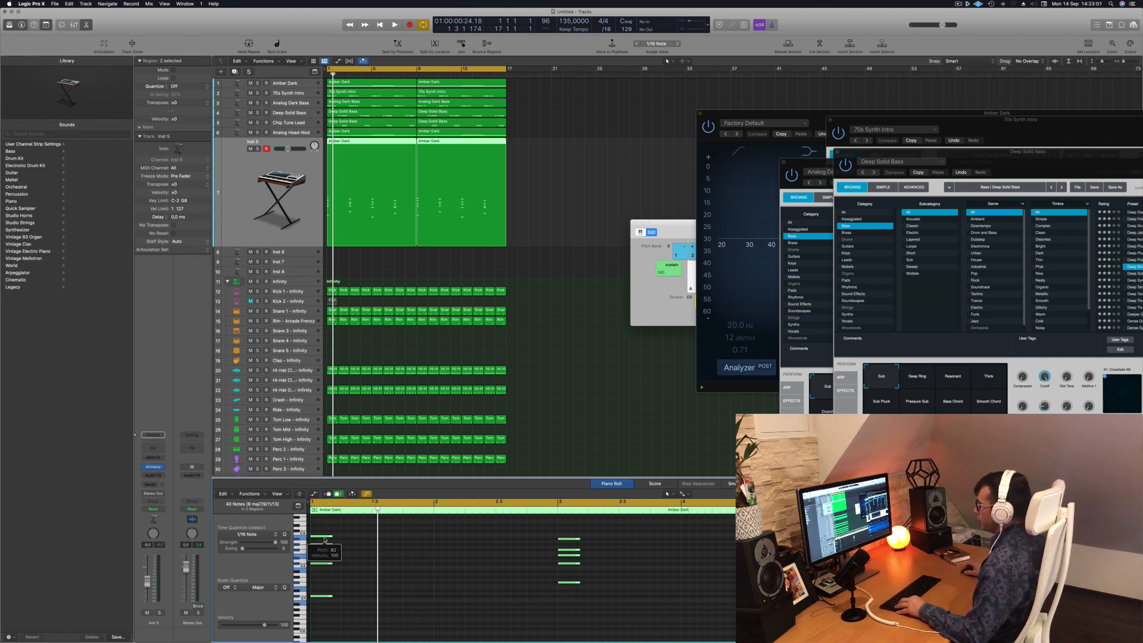
pyautogui.scroll(3, 337, 540)
pyautogui.moveTo(347, 536); pyautogui.dragTo(368, 539)
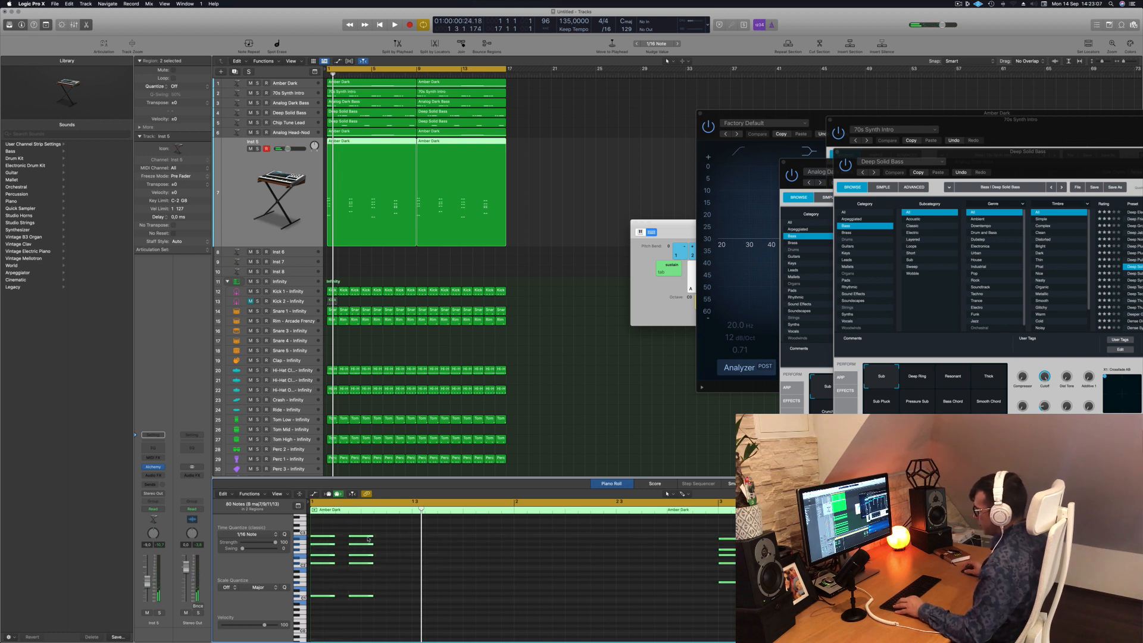
# Duplicate all the Inst 5 chord stabs so every chord has four evenly spaced stabs, and play them back
pyautogui.moveTo(372, 540); pyautogui.dragTo(397, 540)
pyautogui.scroll(-10, 398, 540)
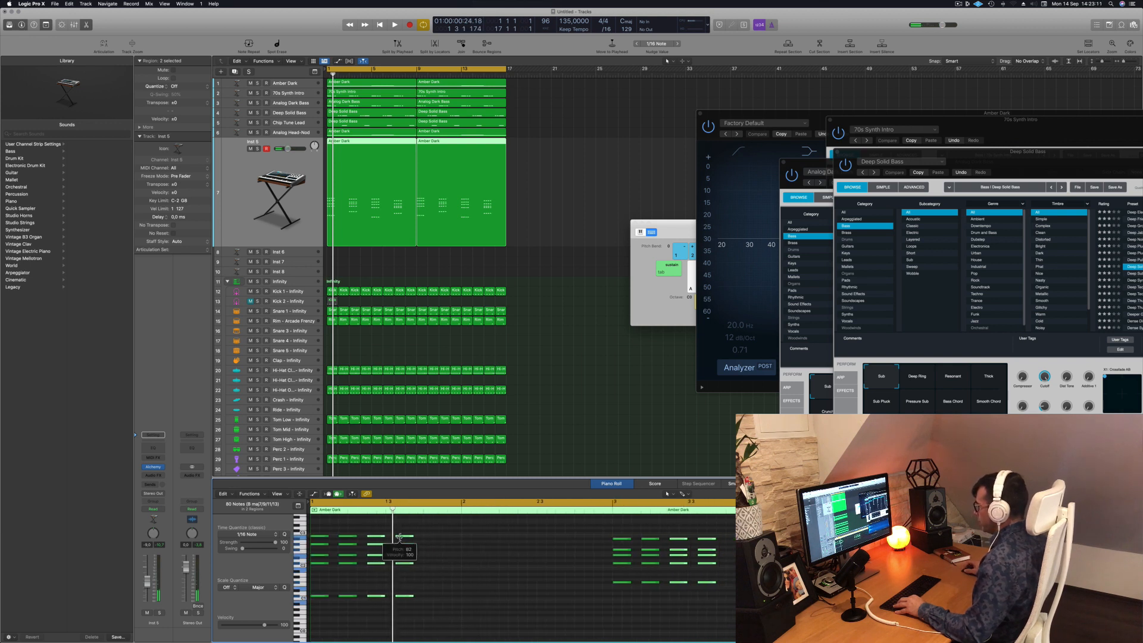
pyautogui.press('space')
pyautogui.click(331, 590)
pyautogui.scroll(5, 381, 583)
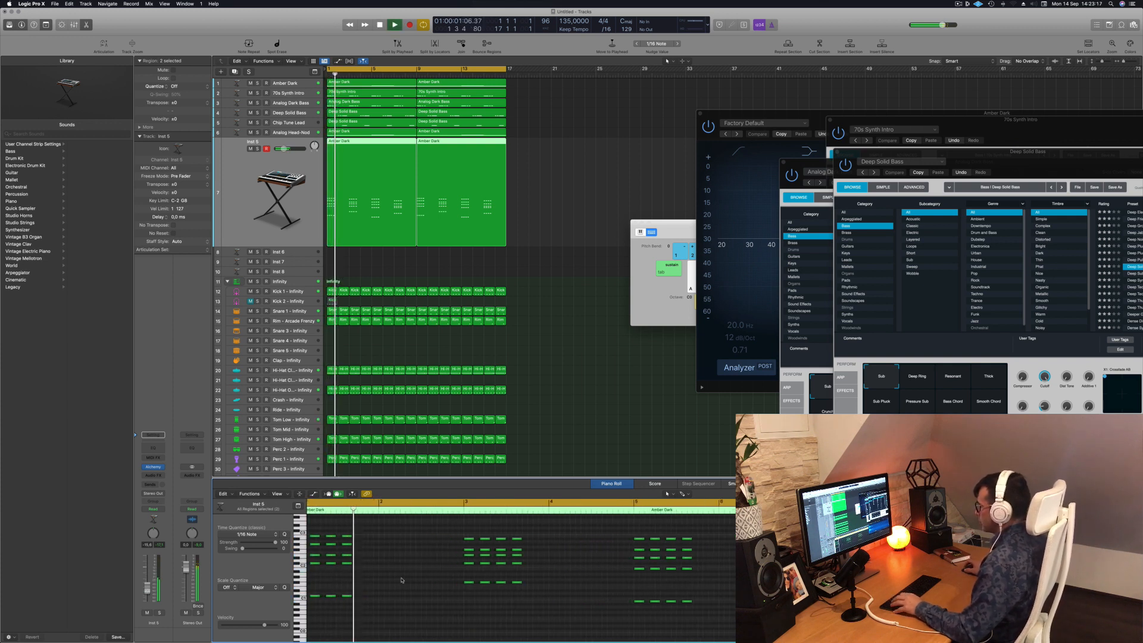
pyautogui.press('space')
pyautogui.press('space')
pyautogui.scroll(-3, 390, 551)
pyautogui.press('space')
# Open Alchemy on the Inst 5 track, load the Airy Synth Lead preset from the Leads category, and play the loop
pyautogui.click(136, 436)
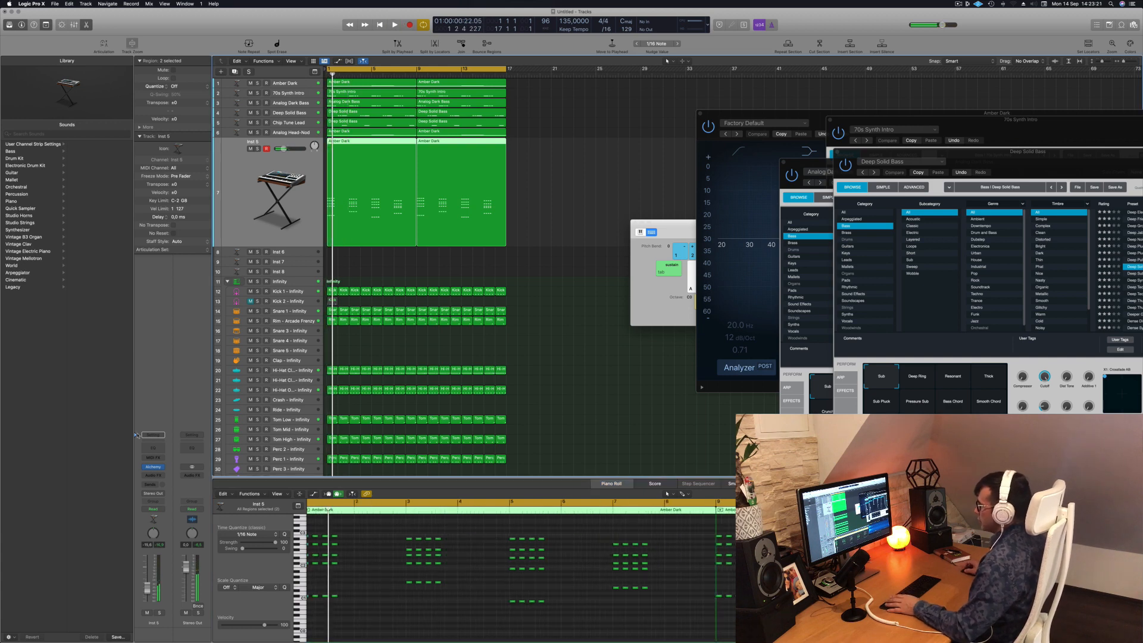
pyautogui.click(153, 468)
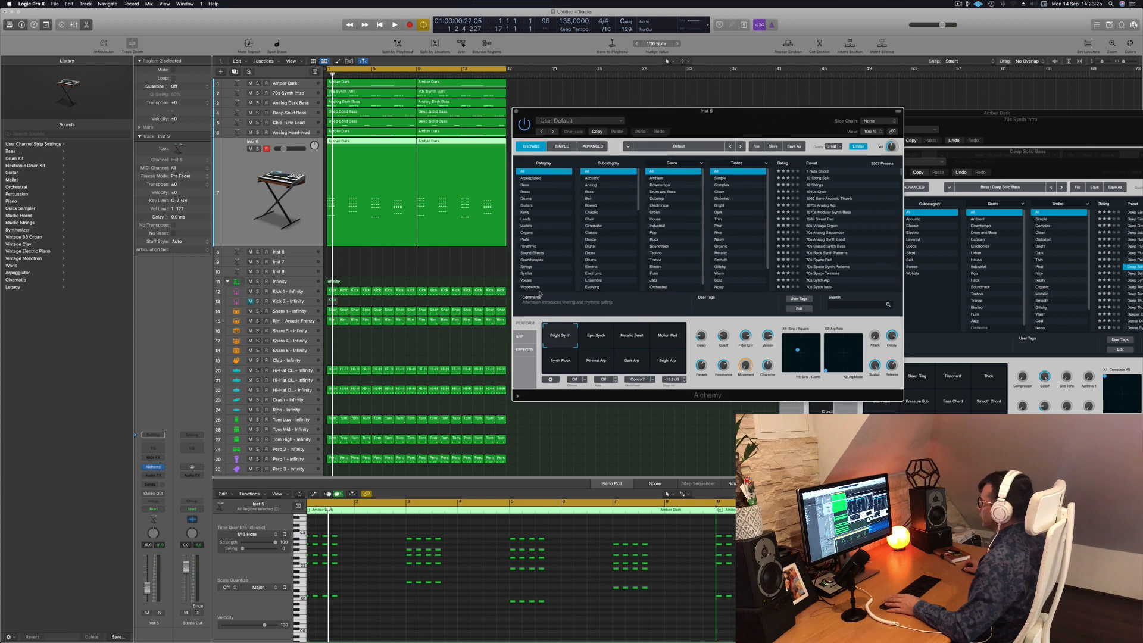
pyautogui.click(526, 219)
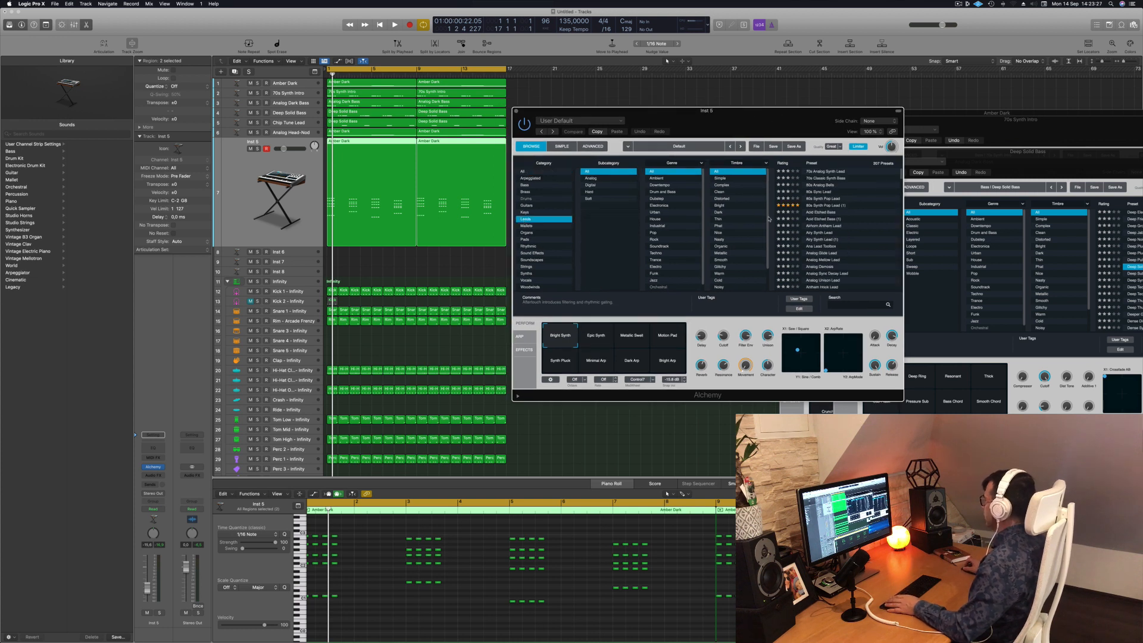
pyautogui.scroll(-1, 845, 225)
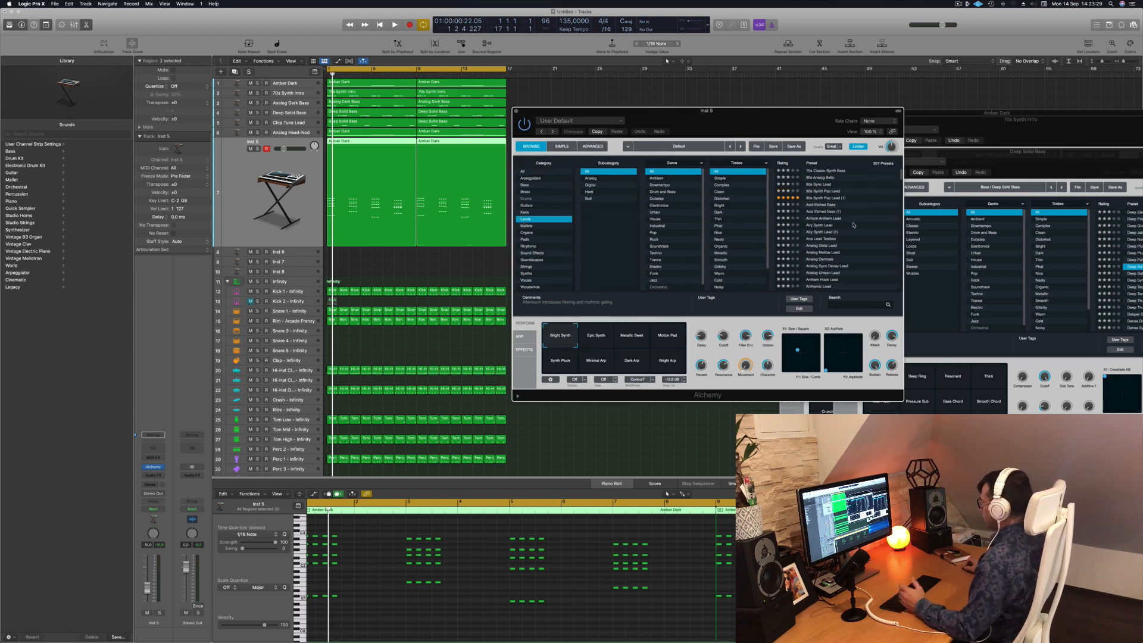
pyautogui.click(821, 225)
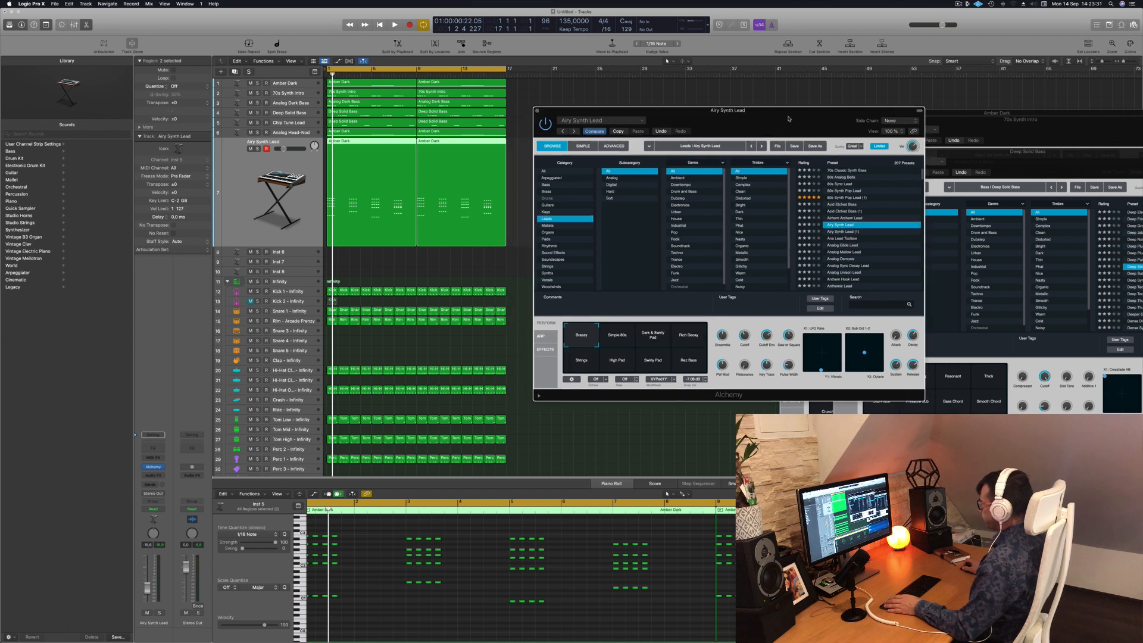
pyautogui.click(262, 220)
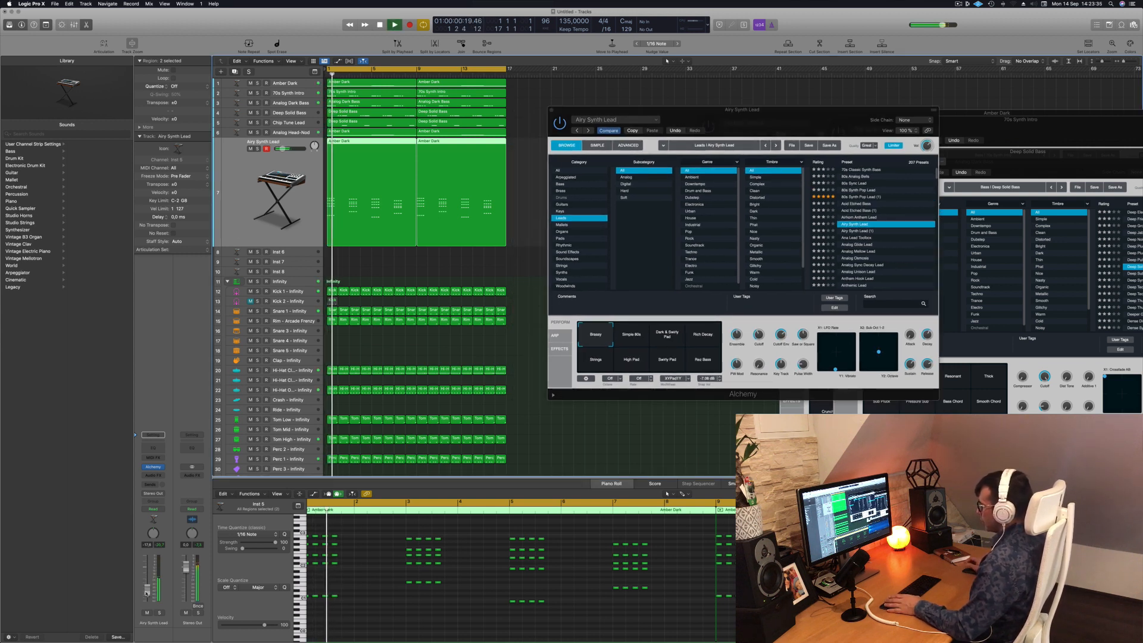
# Audition Airy Synth Lead variations including Simple 80s, Strings and High Pad during playback, and return to Breezy
pyautogui.moveTo(781, 136); pyautogui.dragTo(749, 116)
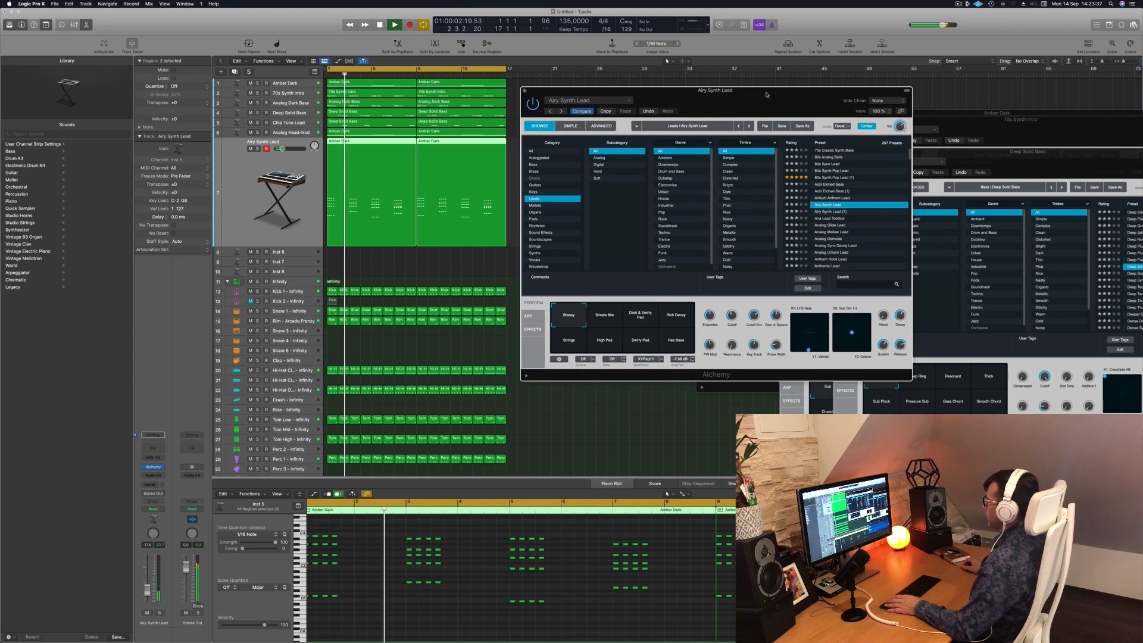
pyautogui.press('space')
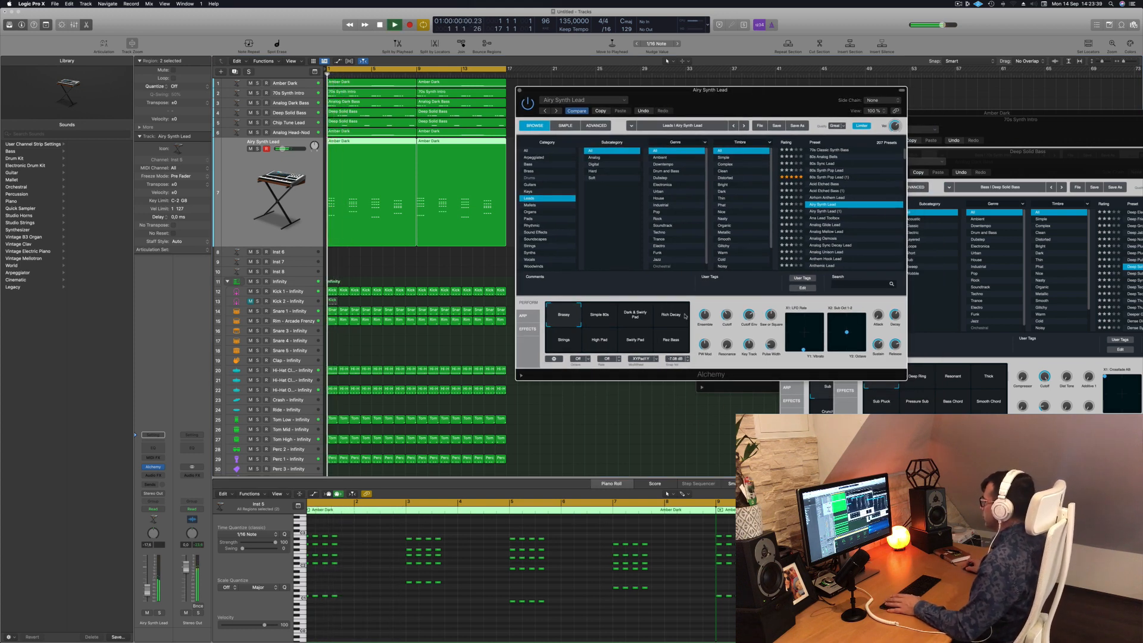
pyautogui.click(597, 319)
pyautogui.press('space')
pyautogui.click(634, 318)
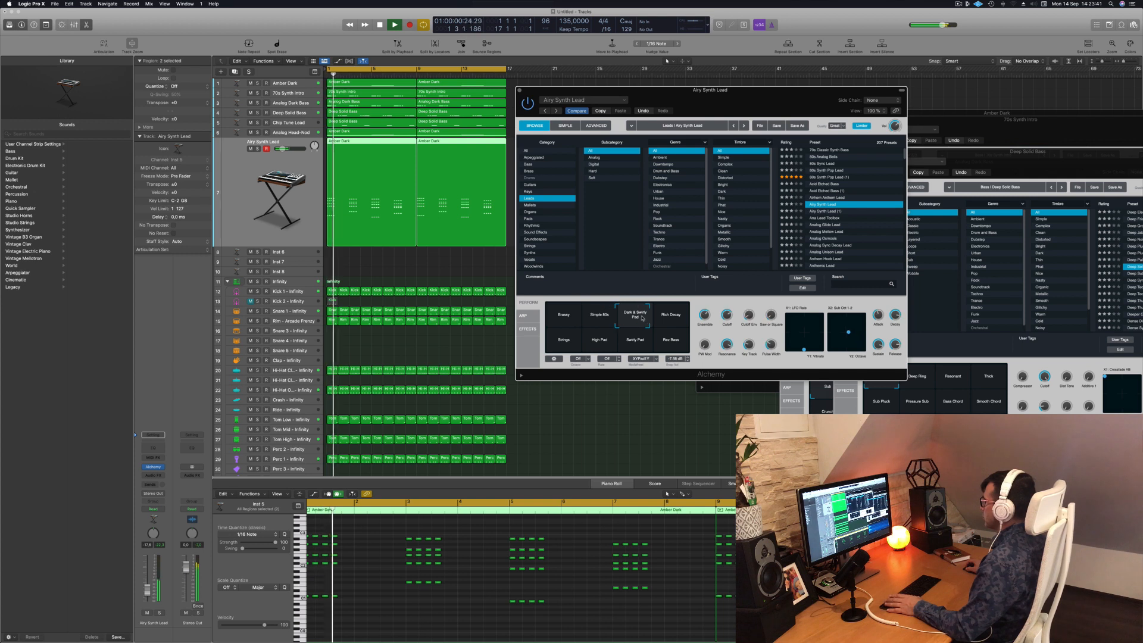
pyautogui.click(685, 318)
pyautogui.click(560, 351)
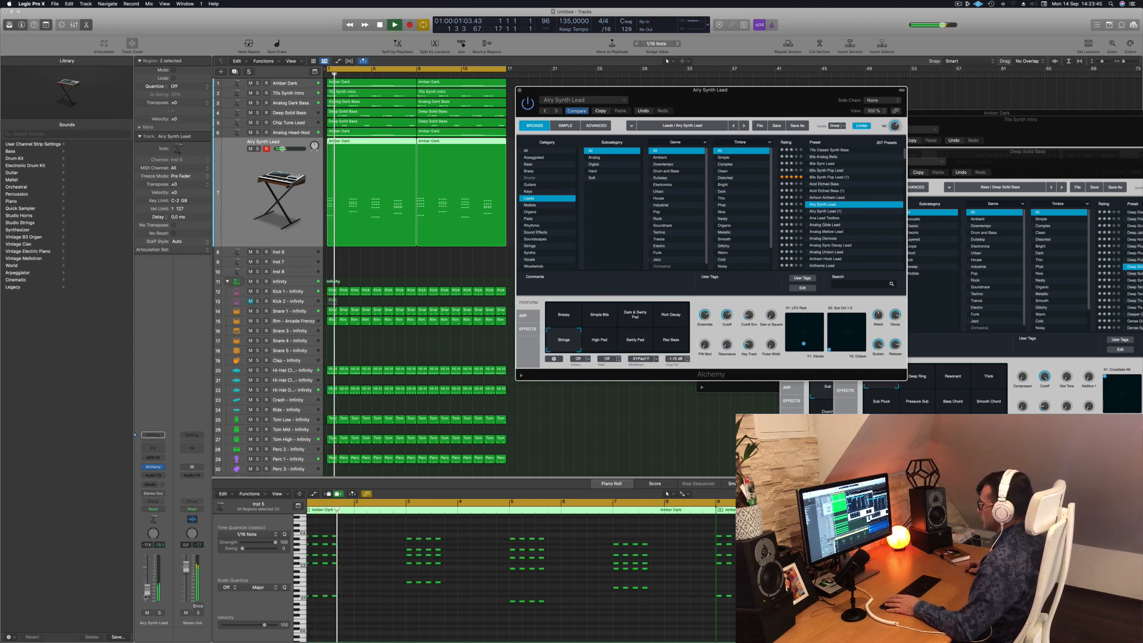
pyautogui.click(598, 344)
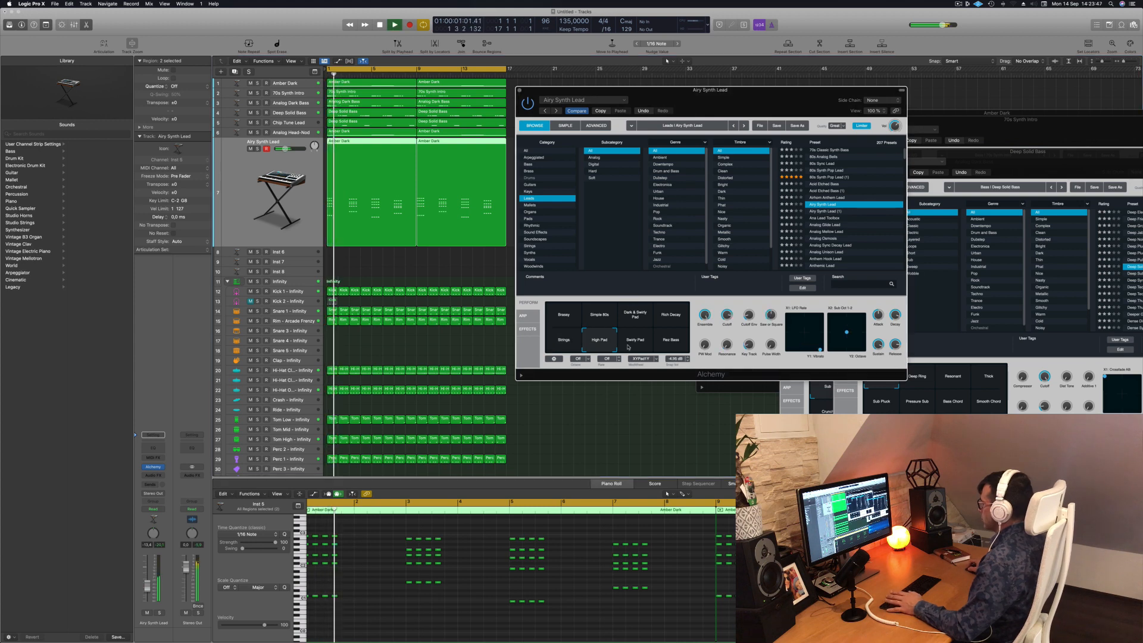
pyautogui.click(565, 317)
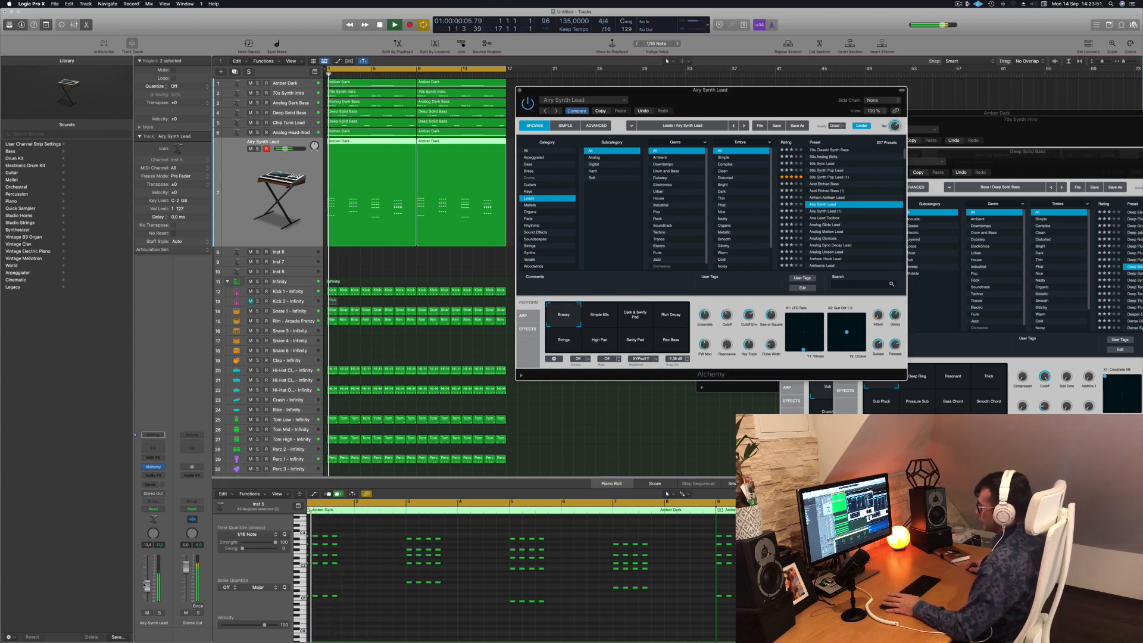
pyautogui.click(149, 590)
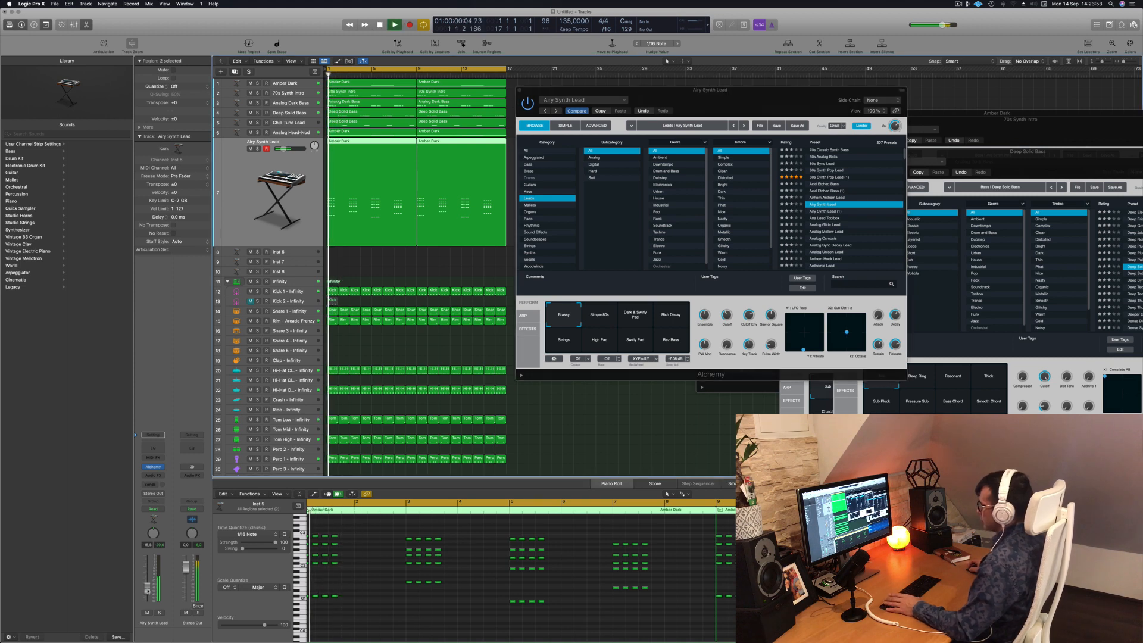
# Duplicate the chord stabs in only the first Amber Dark region of the Airy Synth Lead track, giving six per chord
pyautogui.scroll(3, 360, 580)
pyautogui.hscroll(-1, 387, 578)
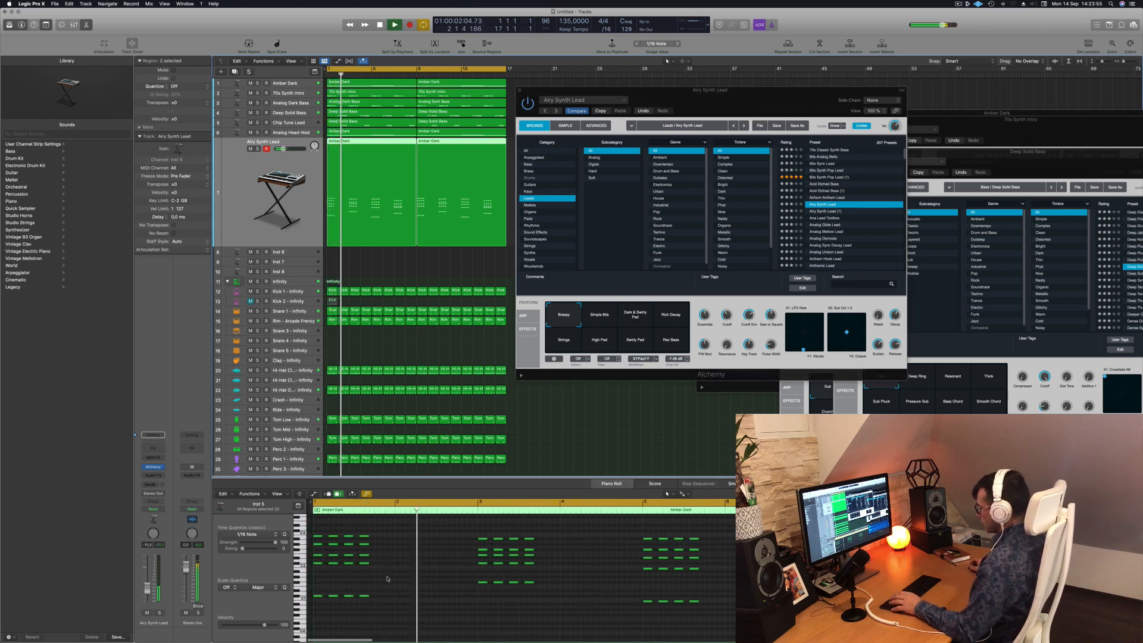
pyautogui.press('Return')
pyautogui.press('space')
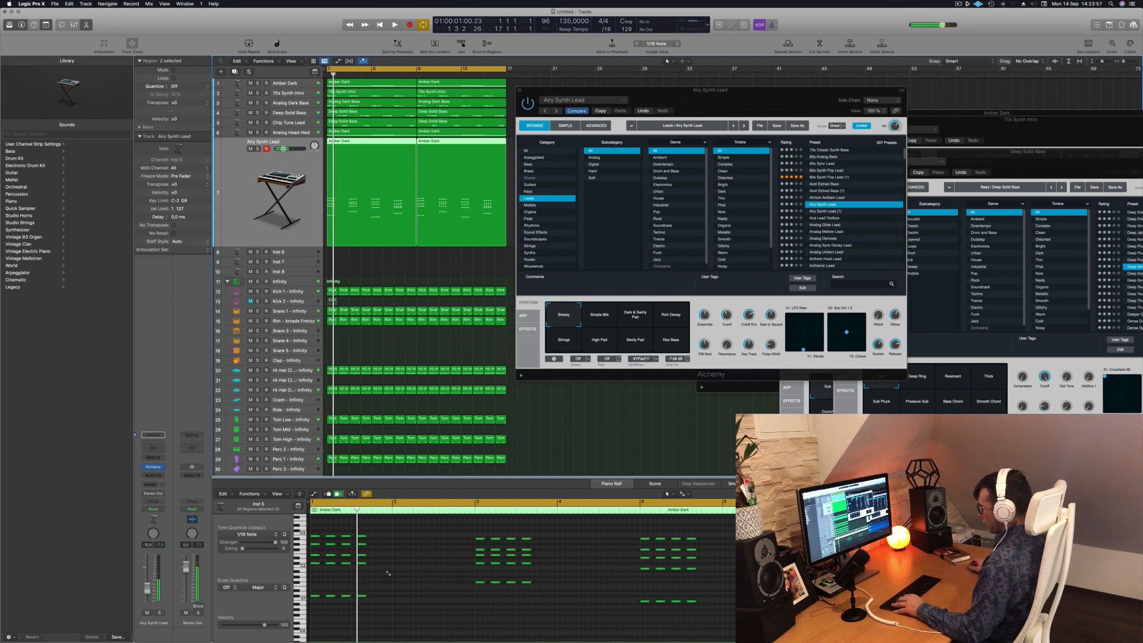
pyautogui.press('super+a')
pyautogui.click(381, 254)
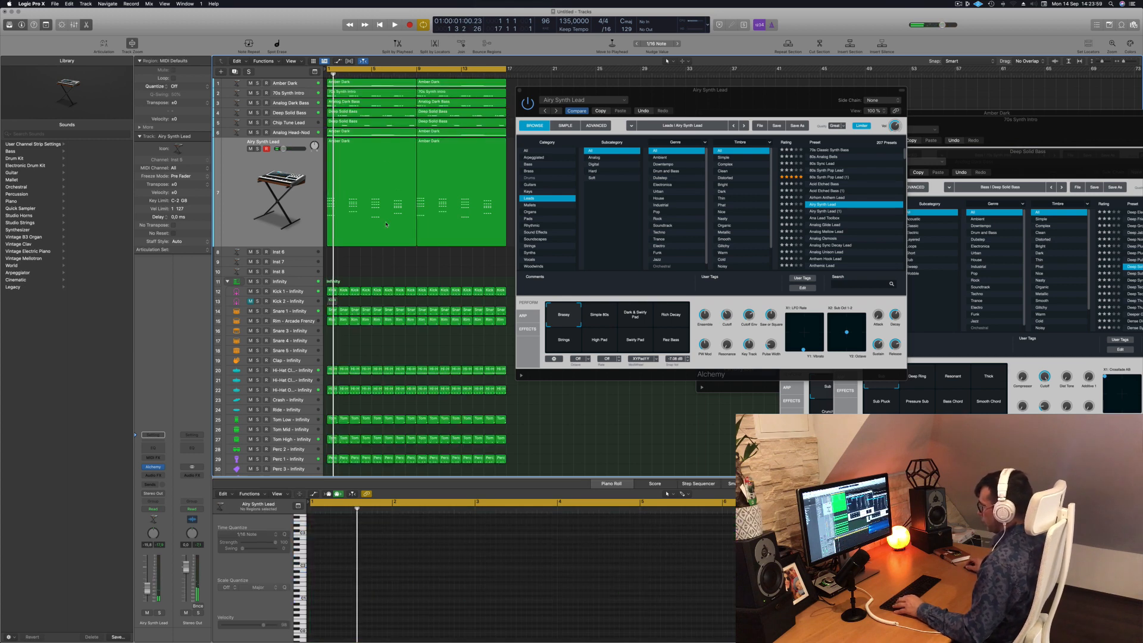
pyautogui.click(378, 150)
pyautogui.click(412, 590)
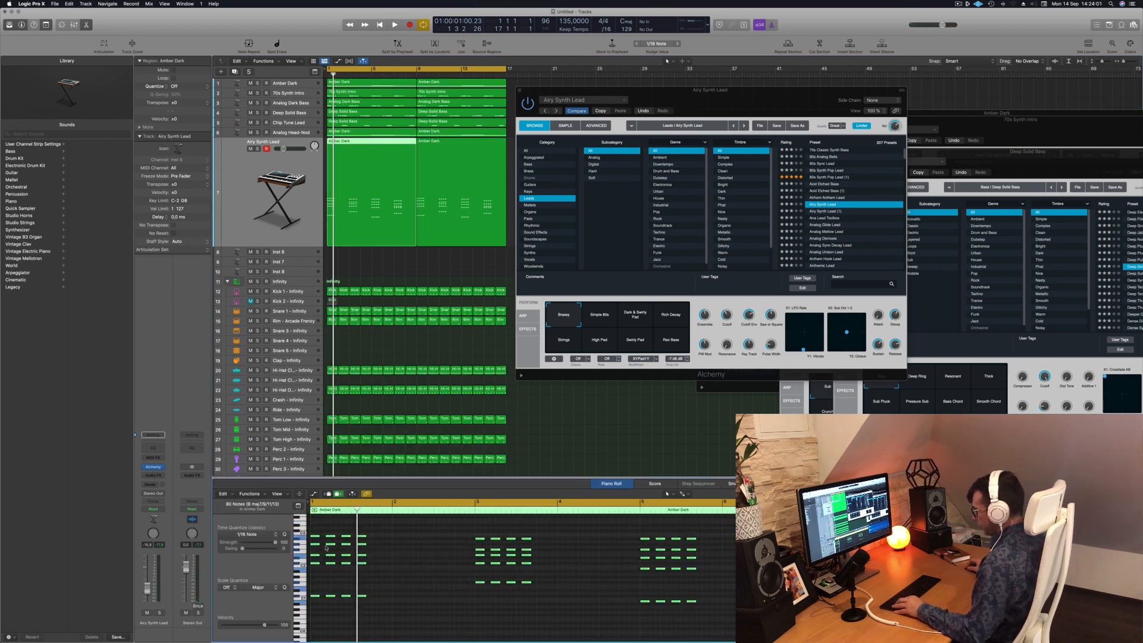
pyautogui.moveTo(321, 539); pyautogui.dragTo(347, 540)
pyautogui.click(340, 523)
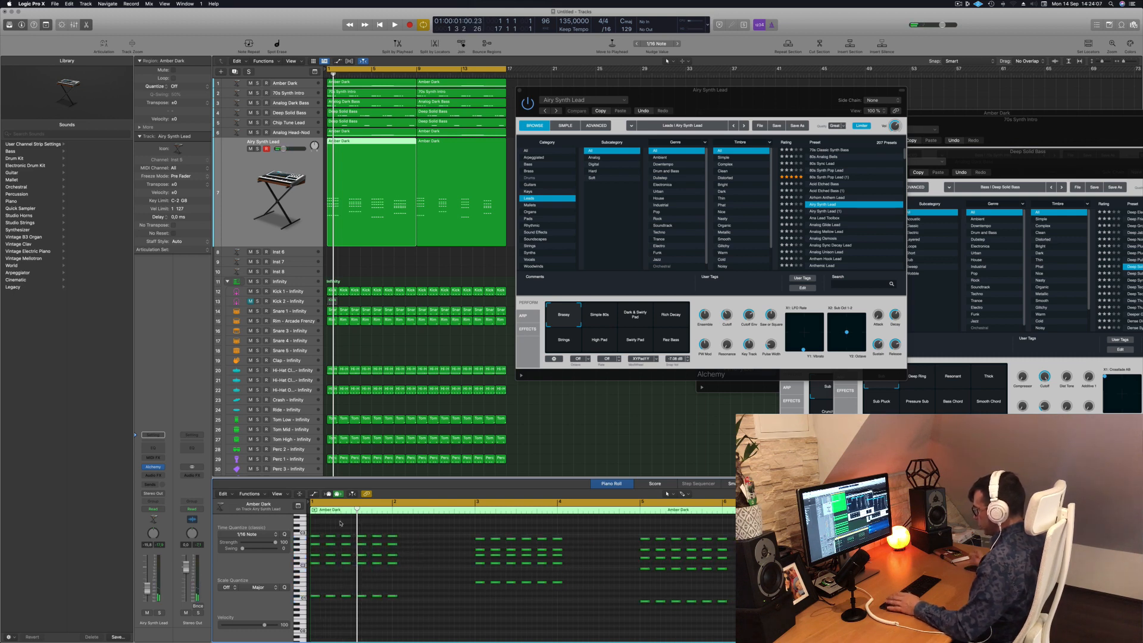
# Delete the sixth stab of each of the four chords in the first Amber Dark region while playing the loop
pyautogui.press('space')
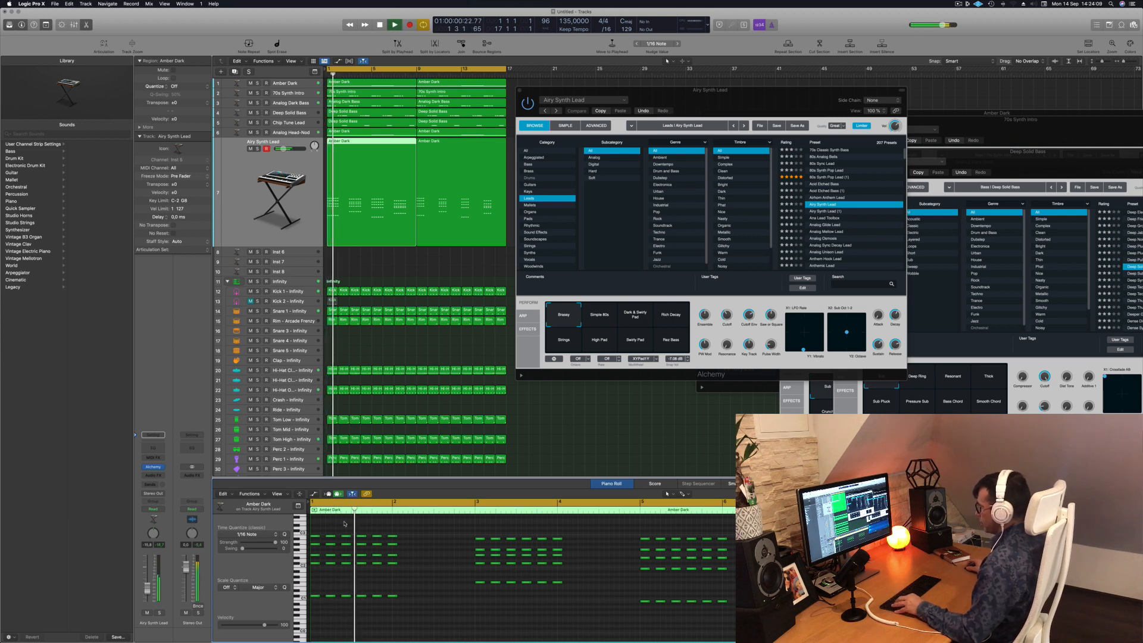
pyautogui.press('space')
pyautogui.press('space')
pyautogui.moveTo(388, 530); pyautogui.dragTo(368, 608)
pyautogui.press('space')
pyautogui.press('Delete')
pyautogui.press('space')
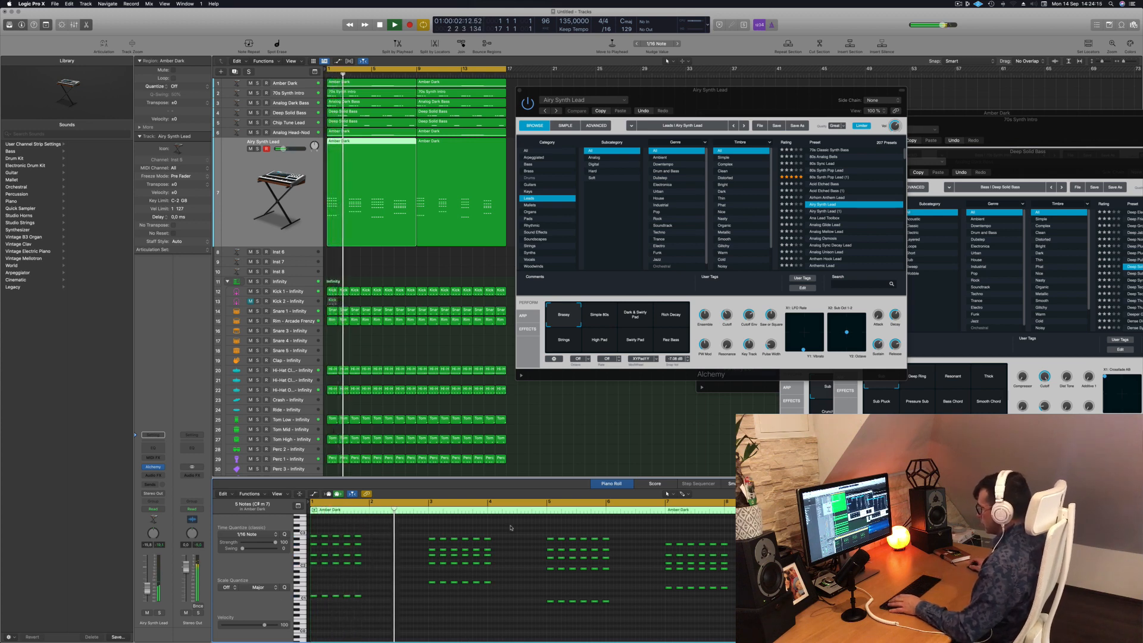
pyautogui.moveTo(509, 536); pyautogui.dragTo(487, 597)
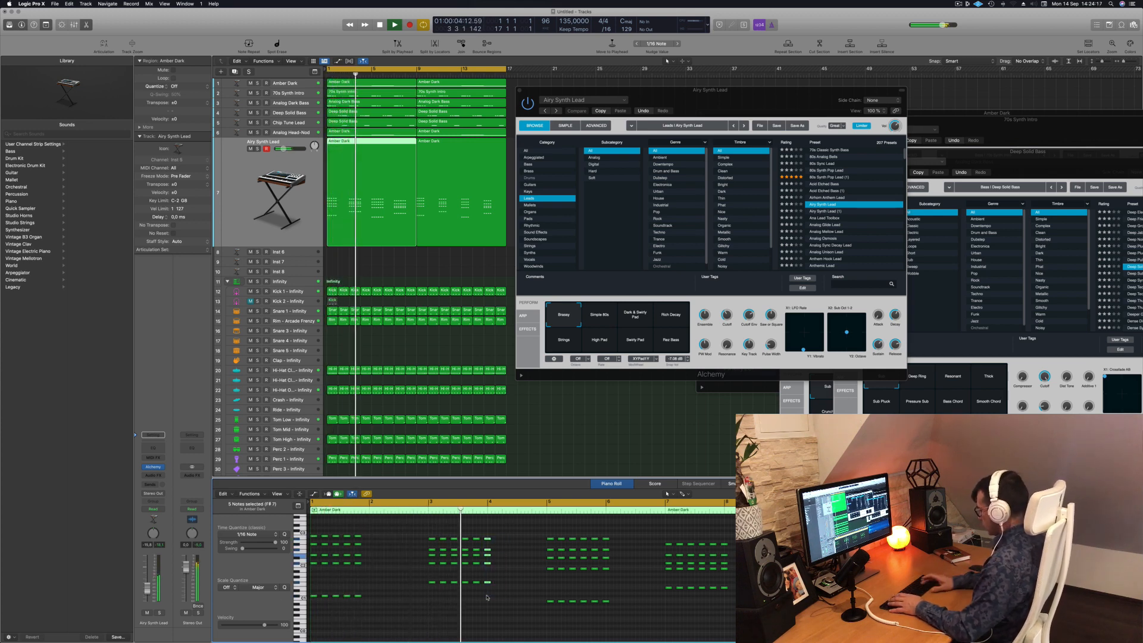
pyautogui.moveTo(634, 535); pyautogui.dragTo(606, 608)
pyautogui.press('space')
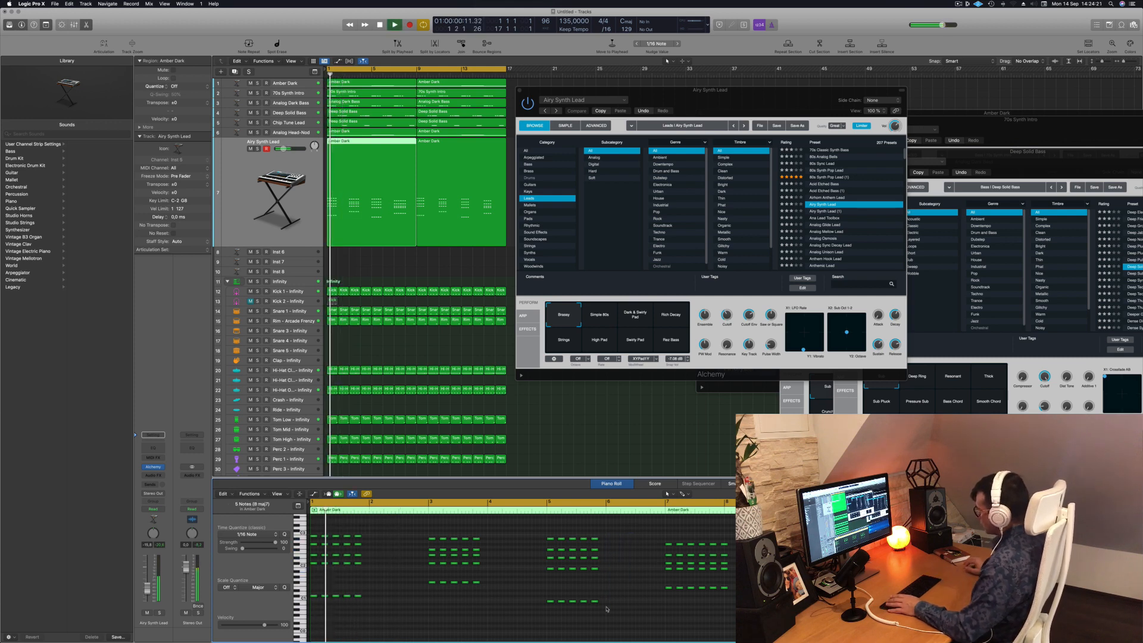
pyautogui.moveTo(727, 591); pyautogui.dragTo(721, 604)
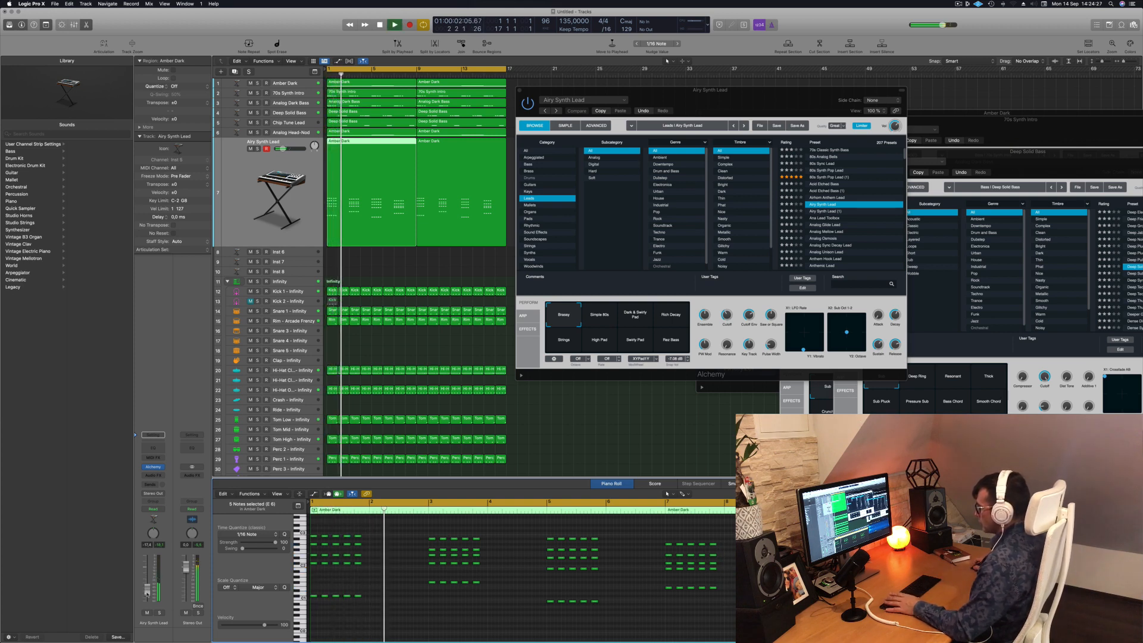
# Audition the Ana Lead Toolbox and Analog Mellow Lead presets on the stab track, and look through the remaining Leads
pyautogui.moveTo(769, 110); pyautogui.dragTo(639, 120)
pyautogui.click(705, 229)
pyautogui.press('space')
pyautogui.moveTo(636, 121); pyautogui.dragTo(692, 71)
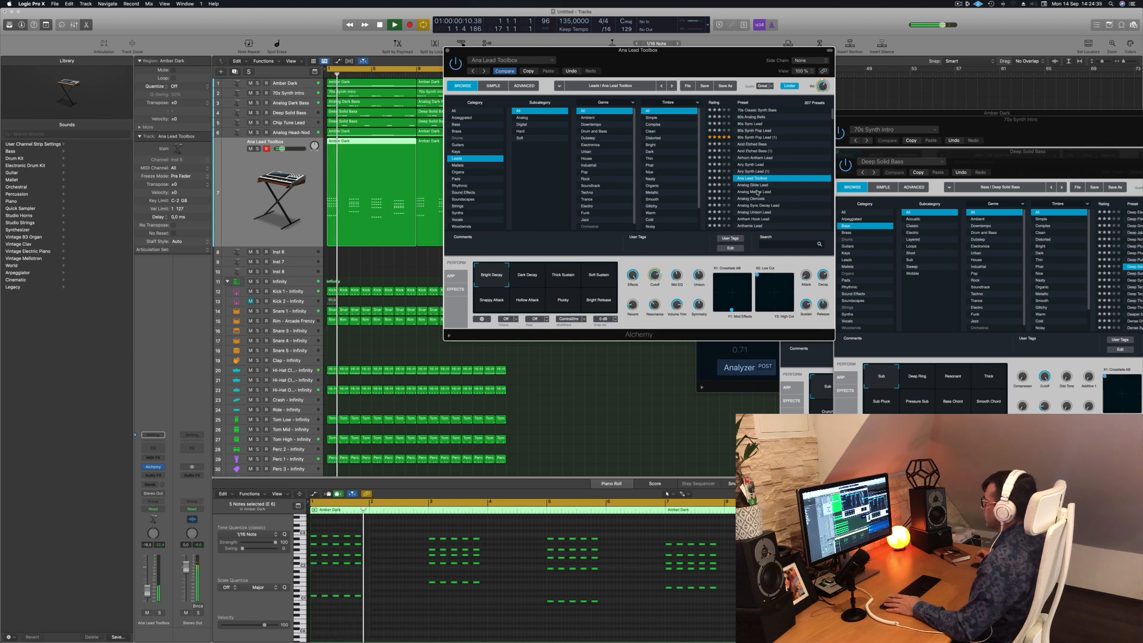
pyautogui.click(757, 192)
pyautogui.scroll(-2, 676, 188)
pyautogui.scroll(-1, 676, 189)
pyautogui.scroll(-1, 602, 187)
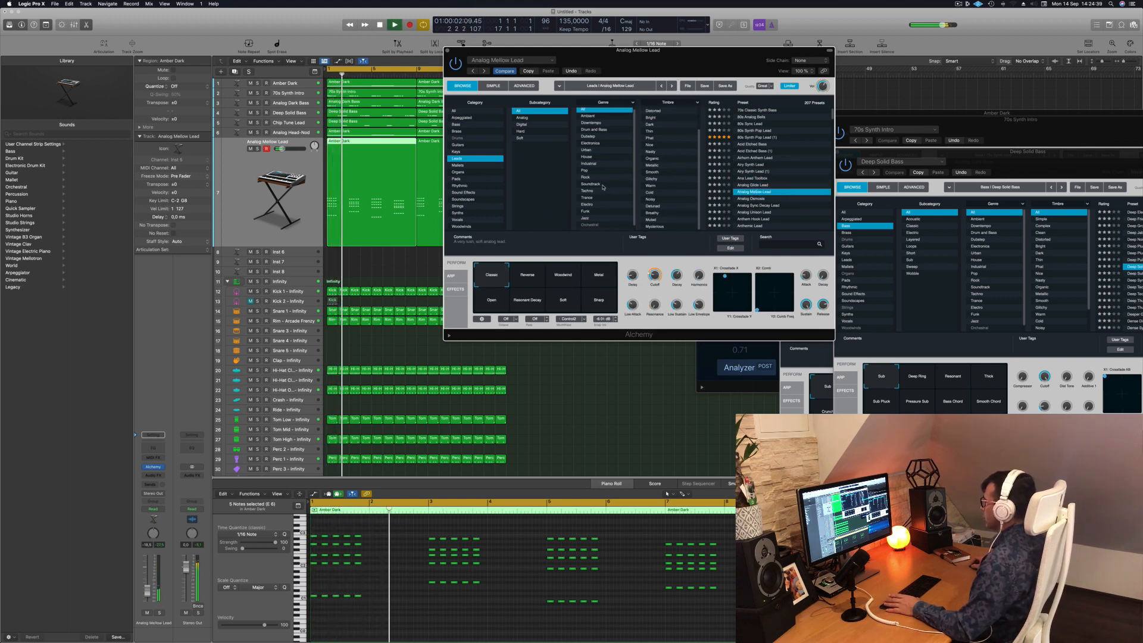
pyautogui.scroll(-1, 605, 185)
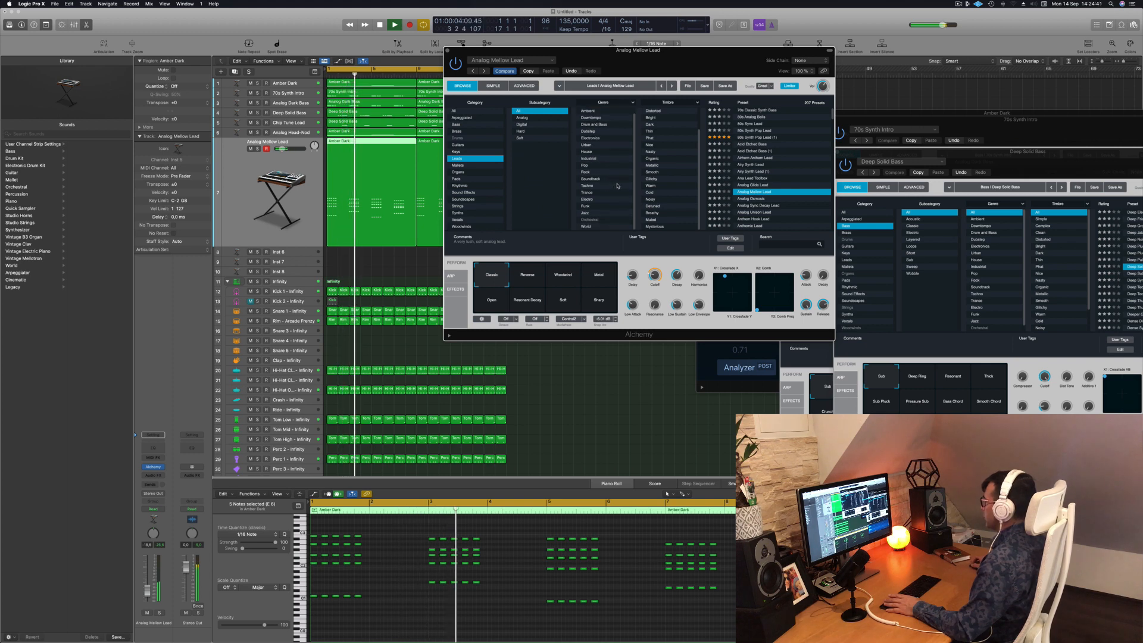
pyautogui.scroll(3, 679, 179)
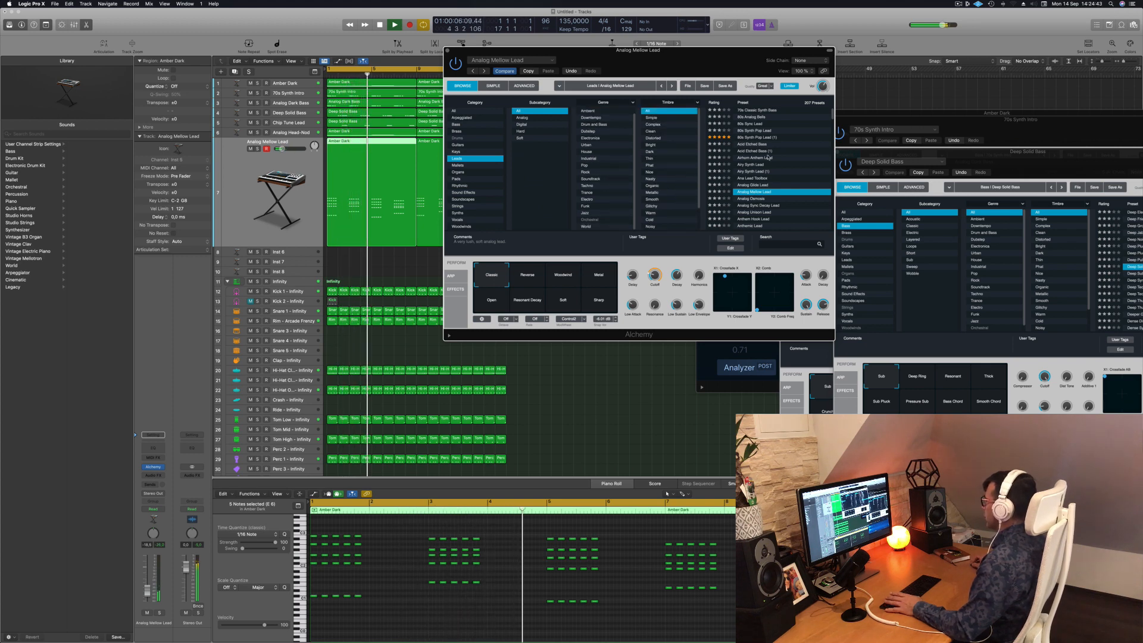
pyautogui.scroll(-3, 753, 182)
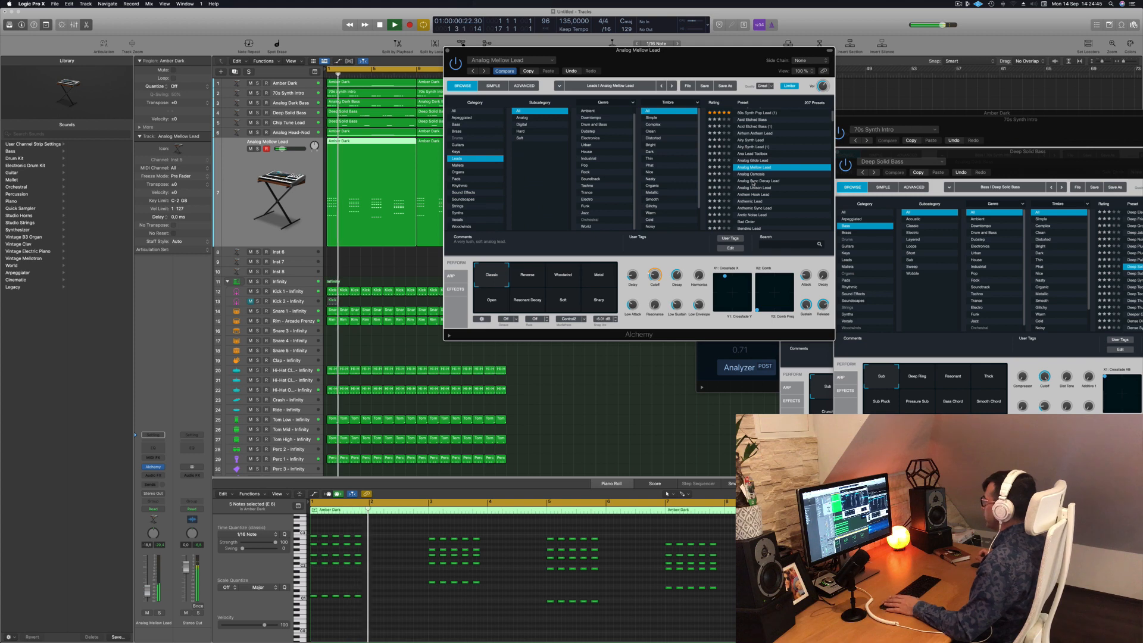
# Try the Analog Sync Decay Lead, Anthemic Sync Lead and Bad Order presets on the chord stabs
pyautogui.click(754, 181)
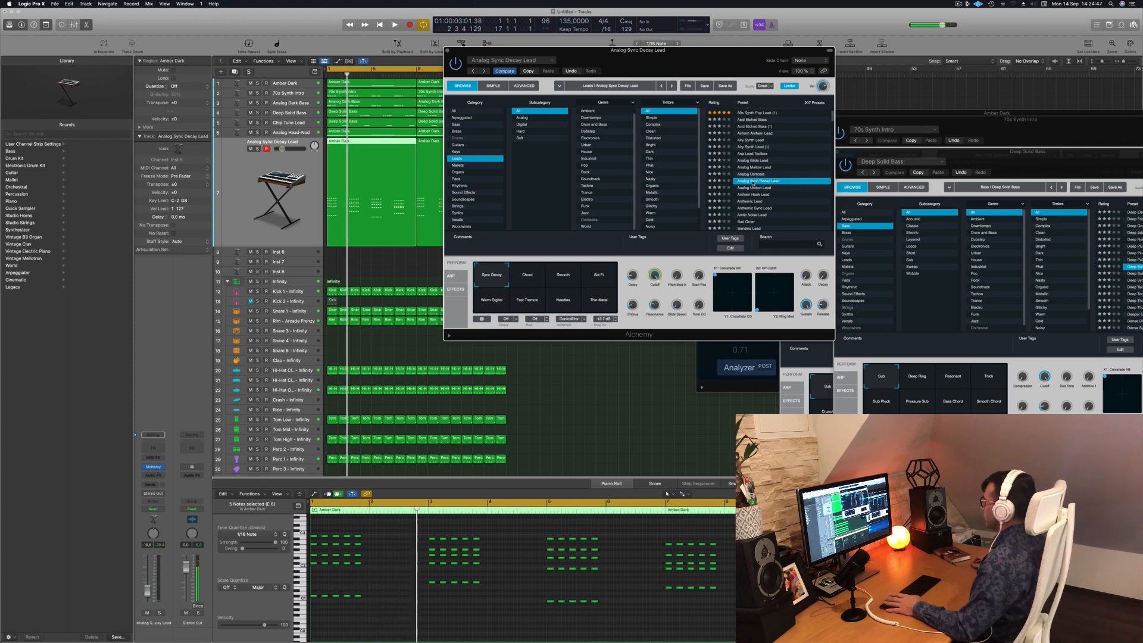
pyautogui.scroll(-4, 768, 174)
pyautogui.click(759, 171)
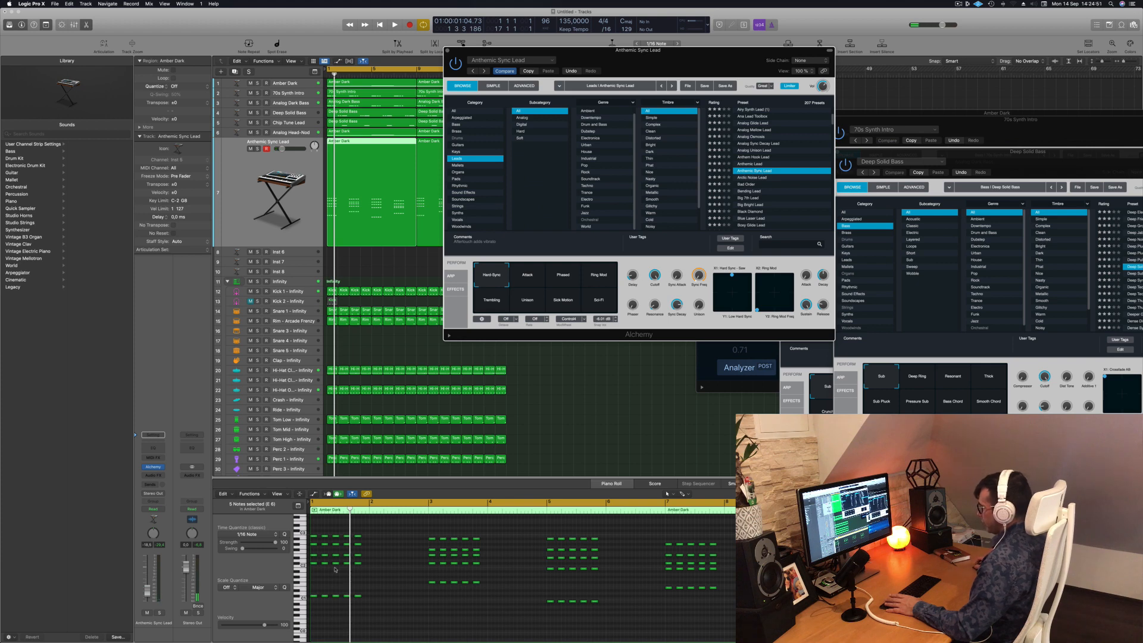
pyautogui.press('space')
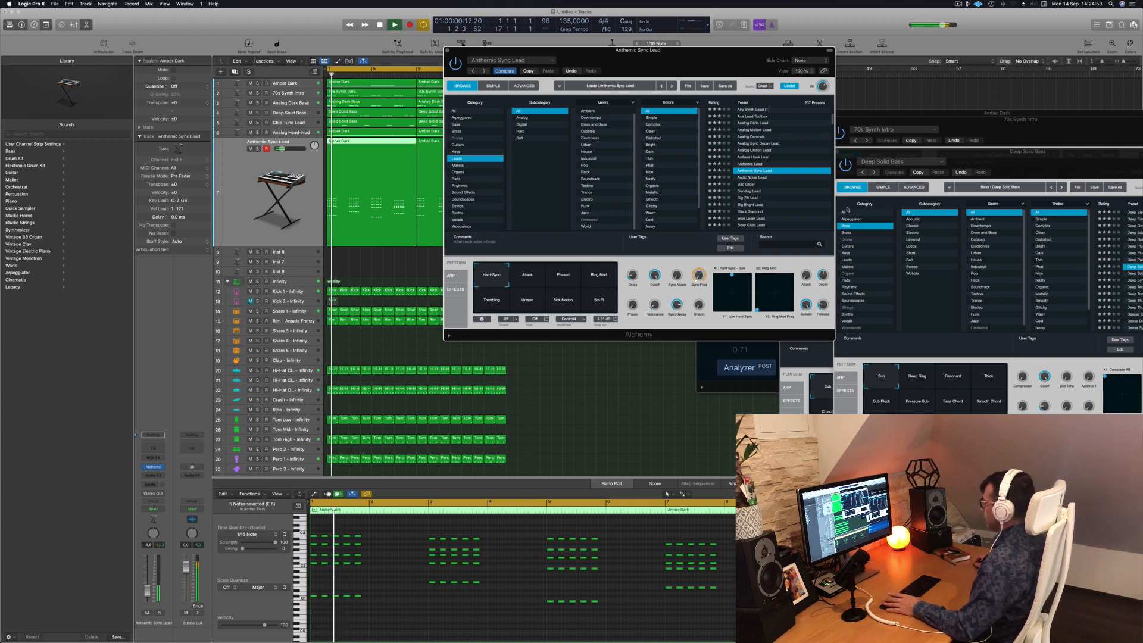
pyautogui.click(747, 184)
# Load the 80s Bell Vox Layers preset from Alchemy's Keys category on the stab track
pyautogui.click(456, 152)
pyautogui.scroll(5, 761, 125)
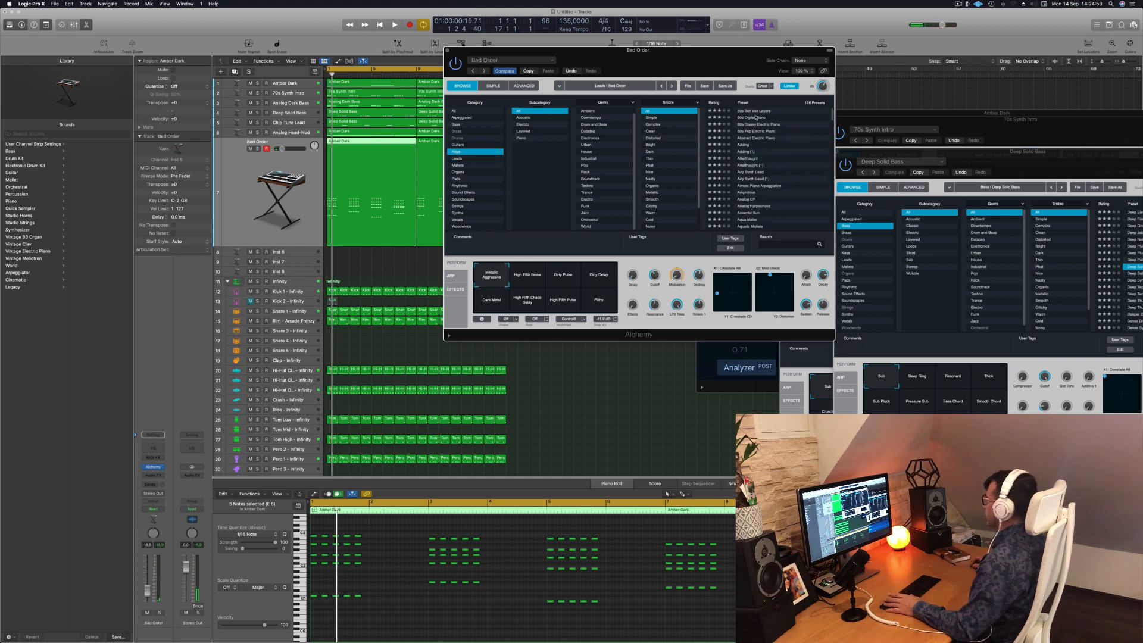
pyautogui.click(753, 111)
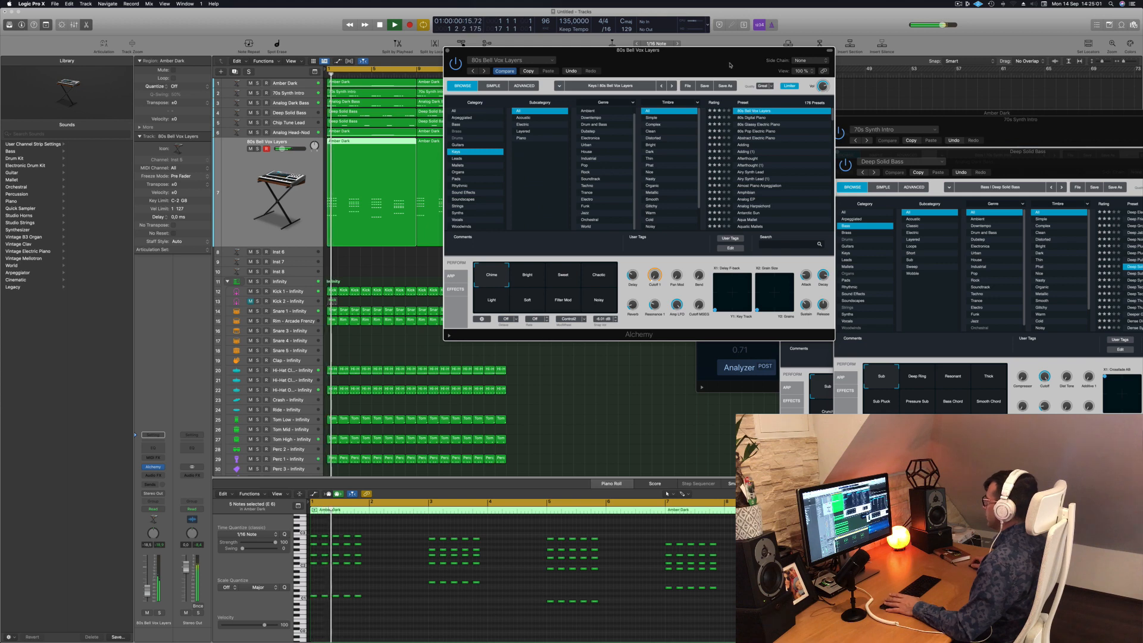
# Try the 80s Glassy Electric Piano, Abstract Electric Piano, Adding (1) and Afterthought (1) presets on the chord stabs
pyautogui.press('Return')
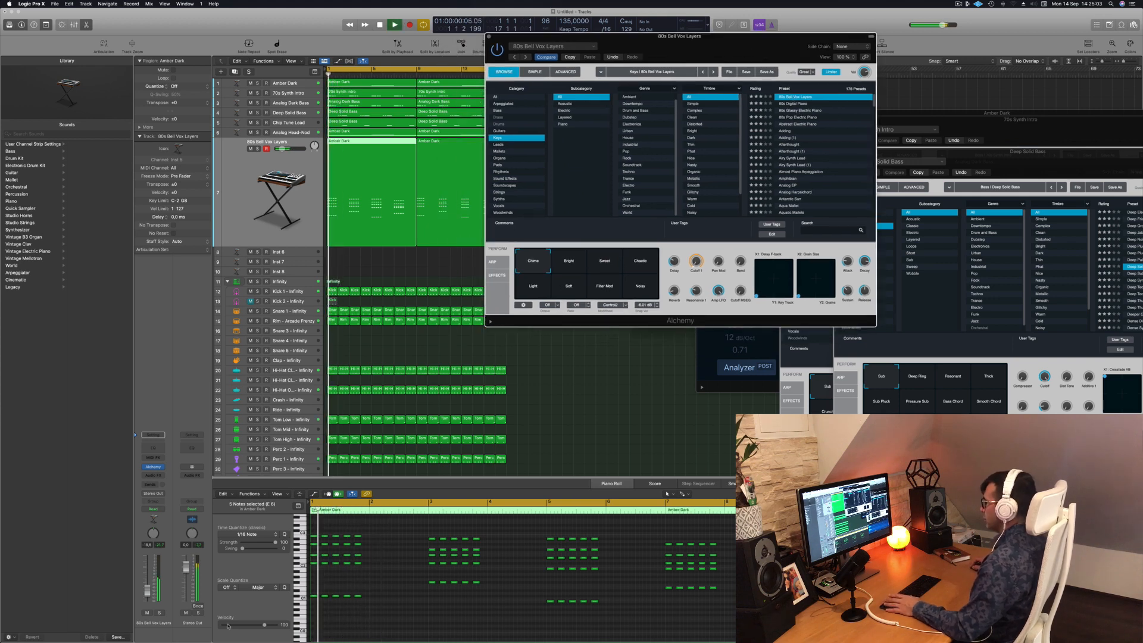
pyautogui.click(153, 592)
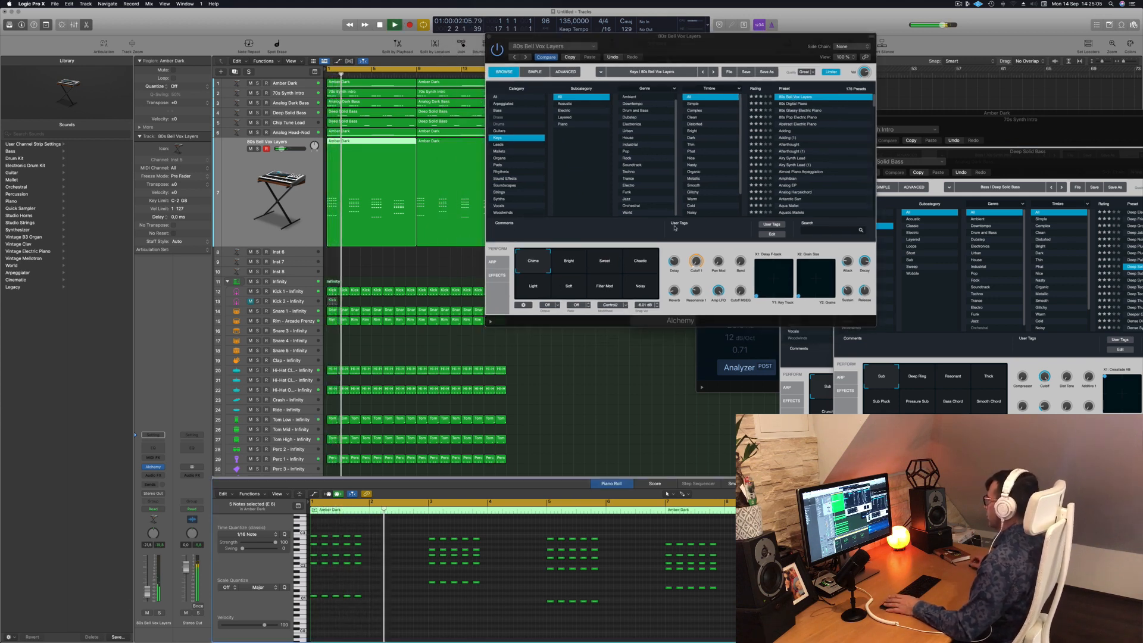
pyautogui.moveTo(725, 55); pyautogui.dragTo(681, 151)
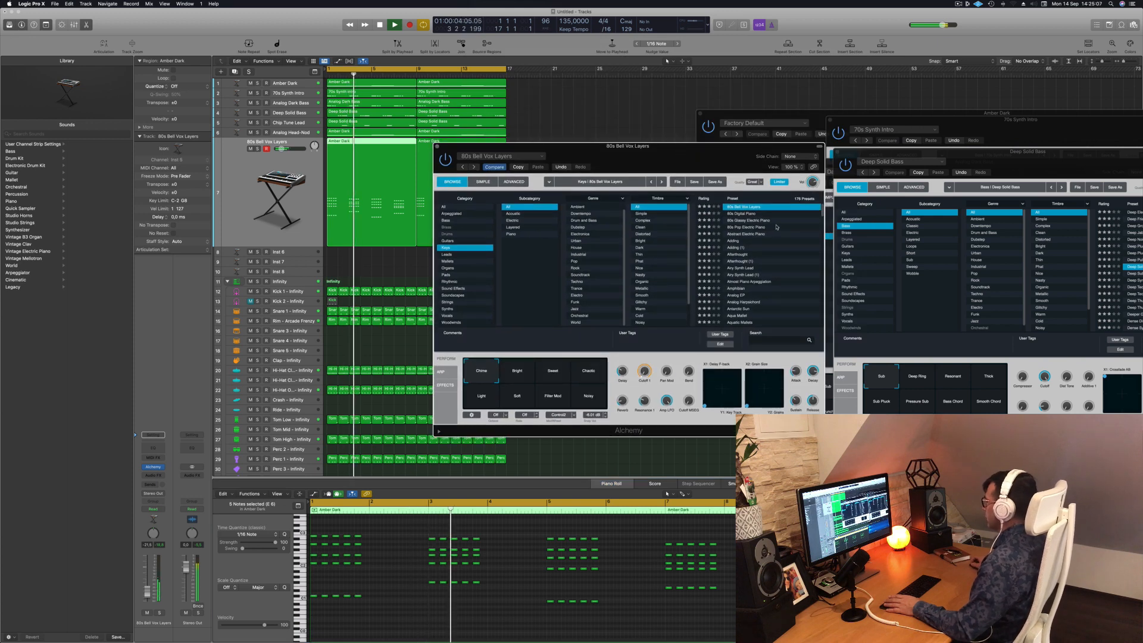
pyautogui.click(750, 220)
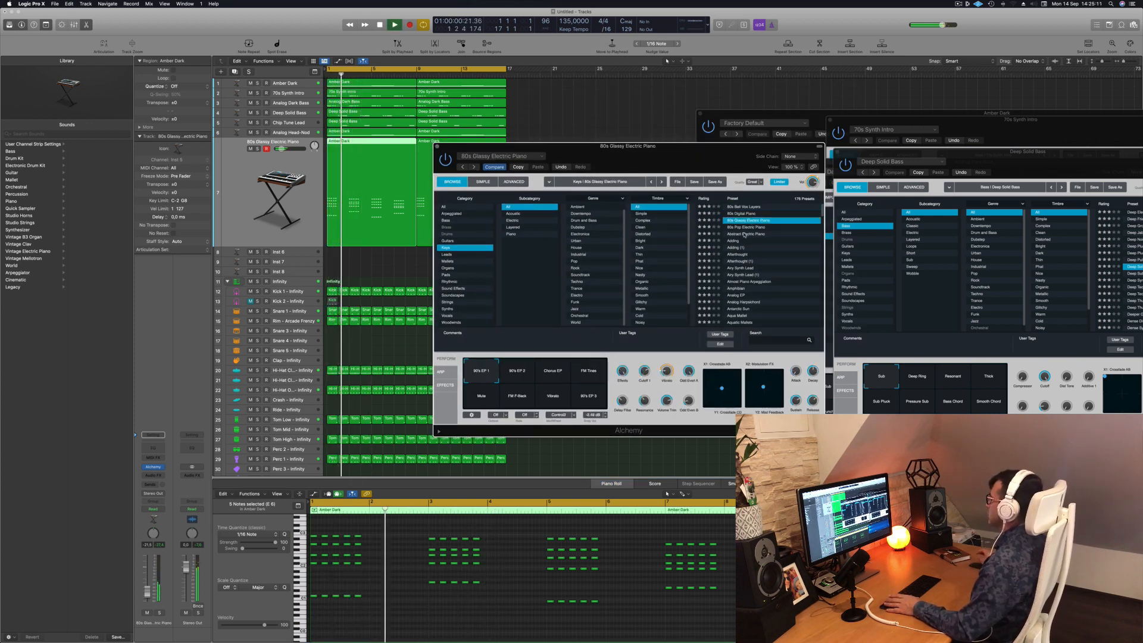
pyautogui.click(744, 234)
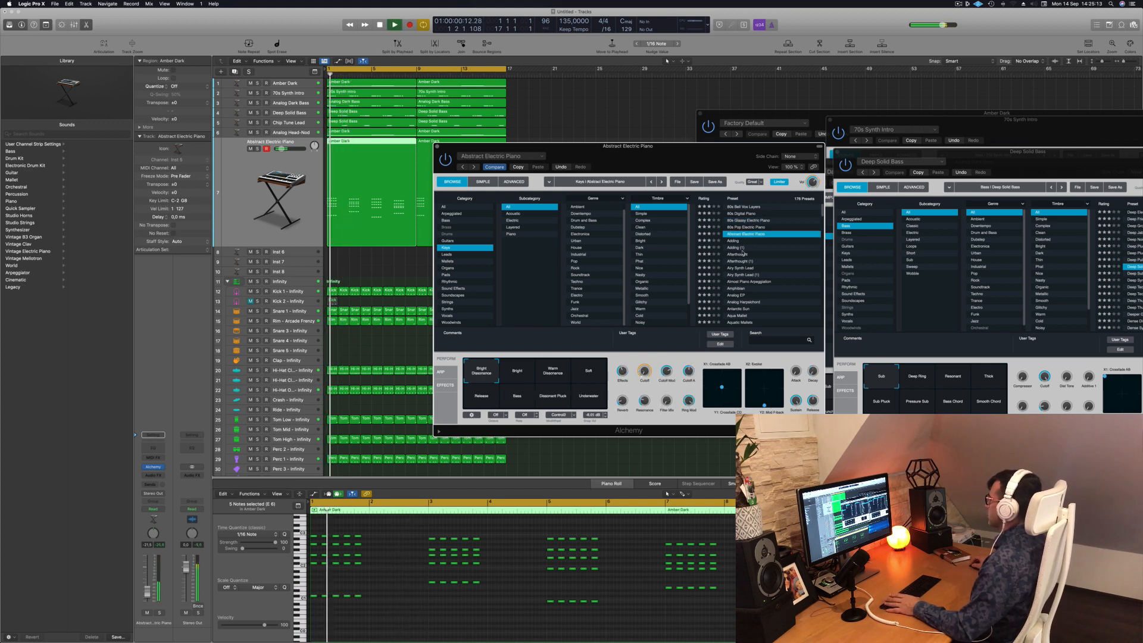
pyautogui.click(734, 247)
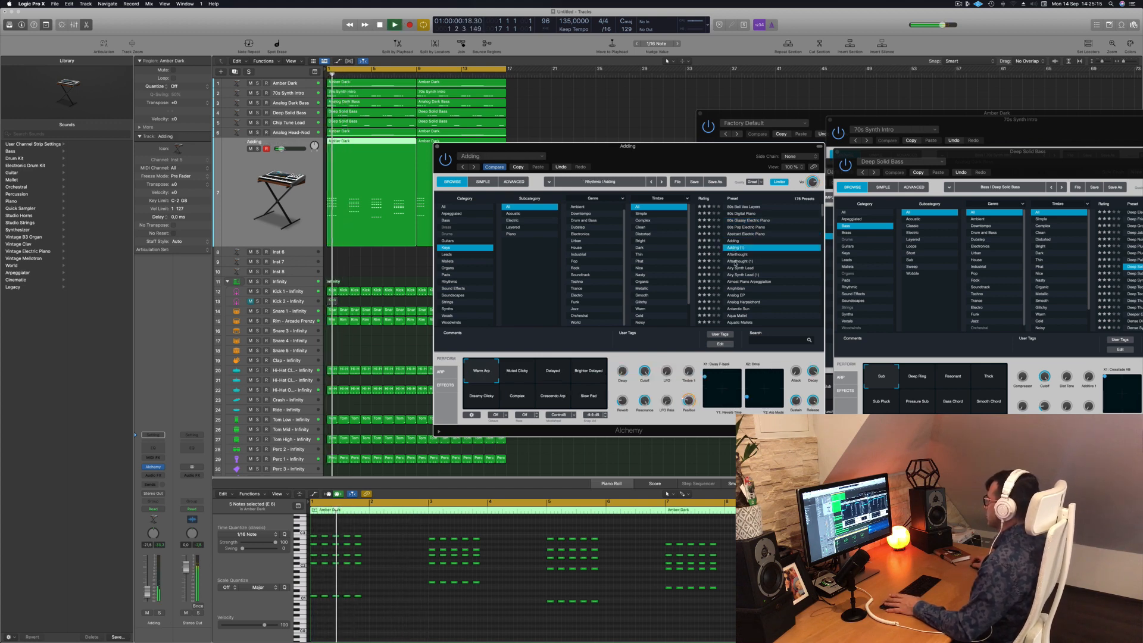
pyautogui.click(736, 262)
# Load the Airy Synth Lead preset on the stab track and lower the track's volume slightly during loop playback
pyautogui.click(741, 268)
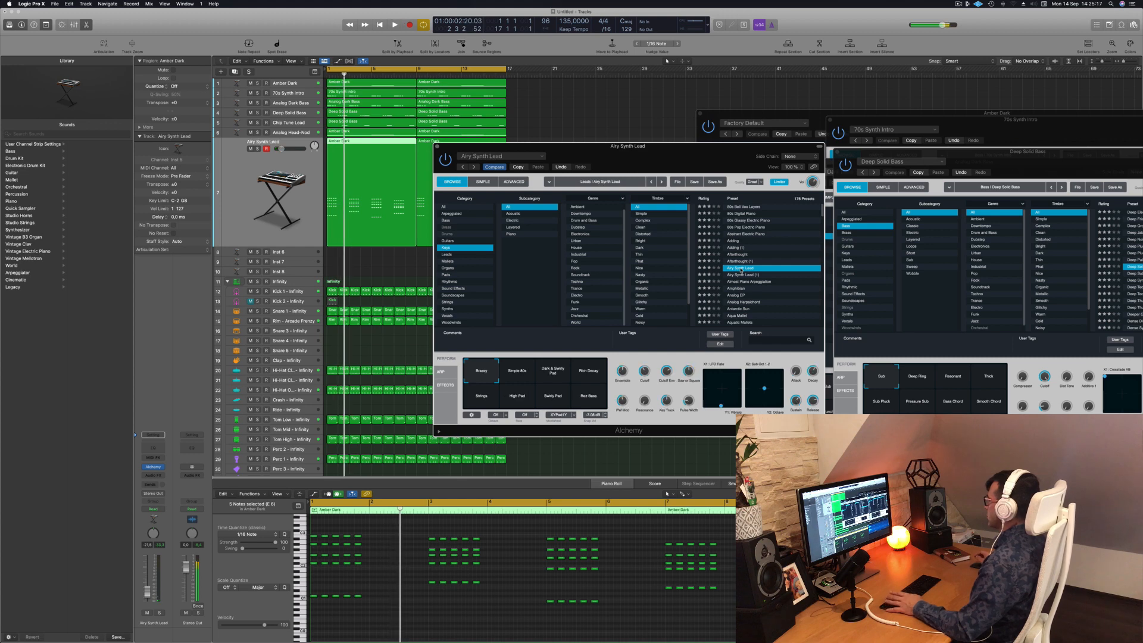
pyautogui.moveTo(669, 141); pyautogui.dragTo(720, 95)
pyautogui.moveTo(664, 146); pyautogui.dragTo(732, 62)
pyautogui.press('Return')
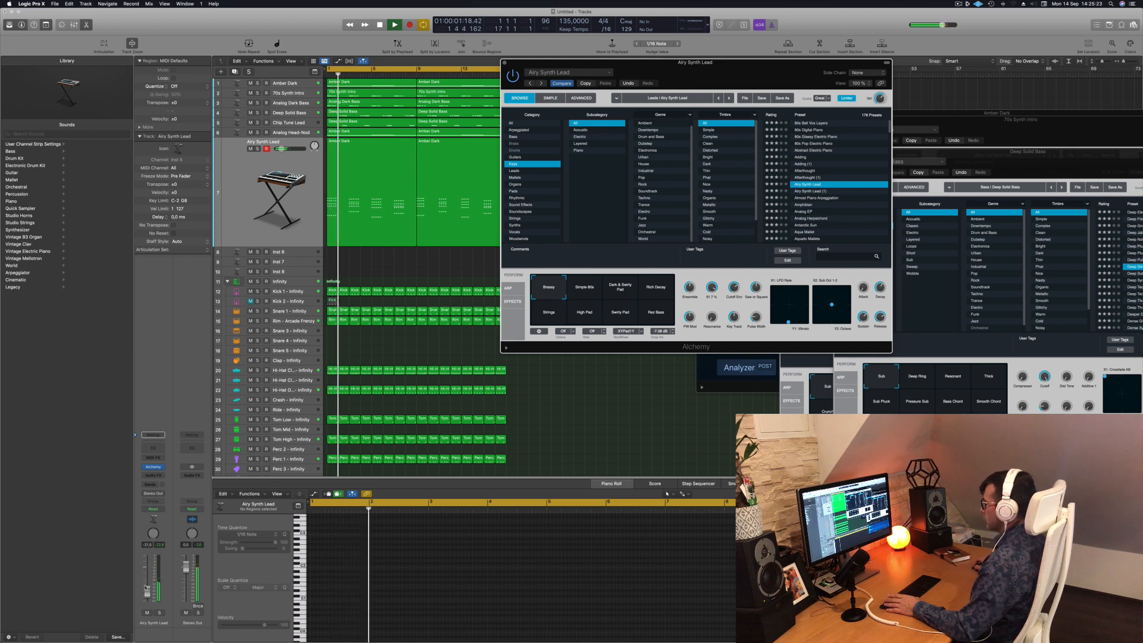
pyautogui.moveTo(147, 591); pyautogui.dragTo(147, 593)
# Audition the Airy Synth Lead snapshots Dark & Swirly Pad, Rich Decay, Simple 80s, Strings and High Pad on the stabs
pyautogui.click(613, 295)
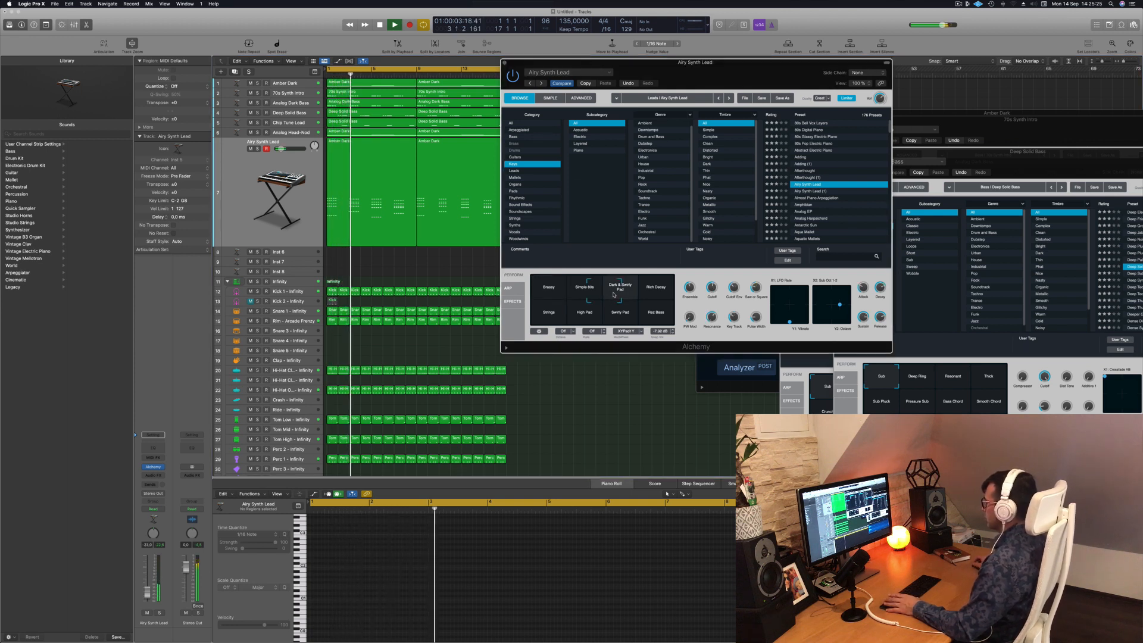
pyautogui.click(658, 292)
pyautogui.click(586, 290)
pyautogui.press('space')
pyautogui.press('space')
pyautogui.click(582, 312)
pyautogui.click(543, 318)
pyautogui.click(587, 320)
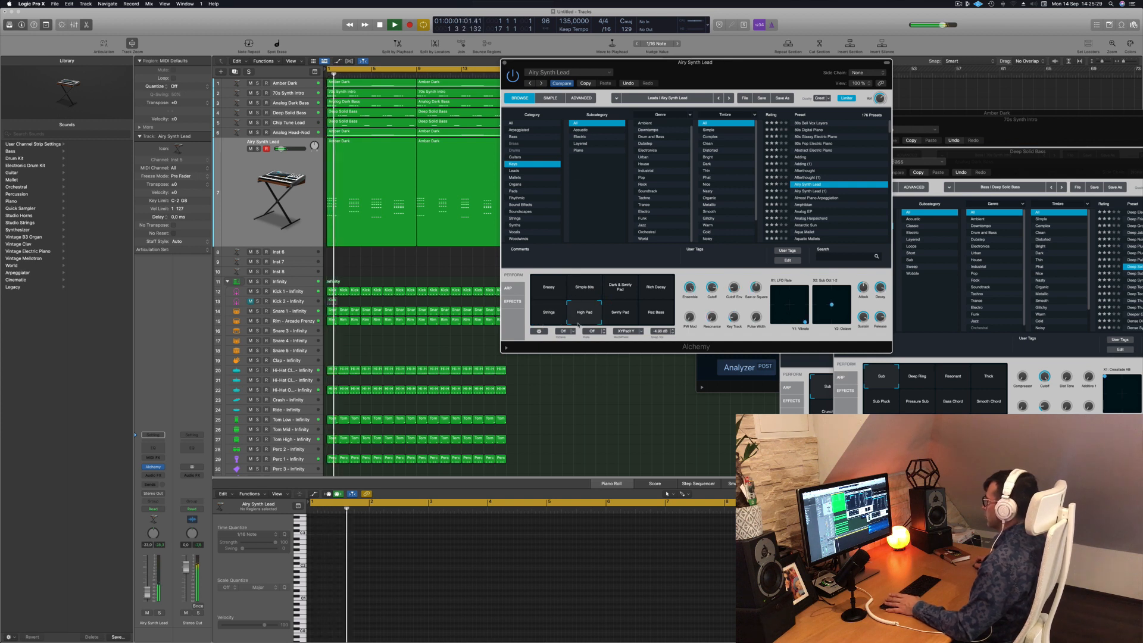
# Audition the Swirly Pad, Rez Bass and Rich Decay snapshots on the stabs, then return to the Breezy snapshot
pyautogui.click(619, 315)
pyautogui.press('space')
pyautogui.click(659, 314)
pyautogui.press('space')
pyautogui.press('space')
pyautogui.click(662, 279)
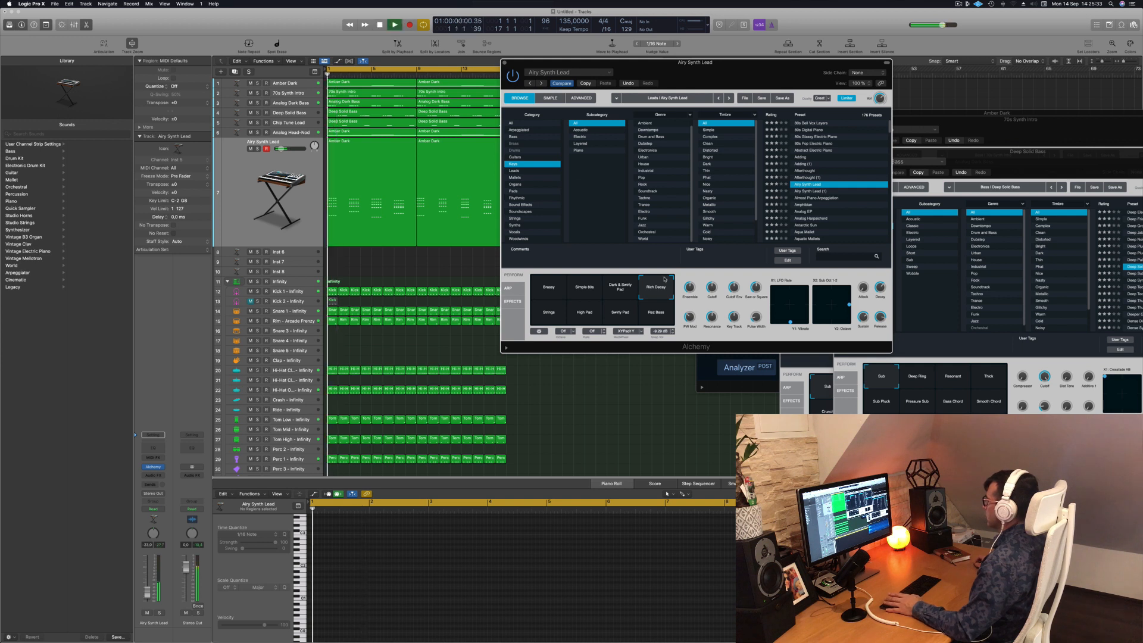
pyautogui.click(622, 290)
pyautogui.click(584, 287)
pyautogui.click(549, 287)
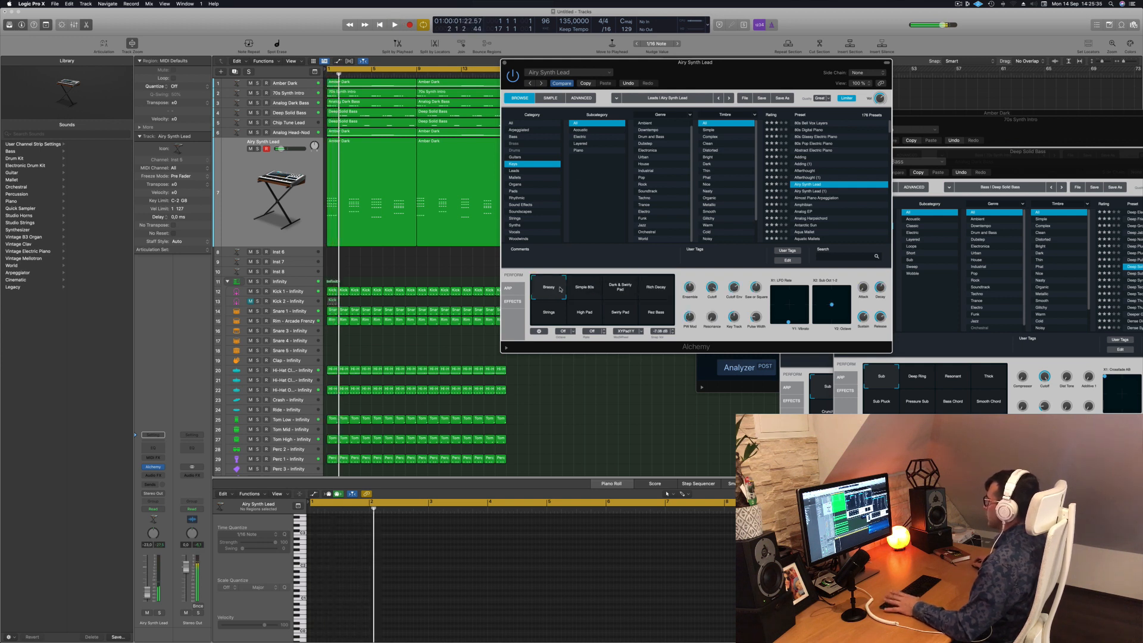
# Close the stab track's Alchemy window and move the Musical Typing keyboard clear of the arrangement
pyautogui.scroll(-3, 849, 197)
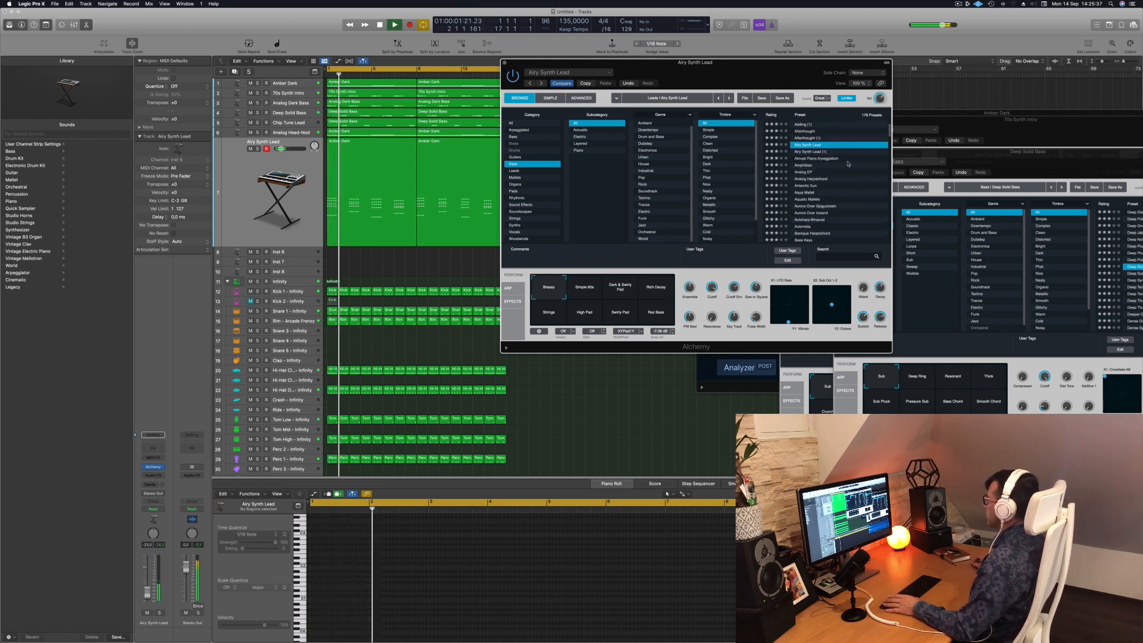
pyautogui.moveTo(542, 60); pyautogui.dragTo(560, 61)
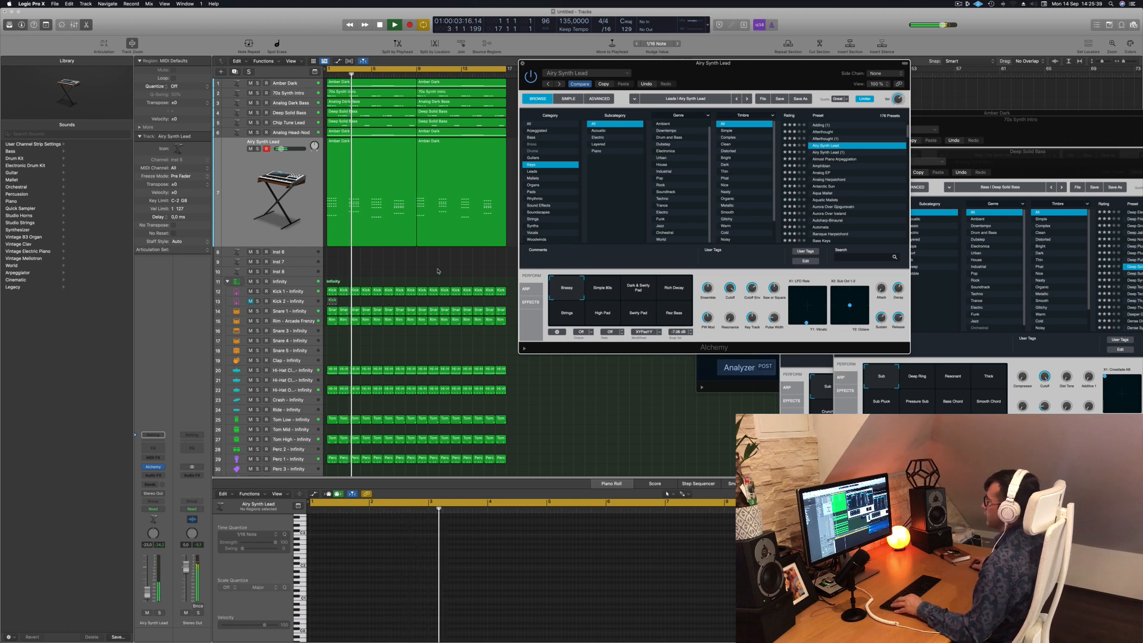
pyautogui.click(523, 63)
pyautogui.click(240, 210)
pyautogui.press('space')
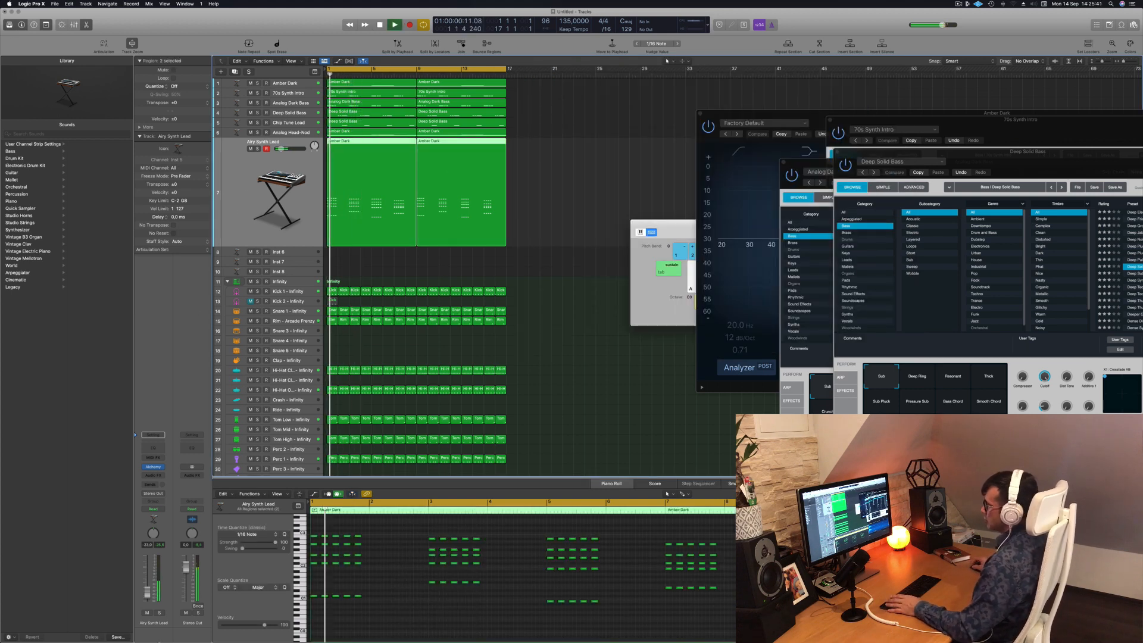
pyautogui.moveTo(683, 238); pyautogui.dragTo(854, 311)
pyautogui.click(585, 217)
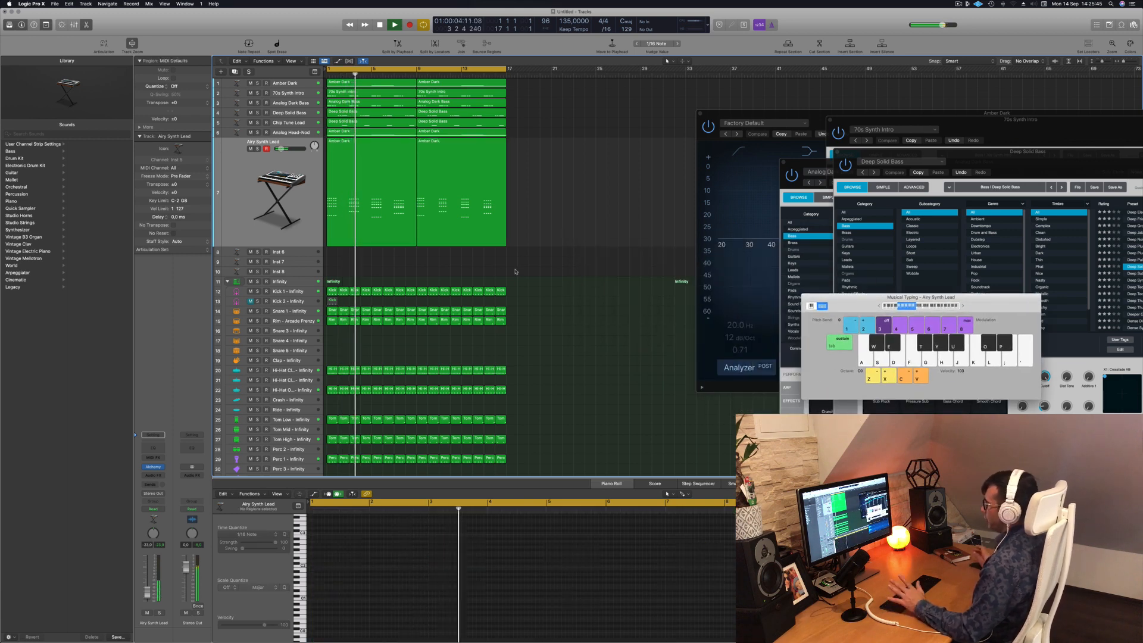
# Restart the loop and add a duplicate of the Airy Synth Lead track, with its sound, below the stab track
pyautogui.scroll(3, 597, 217)
pyautogui.scroll(-3, 599, 216)
pyautogui.scroll(2, 587, 215)
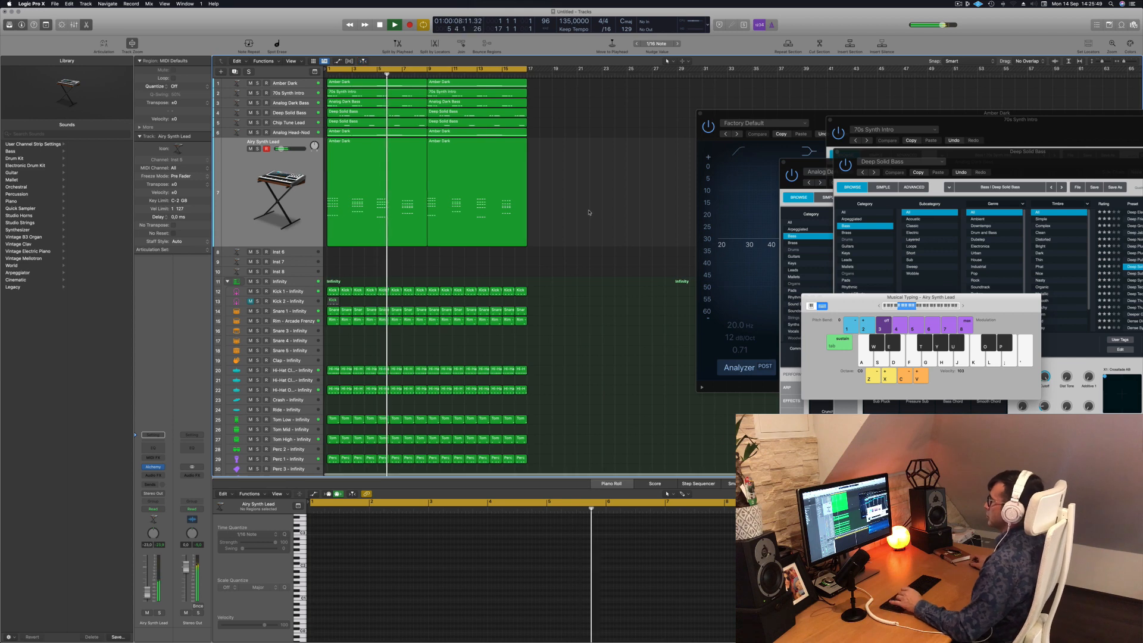
pyautogui.click(247, 172)
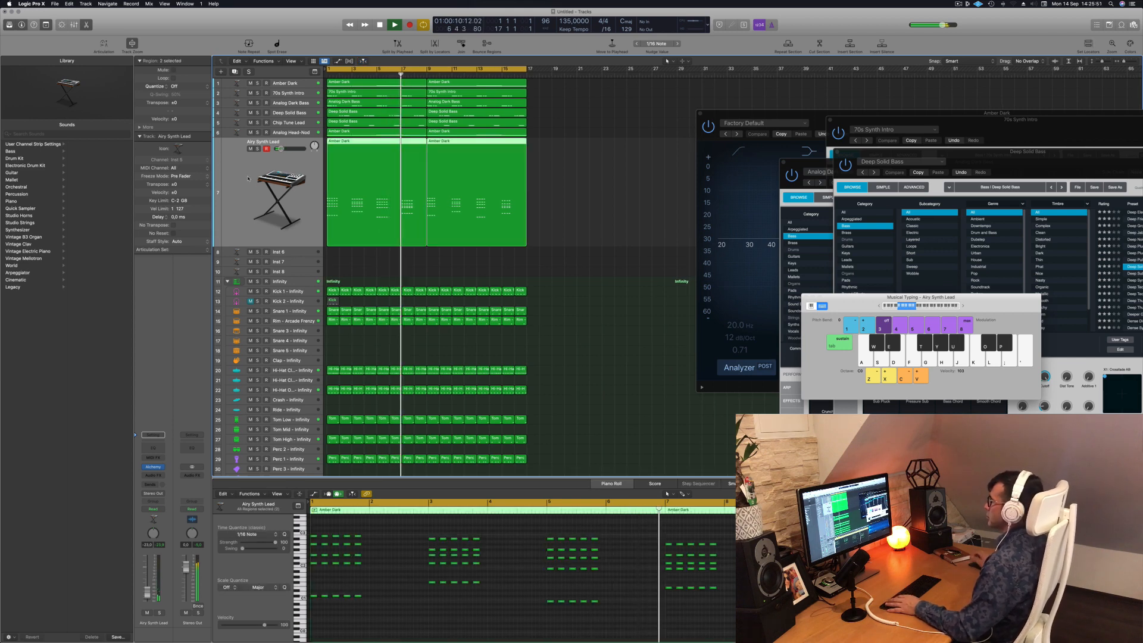
pyautogui.press('Return')
pyautogui.click(235, 72)
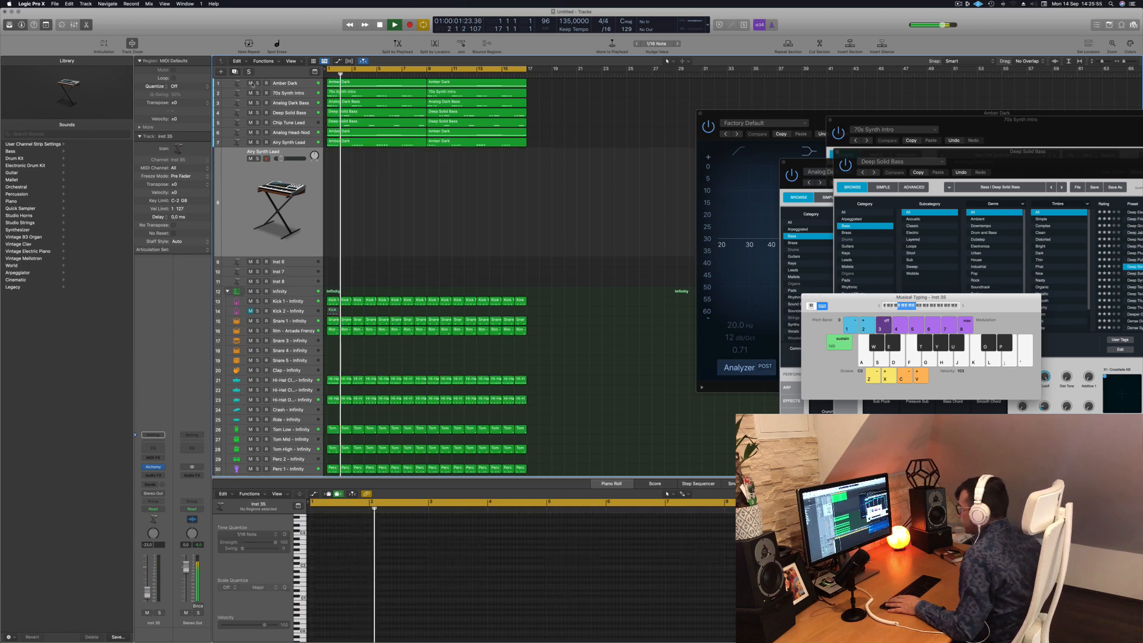
# Open Alchemy on the duplicated track, place its window beside the regions, and restart the loop with that track selected
pyautogui.click(400, 141)
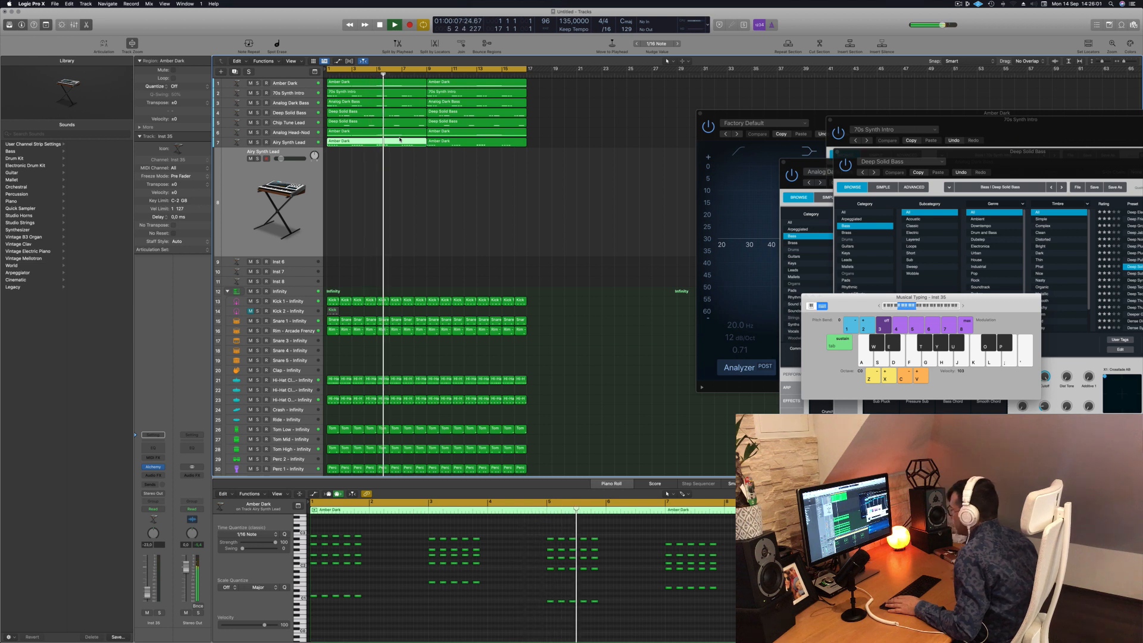
pyautogui.click(265, 195)
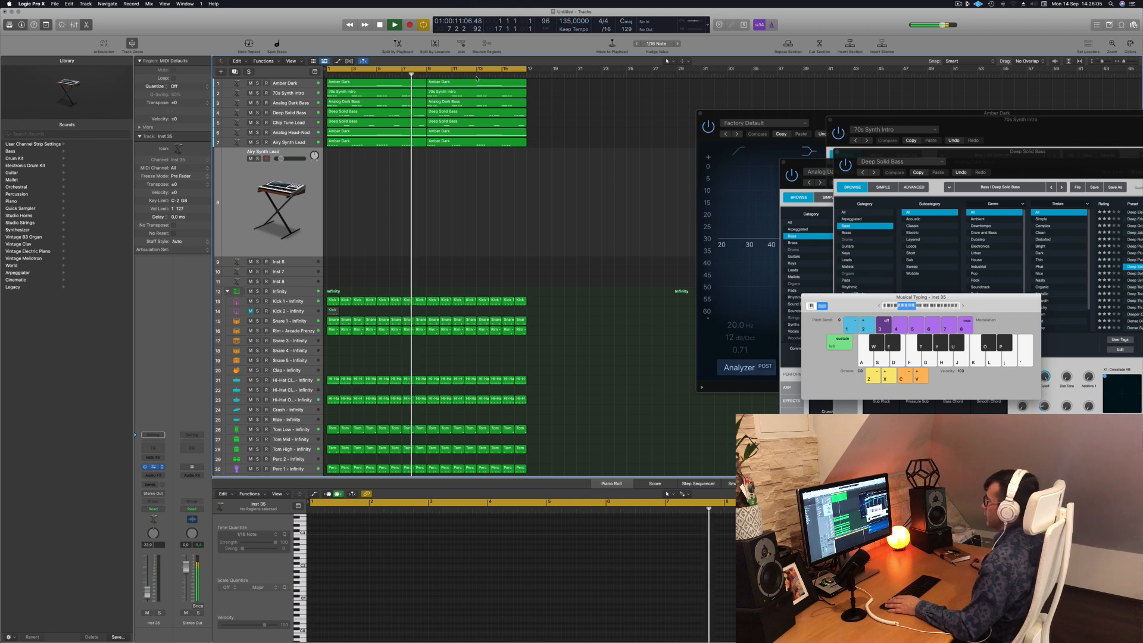
pyautogui.click(153, 467)
pyautogui.moveTo(583, 99); pyautogui.dragTo(788, 115)
pyautogui.press('space')
pyautogui.press('space')
pyautogui.click(241, 227)
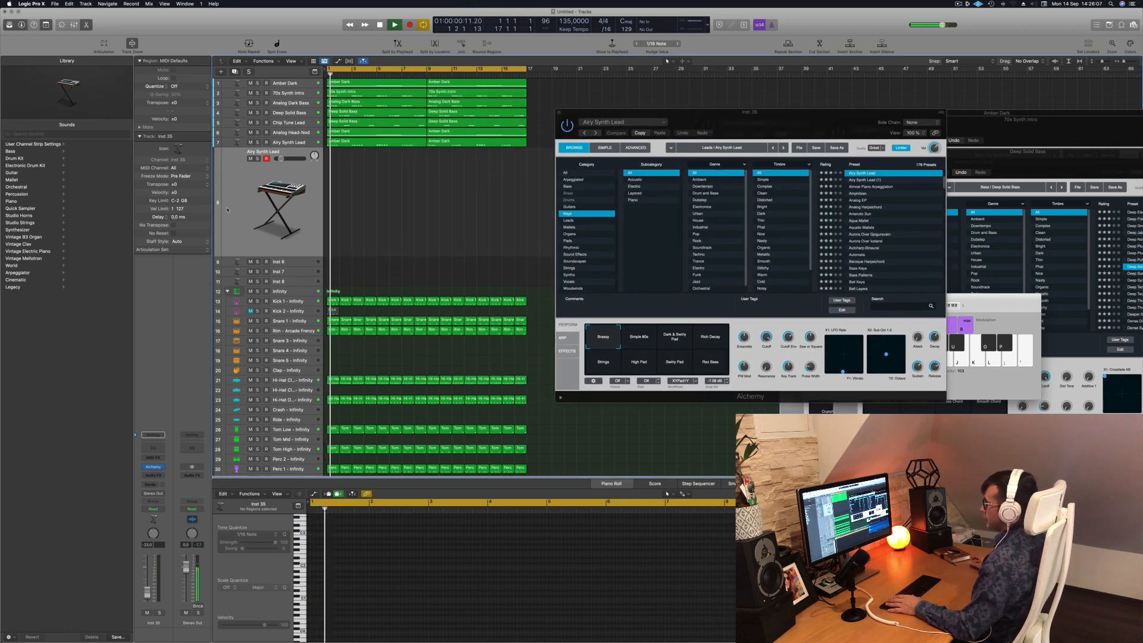
# Add a send from the duplicated Airy Synth Lead track to an unused bus
pyautogui.click(153, 484)
pyautogui.moveTo(159, 499)
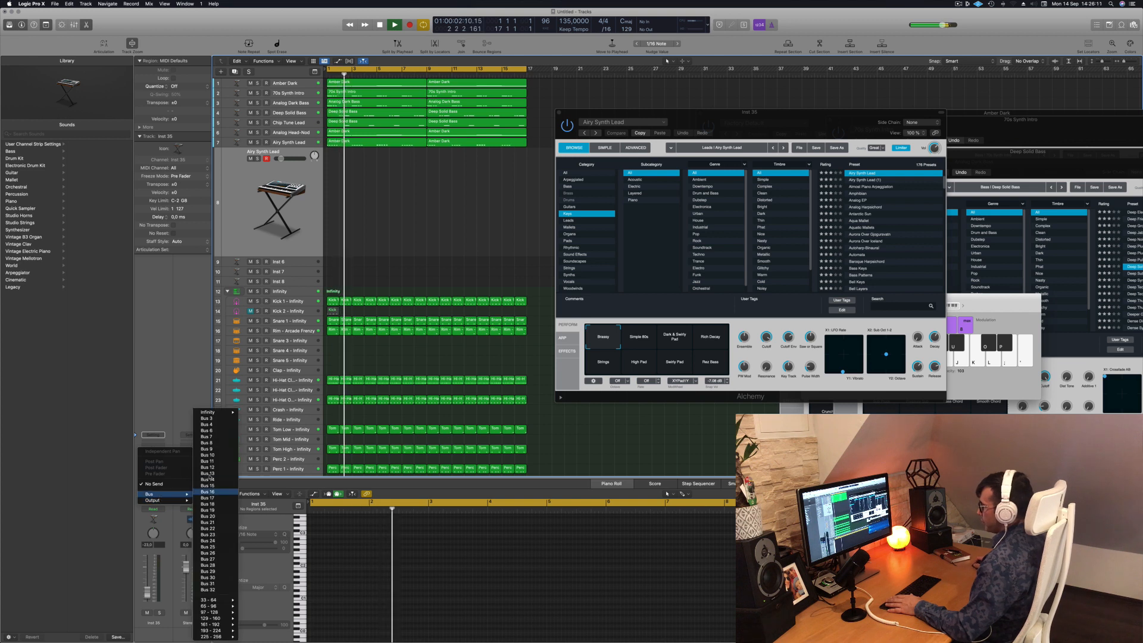
pyautogui.click(203, 418)
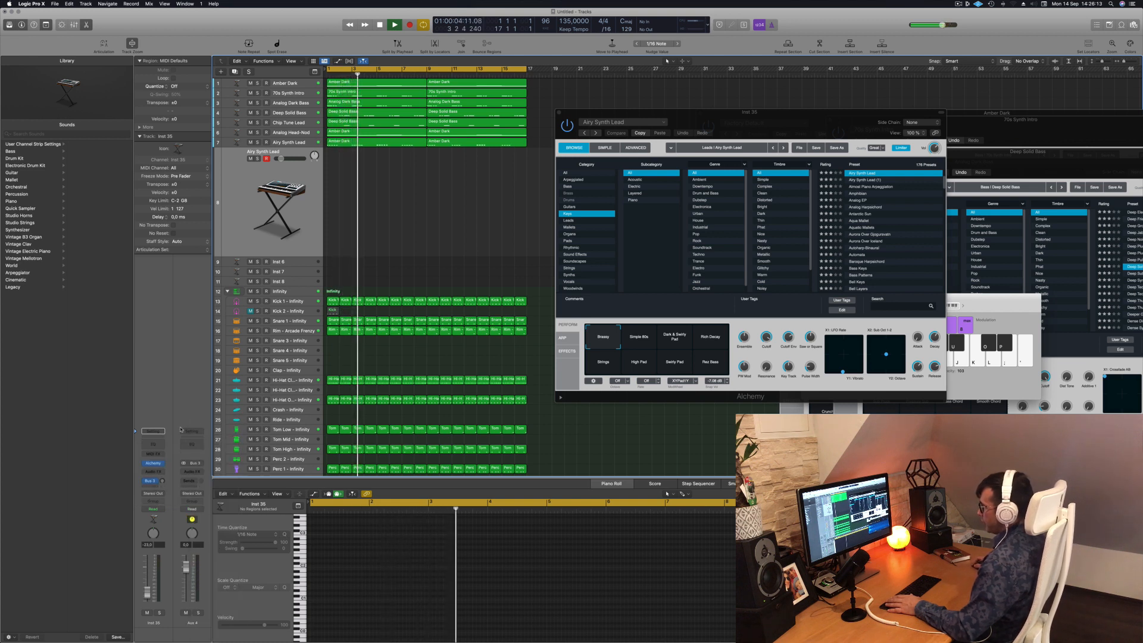
# Insert a stereo SilverVerb on the new aux channel and raise the duplicated track's send level
pyautogui.click(195, 472)
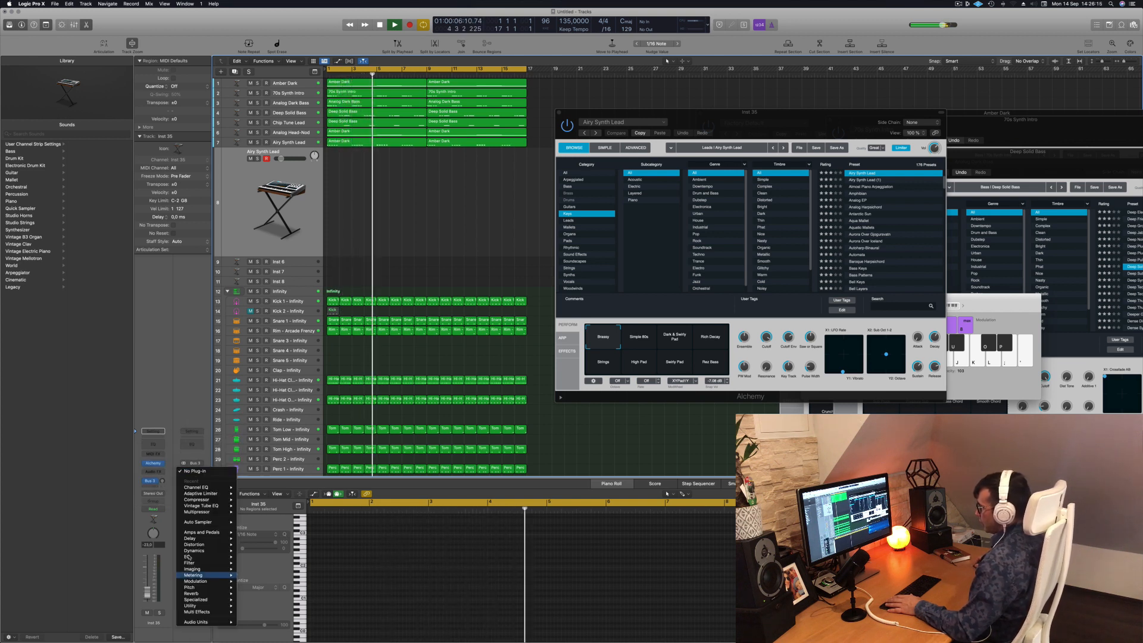
pyautogui.moveTo(207, 558)
pyautogui.moveTo(211, 593)
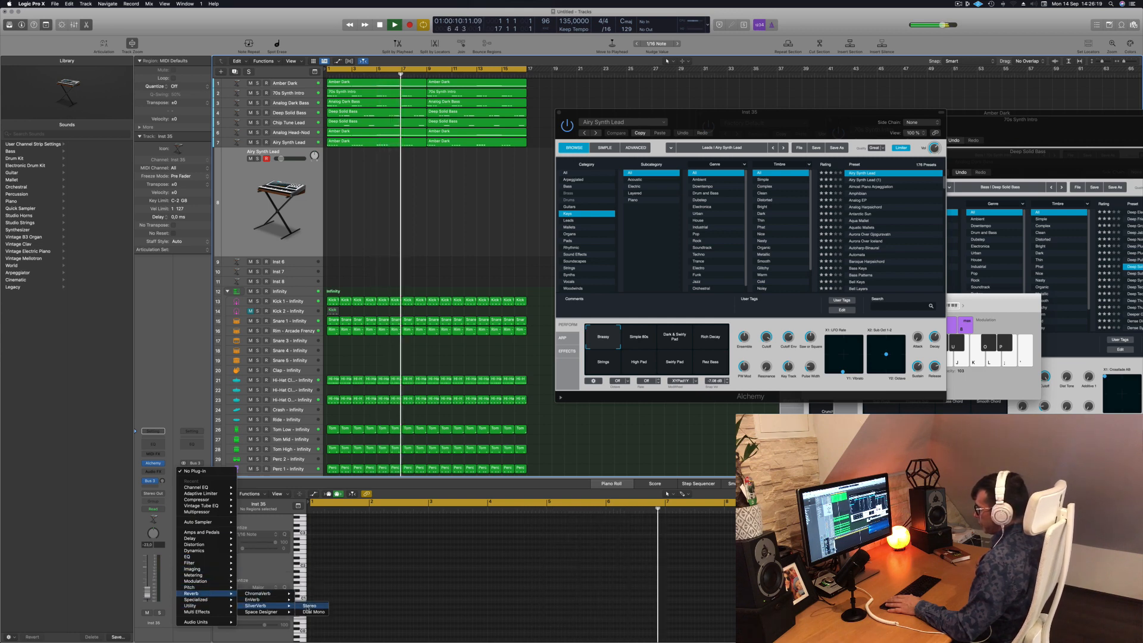
pyautogui.click(267, 606)
pyautogui.moveTo(162, 480); pyautogui.dragTo(161, 455)
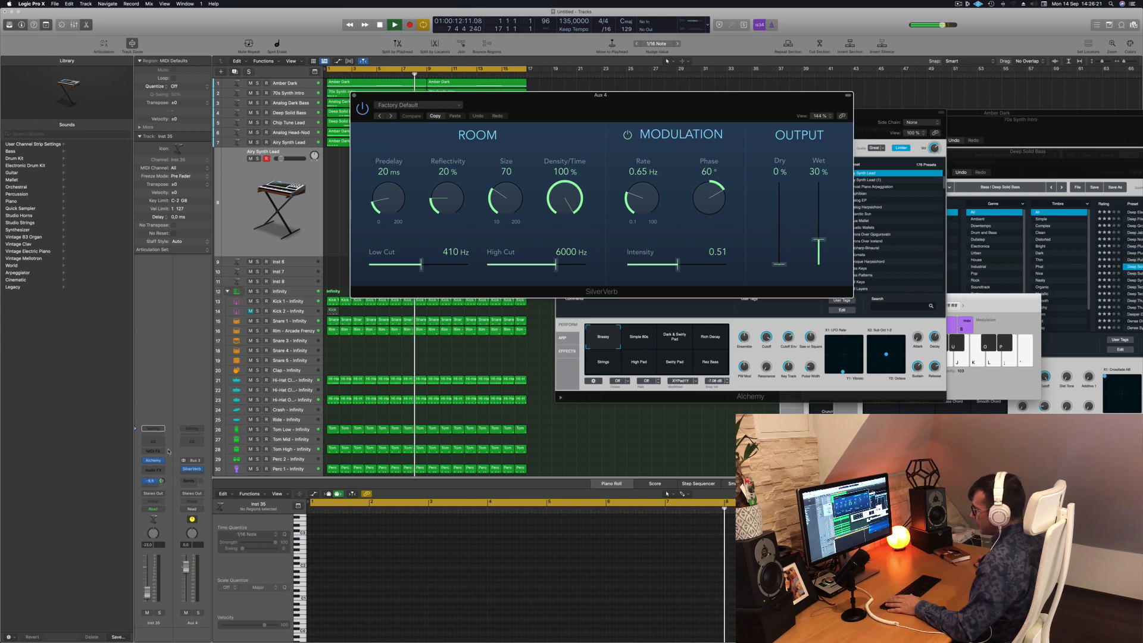
pyautogui.click(280, 202)
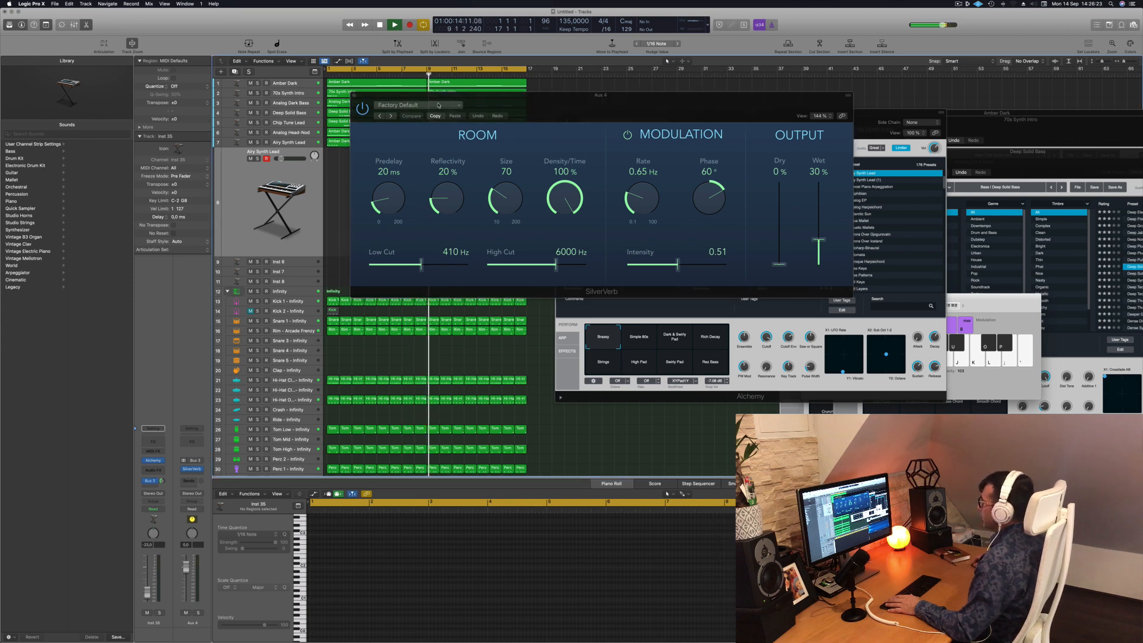
# Load the grandiose preset in SilverVerb and set its wet output to 100%
pyautogui.click(416, 105)
pyautogui.click(407, 237)
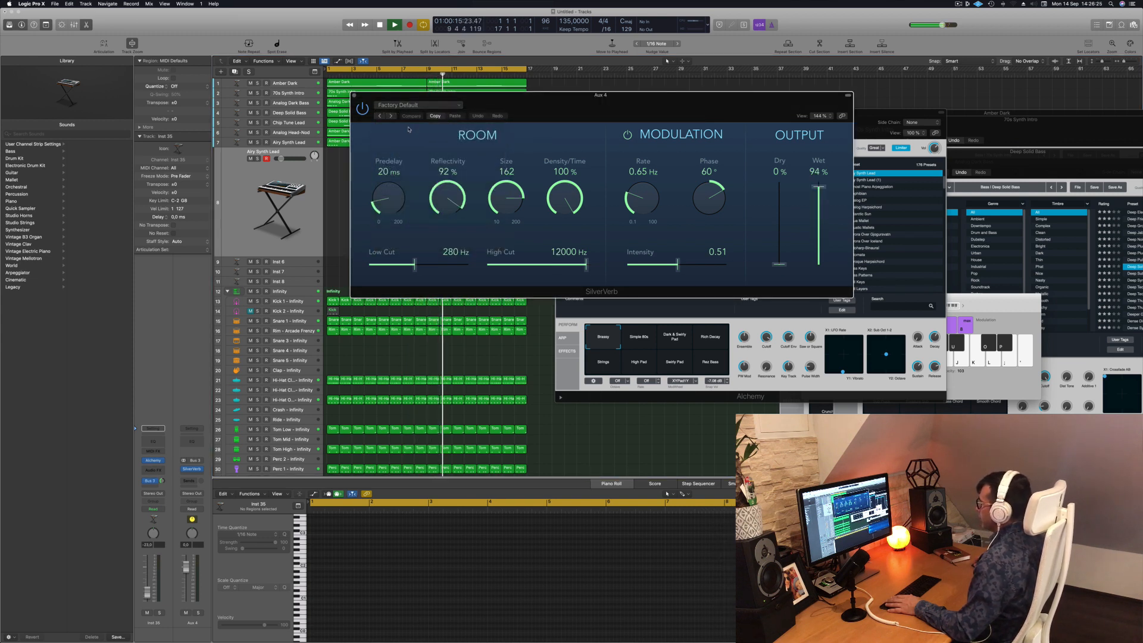
pyautogui.moveTo(820, 189); pyautogui.dragTo(817, 142)
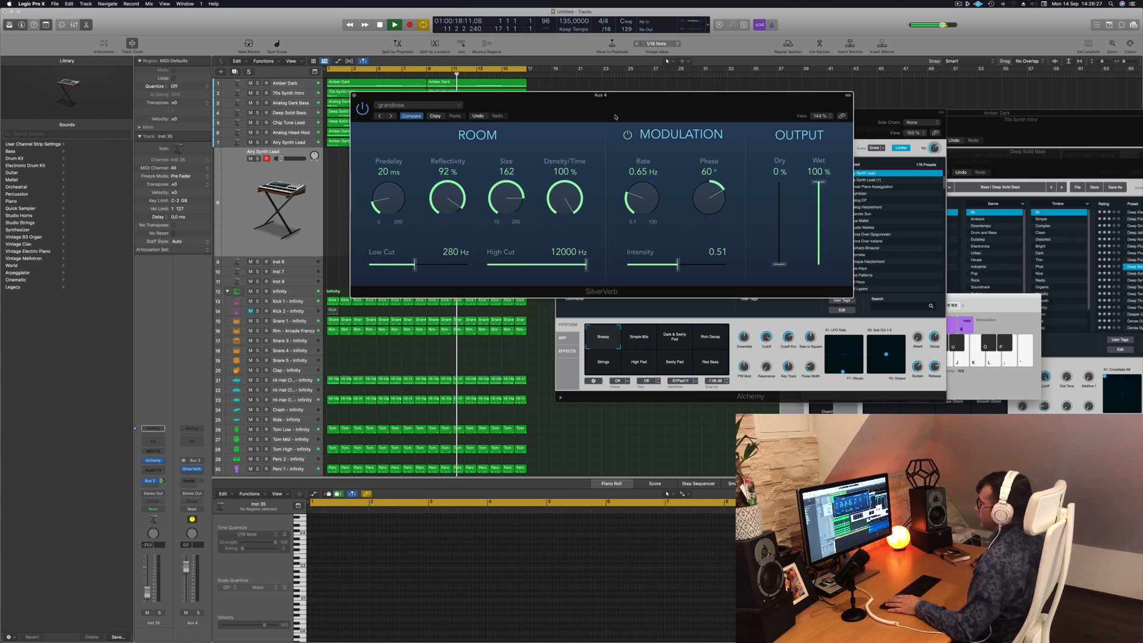
pyautogui.moveTo(570, 109); pyautogui.dragTo(593, 105)
# Play the loop with the duplicated track selected, show Musical Typing and shift its range up three octaves
pyautogui.click(236, 196)
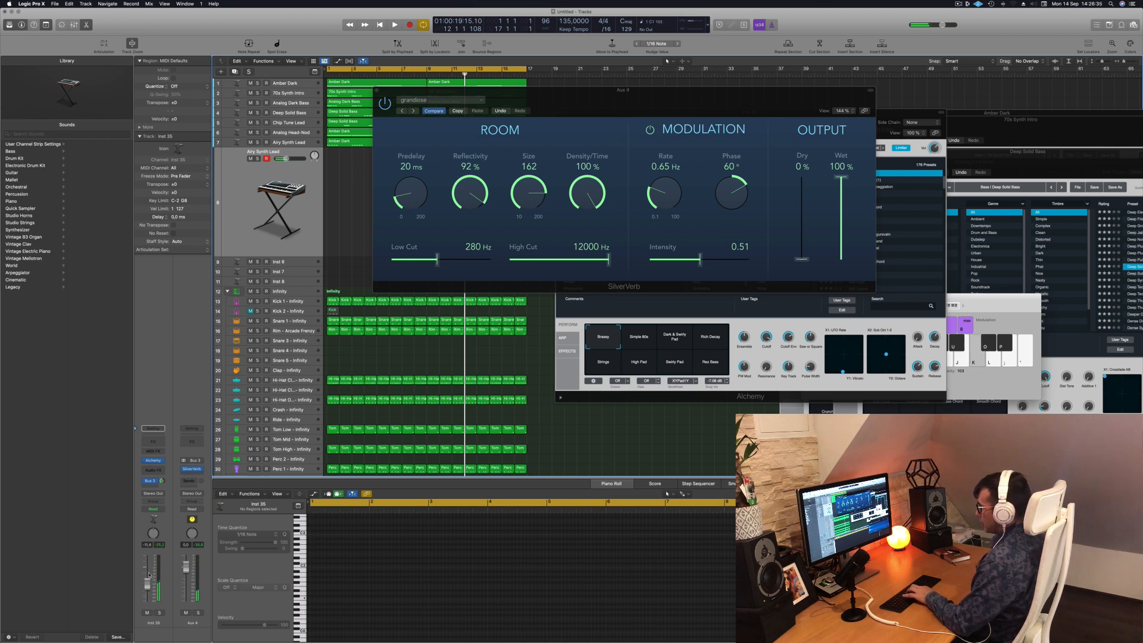
pyautogui.press('space')
pyautogui.moveTo(620, 92); pyautogui.dragTo(596, 94)
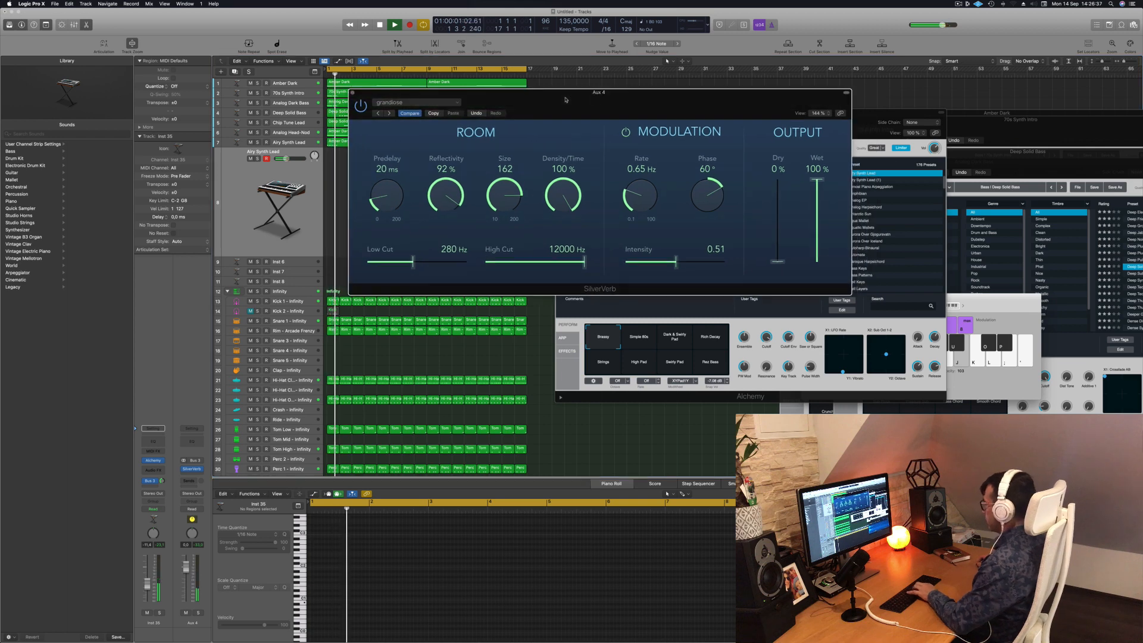
pyautogui.press('super+k')
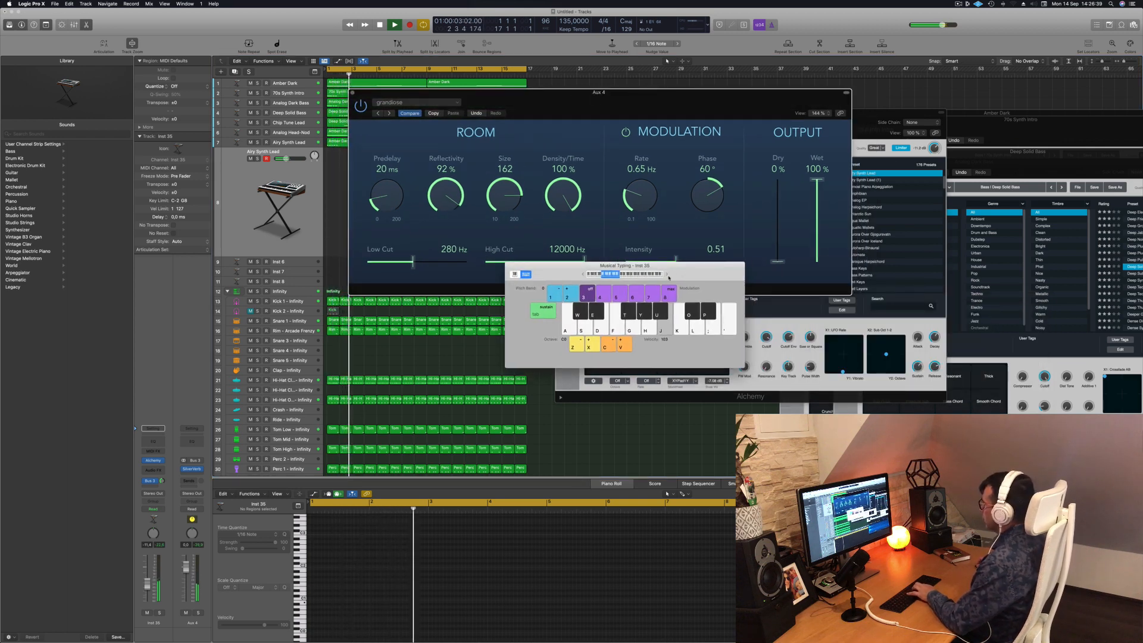
pyautogui.click(668, 275)
pyautogui.click(667, 275)
pyautogui.click(667, 275)
# Try high notes on the duplicated track over the loop, lower its volume and toggle its Alchemy window
pyautogui.press("'")
pyautogui.press('l')
pyautogui.moveTo(147, 582); pyautogui.dragTo(148, 592)
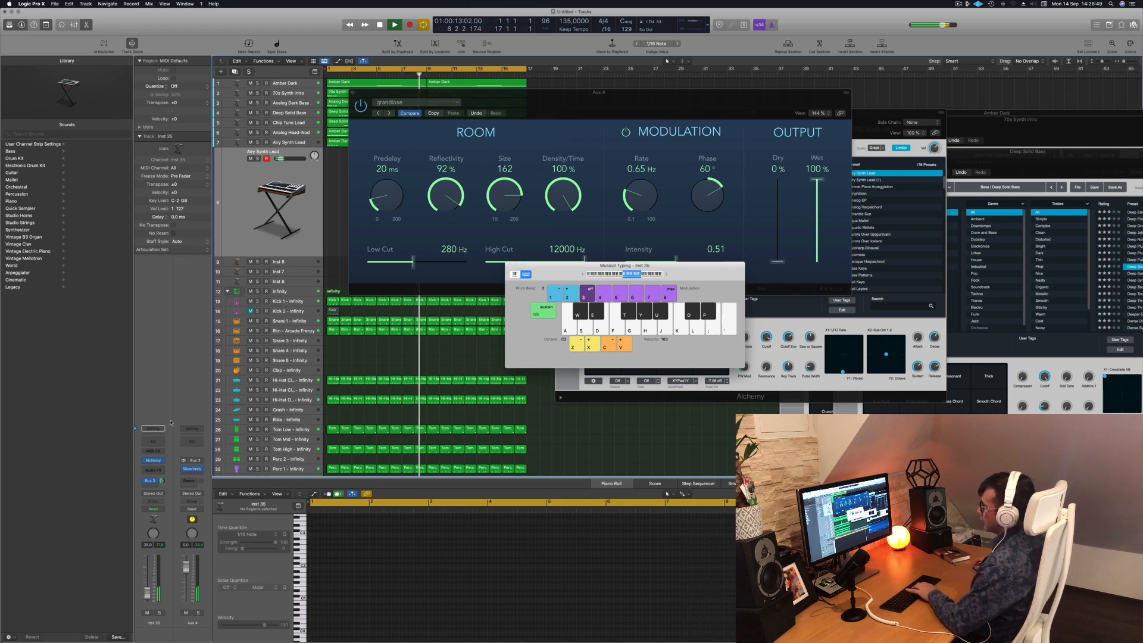
pyautogui.click(153, 462)
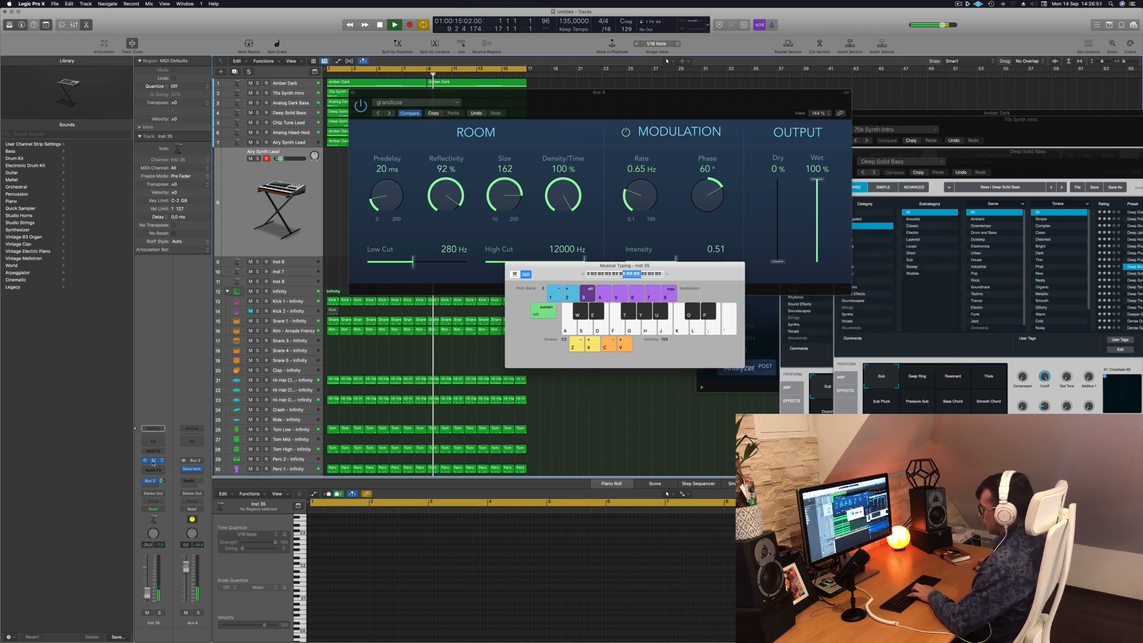
# Show the duplicated Airy Synth Lead's Alchemy window, record a short take over the loop and restart playback from the beginning
pyautogui.click(153, 462)
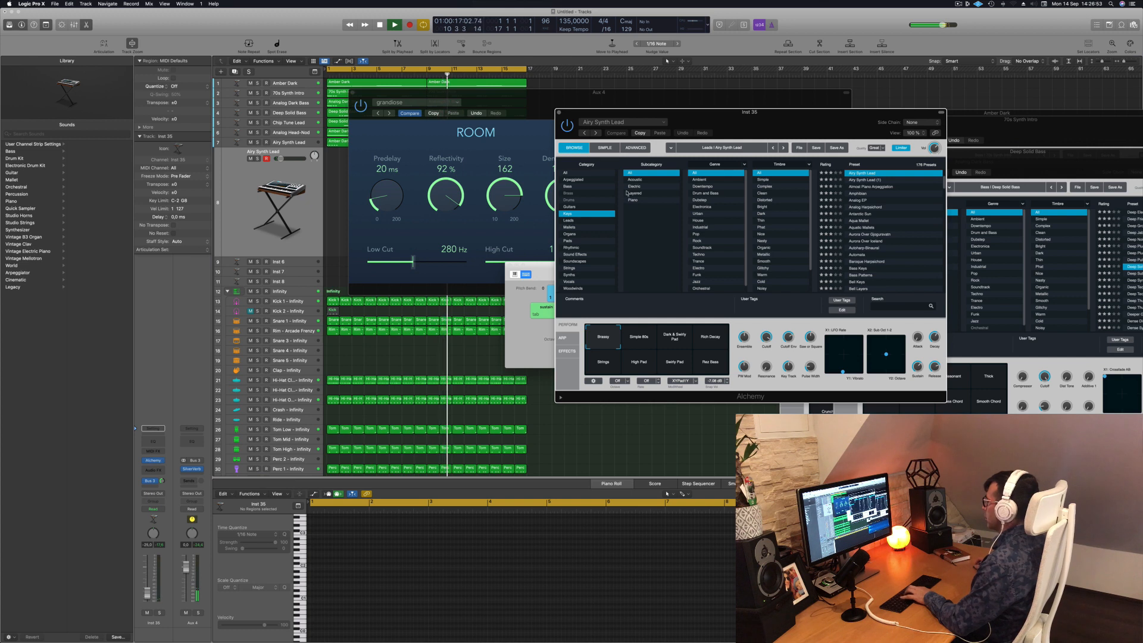
pyautogui.press('r')
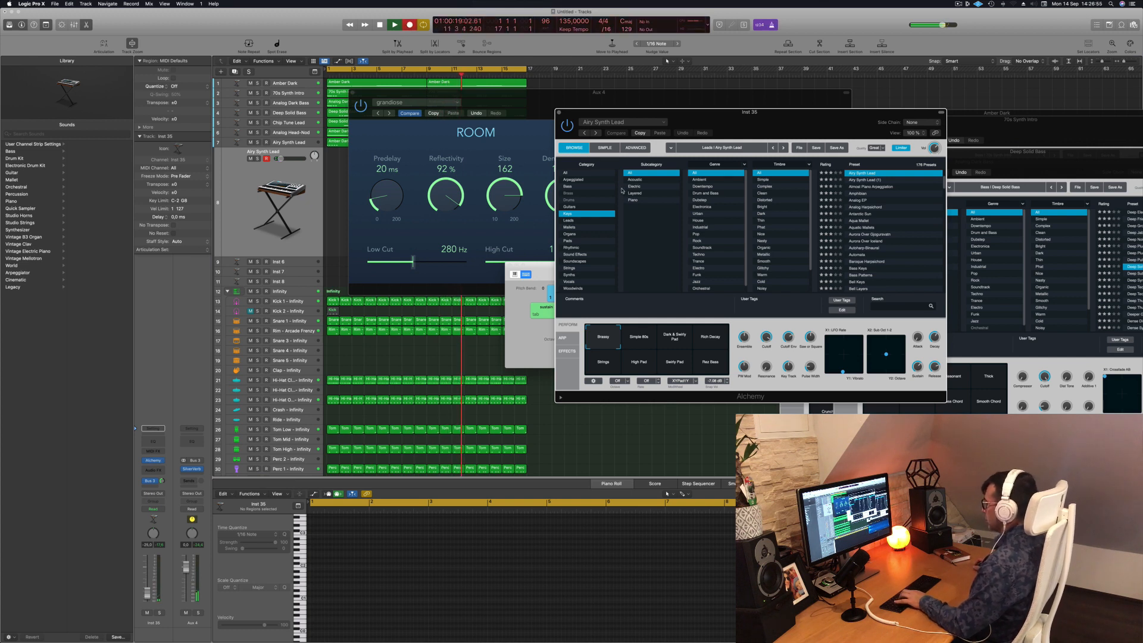
pyautogui.press('space')
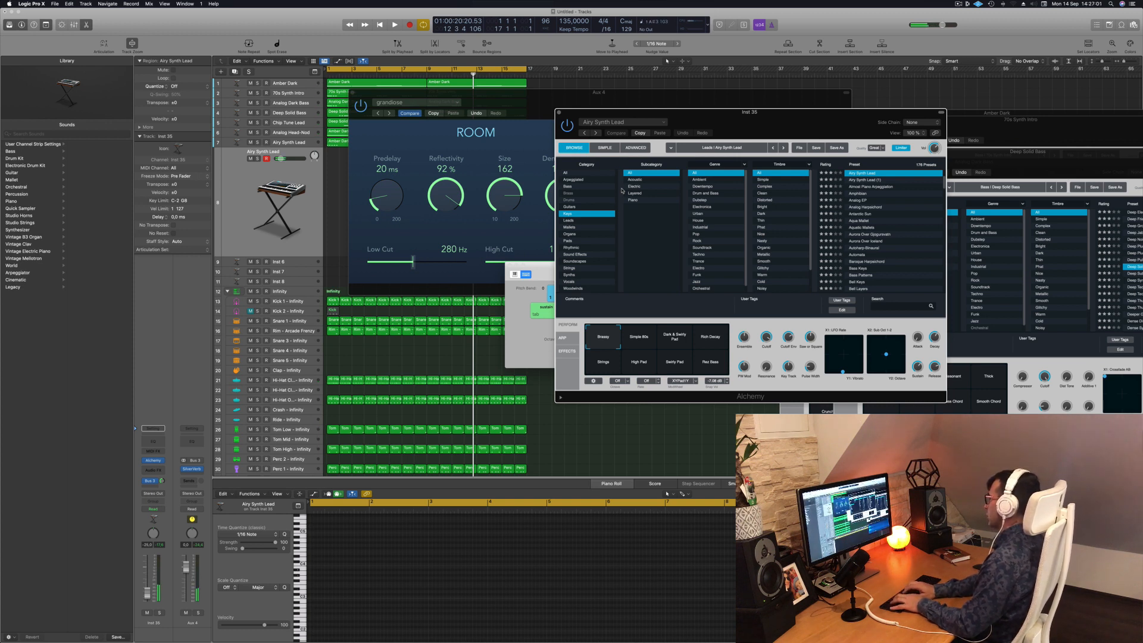
pyautogui.press('Return')
pyautogui.press('space')
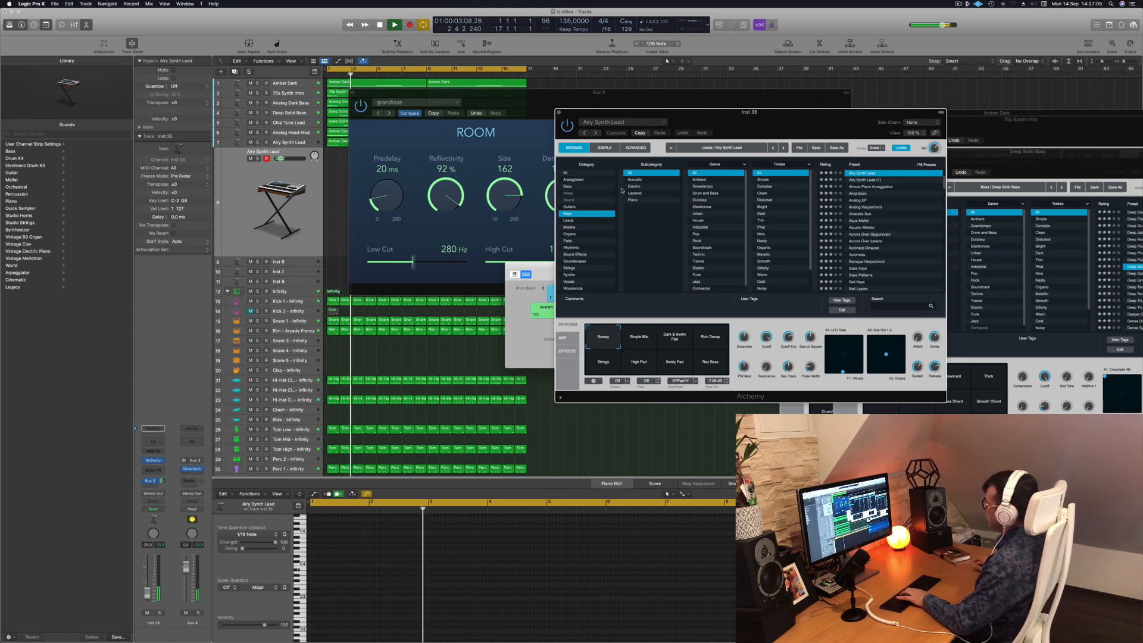
# Spread the Alchemy, SilverVerb and Musical Typing windows apart so they uncover the track regions
pyautogui.moveTo(830, 113); pyautogui.dragTo(871, 91)
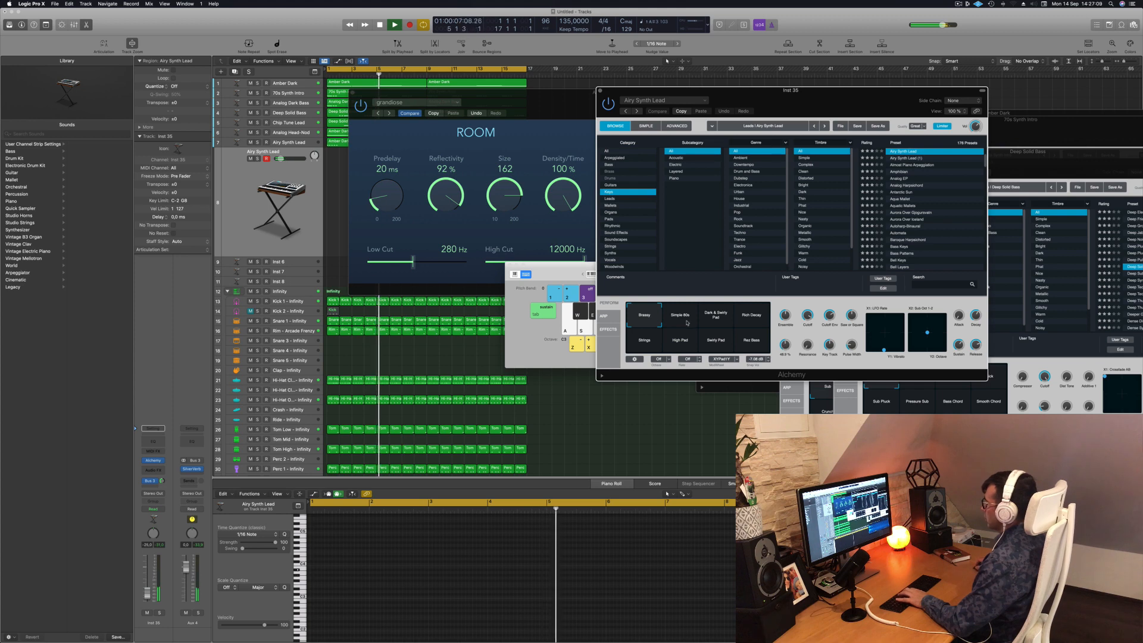
pyautogui.click(316, 230)
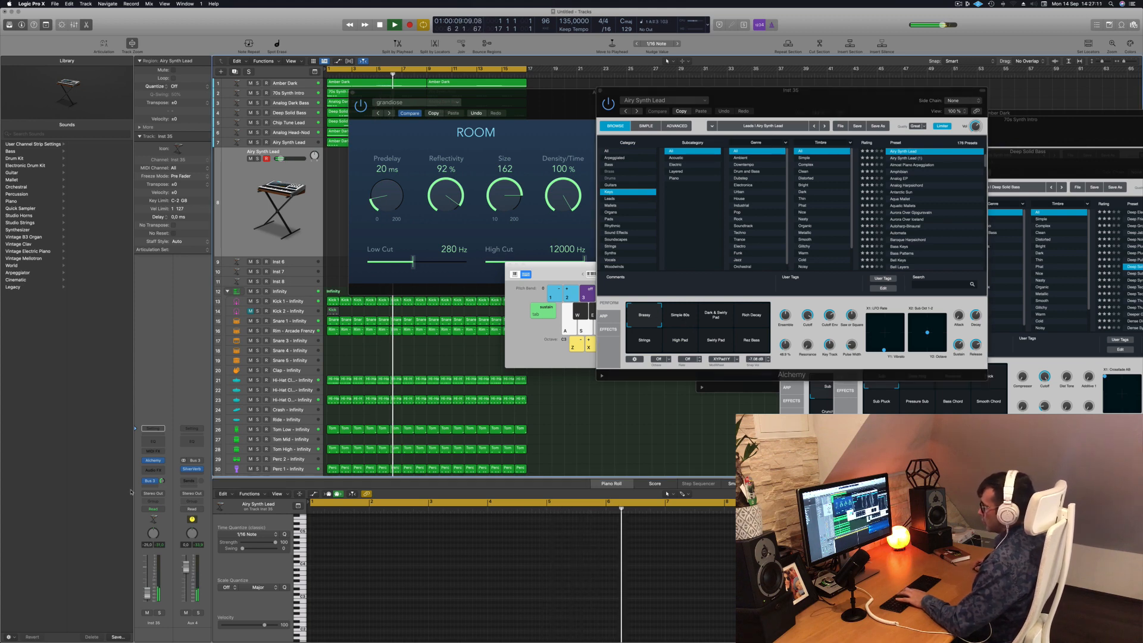
pyautogui.click(154, 462)
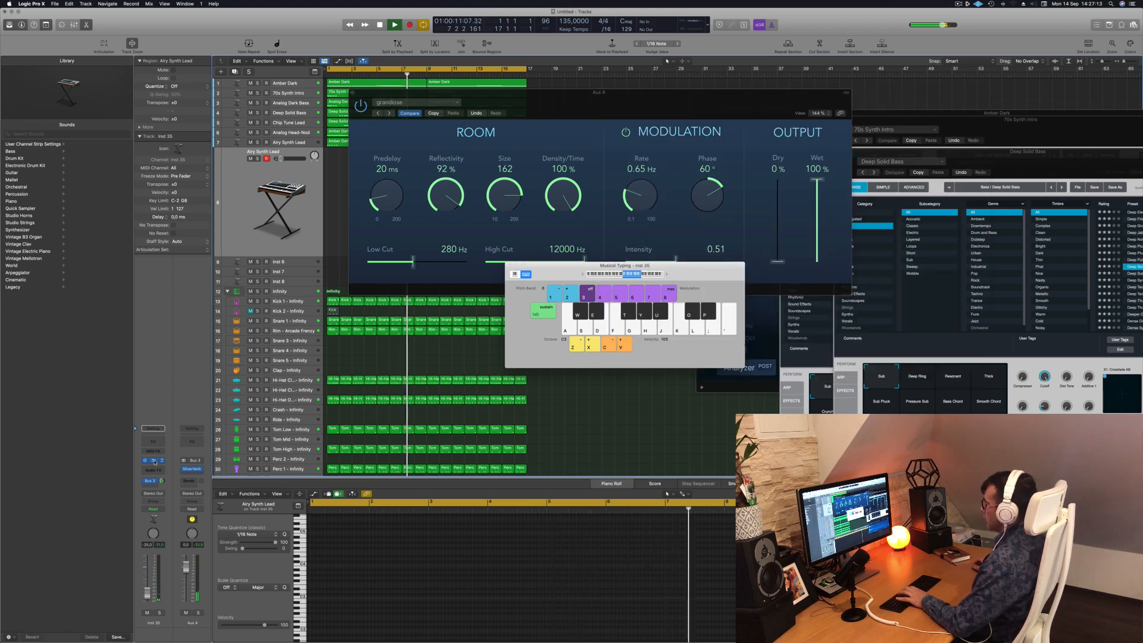
pyautogui.click(154, 461)
pyautogui.click(154, 462)
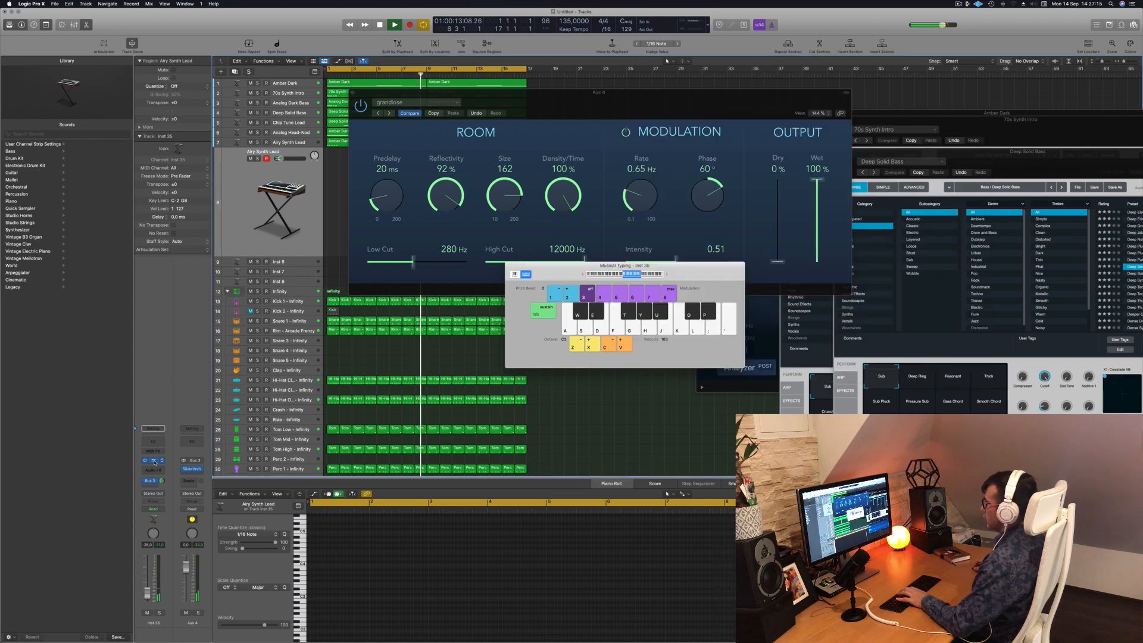
pyautogui.click(155, 461)
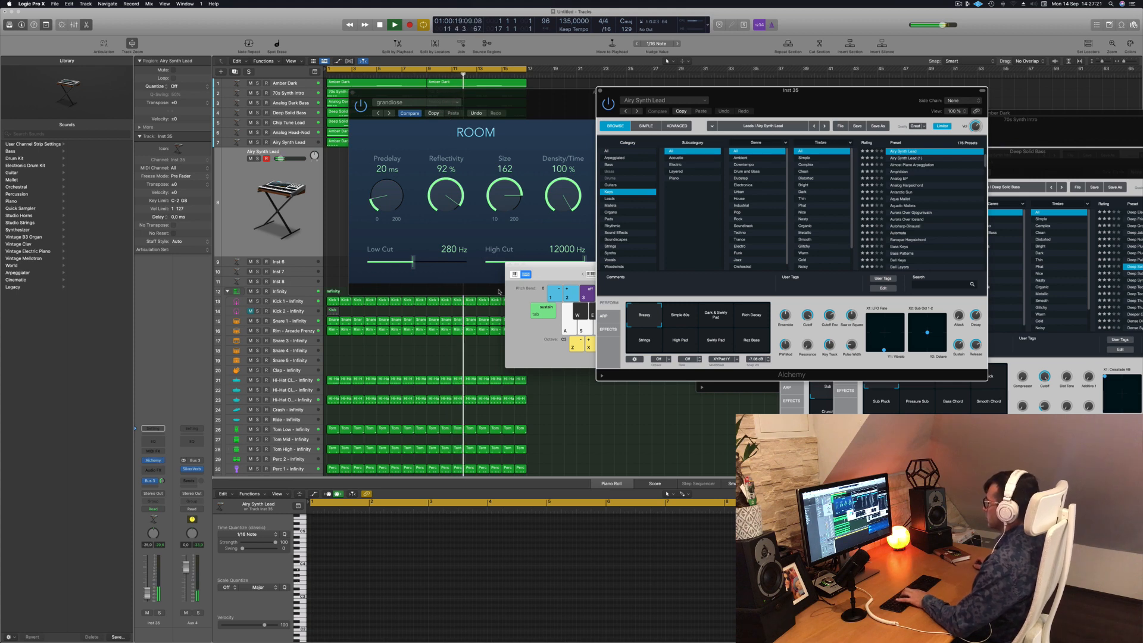
pyautogui.moveTo(567, 274); pyautogui.dragTo(389, 270)
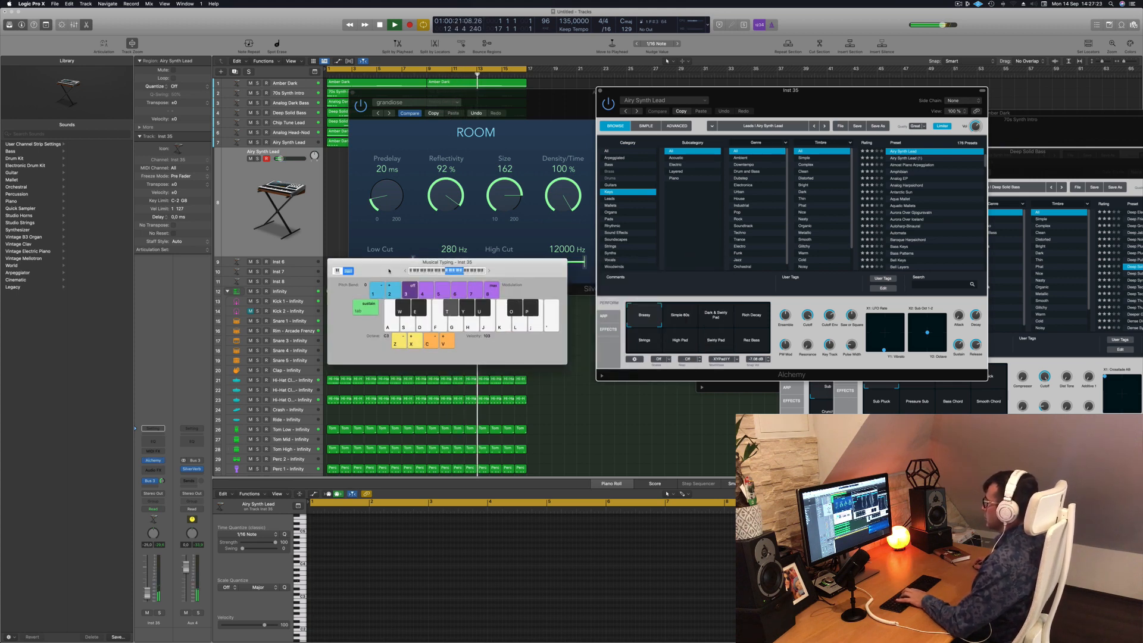
pyautogui.click(555, 111)
pyautogui.moveTo(555, 111); pyautogui.dragTo(973, 241)
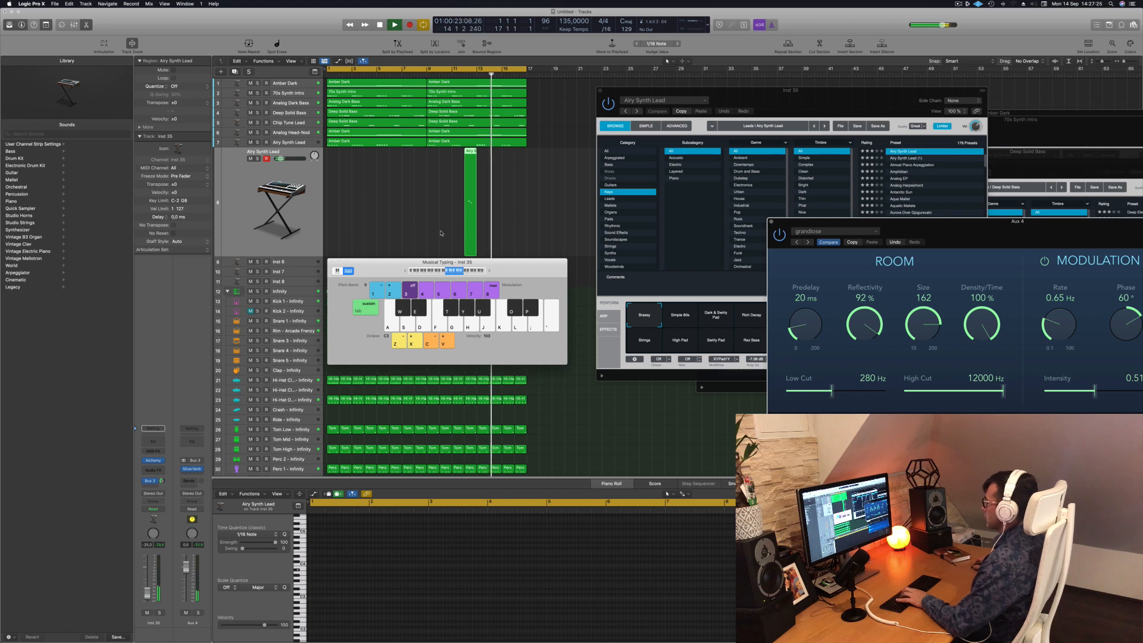
pyautogui.moveTo(828, 100); pyautogui.dragTo(740, 100)
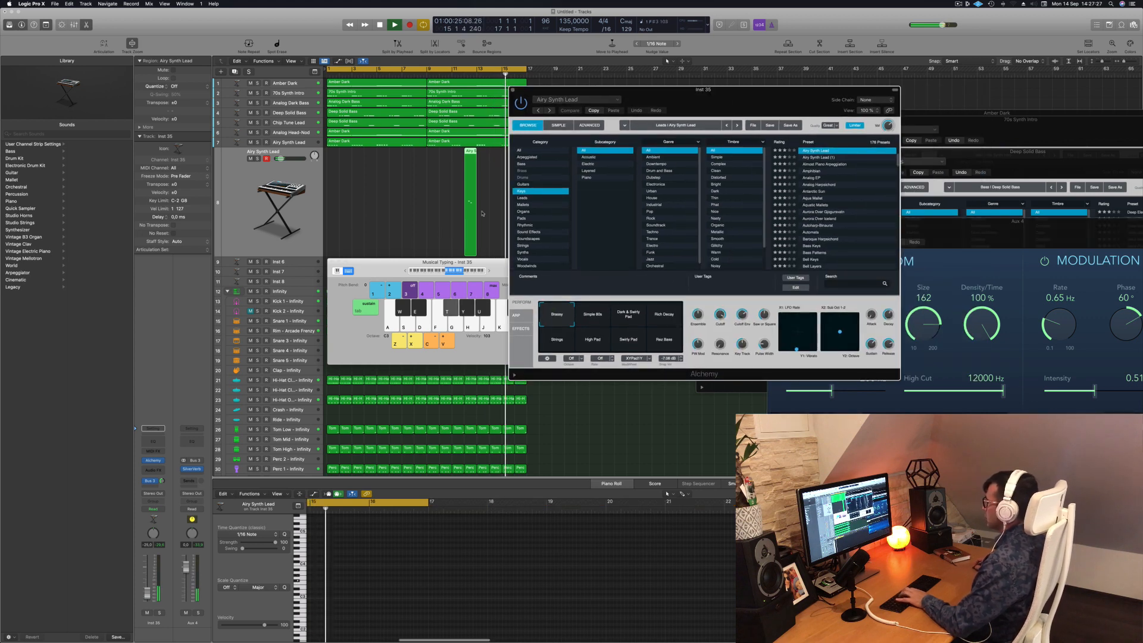
pyautogui.moveTo(382, 269); pyautogui.dragTo(383, 271)
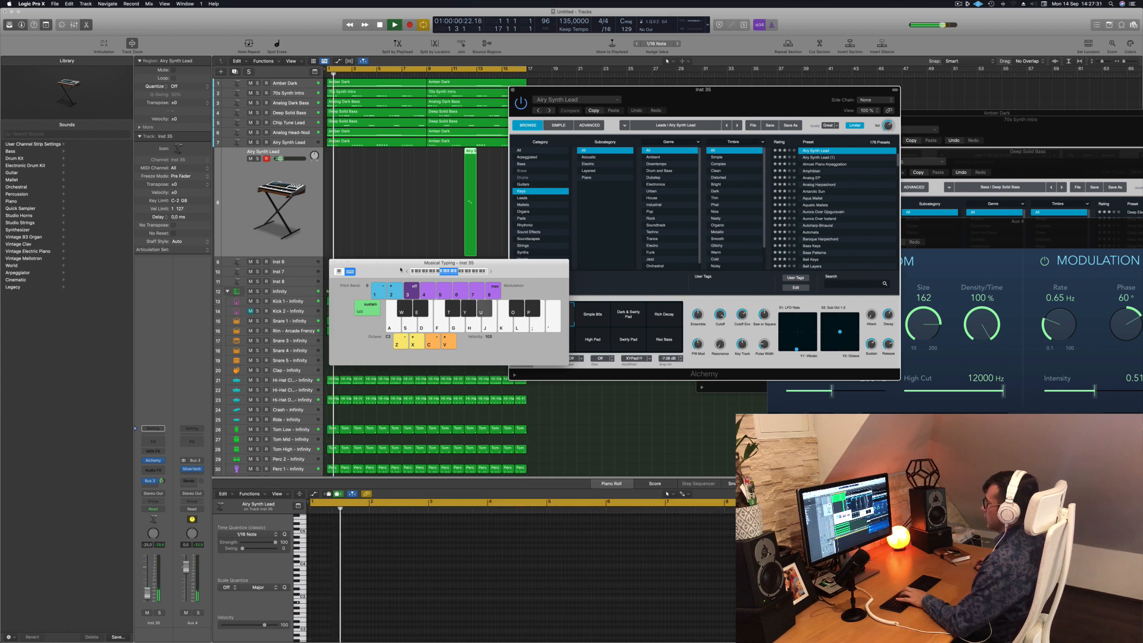
# Raise the duplicated track's volume slightly and switch its Alchemy performance snapshot to Rich Decay
pyautogui.moveTo(147, 593); pyautogui.dragTo(147, 588)
pyautogui.press('y')
pyautogui.press('u')
pyautogui.moveTo(772, 90); pyautogui.dragTo(801, 74)
pyautogui.click(614, 299)
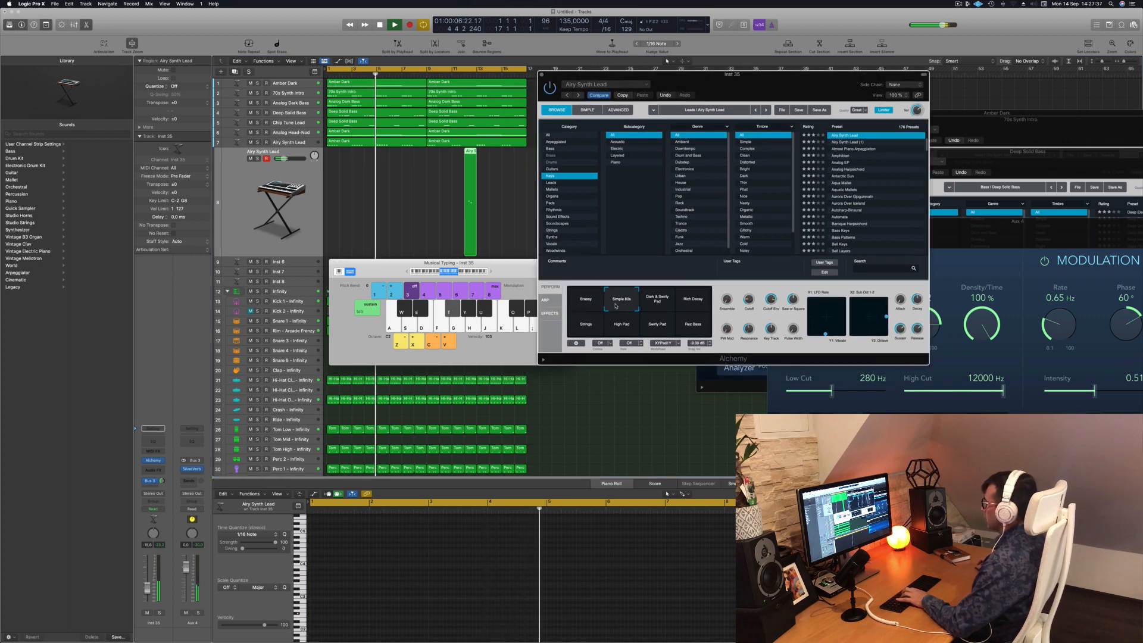
pyautogui.click(674, 304)
pyautogui.click(693, 300)
# Rehearse high notes with the Rich Decay sound on the duplicated track while the loop plays
pyautogui.press('y')
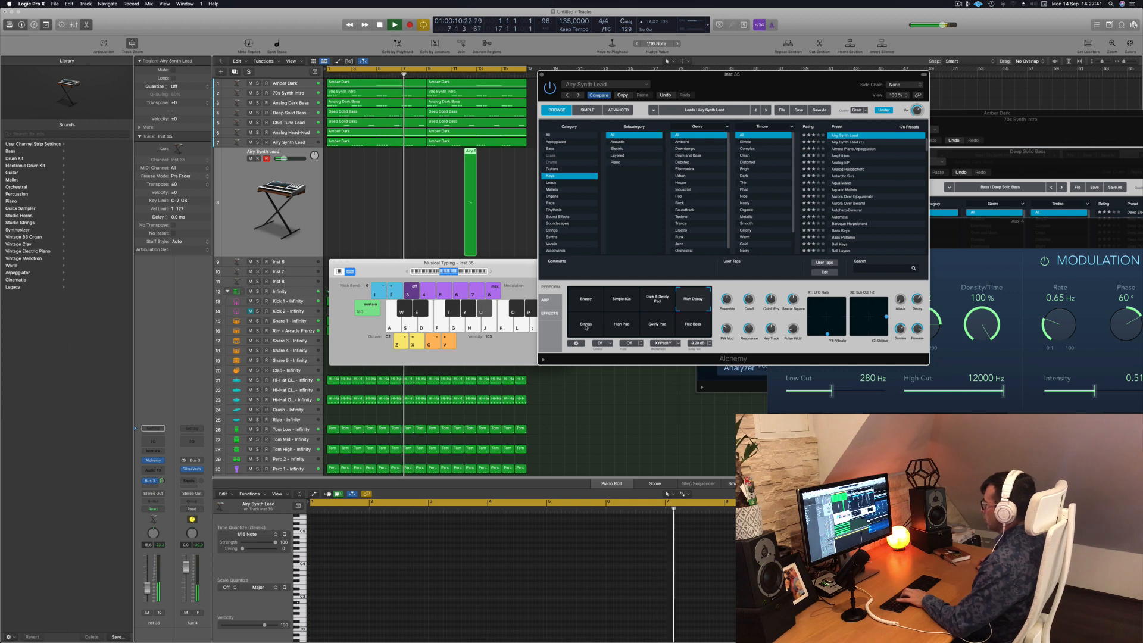
pyautogui.press('y')
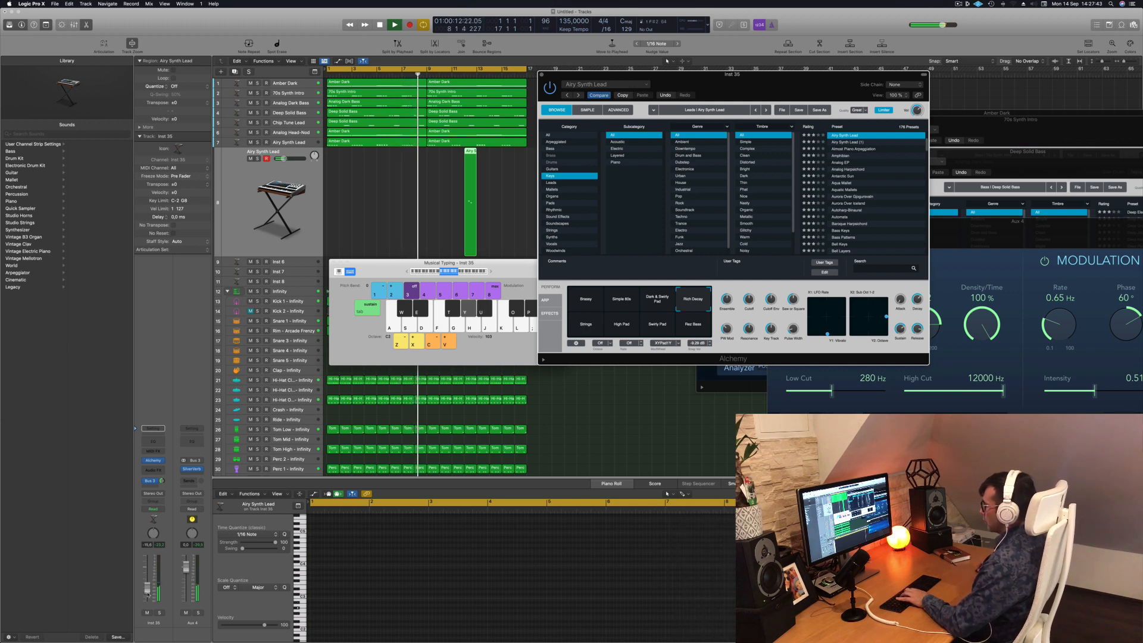
pyautogui.press('u')
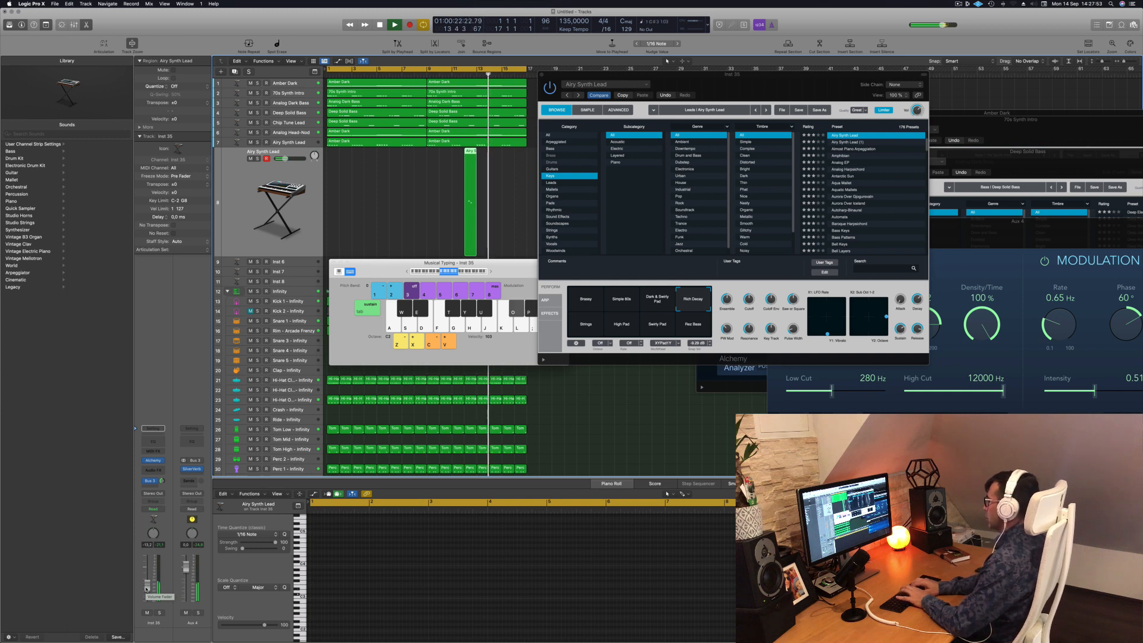
pyautogui.press('y')
pyautogui.press('u')
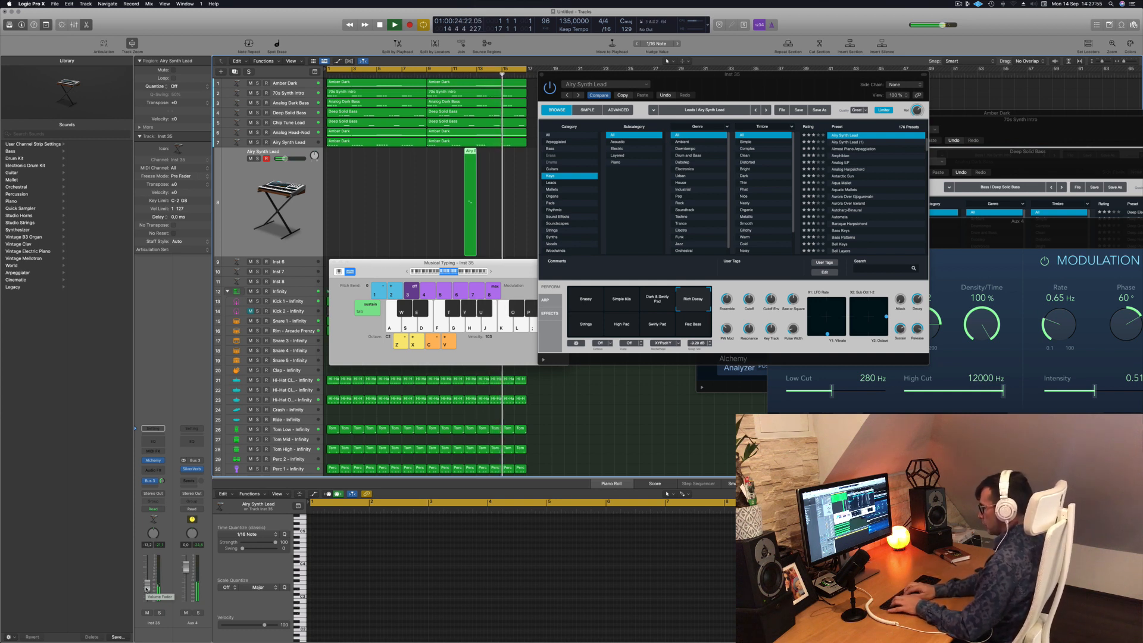
pyautogui.press('y')
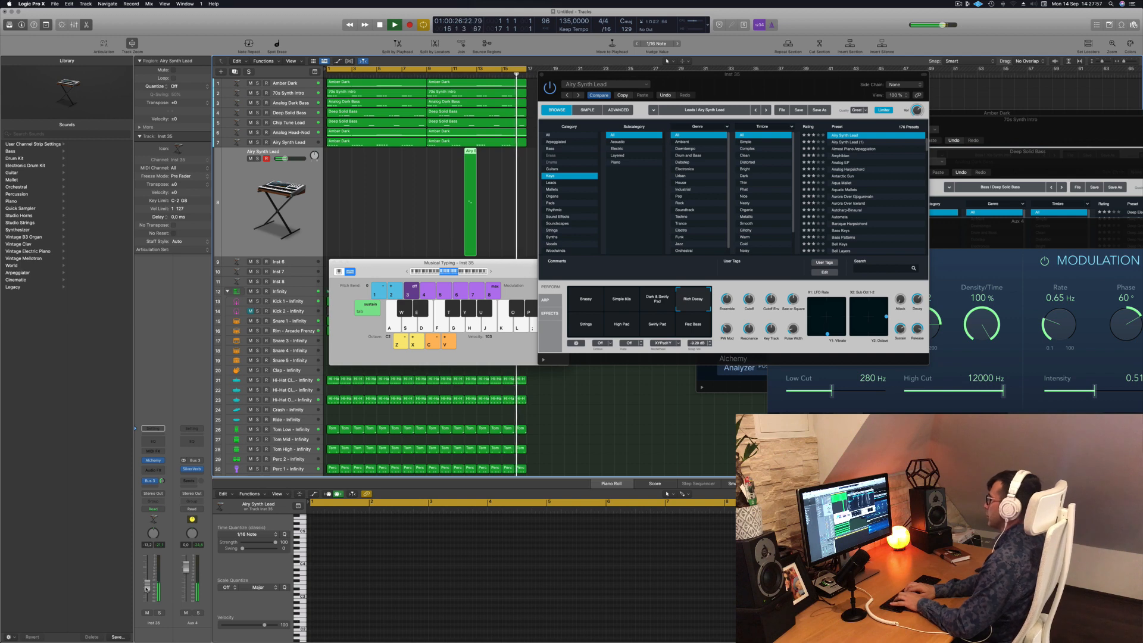
# Record a high-note melody on the duplicated track from the loop's start to about bar 13 and play it back
pyautogui.press('r')
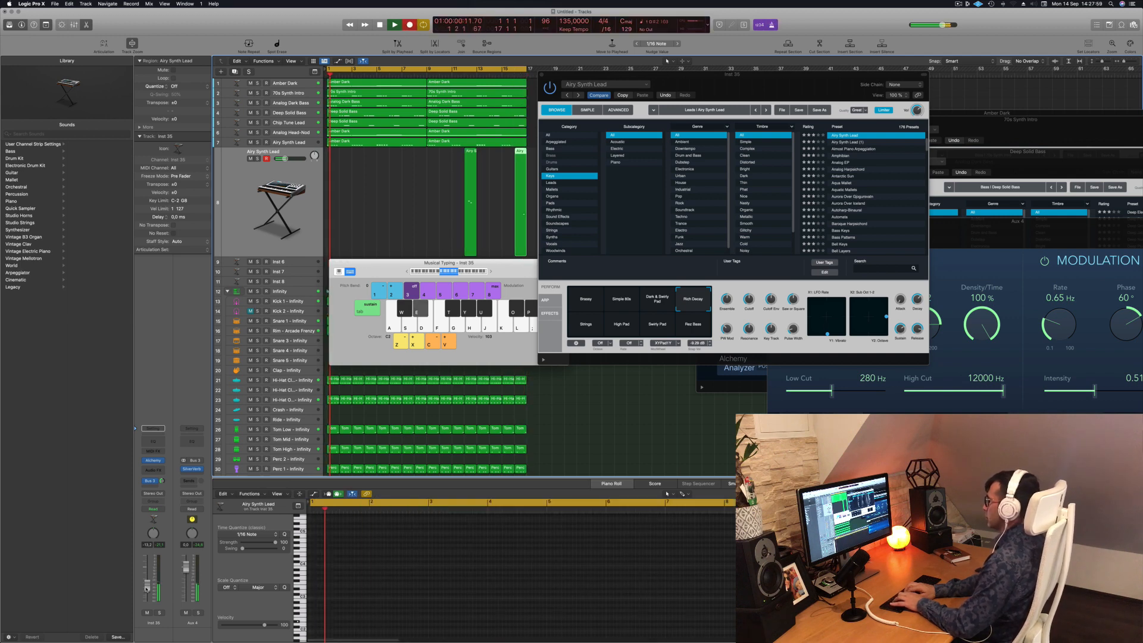
pyautogui.press('i')
pyautogui.press('u')
pyautogui.press('y')
pyautogui.press('e')
pyautogui.press('e')
pyautogui.press('u')
pyautogui.press('y')
pyautogui.press('e')
pyautogui.press('e')
pyautogui.press('u')
pyautogui.press('y')
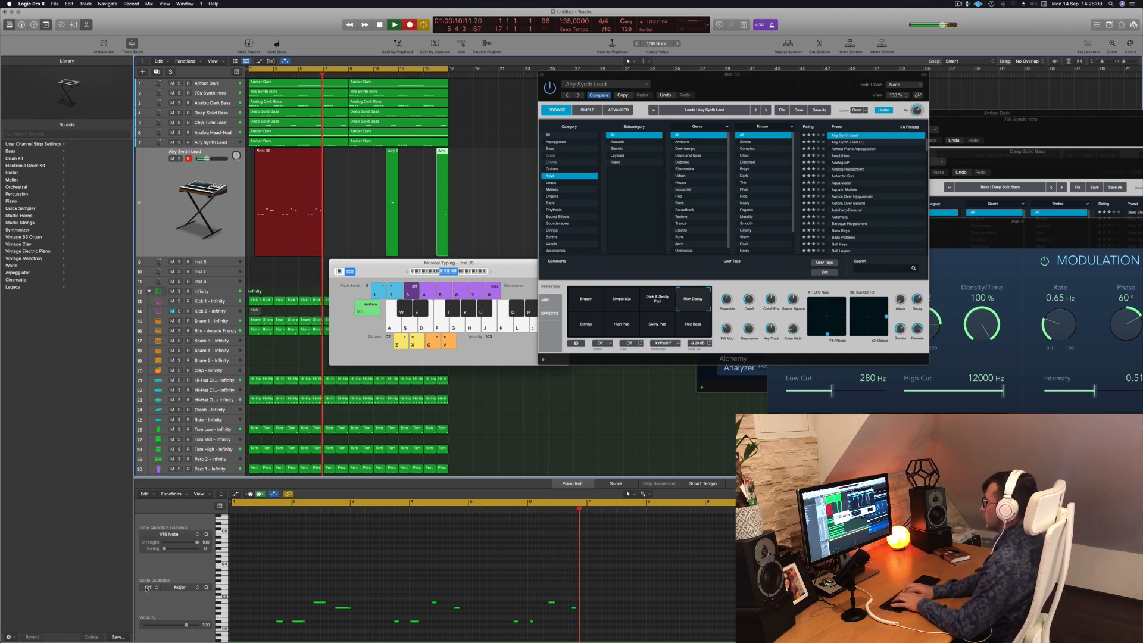
pyautogui.press('y')
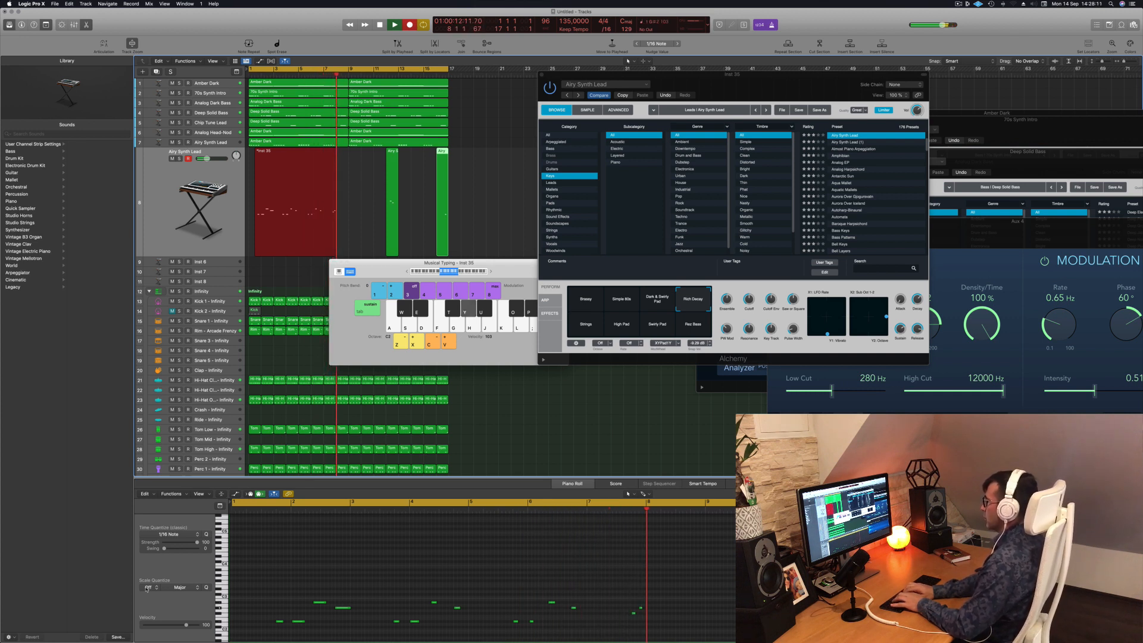
pyautogui.press('y')
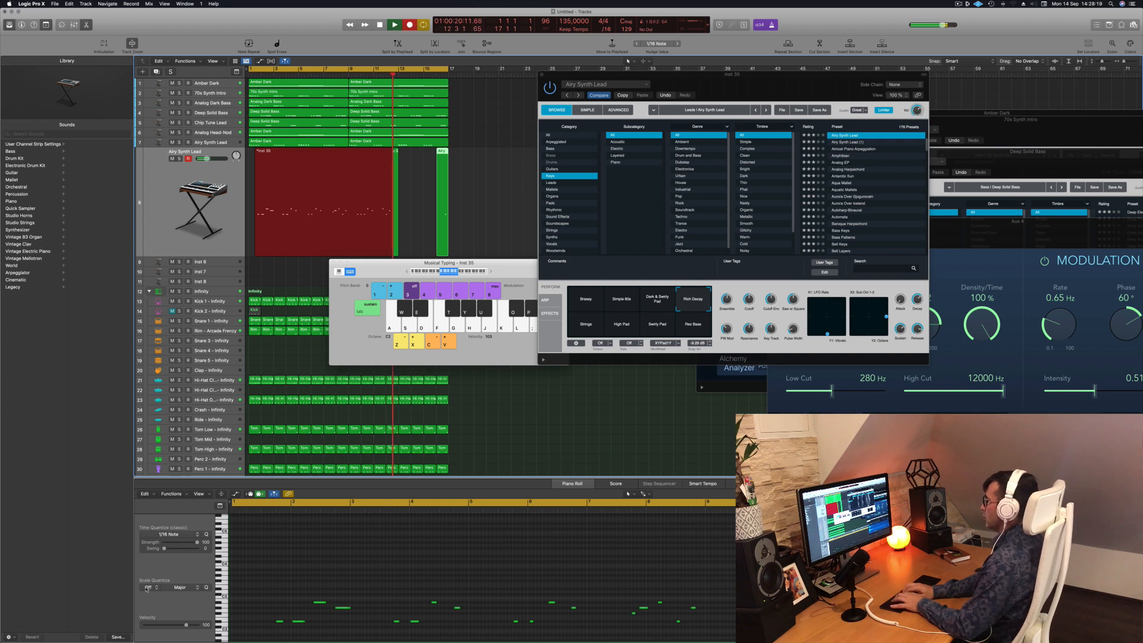
pyautogui.press('space')
pyautogui.press('space')
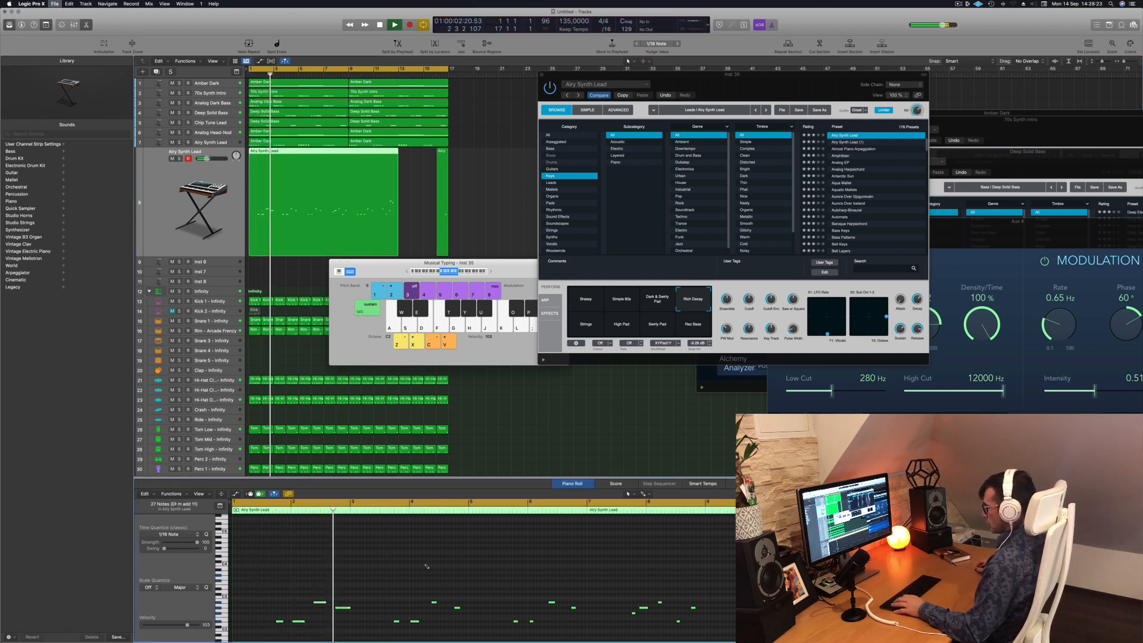
# Save the project as "Episode 136 guys" in the Logic folder
pyautogui.press('super+s')
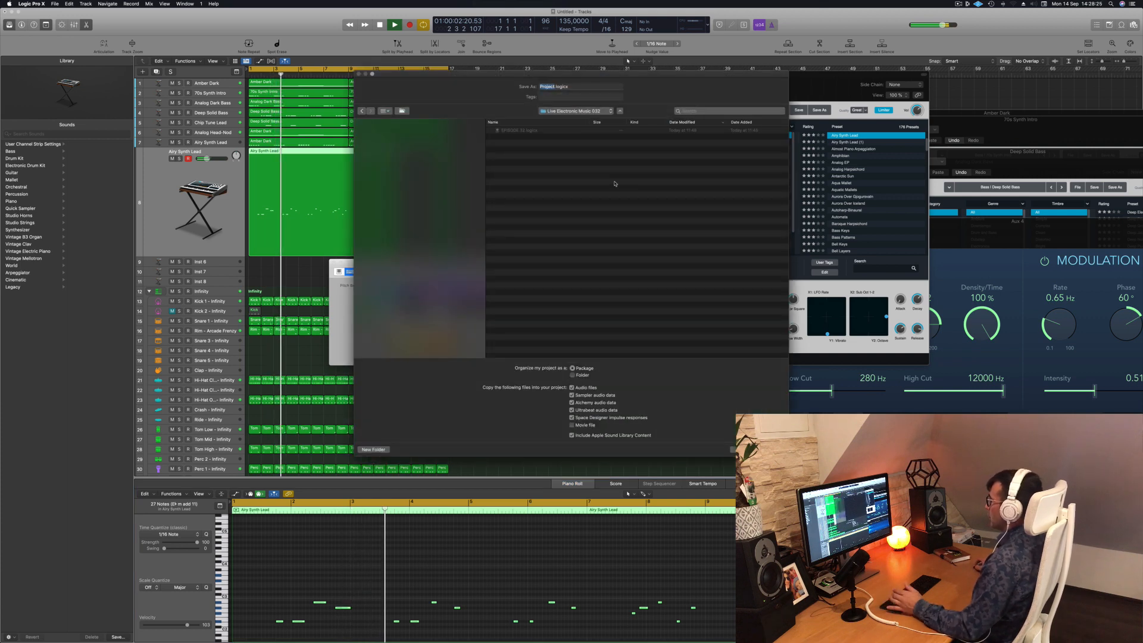
pyautogui.click(597, 112)
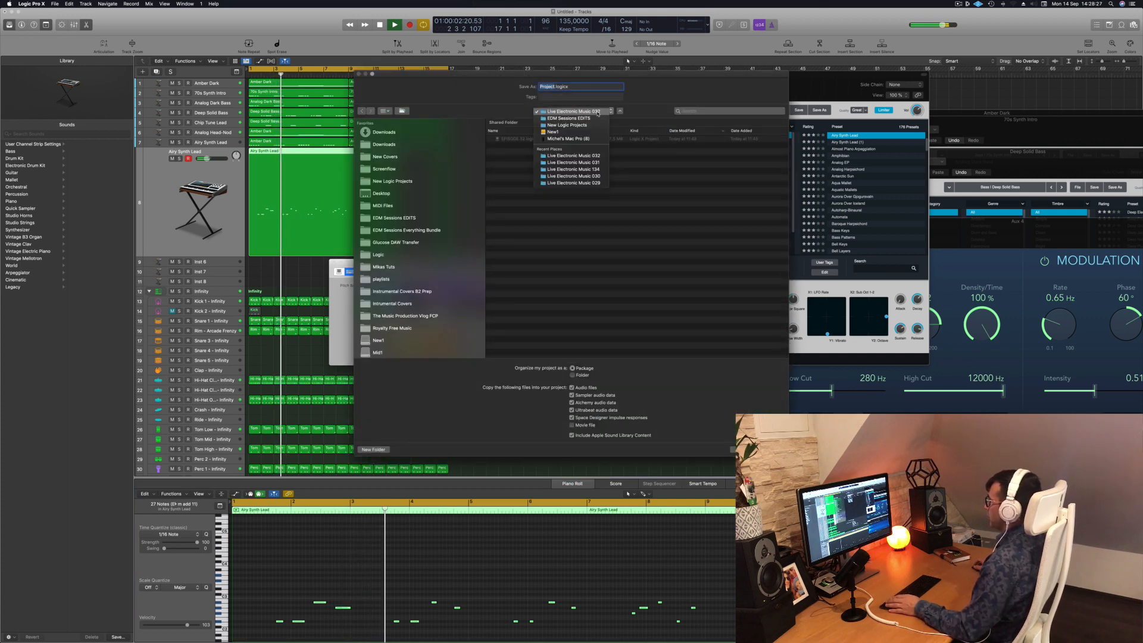
pyautogui.click(440, 189)
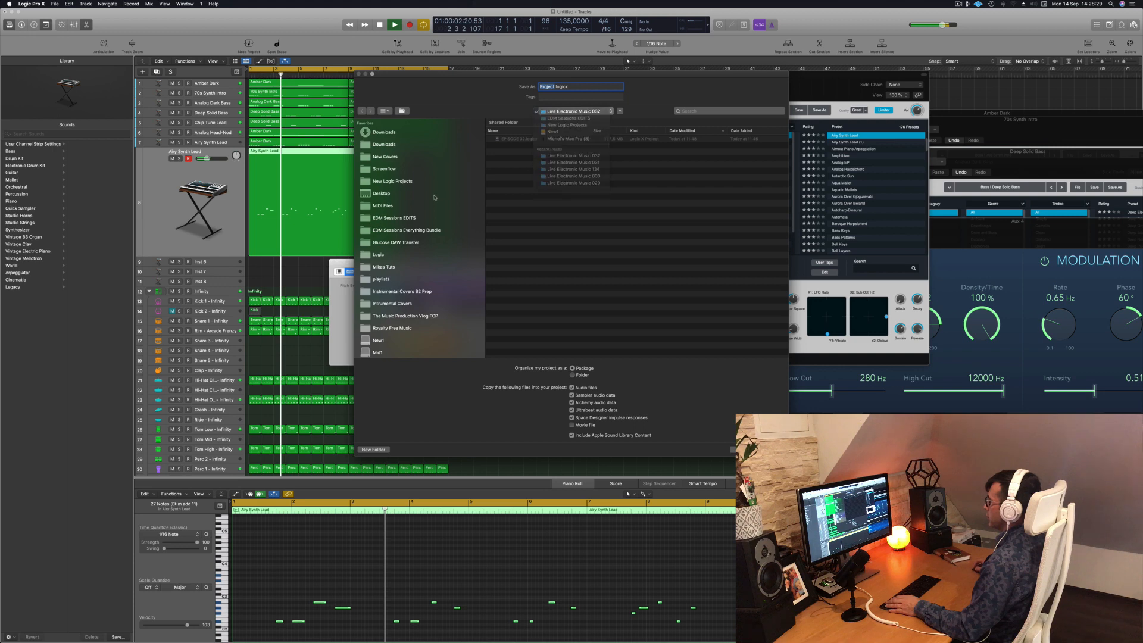
pyautogui.click(378, 255)
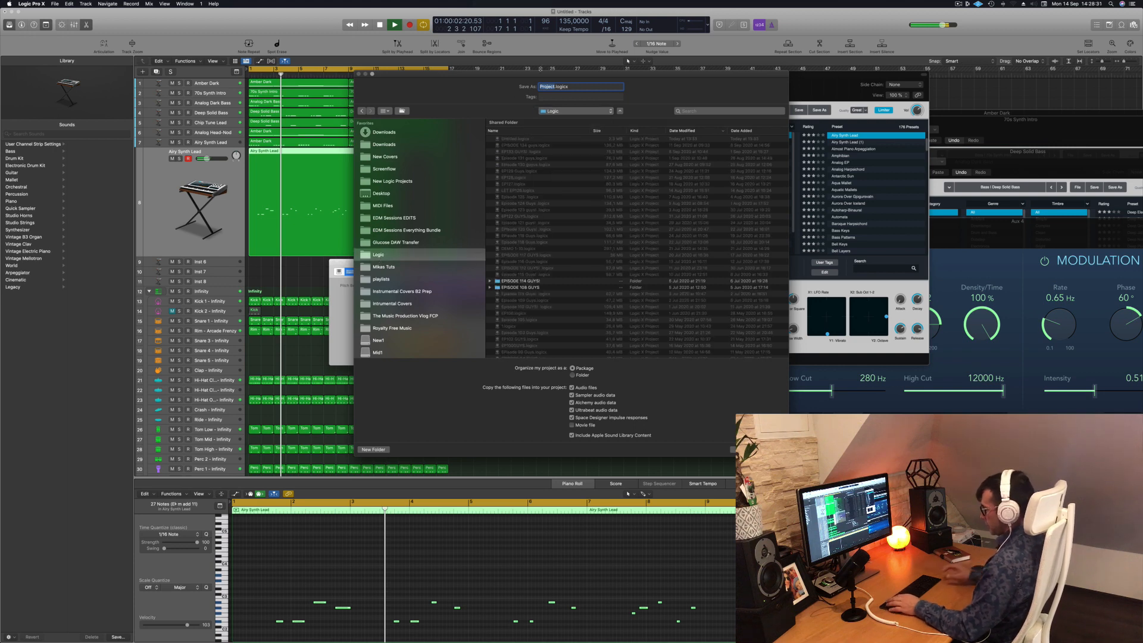
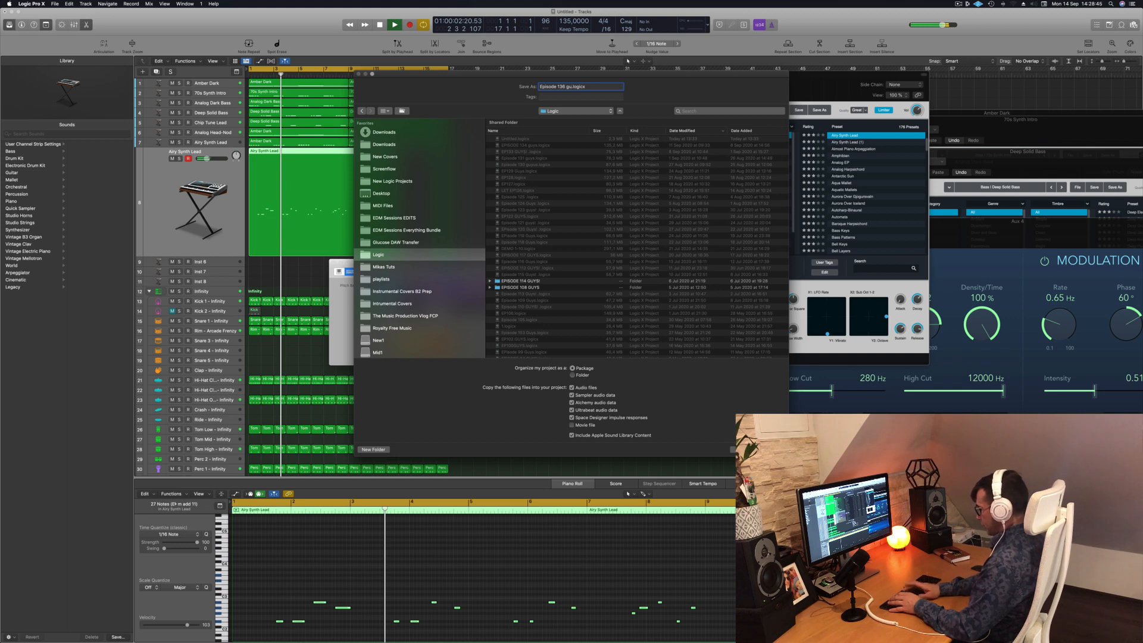
pyautogui.press('Return')
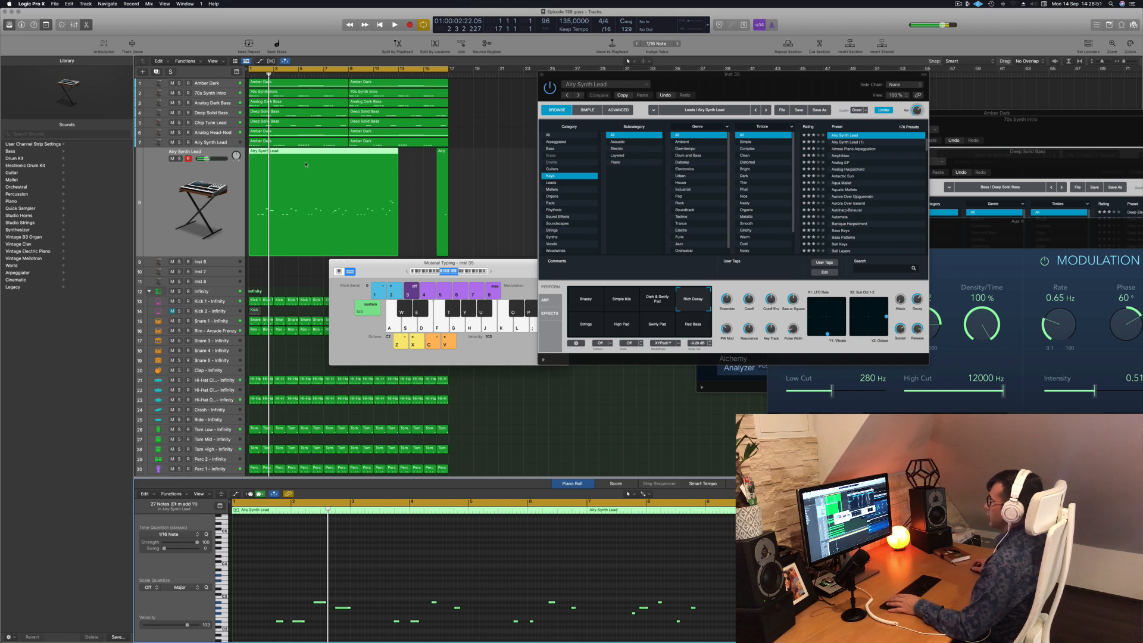
# Play the start of the loop briefly, stop it and deselect all regions
pyautogui.click(467, 173)
pyautogui.press('space')
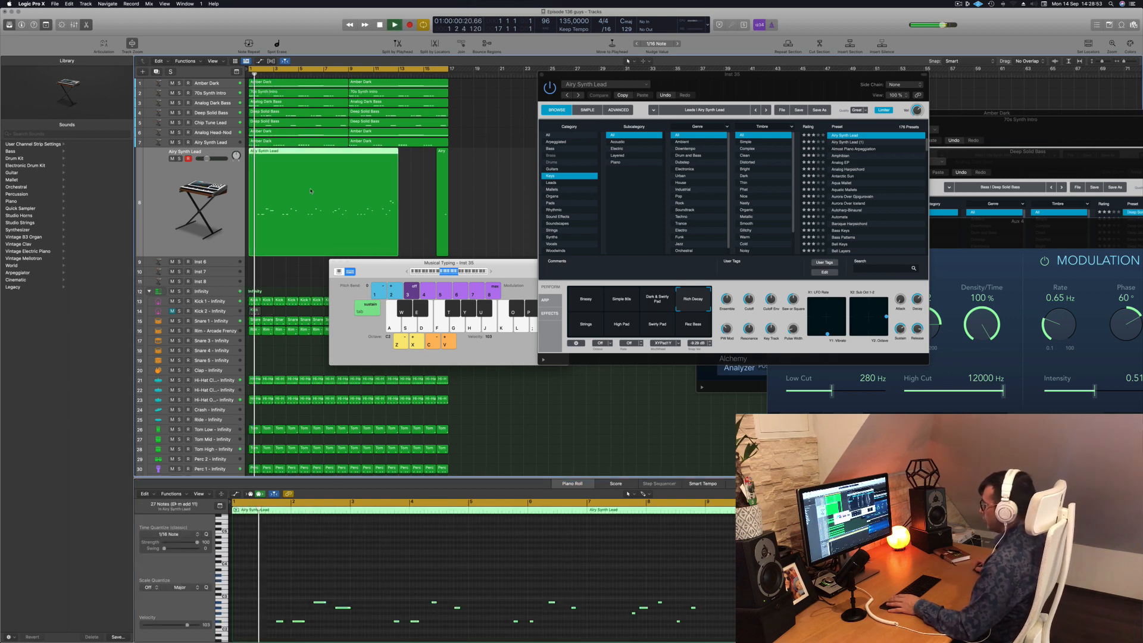
pyautogui.press('space')
pyautogui.press('super+a')
pyautogui.click(399, 562)
pyautogui.click(412, 184)
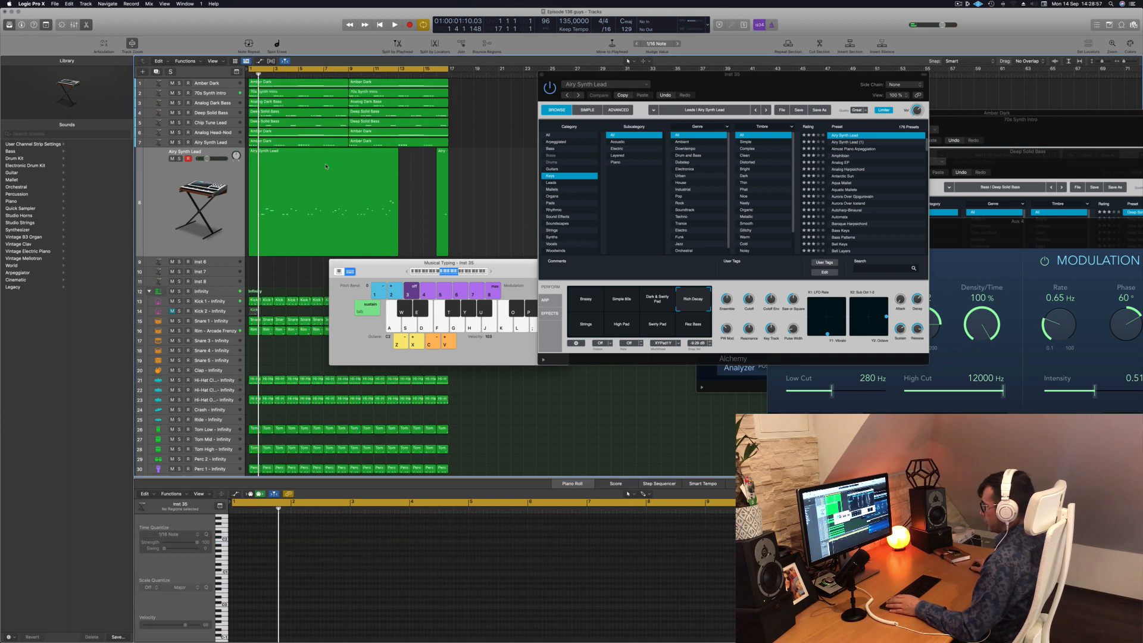
# Select the recorded high-melody region and examine its notes in the Piano Roll while the loop plays
pyautogui.click(377, 190)
pyautogui.click(337, 578)
pyautogui.press('space')
pyautogui.scroll(-5, 337, 581)
pyautogui.scroll(-2, 337, 581)
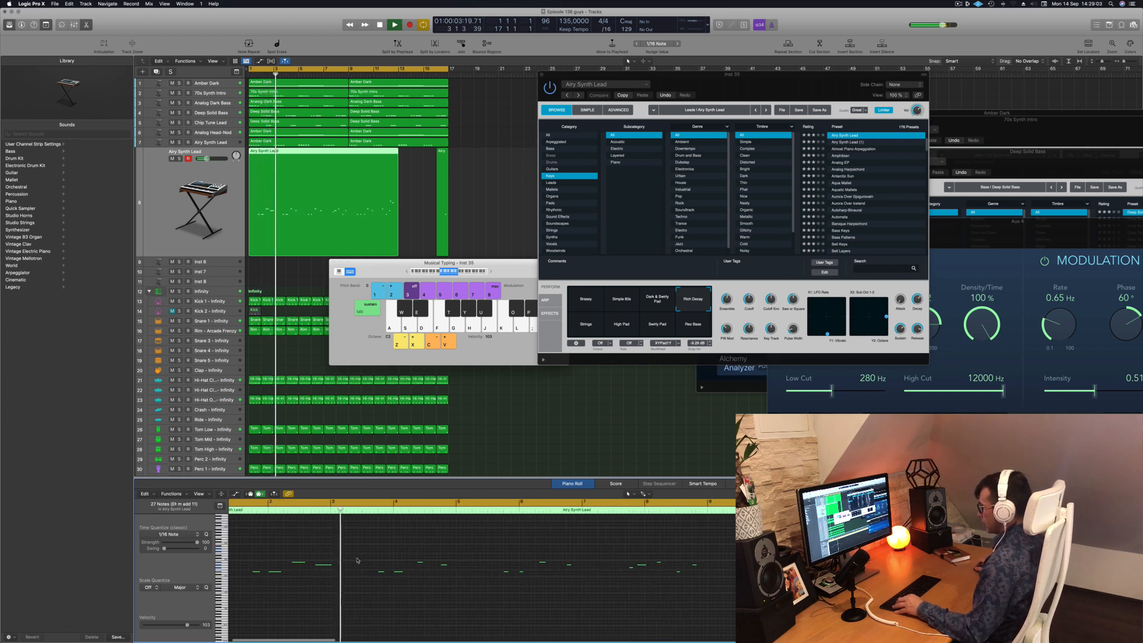
pyautogui.scroll(-2, 357, 559)
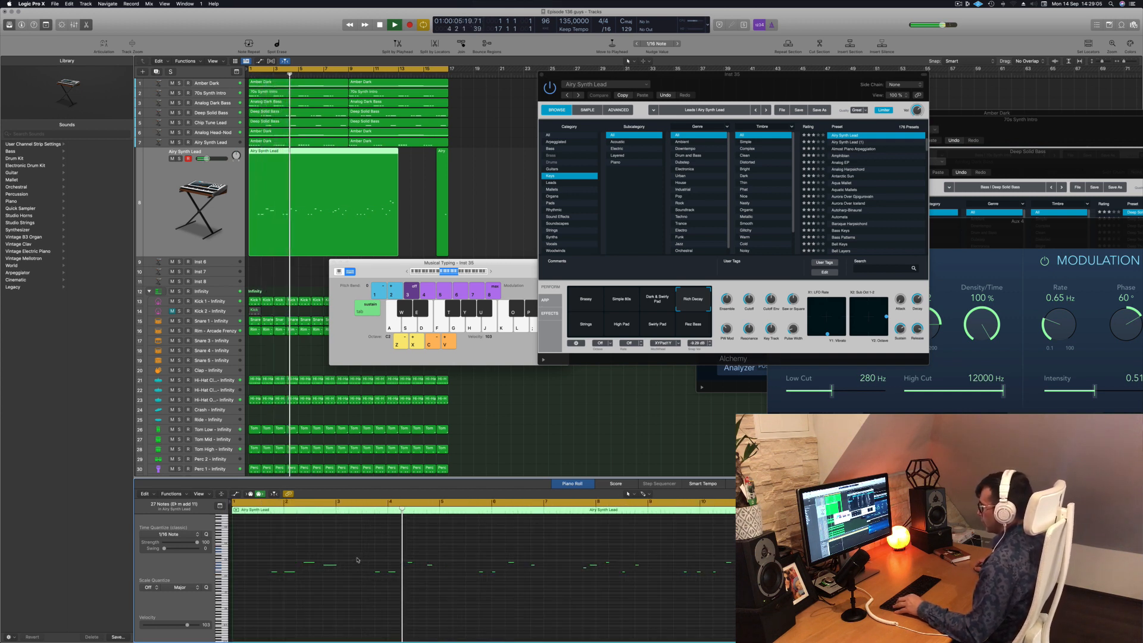
pyautogui.scroll(-2, 357, 560)
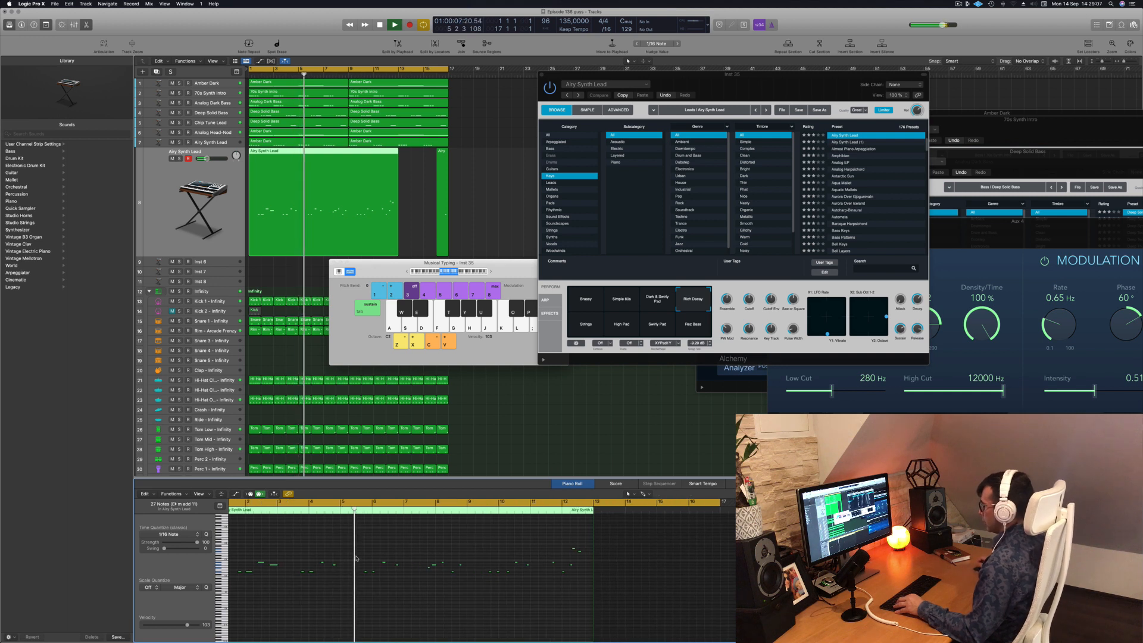
pyautogui.scroll(1, 356, 559)
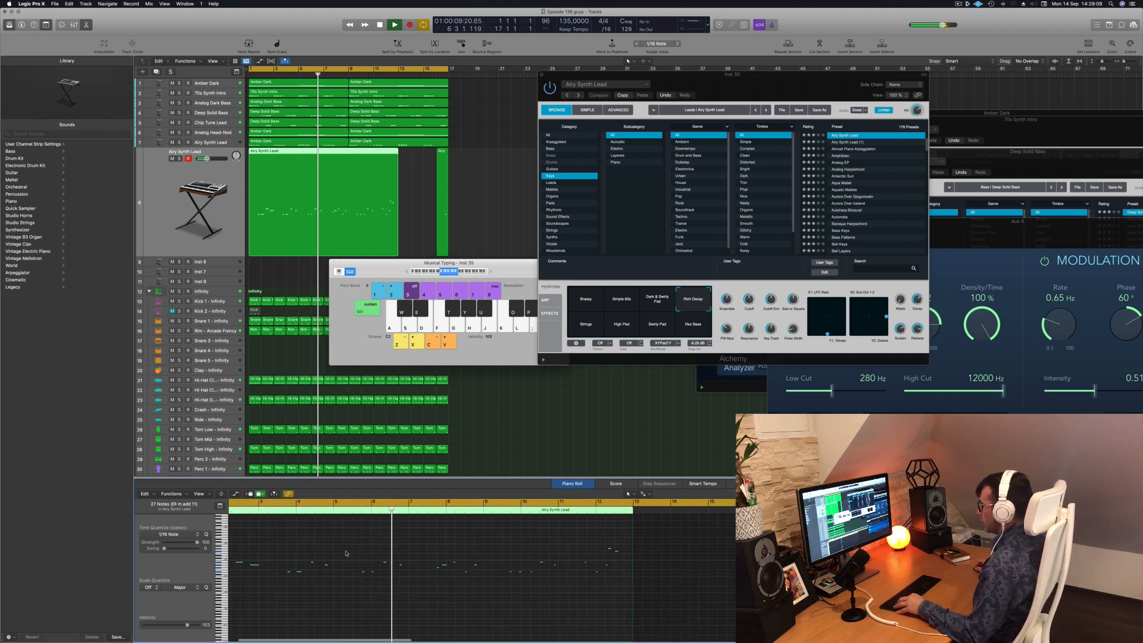
pyautogui.scroll(-2, 346, 553)
pyautogui.scroll(2, 343, 551)
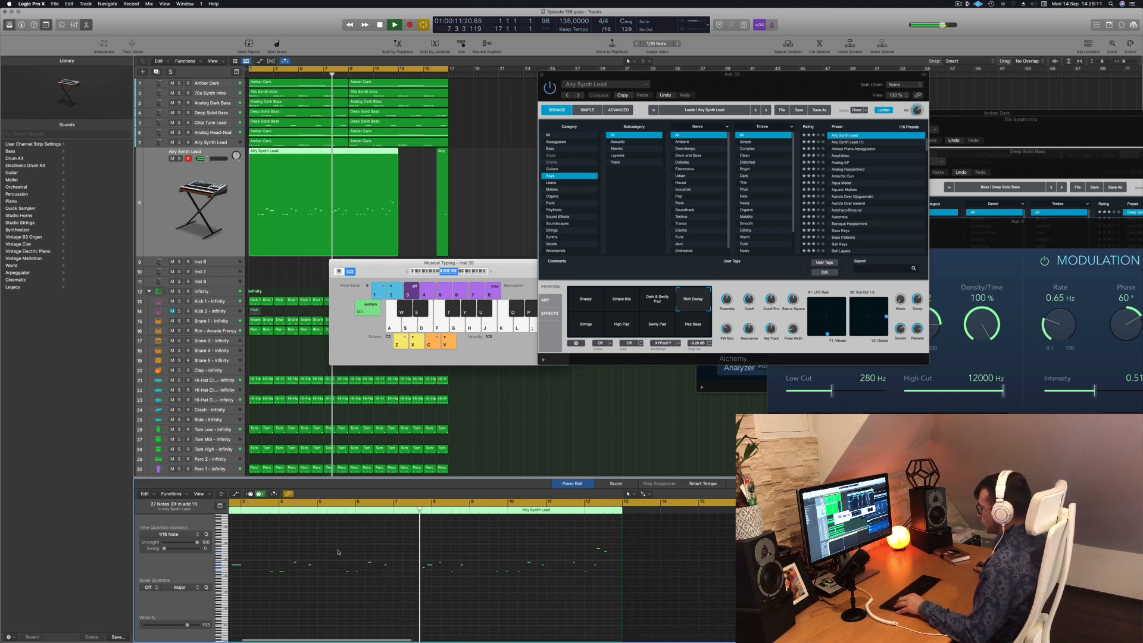
pyautogui.scroll(1, 353, 559)
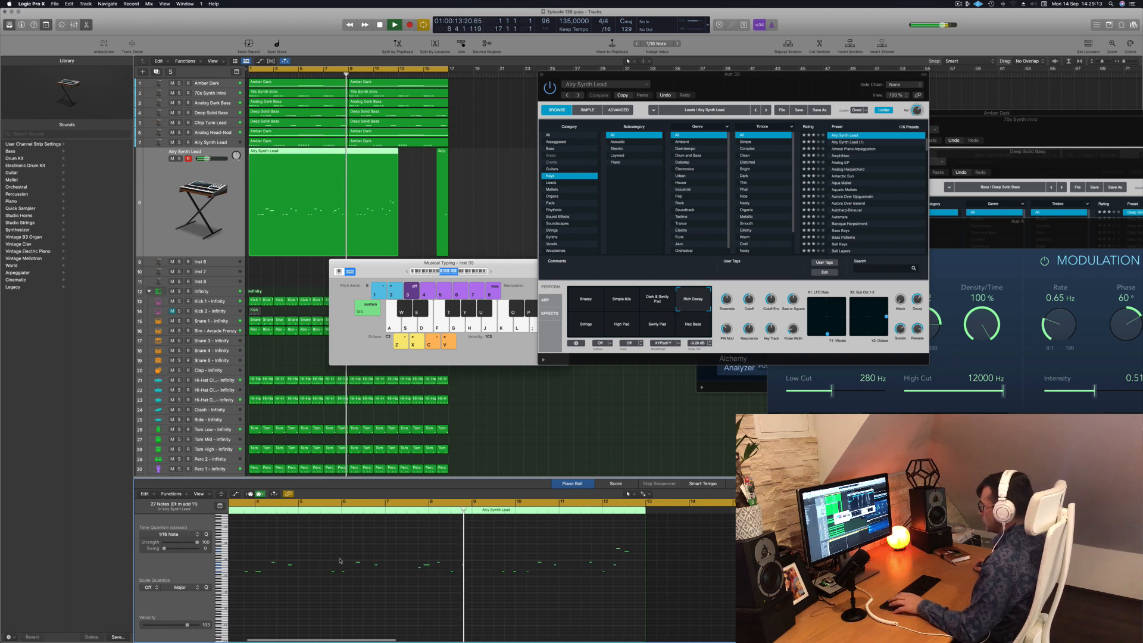
# Replay the melody's opening bars from the loop's start, following the first notes in the Piano Roll, and stop
pyautogui.press('space')
pyautogui.press('space')
pyautogui.scroll(2, 332, 567)
pyautogui.scroll(3, 333, 568)
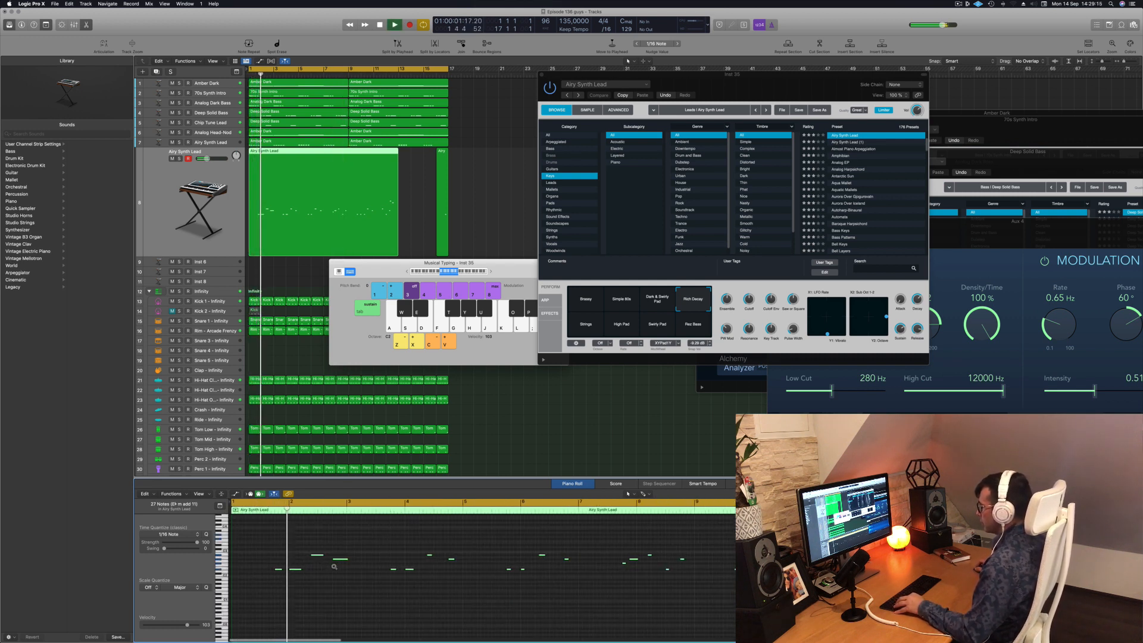
pyautogui.scroll(1, 355, 570)
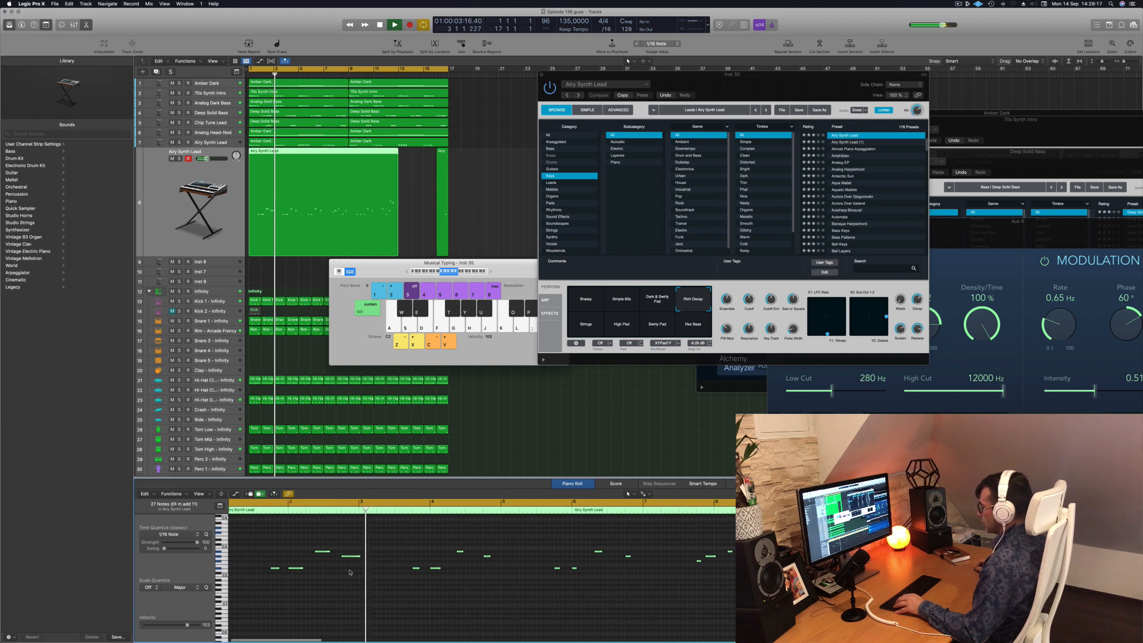
pyautogui.press('space')
pyautogui.press('space')
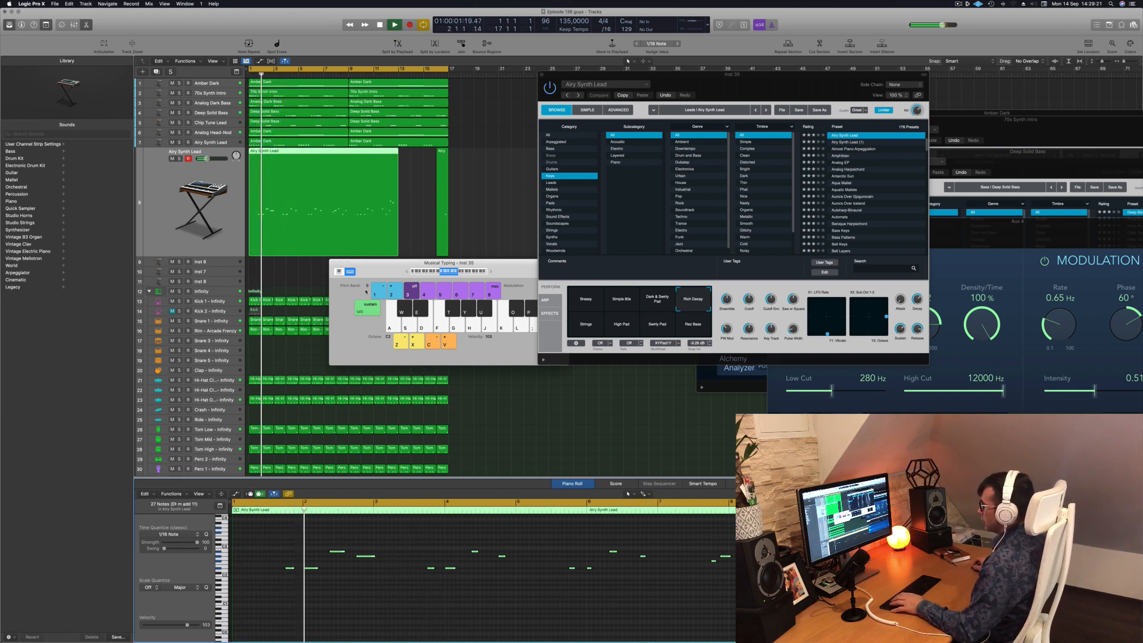
pyautogui.press('space')
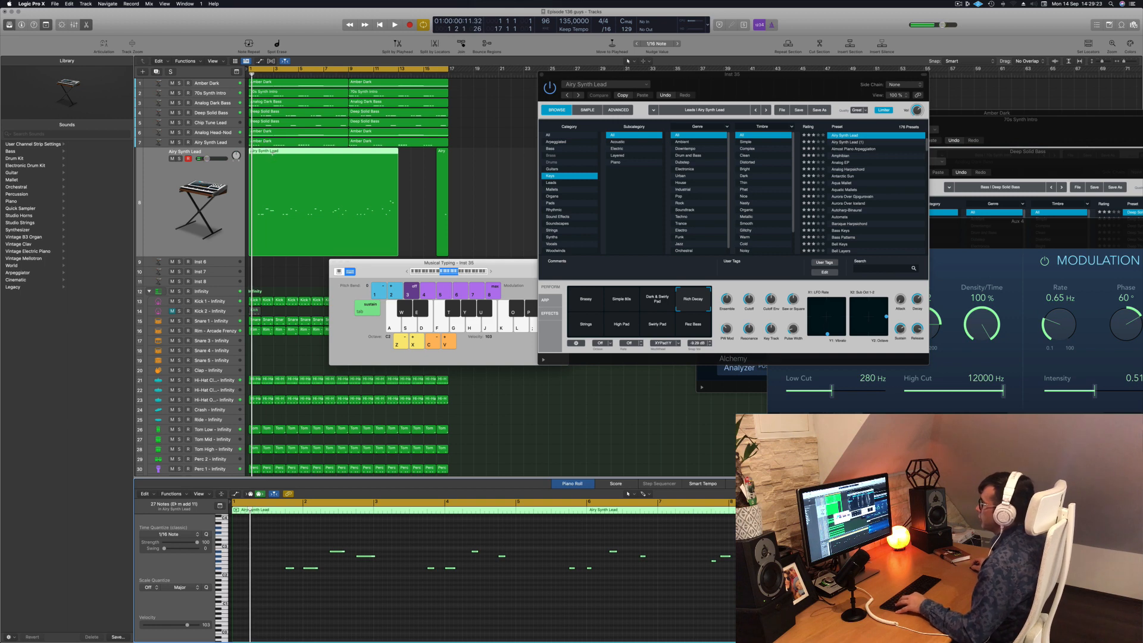
# Split the melody region at bar 3, splitting crossing notes, delete everything after the first two bars, and play the remaining part
pyautogui.click(273, 152)
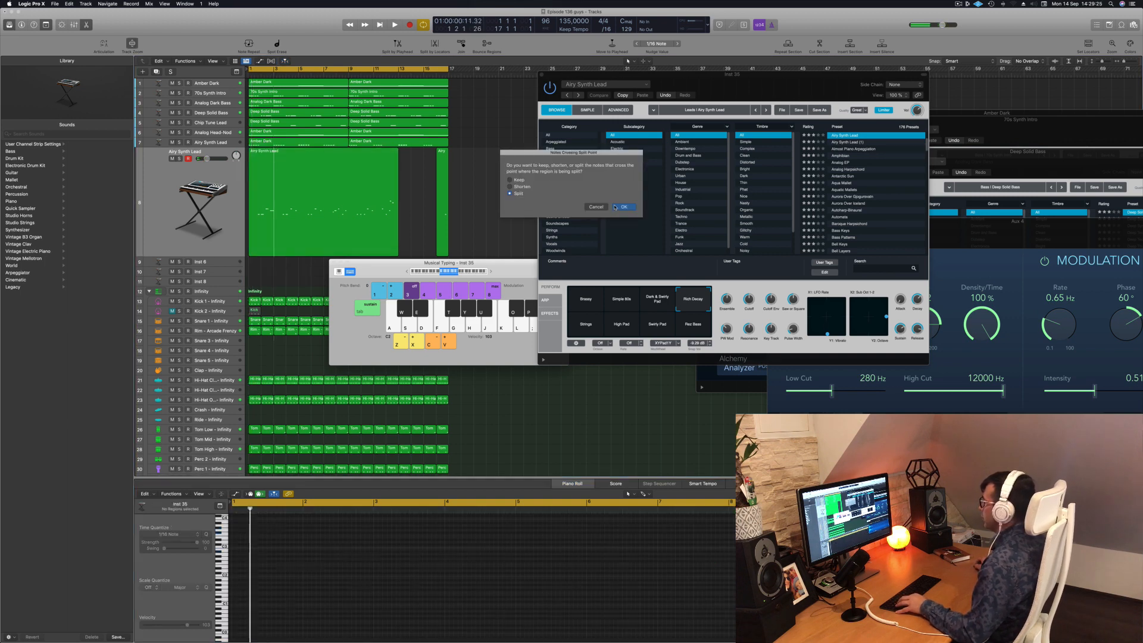
pyautogui.press('Return')
pyautogui.moveTo(492, 177); pyautogui.dragTo(315, 204)
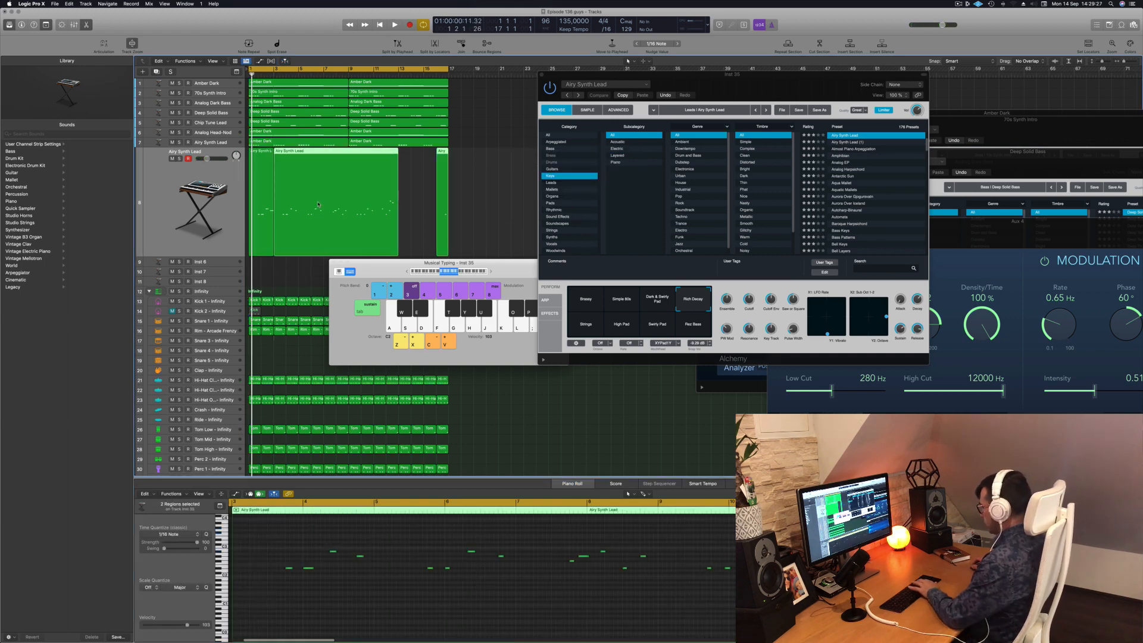
pyautogui.press('BackSpace')
pyautogui.press('space')
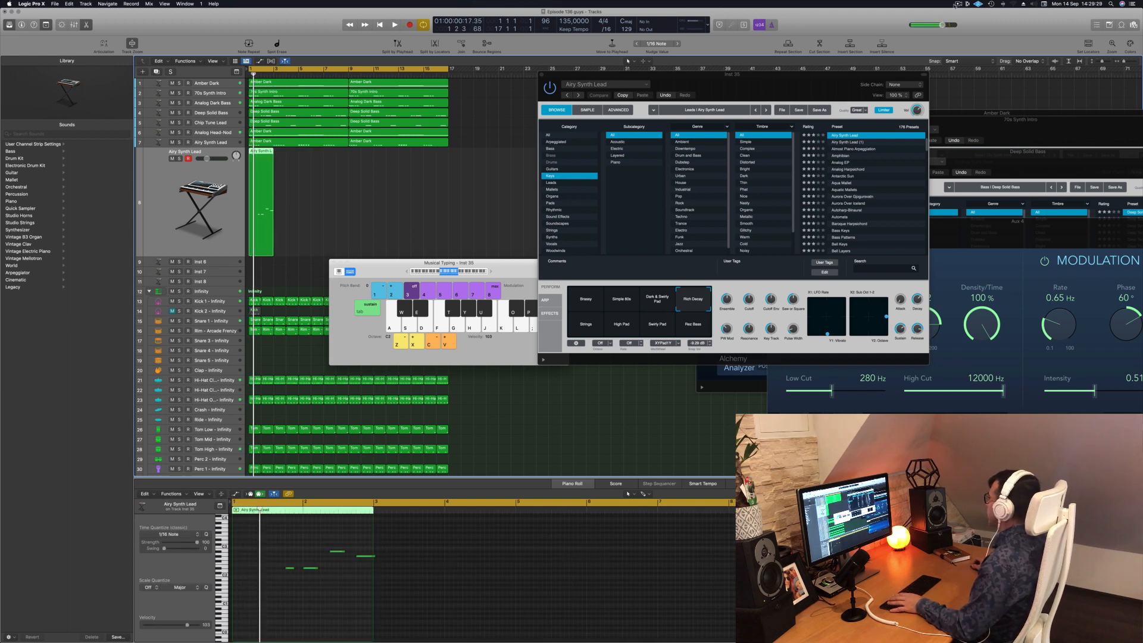
pyautogui.press('space')
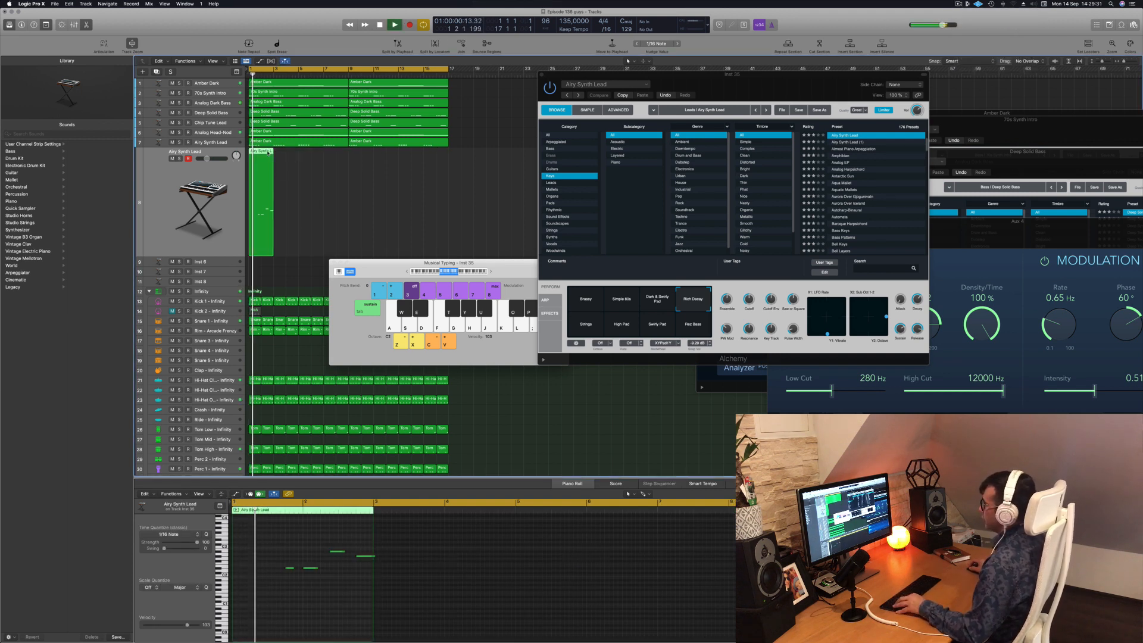
# Copy the two-bar melody region to bar 3 and transpose all notes in both regions up an octave
pyautogui.moveTo(261, 160); pyautogui.dragTo(286, 160)
pyautogui.click(337, 560)
pyautogui.press('super+a')
pyautogui.hotkey('alt', 'shift', 'Up')
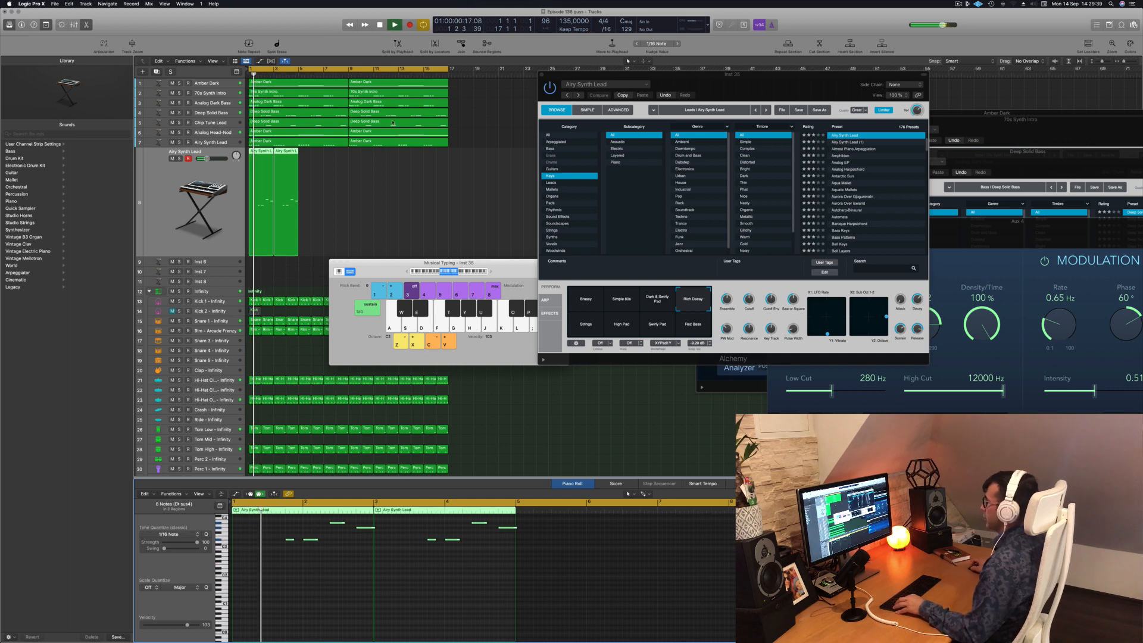
# Copy the two-bar melody regions until they fill the track to bar 17 and restart playback from the beginning
pyautogui.moveTo(257, 160); pyautogui.dragTo(355, 159)
pyautogui.click(224, 181)
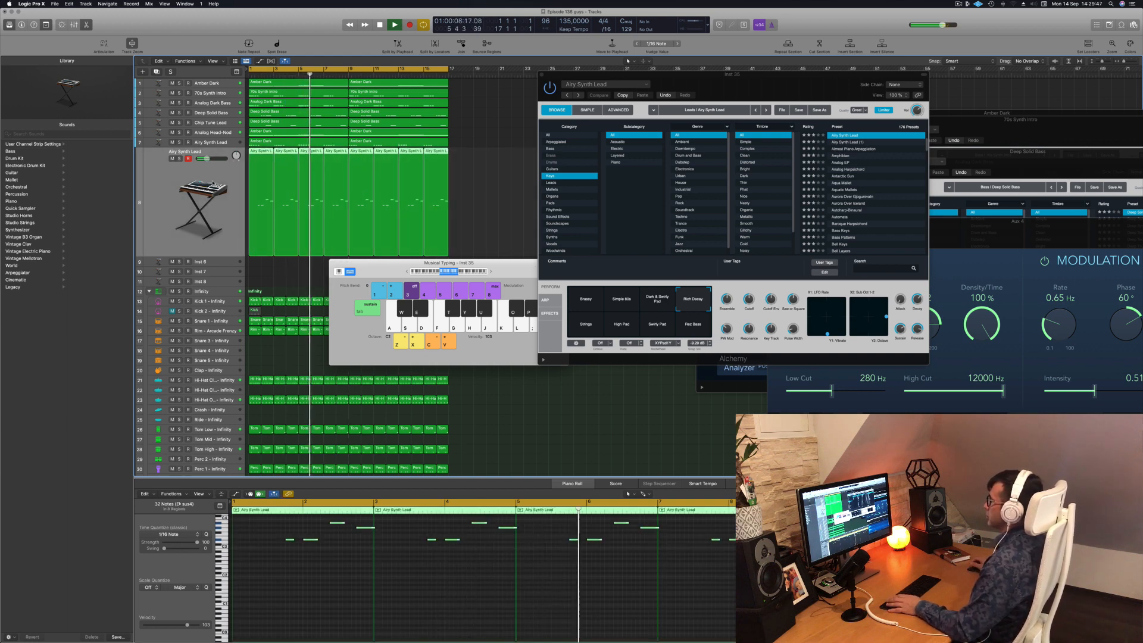
pyautogui.press('Return')
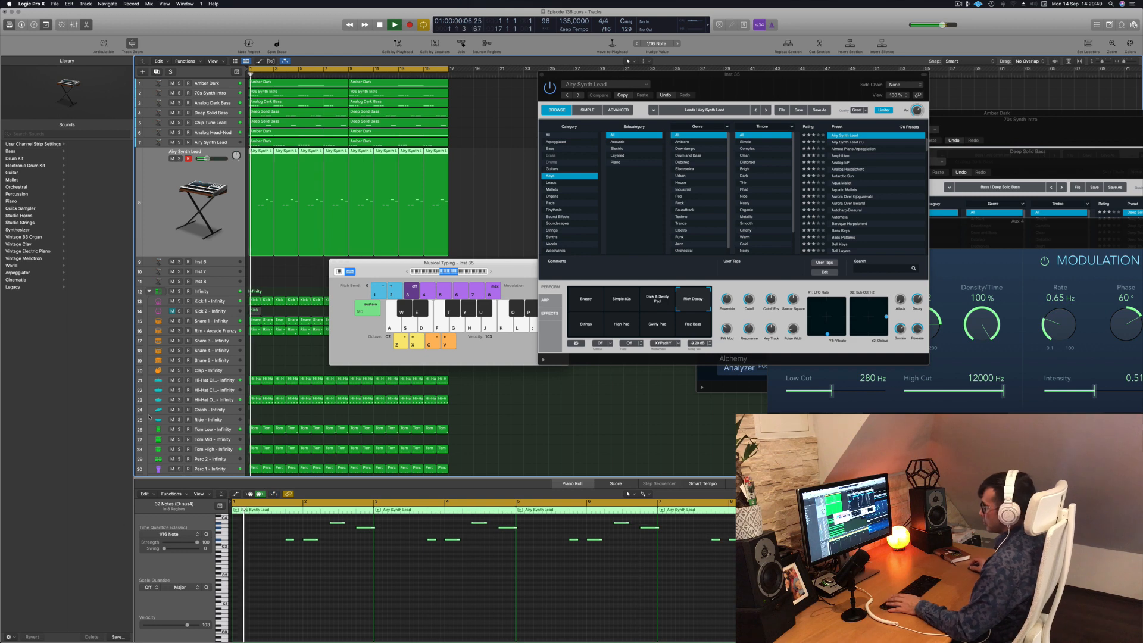
# Show the Smart Controls and the Inspector for the melody track and replay the loop from the start
pyautogui.press('x')
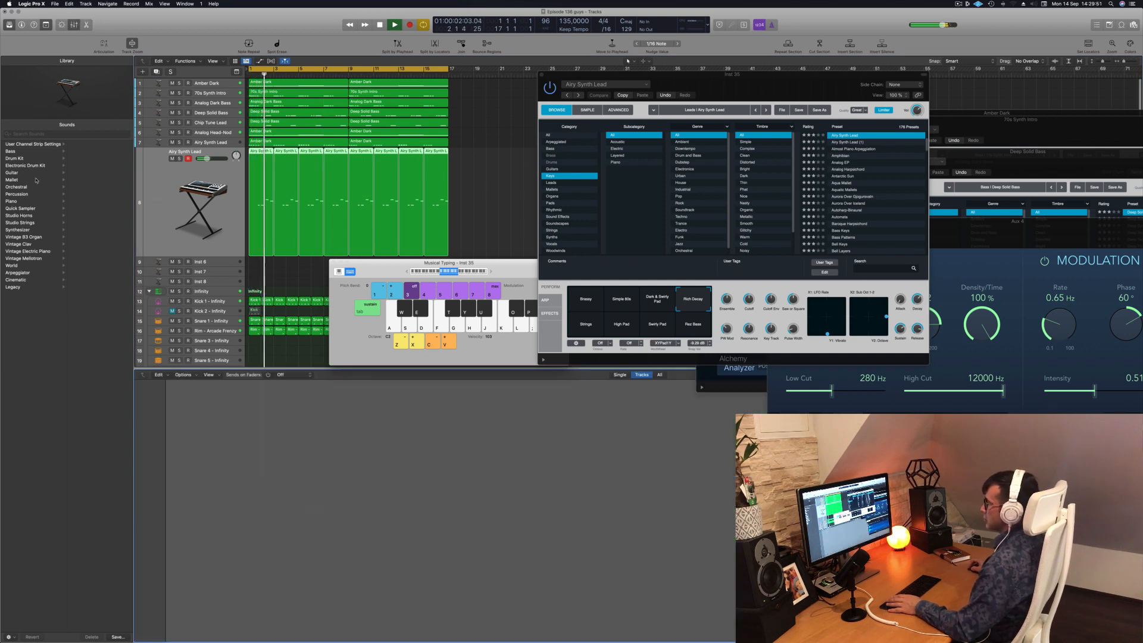
pyautogui.press('b')
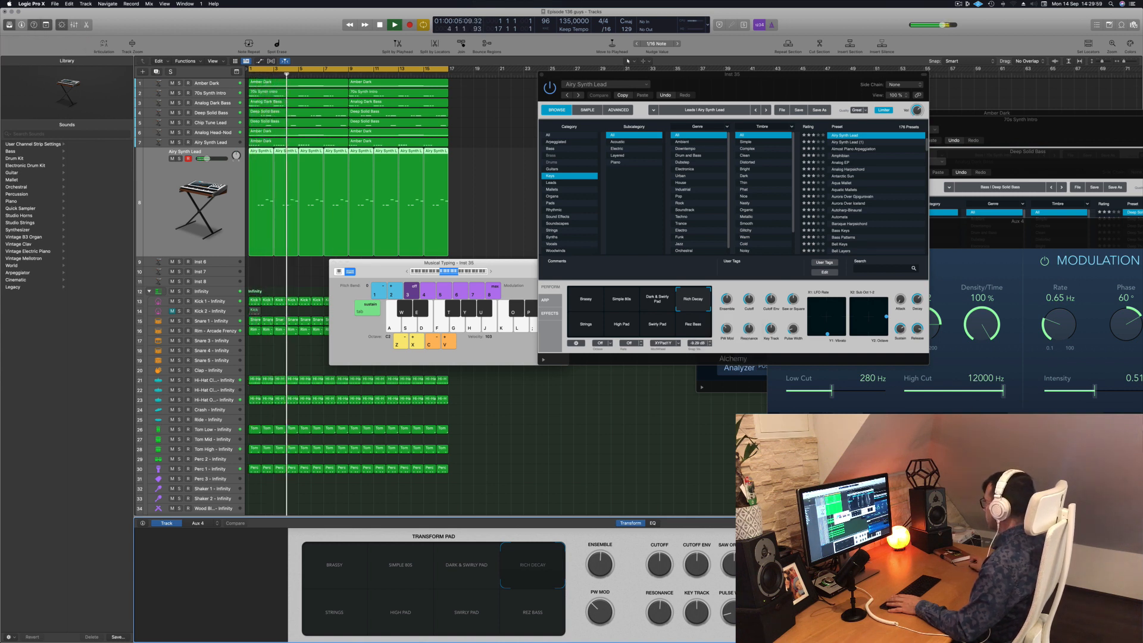
pyautogui.click(21, 27)
pyautogui.click(21, 26)
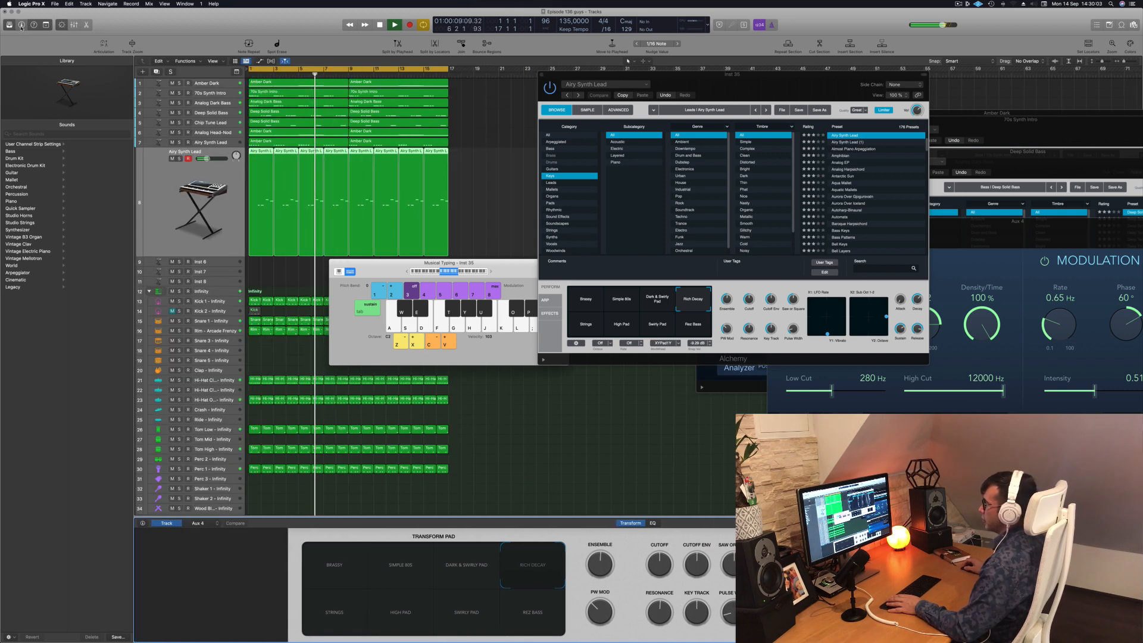
pyautogui.click(21, 26)
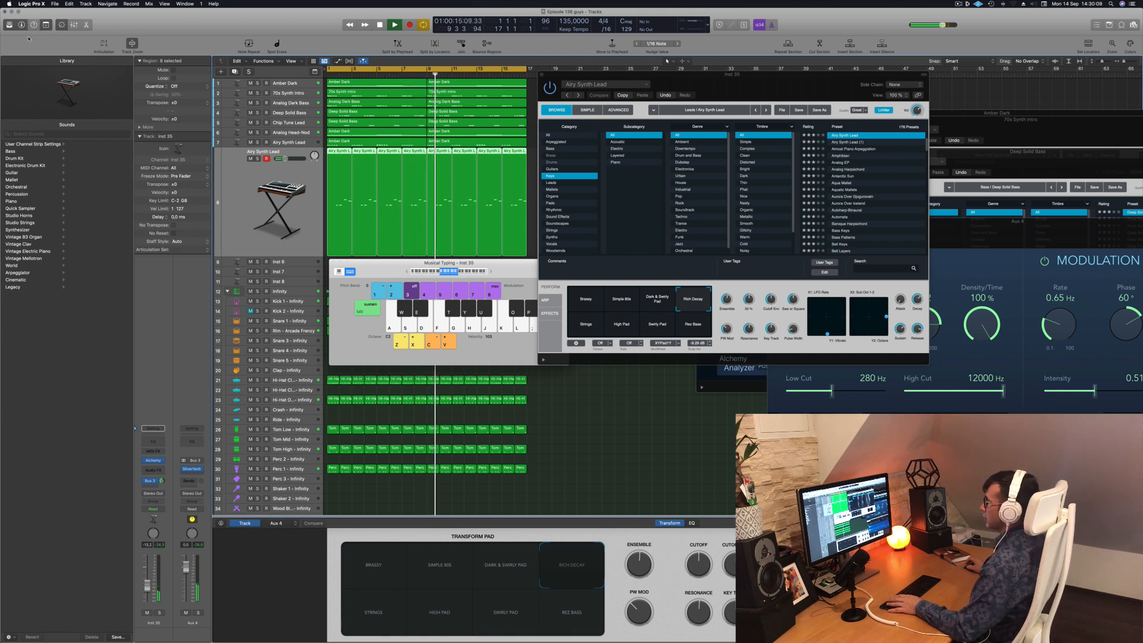
pyautogui.press('Return')
pyautogui.press('space')
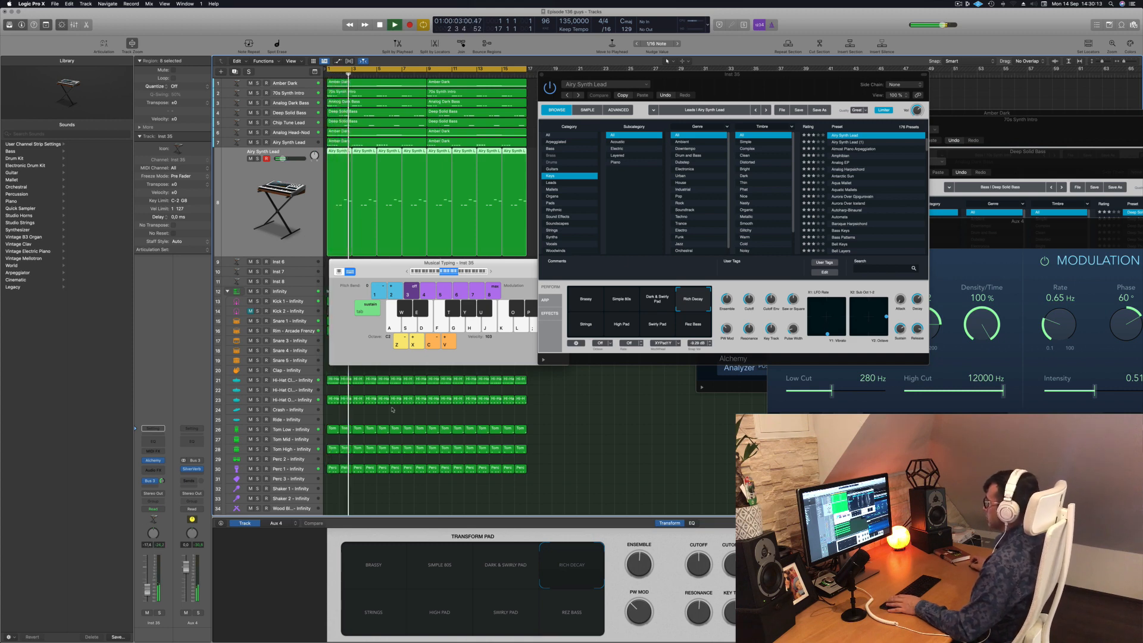
pyautogui.press('Return')
# Audition the Rez Bass, Swirly Pad, High Pad and Strings variations of the Airy Synth Lead preset in Alchemy
pyautogui.moveTo(748, 84); pyautogui.dragTo(713, 148)
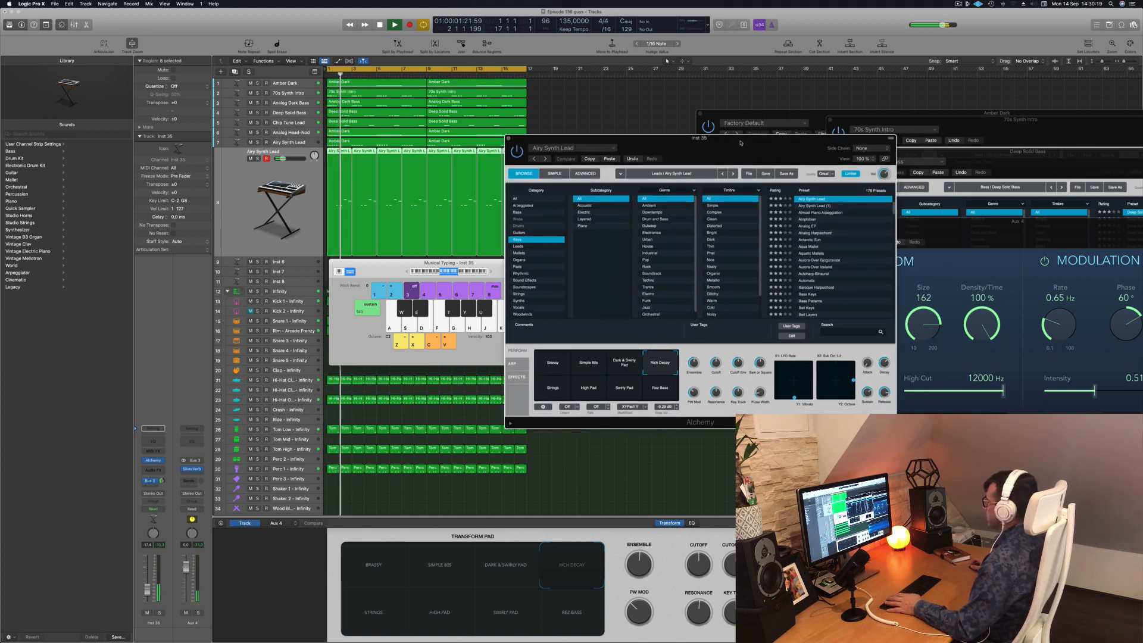
pyautogui.click(659, 386)
pyautogui.click(625, 388)
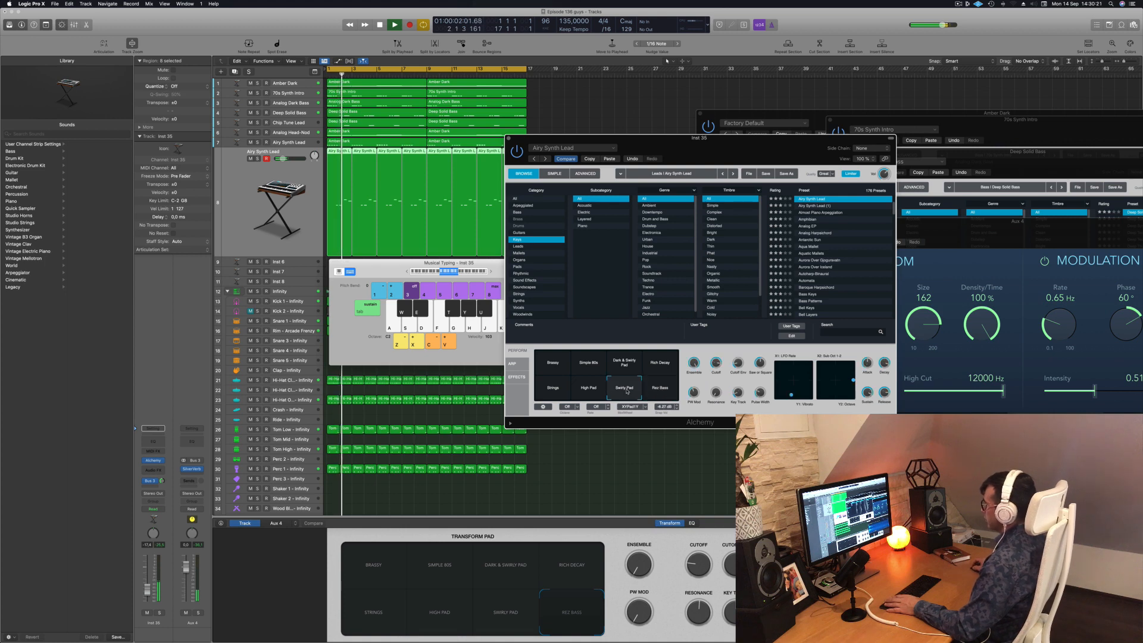
pyautogui.click(585, 392)
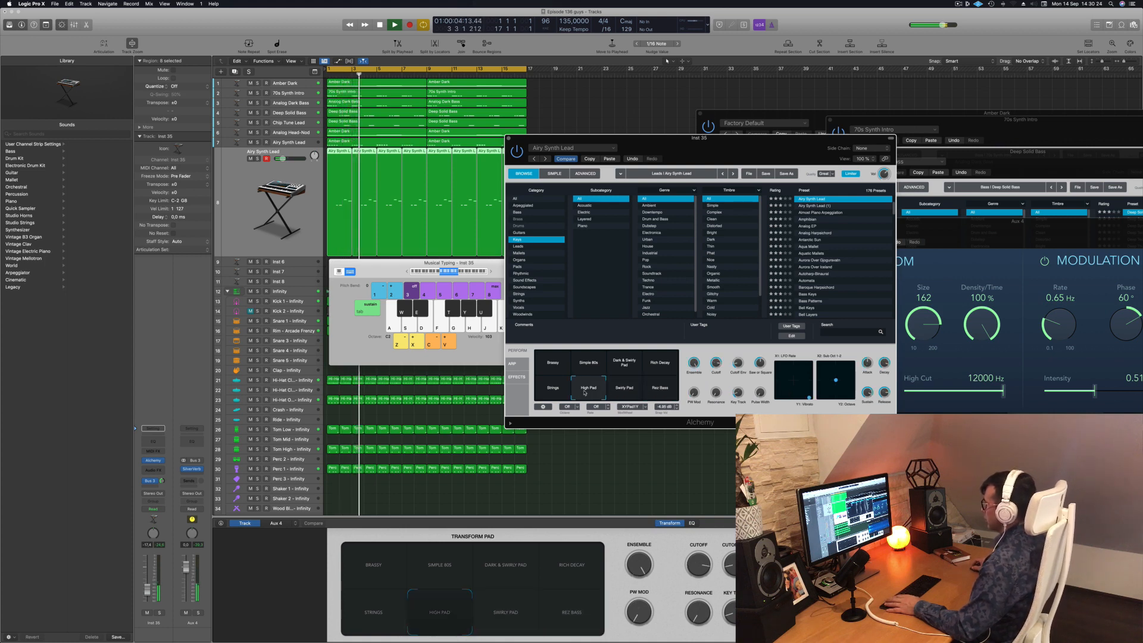
pyautogui.click(551, 393)
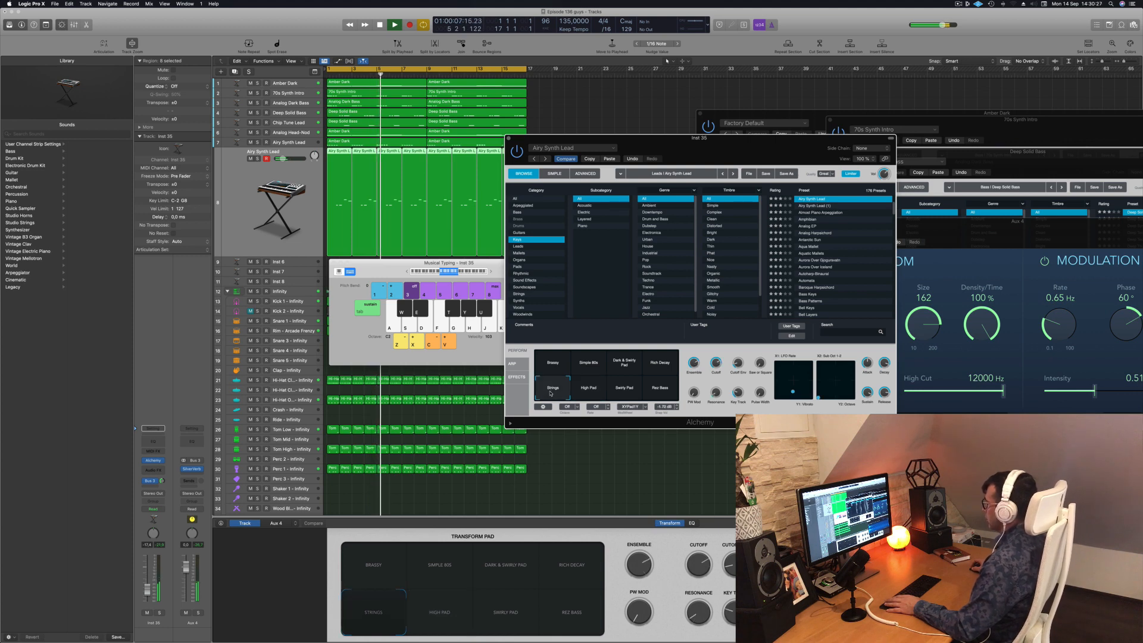
pyautogui.moveTo(678, 138); pyautogui.dragTo(681, 89)
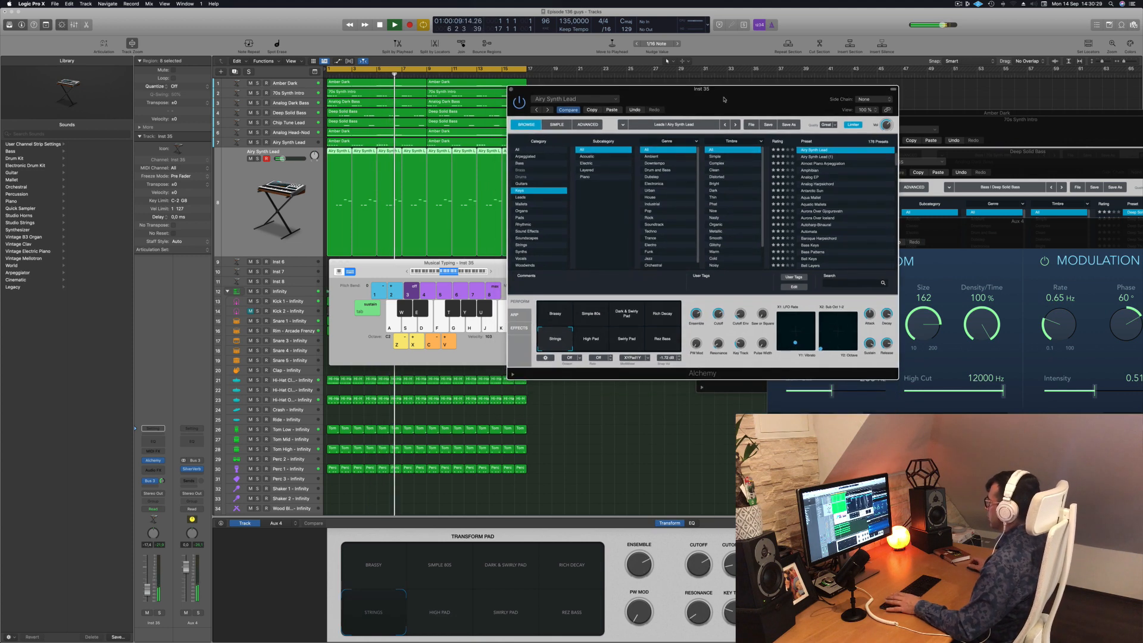
# Audition the Amphibian and Analog EP presets on the melody track and load Antarctic Sun
pyautogui.click(817, 171)
pyautogui.click(808, 178)
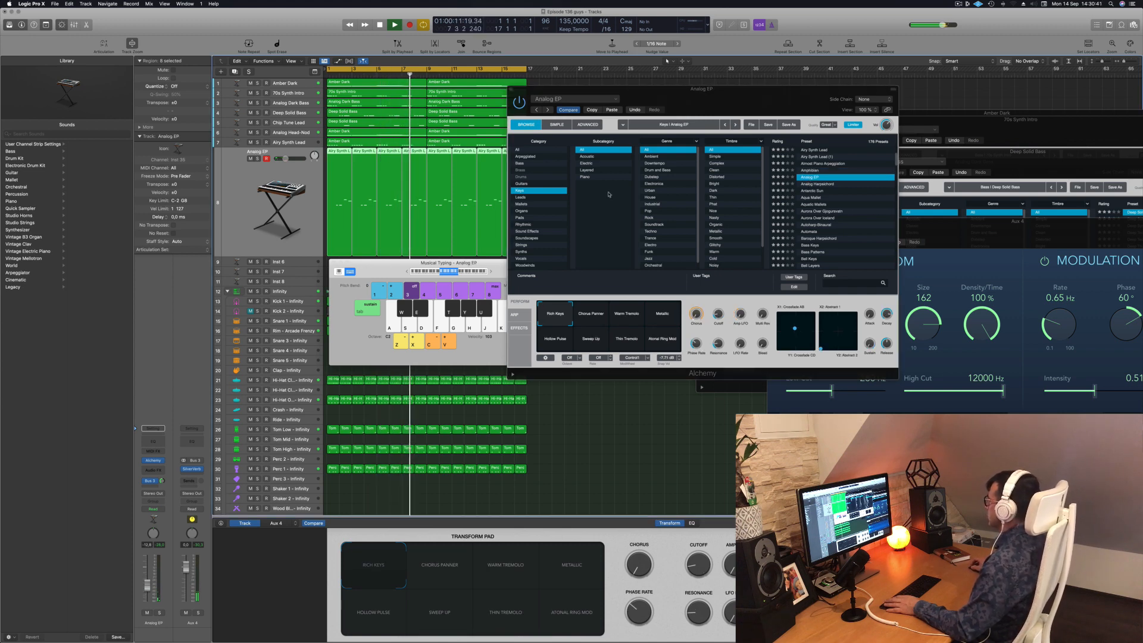
pyautogui.click(812, 191)
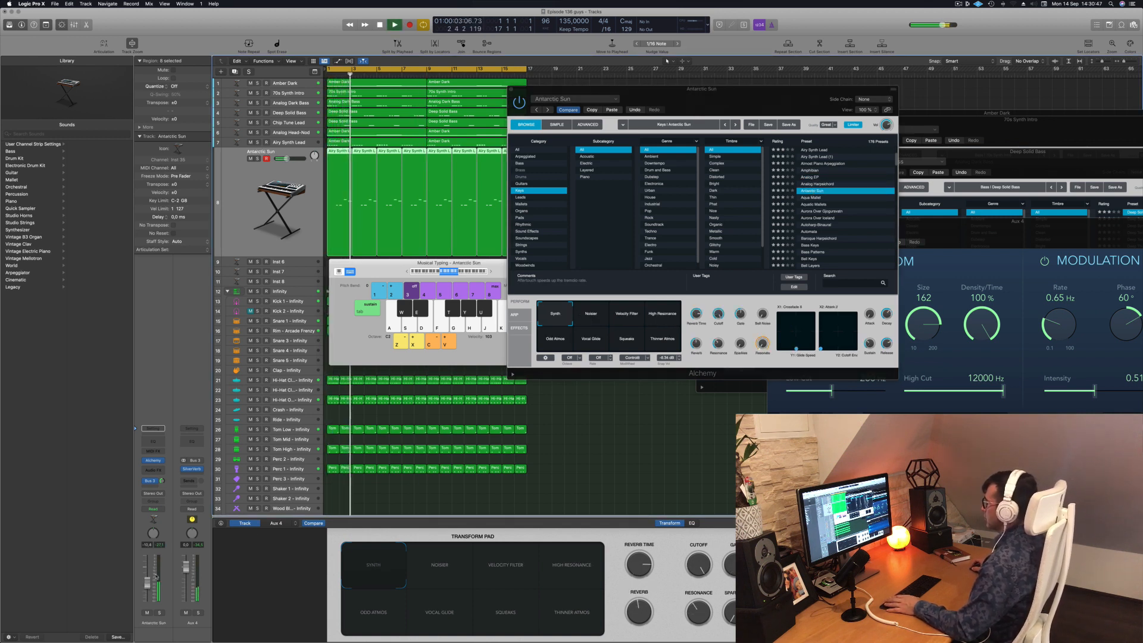
# Step through Antarctic Sun's transform variations, including Velocity Filter, High Resonance and Odd Atmos, and choose Vocal Glide
pyautogui.click(597, 318)
pyautogui.click(625, 318)
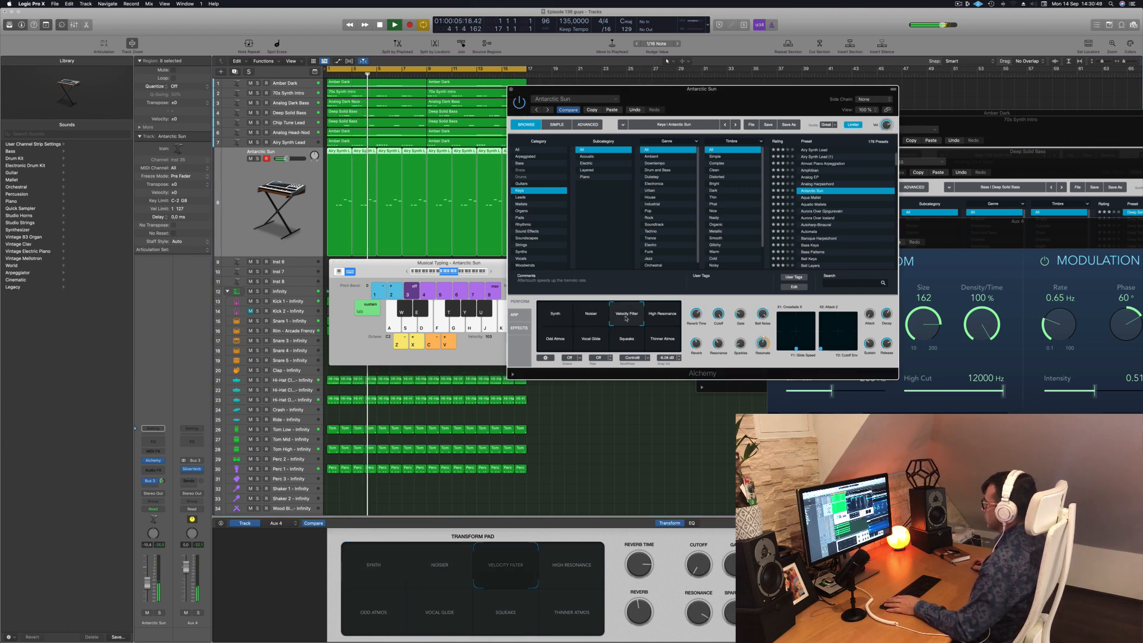
pyautogui.click(668, 319)
pyautogui.click(554, 339)
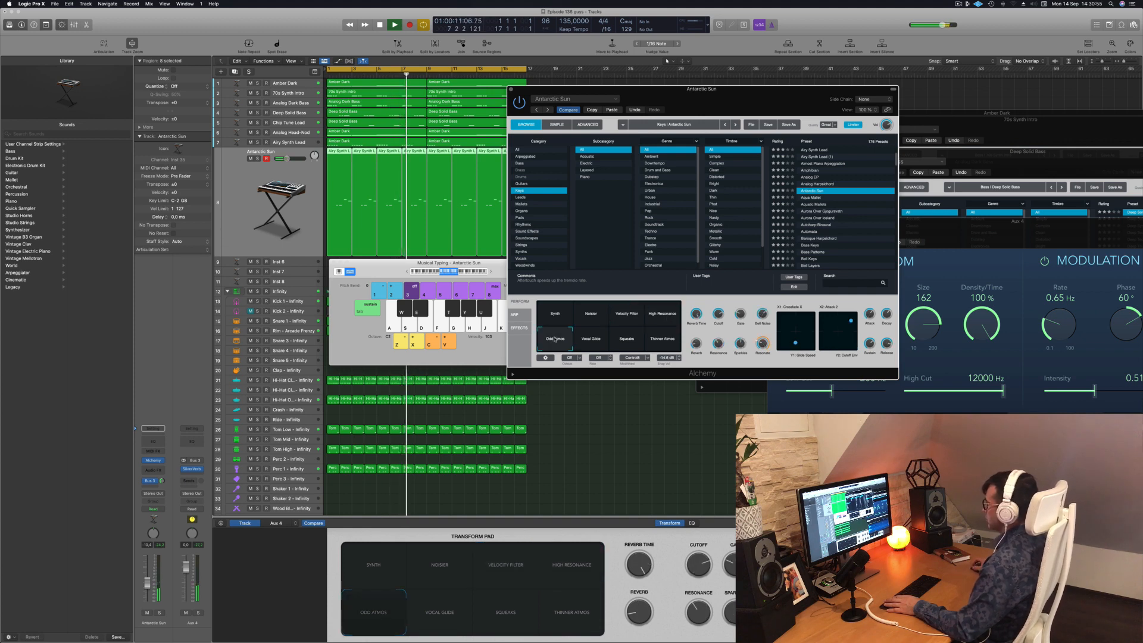
pyautogui.click(589, 341)
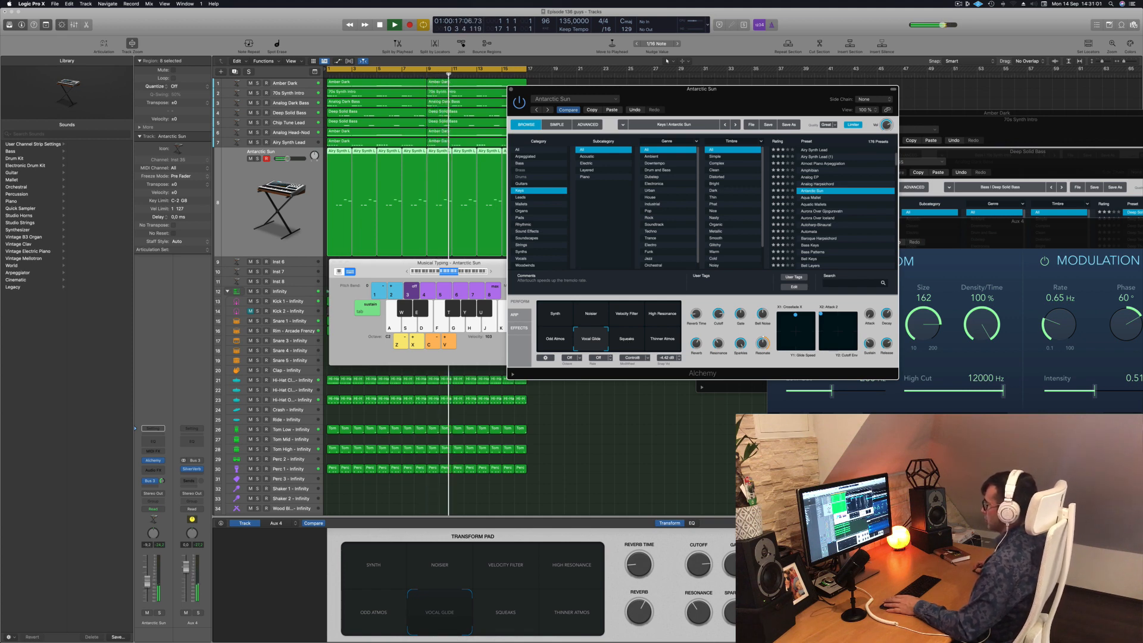
# Raise the Antarctic Sun track's volume slightly, compare the Squeaks and Thinner Atmos variations, and return to Vocal Glide
pyautogui.moveTo(148, 583); pyautogui.dragTo(147, 580)
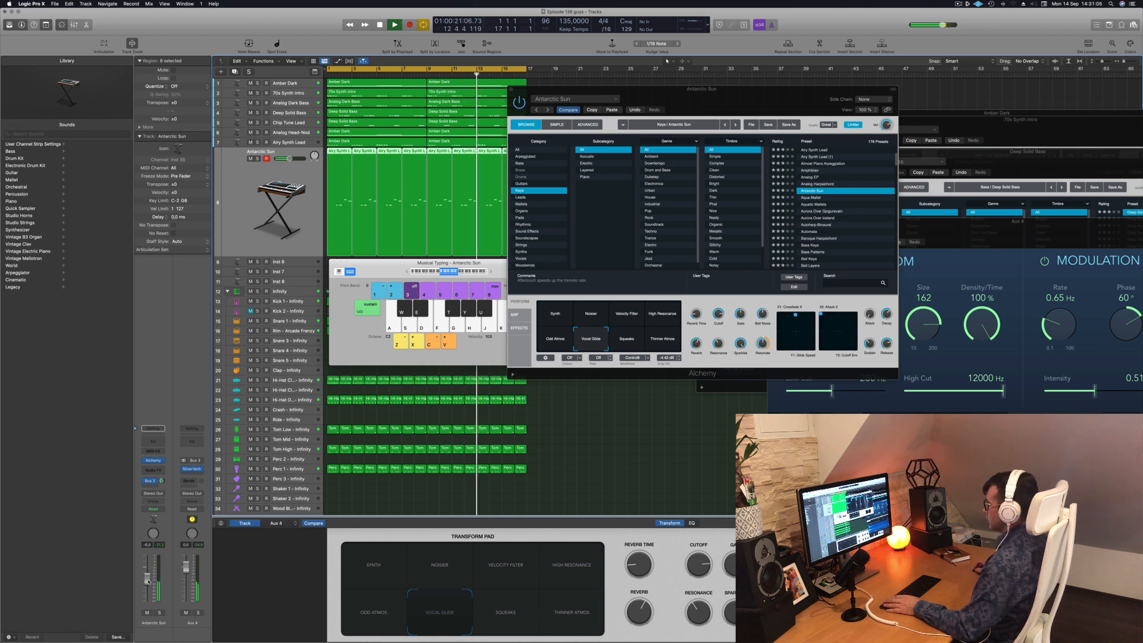
pyautogui.click(628, 340)
pyautogui.click(667, 341)
pyautogui.click(591, 341)
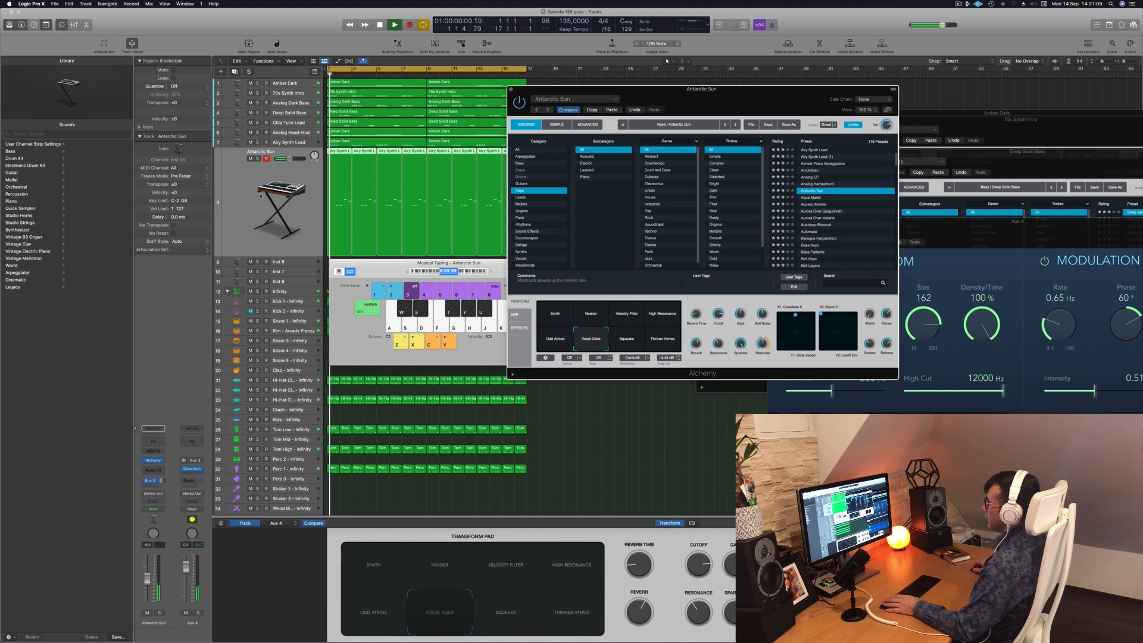
# Duplicate the Antarctic Sun track, move its Alchemy window aside, and copy all the melody regions onto the new track
pyautogui.press('super+d')
pyautogui.moveTo(641, 88); pyautogui.dragTo(982, 126)
pyautogui.moveTo(533, 156); pyautogui.dragTo(343, 173)
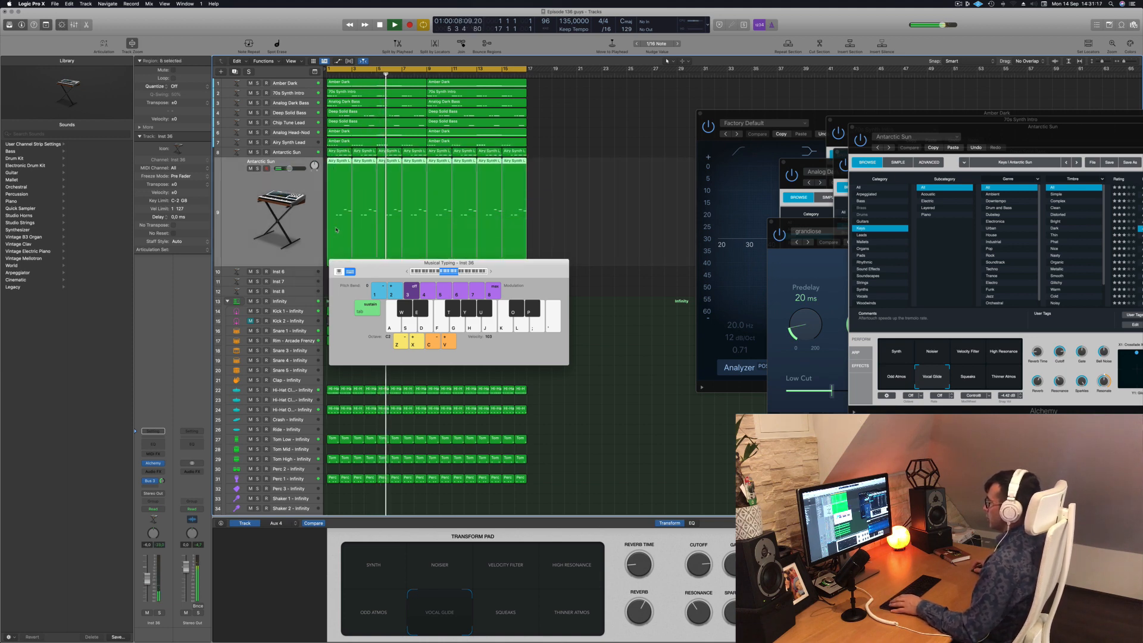
# Transpose all notes of the copied melody regions on the new Antarctic Sun track down one octave and play the result
pyautogui.doubleClick(337, 161)
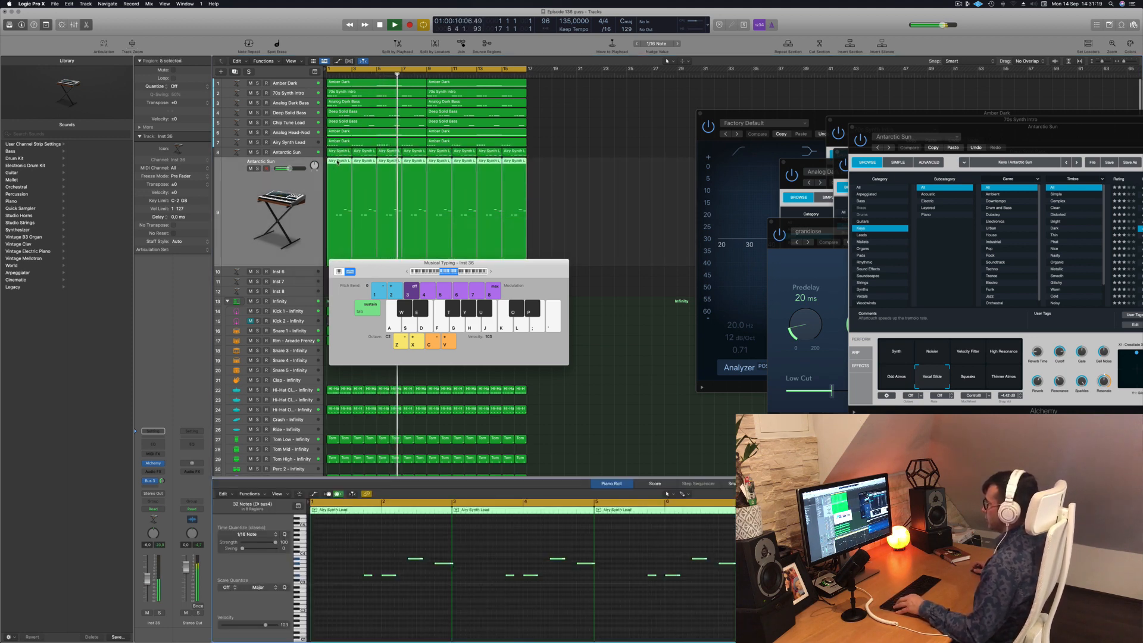
pyautogui.press('super+a')
pyautogui.hotkey('alt', 'shift', 'Down')
pyautogui.press('space')
pyautogui.click(576, 206)
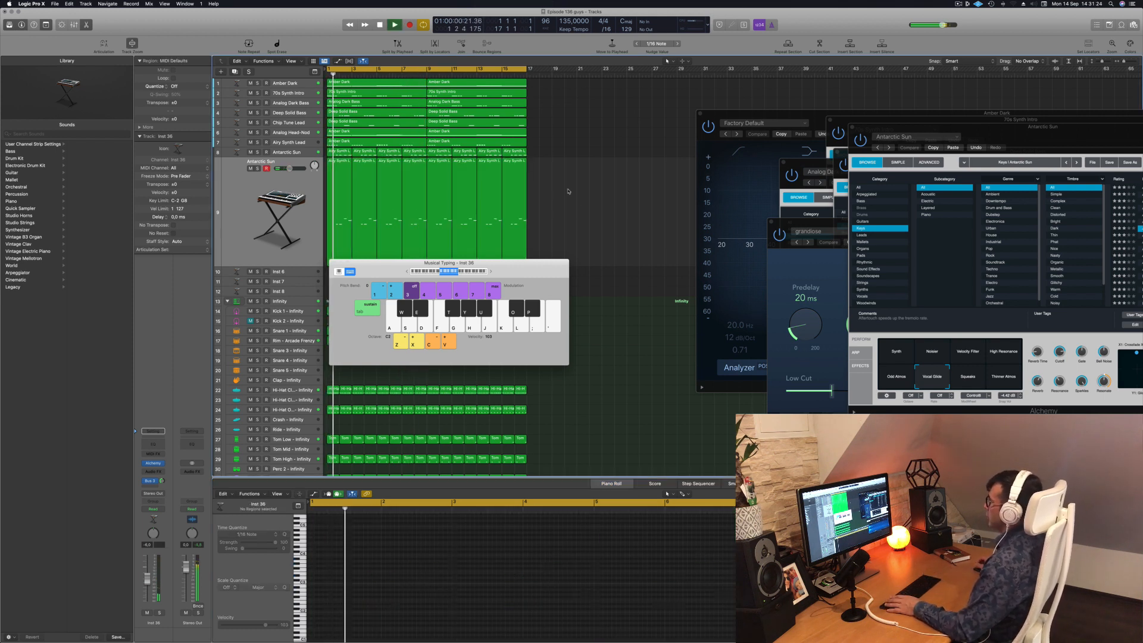
# Compare the duplicated track muted and unmuted, transpose its melody regions up two octaves, and play from the start
pyautogui.click(257, 171)
pyautogui.click(256, 170)
pyautogui.moveTo(550, 197); pyautogui.dragTo(333, 203)
pyautogui.click(467, 587)
pyautogui.hotkey('alt', 'shift', 'Up')
pyautogui.hotkey('alt', 'shift', 'Up')
pyautogui.press('Return')
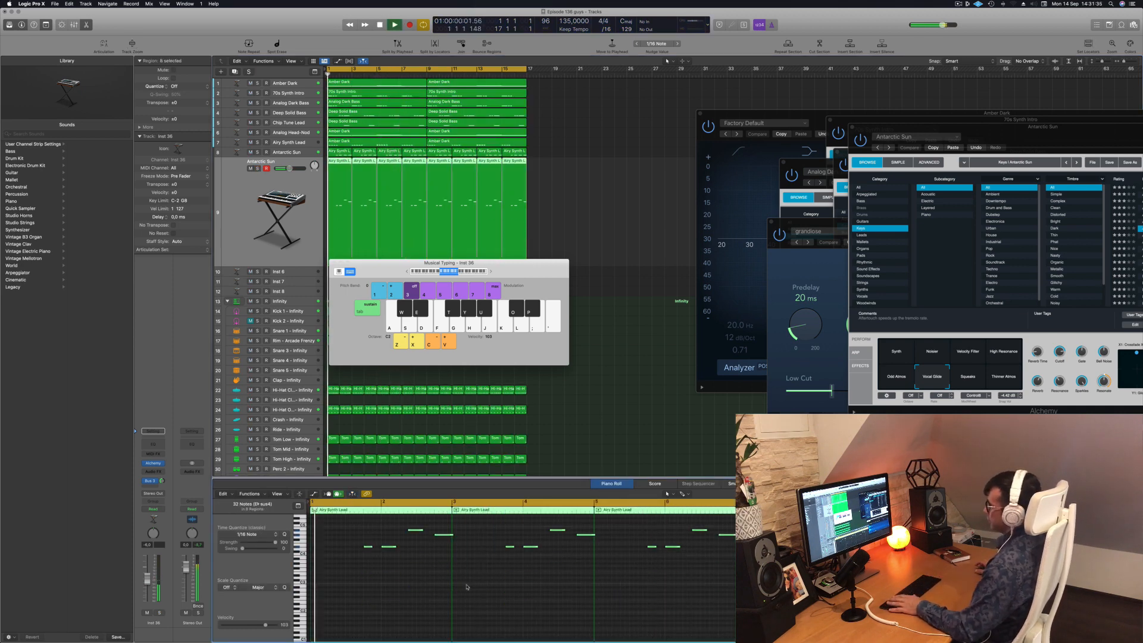
# Move the Musical Typing window clear of the arrangement and mute the duplicated Antarctic Sun track
pyautogui.moveTo(448, 263); pyautogui.dragTo(793, 255)
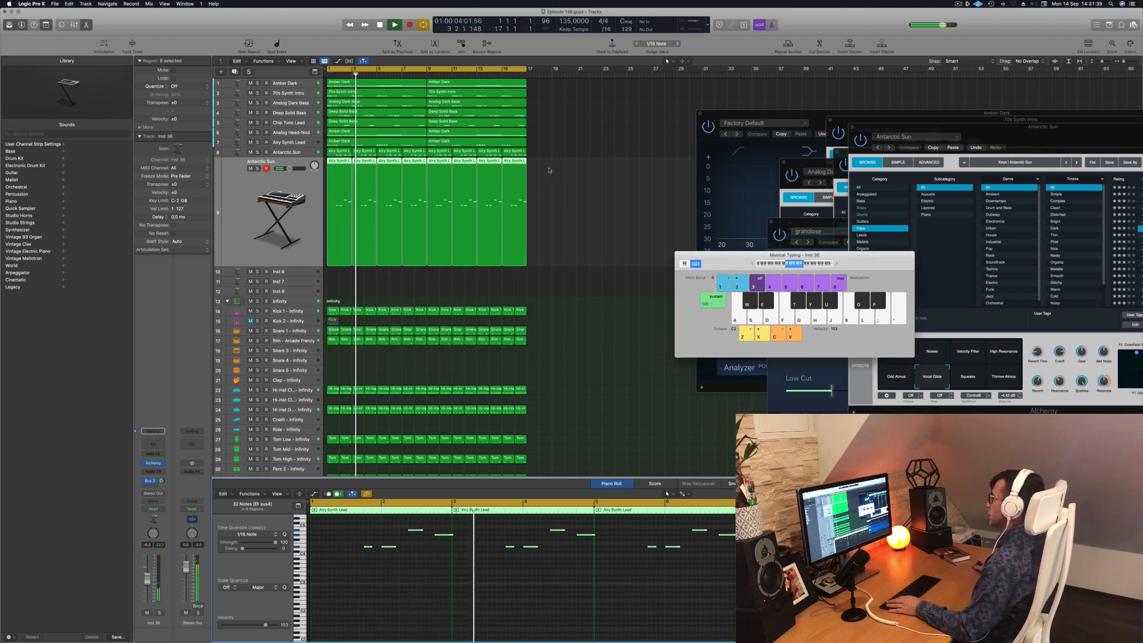
pyautogui.click(251, 169)
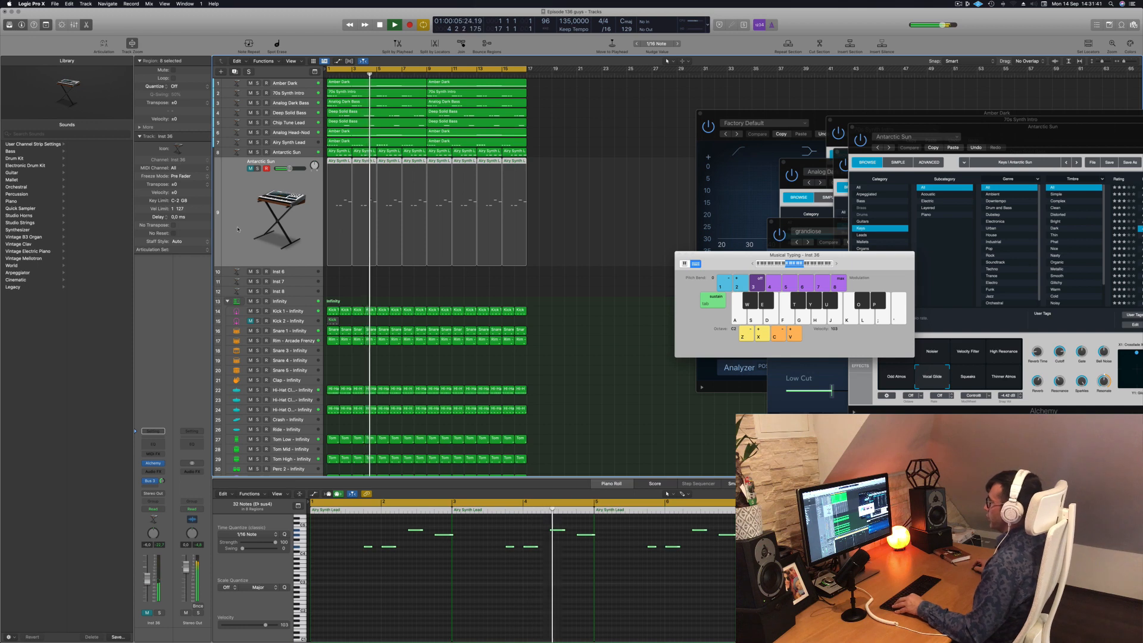
pyautogui.scroll(-4, 242, 193)
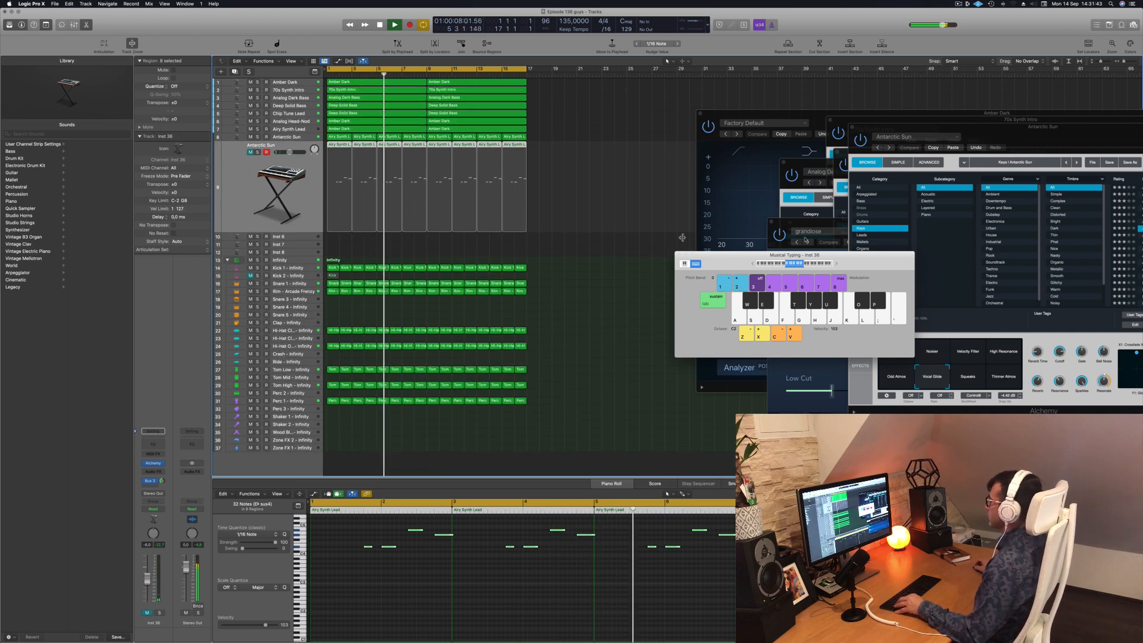
# Close the Amber Dark EQ window and move the Musical Typing and Antarctic Sun Alchemy windows away from the arrangement
pyautogui.moveTo(746, 263); pyautogui.dragTo(964, 268)
pyautogui.click(460, 191)
pyautogui.moveTo(736, 112); pyautogui.dragTo(663, 112)
pyautogui.press('super+w')
pyautogui.moveTo(982, 127); pyautogui.dragTo(856, 307)
pyautogui.moveTo(893, 257); pyautogui.dragTo(893, 207)
pyautogui.scroll(4, 522, 188)
pyautogui.scroll(-3, 523, 180)
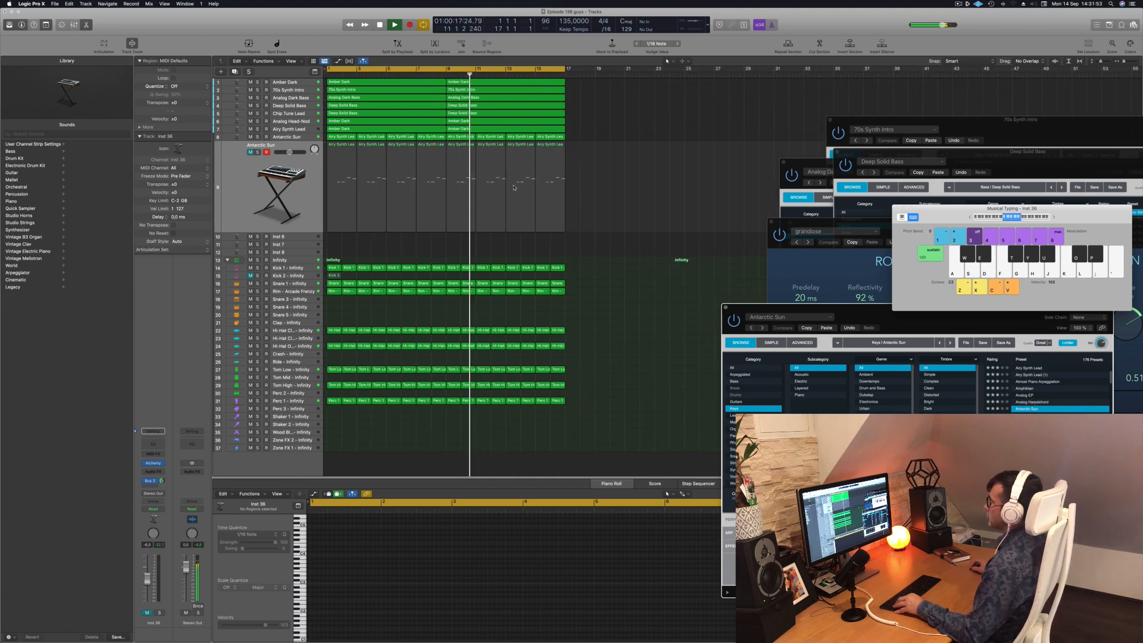
pyautogui.scroll(-2, 241, 182)
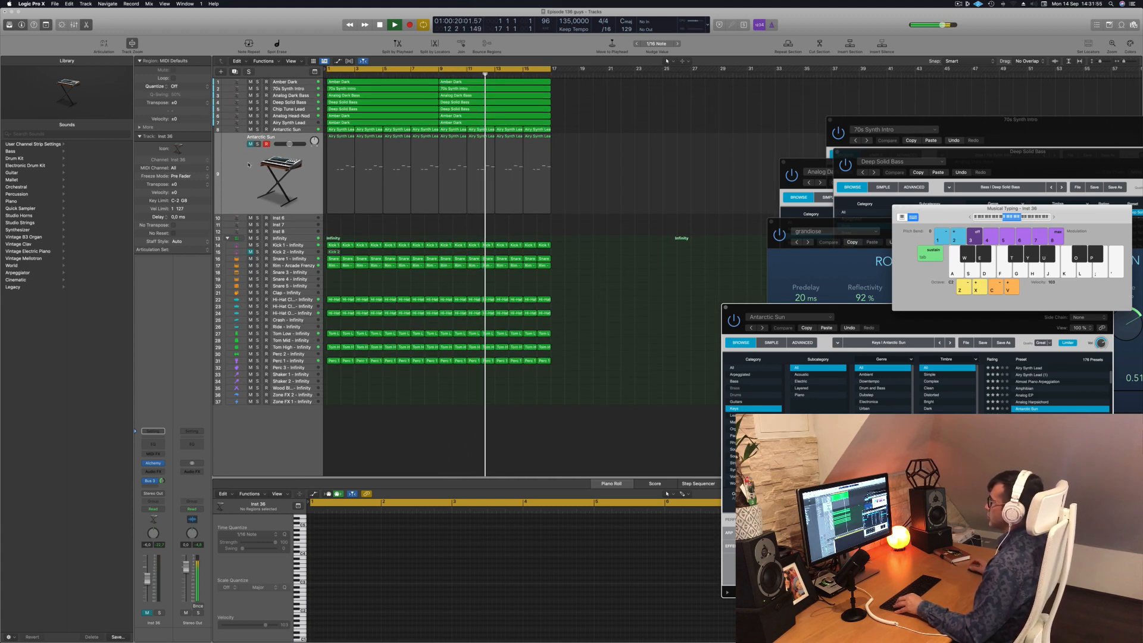
# Select all regions in the arrangement and name them by their tracks
pyautogui.click(249, 164)
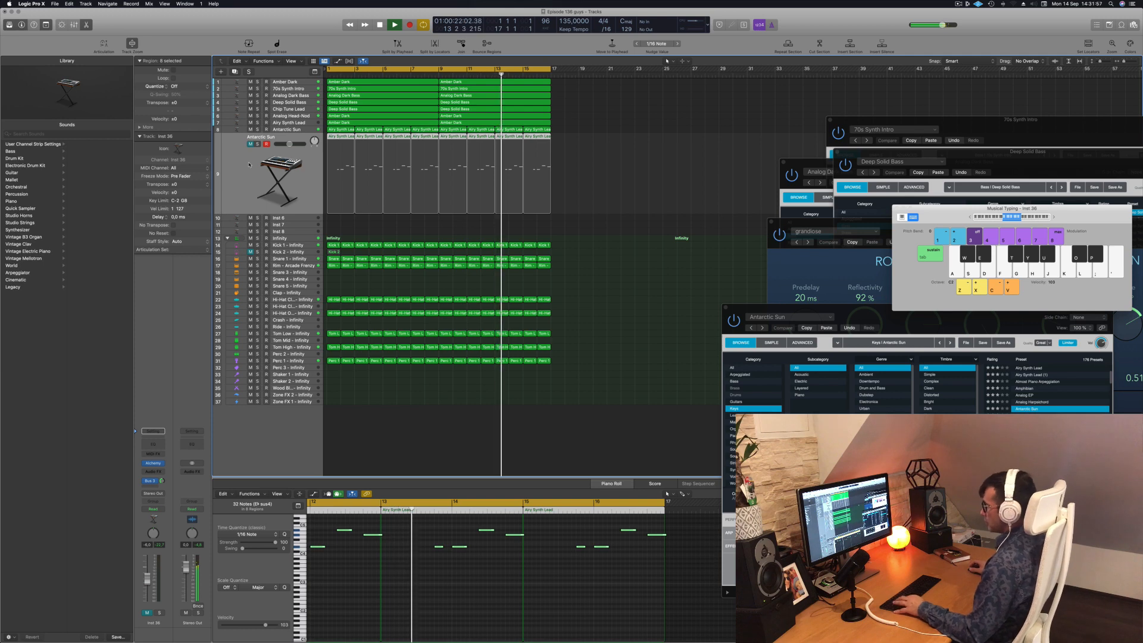
pyautogui.press('super+a')
pyautogui.rightClick(428, 103)
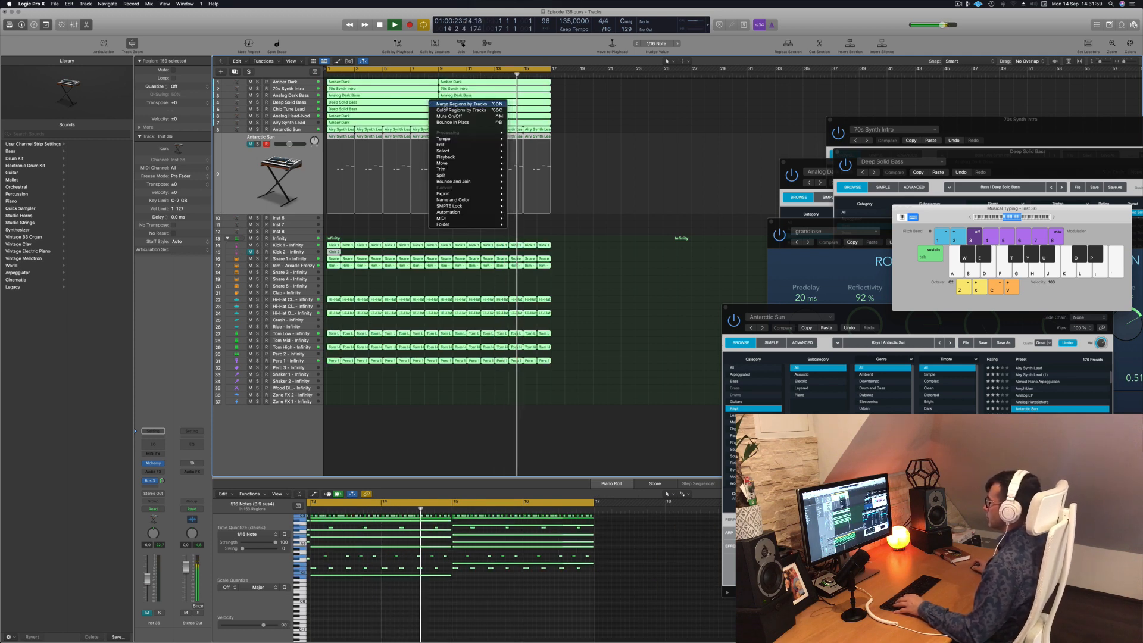
pyautogui.click(450, 106)
pyautogui.click(627, 116)
# Check both Antarctic Sun tracks, select Airy Synth Lead, and replay the arrangement from the start to judge its level
pyautogui.click(271, 177)
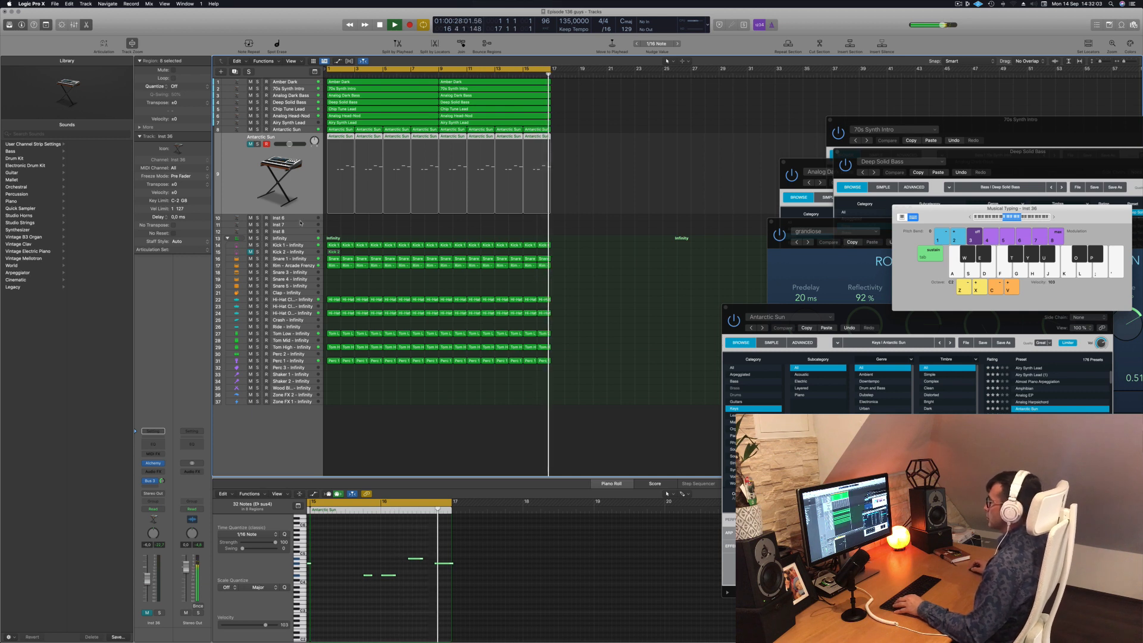
pyautogui.click(296, 126)
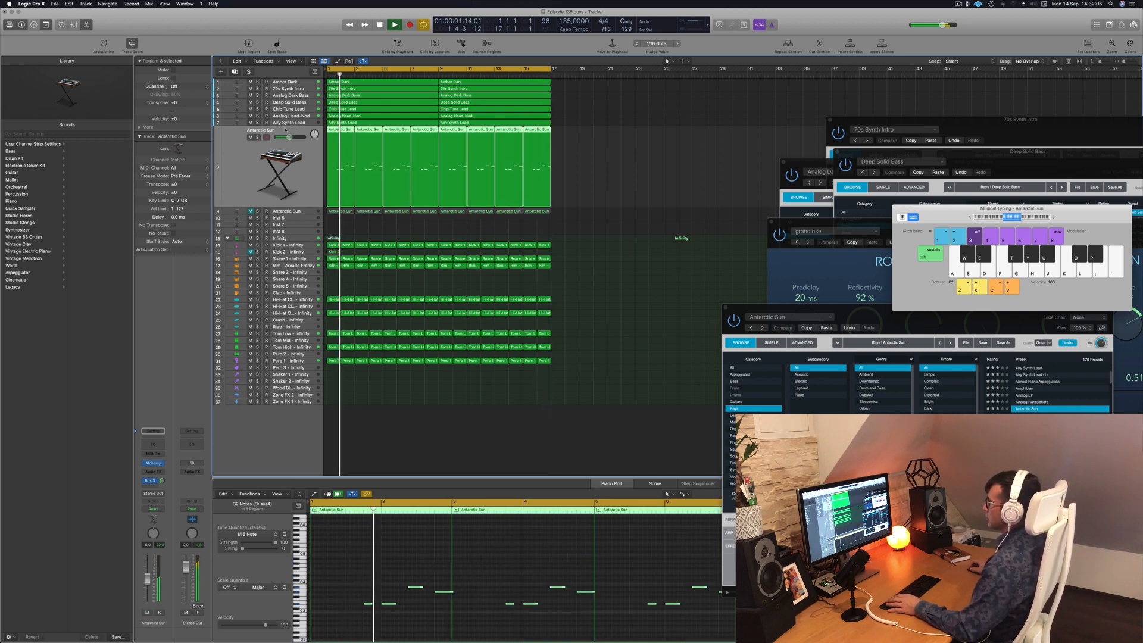
pyautogui.click(307, 211)
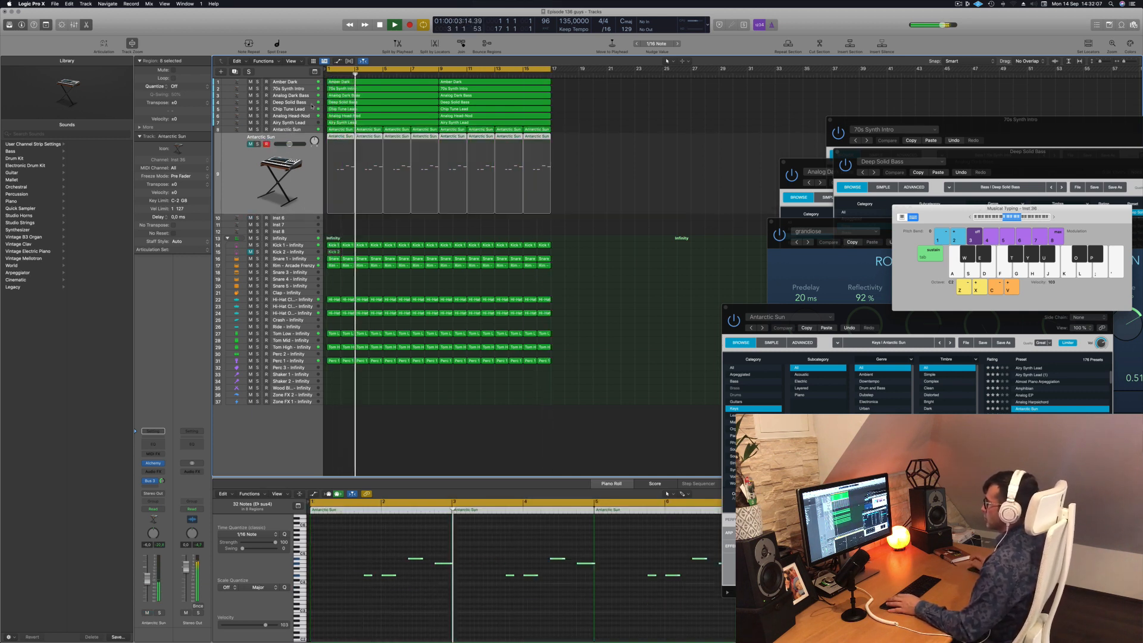
pyautogui.click(259, 123)
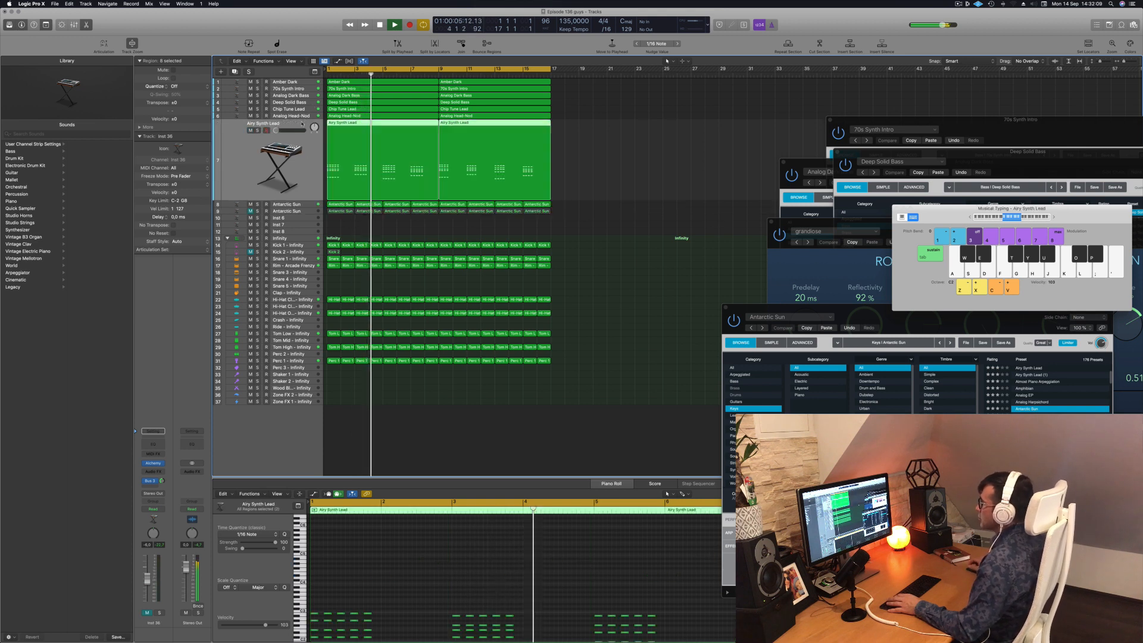
pyautogui.press('Return')
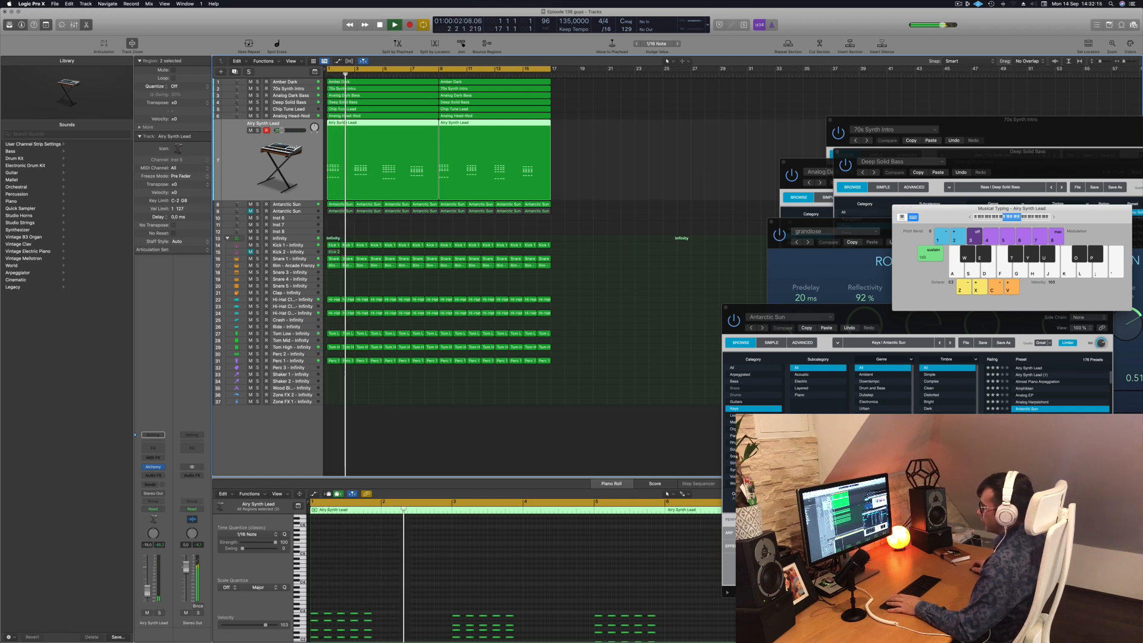
pyautogui.press('Return')
pyautogui.press('Return')
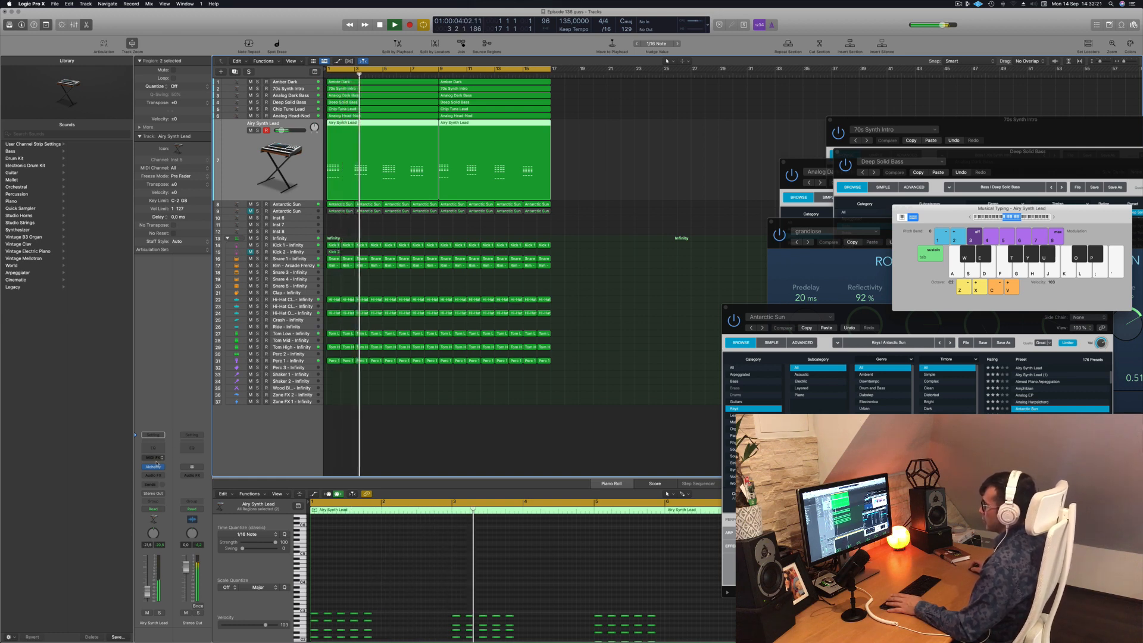
# Open Airy Synth Lead's Alchemy plug-in and lower the track's volume slightly
pyautogui.click(154, 468)
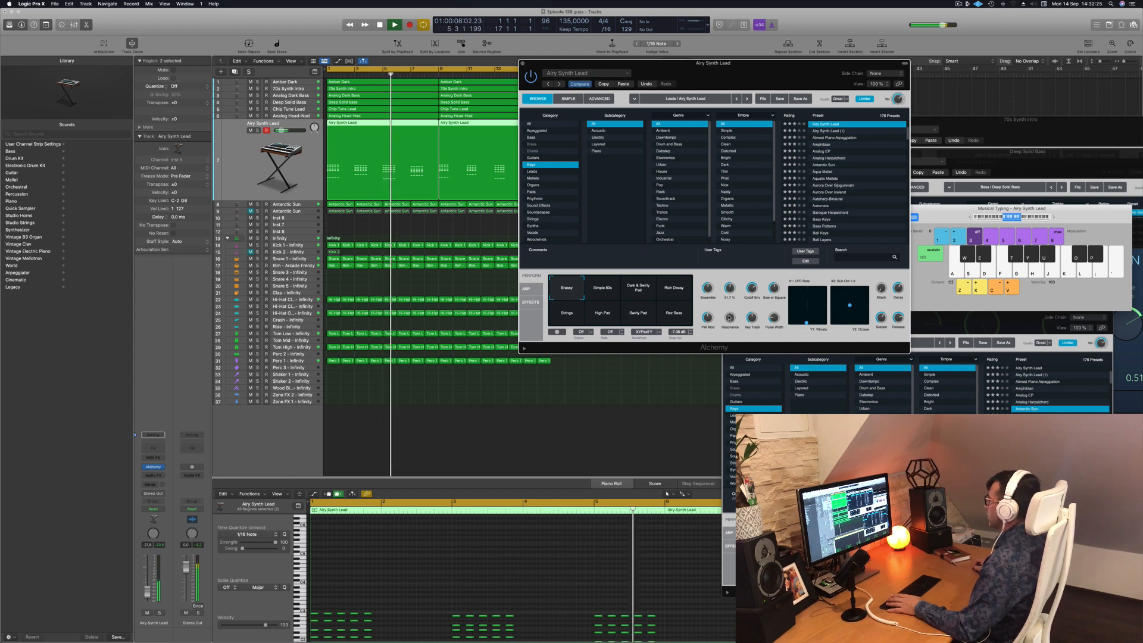
pyautogui.press('Return')
pyautogui.moveTo(148, 591); pyautogui.dragTo(147, 594)
pyautogui.press('space')
# Add a Bus 3 reverb send to Airy Synth Lead, adjust its send level, and close the track's Alchemy window
pyautogui.click(153, 484)
pyautogui.moveTo(167, 494)
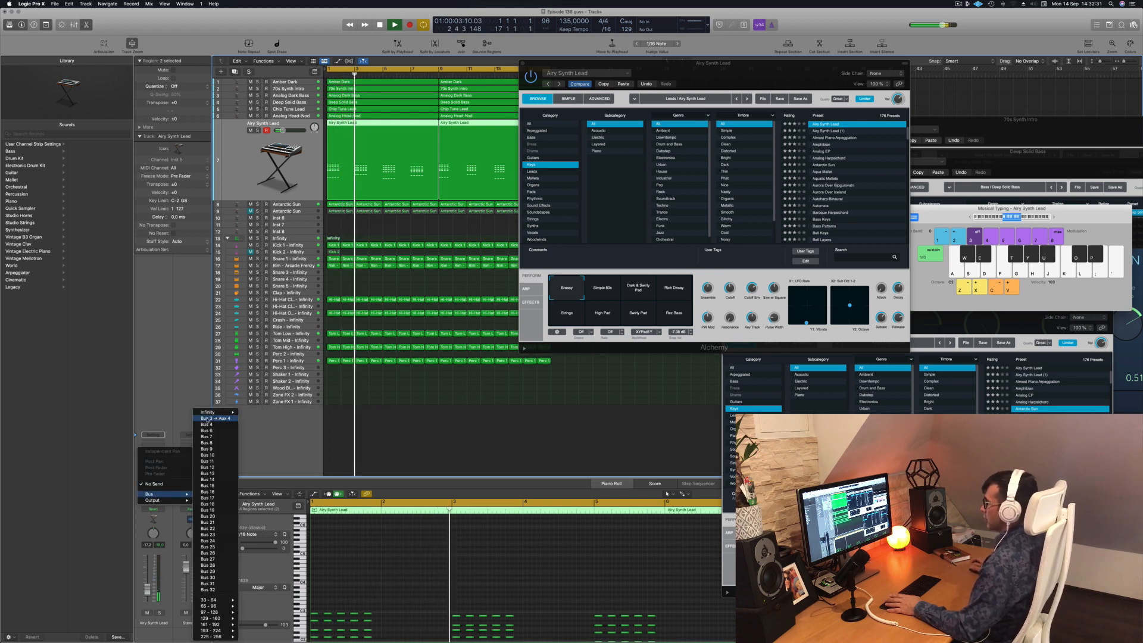
pyautogui.click(215, 418)
pyautogui.press('Return')
pyautogui.press('Return')
pyautogui.moveTo(162, 481); pyautogui.dragTo(163, 482)
pyautogui.press('Return')
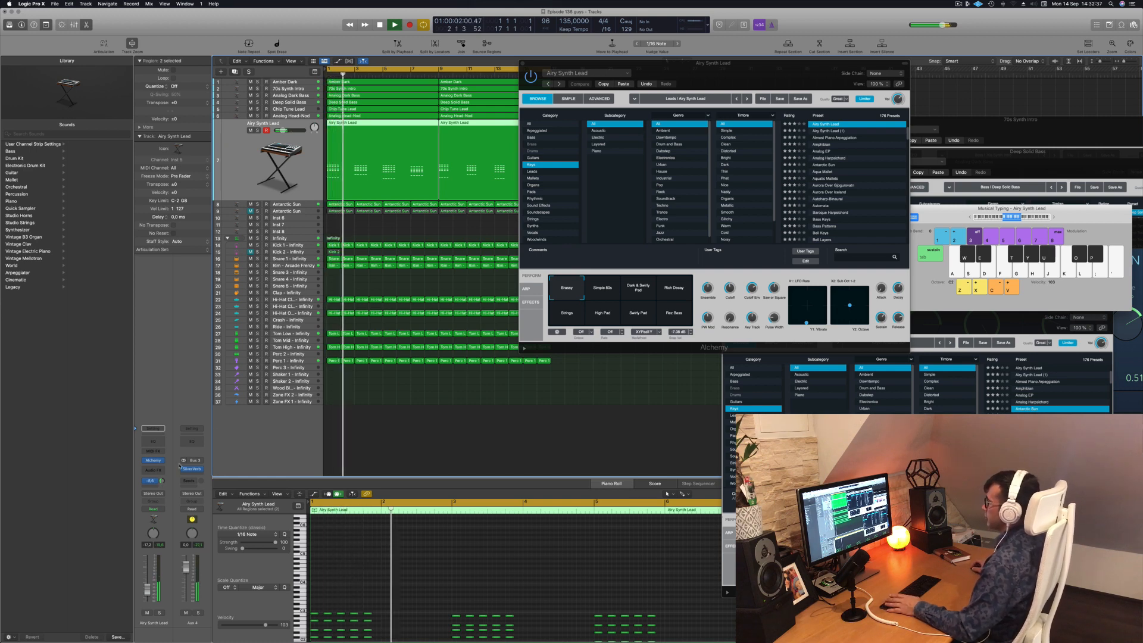
pyautogui.moveTo(664, 72); pyautogui.dragTo(550, 93)
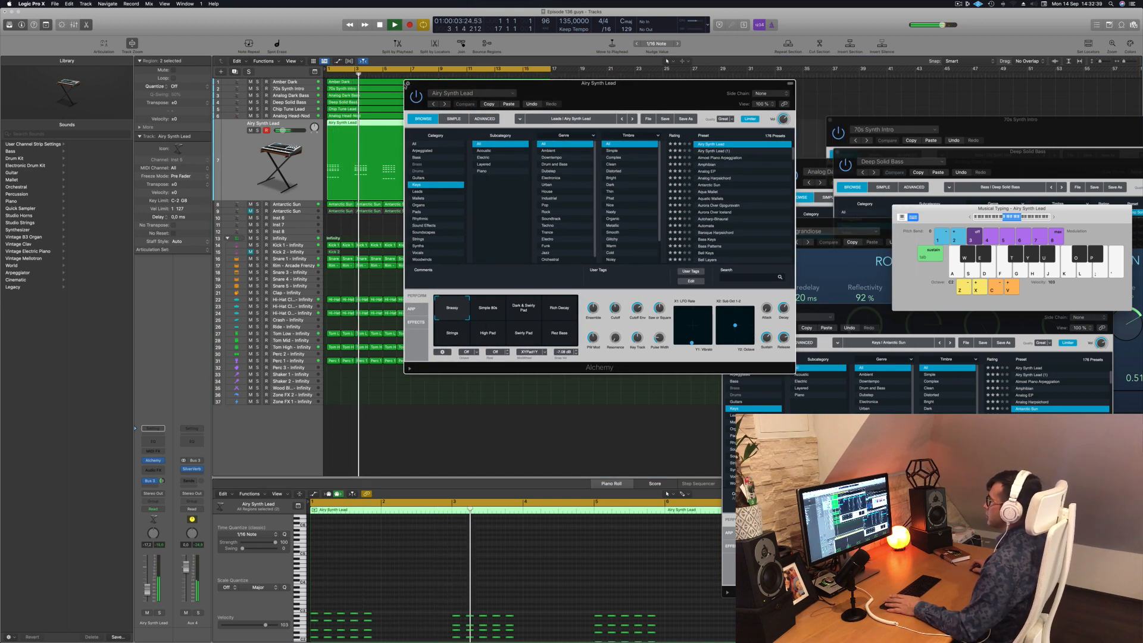
pyautogui.click(408, 83)
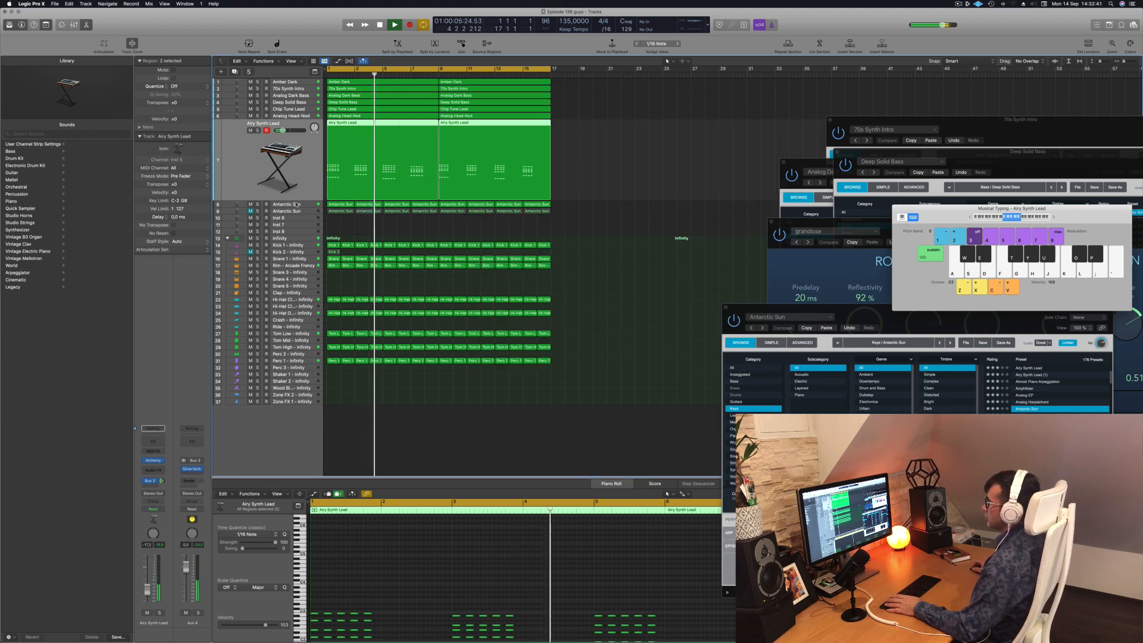
# Lower the volume of the unmuted Antarctic Sun track slightly during playback
pyautogui.press('Down')
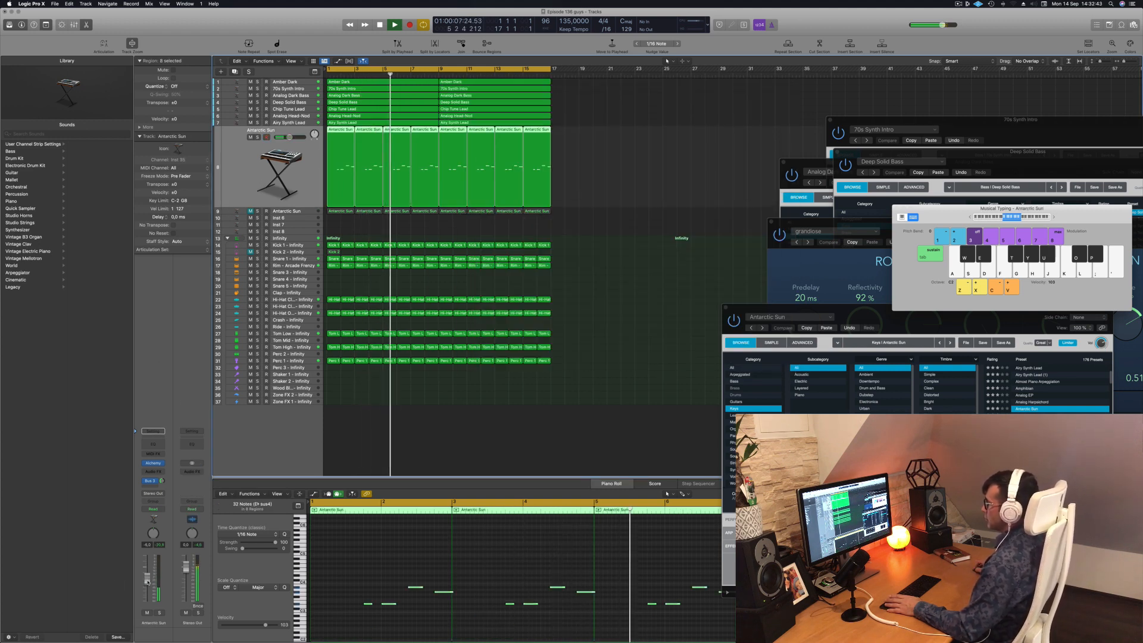
pyautogui.moveTo(147, 580); pyautogui.dragTo(147, 584)
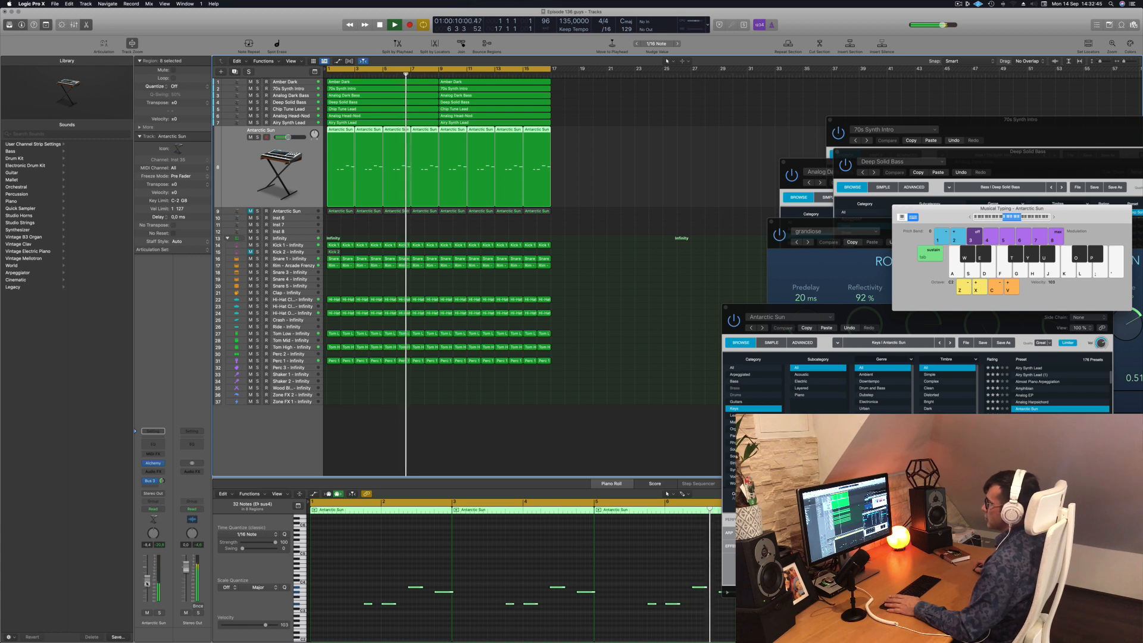
pyautogui.click(589, 291)
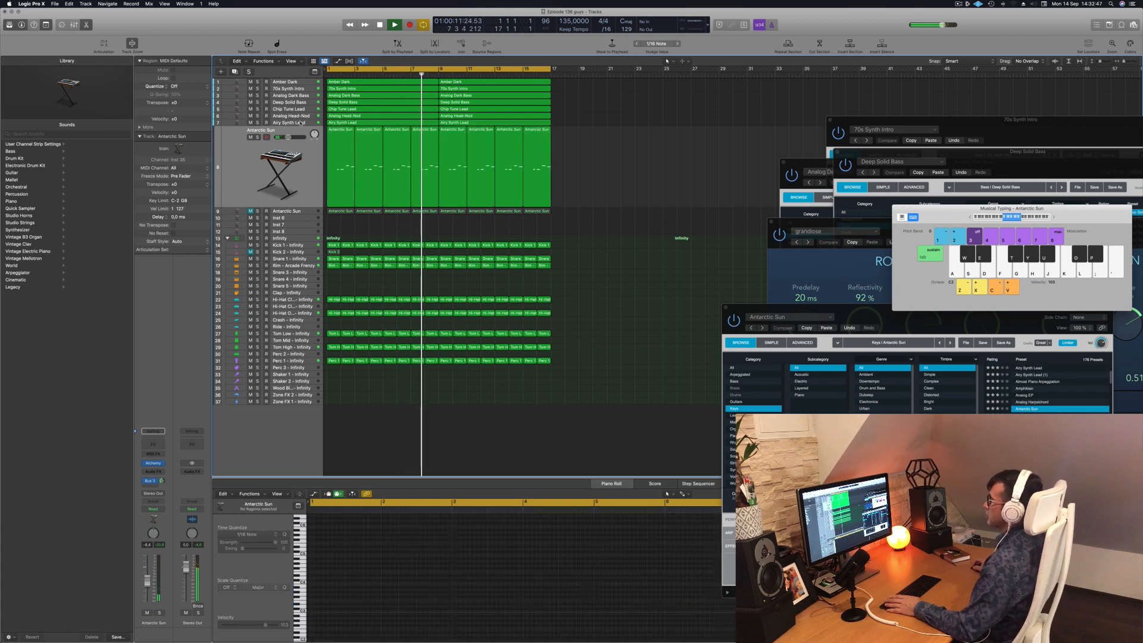
# Open Analog Head-Nod's Alchemy plug-in, raise its HP Cutoff during playback, and turn it back down
pyautogui.click(299, 123)
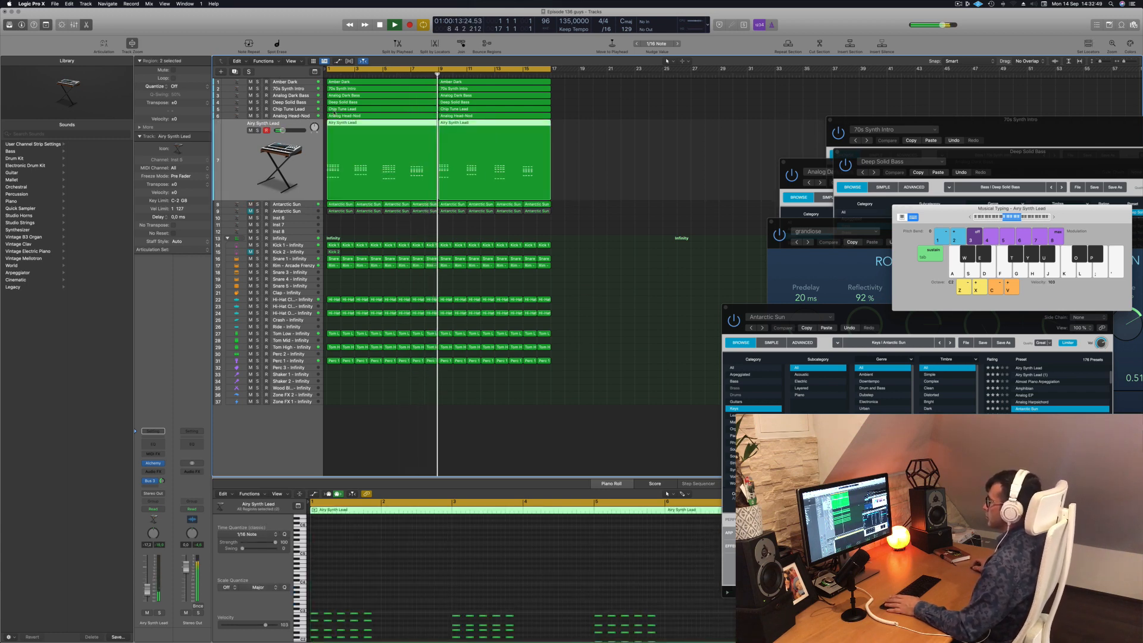
pyautogui.click(298, 115)
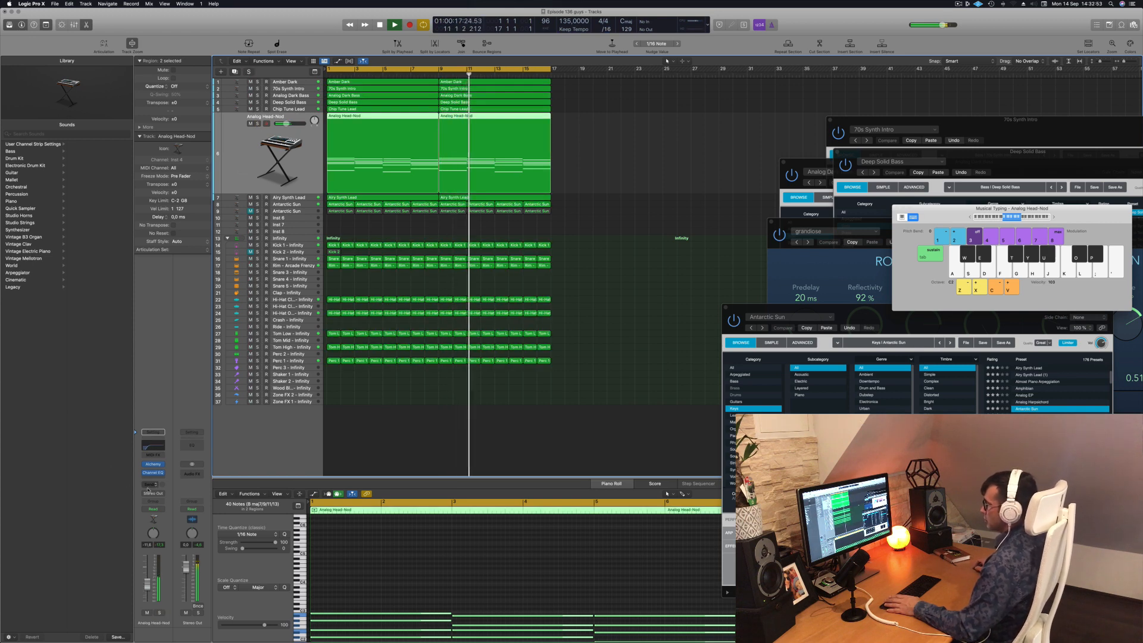
pyautogui.press('Return')
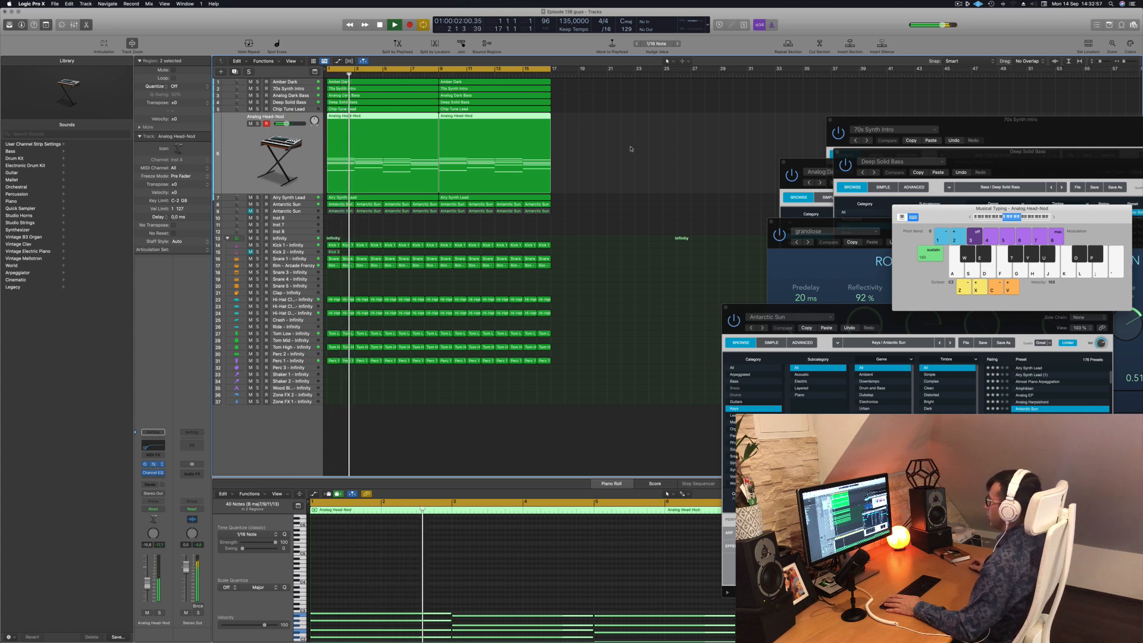
pyautogui.click(153, 463)
pyautogui.press('Return')
pyautogui.moveTo(739, 294)
pyautogui.mouseDown()
pyautogui.moveTo(740, 252)
pyautogui.moveTo(738, 275)
pyautogui.mouseUp()
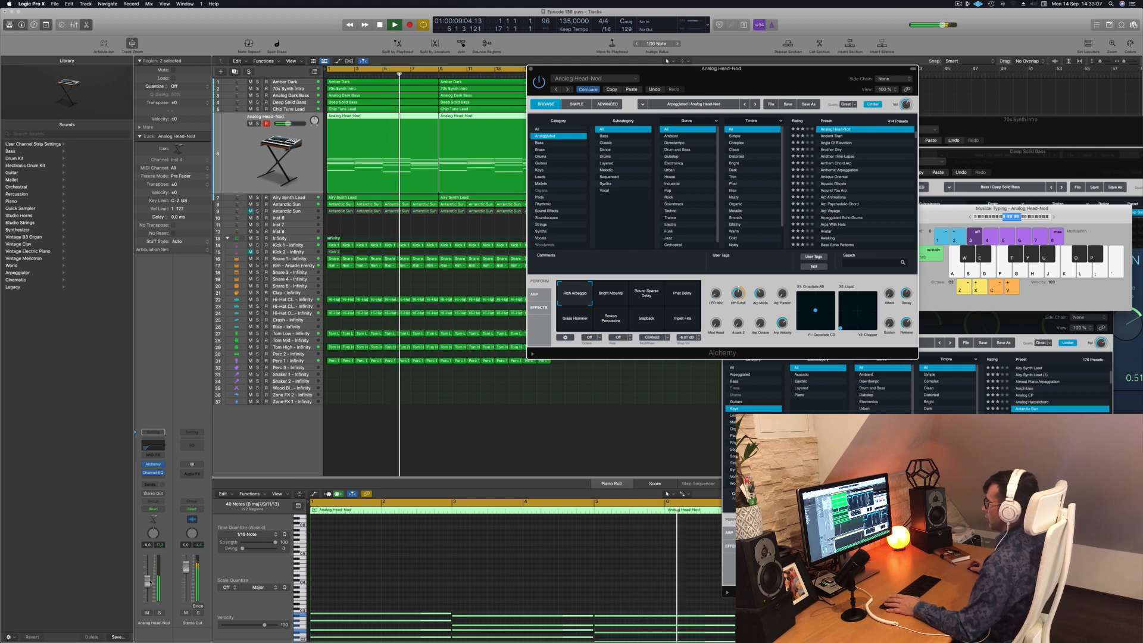
pyautogui.moveTo(738, 310); pyautogui.dragTo(736, 333)
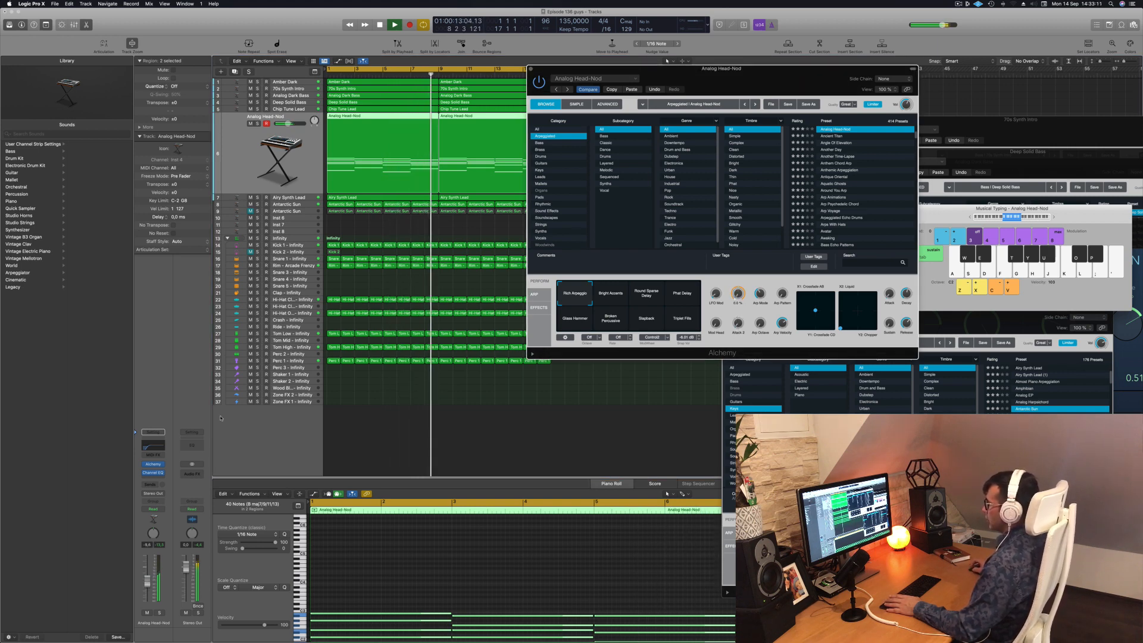
# Lower the Analog Head-Nod track's volume slightly and close its Alchemy window
pyautogui.moveTo(147, 578); pyautogui.dragTo(147, 580)
pyautogui.click(528, 68)
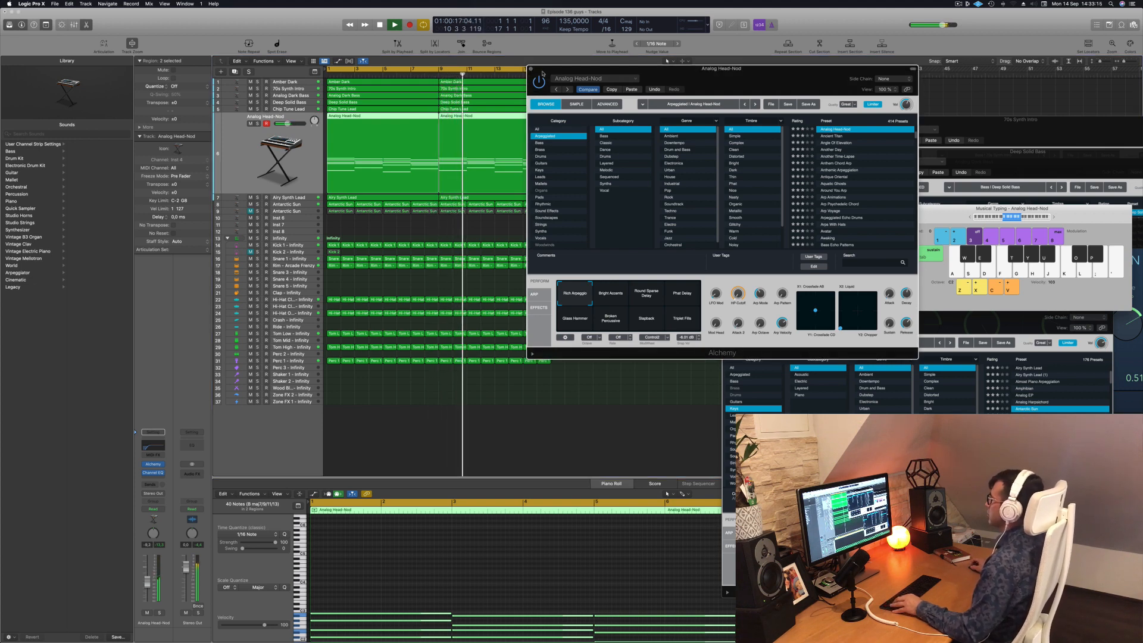
pyautogui.press('super+w')
pyautogui.scroll(-3, 595, 187)
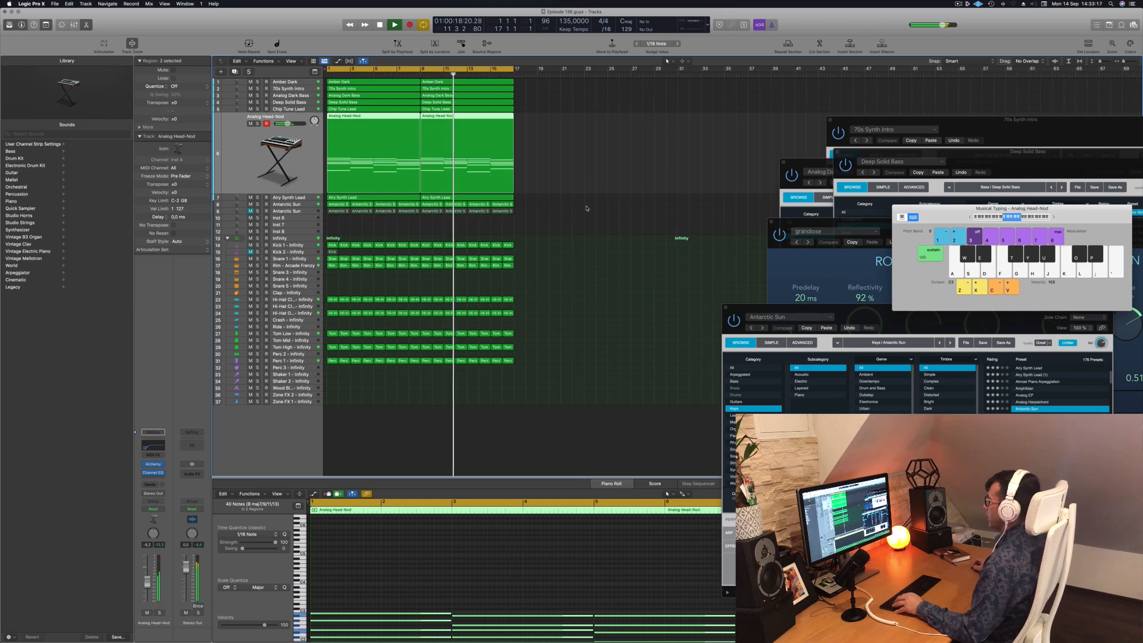
pyautogui.click(587, 207)
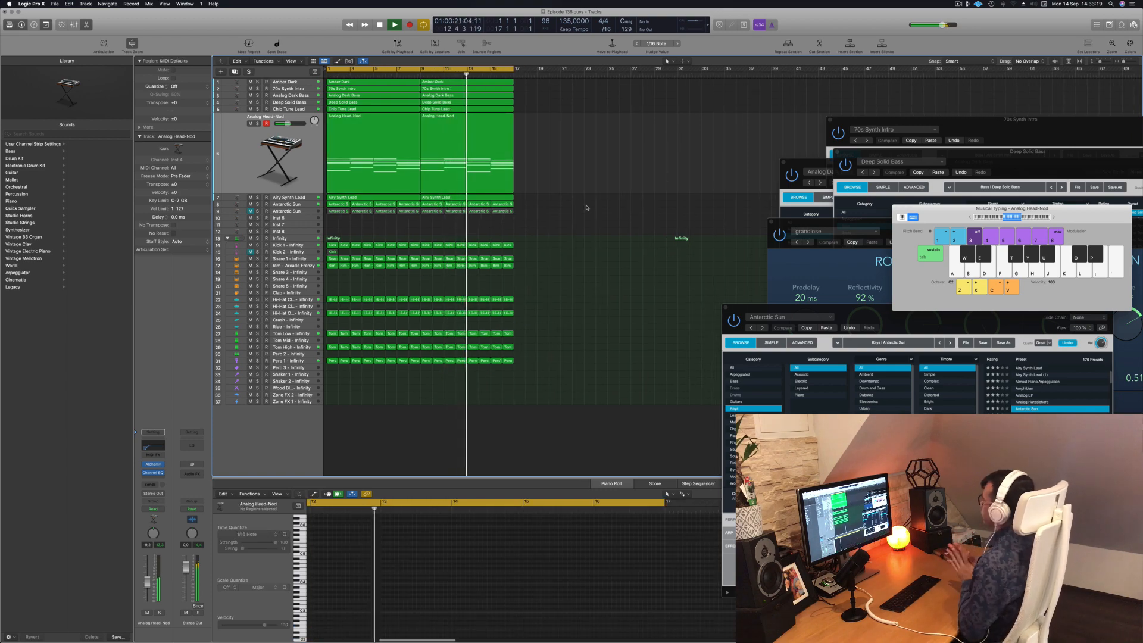